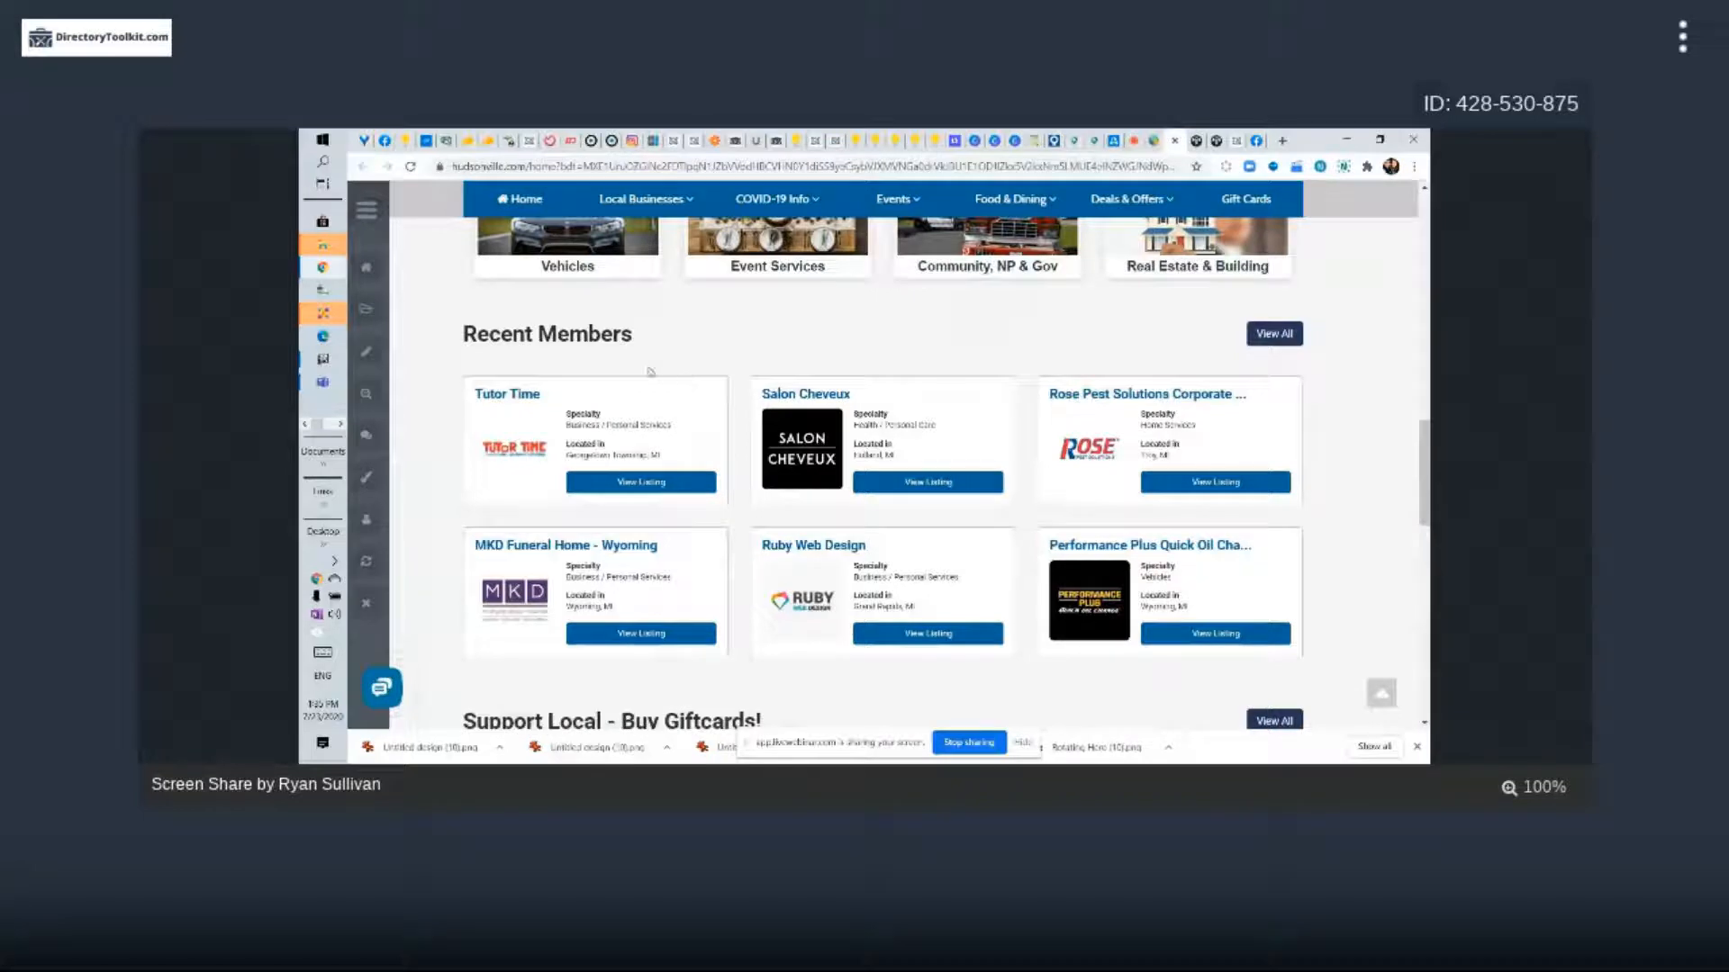
Examine the live homepage's sections for recent members, gift cards, coupons, popular shows and events, and the footer
{"action": "scroll", "coordinate": [626, 414], "scroll_direction": "down", "scroll_amount": 5}
{"action": "scroll", "coordinate": [625, 415], "scroll_direction": "down", "scroll_amount": 2}
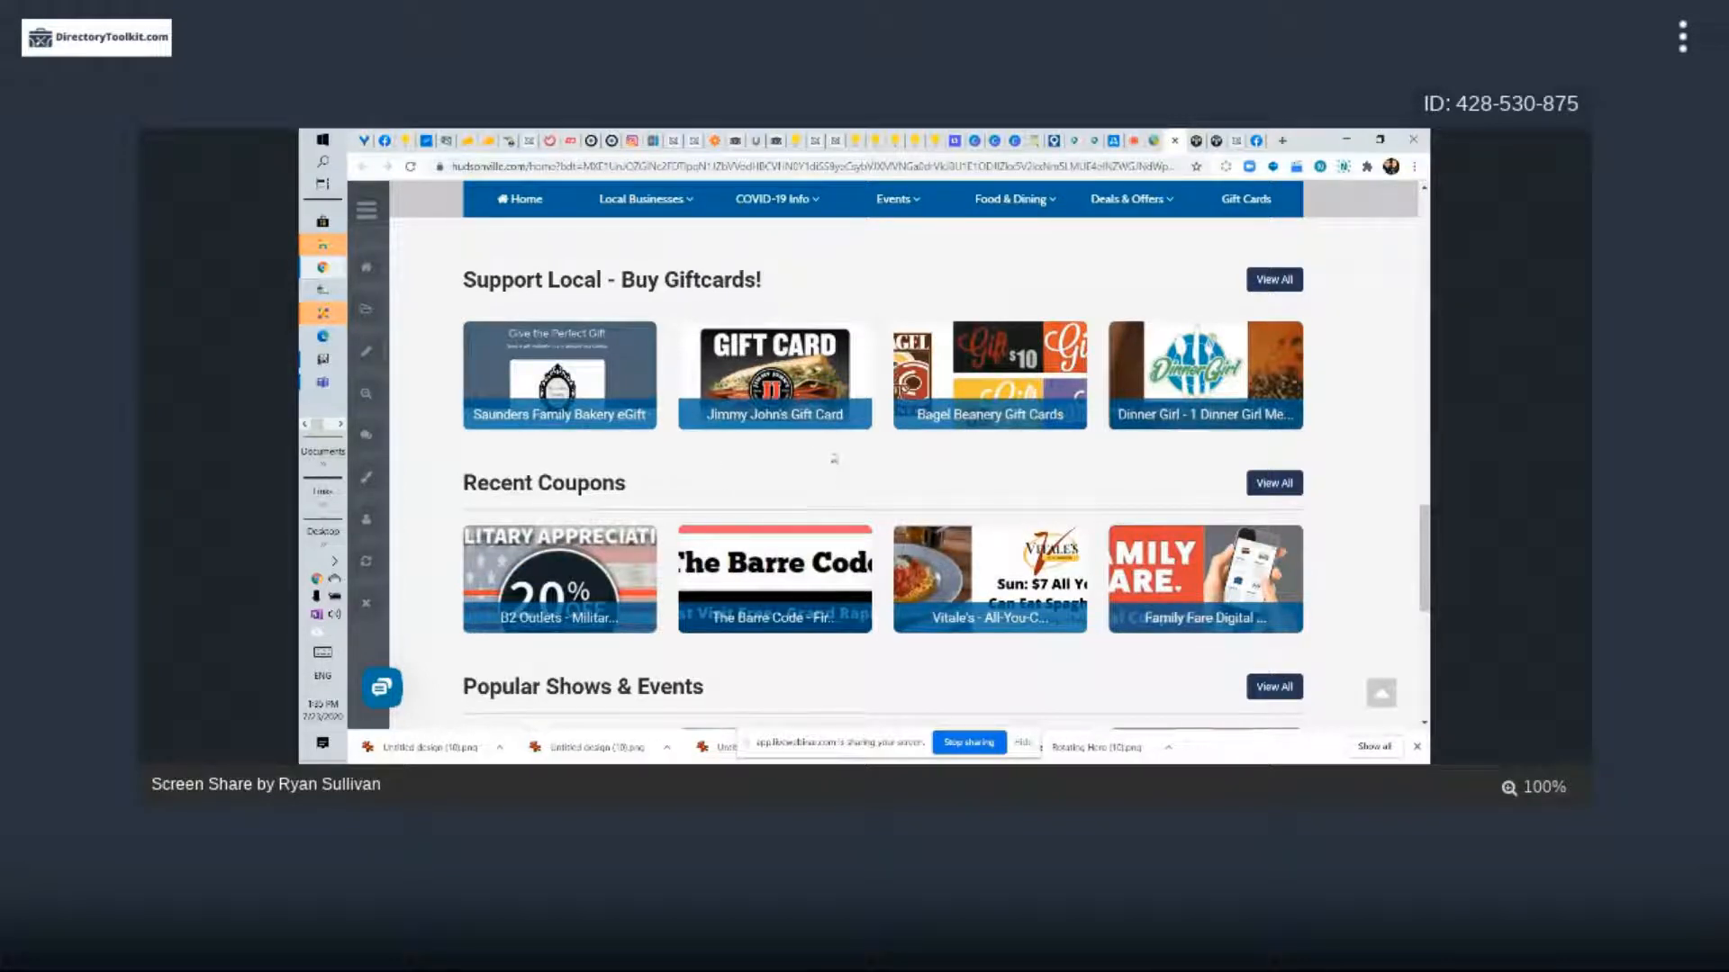
{"action": "scroll", "coordinate": [687, 480], "scroll_direction": "down", "scroll_amount": 2}
{"action": "scroll", "coordinate": [687, 480], "scroll_direction": "down", "scroll_amount": 2}
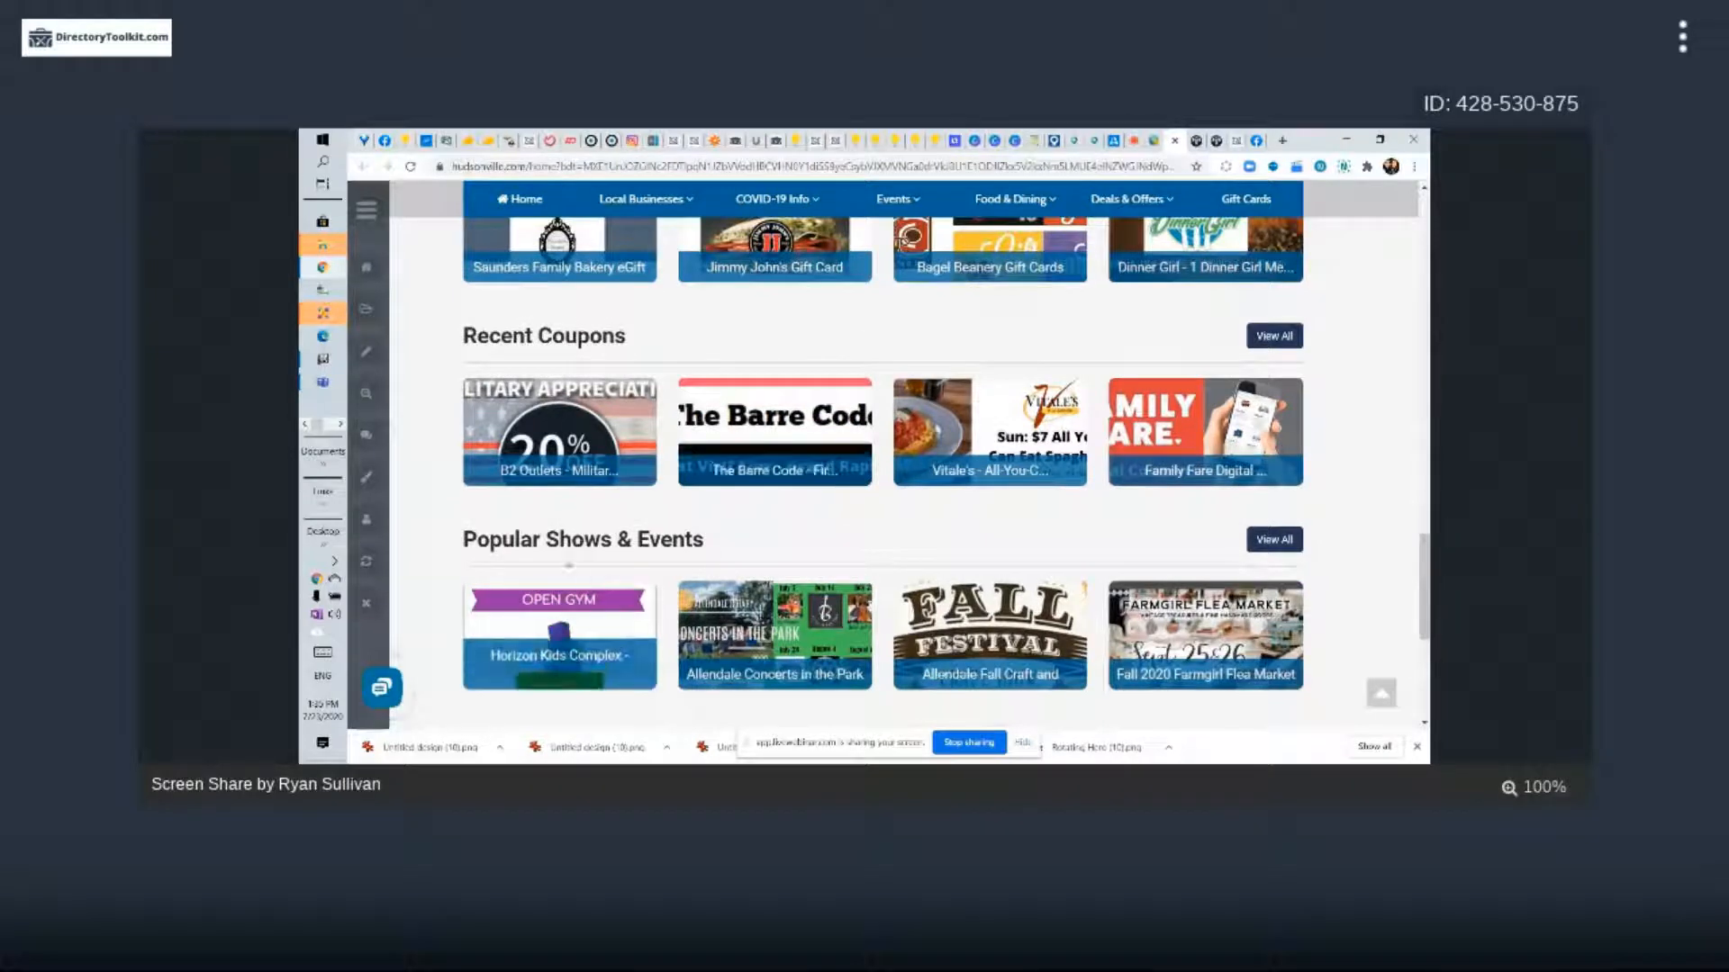
{"action": "left_click_drag", "start_coordinate": [573, 540], "coordinate": [708, 539]}
{"action": "scroll", "coordinate": [583, 611], "scroll_direction": "down", "scroll_amount": 5}
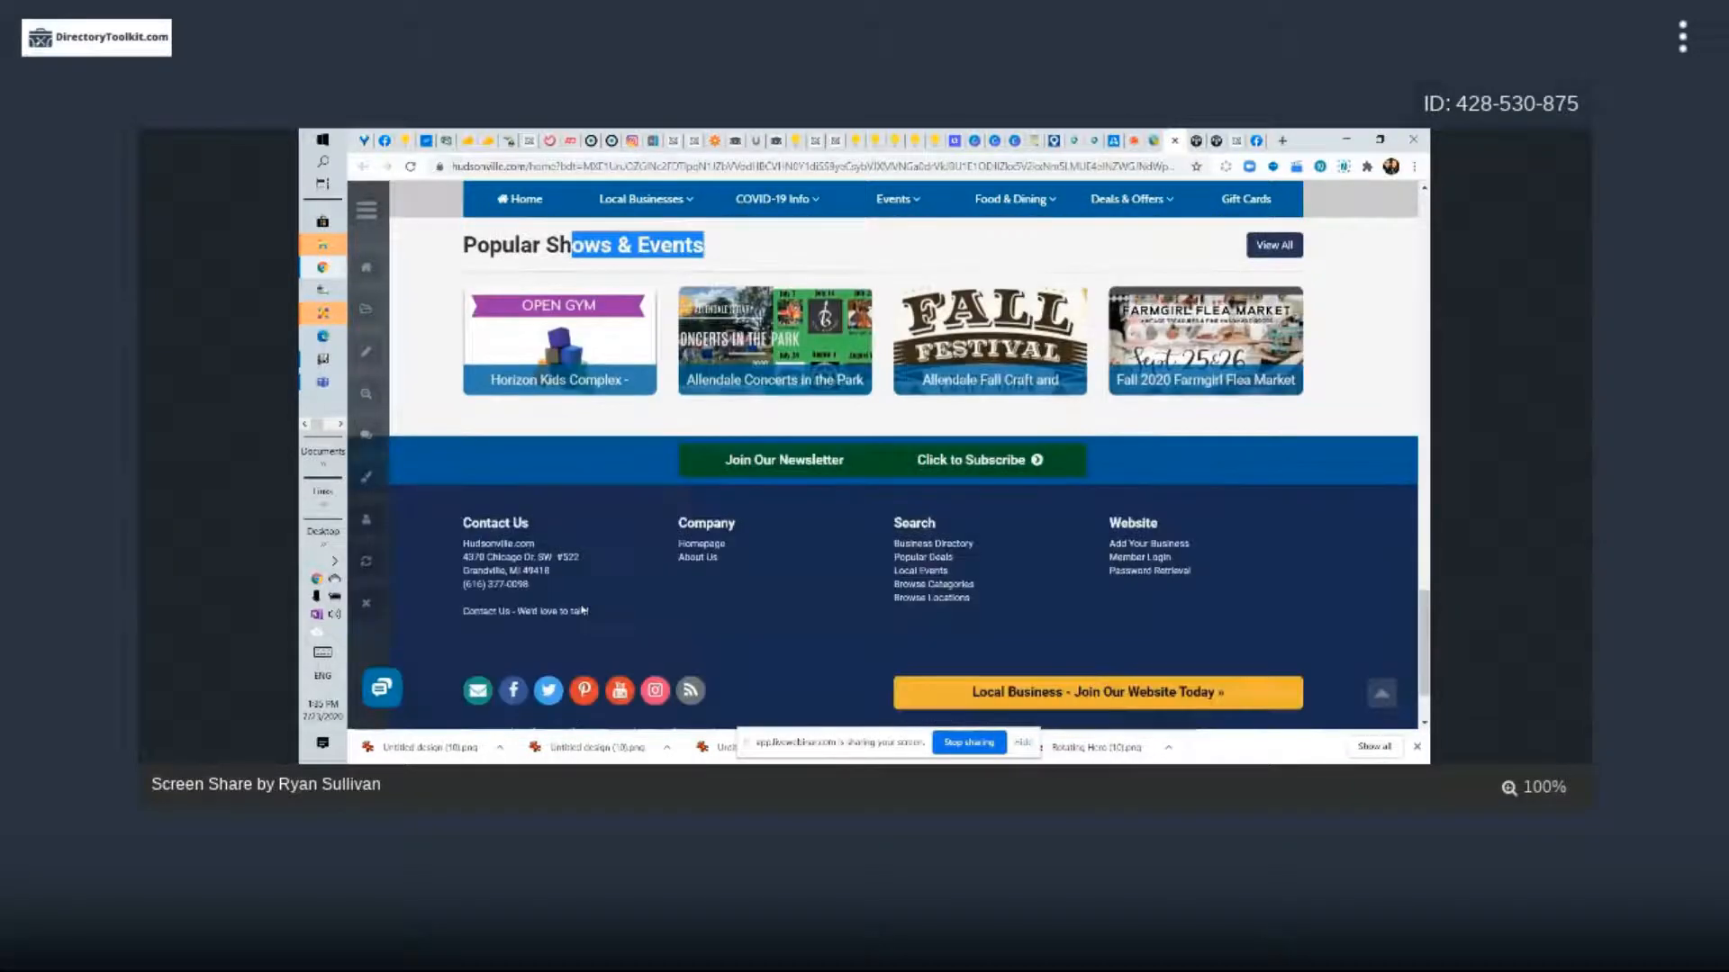
{"action": "scroll", "coordinate": [1029, 466], "scroll_direction": "up", "scroll_amount": 5}
{"action": "scroll", "coordinate": [1028, 465], "scroll_direction": "up", "scroll_amount": 6}
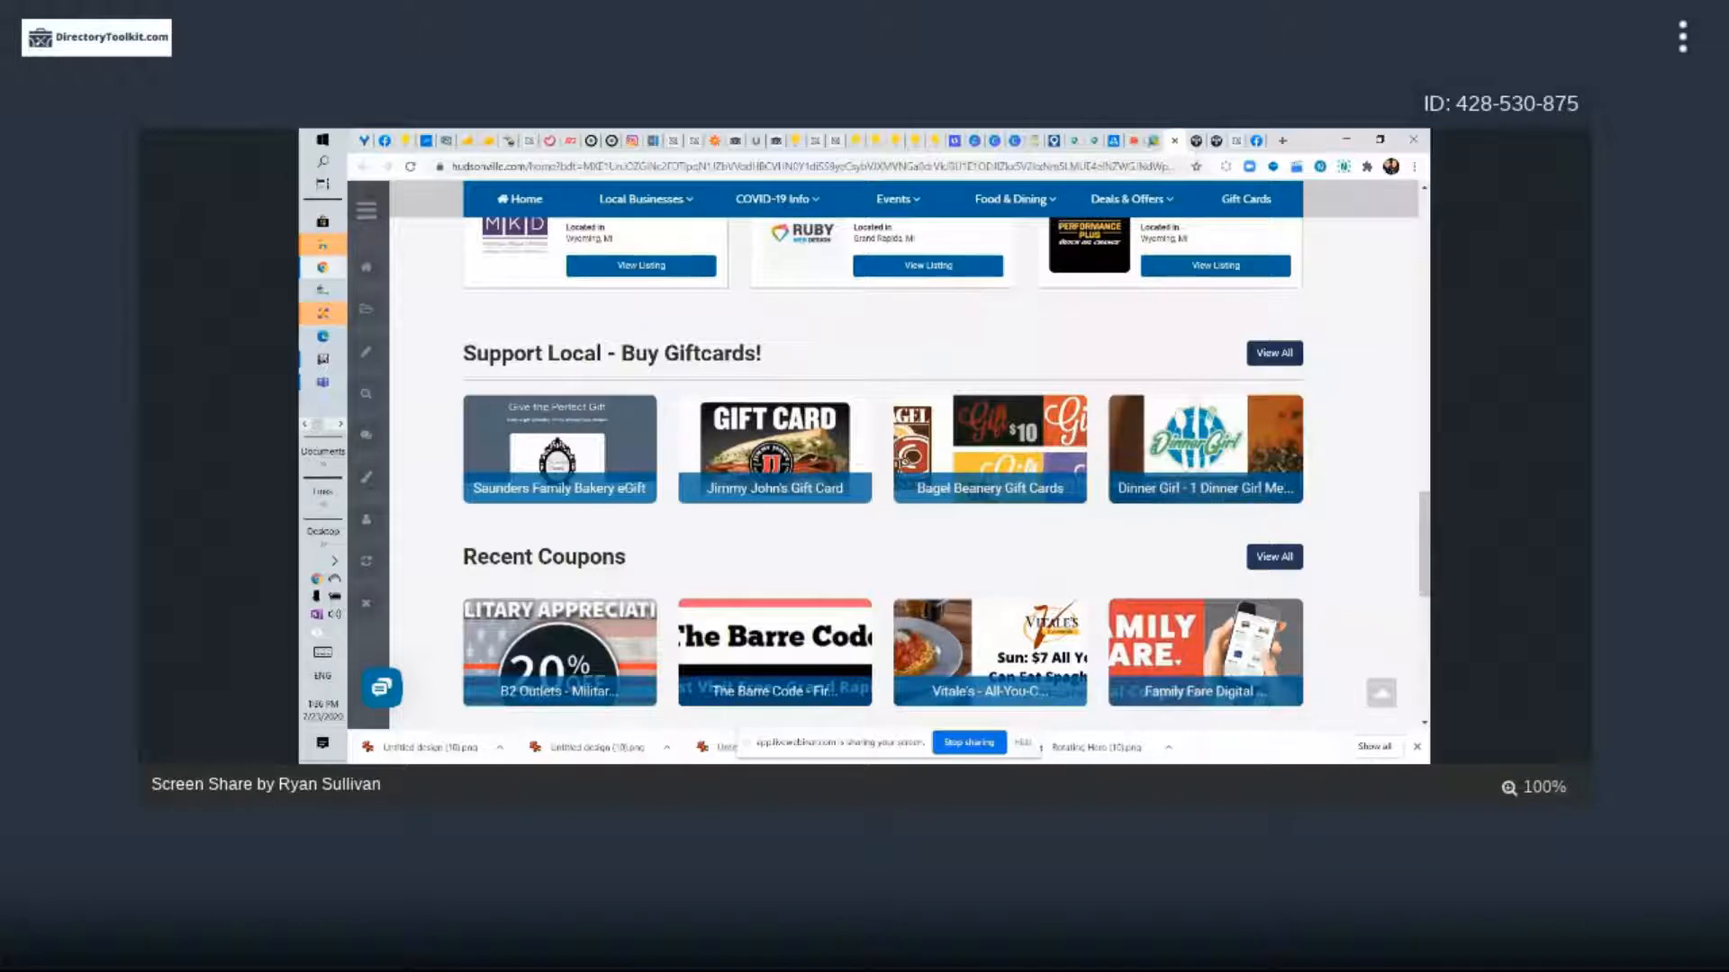
Switch to the site's admin dashboard and open the Homepage Section Order options in the homepage layout design settings
{"action": "left_click", "coordinate": [1154, 141]}
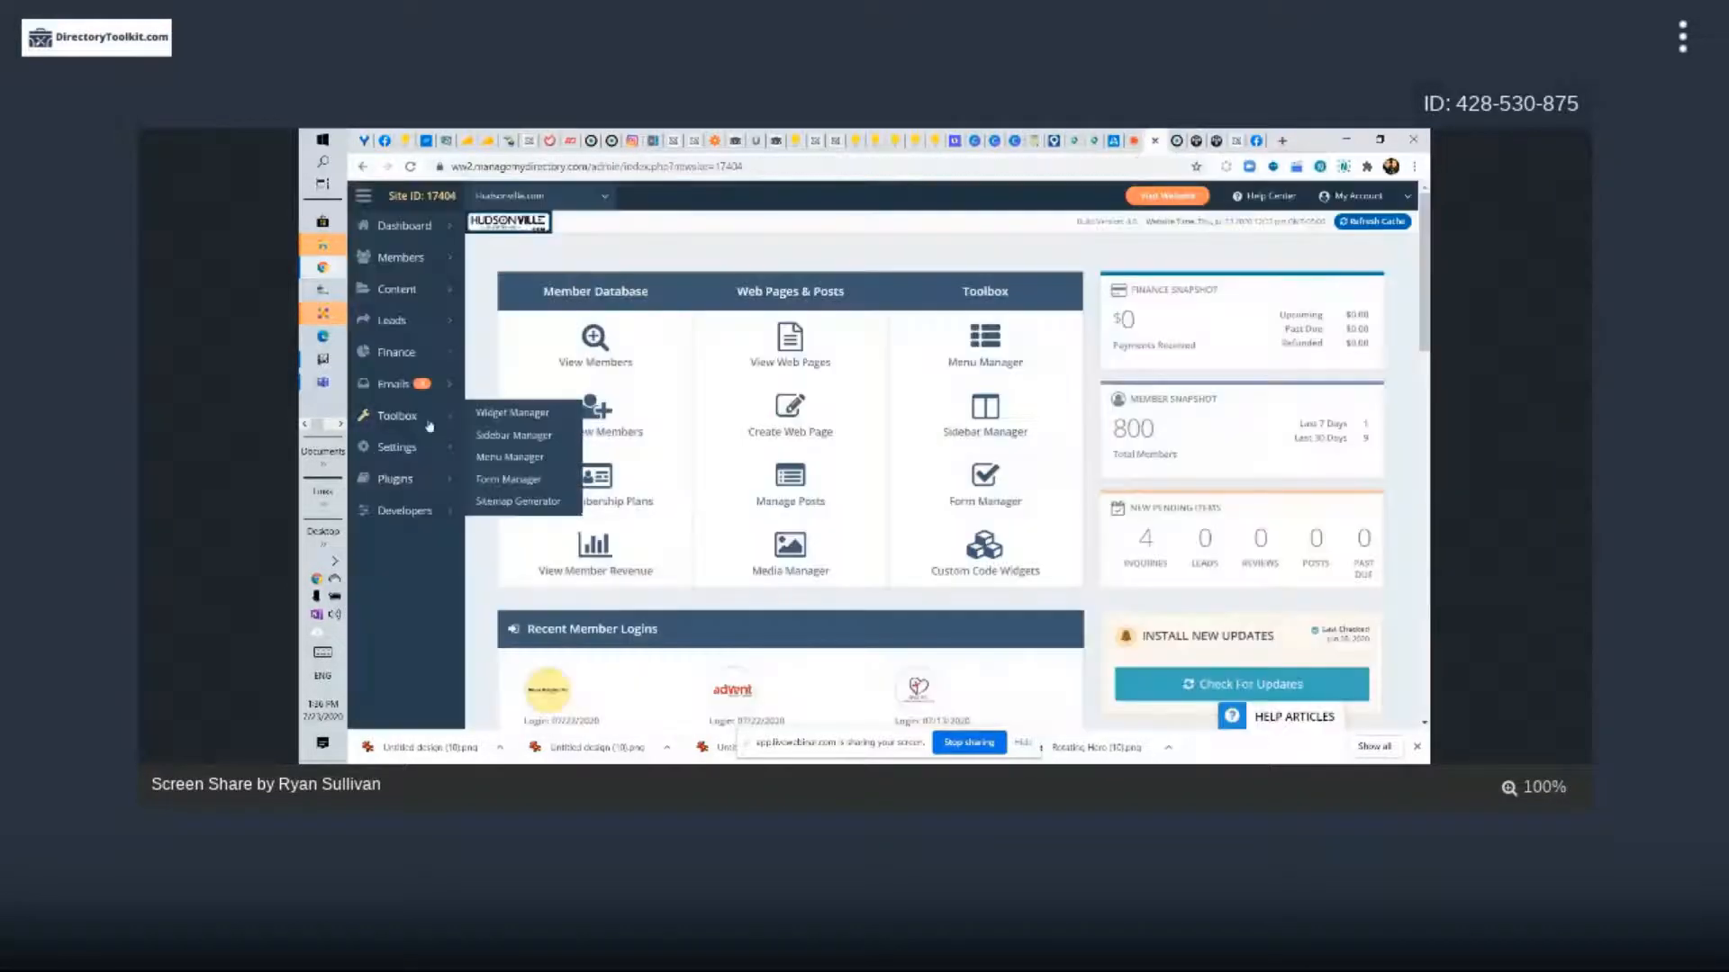
{"action": "mouse_move", "coordinate": [396, 446]}
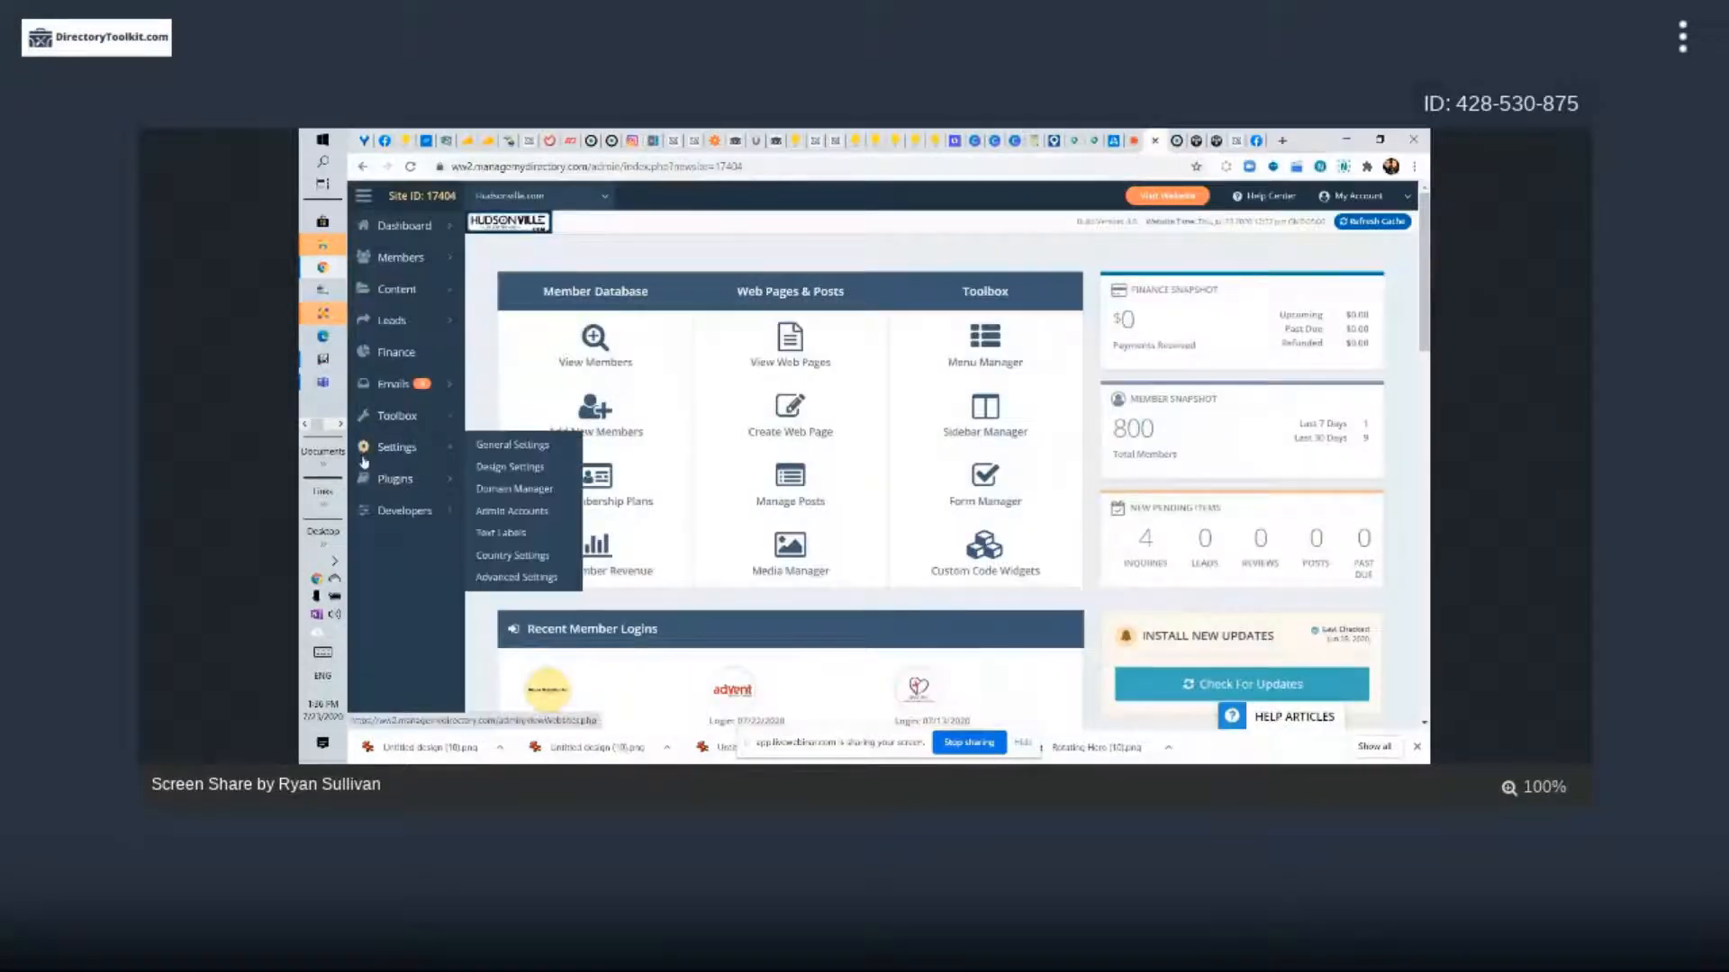
{"action": "left_click", "coordinate": [530, 468]}
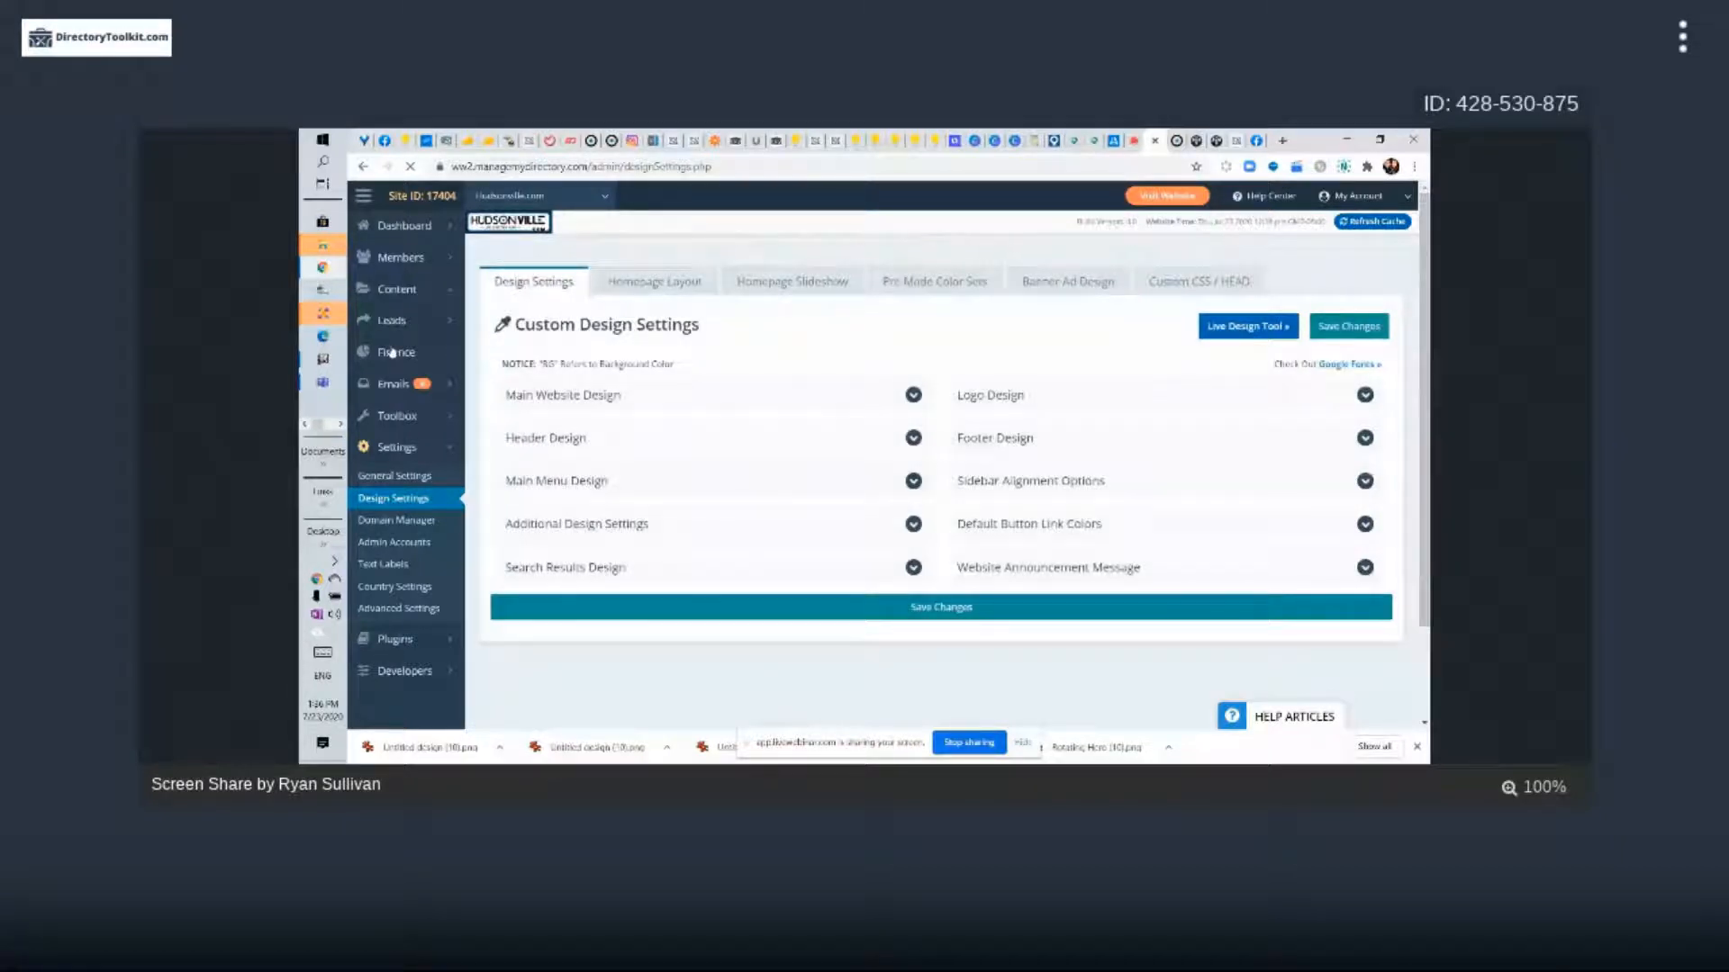
{"action": "left_click", "coordinate": [654, 282]}
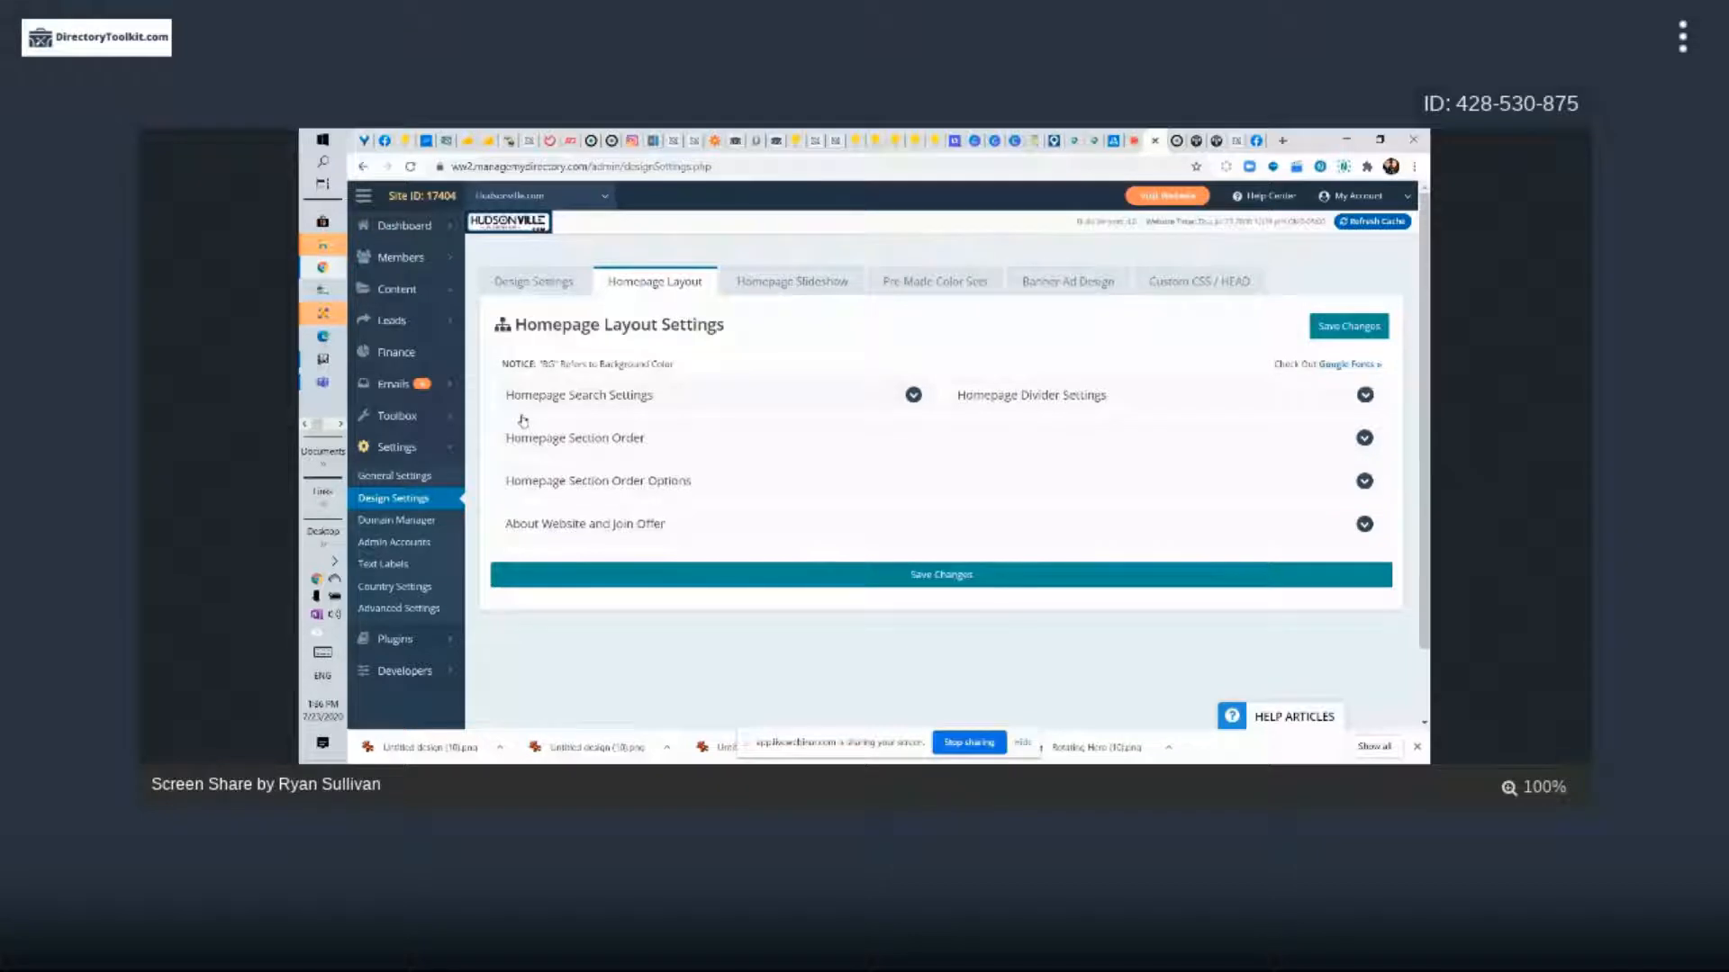
{"action": "left_click", "coordinate": [688, 439]}
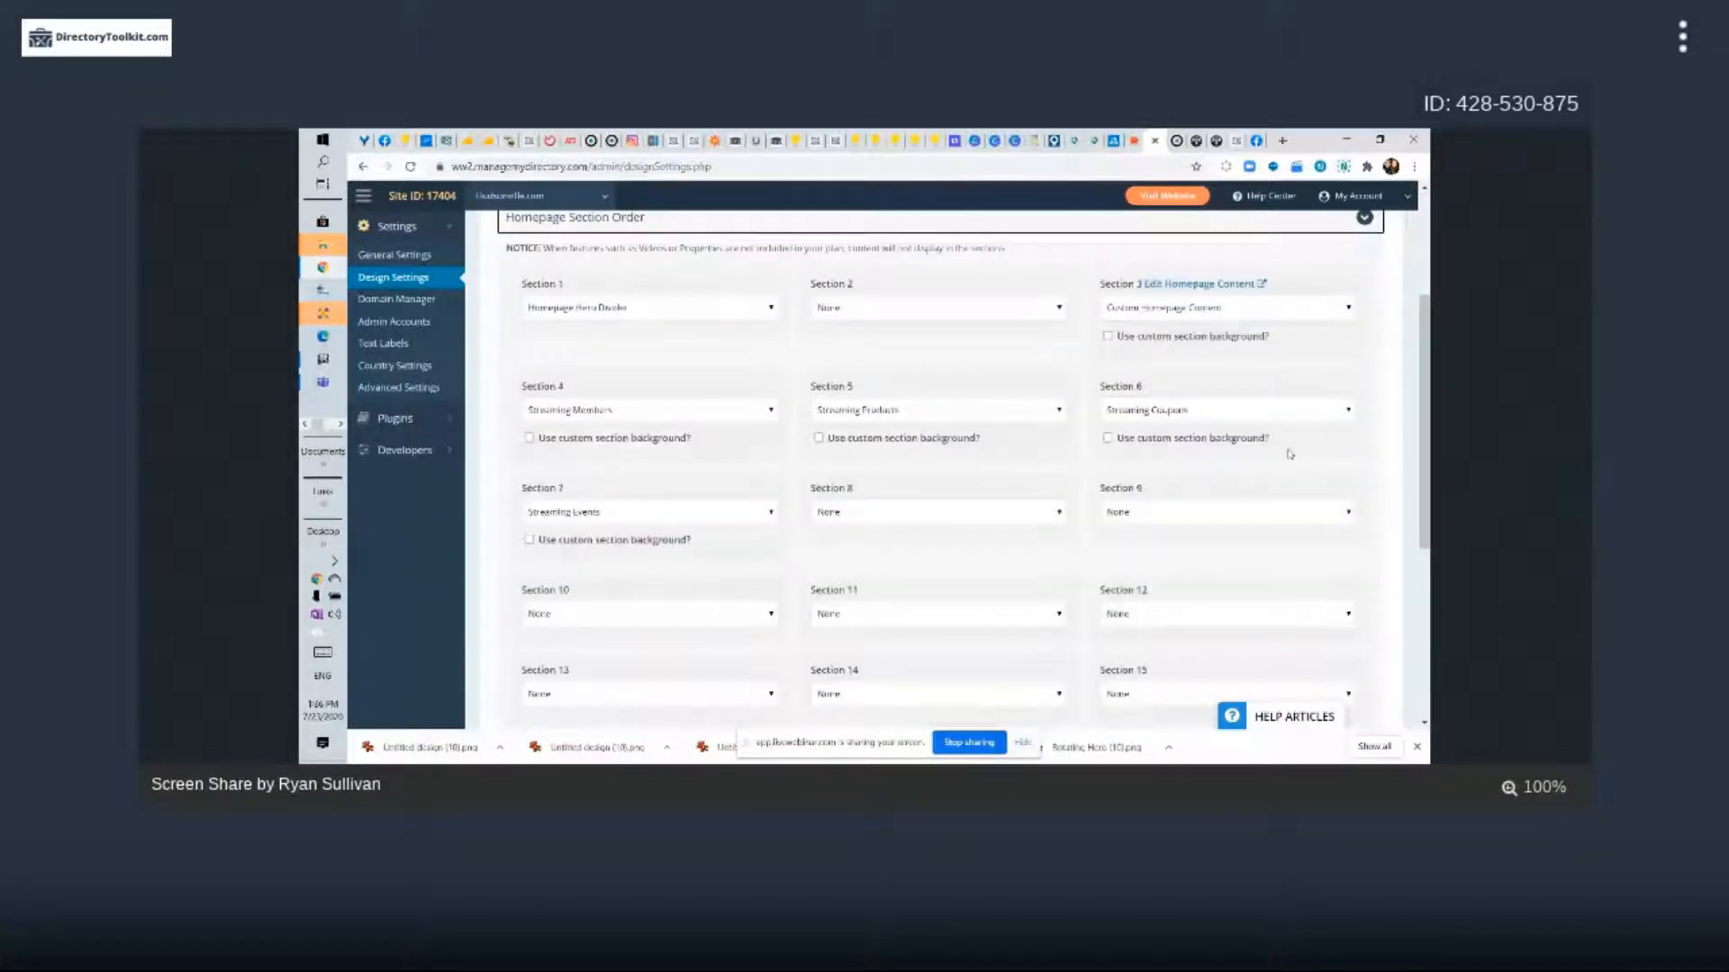
{"action": "scroll", "coordinate": [520, 328], "scroll_direction": "down", "scroll_amount": 1}
{"action": "scroll", "coordinate": [615, 314], "scroll_direction": "up", "scroll_amount": 1}
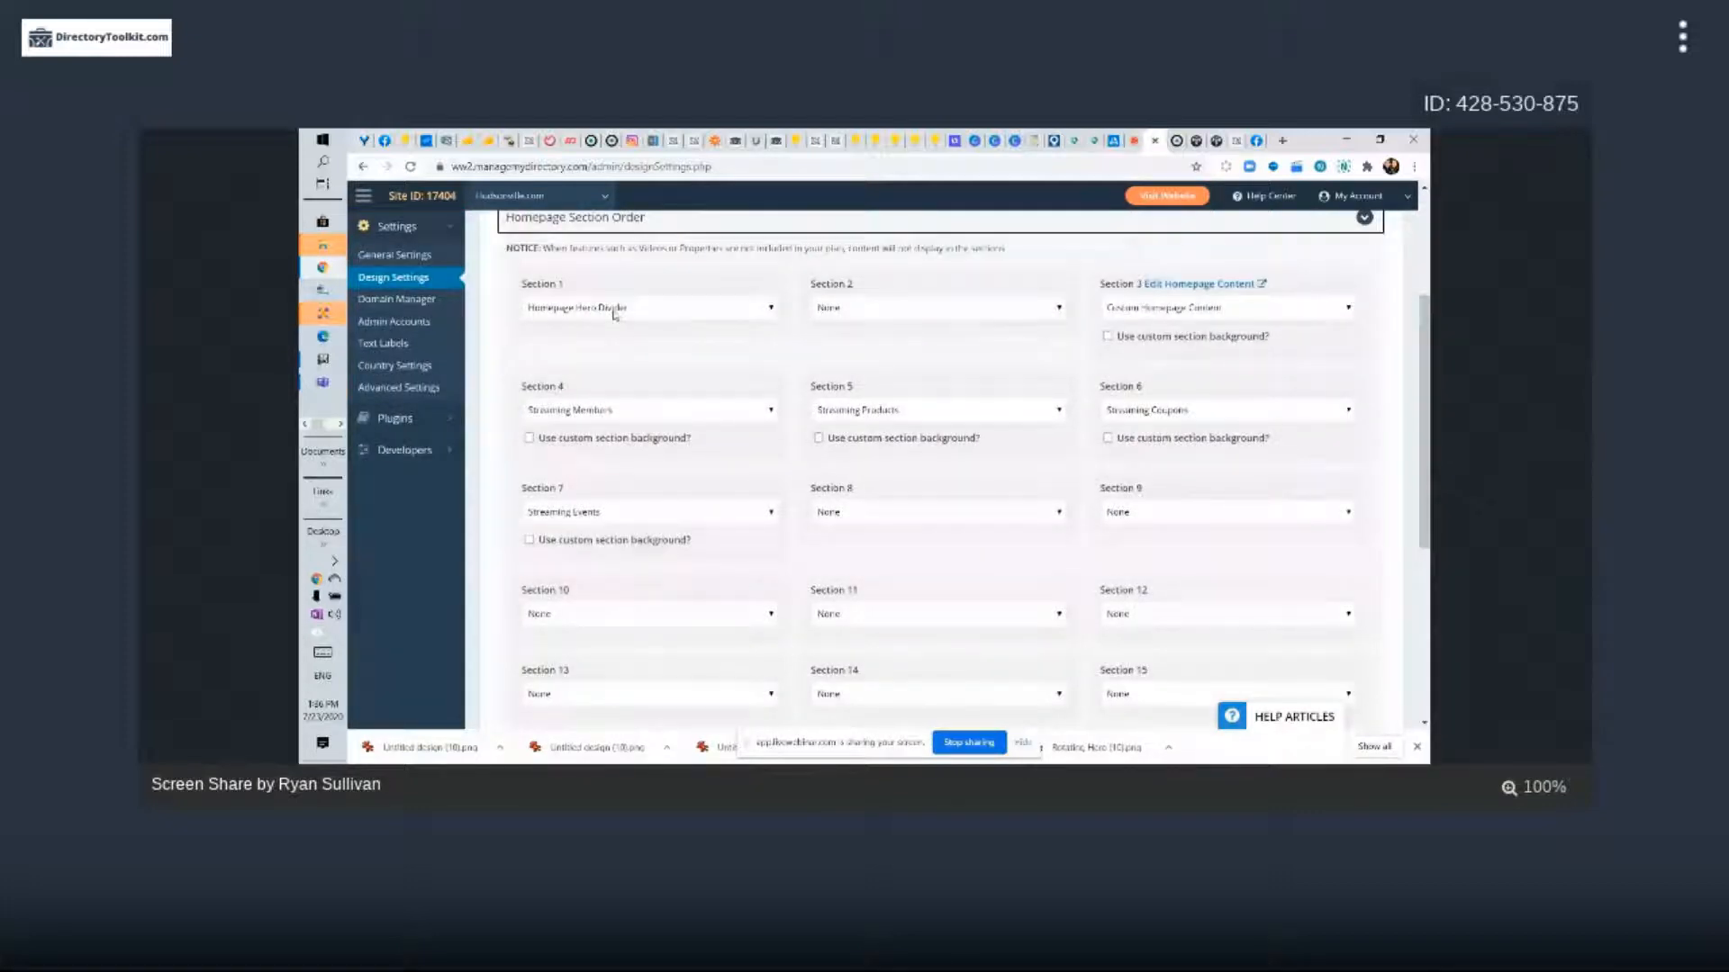
Switch to the live homepage and examine the hero search area and the three call-to-action blocks beneath it
{"action": "left_click", "coordinate": [1153, 142]}
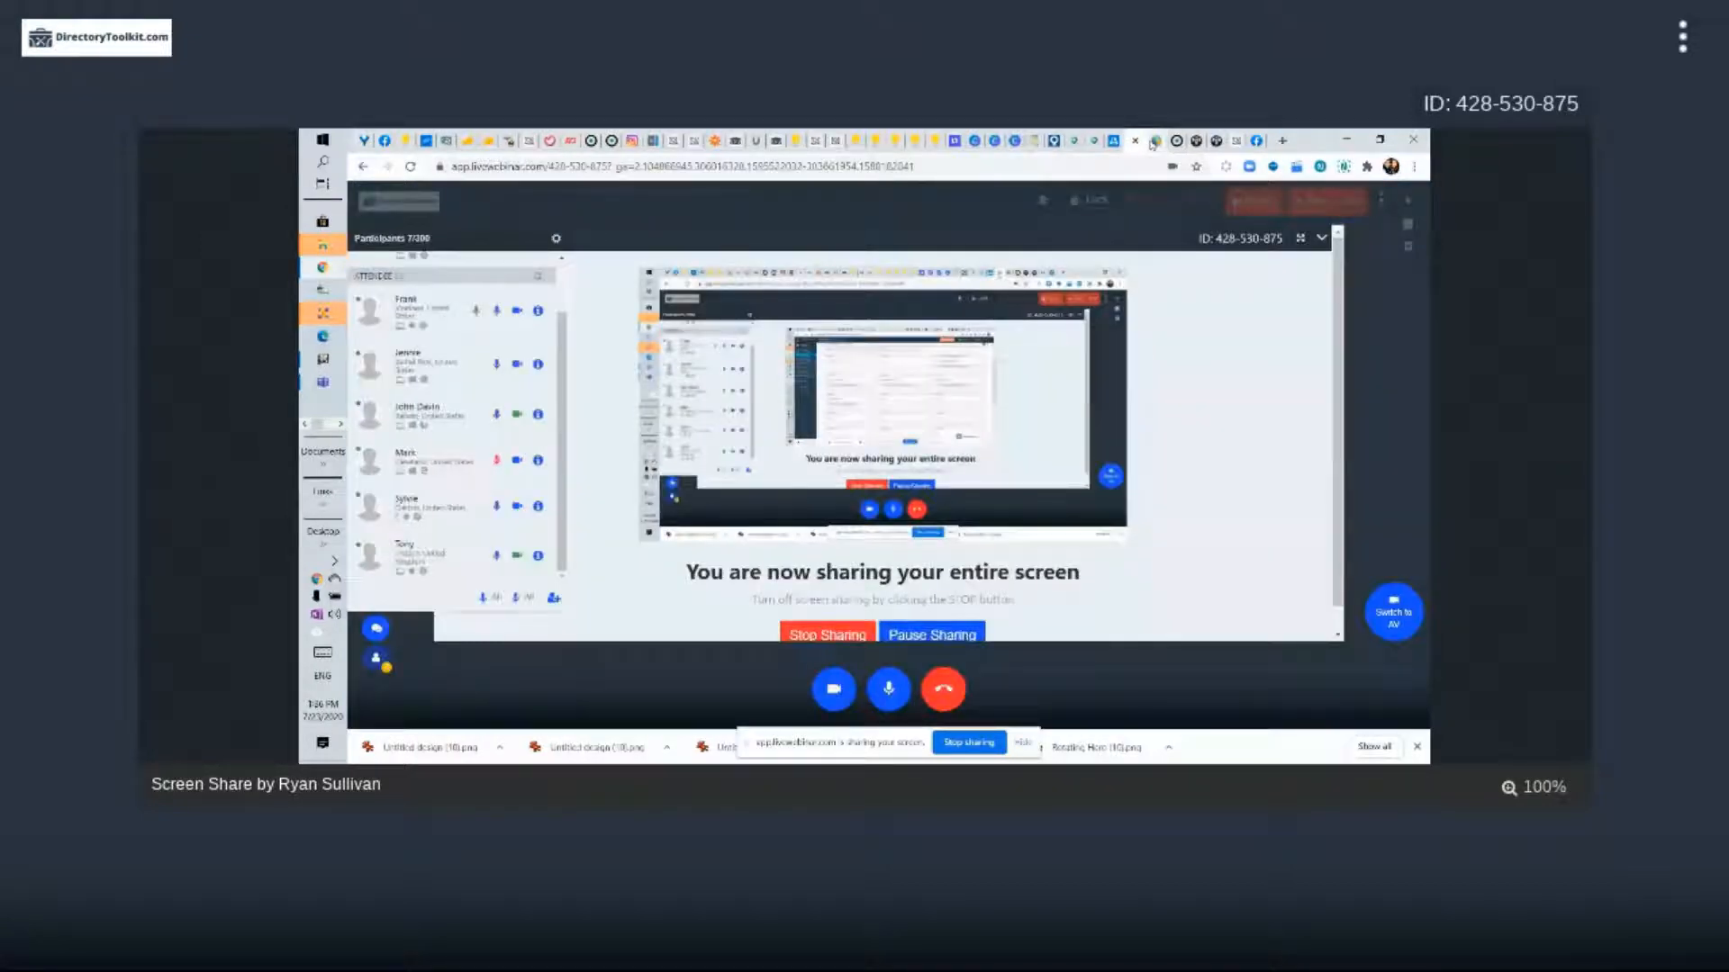
{"action": "left_click", "coordinate": [1153, 141]}
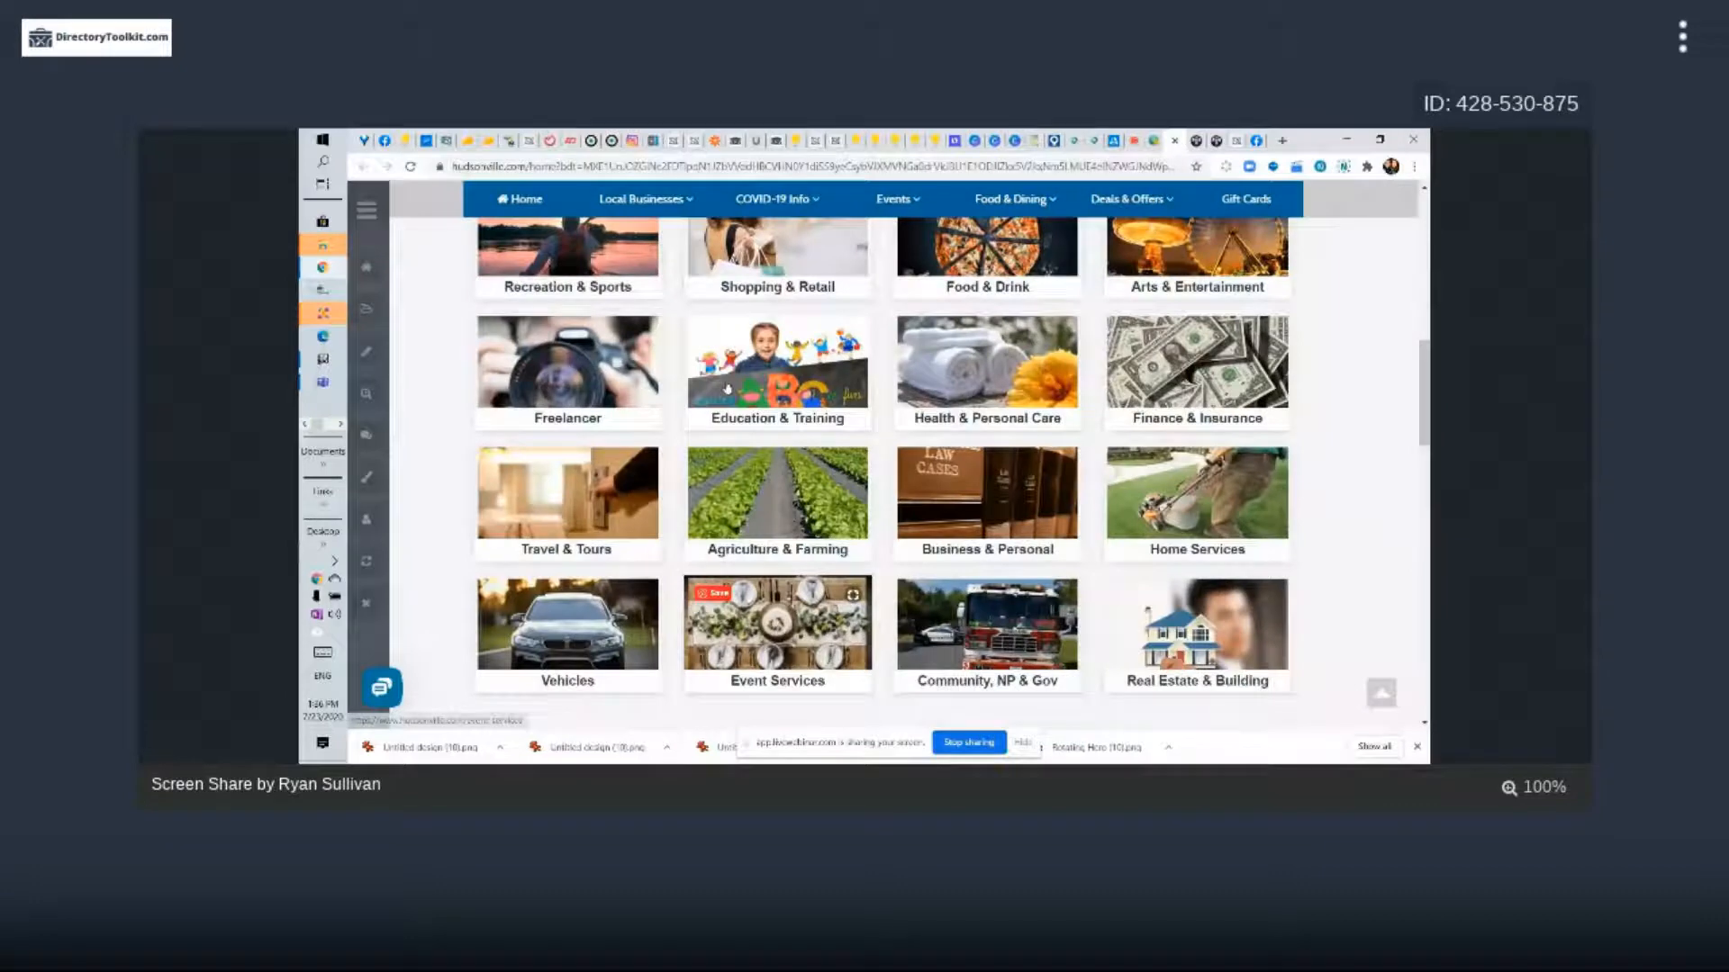
{"action": "scroll", "coordinate": [728, 389], "scroll_direction": "up", "scroll_amount": 10}
{"action": "scroll", "coordinate": [763, 655], "scroll_direction": "down", "scroll_amount": 1}
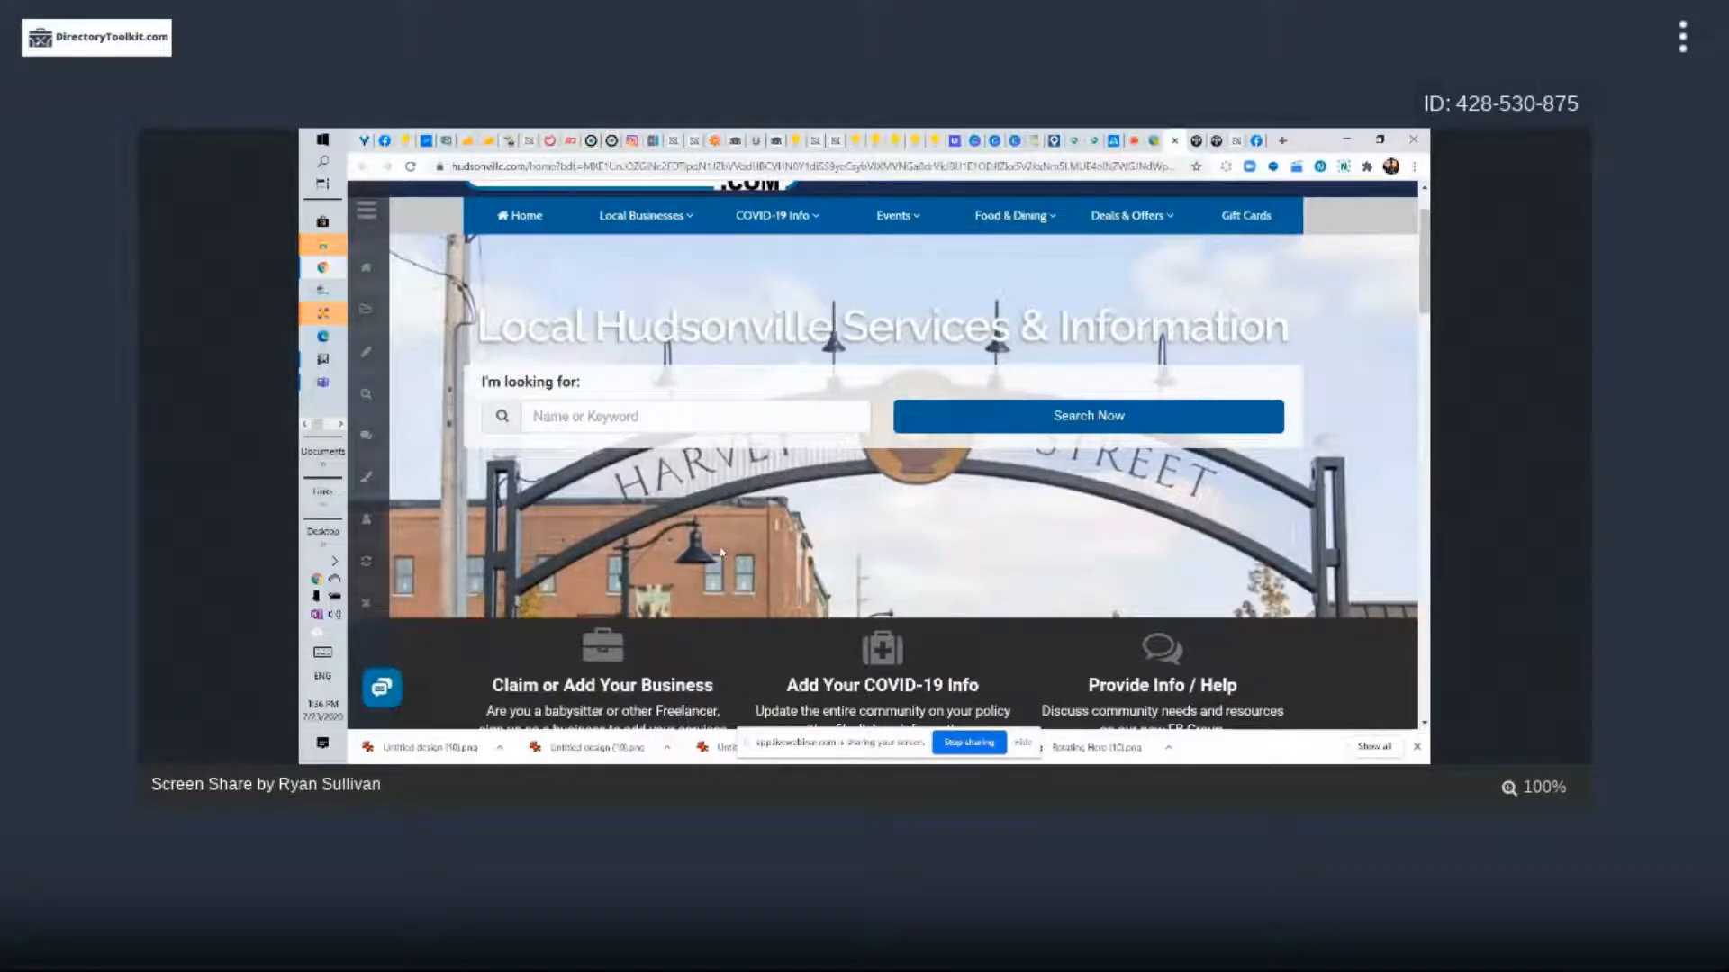
{"action": "scroll", "coordinate": [720, 552], "scroll_direction": "down", "scroll_amount": 1}
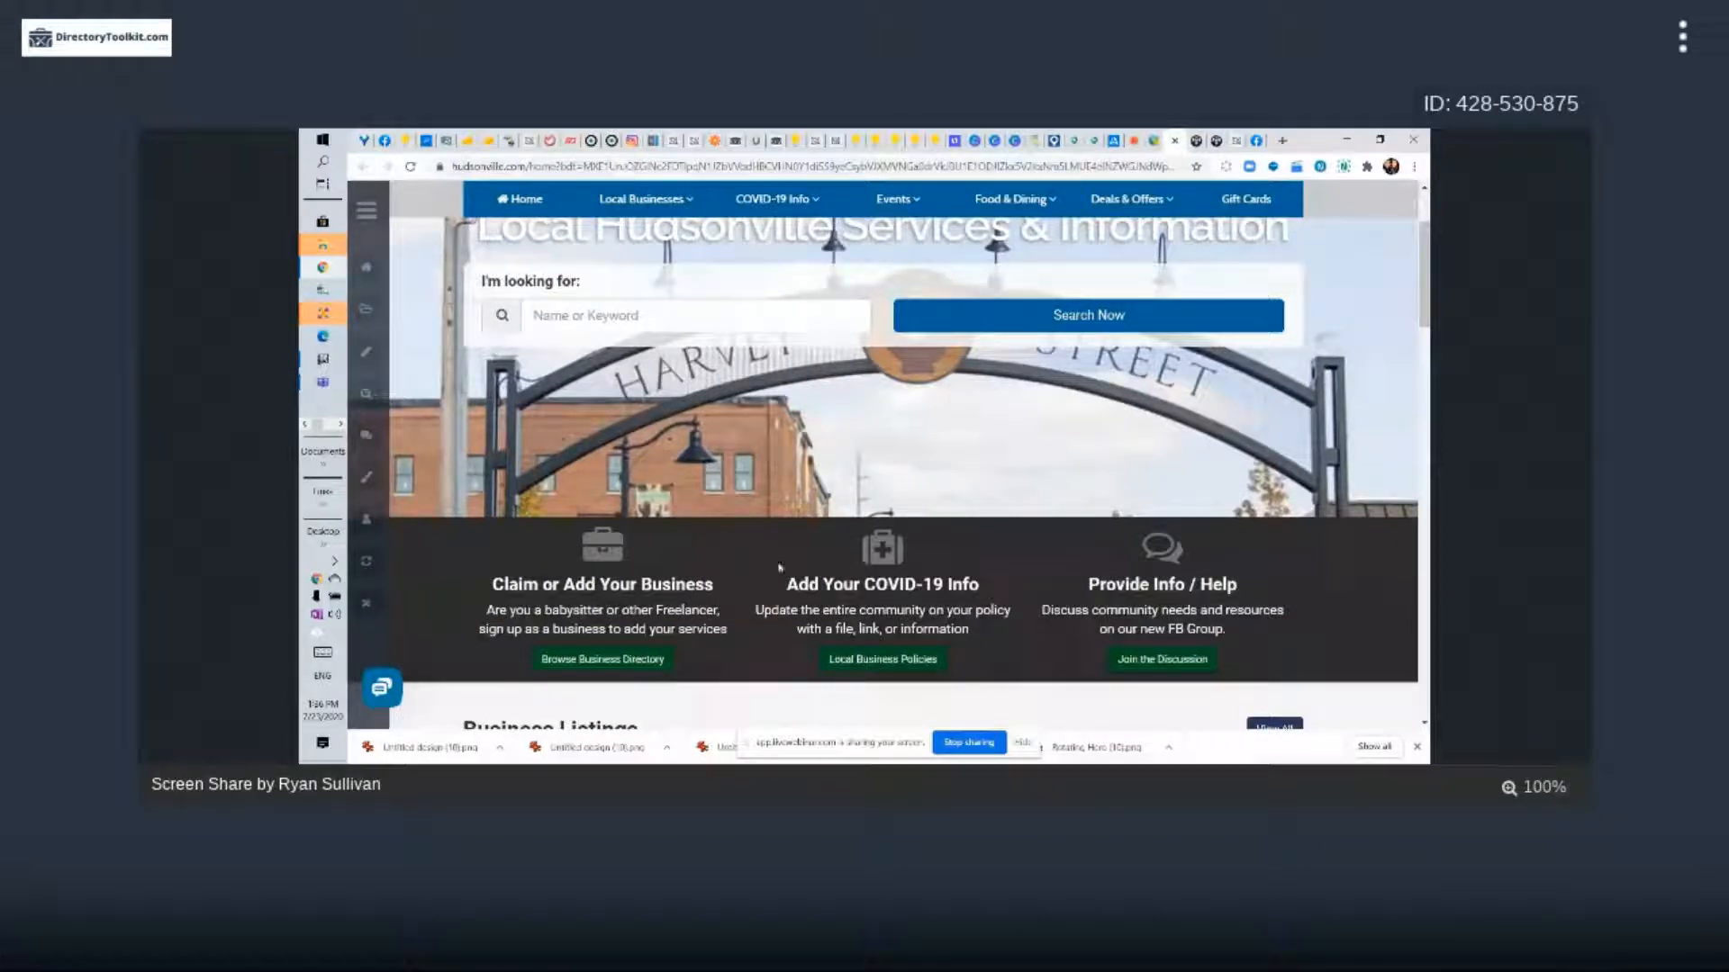
Return to the homepage layout settings and look through the content types available for Section 1
{"action": "left_click", "coordinate": [1155, 142]}
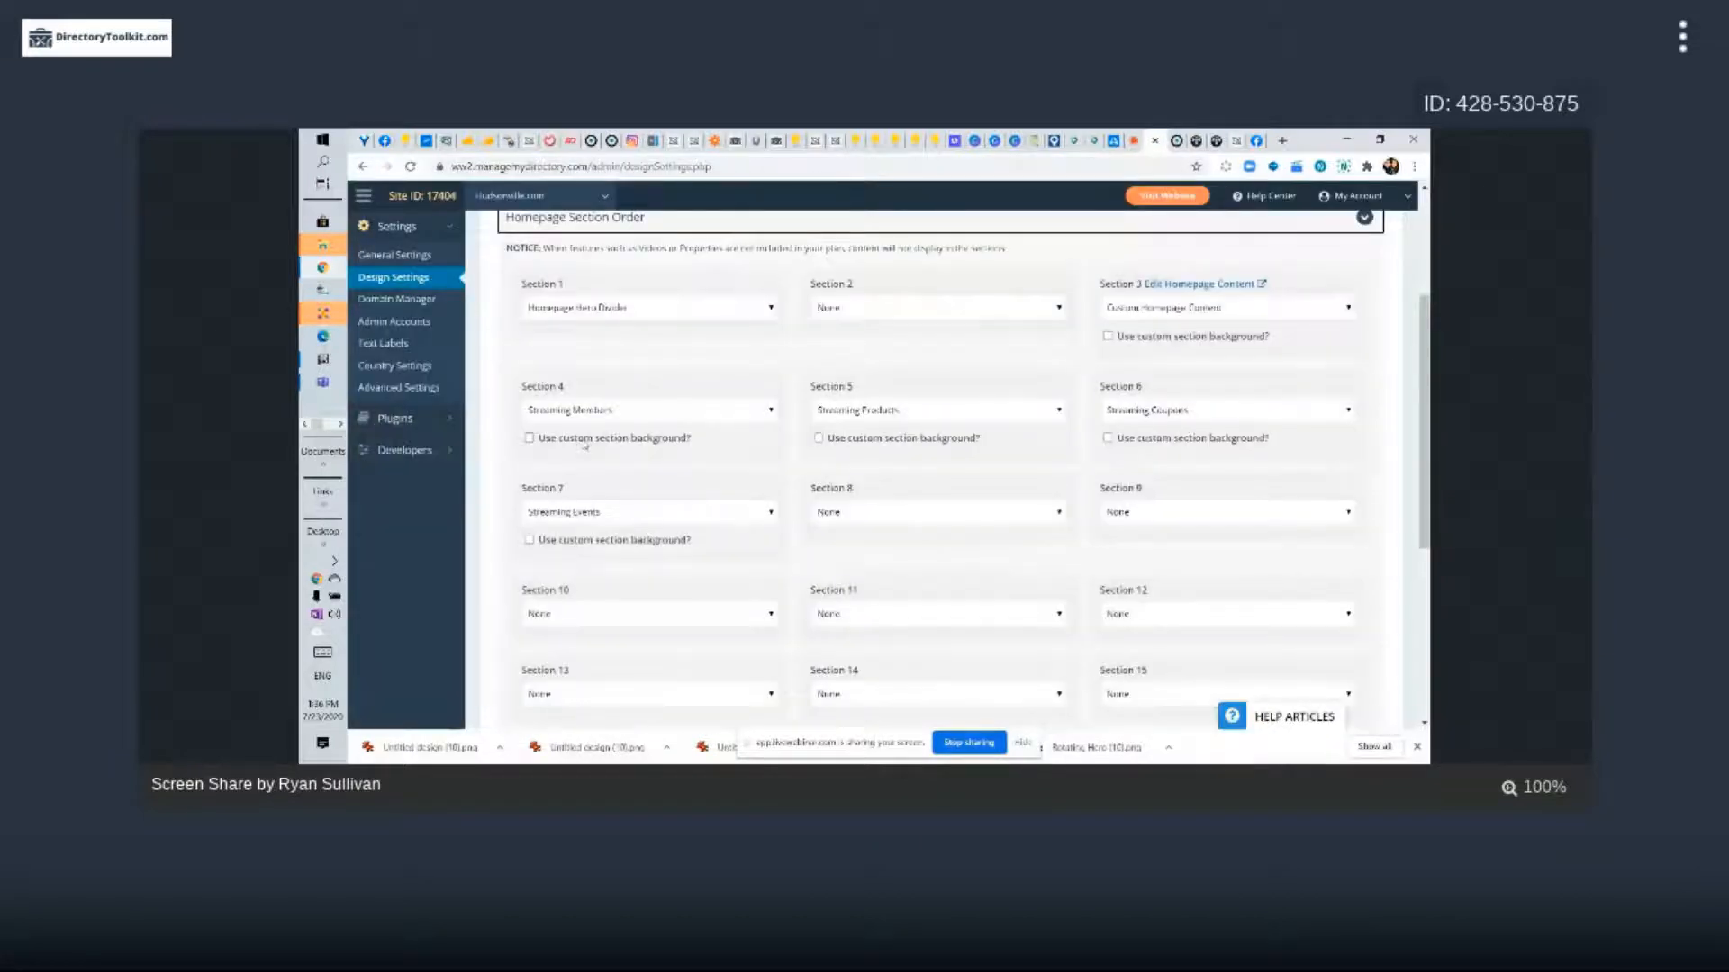
{"action": "scroll", "coordinate": [576, 450], "scroll_direction": "up", "scroll_amount": 3}
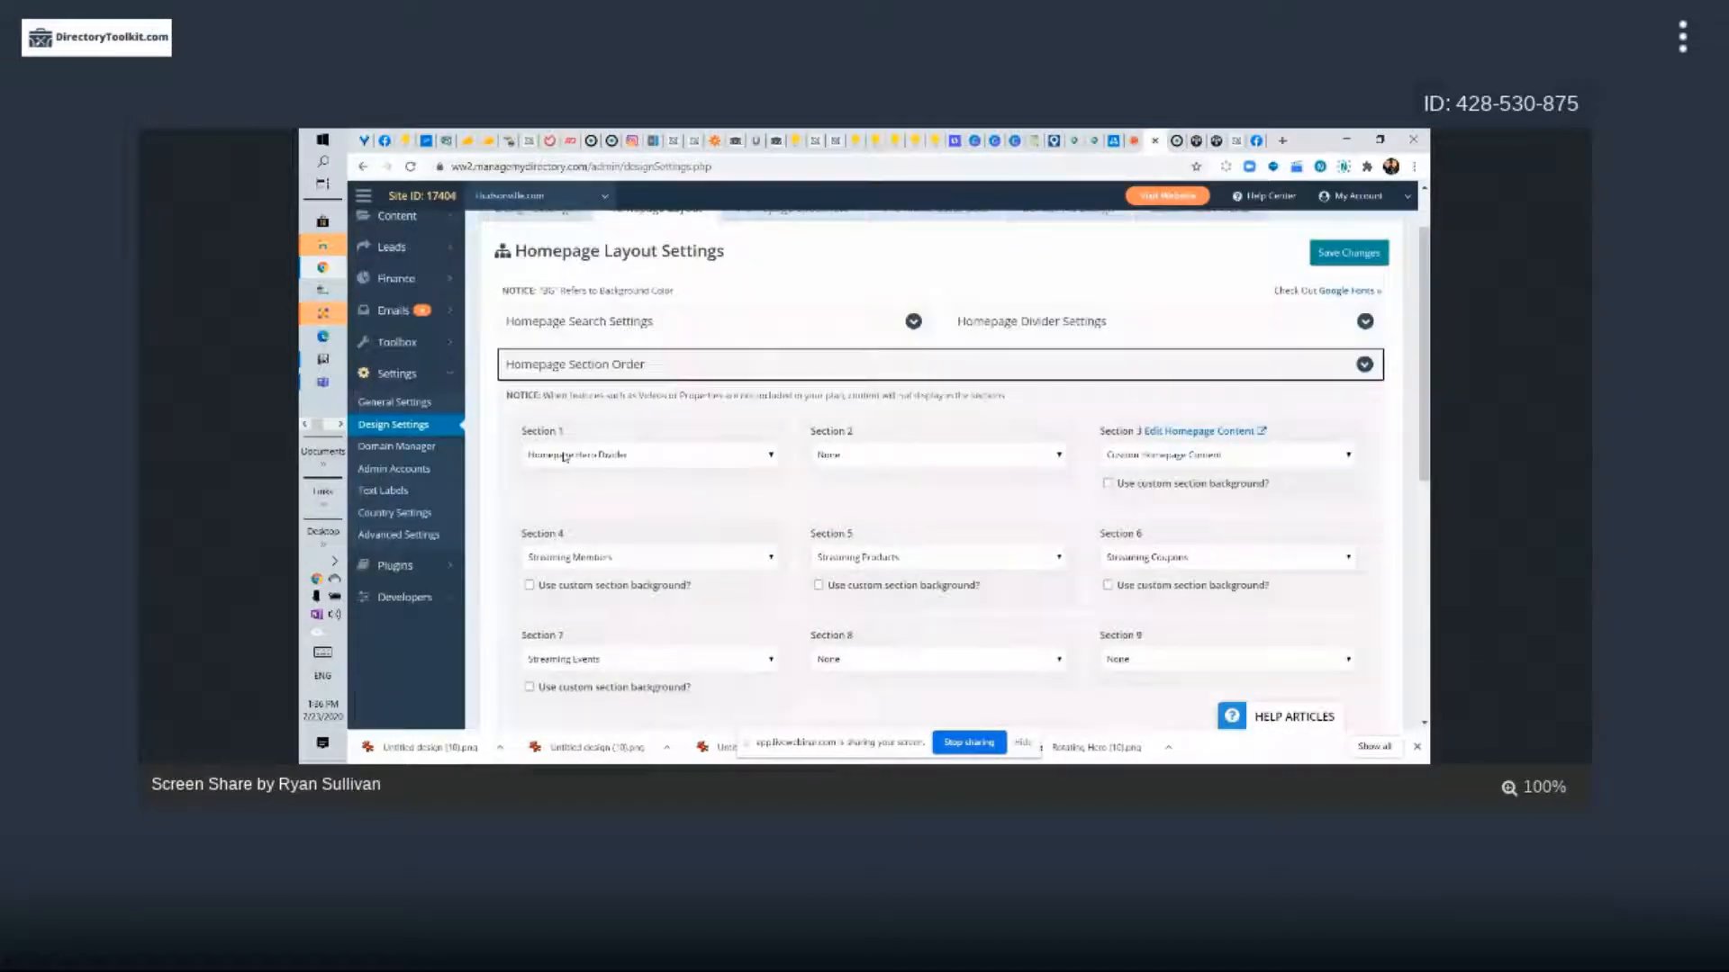
{"action": "left_click", "coordinate": [710, 461]}
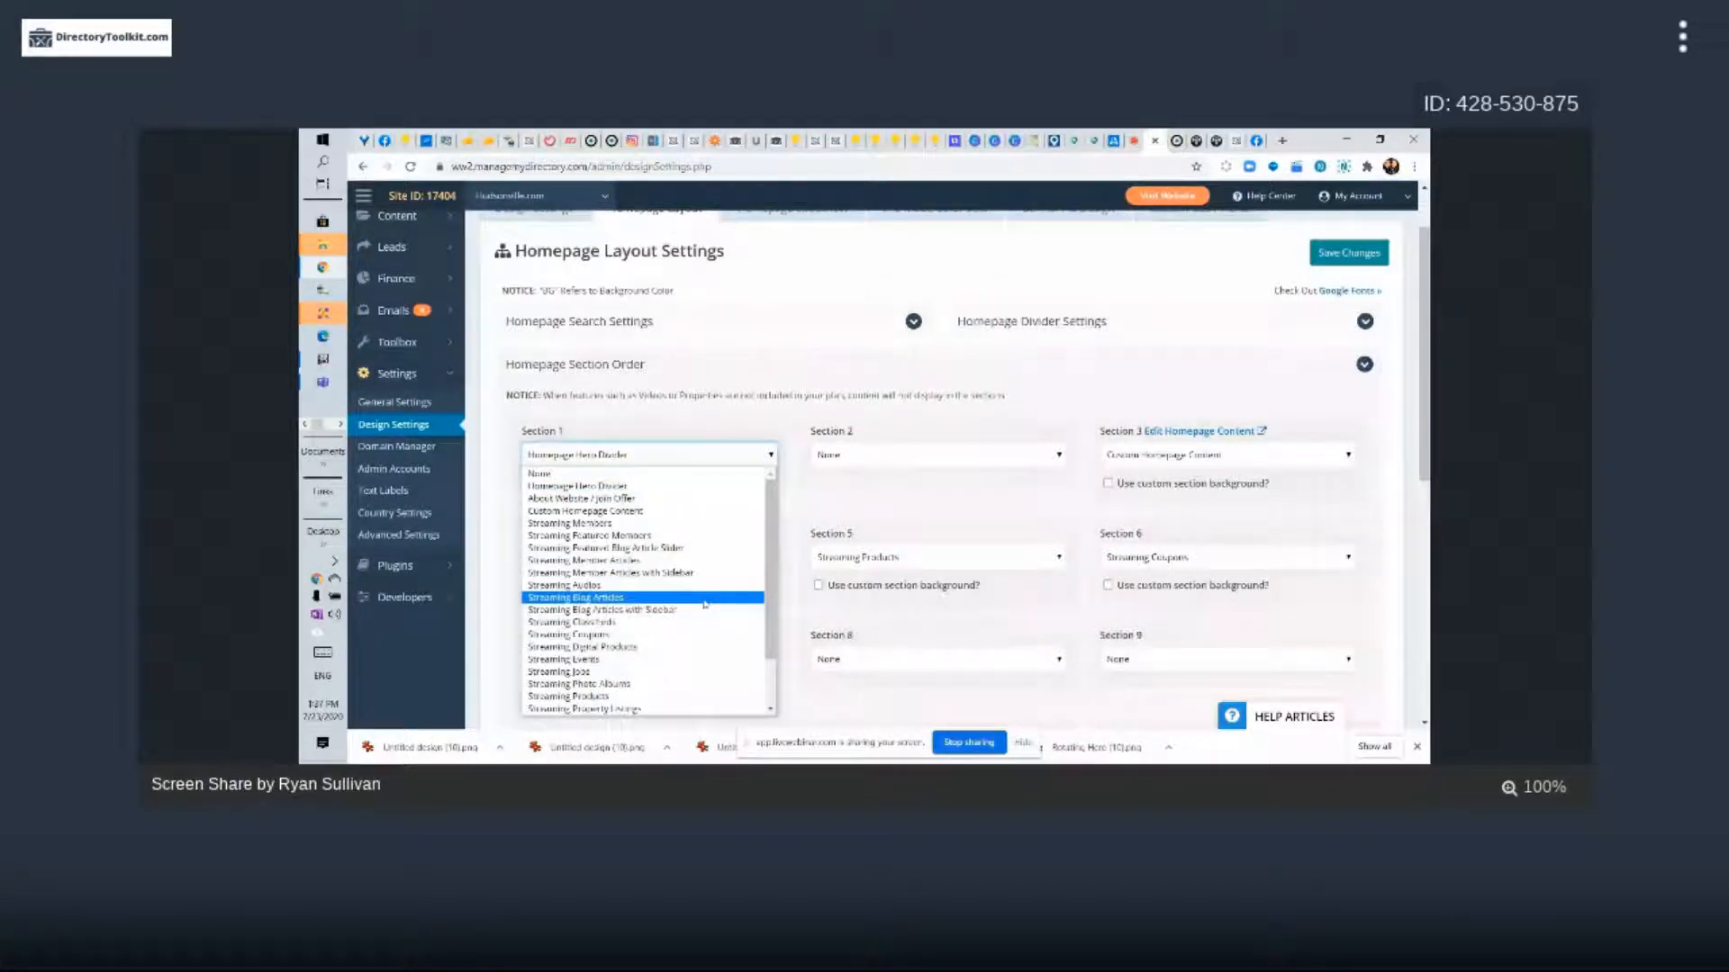
{"action": "left_click", "coordinate": [1281, 252]}
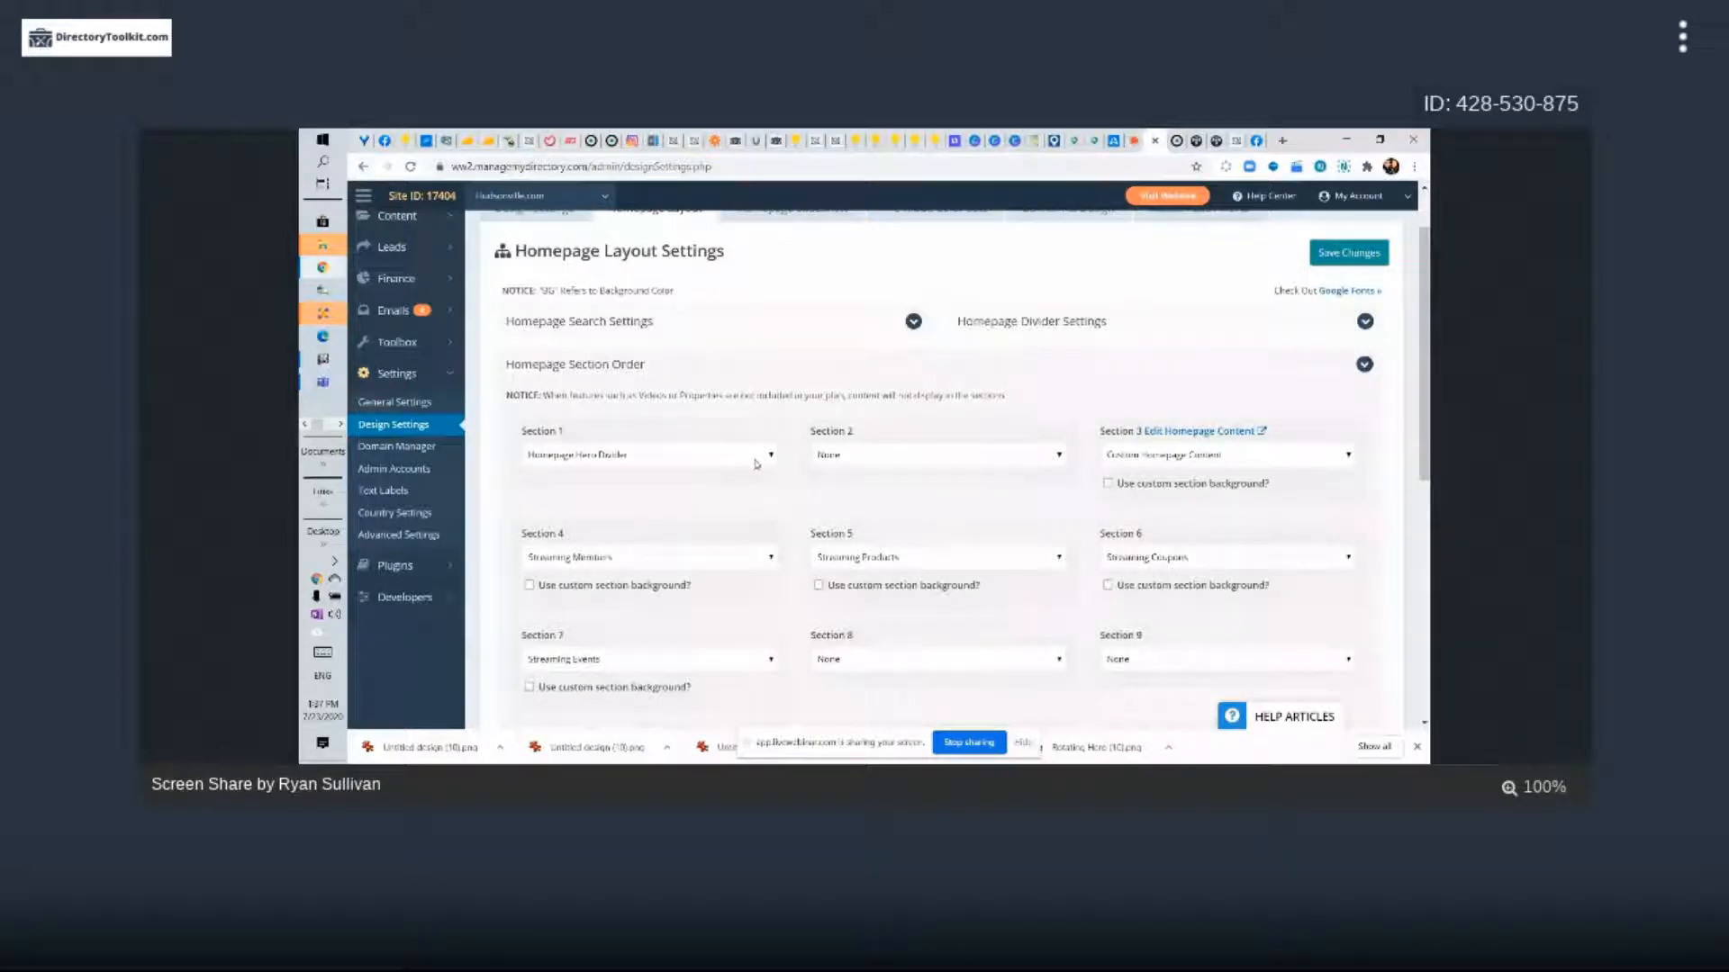
Set Section 2 of the homepage to Events Calendar and save the layout changes
{"action": "left_click", "coordinate": [890, 457]}
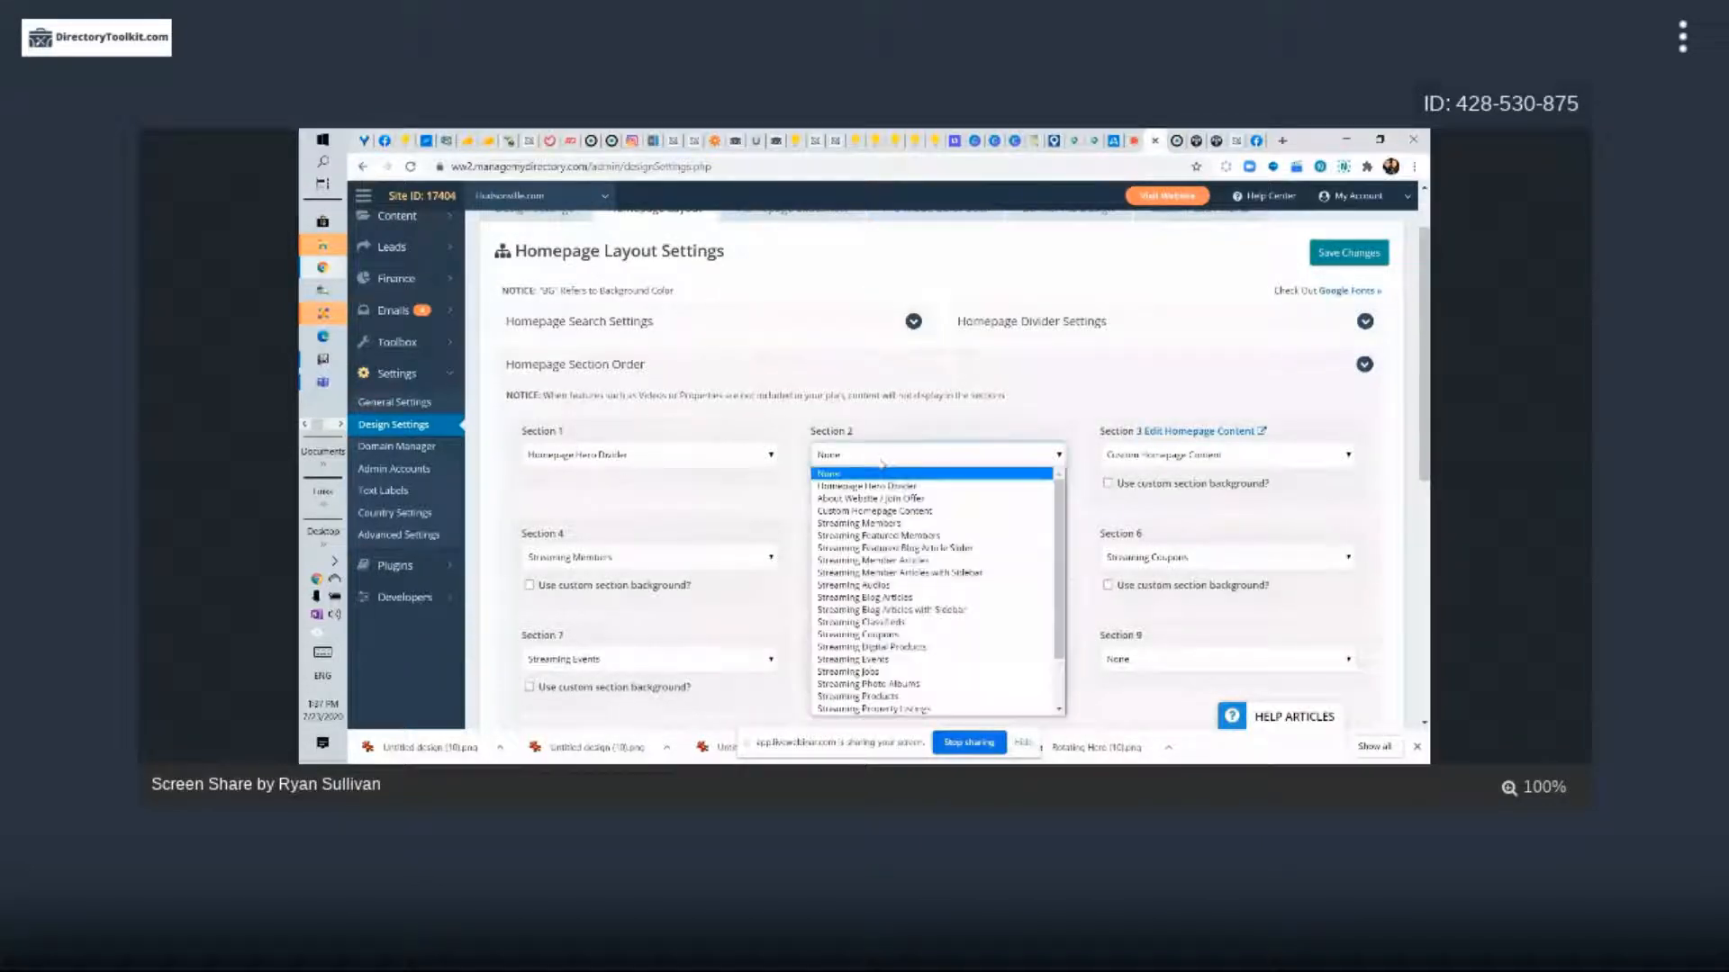
{"action": "scroll", "coordinate": [980, 589], "scroll_direction": "down", "scroll_amount": 2}
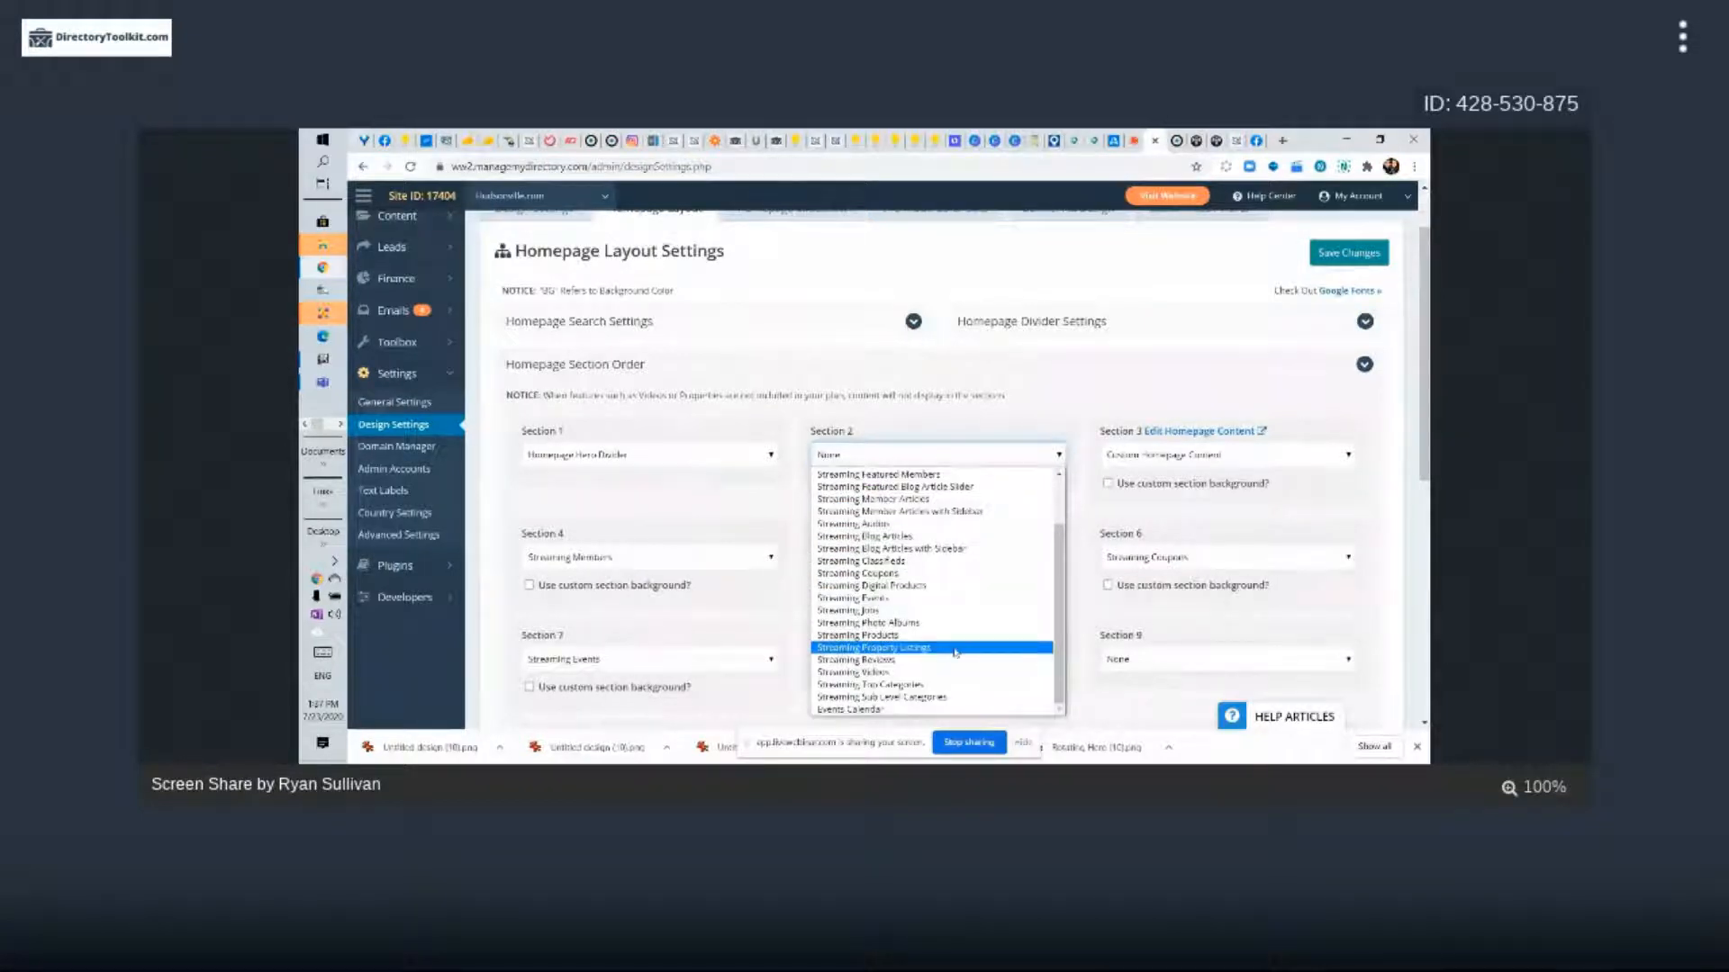
{"action": "left_click", "coordinate": [854, 711]}
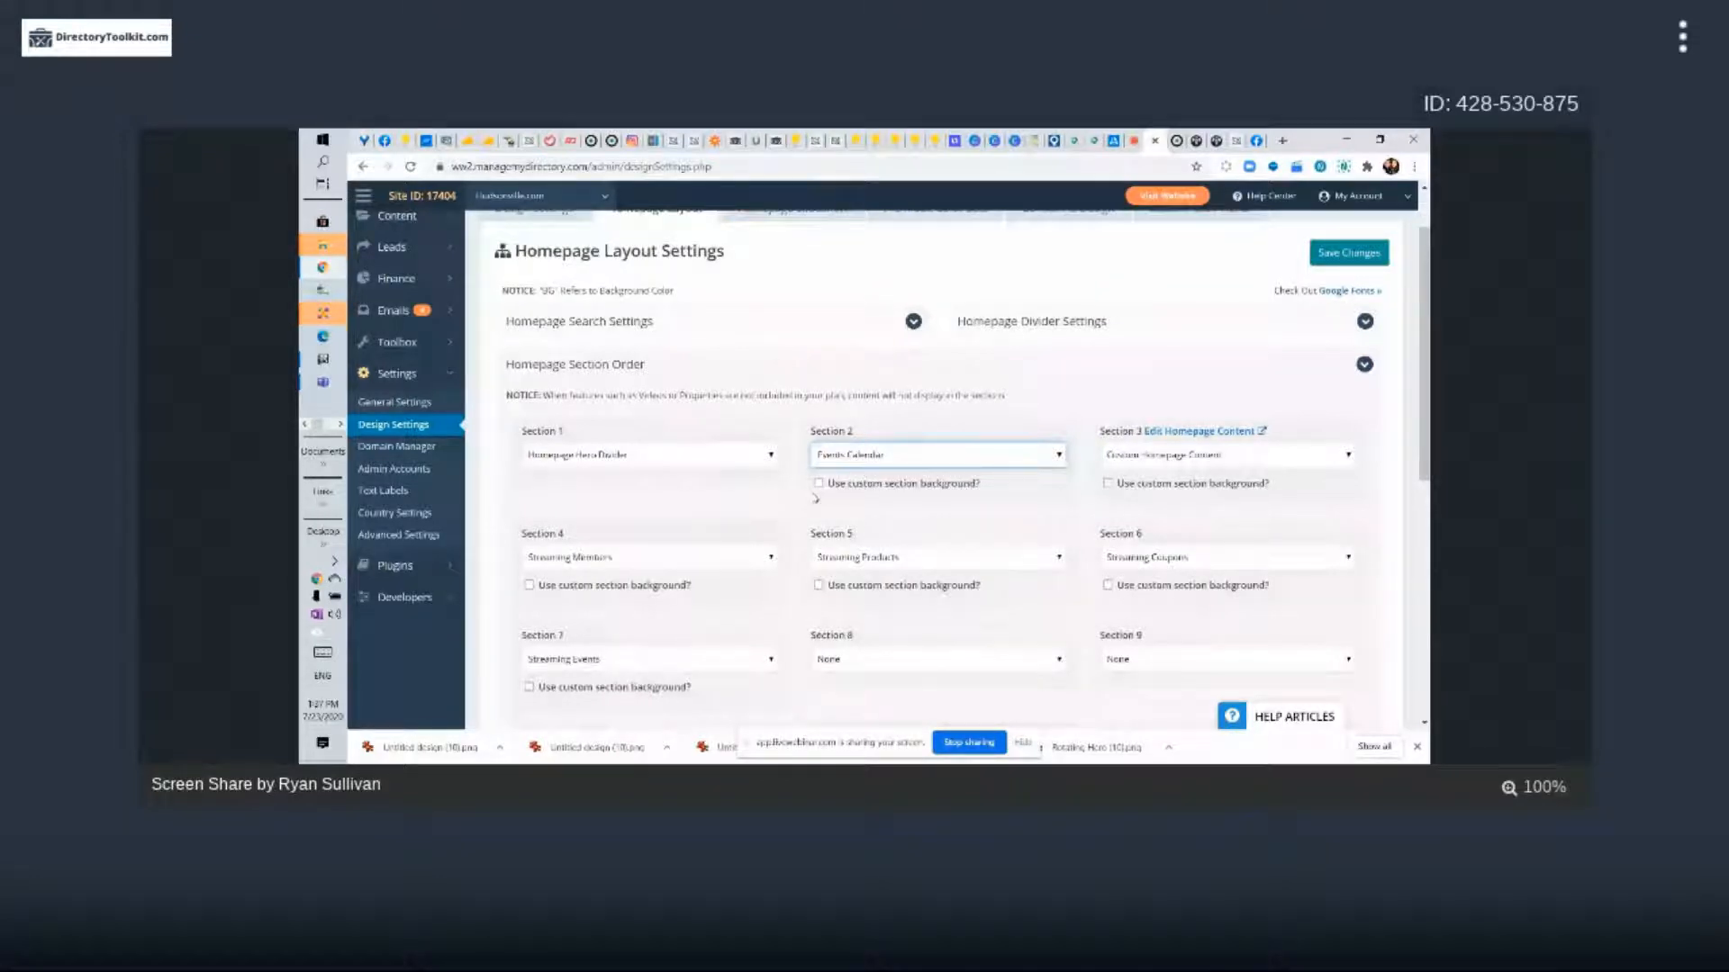
{"action": "left_click", "coordinate": [1349, 253]}
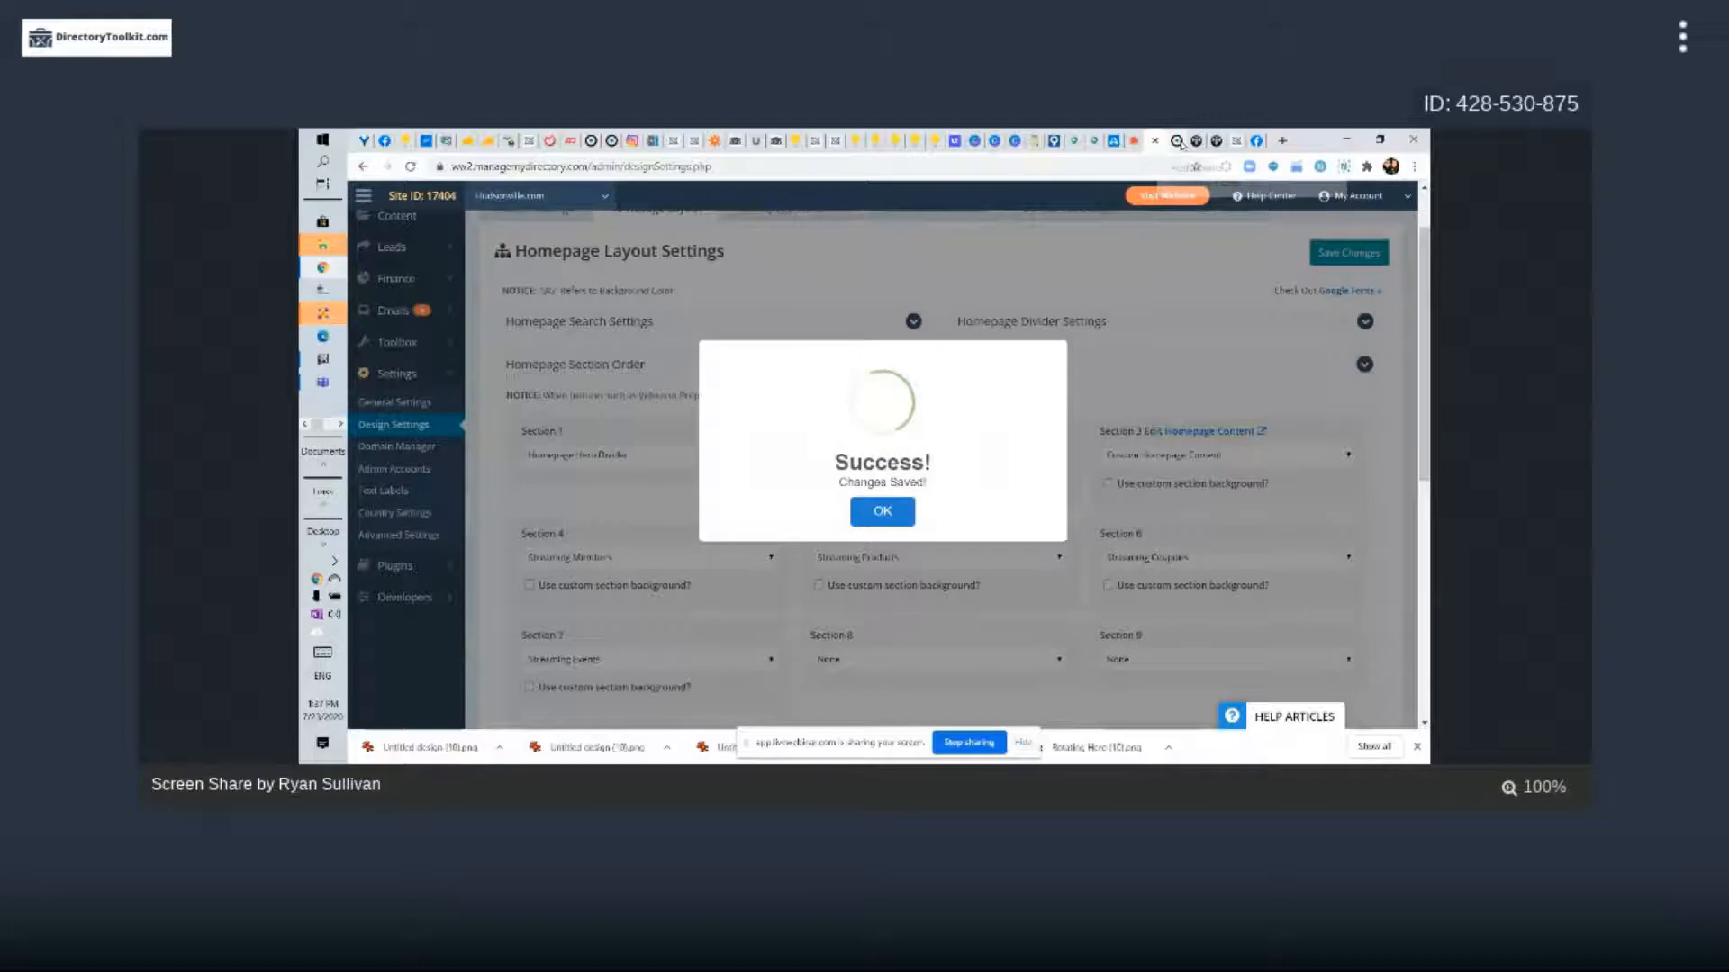
Reload the live homepage and check the Upcoming Events calendar, expanding the events for July 14
{"action": "left_click", "coordinate": [1179, 141]}
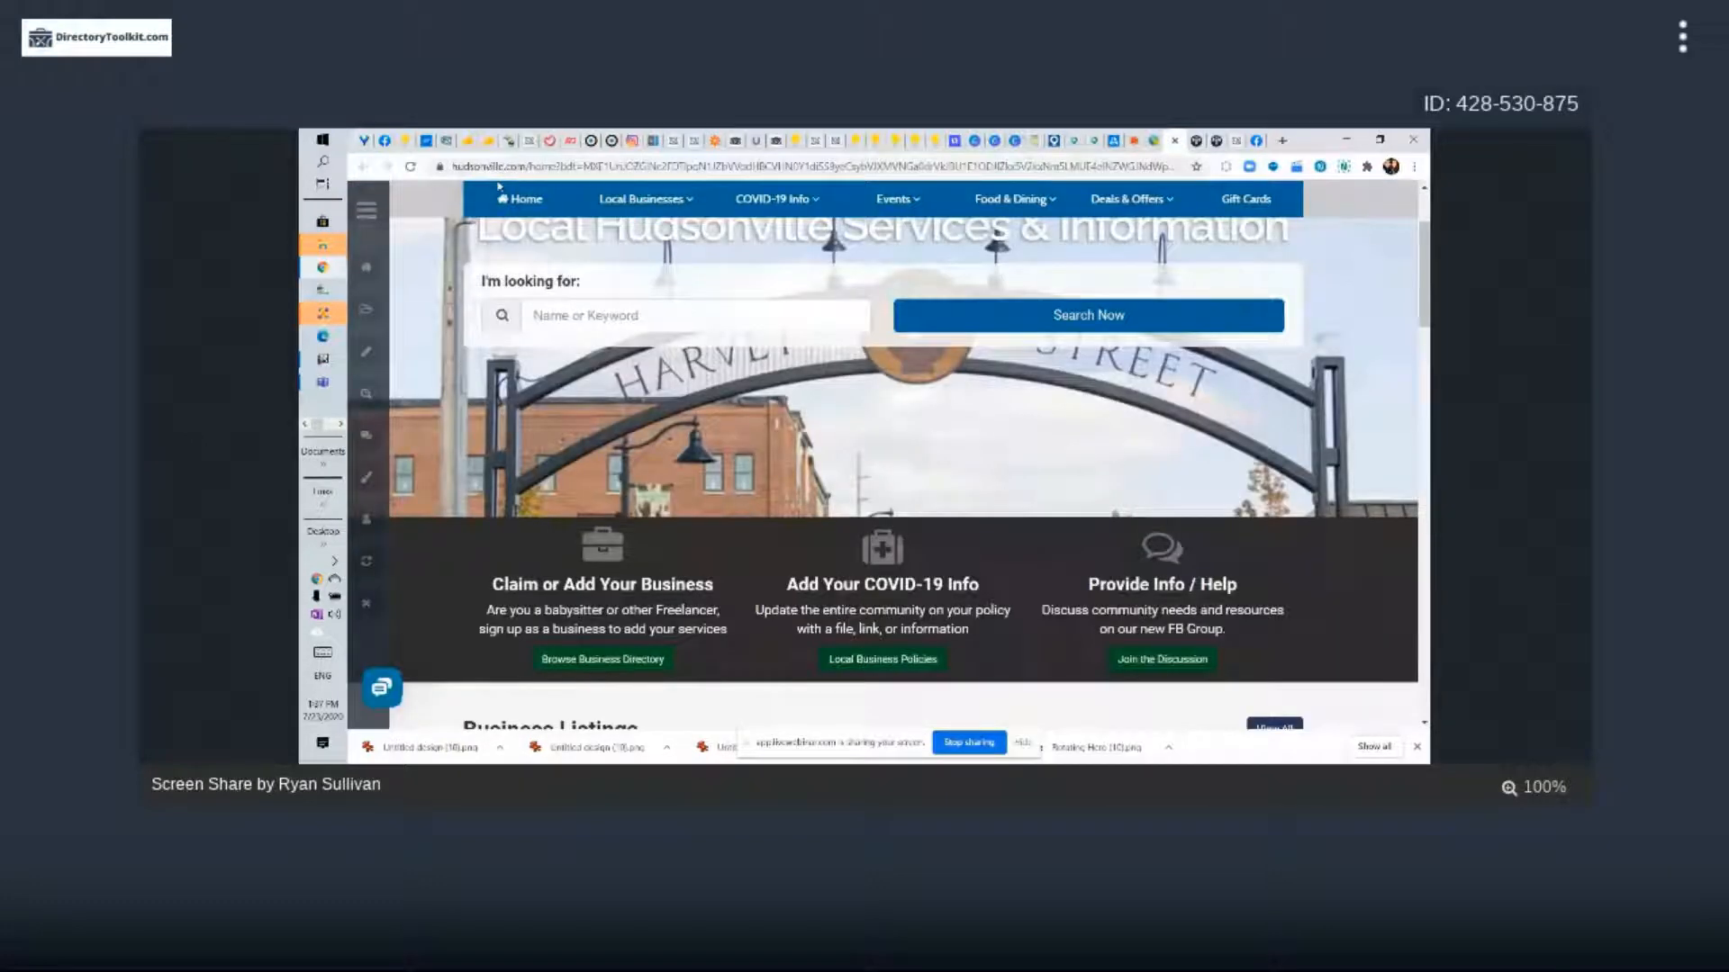
{"action": "scroll", "coordinate": [534, 190], "scroll_direction": "down", "scroll_amount": 4}
{"action": "left_click", "coordinate": [534, 190]}
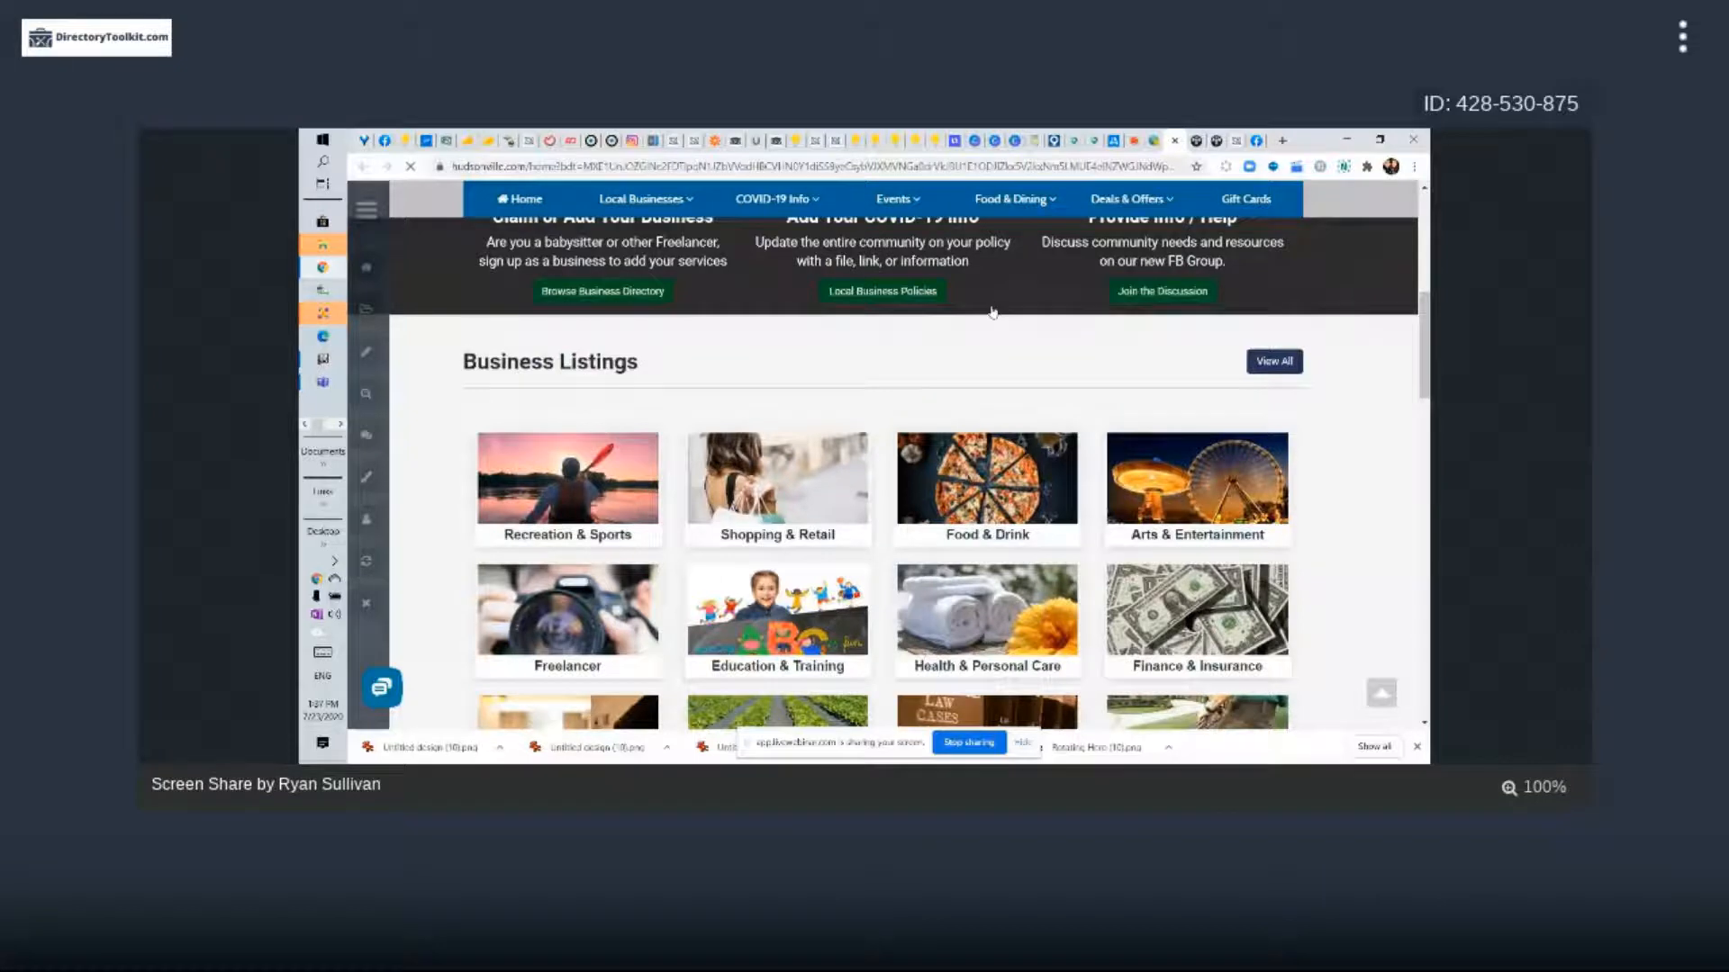
{"action": "mouse_move", "coordinate": [1061, 326]}
{"action": "scroll", "coordinate": [853, 309], "scroll_direction": "down", "scroll_amount": 5}
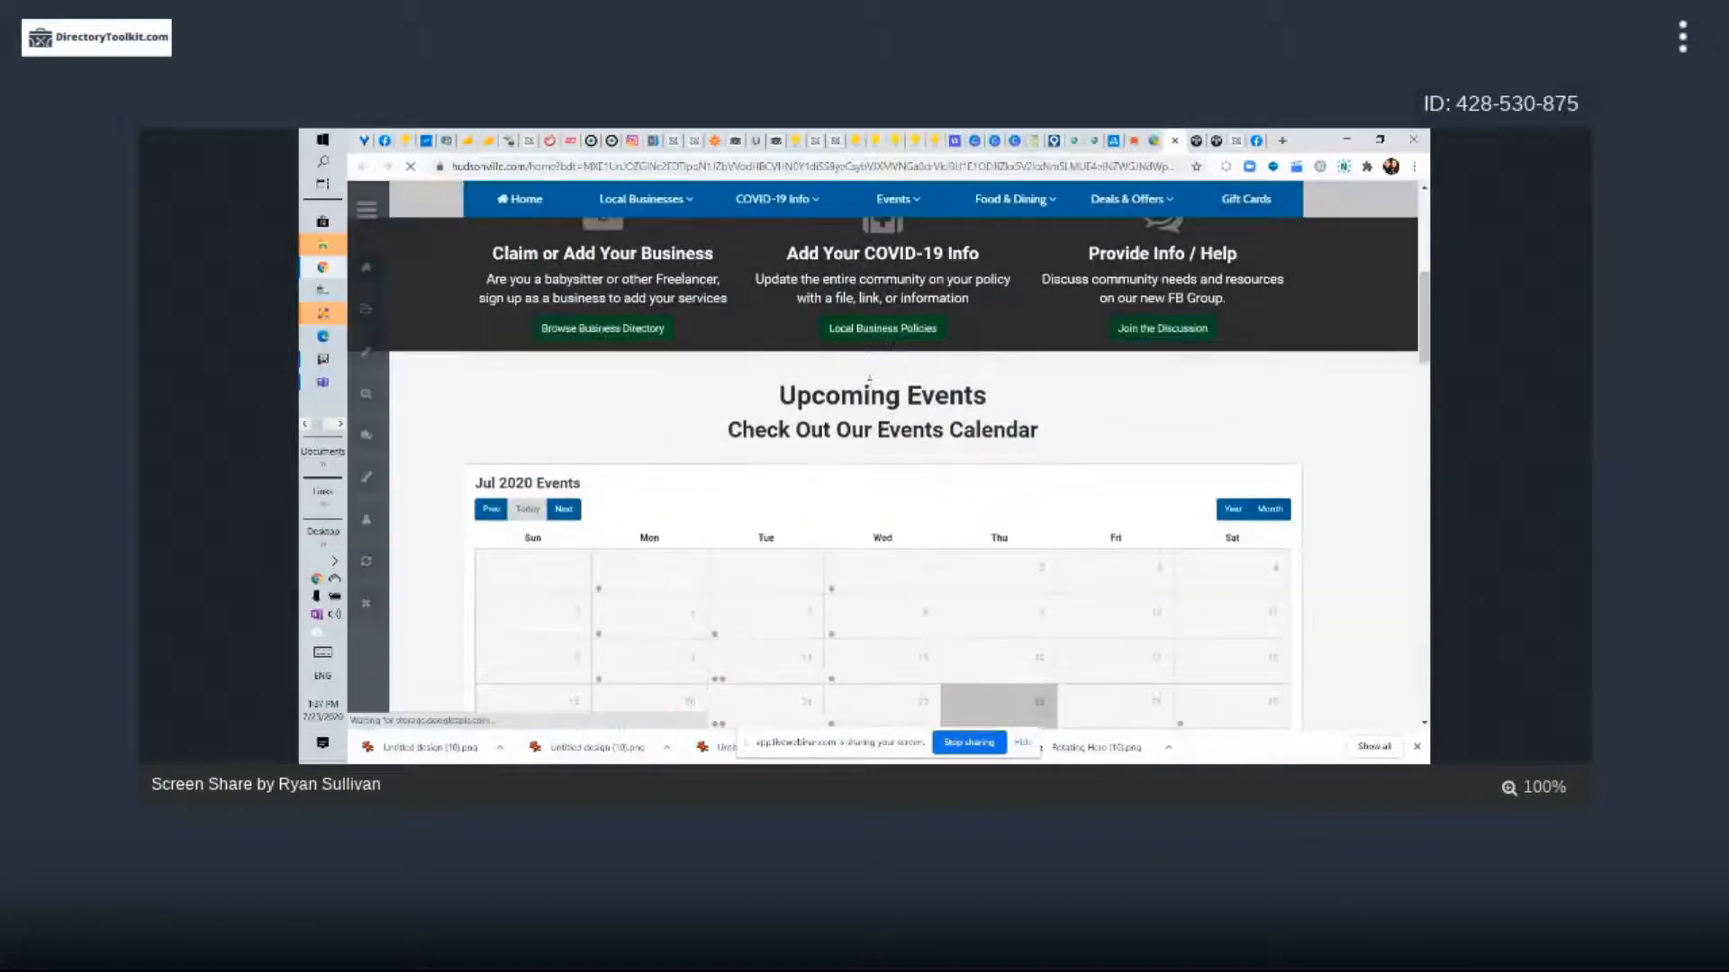
{"action": "scroll", "coordinate": [927, 449], "scroll_direction": "down", "scroll_amount": 3}
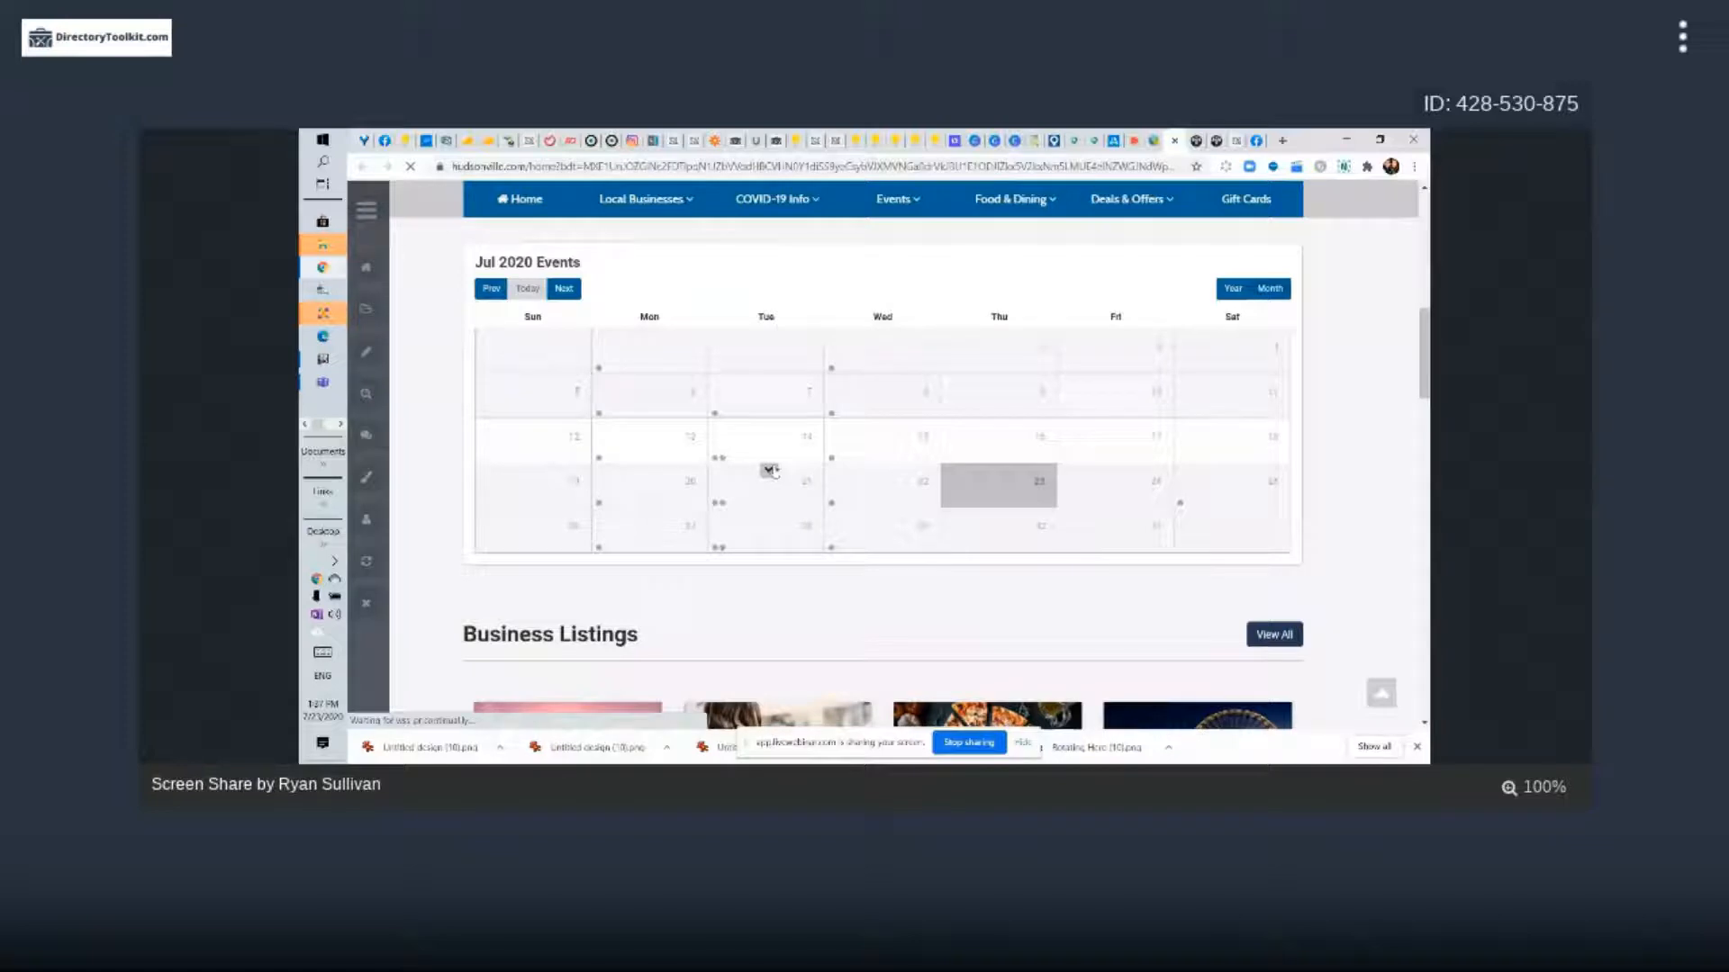
{"action": "left_click", "coordinate": [767, 460]}
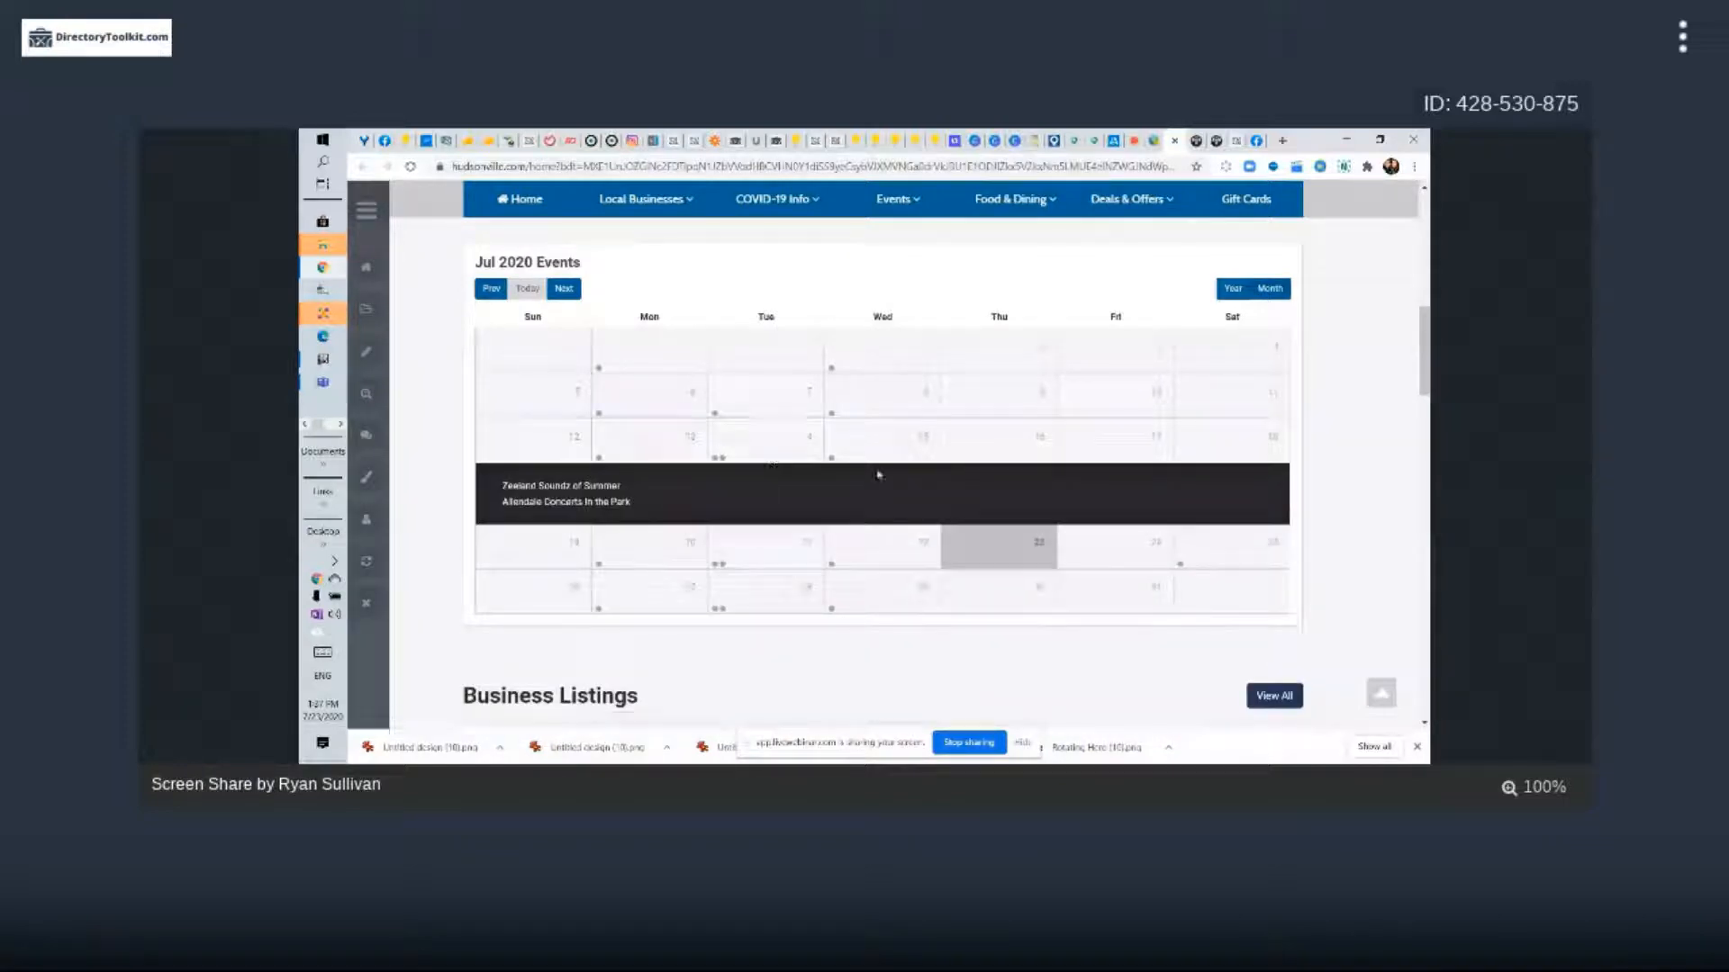
{"action": "scroll", "coordinate": [878, 475], "scroll_direction": "up", "scroll_amount": 5}
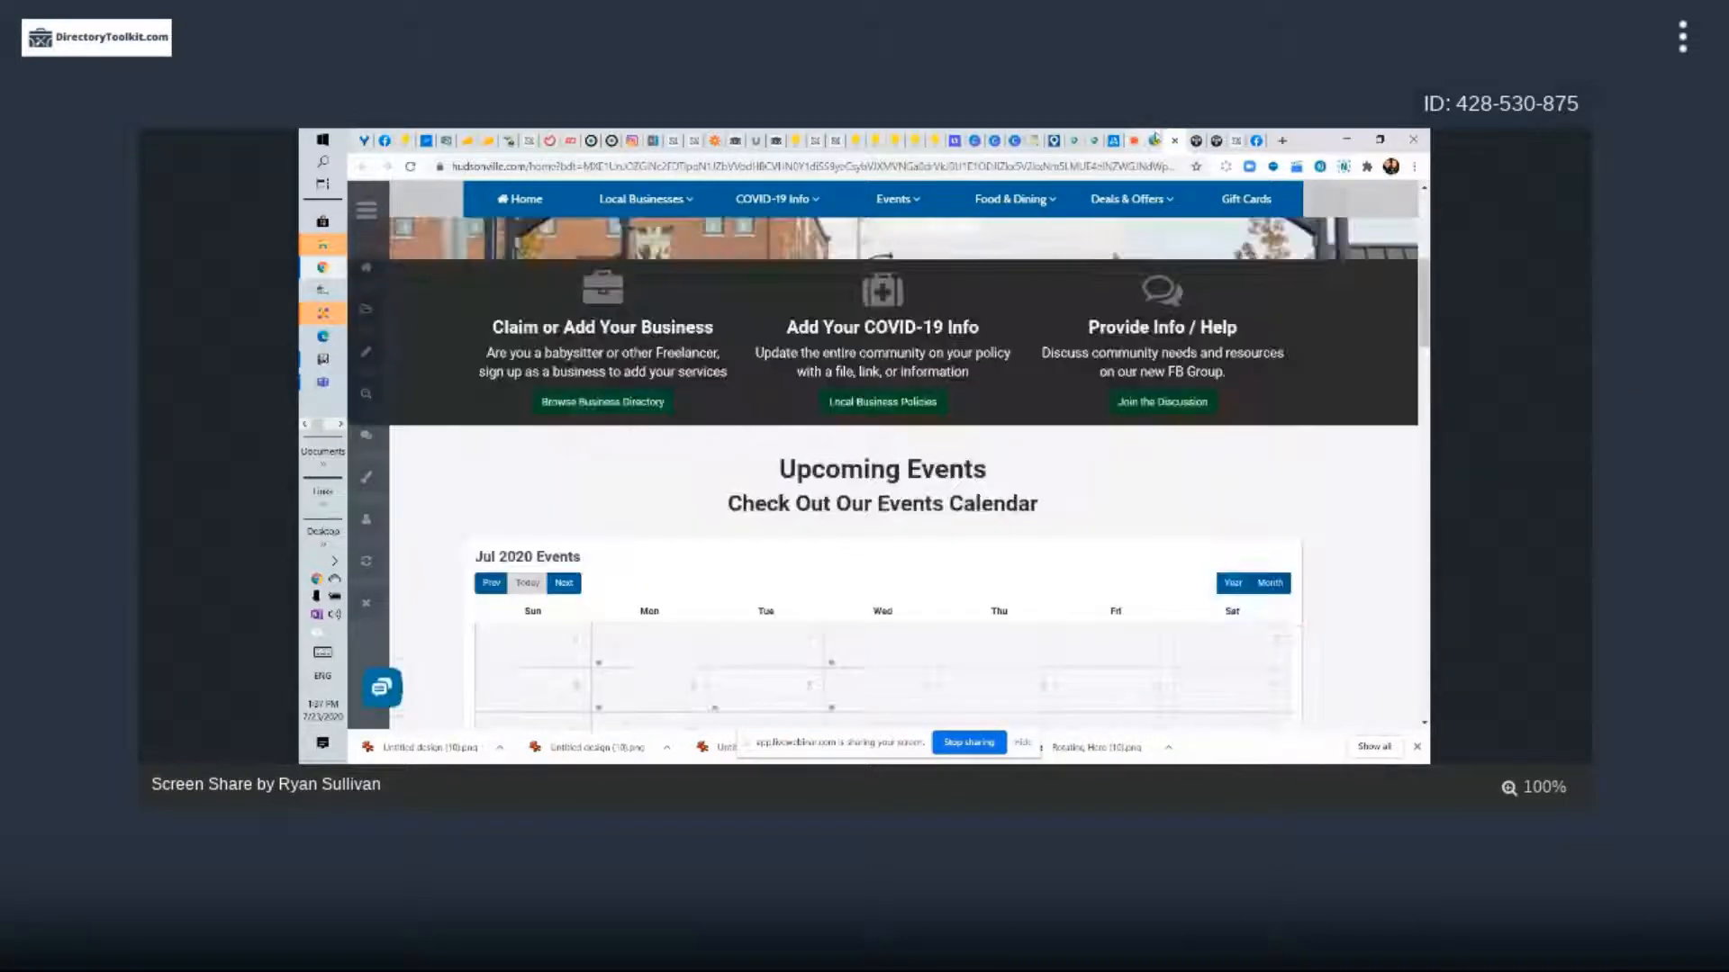
Return to the homepage layout settings, set Section 2 back to None, and save the changes
{"action": "left_click", "coordinate": [1135, 139]}
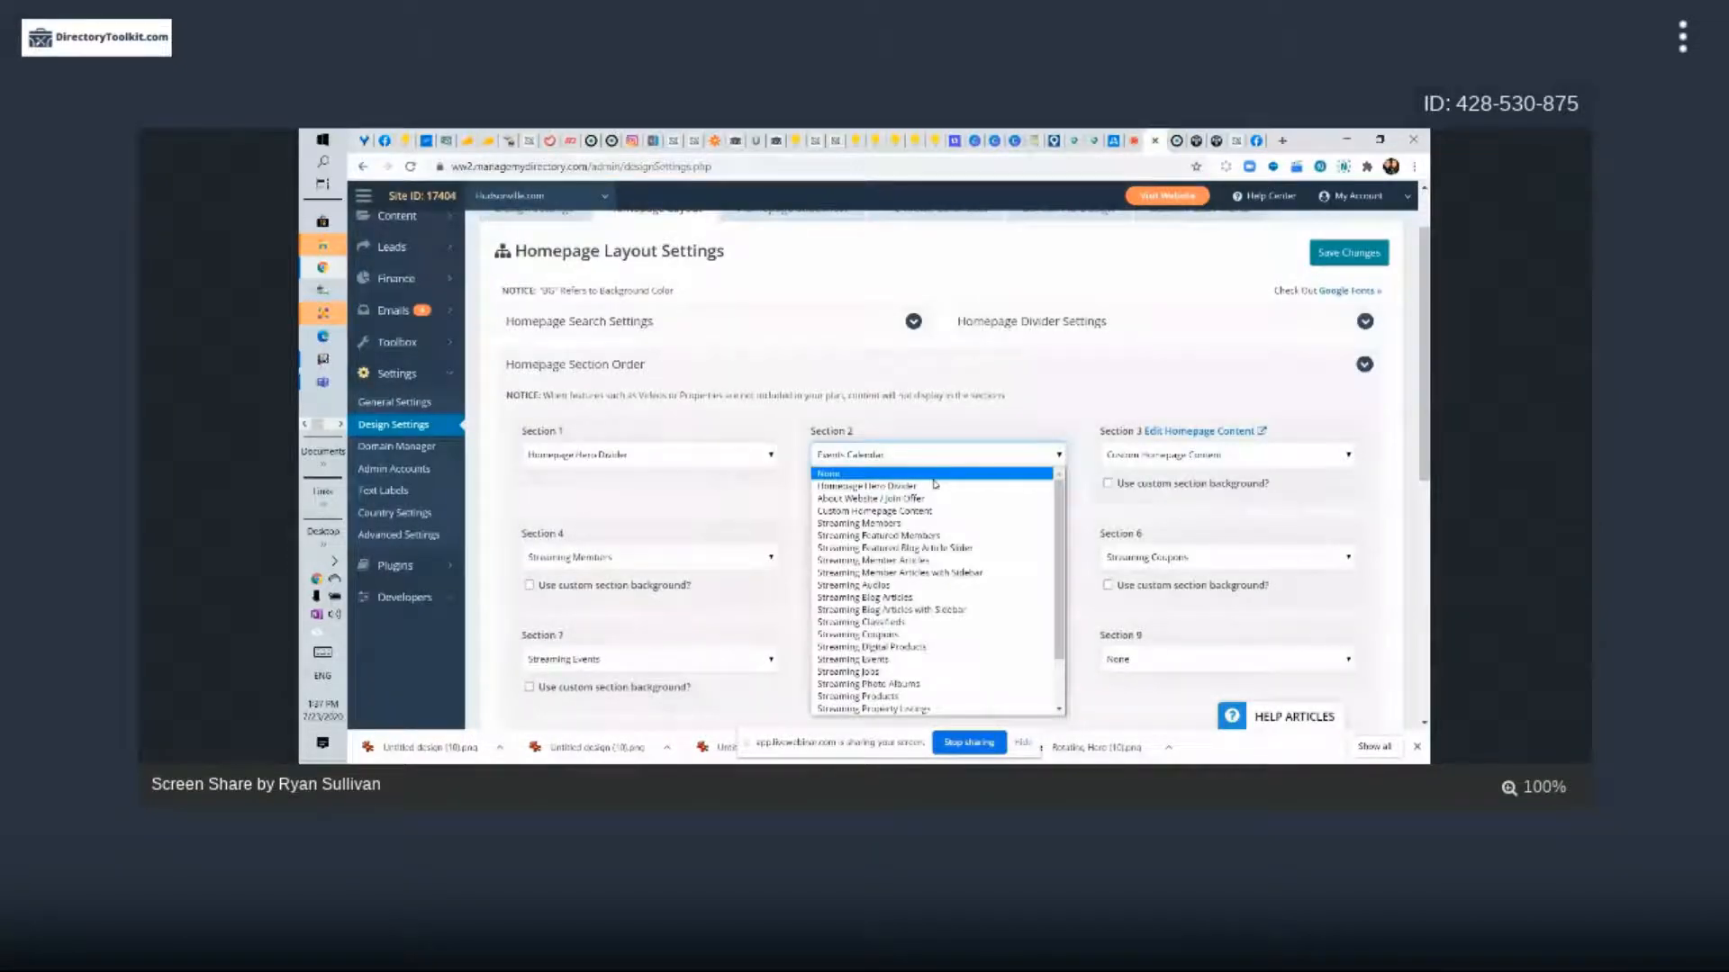
{"action": "left_click", "coordinate": [1350, 254]}
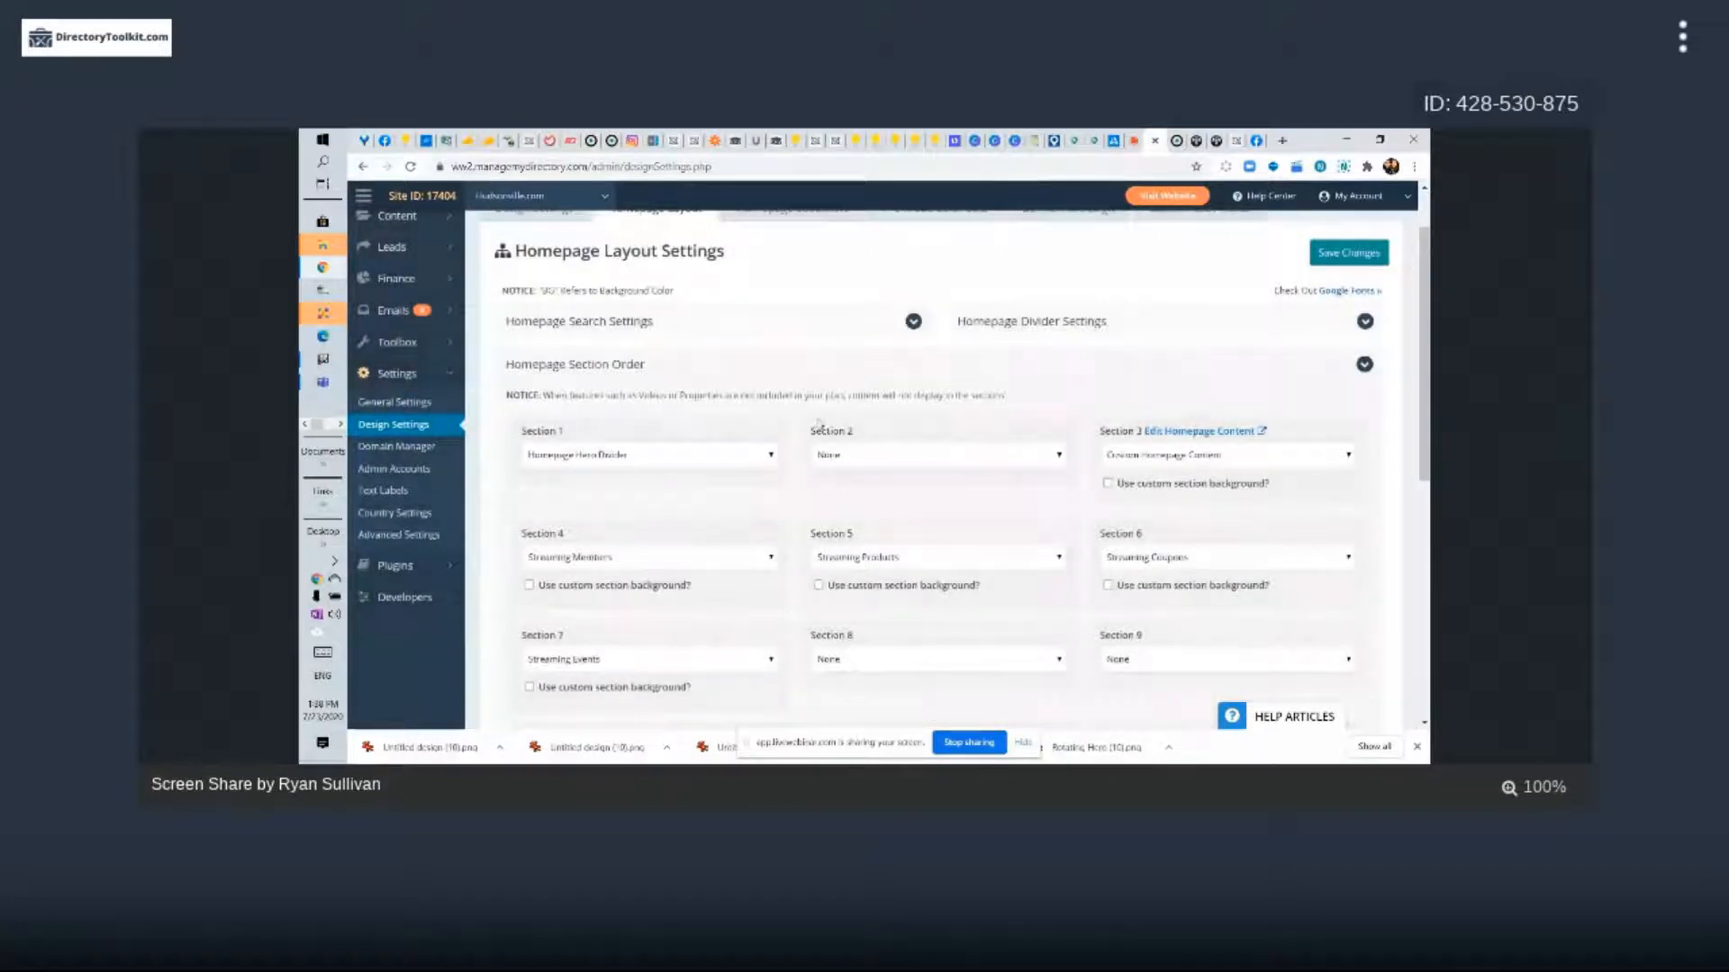
{"action": "scroll", "coordinate": [1177, 400], "scroll_direction": "down", "scroll_amount": 1}
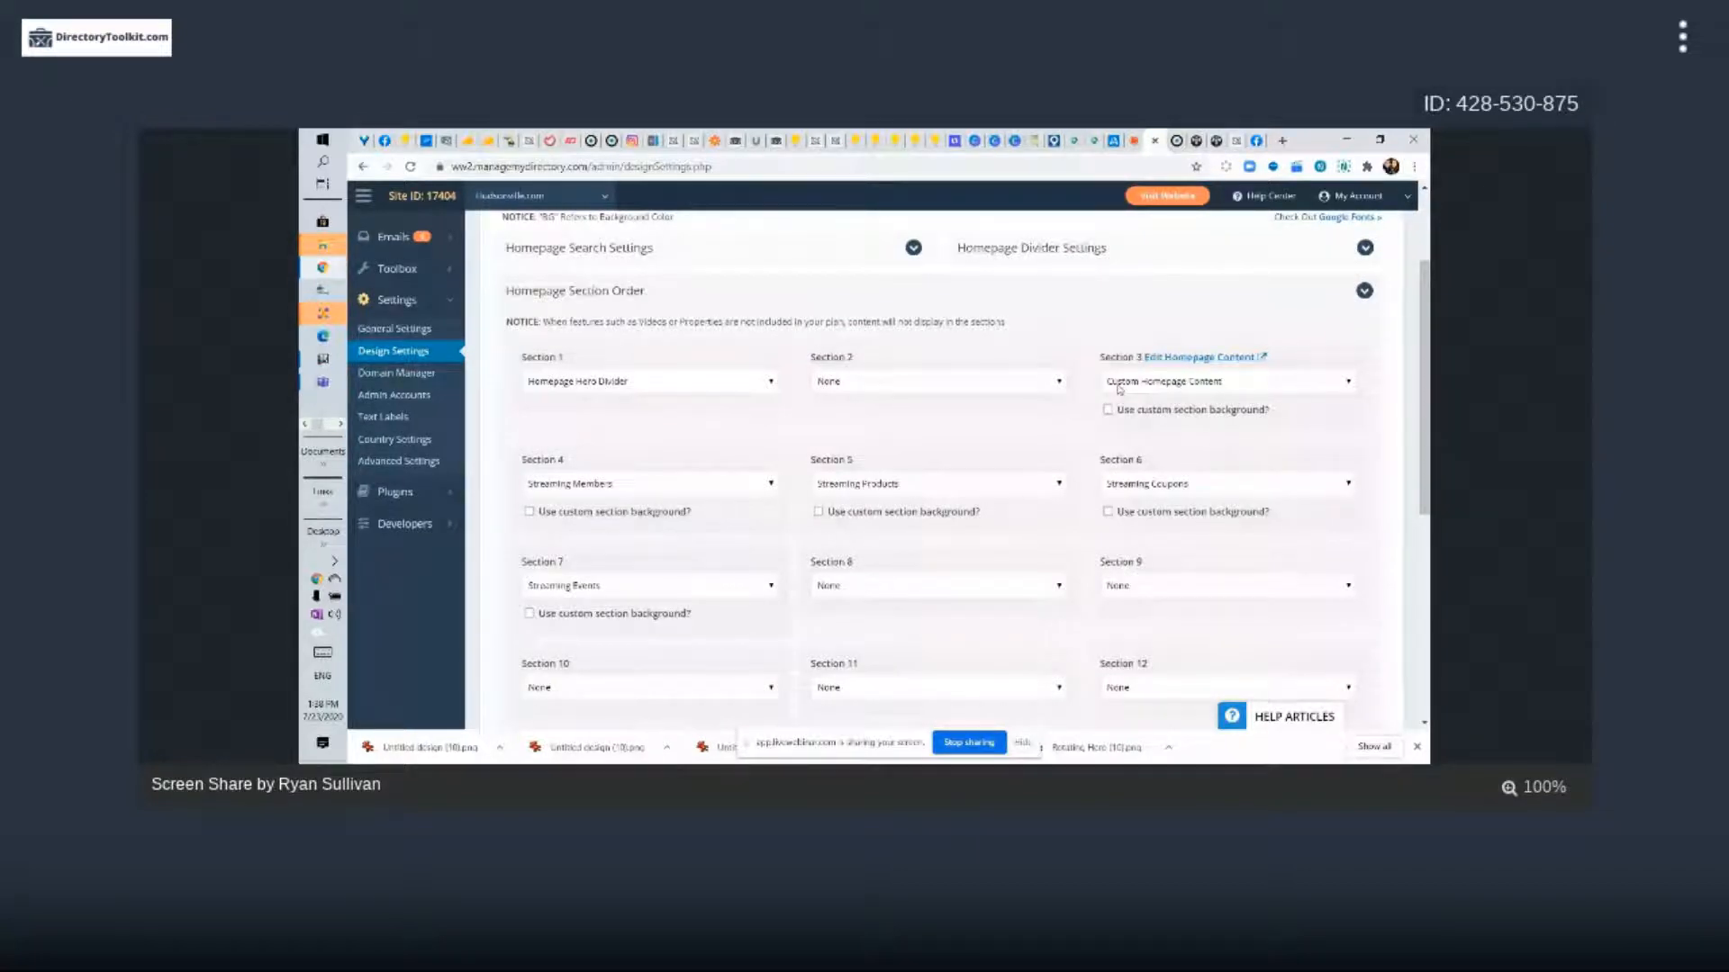
{"action": "left_click_drag", "start_coordinate": [1085, 396], "coordinate": [667, 350]}
{"action": "left_click", "coordinate": [687, 365]}
{"action": "scroll", "coordinate": [815, 360], "scroll_direction": "up", "scroll_amount": 1}
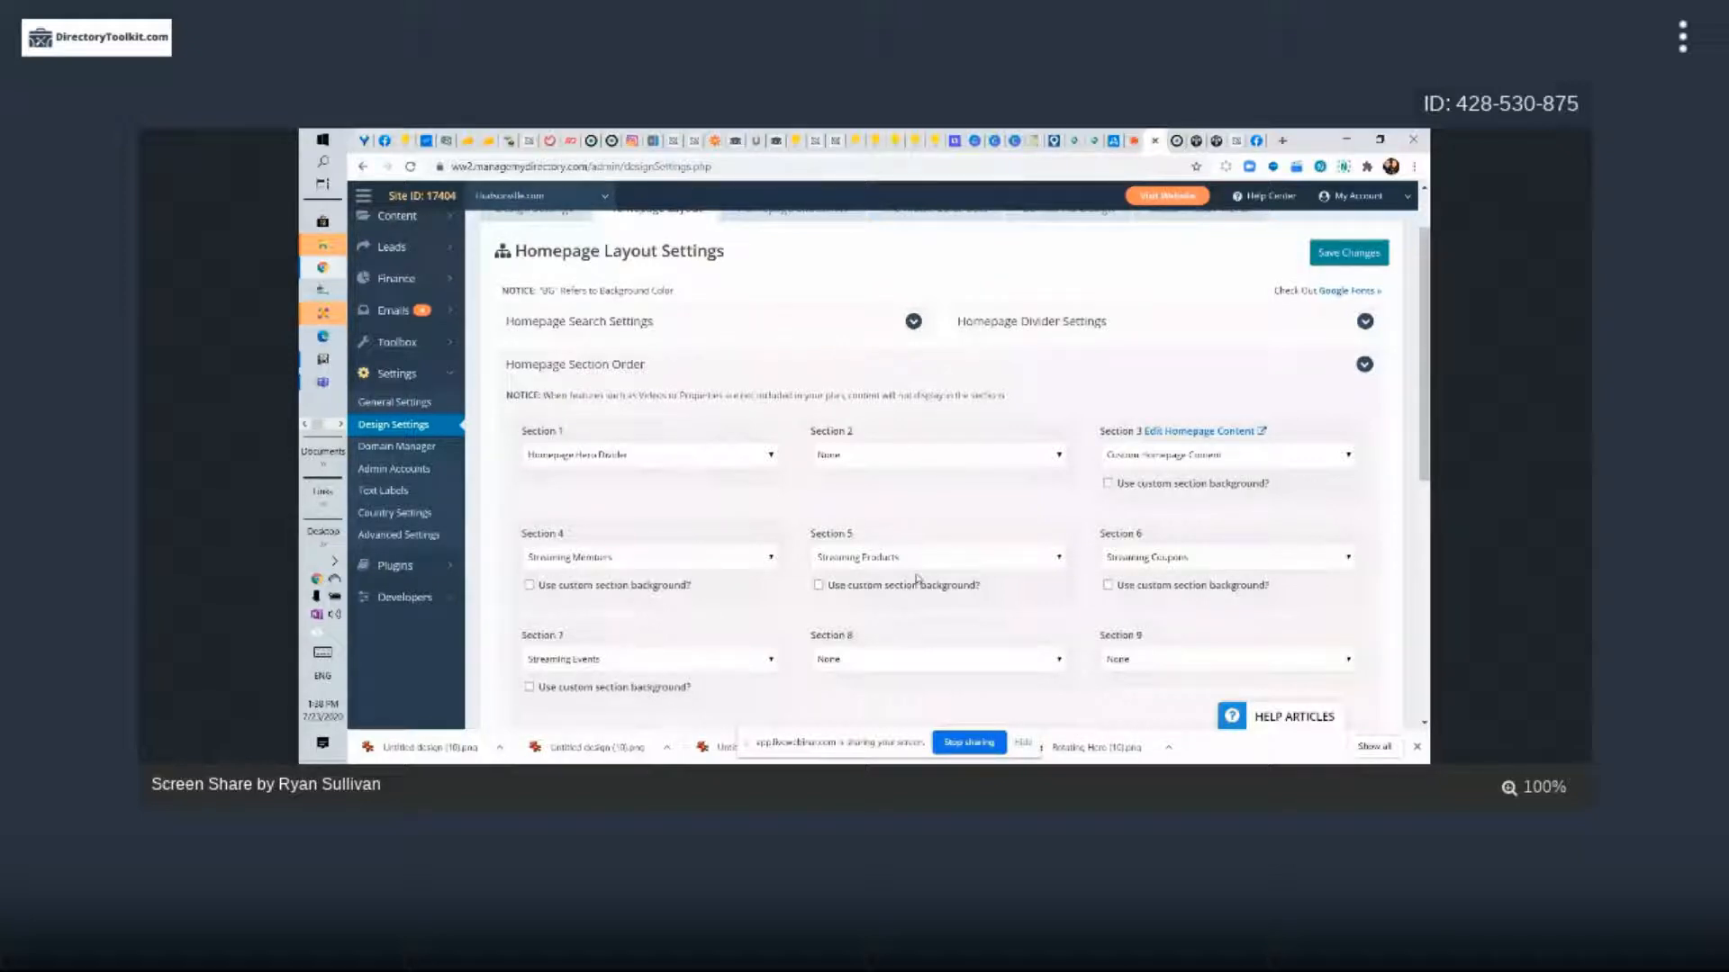
Try moving Streaming Members up the homepage by assigning it to Section 2 and setting Section 4 to None
{"action": "scroll", "coordinate": [756, 722], "scroll_direction": "down", "scroll_amount": 1}
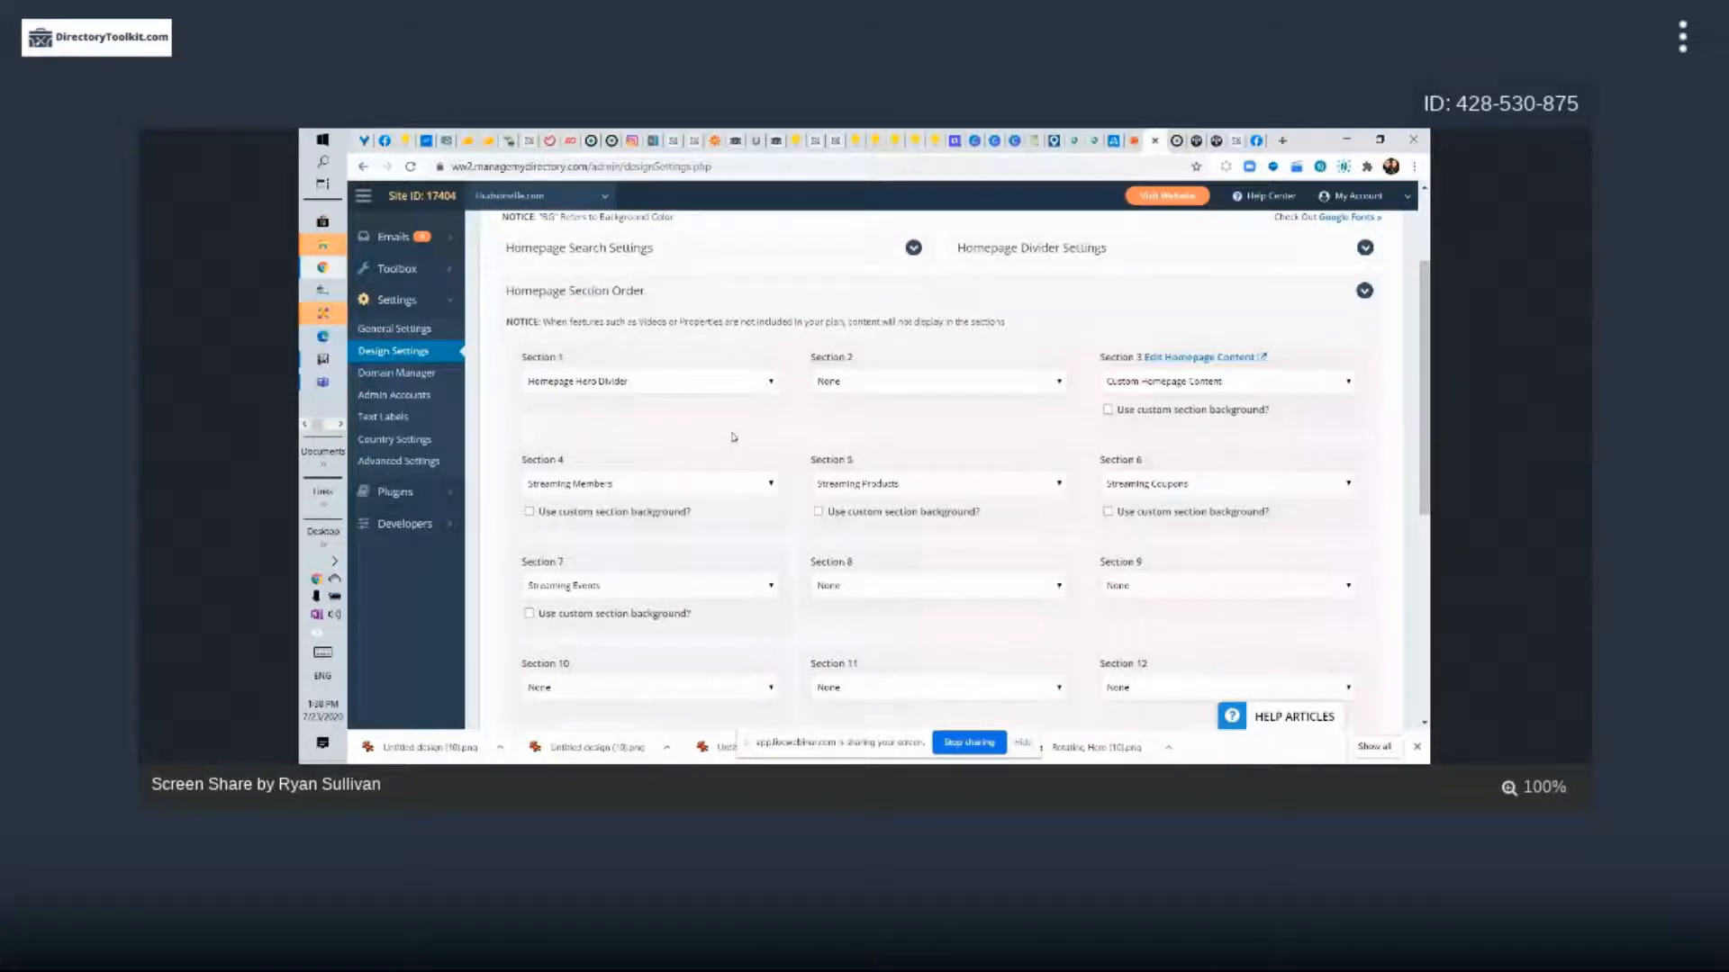
{"action": "left_click", "coordinate": [851, 382]}
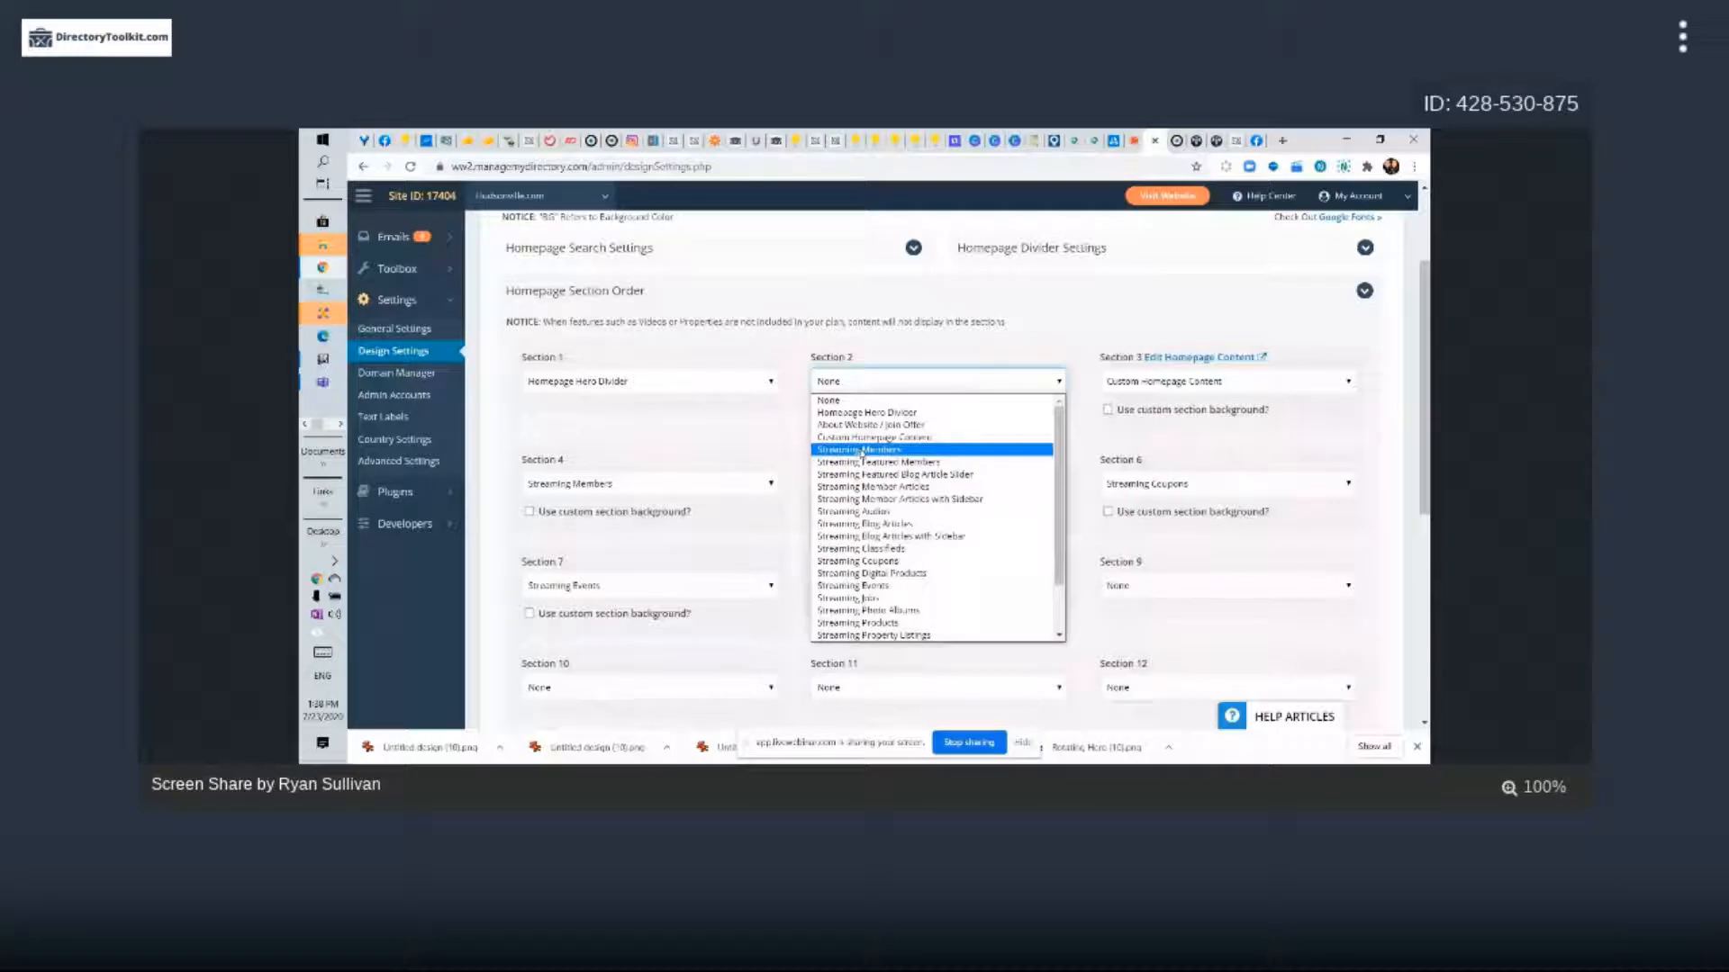
{"action": "left_click", "coordinate": [861, 450]}
{"action": "left_click", "coordinate": [693, 483]}
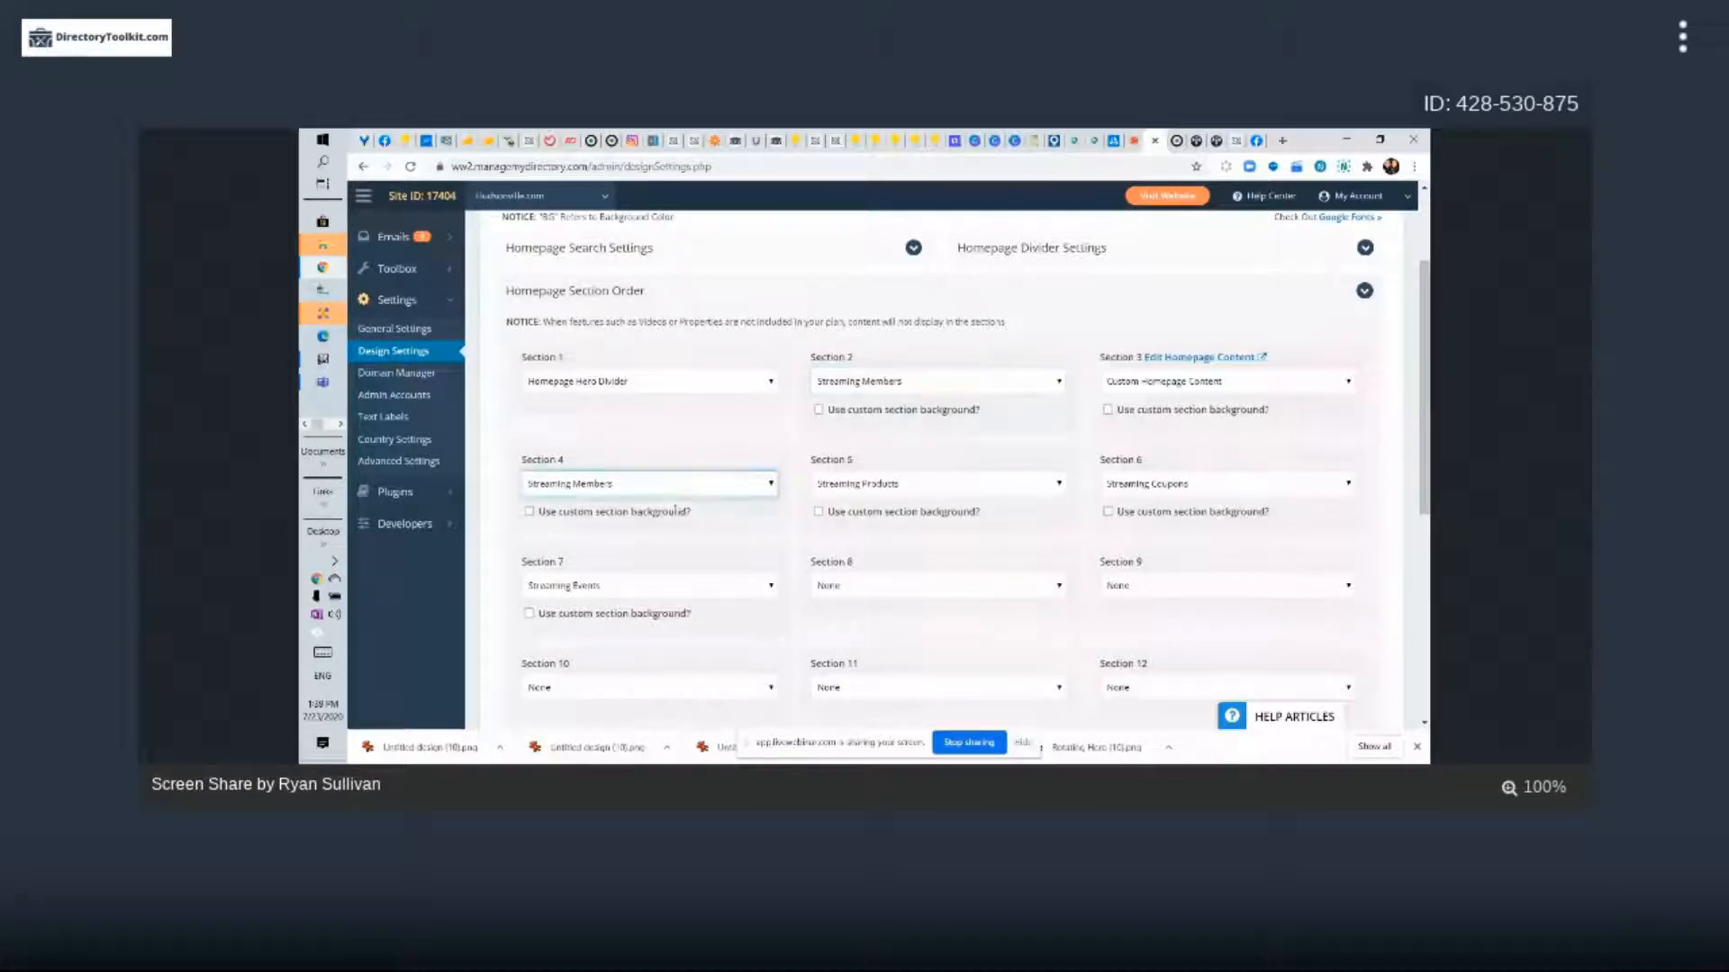
{"action": "left_click", "coordinate": [689, 501]}
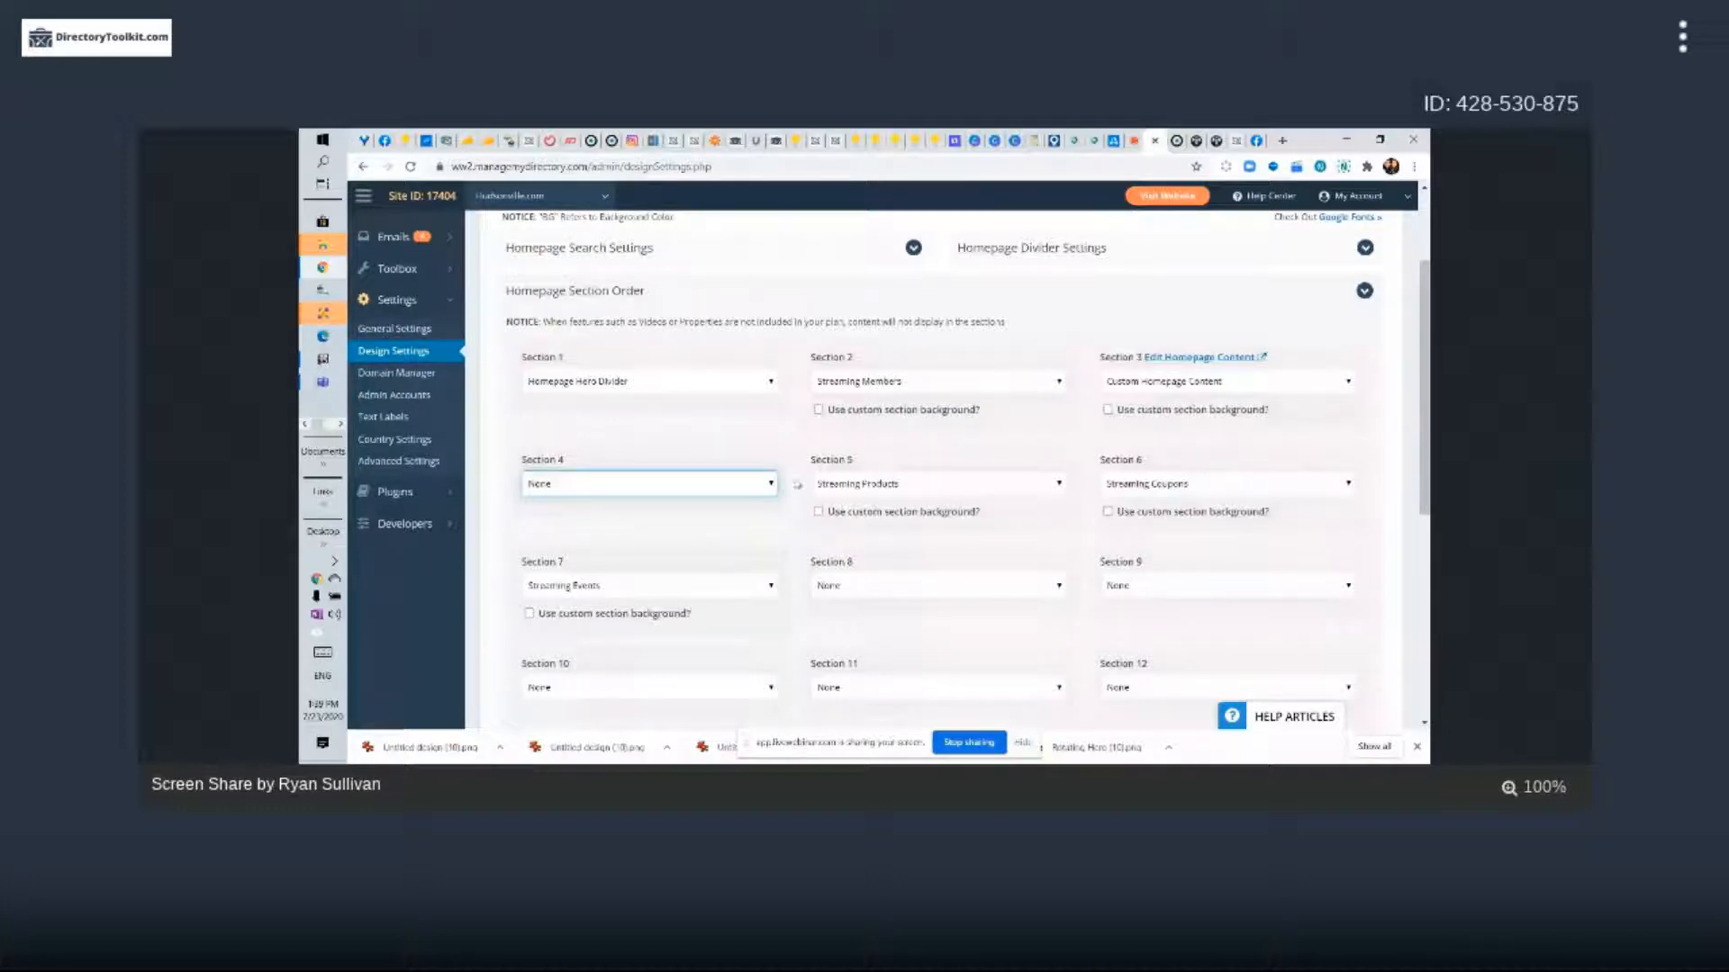
Restore Section 4 to Streaming Members and set Section 2 back to None
{"action": "left_click", "coordinate": [766, 485]}
{"action": "left_click", "coordinate": [576, 552]}
{"action": "left_click", "coordinate": [900, 380]}
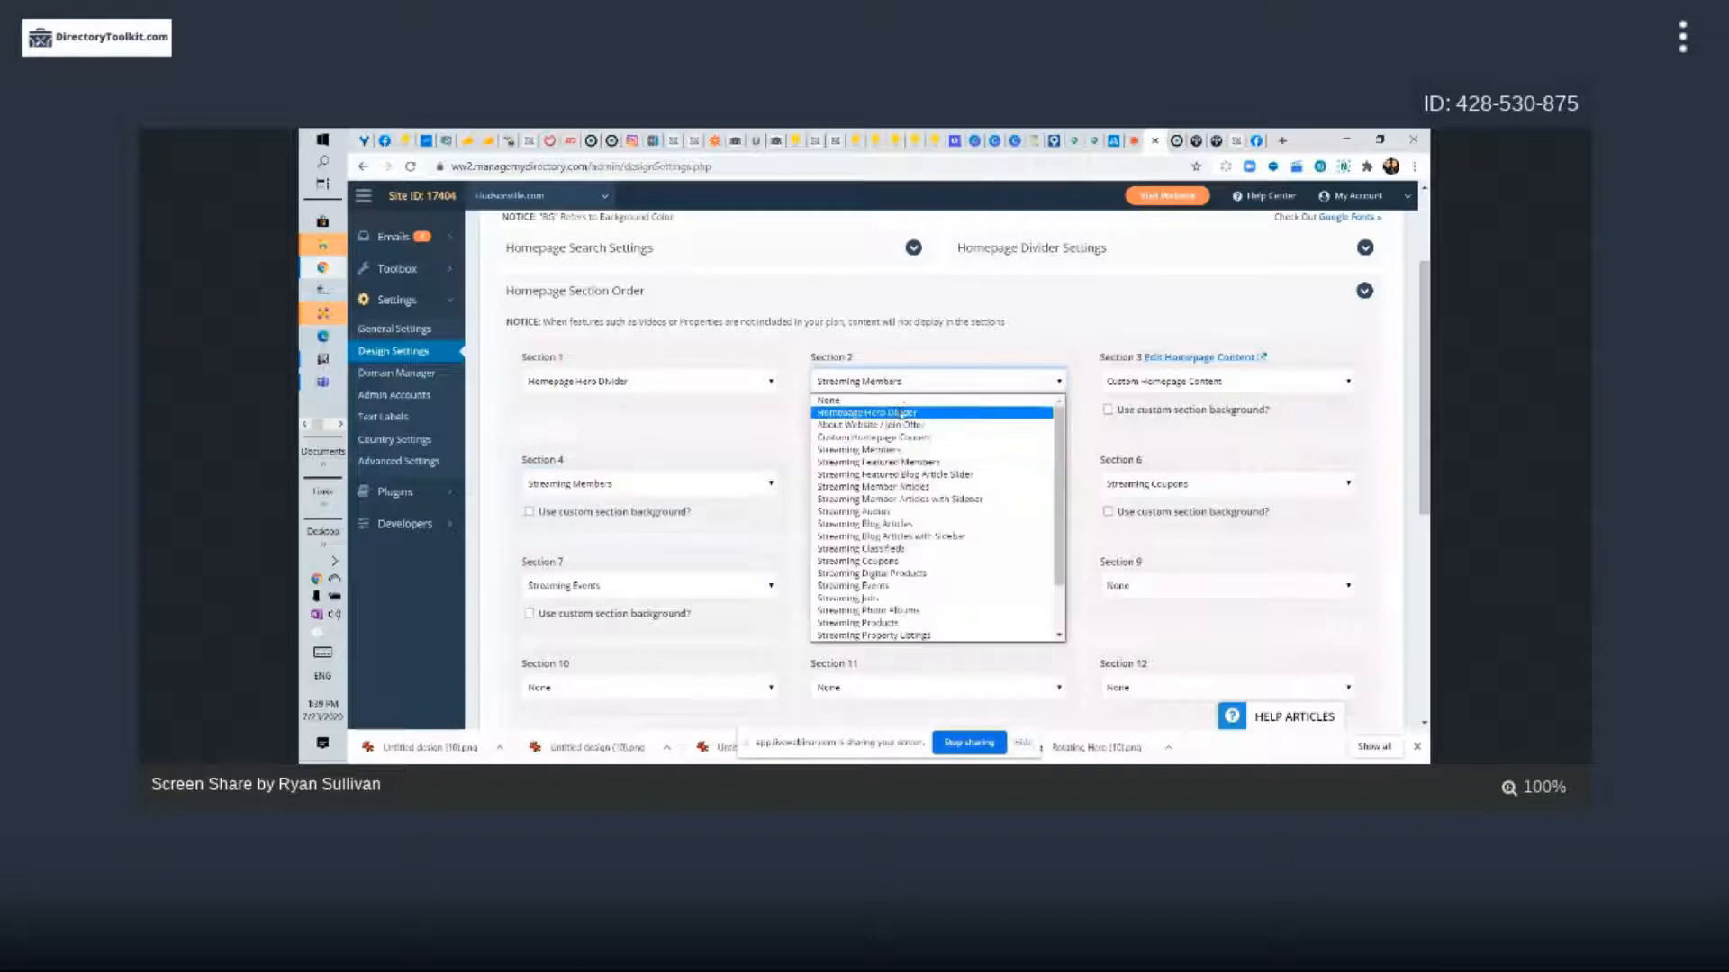
{"action": "left_click", "coordinate": [900, 399]}
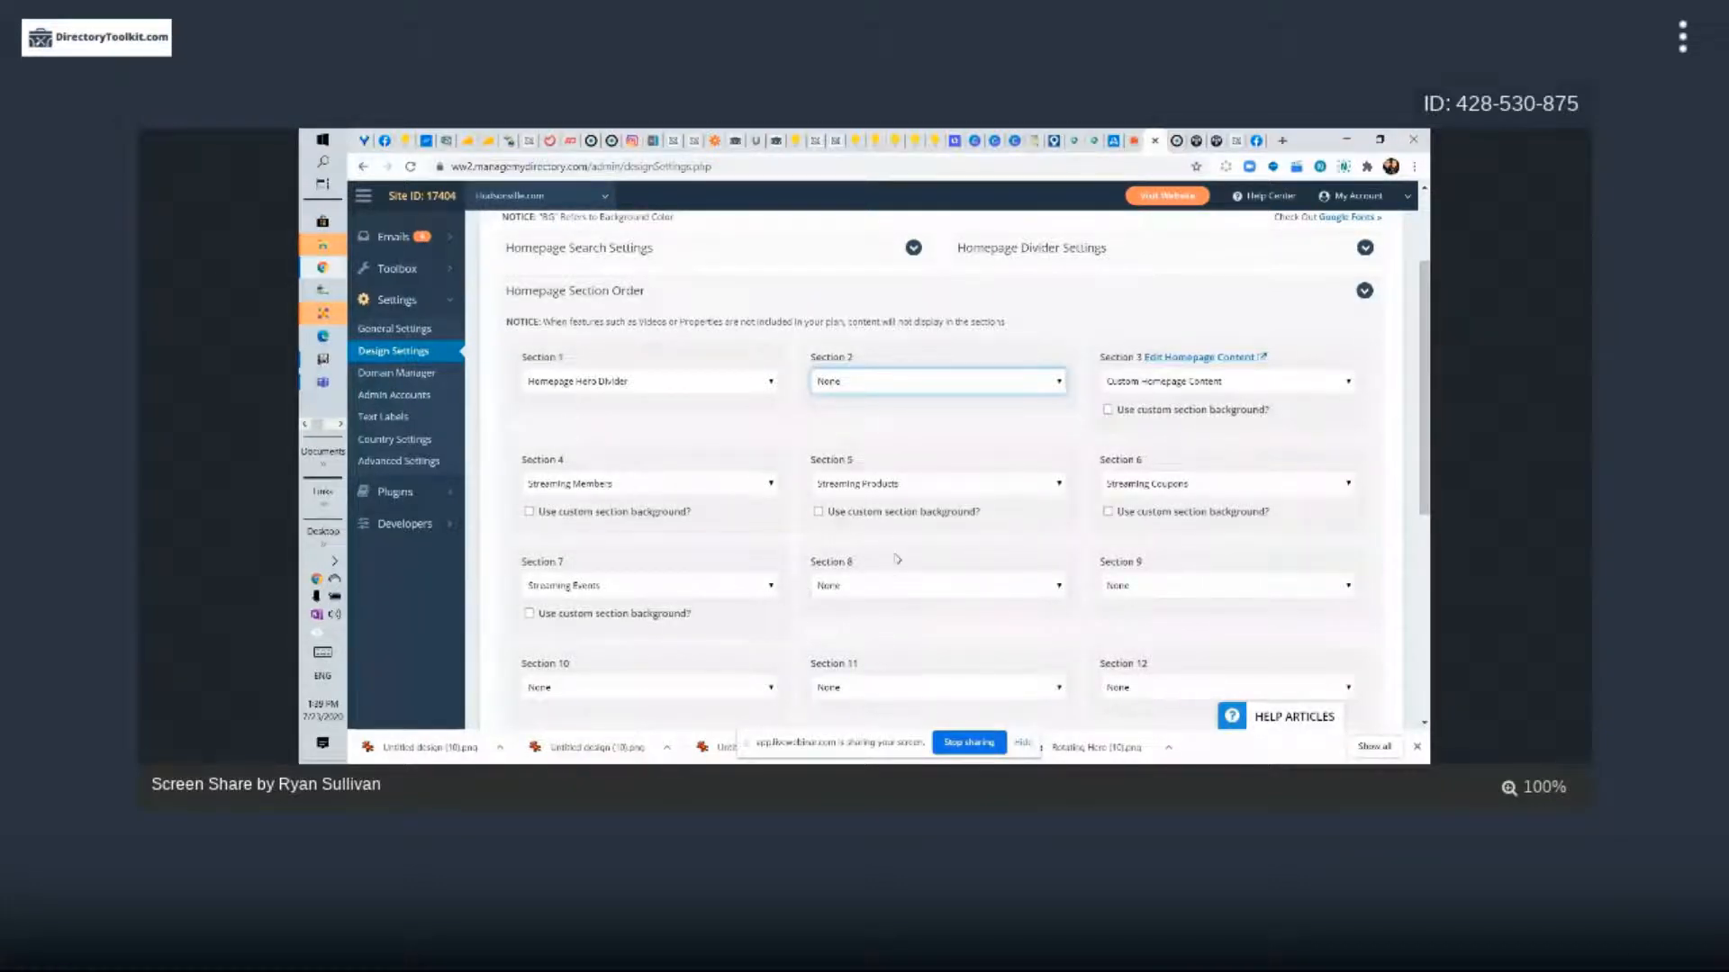
Shift the lower homepage sections down by setting Section 8 to Streaming Events and Section 7 to Streaming Coupons
{"action": "left_click", "coordinate": [902, 591]}
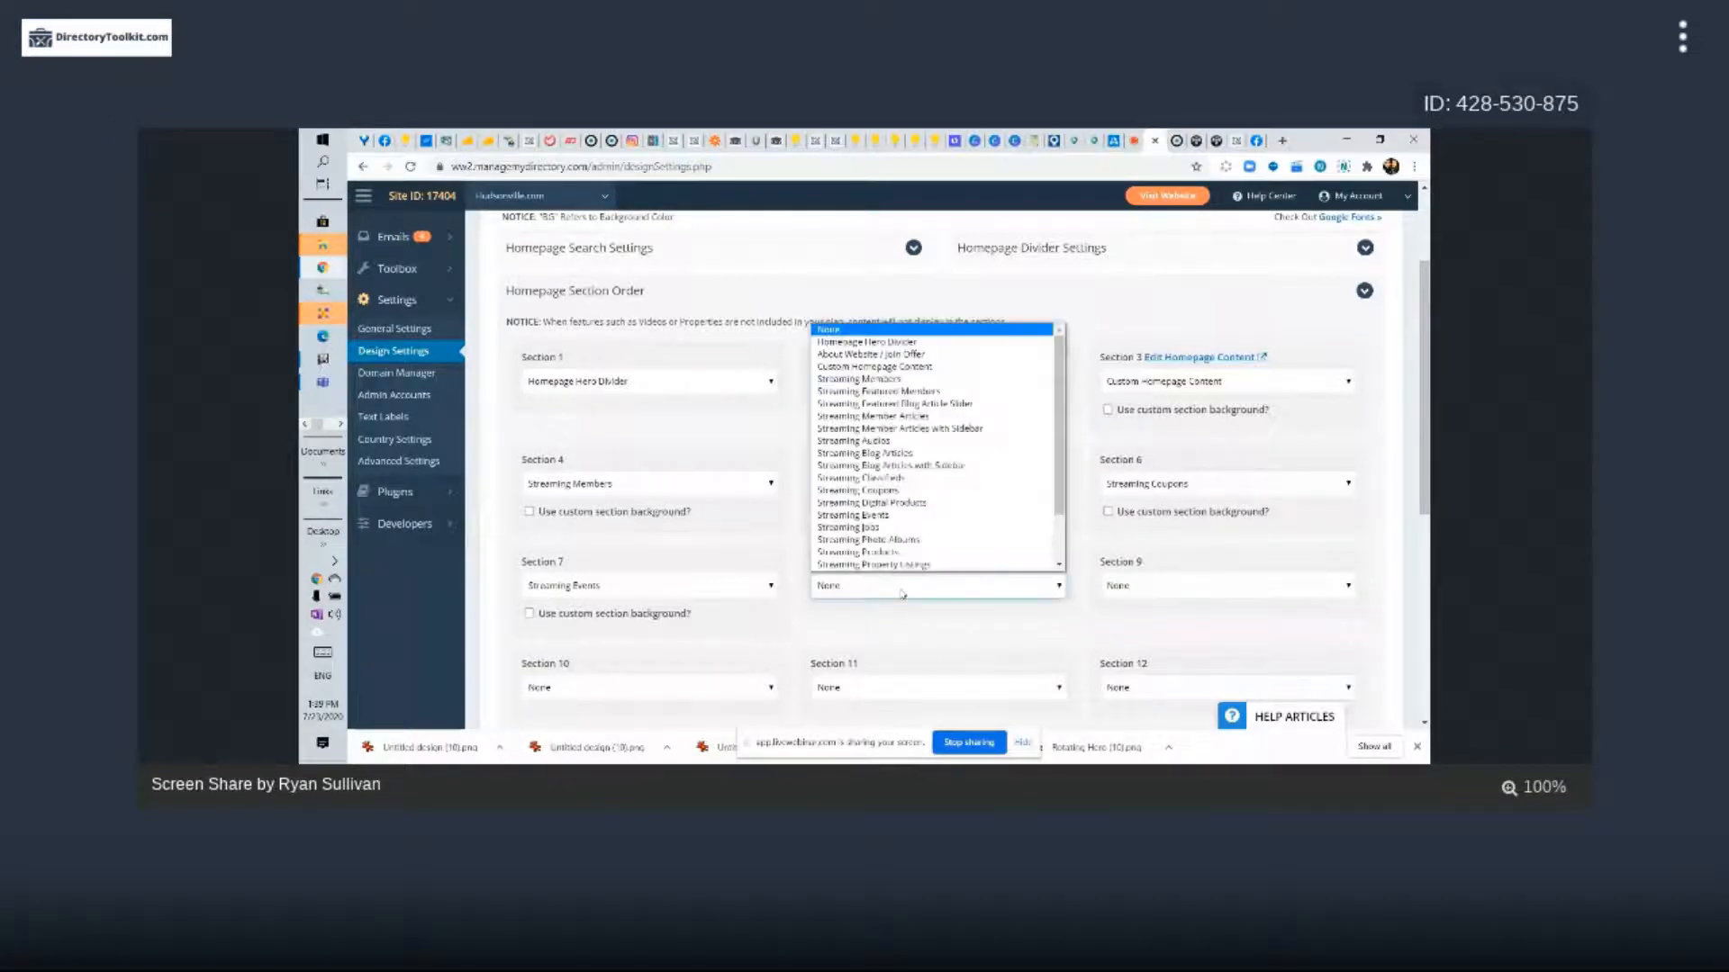
{"action": "scroll", "coordinate": [932, 424], "scroll_direction": "down", "scroll_amount": 2}
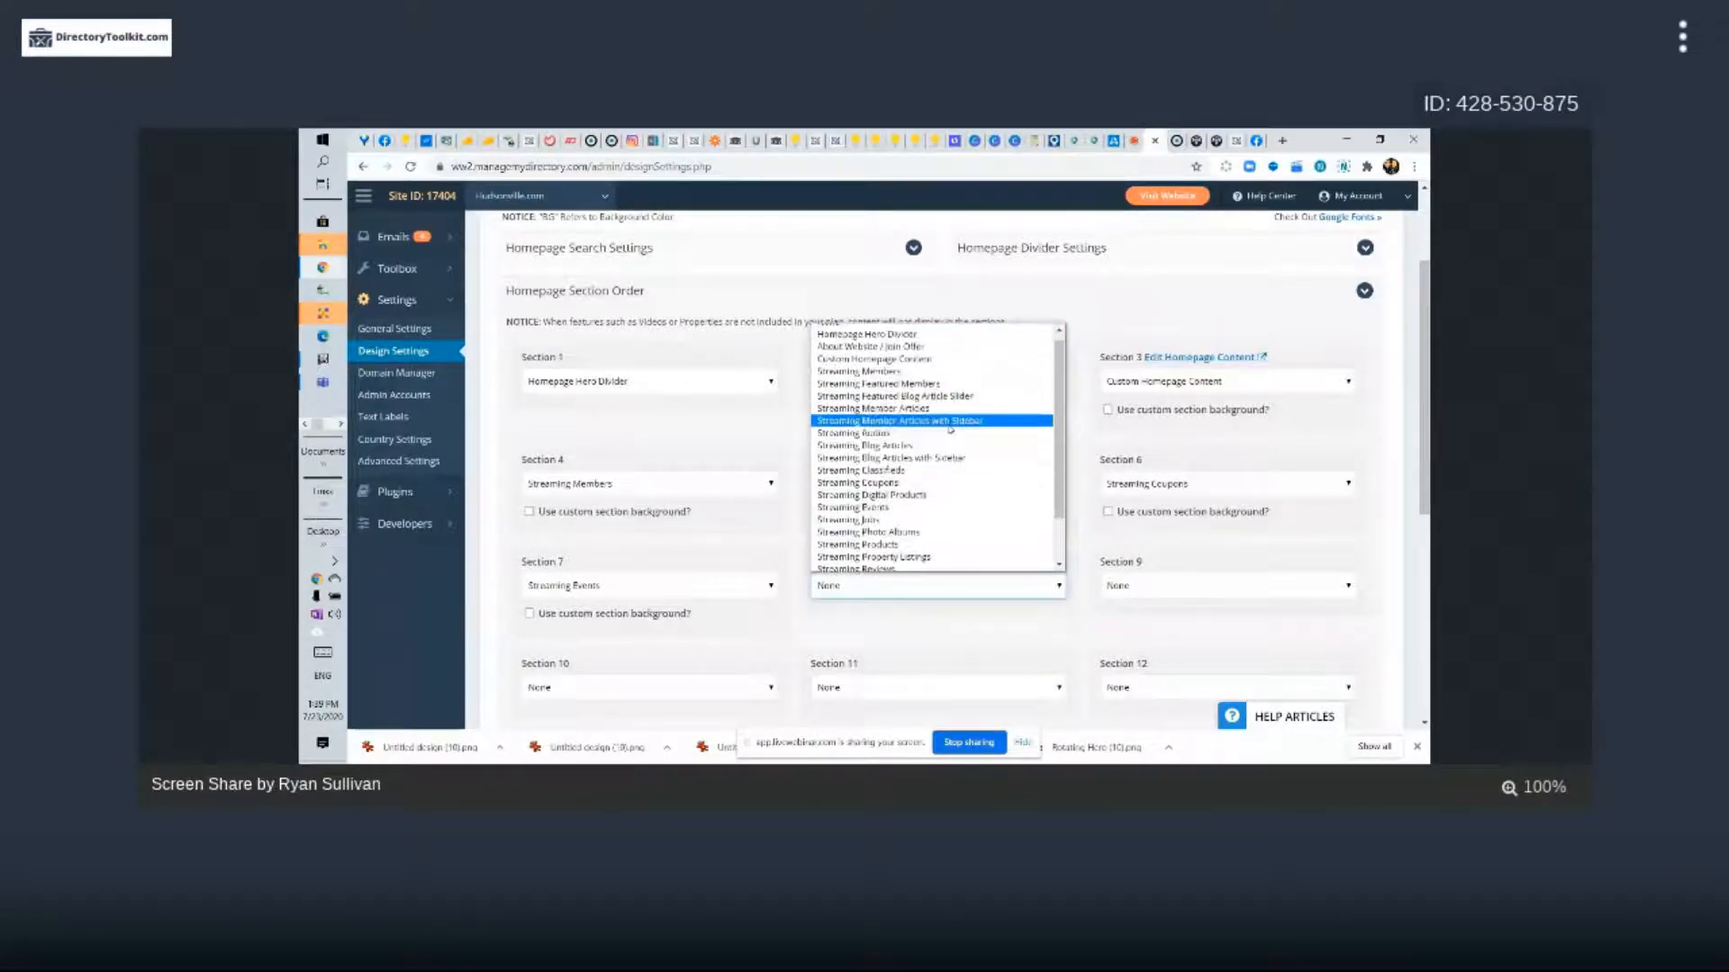
{"action": "scroll", "coordinate": [937, 454], "scroll_direction": "up", "scroll_amount": 2}
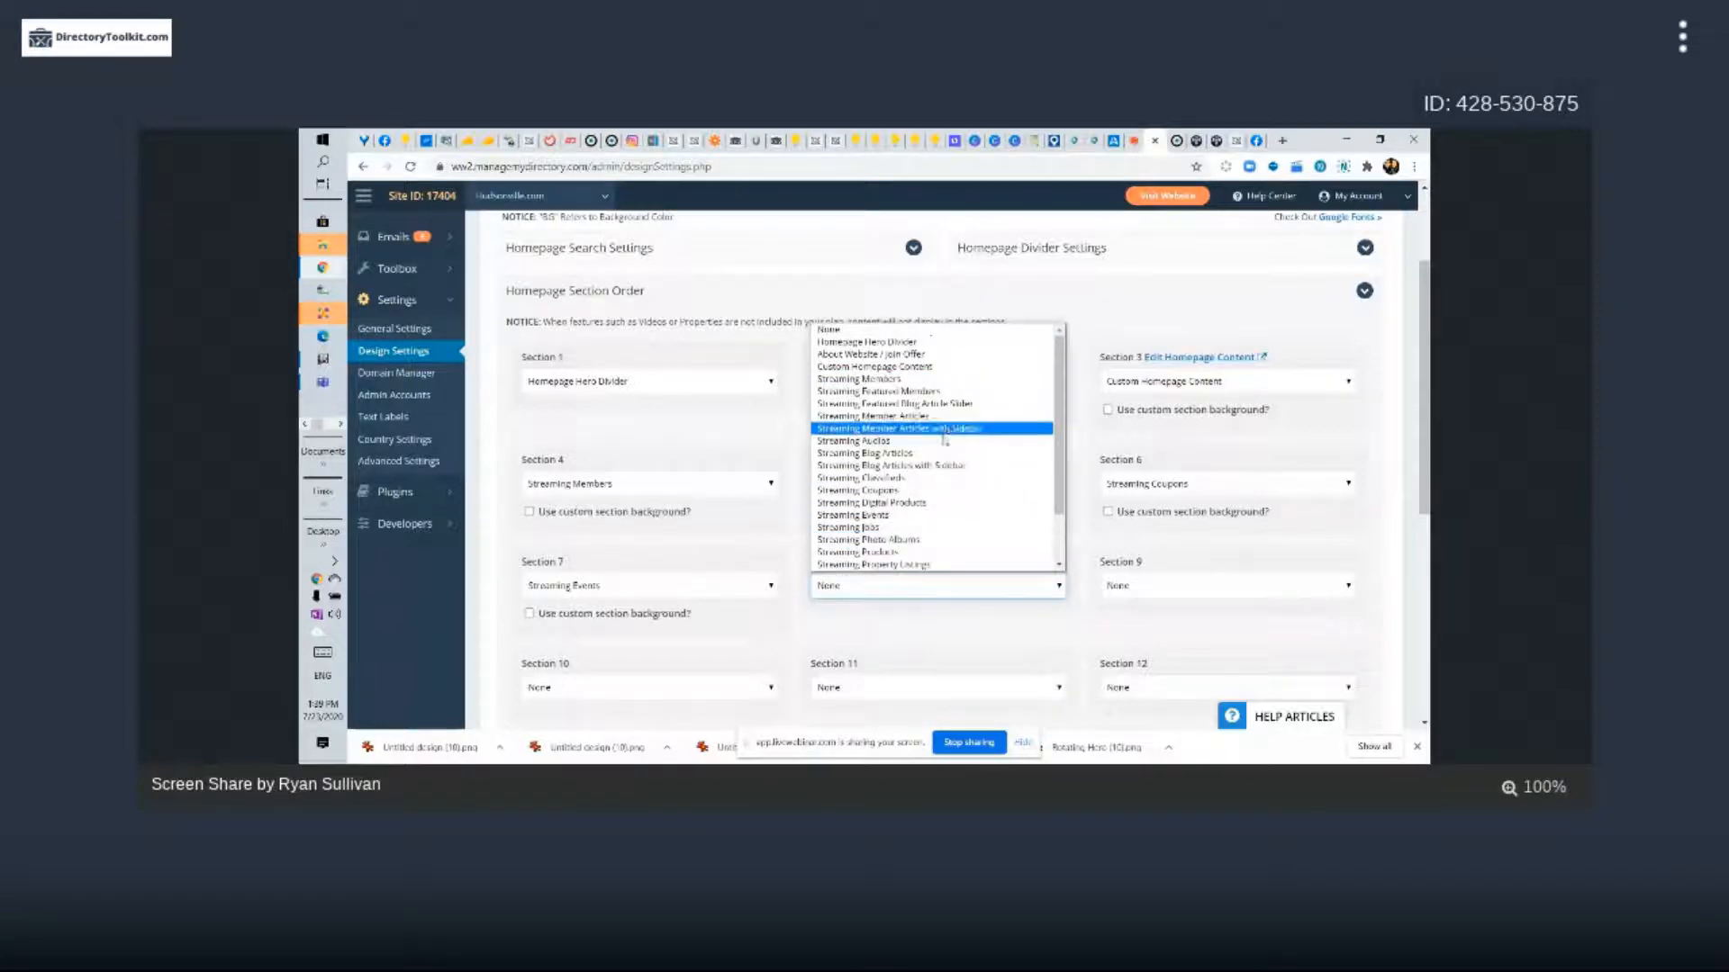
{"action": "left_click", "coordinate": [912, 516]}
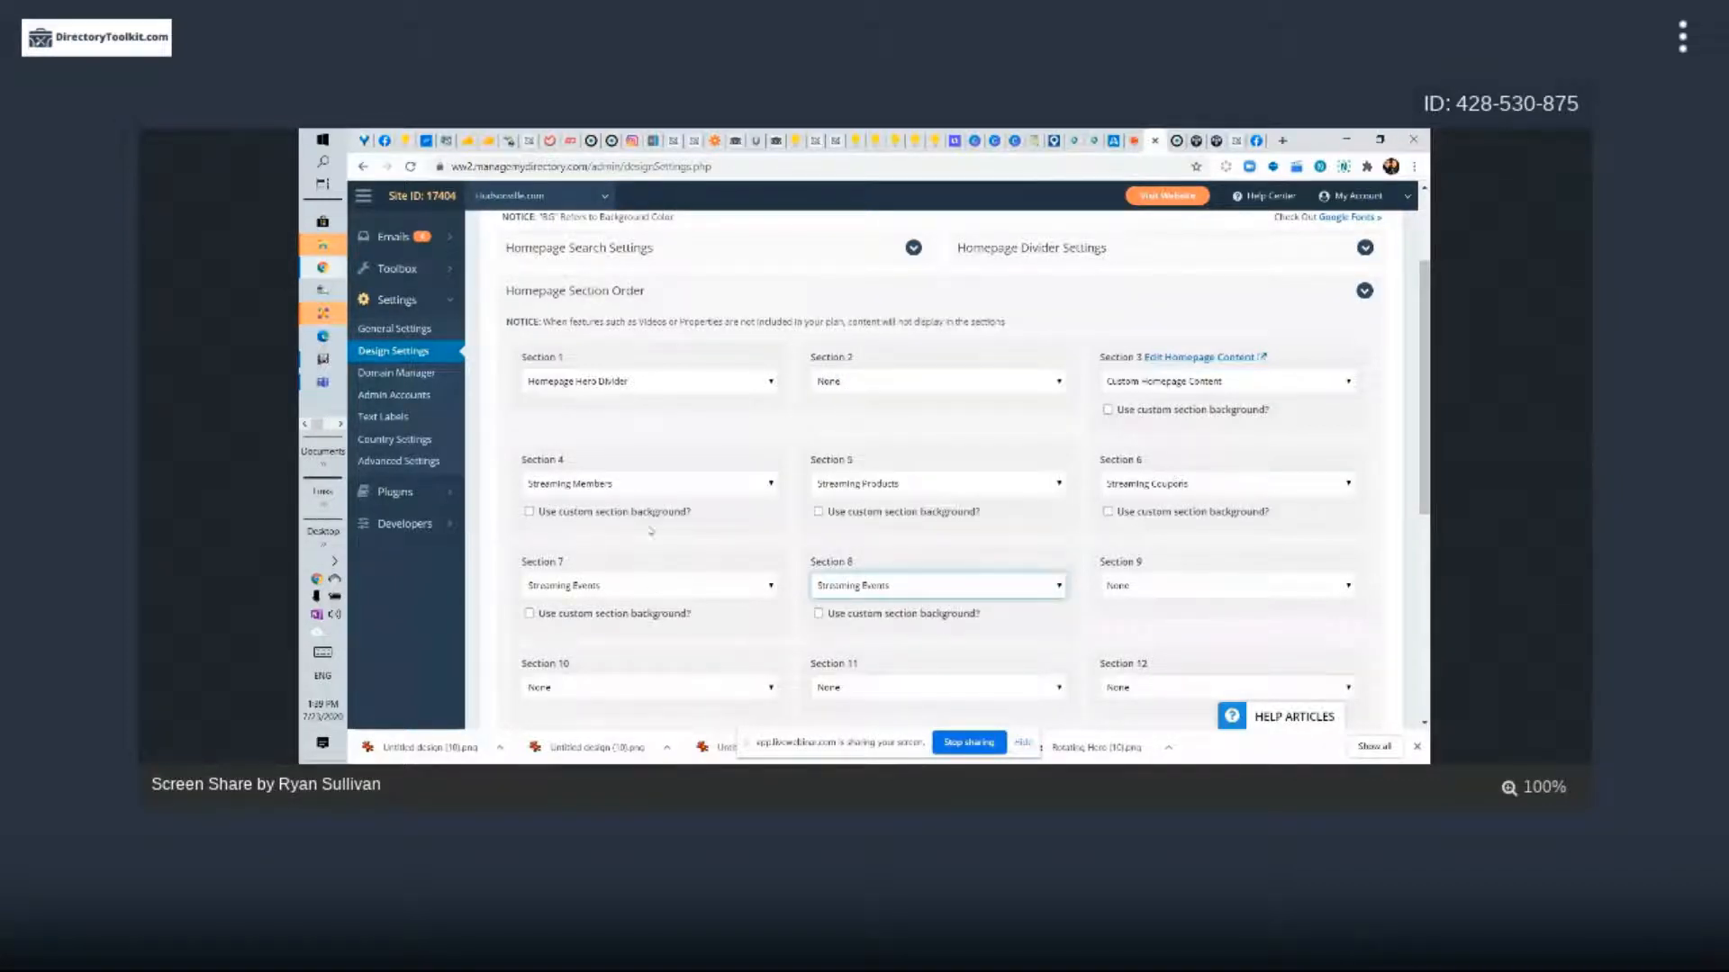
{"action": "left_click", "coordinate": [651, 583]}
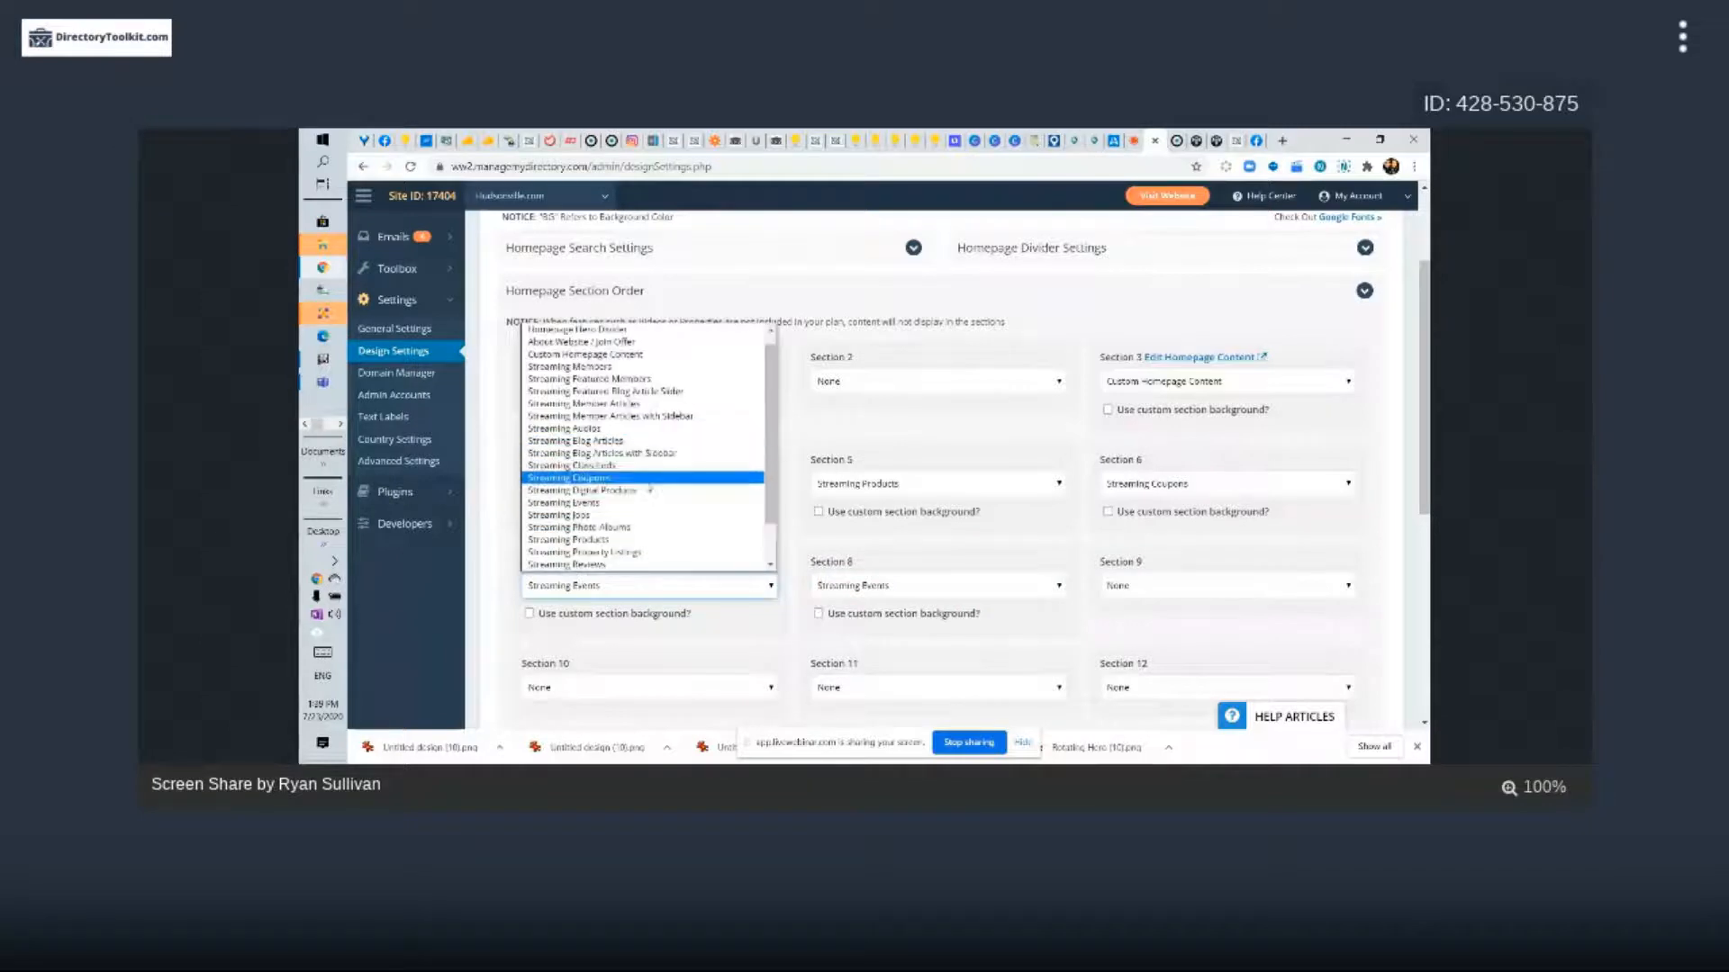
{"action": "left_click", "coordinate": [641, 491]}
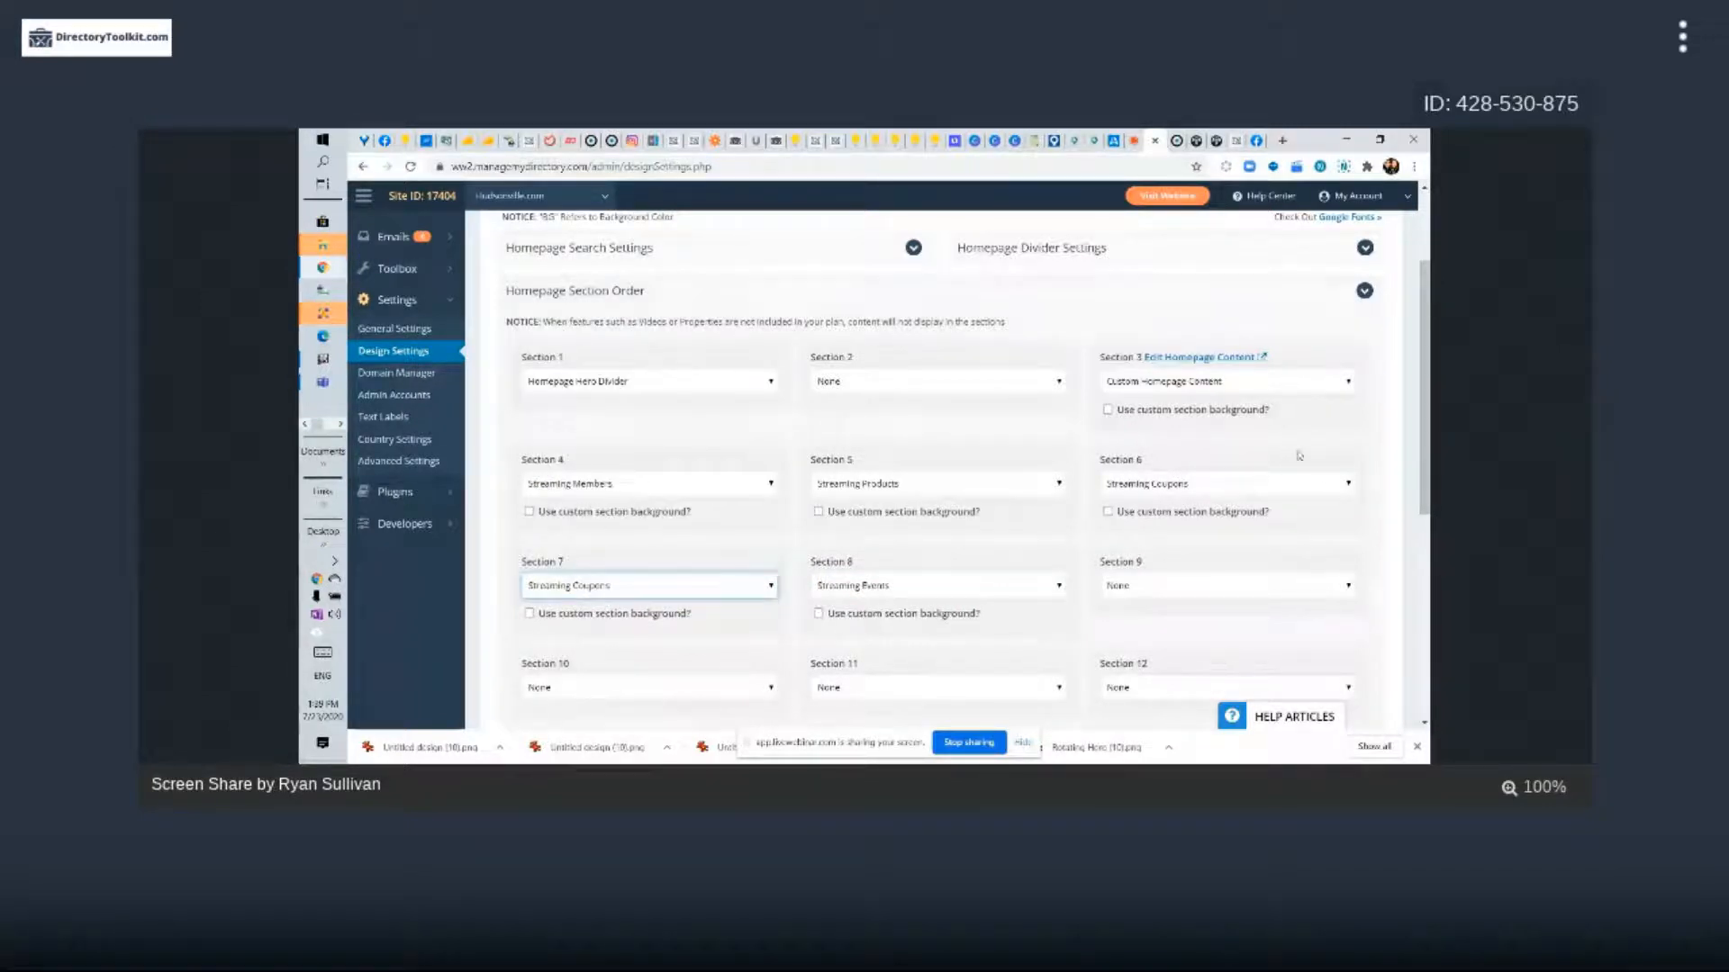
Set Section 6 to Streaming Products and Section 5 to None, and look through the content types available for Section 5
{"action": "left_click", "coordinate": [1237, 484]}
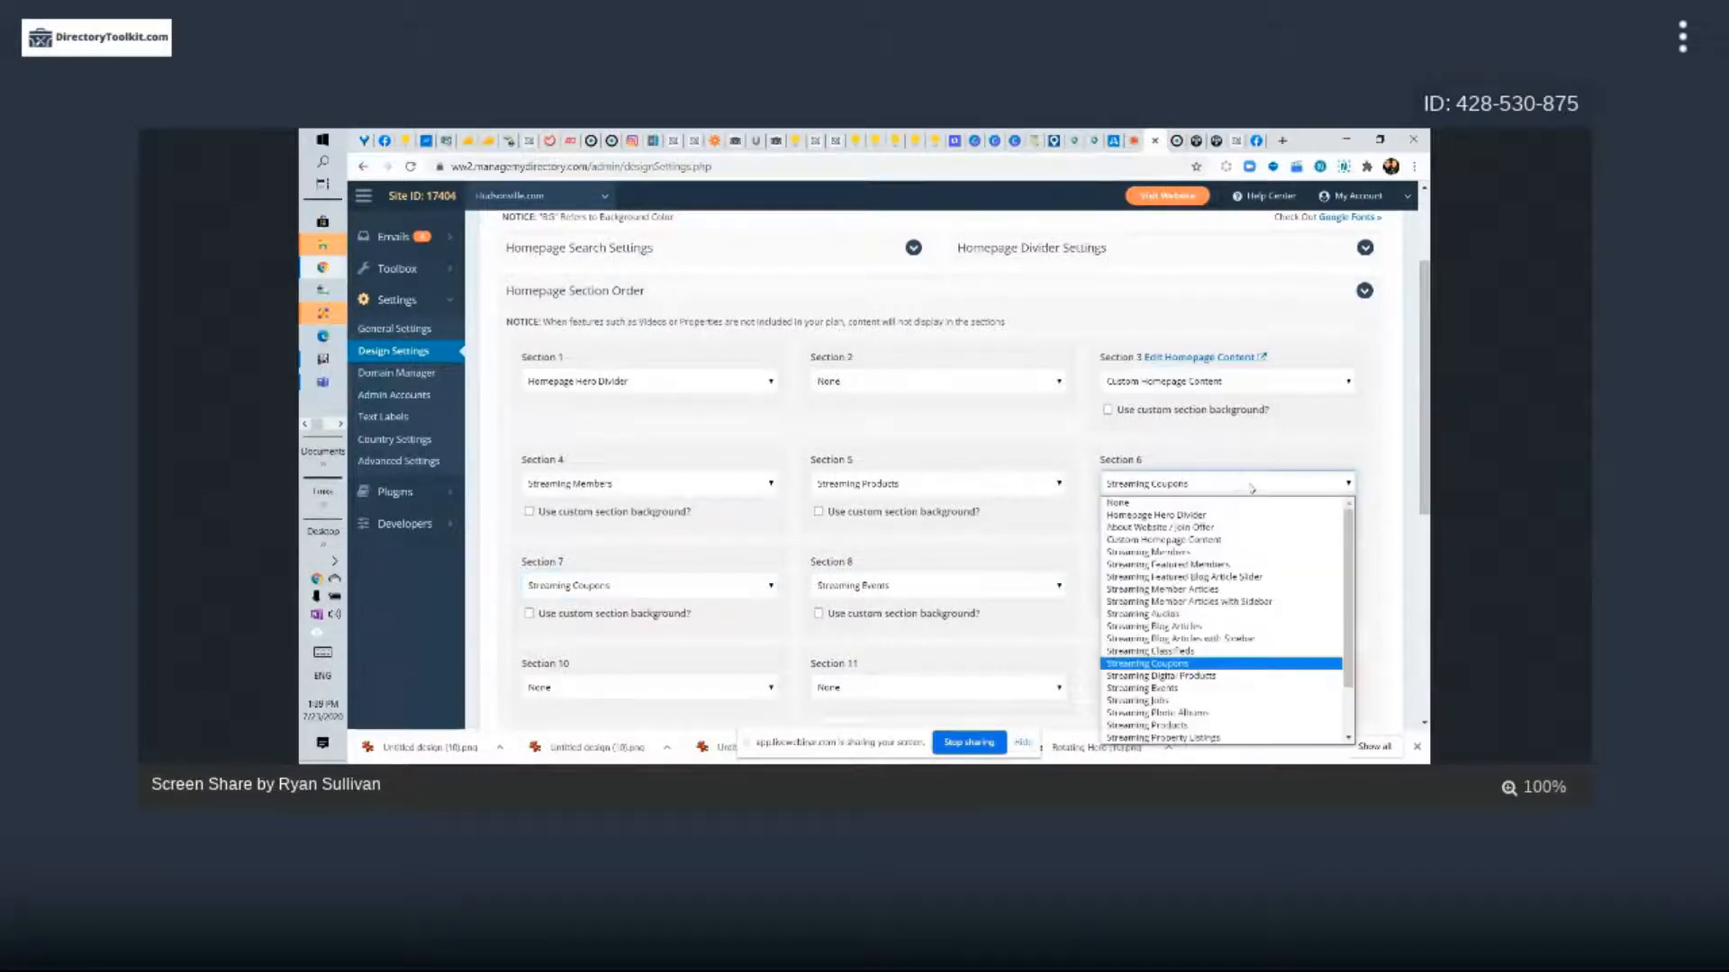
{"action": "left_click", "coordinate": [1233, 664]}
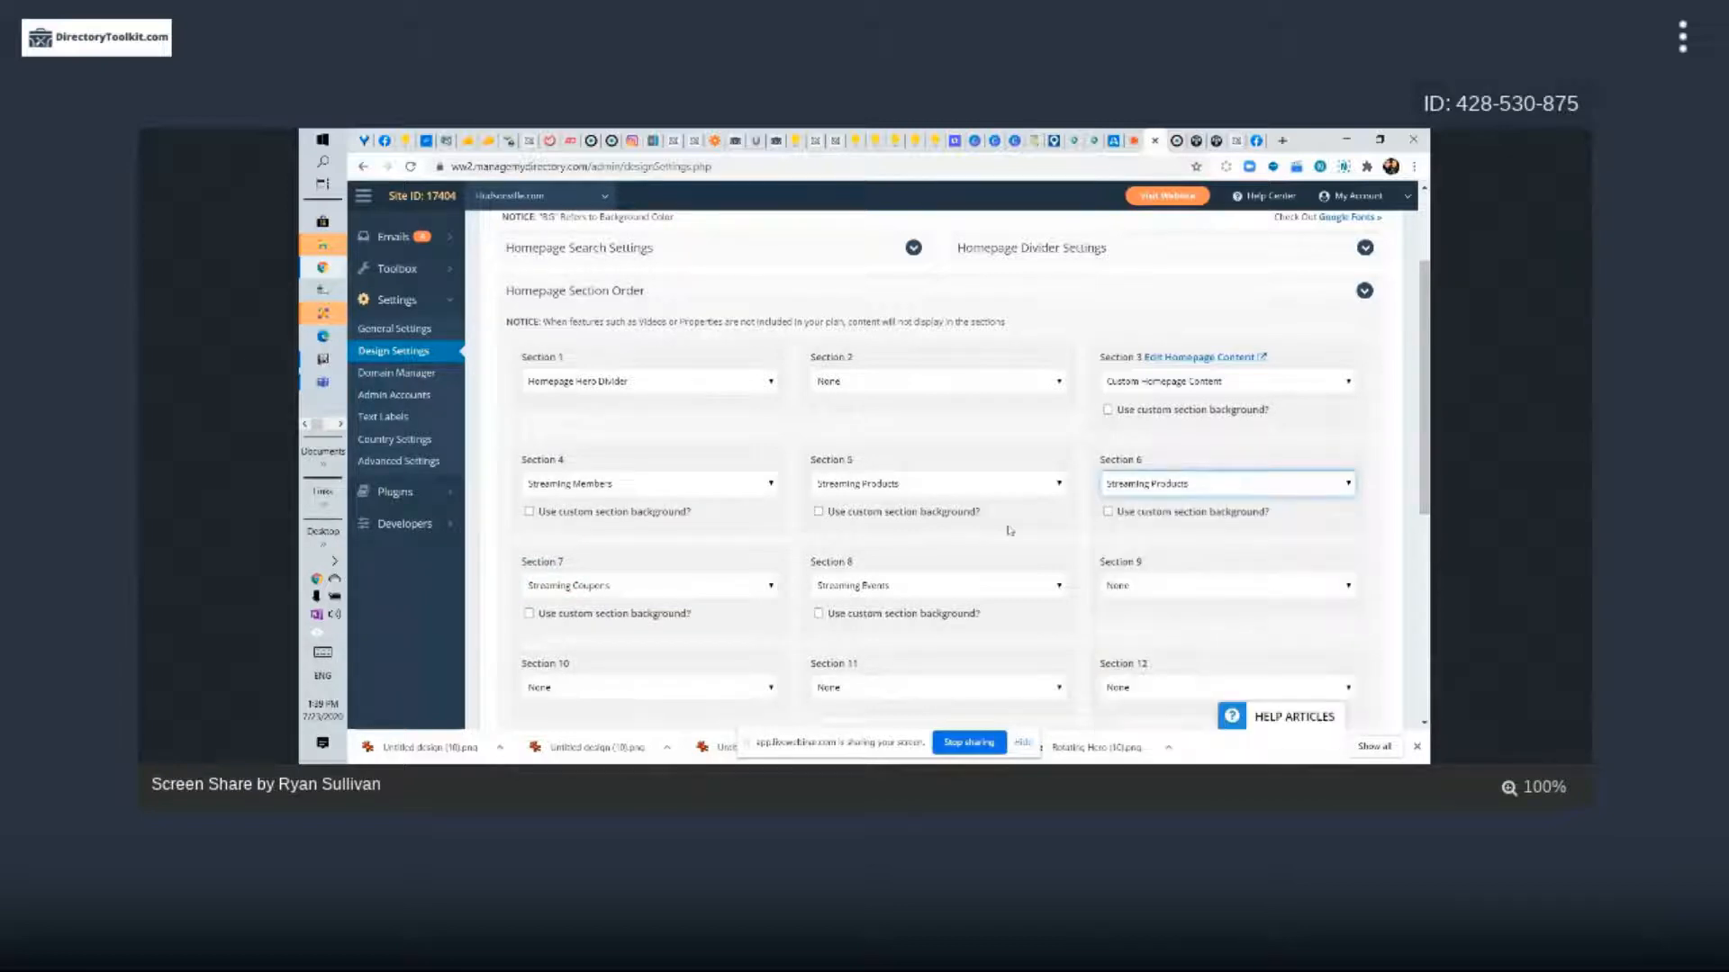
{"action": "left_click", "coordinate": [918, 491]}
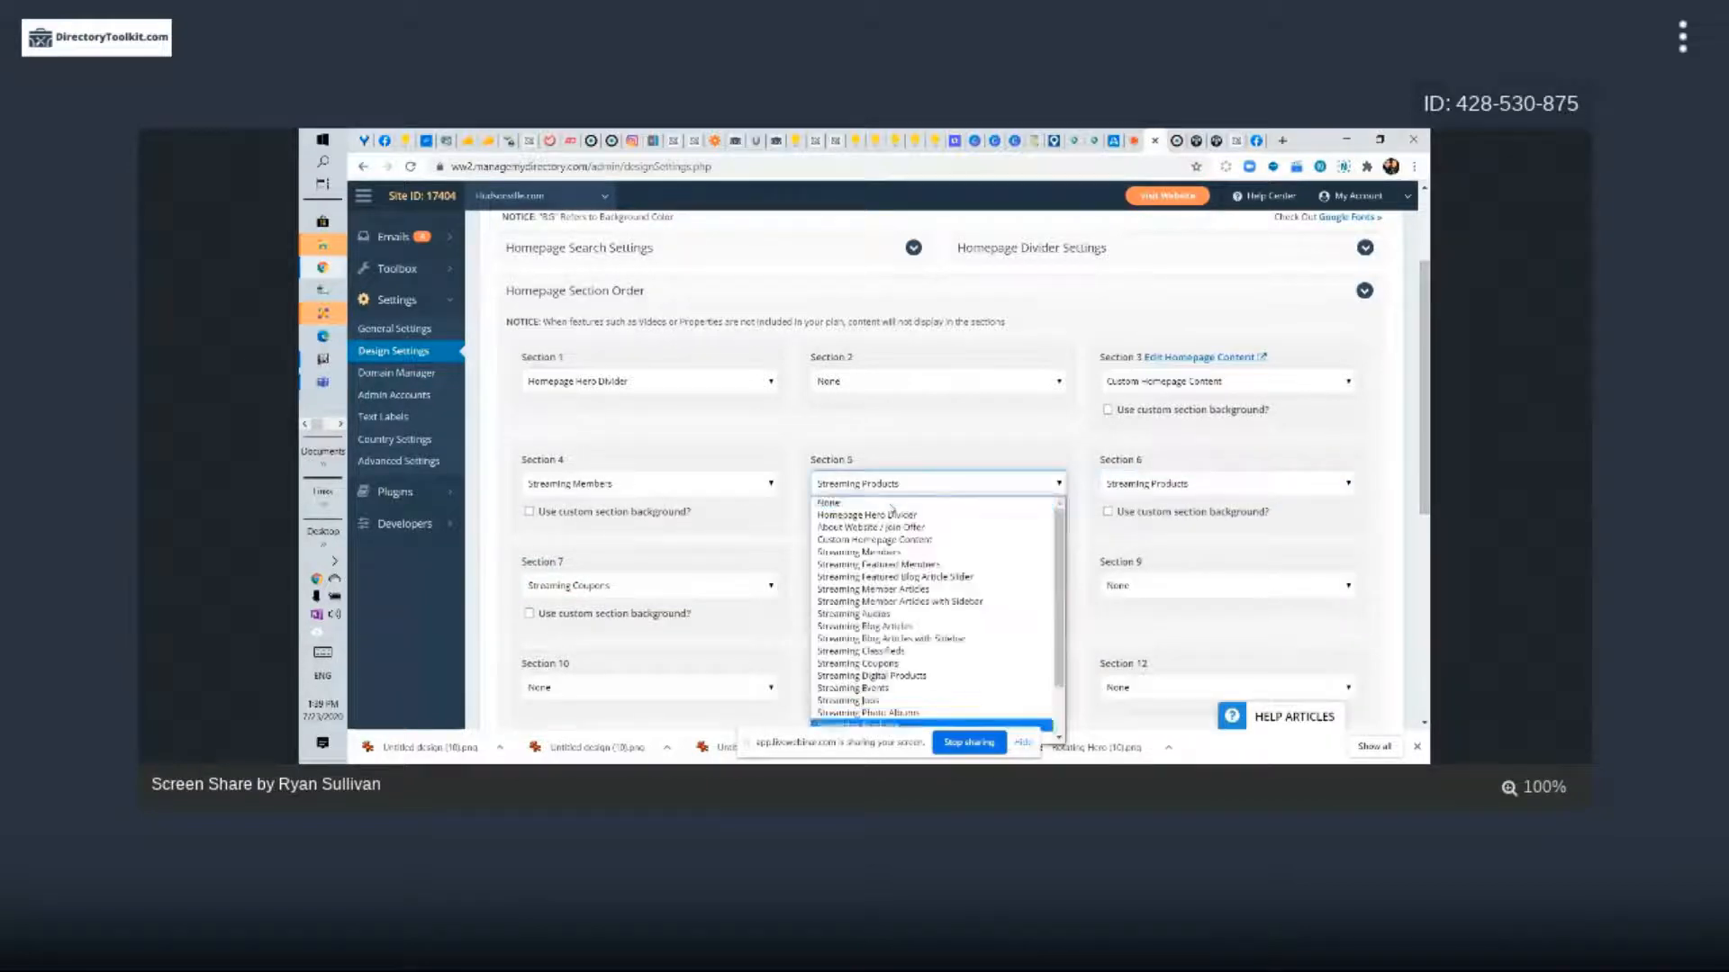
{"action": "left_click", "coordinate": [889, 506]}
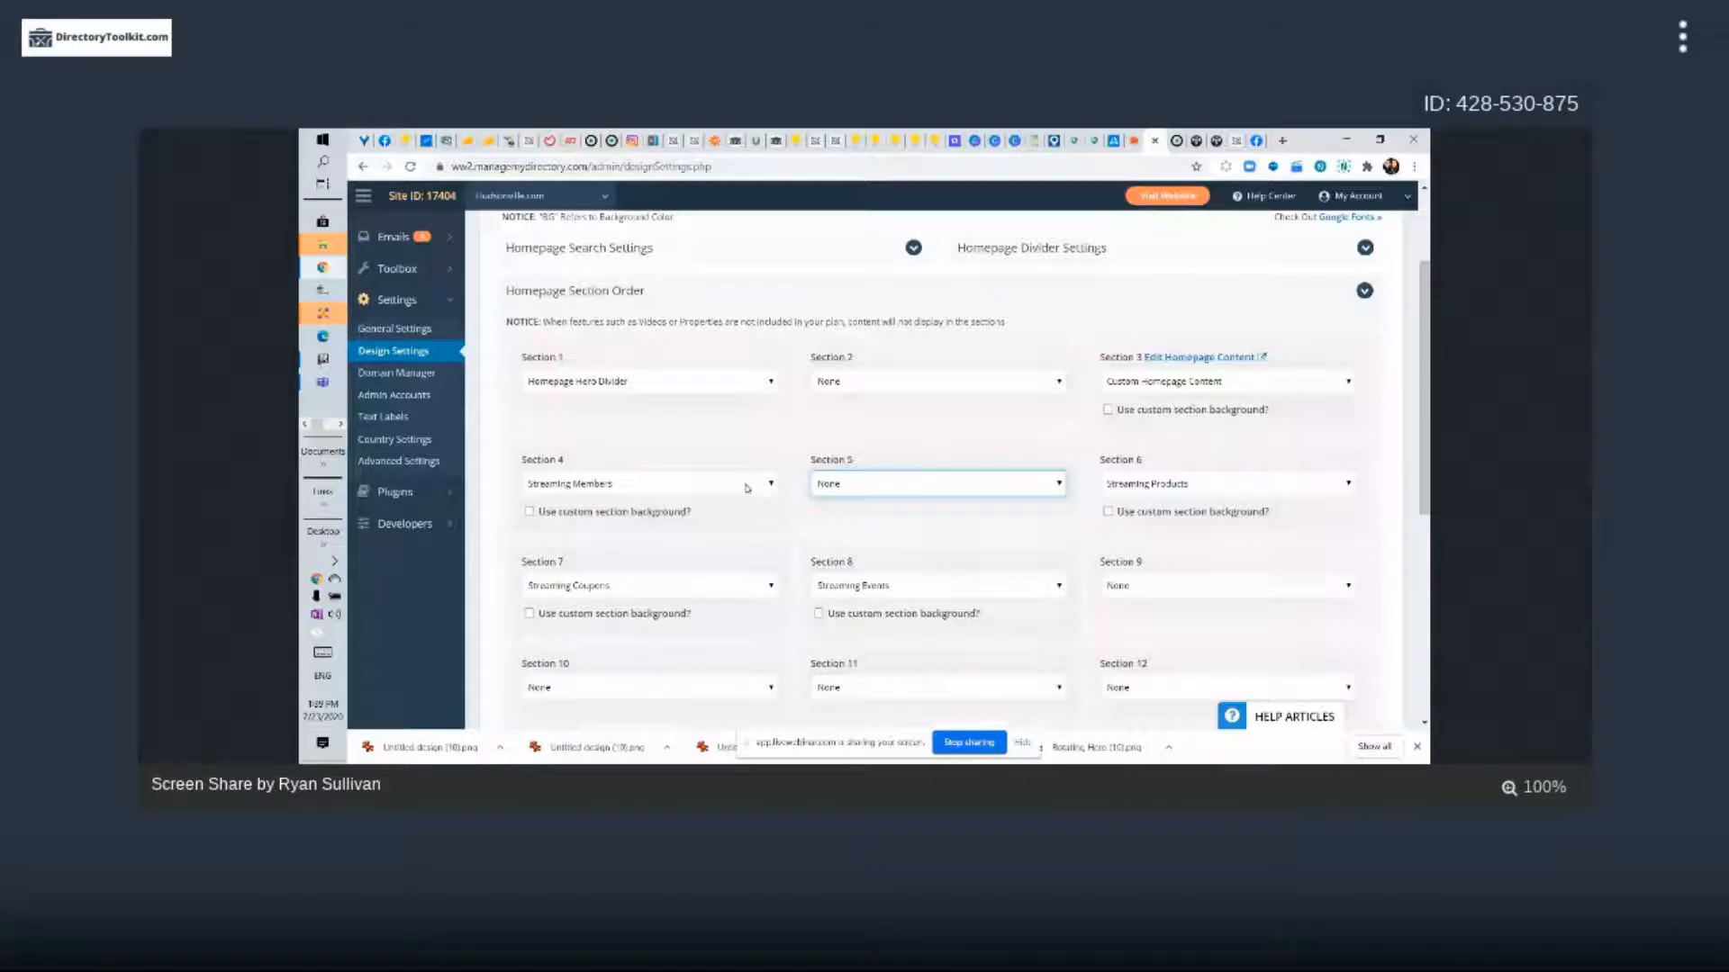
{"action": "left_click", "coordinate": [842, 485]}
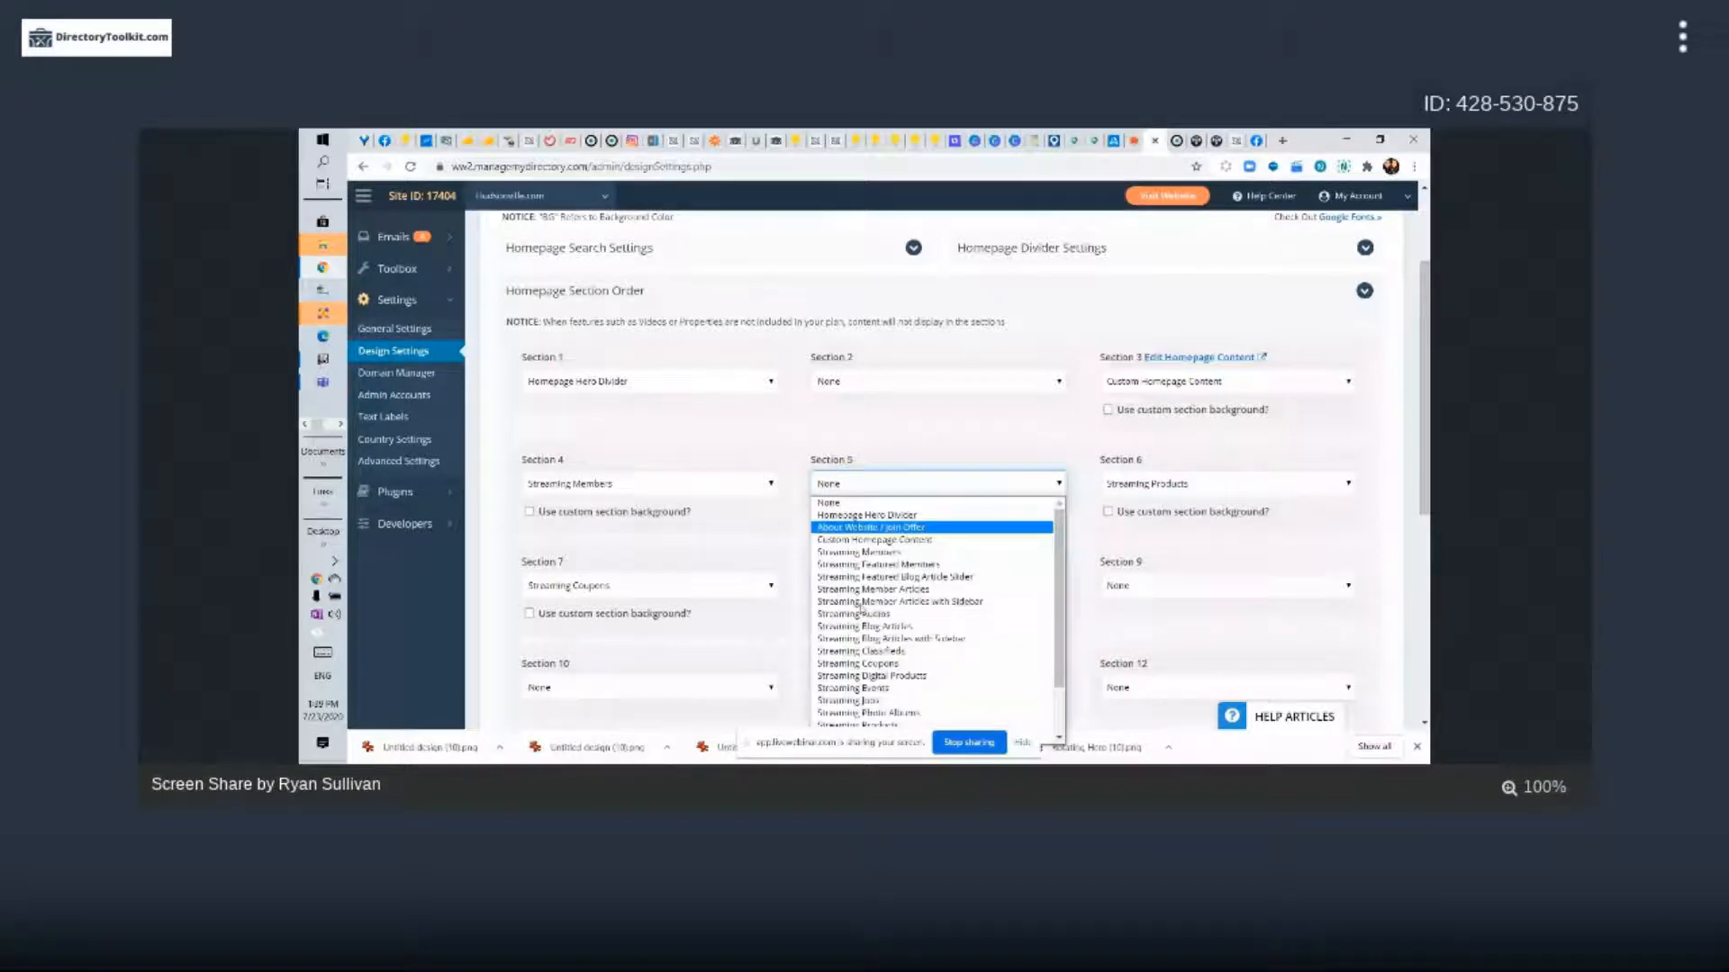
{"action": "scroll", "coordinate": [966, 542], "scroll_direction": "down", "scroll_amount": 2}
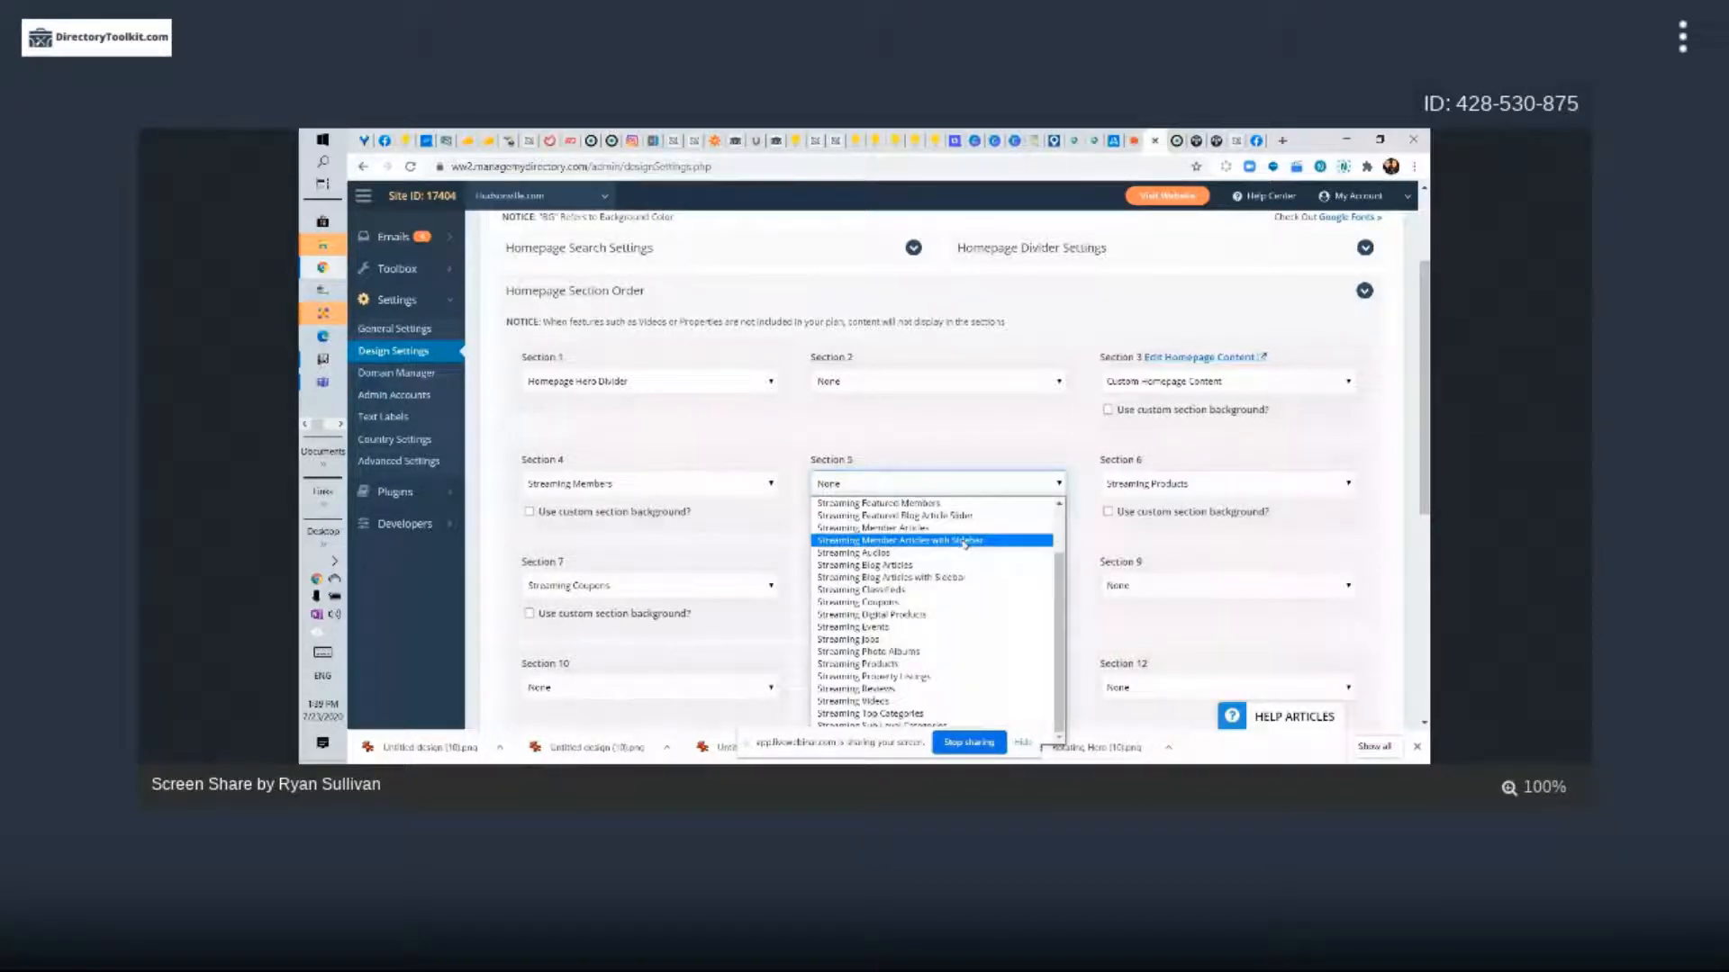
{"action": "left_click", "coordinate": [848, 405]}
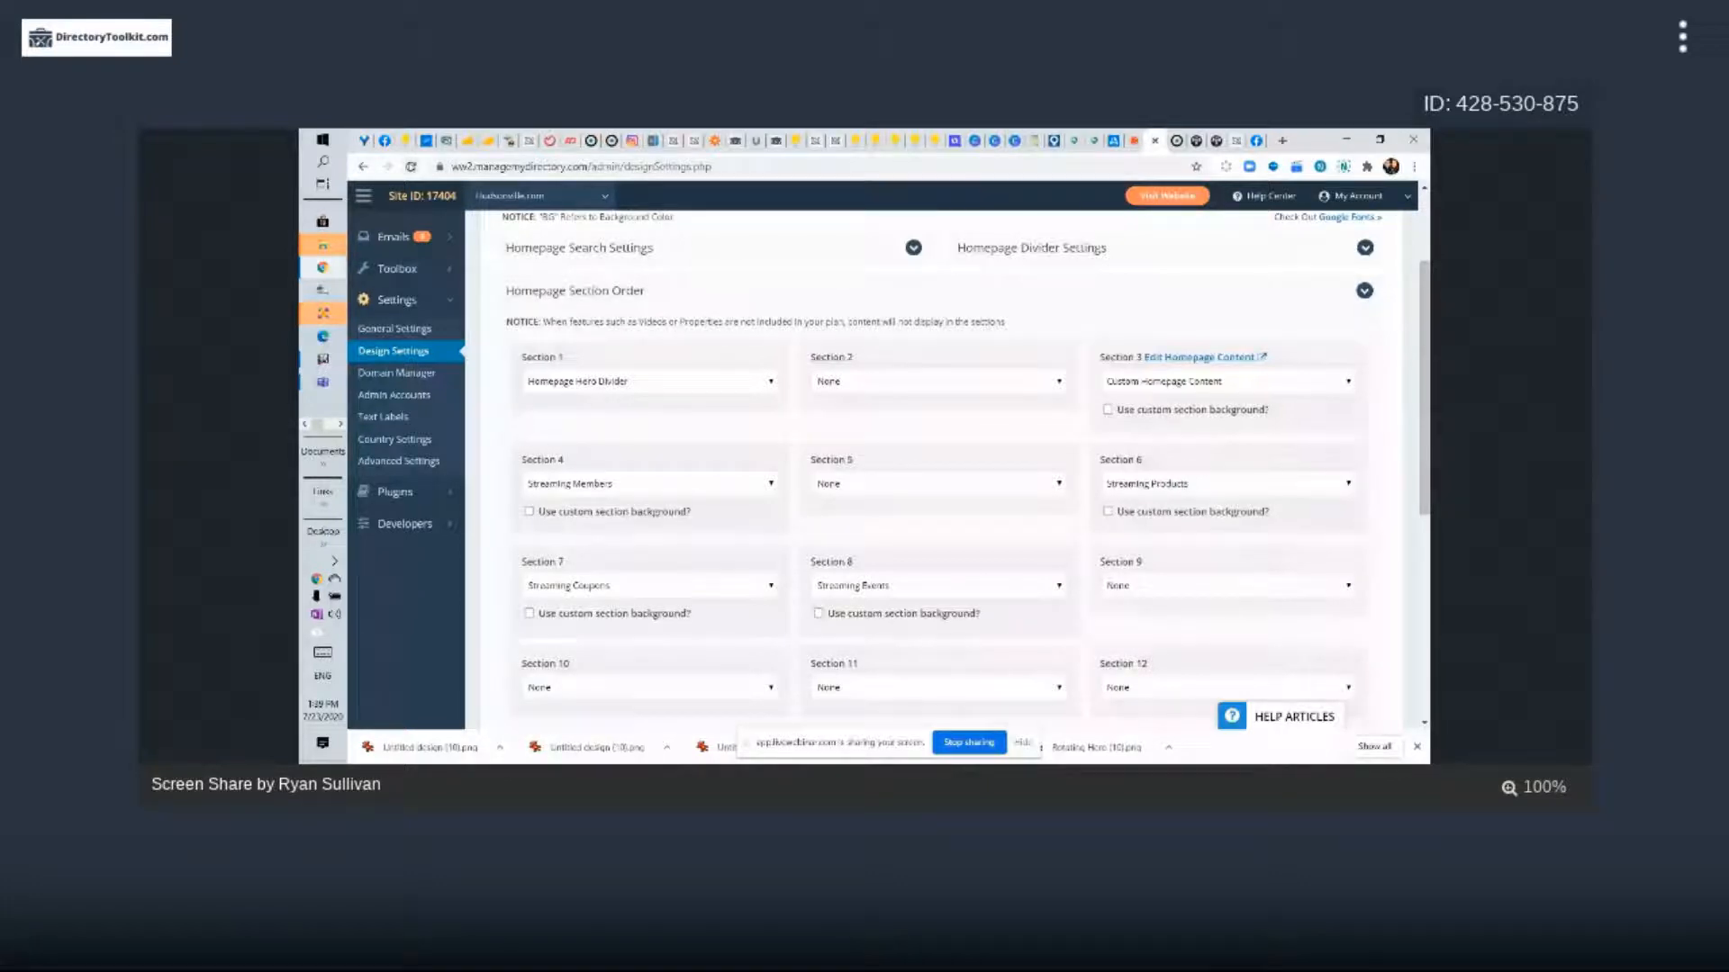
Reload the settings page to discard the unsaved section changes and reopen the Homepage Section Order settings
{"action": "key", "text": "F5"}
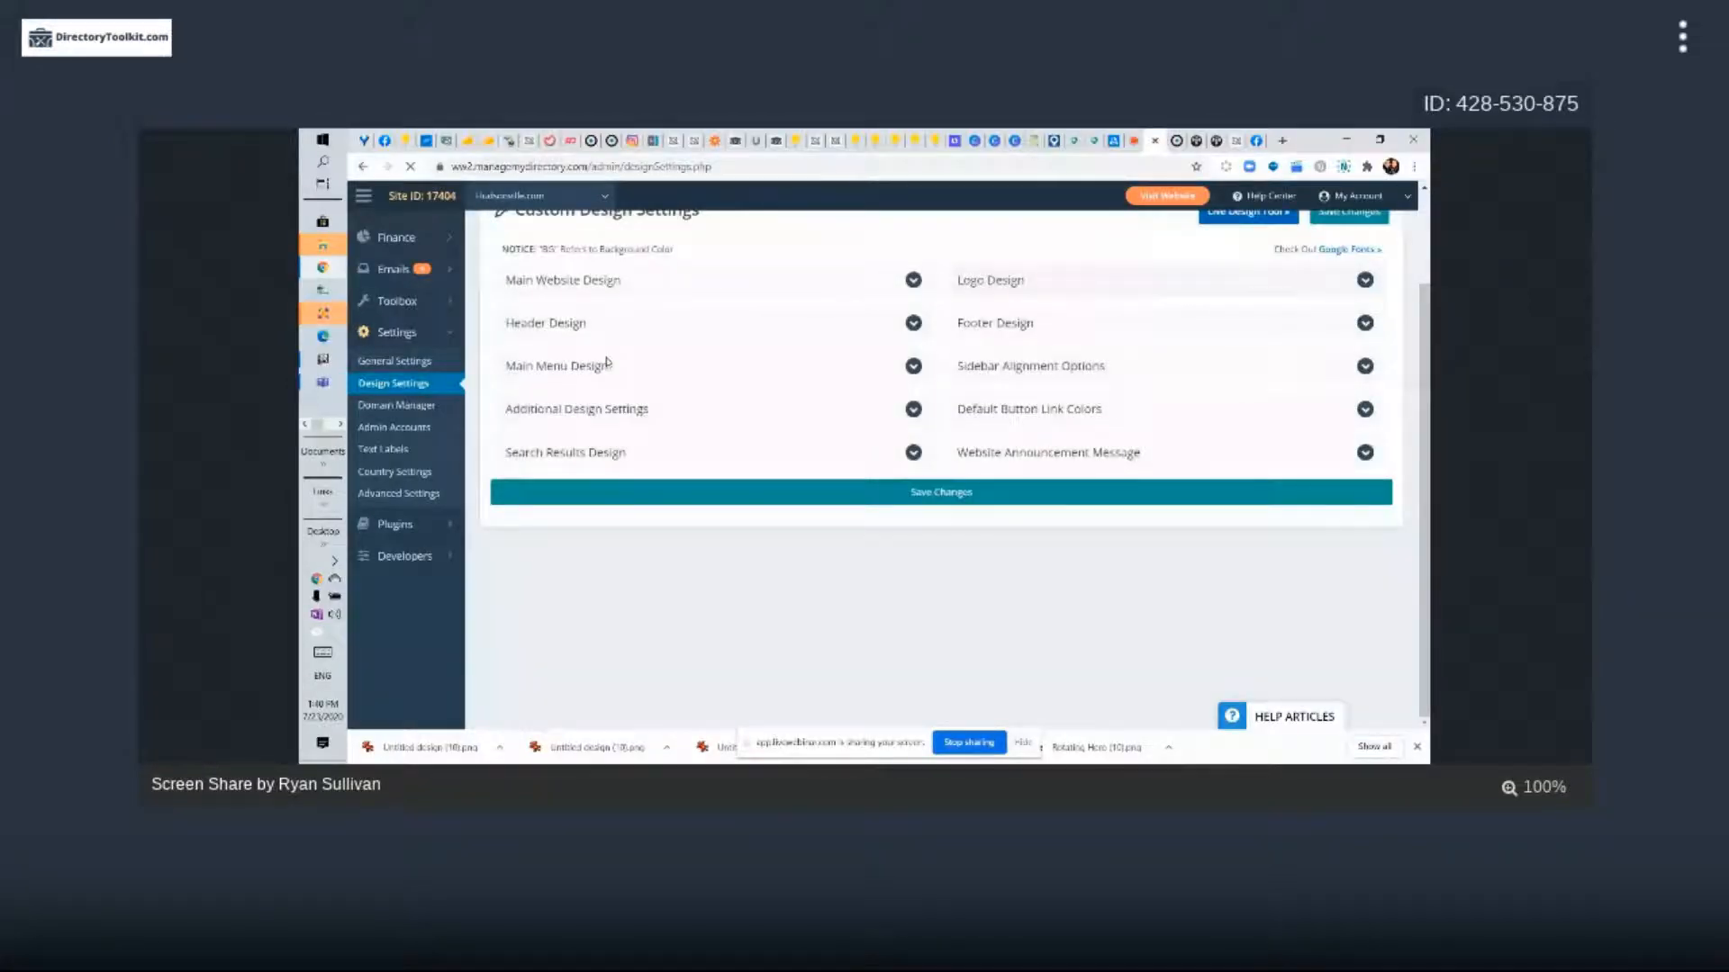
{"action": "left_click", "coordinate": [698, 440]}
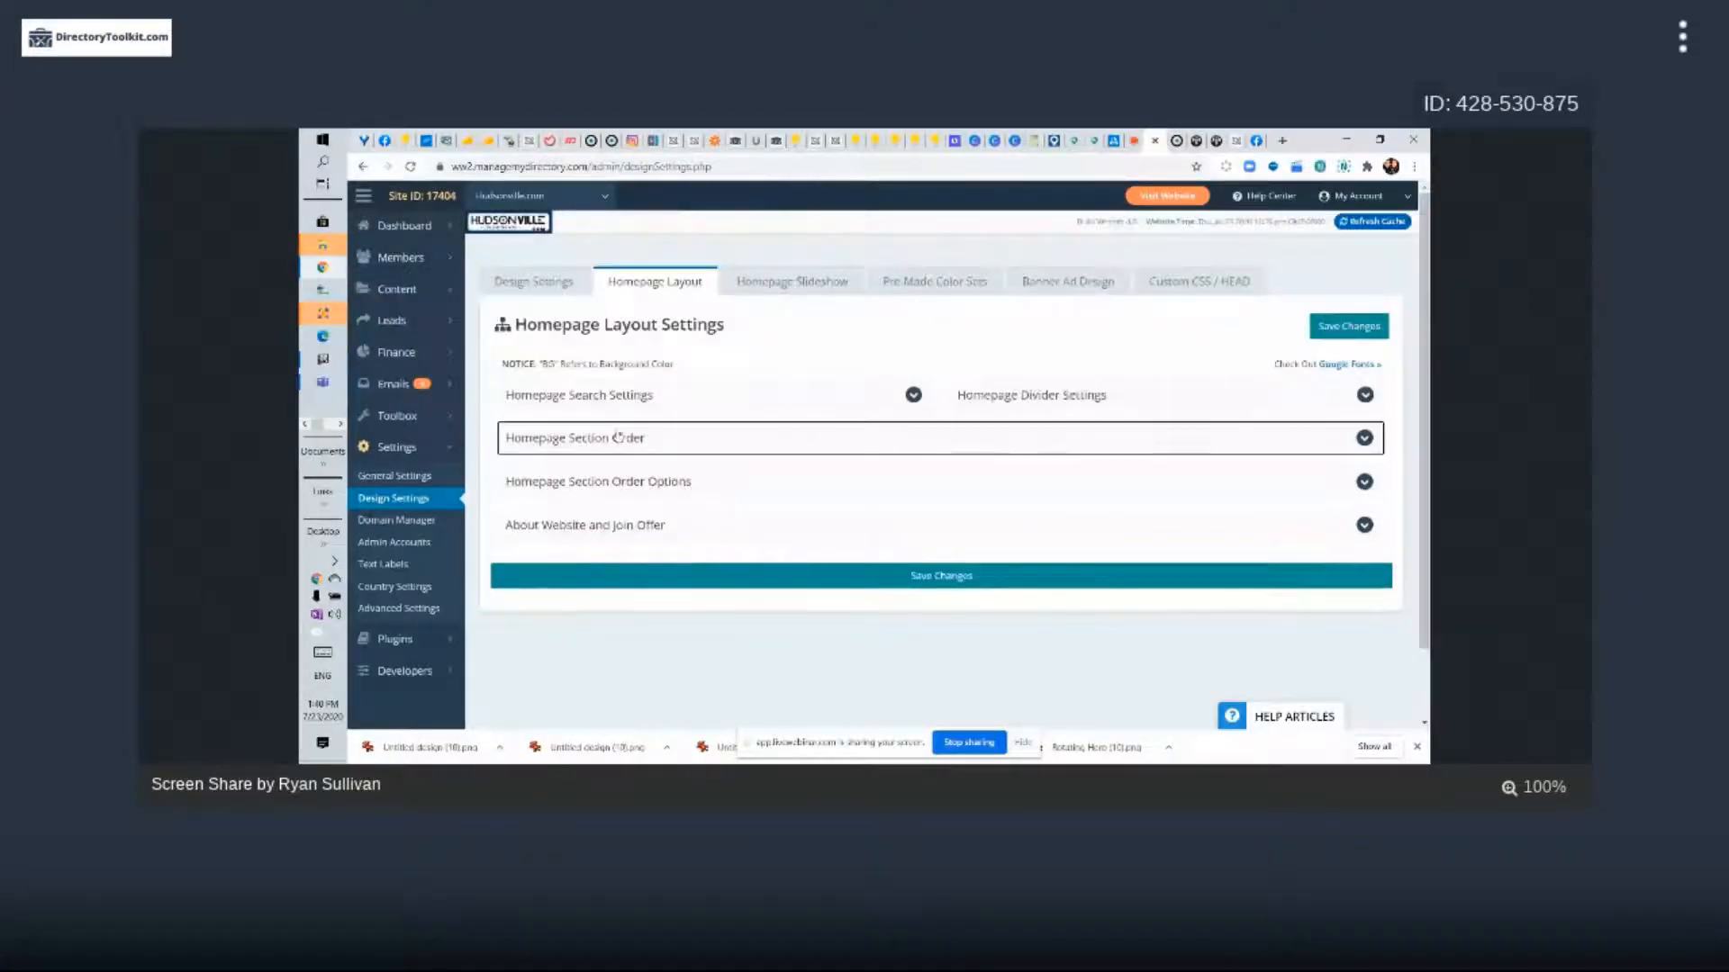
{"action": "scroll", "coordinate": [894, 447], "scroll_direction": "down", "scroll_amount": 1}
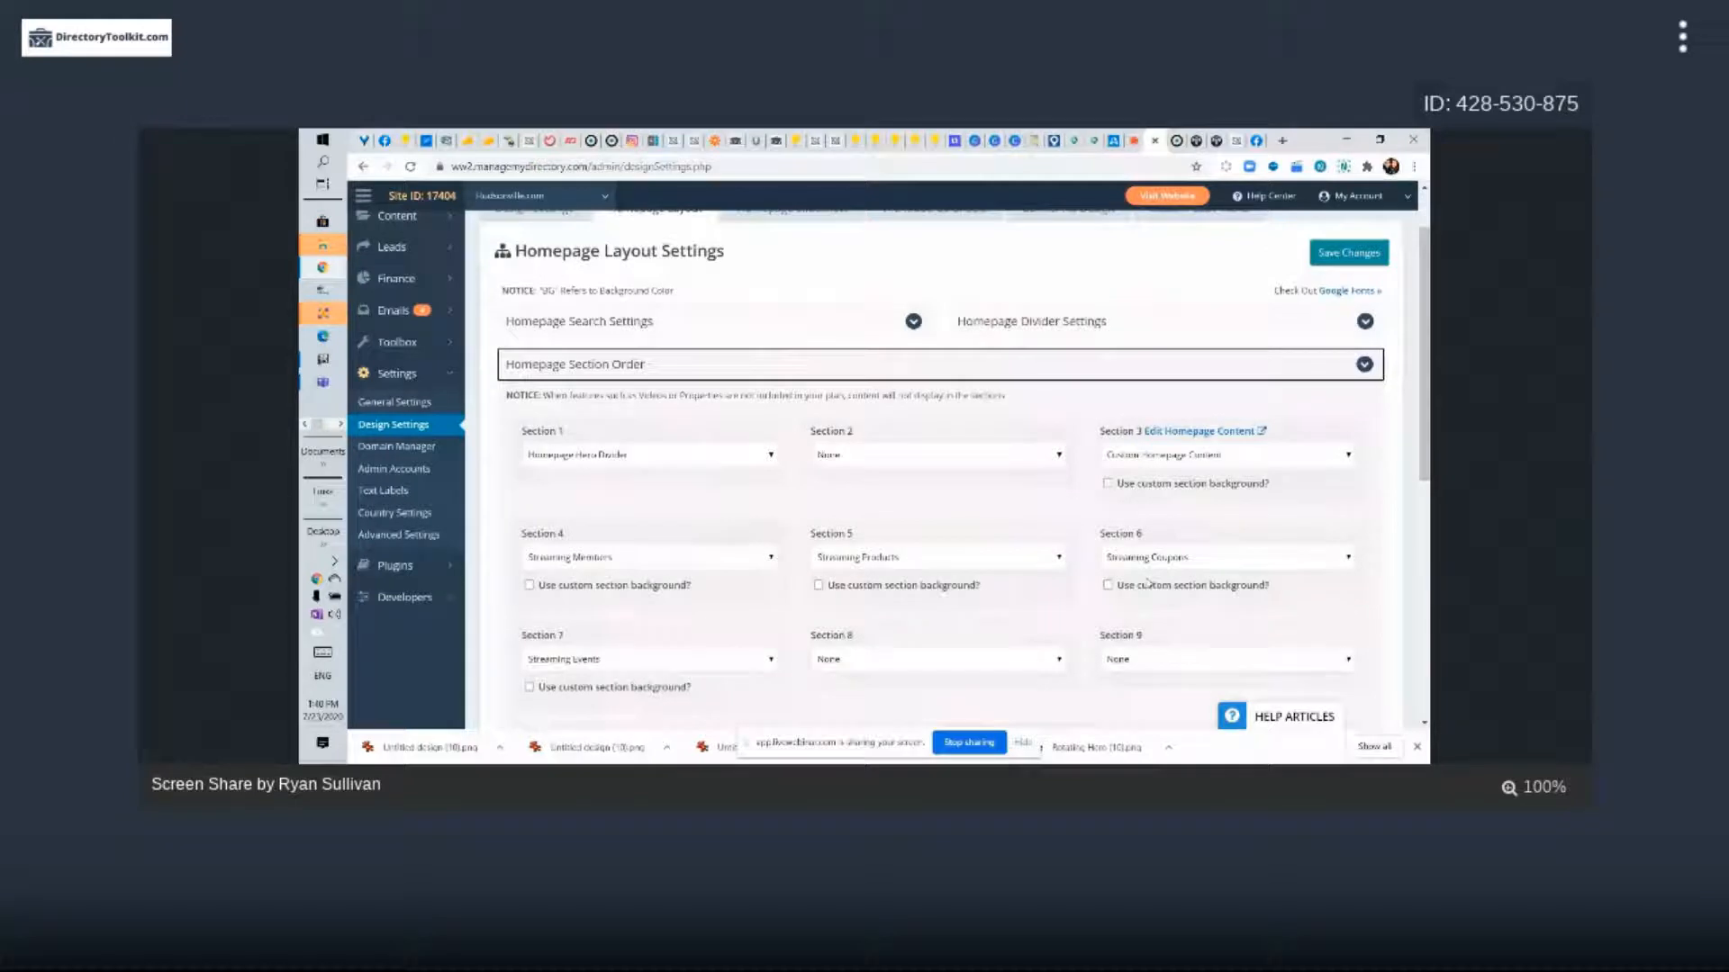
Collapse Homepage Section Order, expand Homepage Section Order Options, and look over the streaming widgets listed there
{"action": "left_click", "coordinate": [616, 367]}
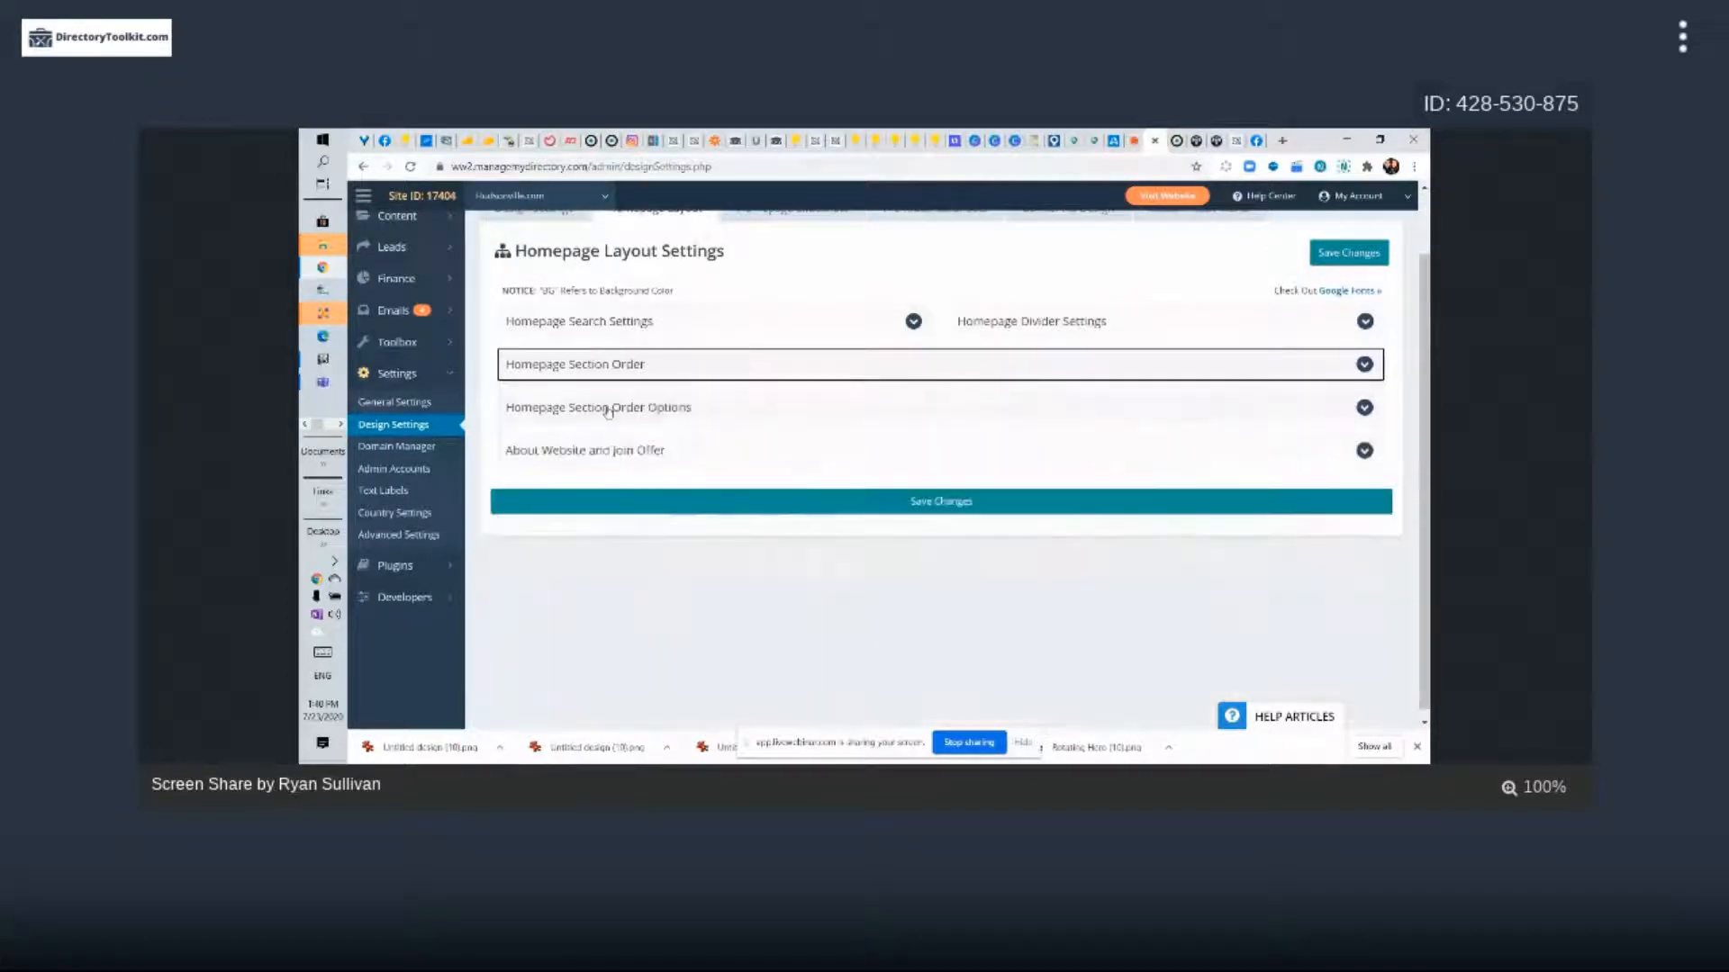
{"action": "left_click", "coordinate": [781, 412]}
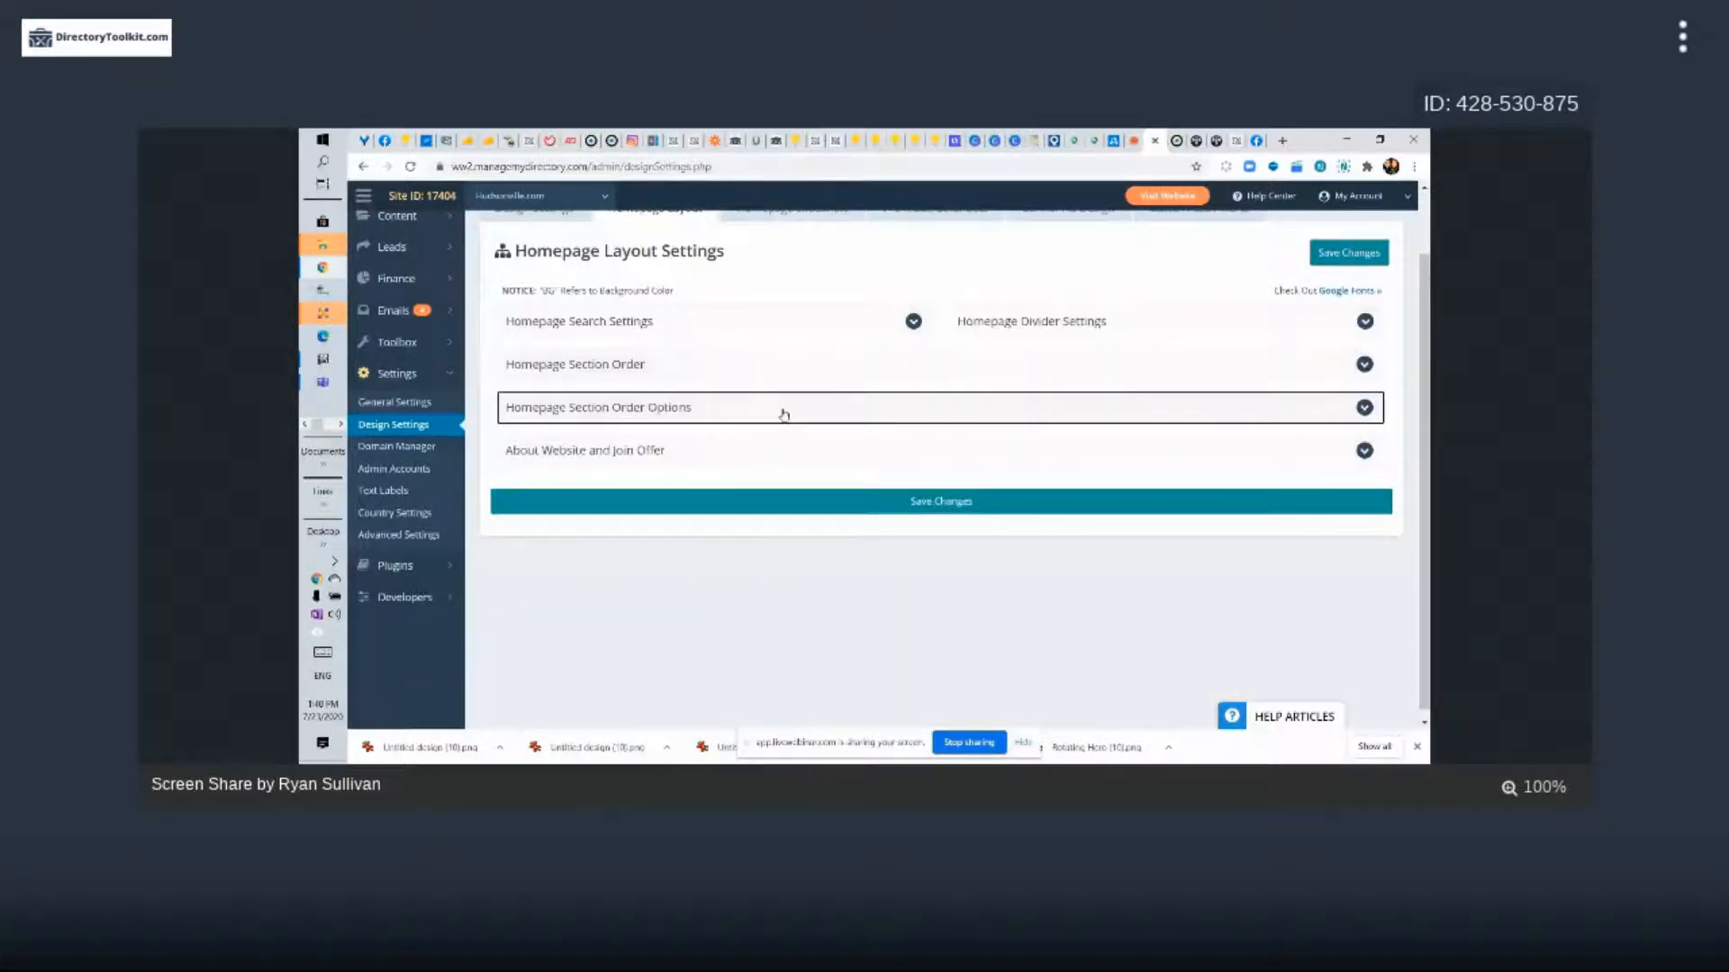
{"action": "scroll", "coordinate": [999, 456], "scroll_direction": "down", "scroll_amount": 1}
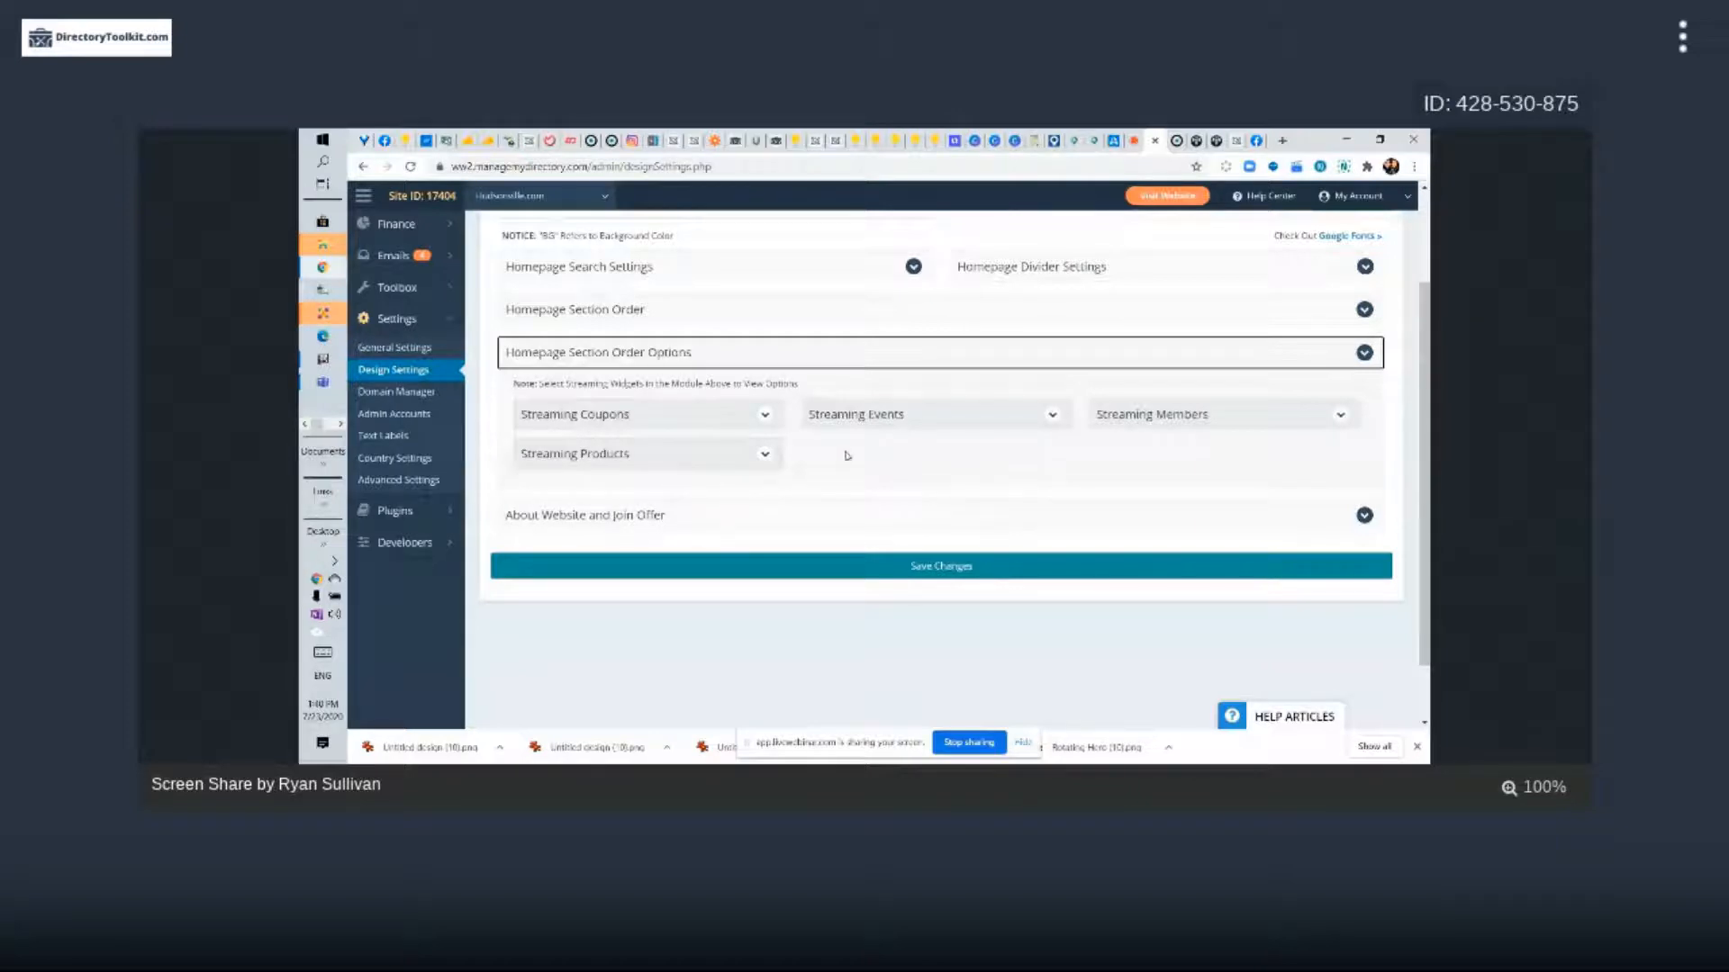
{"action": "scroll", "coordinate": [768, 419], "scroll_direction": "up", "scroll_amount": 1}
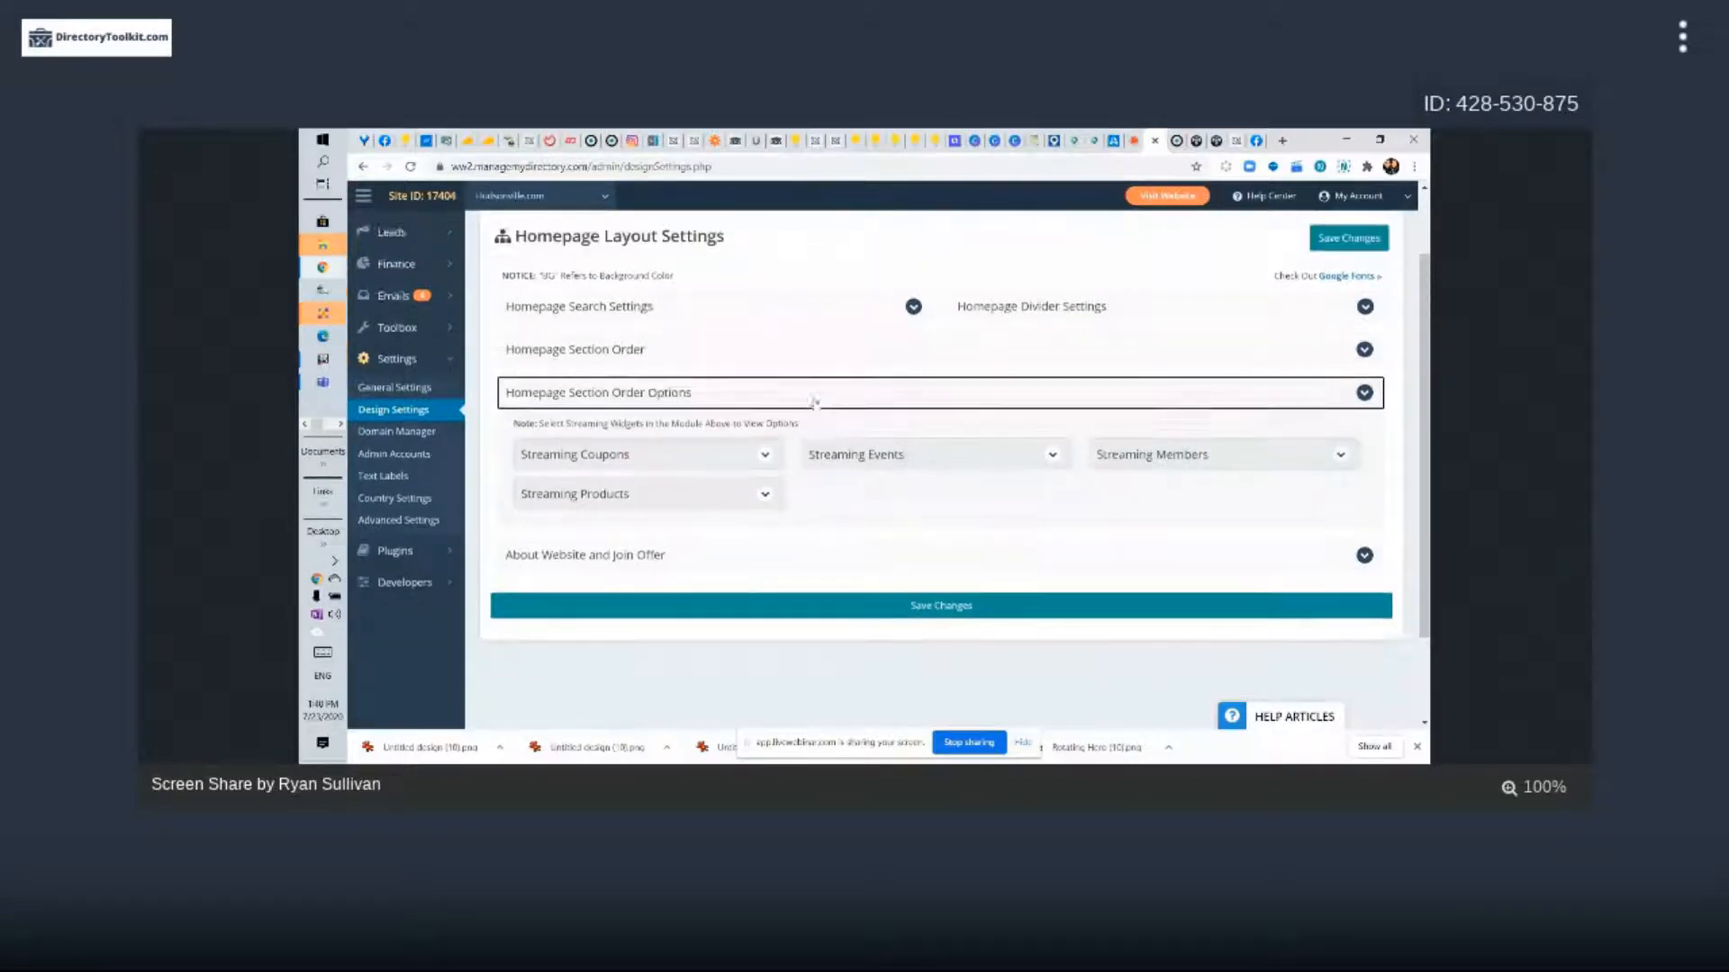
Reopen the Homepage Section Order settings and set Section 8 to Streaming Blog Articles
{"action": "left_click", "coordinate": [1013, 394]}
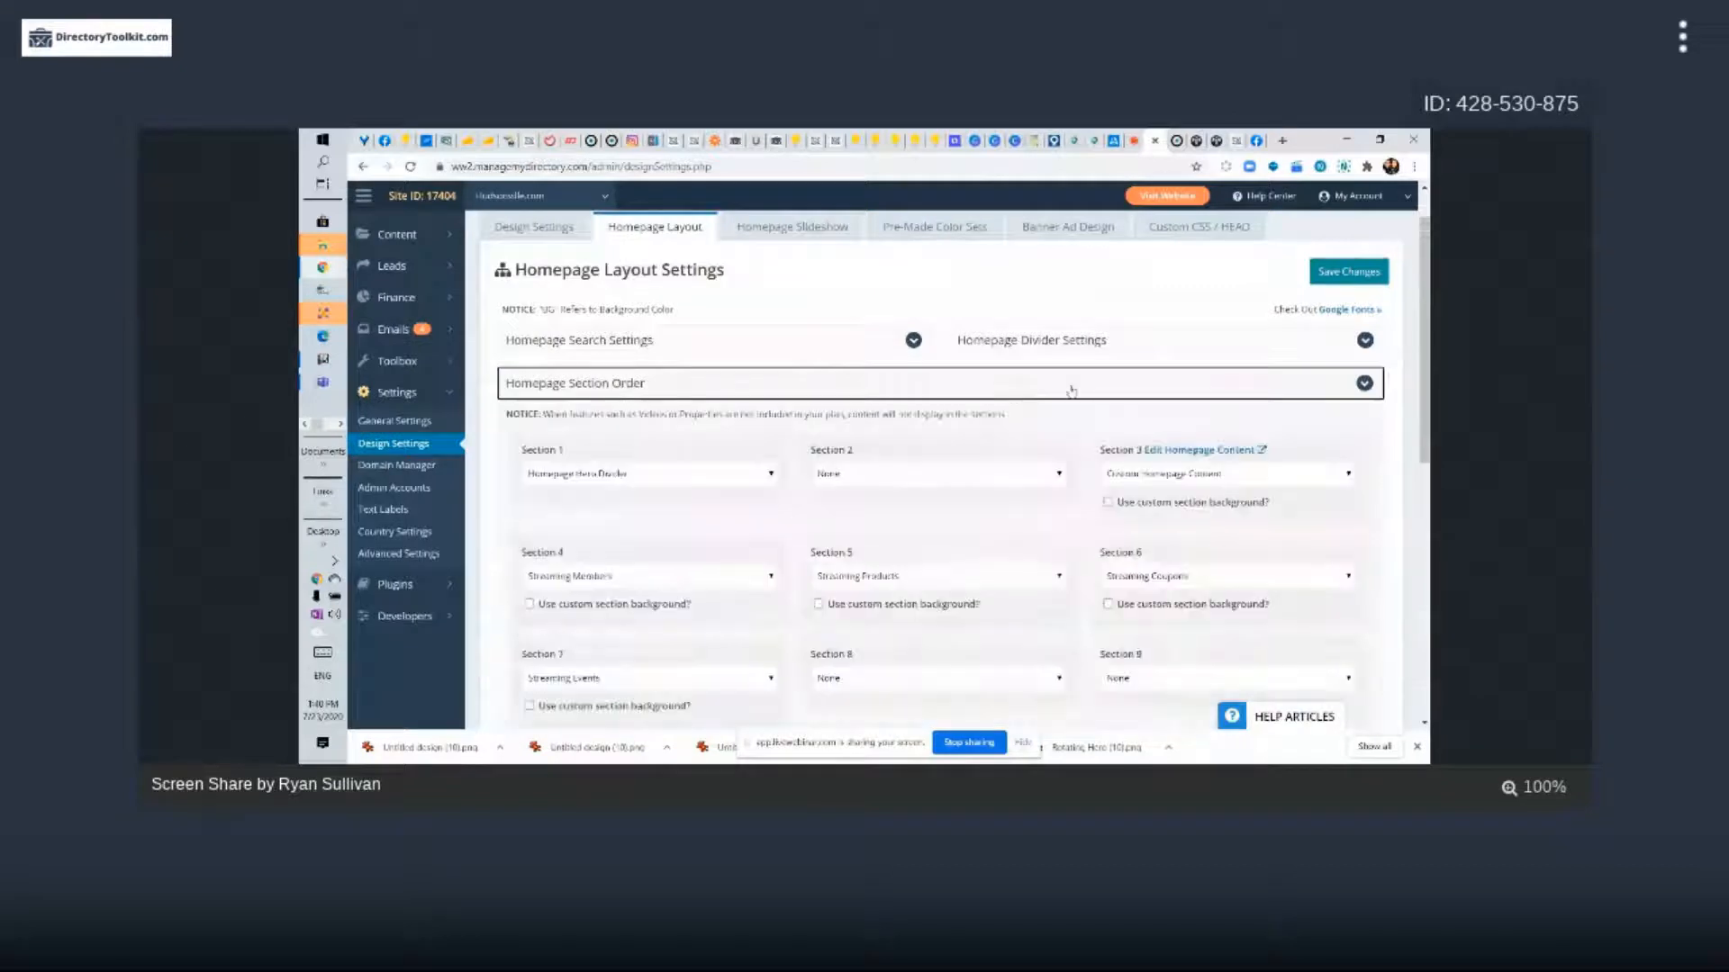
{"action": "scroll", "coordinate": [1035, 450], "scroll_direction": "down", "scroll_amount": 2}
{"action": "left_click", "coordinate": [941, 530]}
{"action": "scroll", "coordinate": [941, 405], "scroll_direction": "down", "scroll_amount": 2}
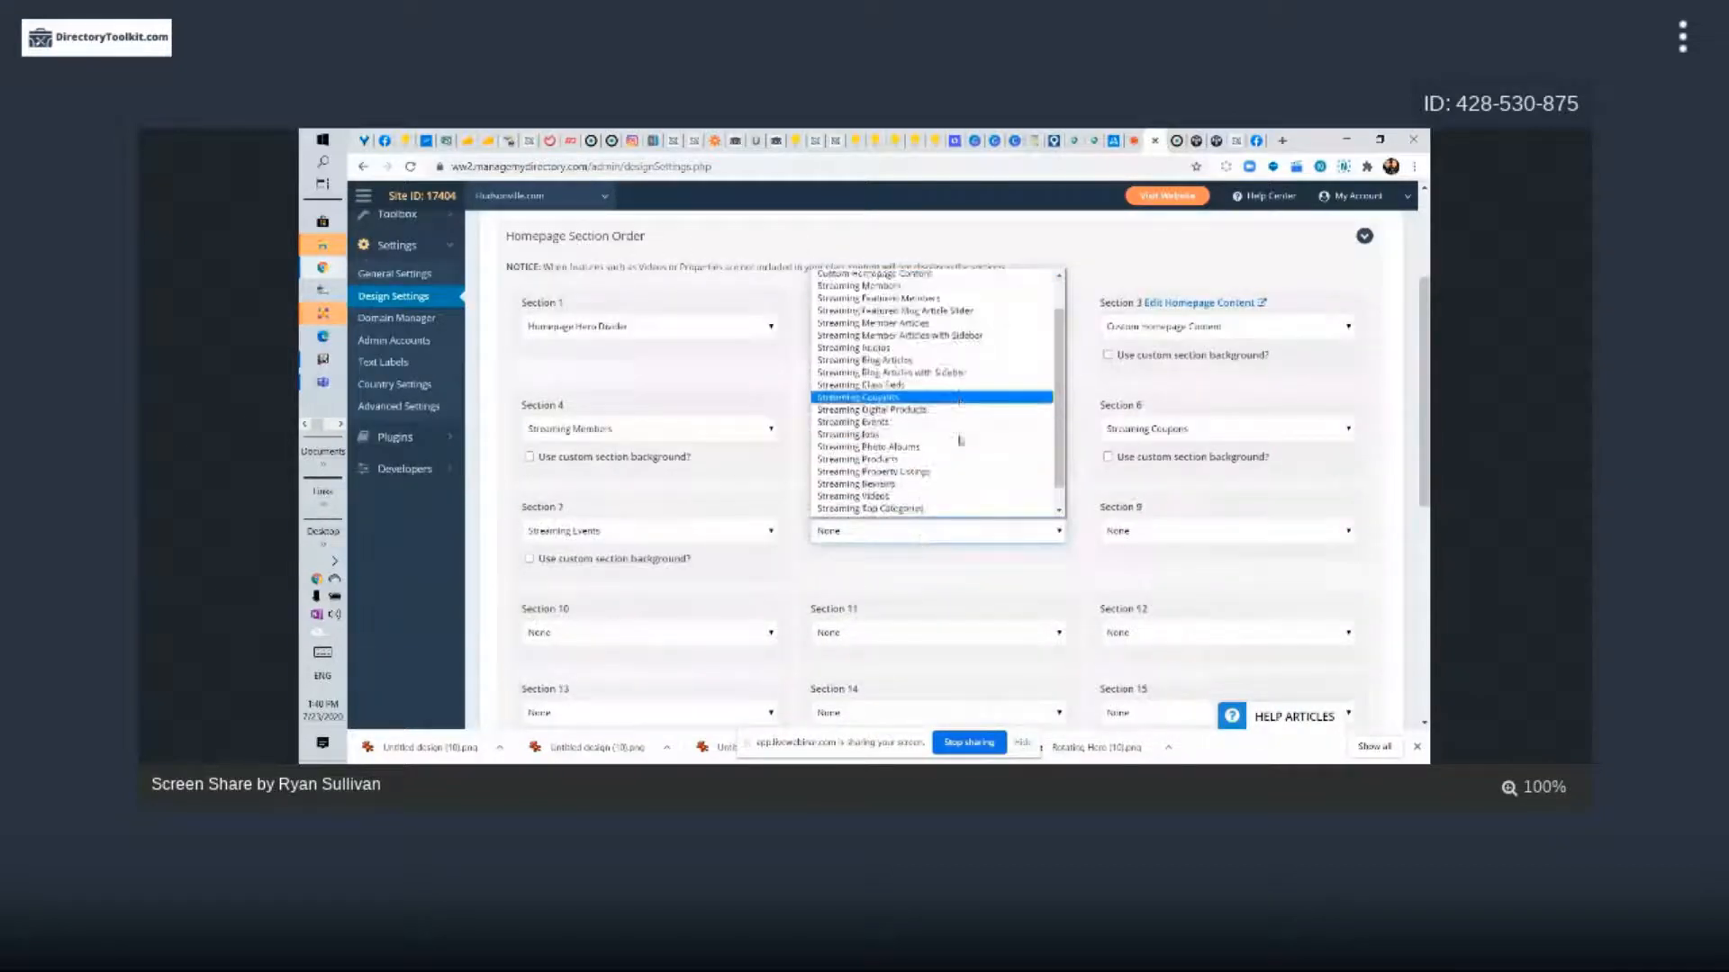
{"action": "scroll", "coordinate": [945, 461], "scroll_direction": "up", "scroll_amount": 2}
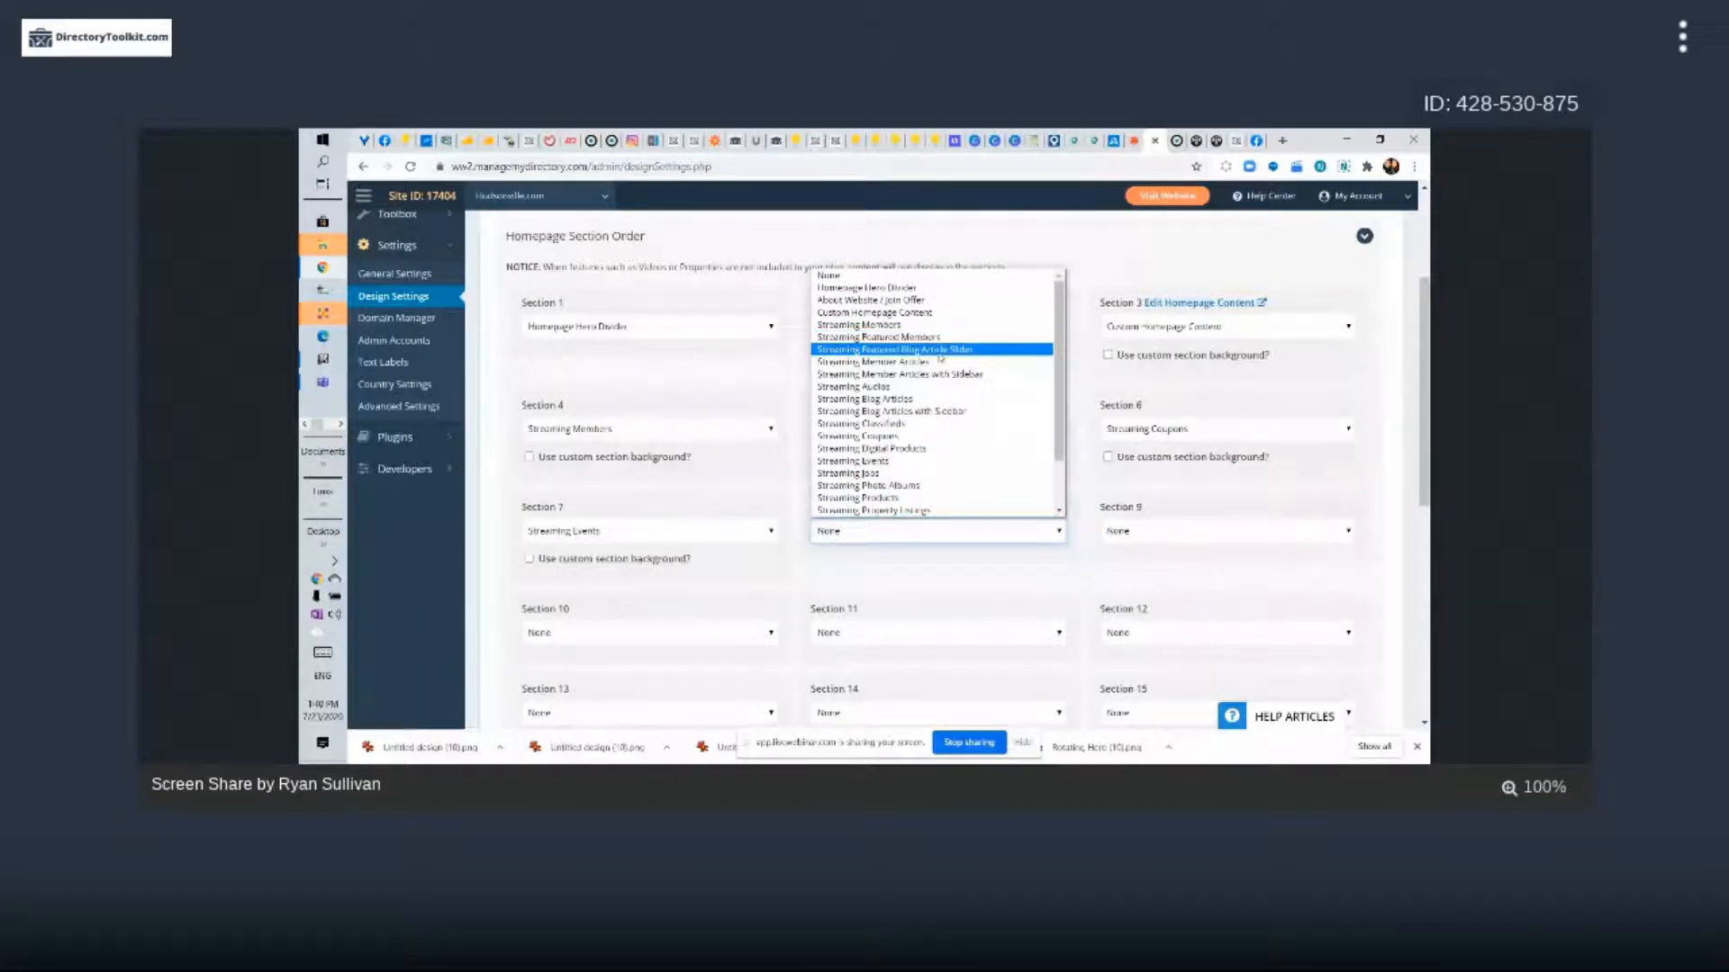
{"action": "left_click", "coordinate": [927, 399]}
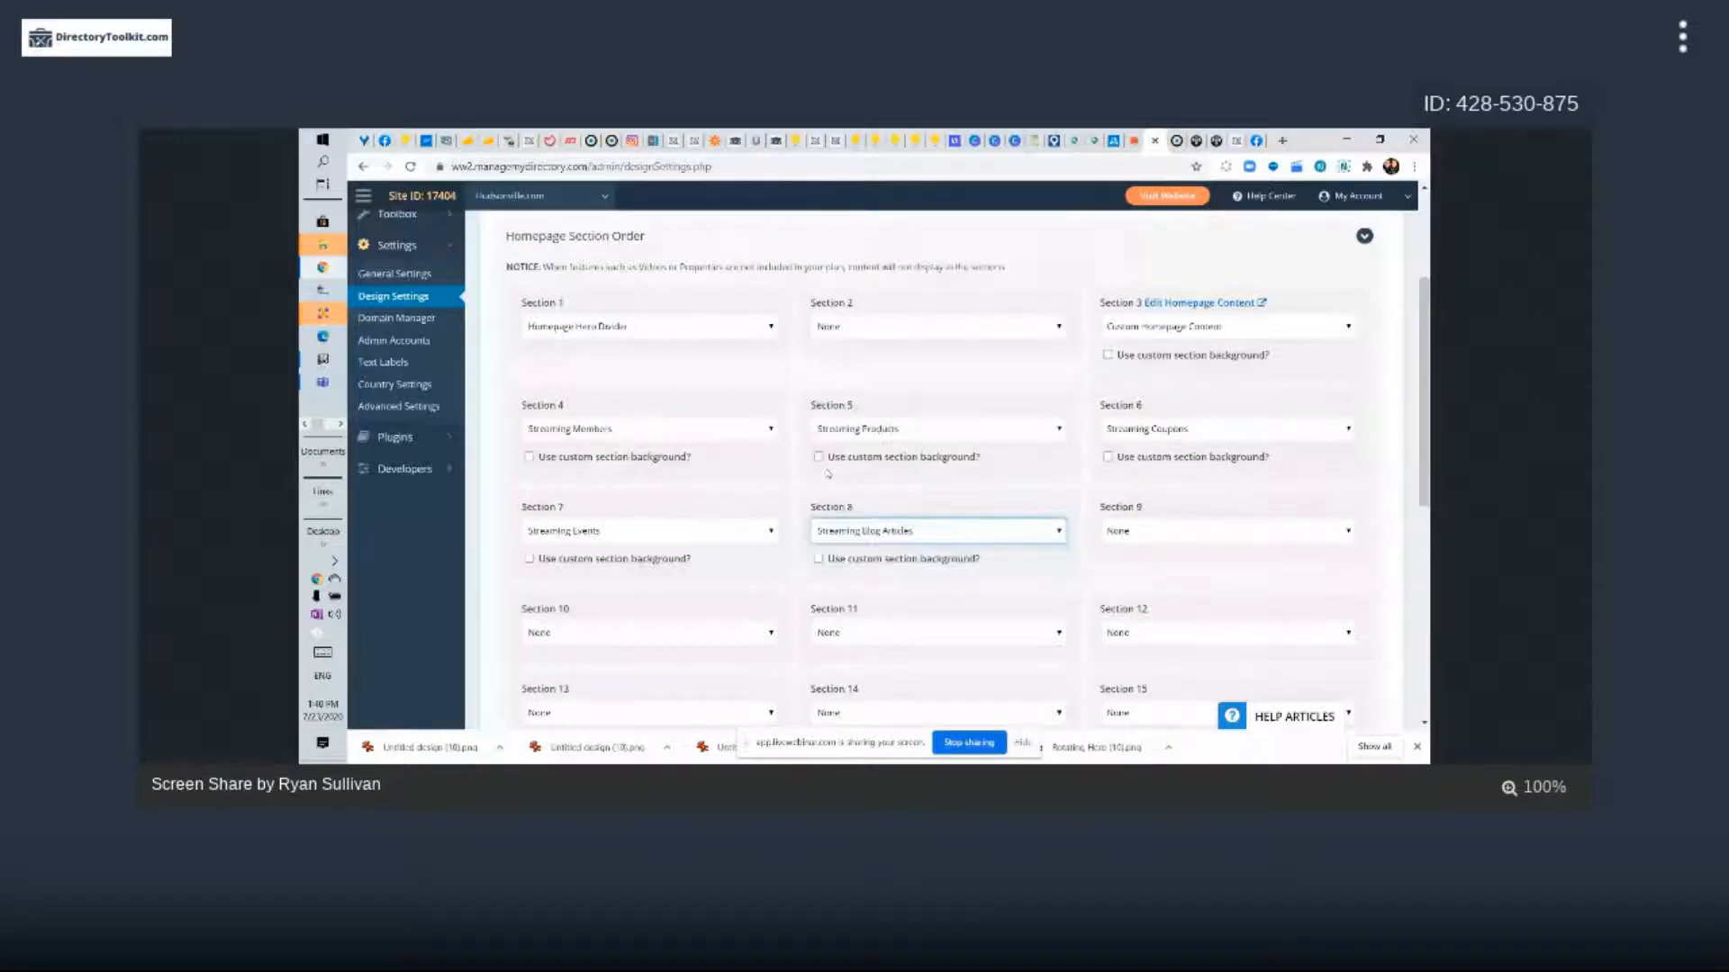
Expand the Streaming Blog Articles options under Homepage Section Order Options and review the title, display and post filter settings
{"action": "scroll", "coordinate": [827, 473], "scroll_direction": "down", "scroll_amount": 4}
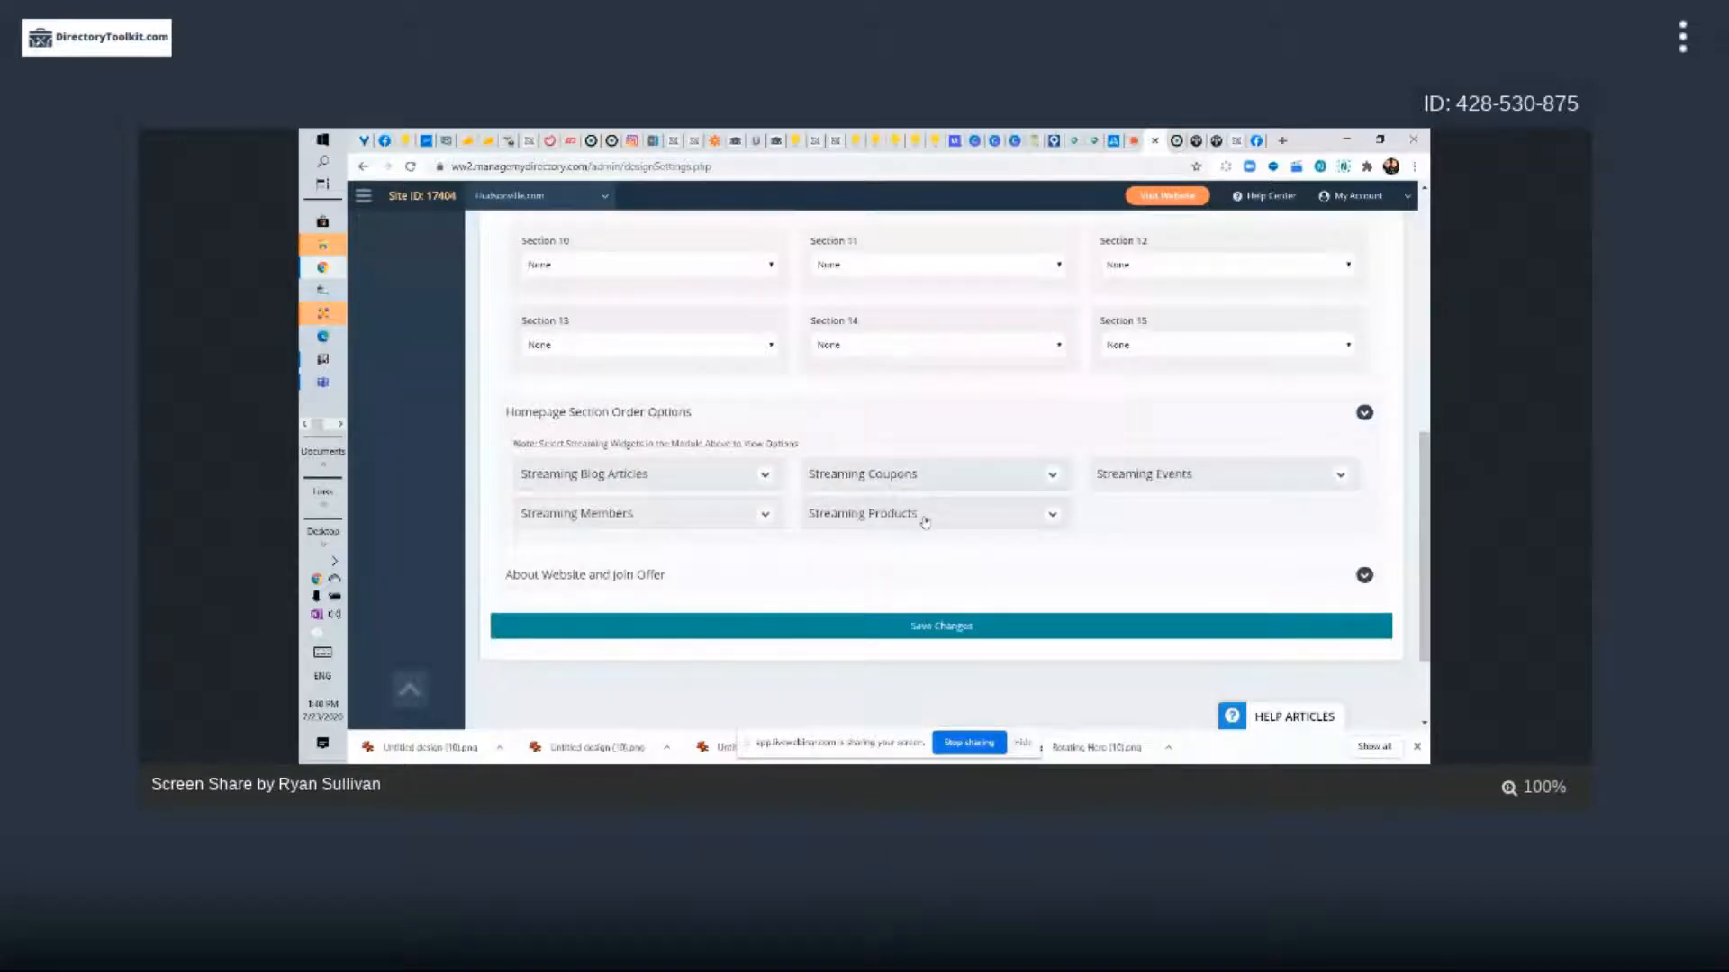
{"action": "left_click", "coordinate": [515, 474]}
{"action": "scroll", "coordinate": [877, 427], "scroll_direction": "down", "scroll_amount": 2}
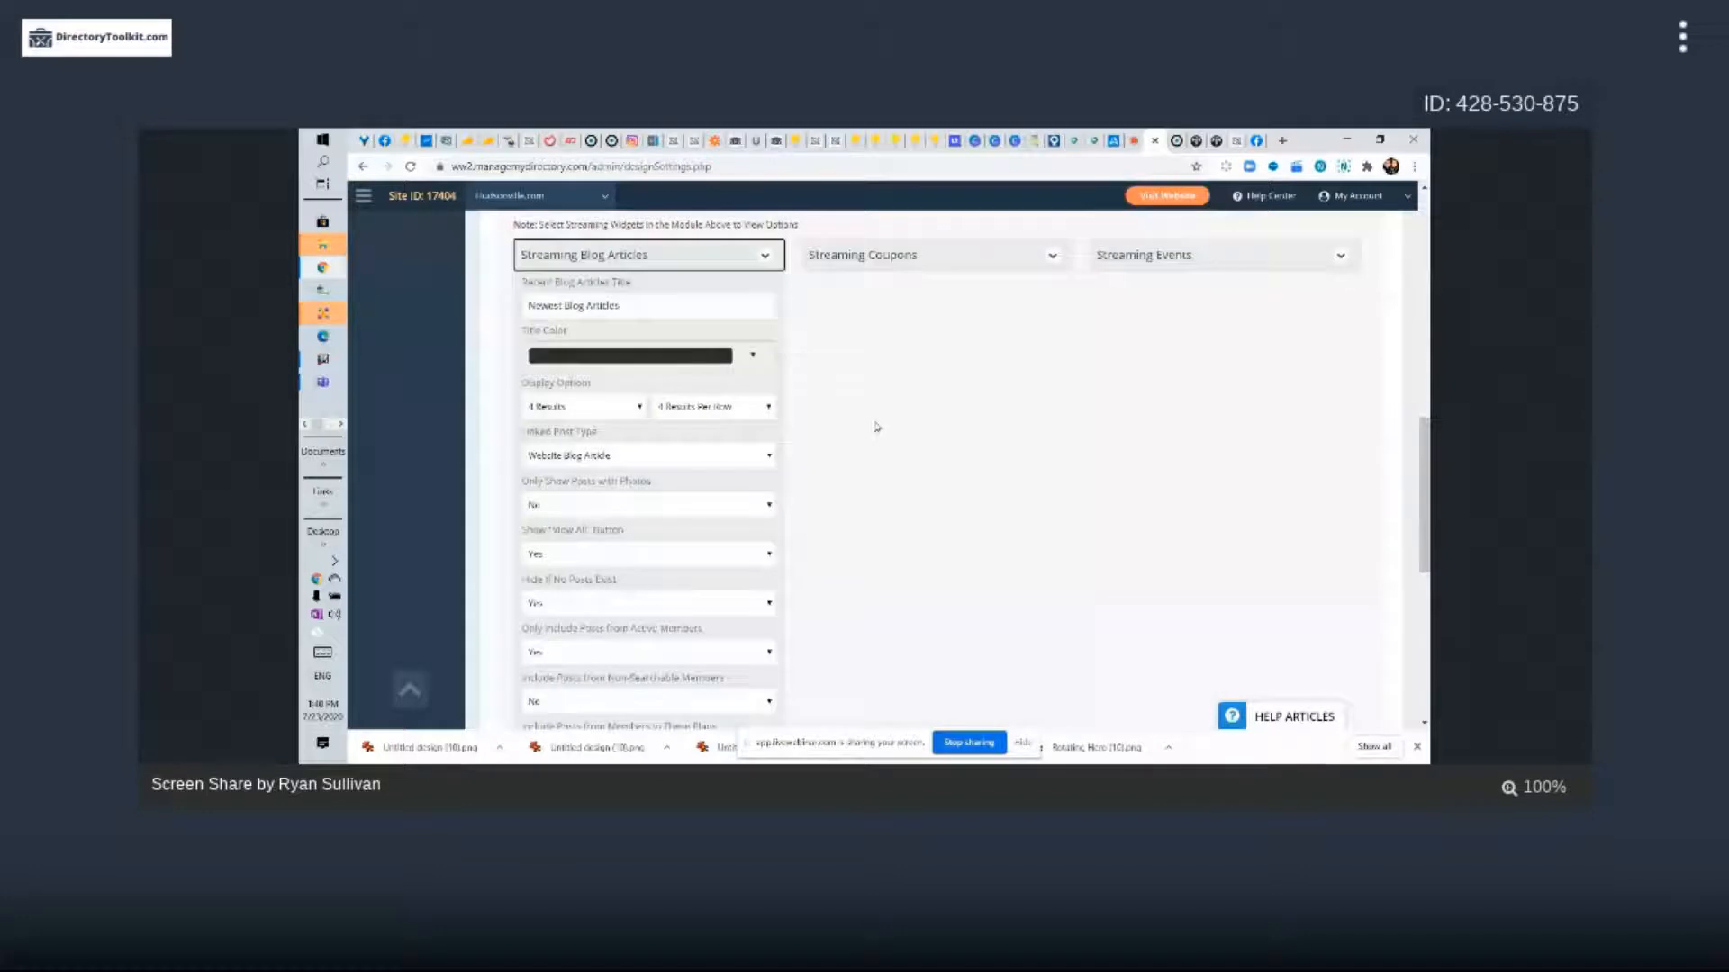
{"action": "scroll", "coordinate": [876, 427], "scroll_direction": "down", "scroll_amount": 1}
{"action": "scroll", "coordinate": [943, 446], "scroll_direction": "up", "scroll_amount": 1}
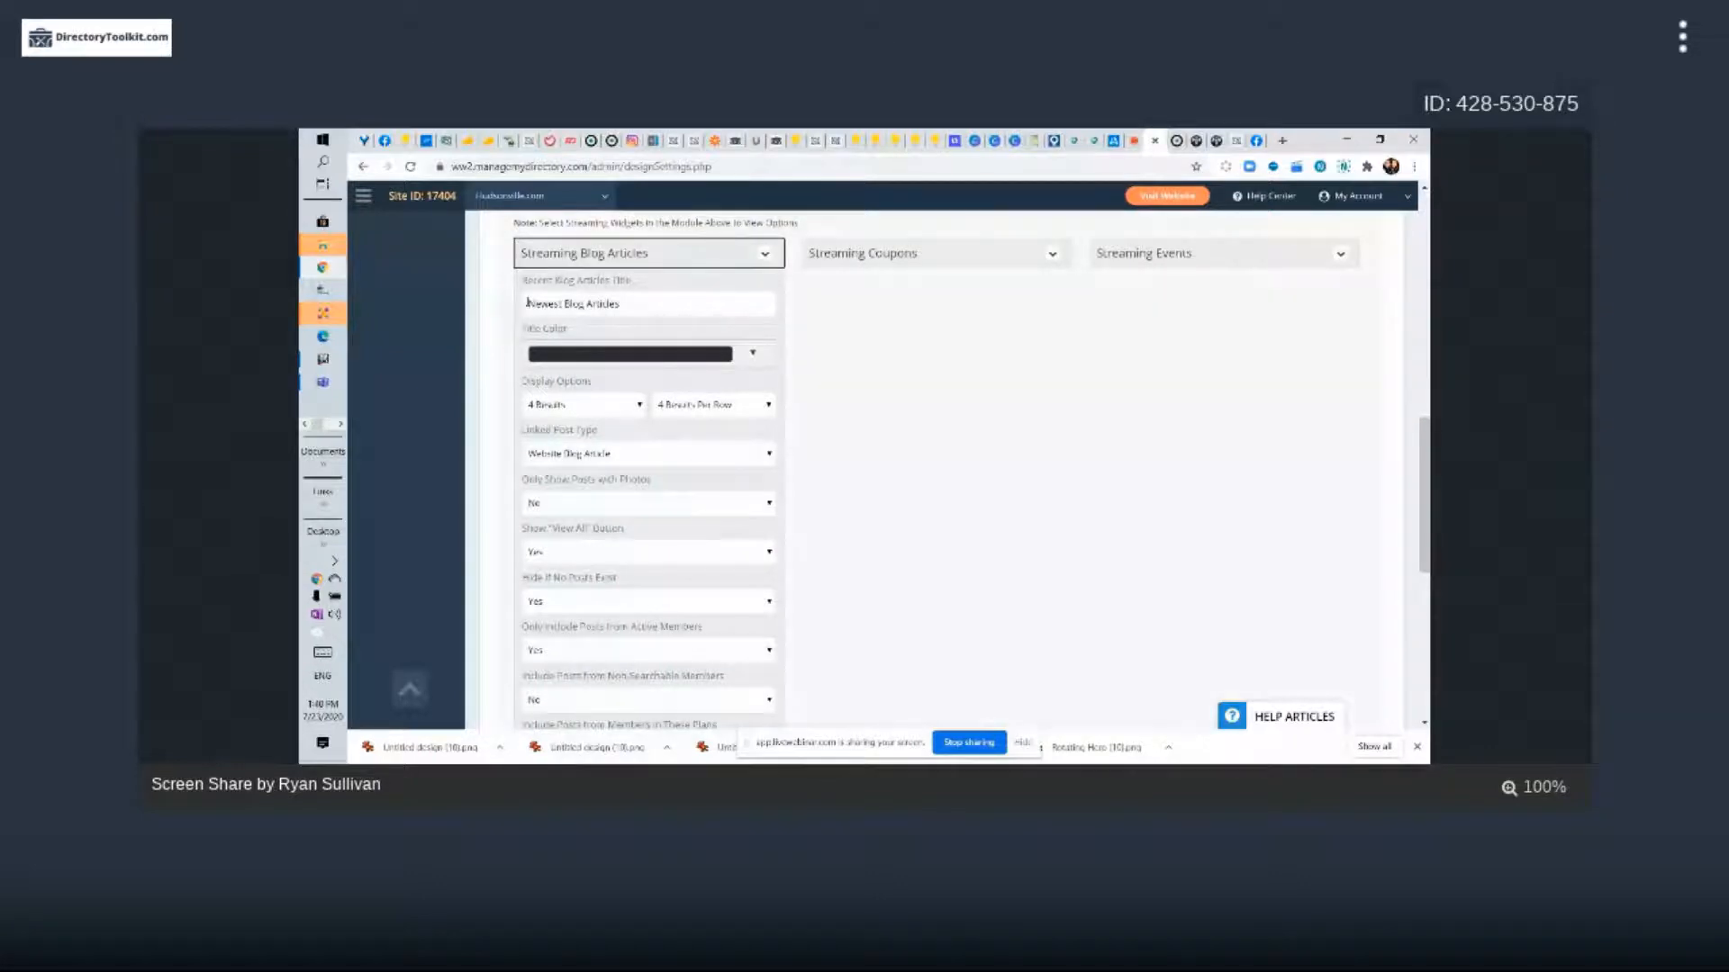
Focus the Recent Blog Articles Title and compare it with how the Business Listings section title appears on the live homepage
{"action": "left_click", "coordinate": [630, 308]}
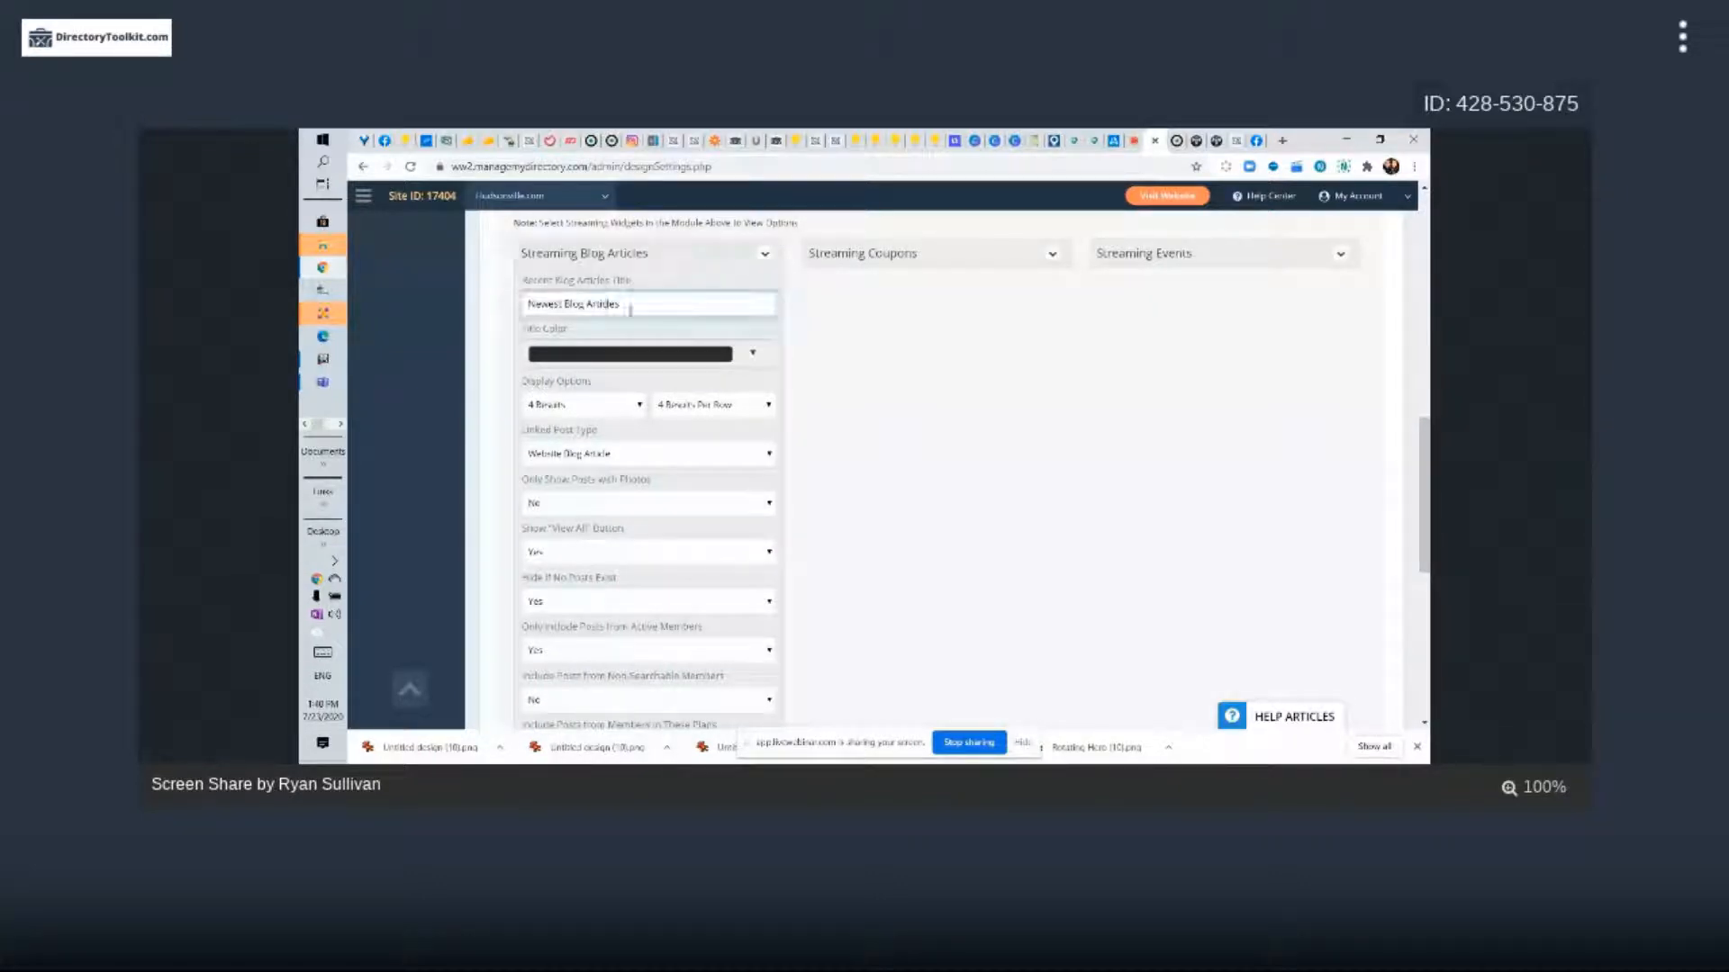
{"action": "key", "text": "ctrl+Tab"}
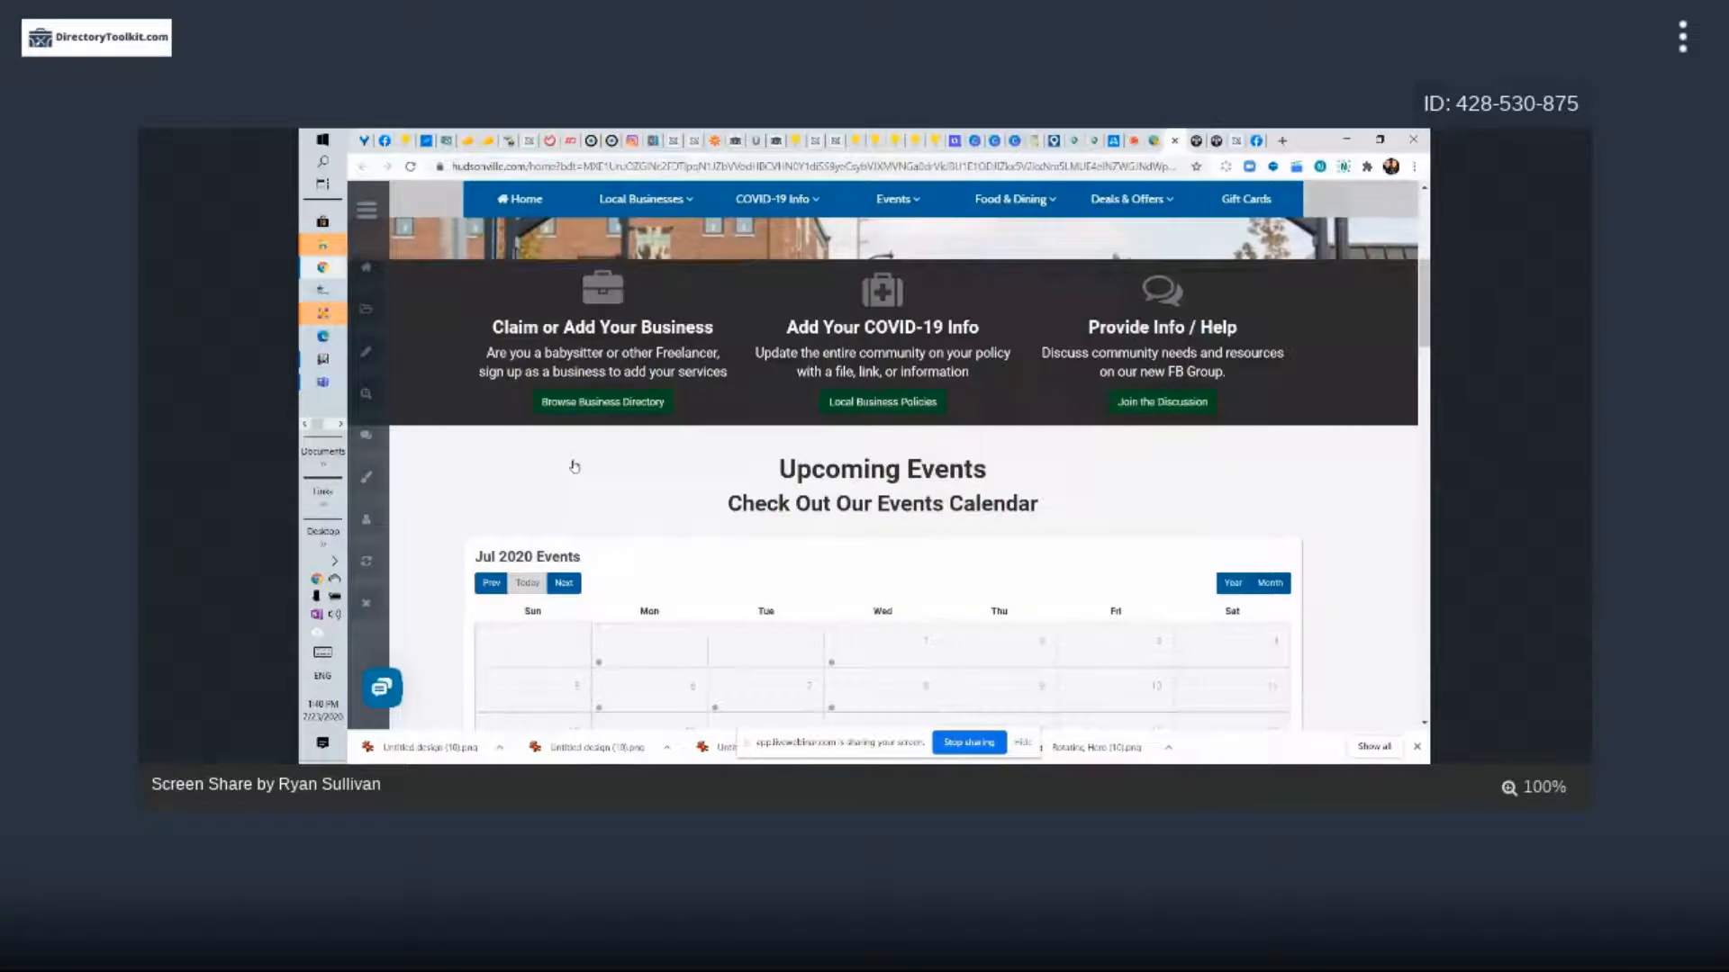
{"action": "scroll", "coordinate": [575, 466], "scroll_direction": "down", "scroll_amount": 10}
{"action": "scroll", "coordinate": [575, 467], "scroll_direction": "up", "scroll_amount": 2}
{"action": "left_click_drag", "start_coordinate": [478, 402], "coordinate": [669, 398]}
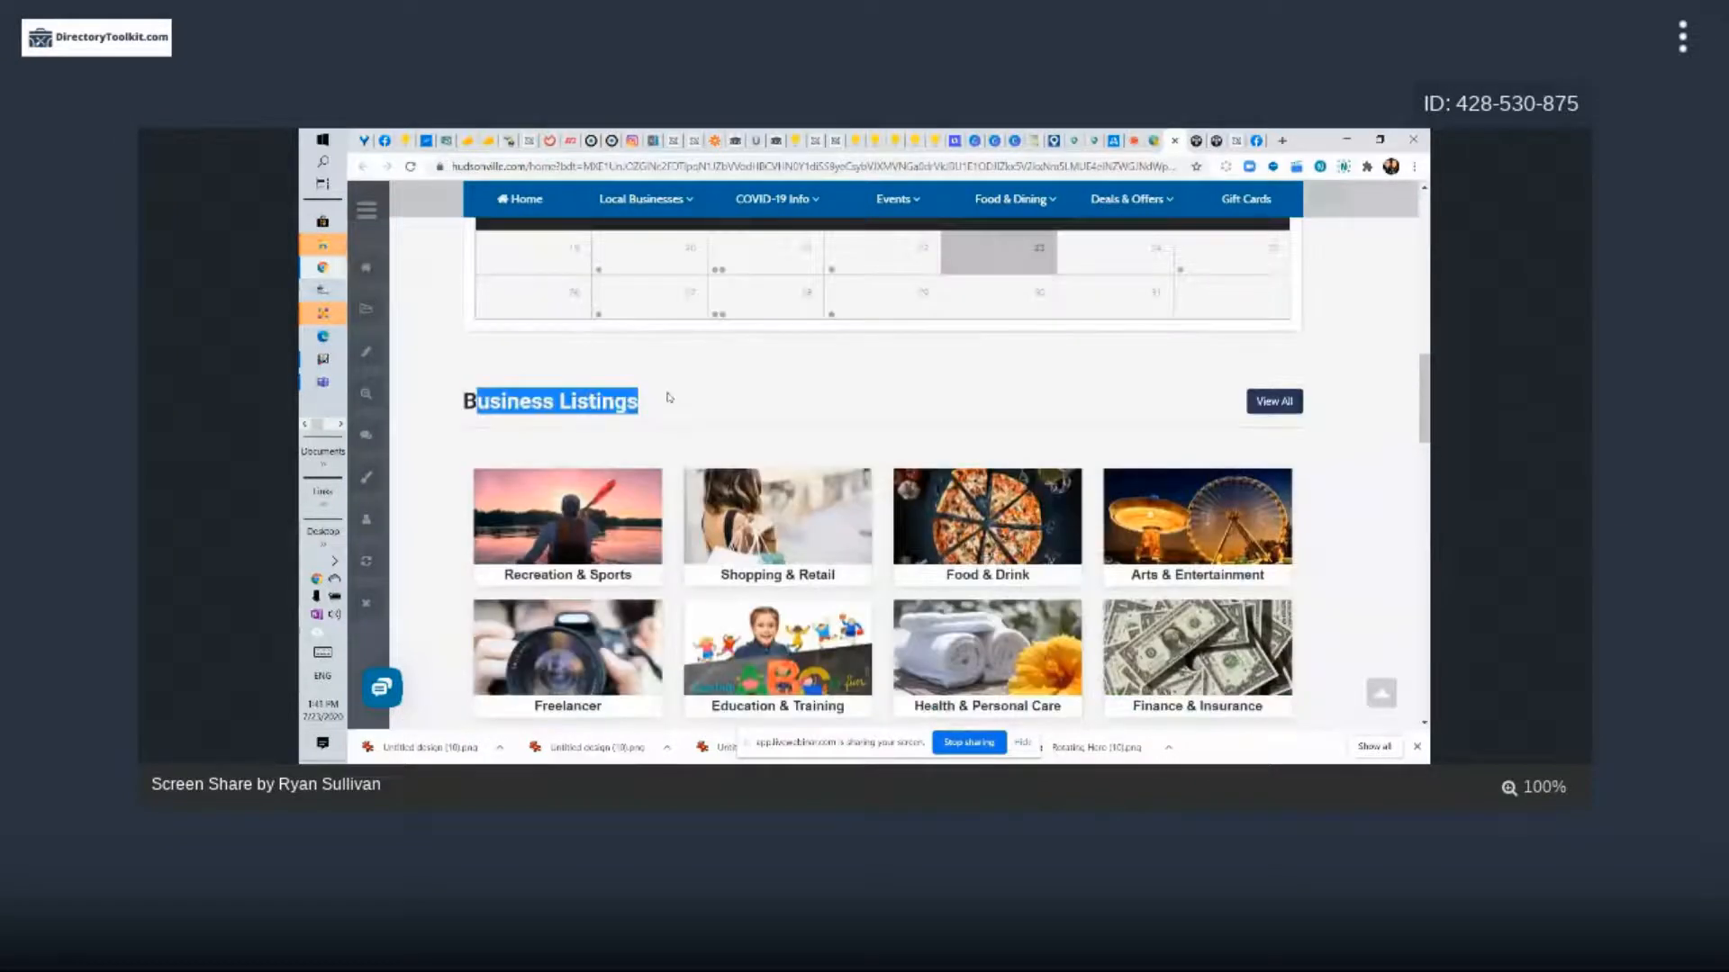
{"action": "scroll", "coordinate": [669, 398], "scroll_direction": "down", "scroll_amount": 1}
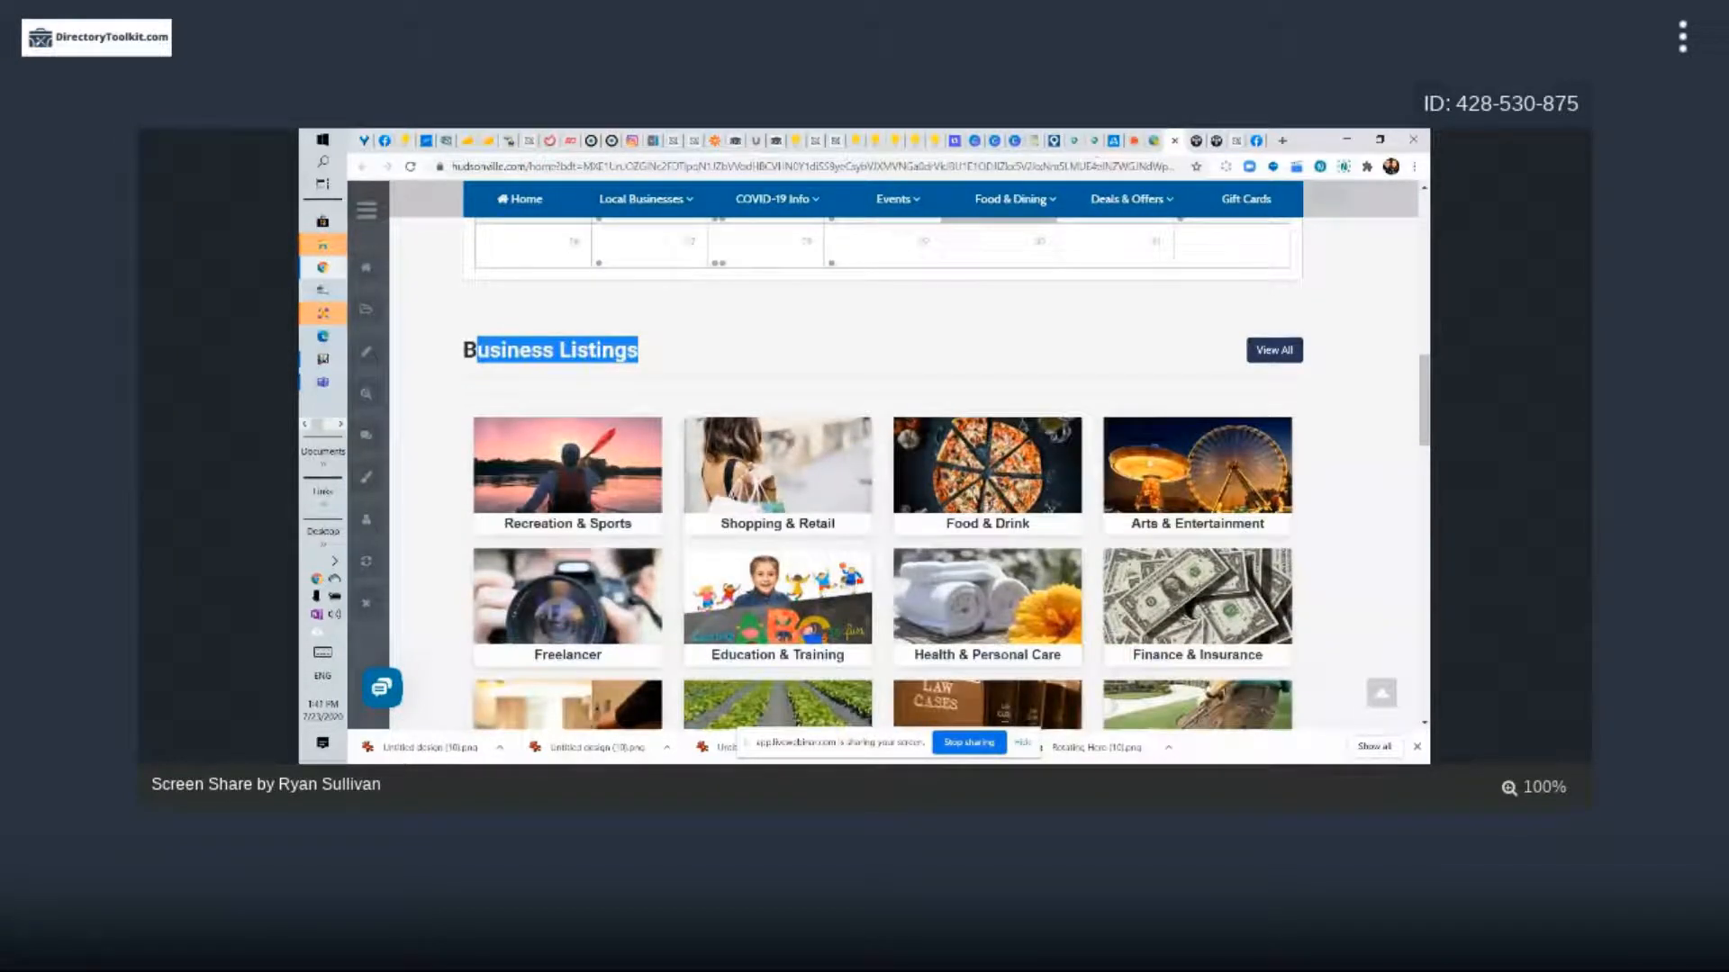
Return to the design settings and view the results-per-row choices under Display Options for Streaming Blog Articles
{"action": "key", "text": "ctrl+shift+Tab"}
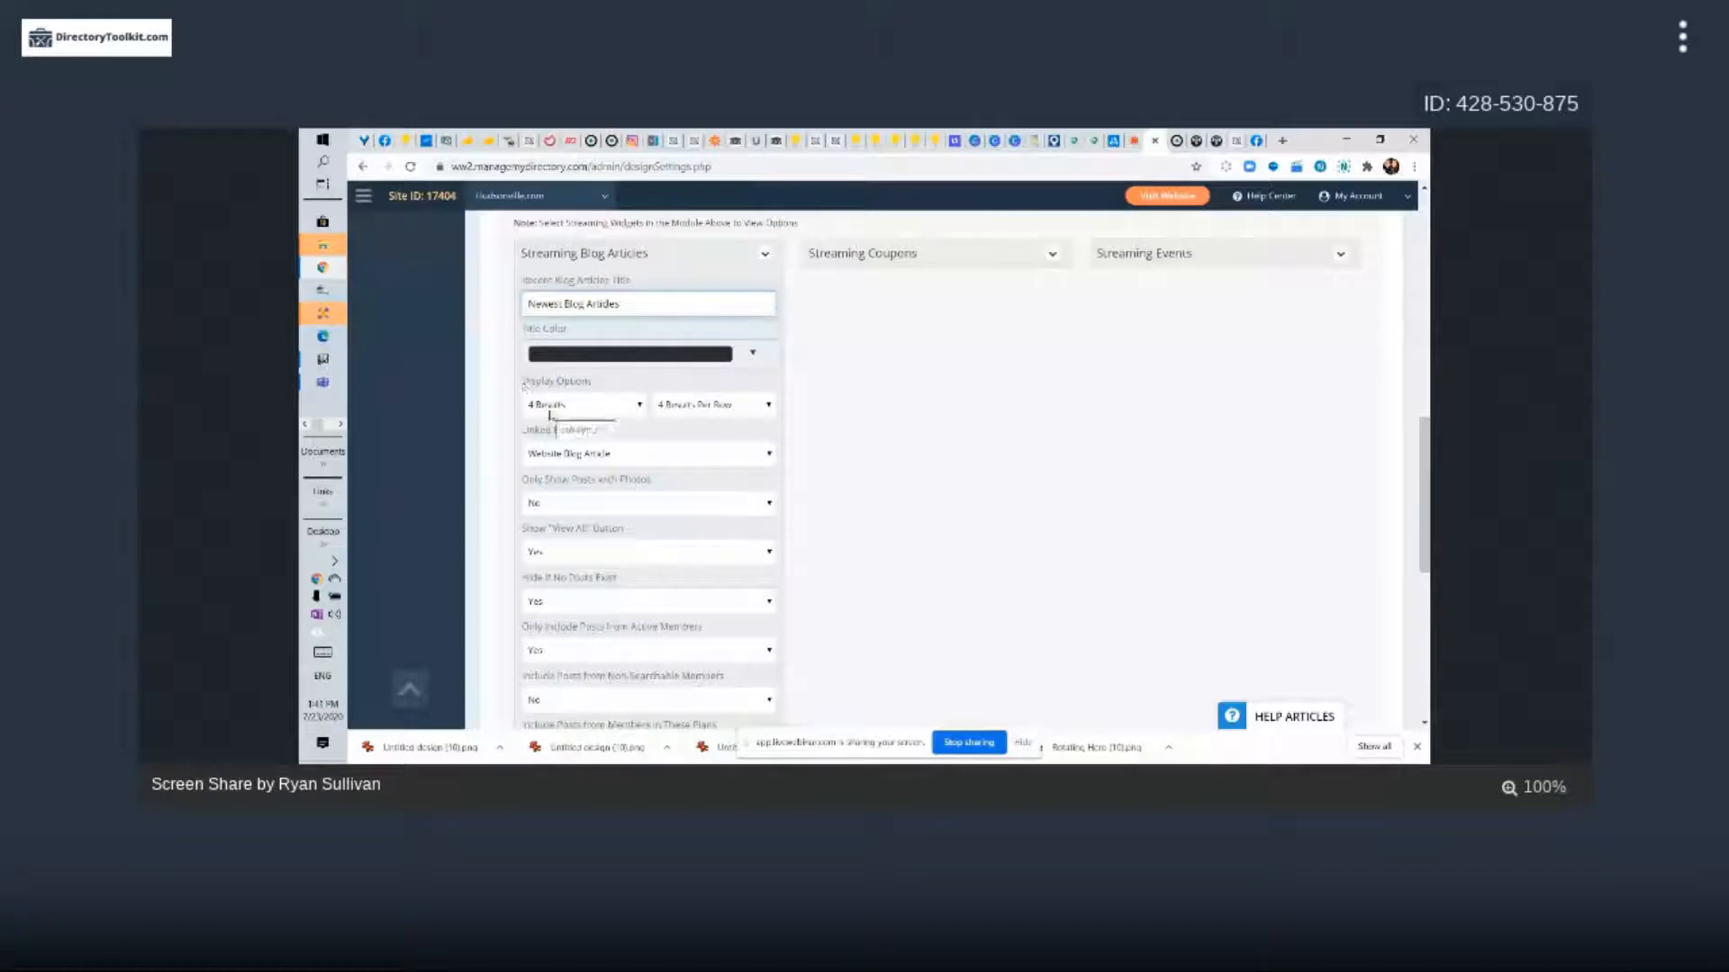
{"action": "left_click", "coordinate": [692, 406]}
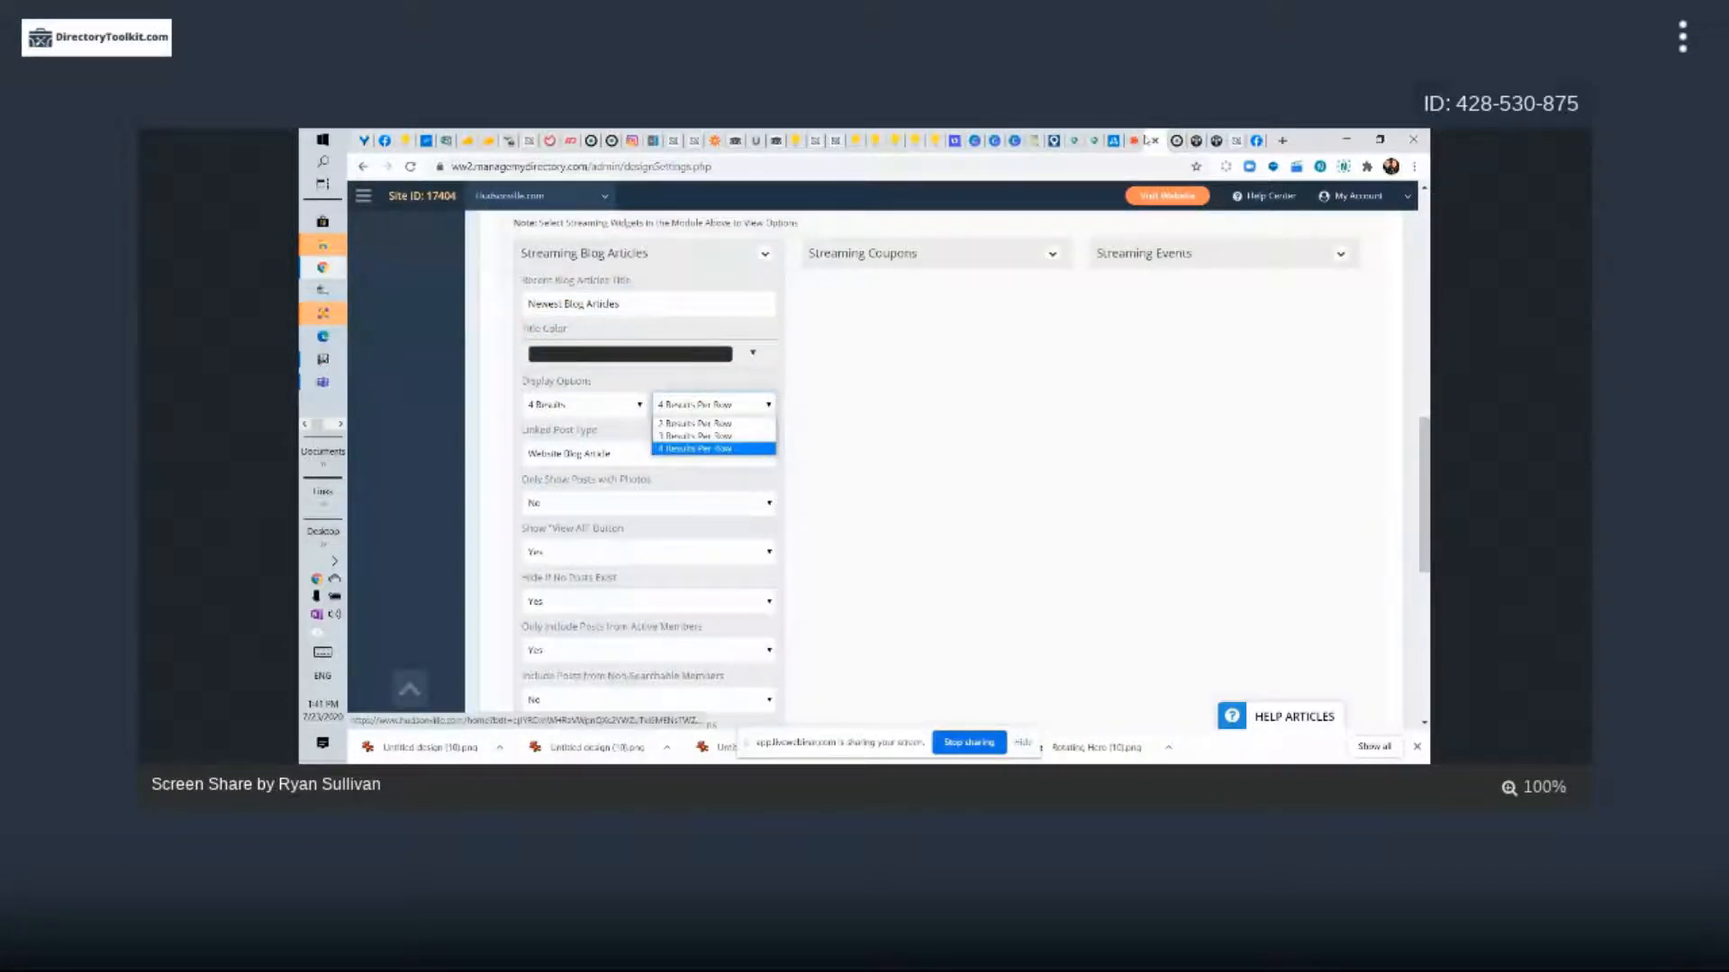
{"action": "key", "text": "alt+Tab"}
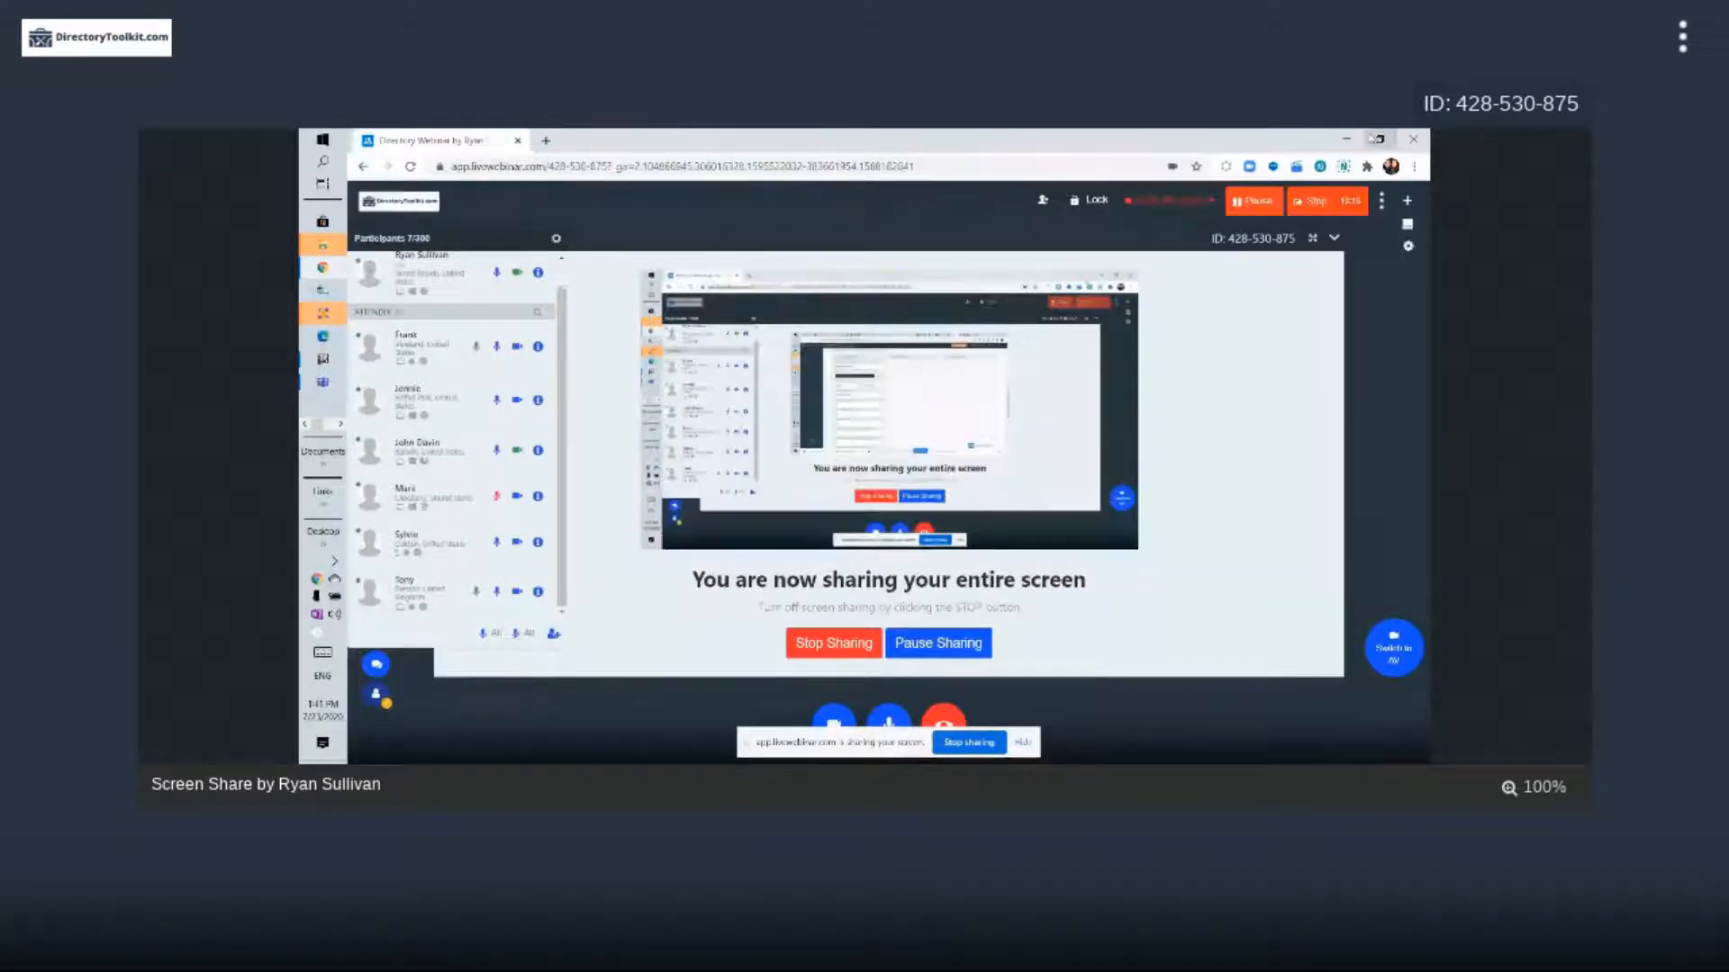
{"action": "key", "text": "alt+Tab"}
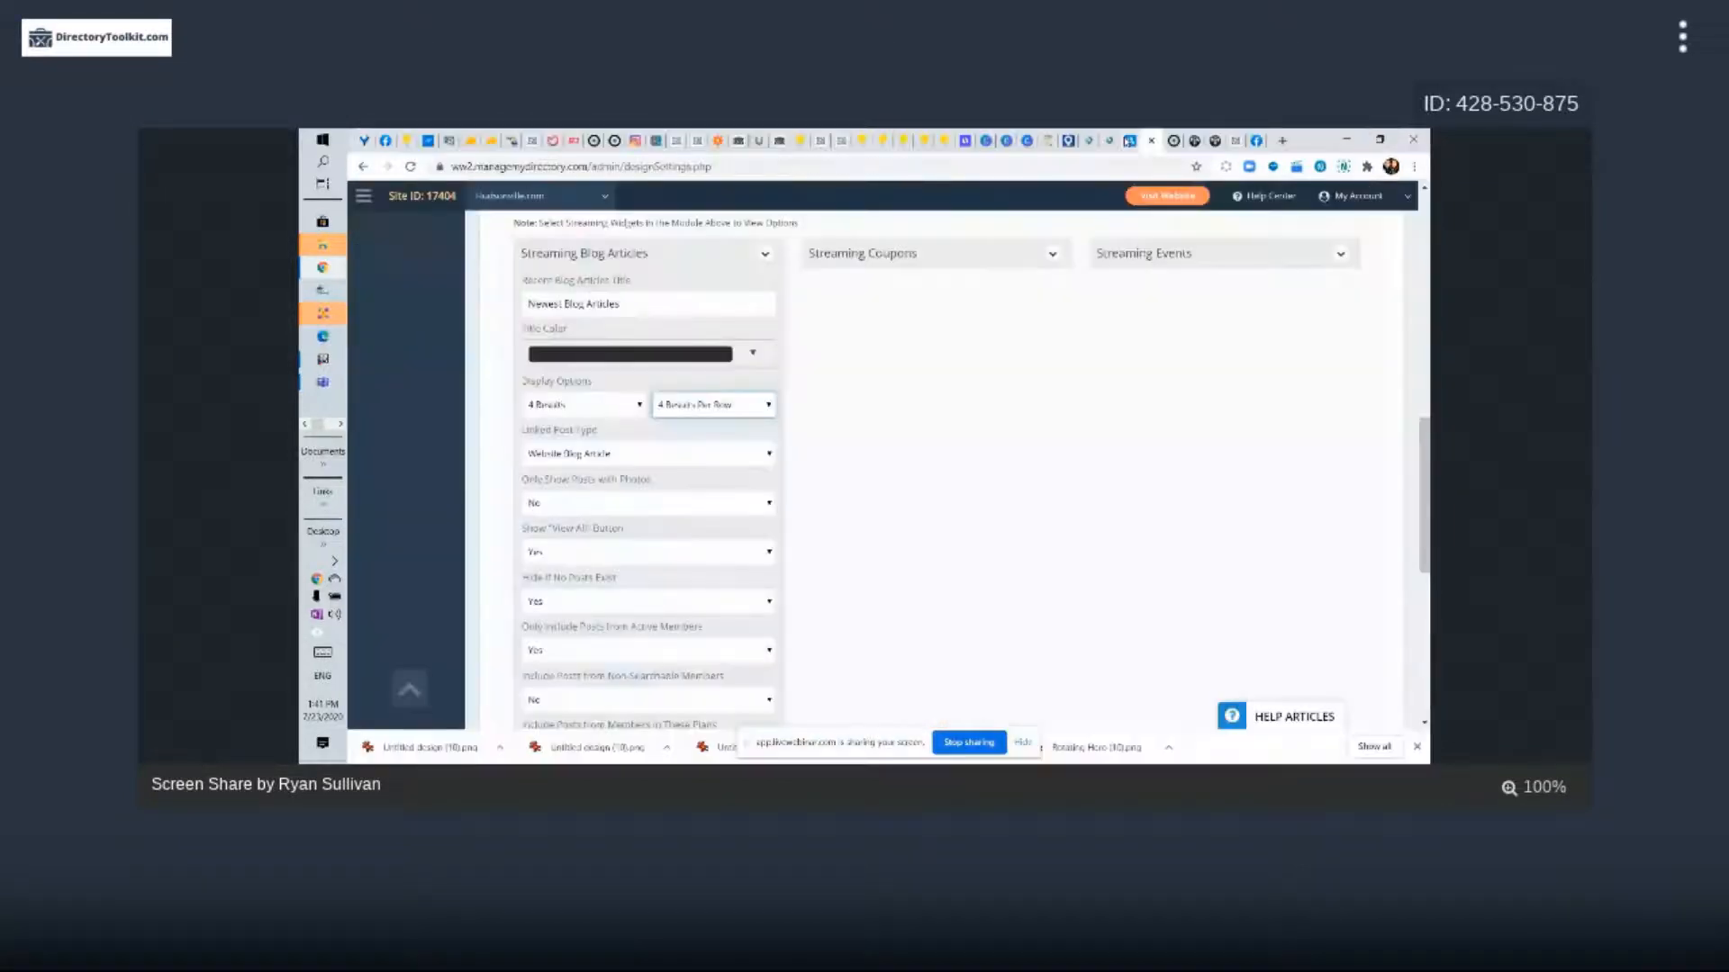
Examine how the gift card, coupon and event rows are laid out on the live homepage
{"action": "left_click", "coordinate": [1173, 141]}
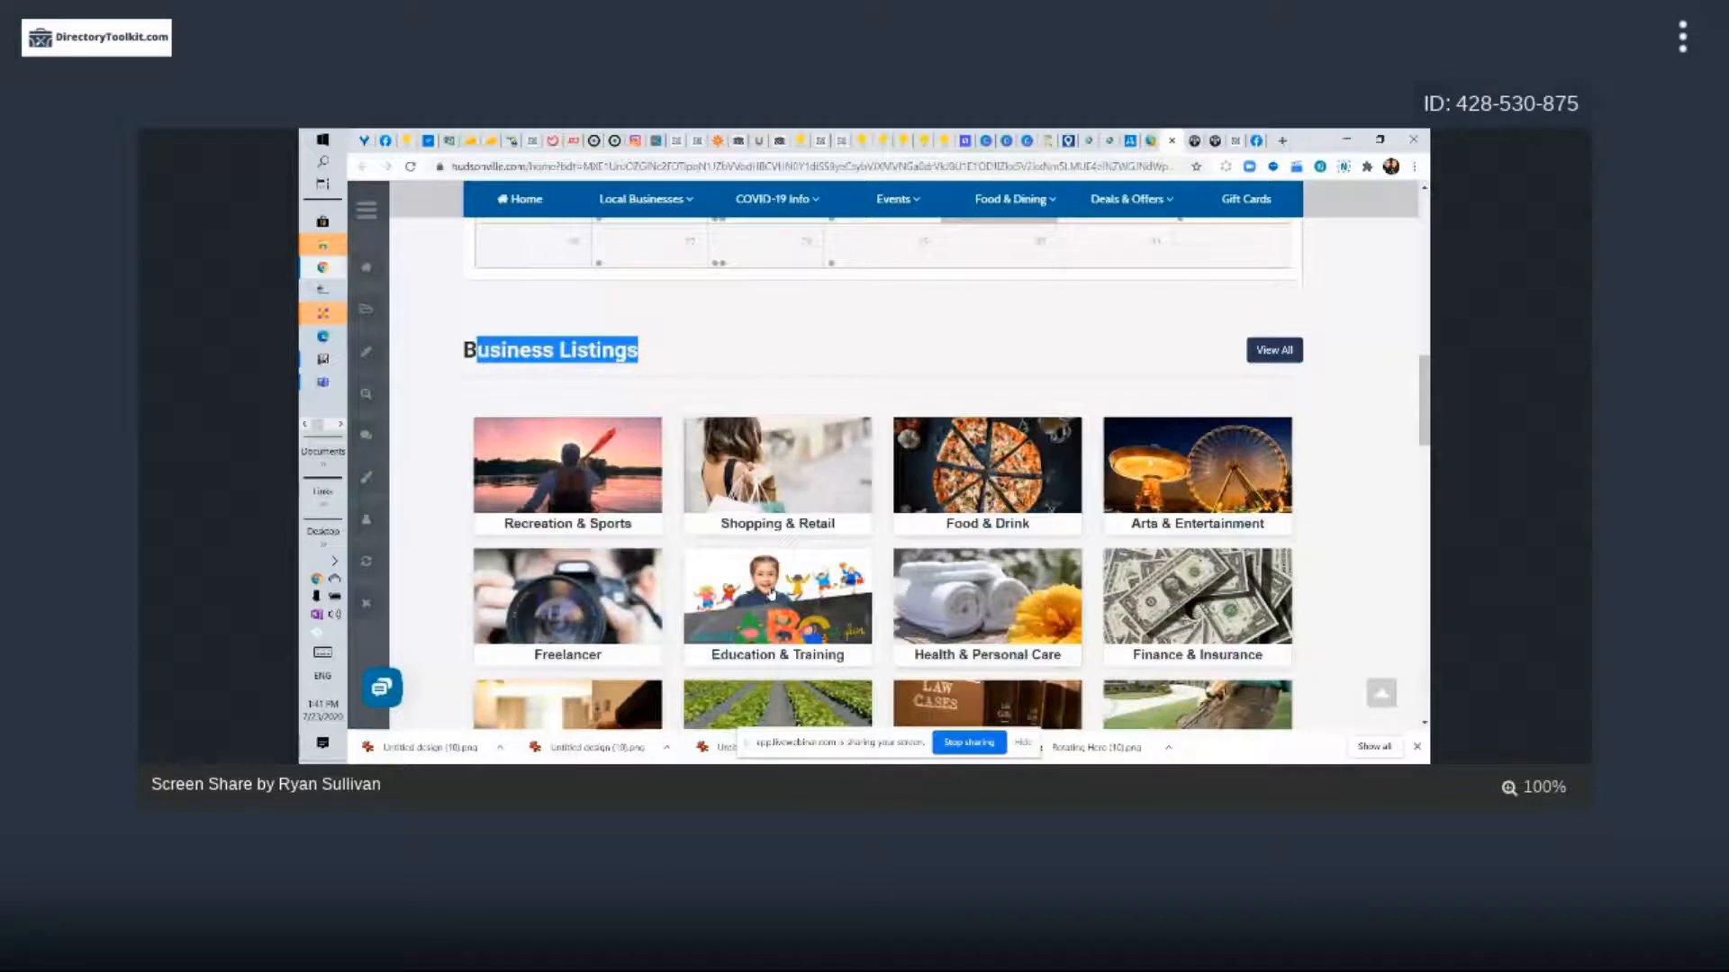
{"action": "scroll", "coordinate": [741, 490], "scroll_direction": "down", "scroll_amount": 15}
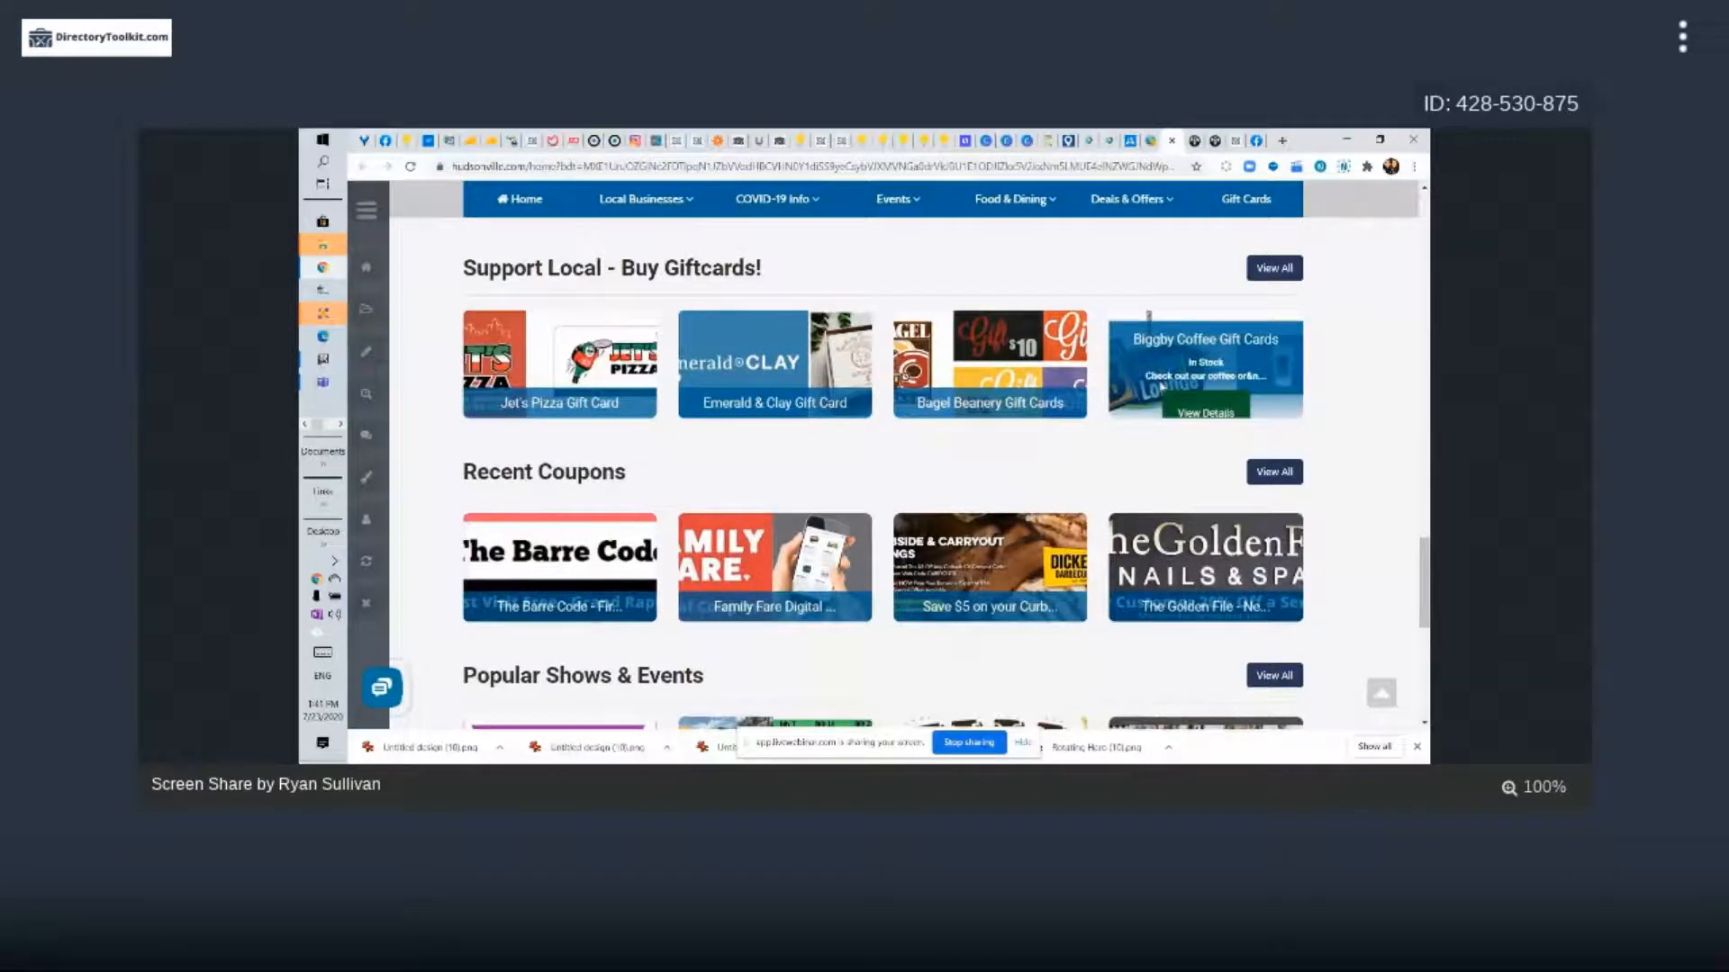
{"action": "scroll", "coordinate": [481, 503], "scroll_direction": "down", "scroll_amount": 3}
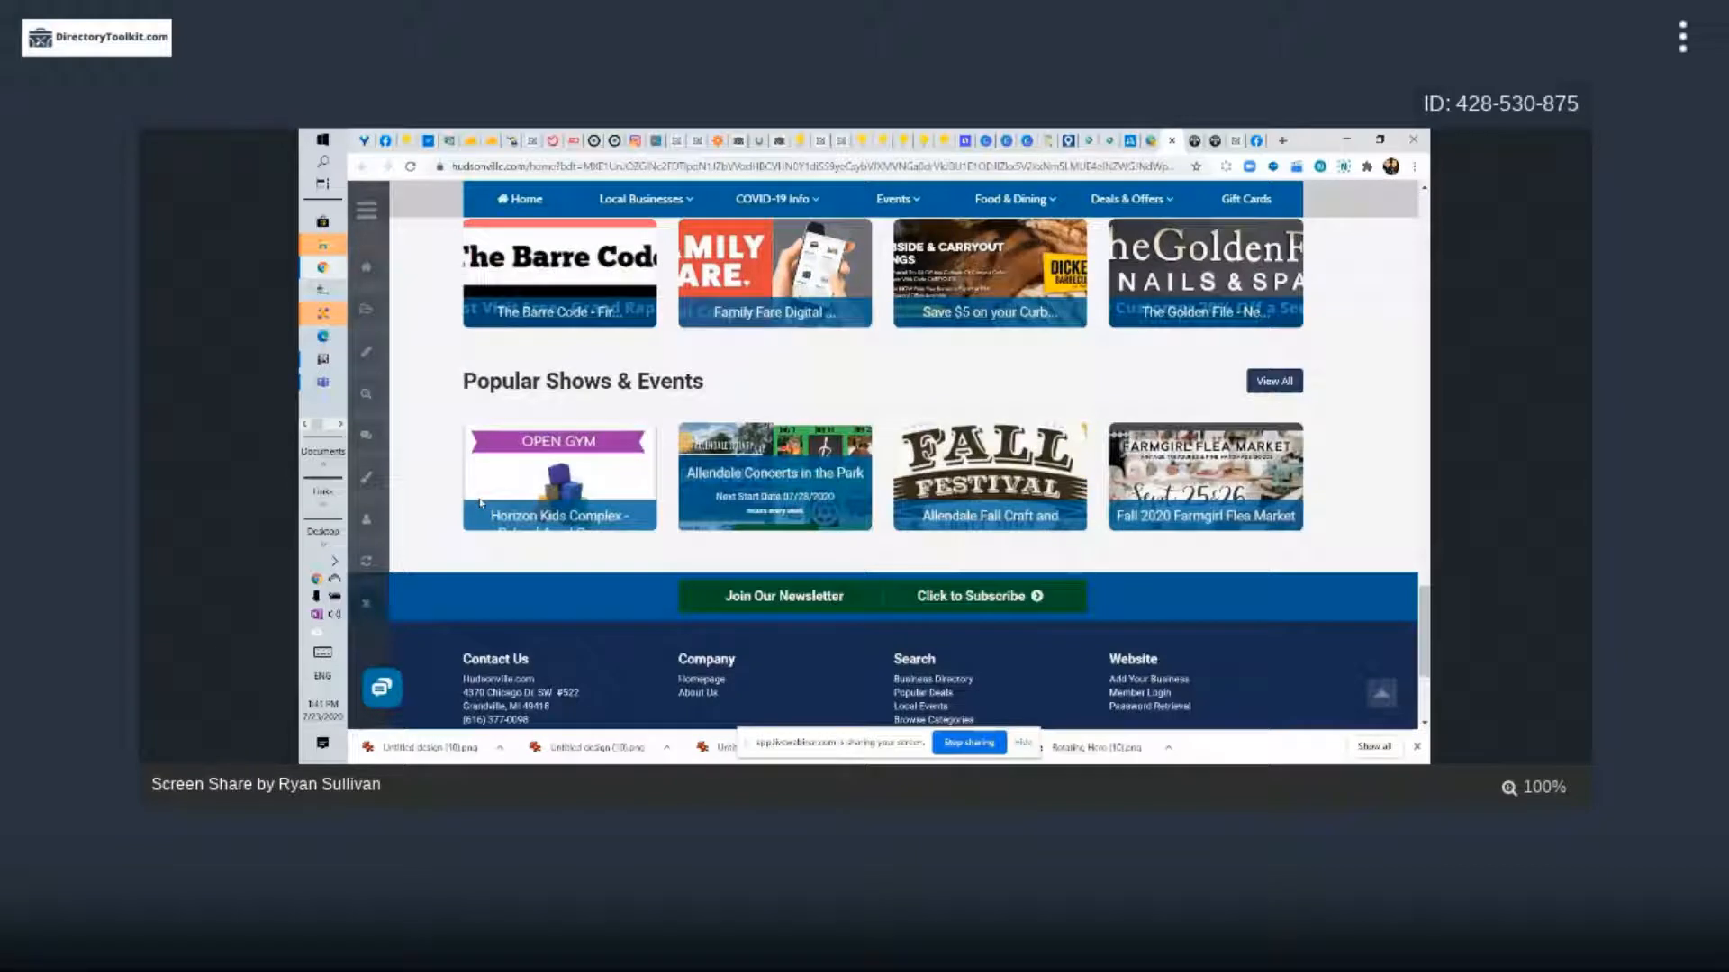
{"action": "scroll", "coordinate": [481, 503], "scroll_direction": "up", "scroll_amount": 3}
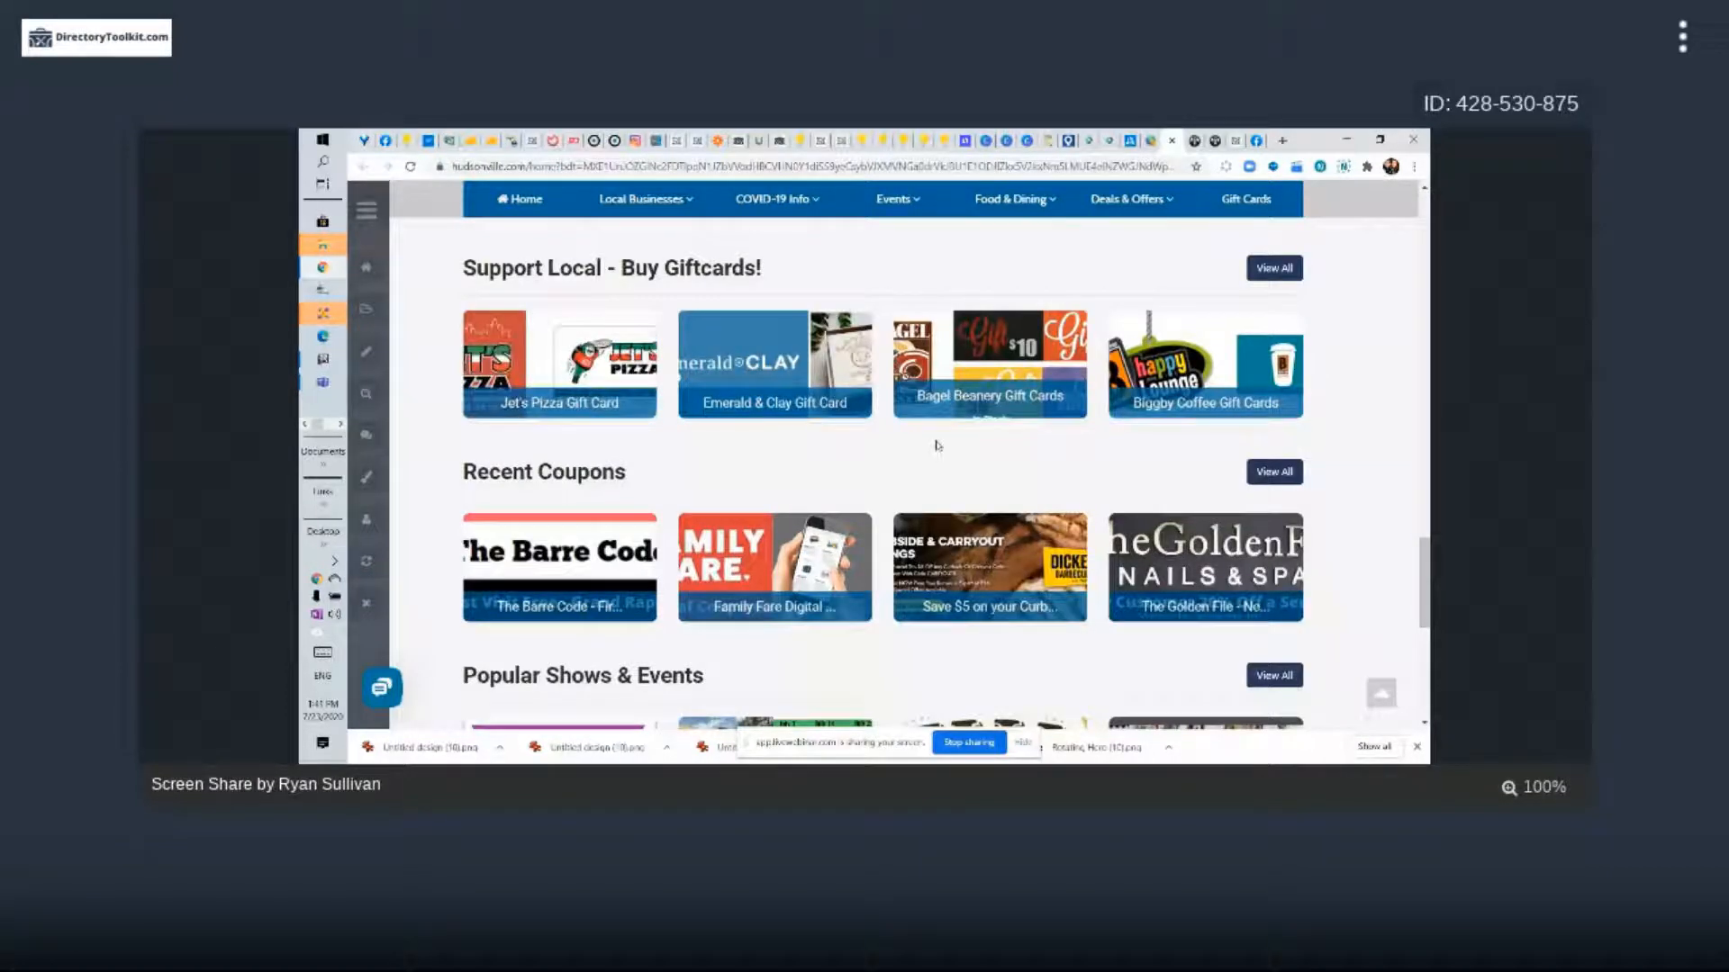
View the result count choices for Streaming Blog Articles and compare them with the rows on the live homepage
{"action": "left_click", "coordinate": [1144, 140]}
{"action": "left_click", "coordinate": [589, 413]}
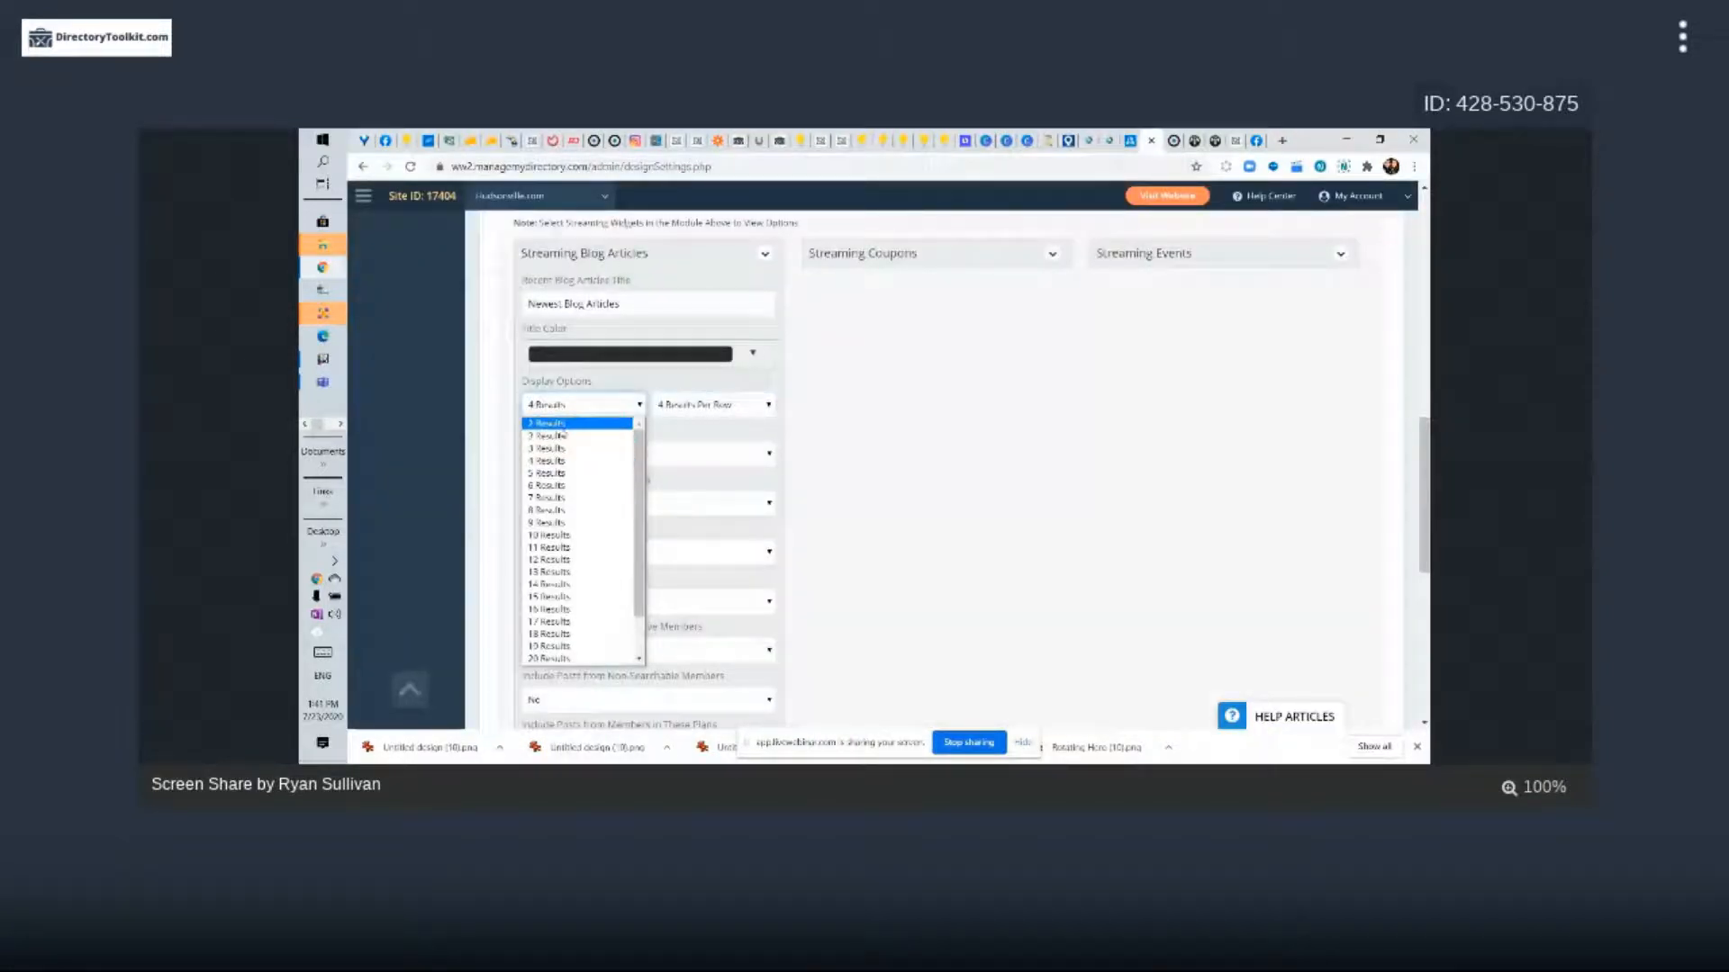
{"action": "left_click", "coordinate": [1132, 385]}
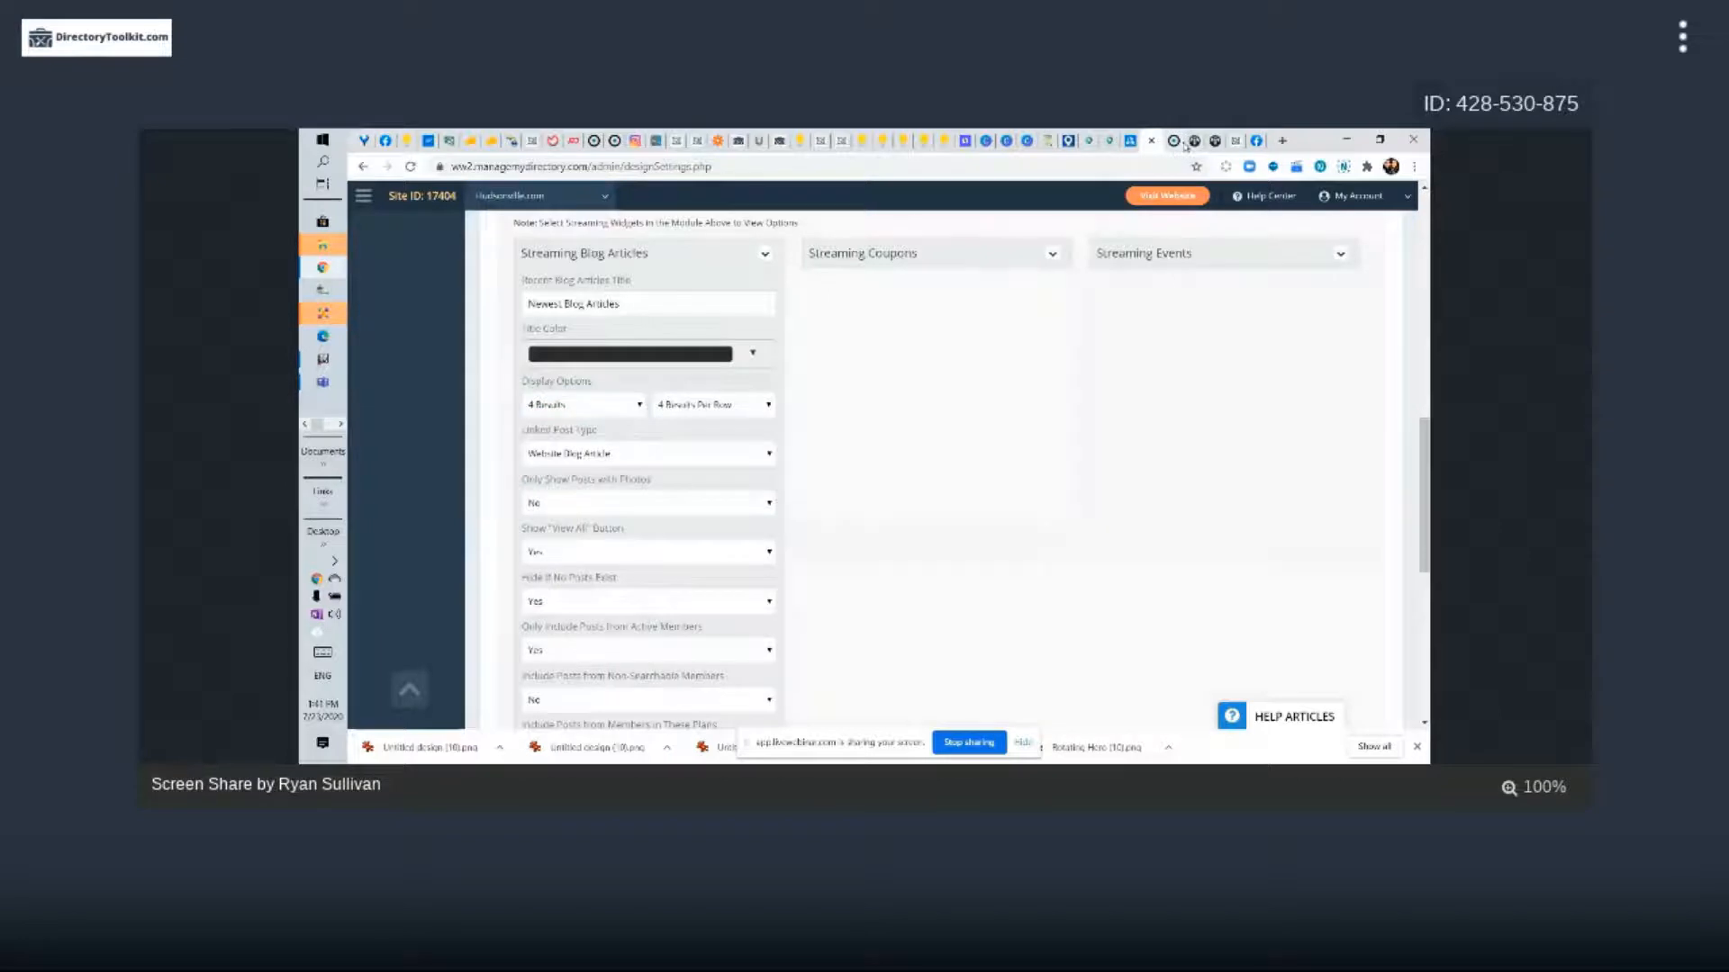
{"action": "left_click", "coordinate": [1175, 141]}
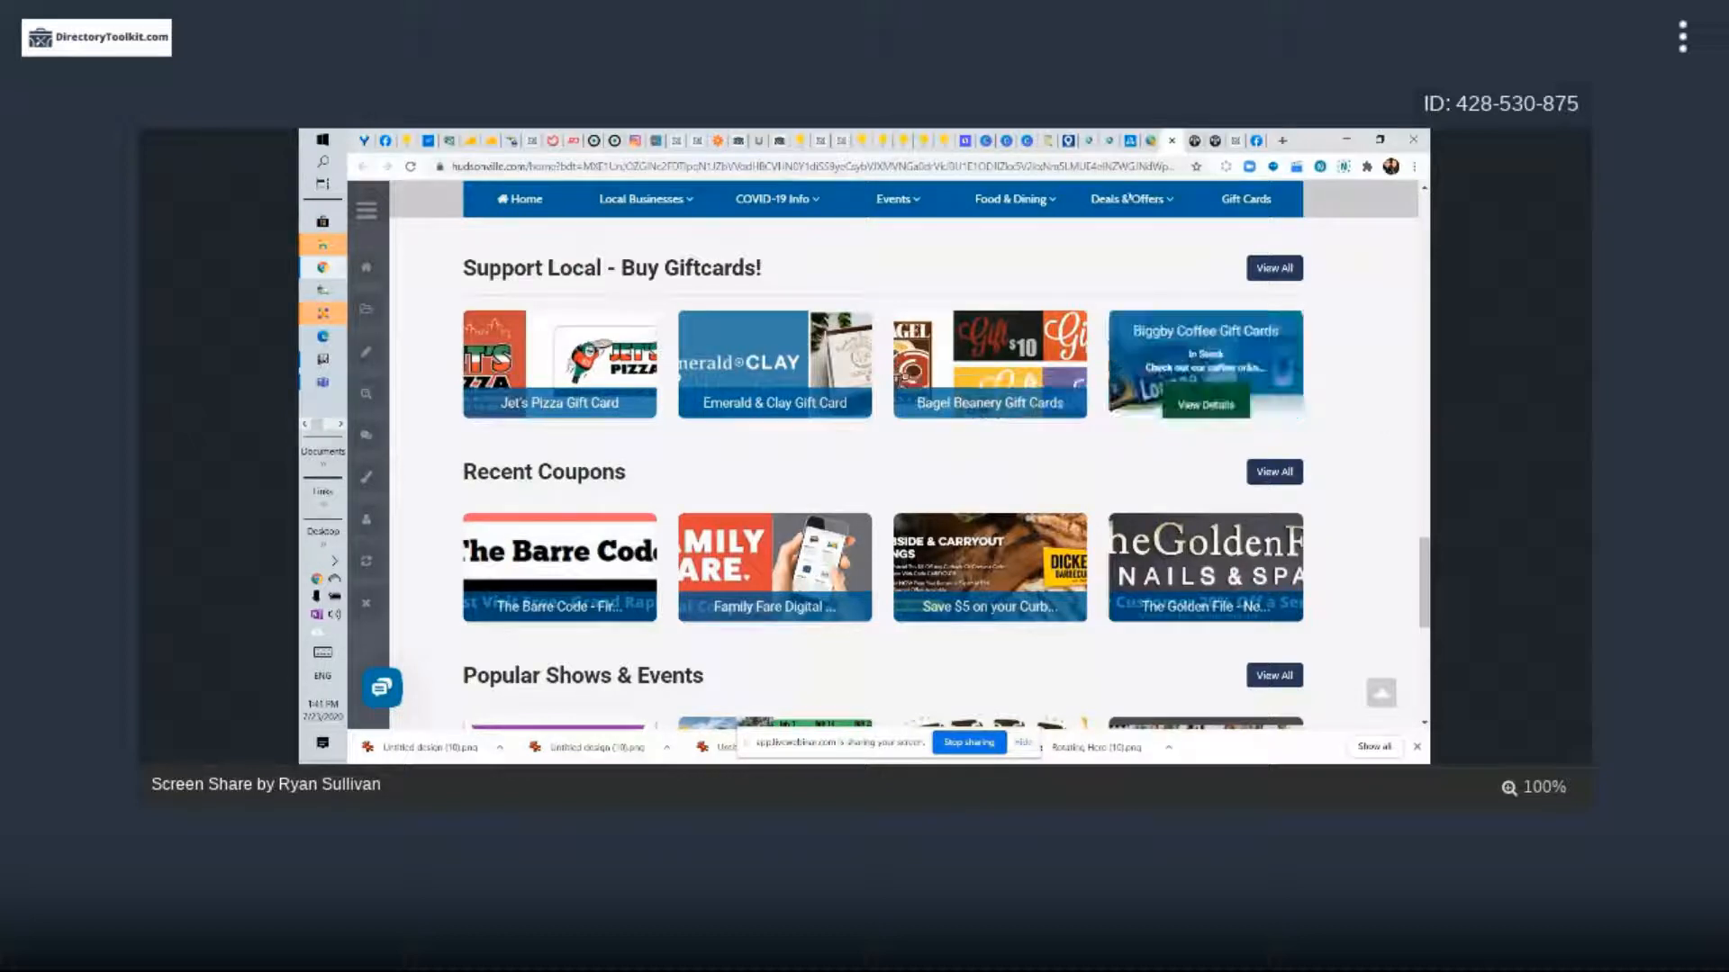
{"action": "left_click", "coordinate": [1154, 140]}
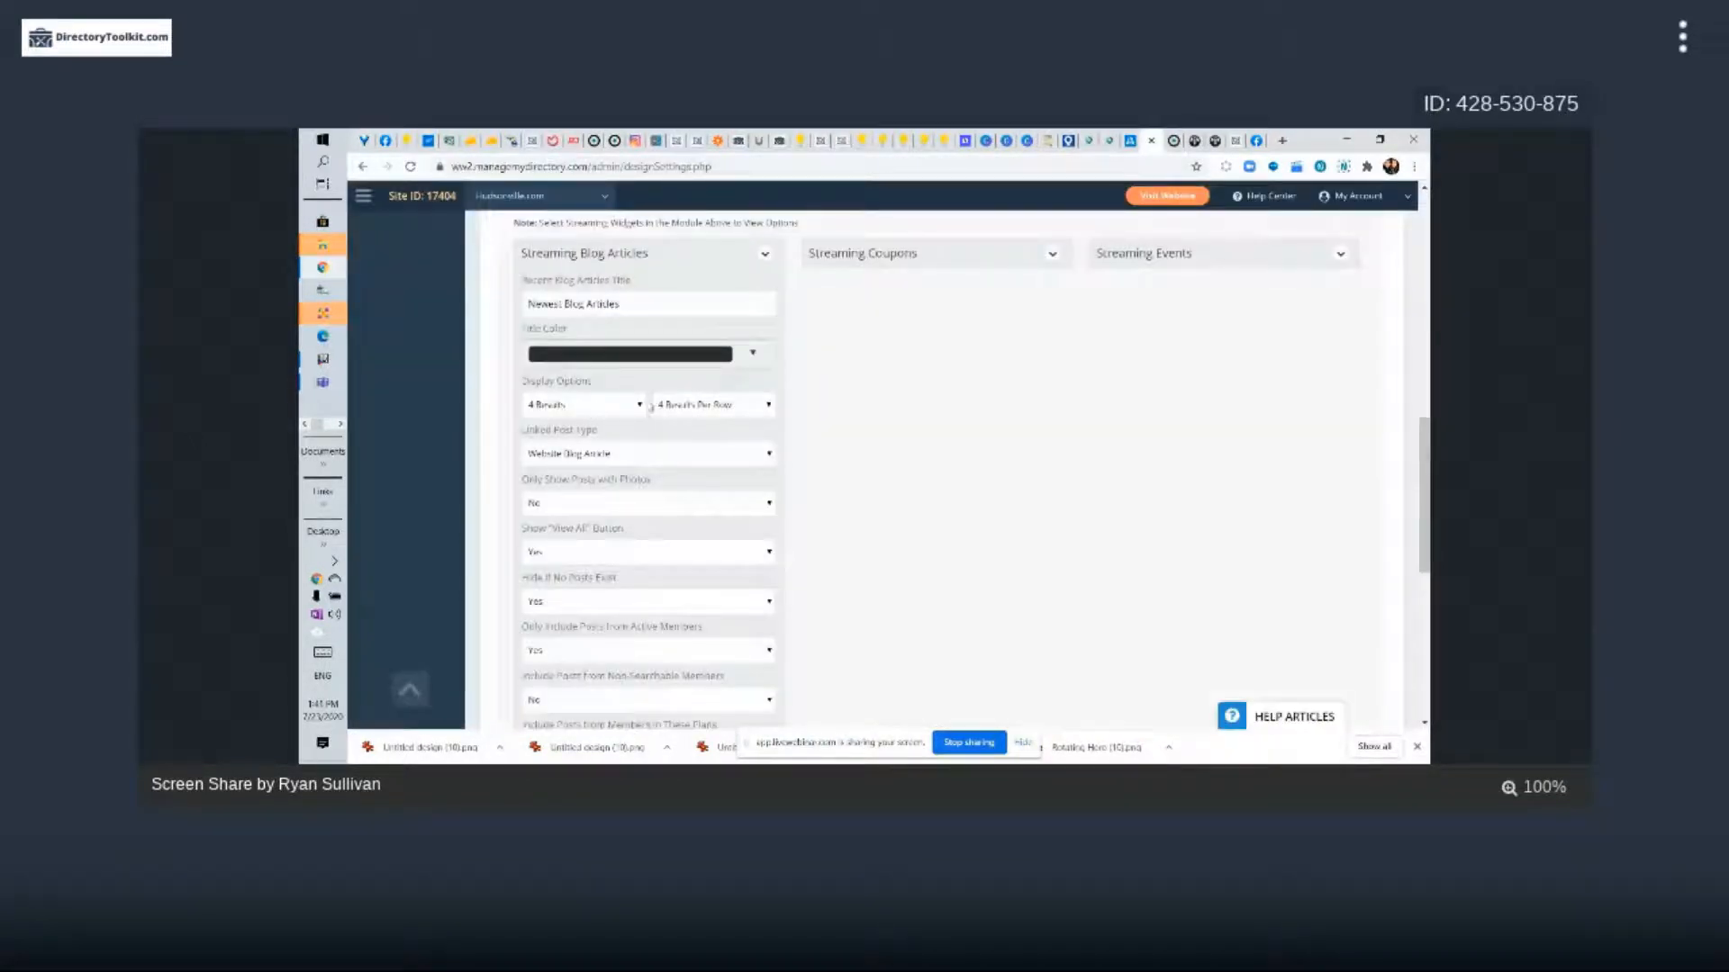
Review the Linked Post Type choices for Streaming Blog Articles, keeping Website Blog Article selected
{"action": "scroll", "coordinate": [896, 414], "scroll_direction": "down", "scroll_amount": 2}
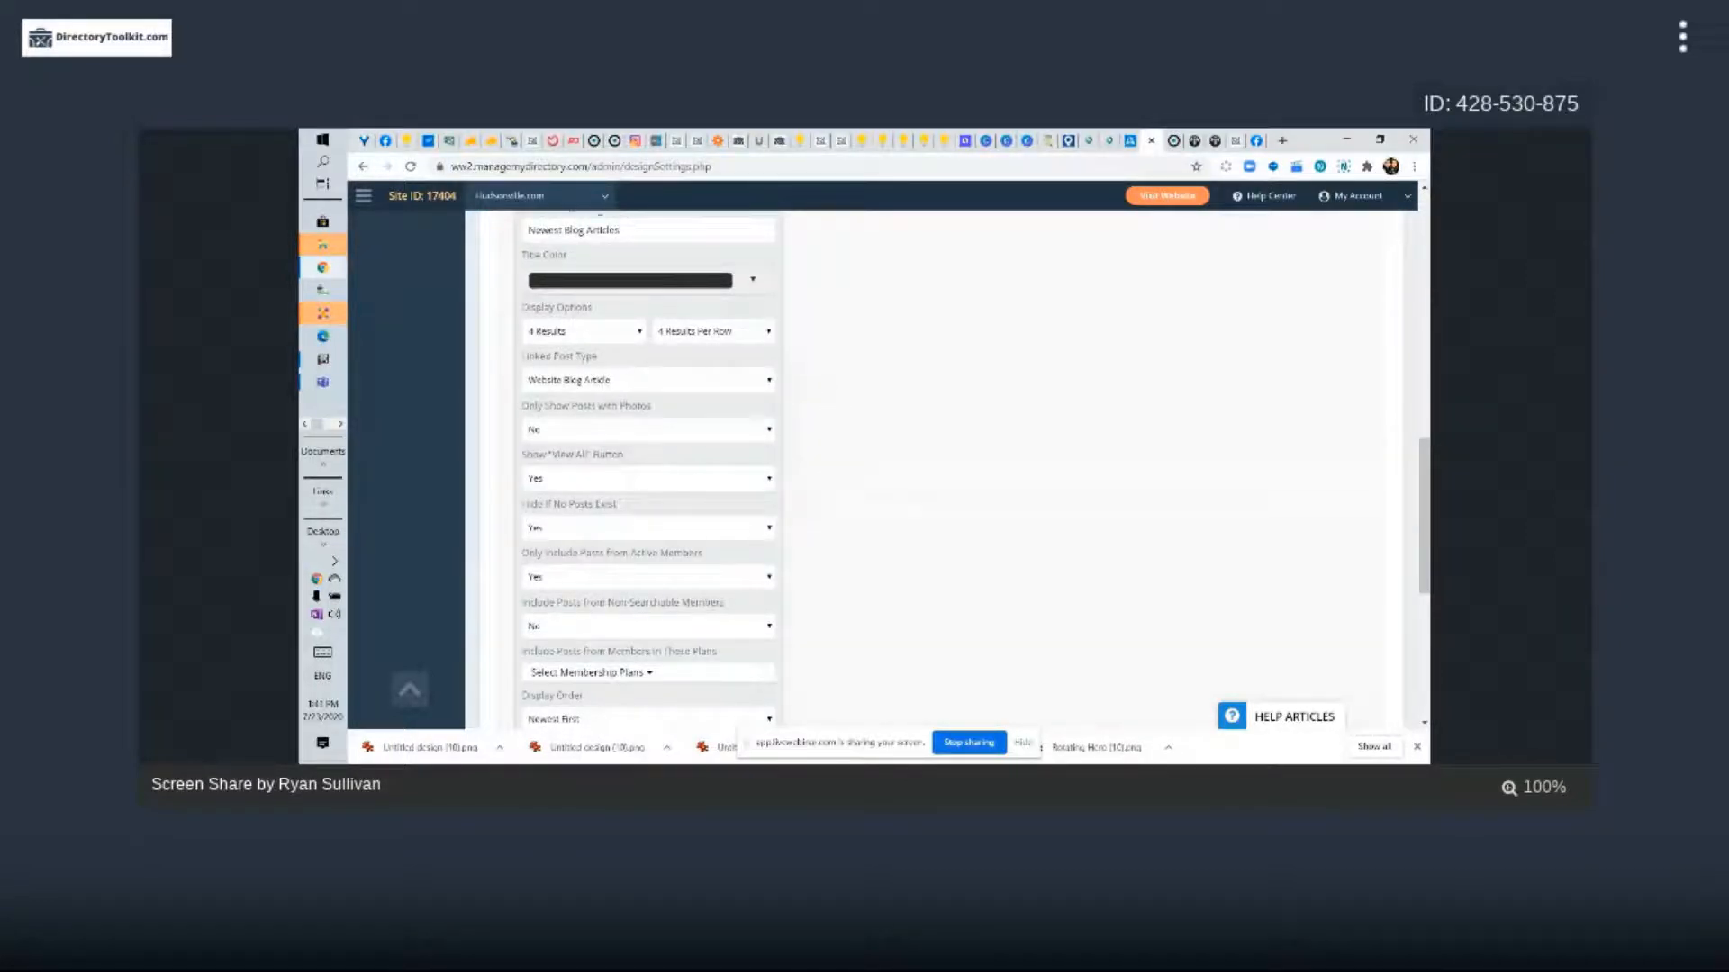
{"action": "left_click", "coordinate": [596, 383]}
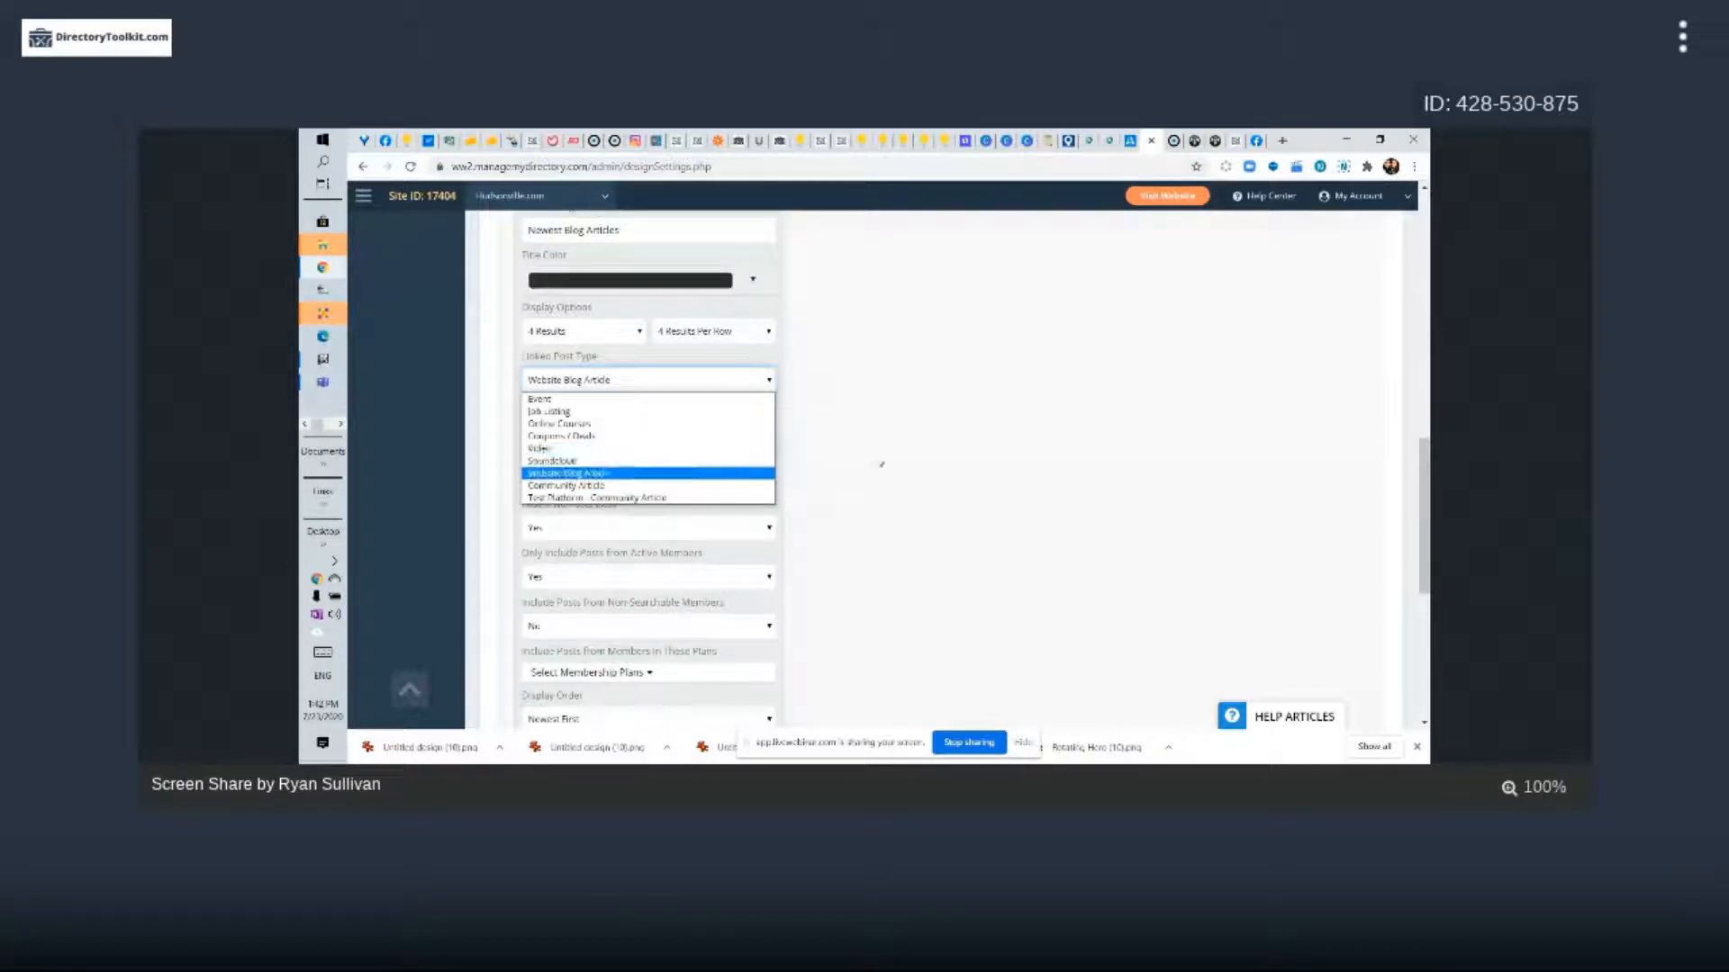
{"action": "scroll", "coordinate": [838, 391], "scroll_direction": "up", "scroll_amount": 3}
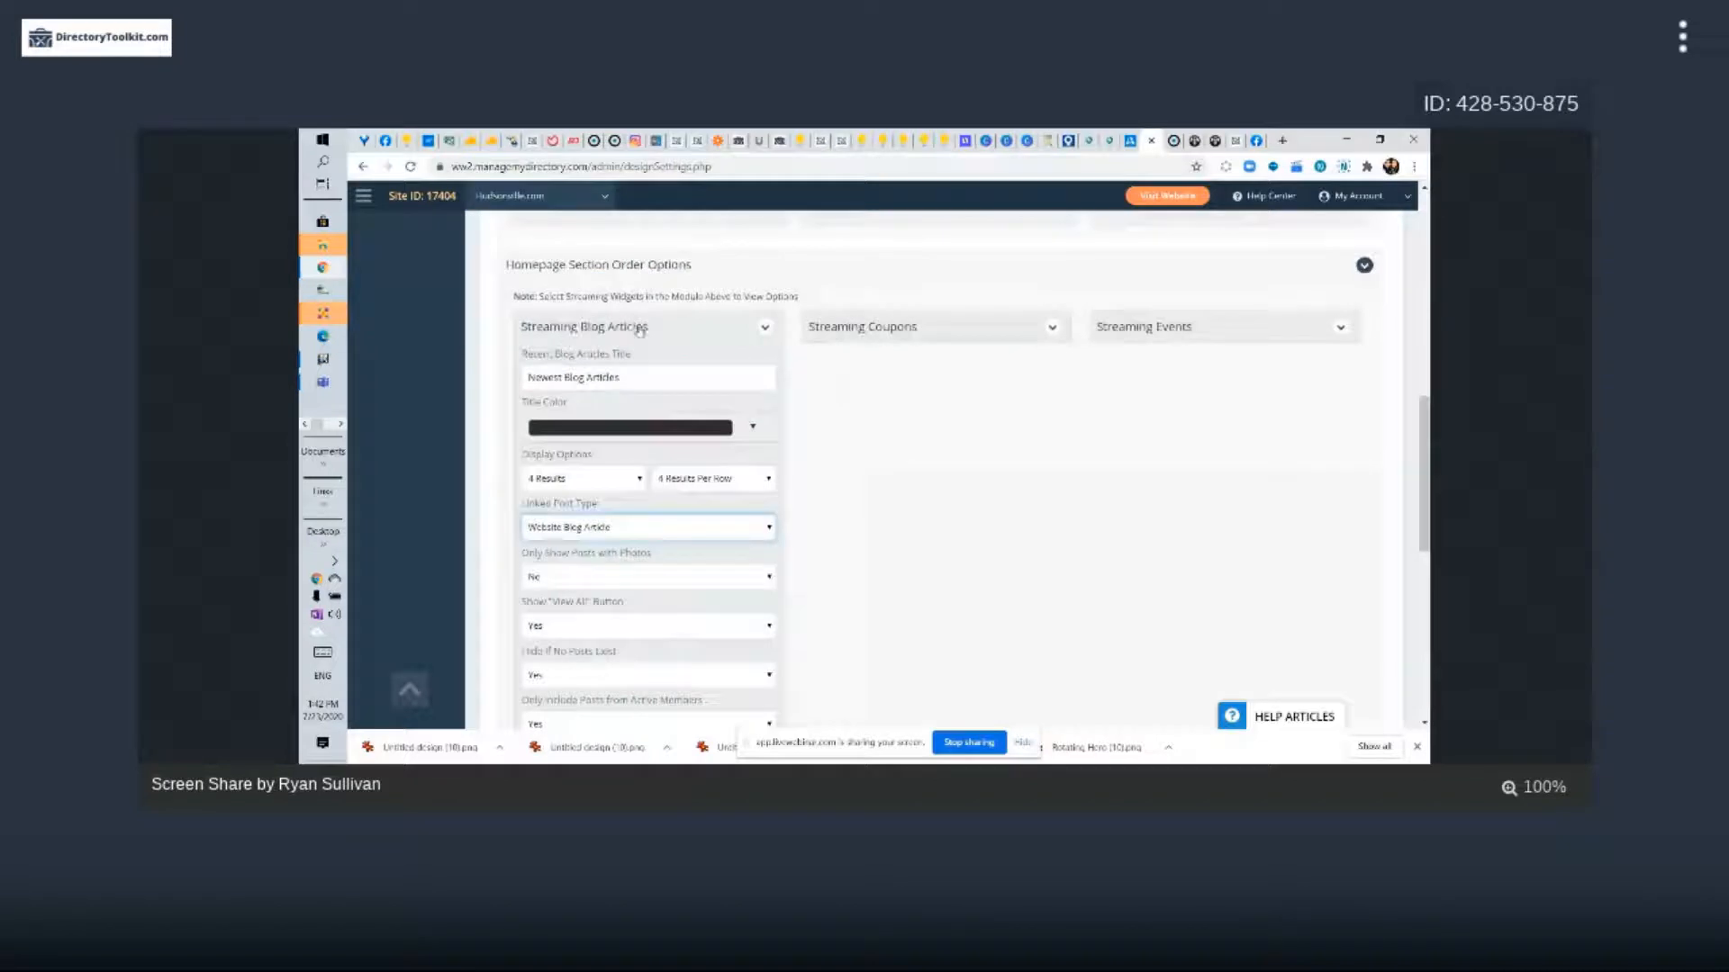
{"action": "left_click", "coordinate": [587, 529]}
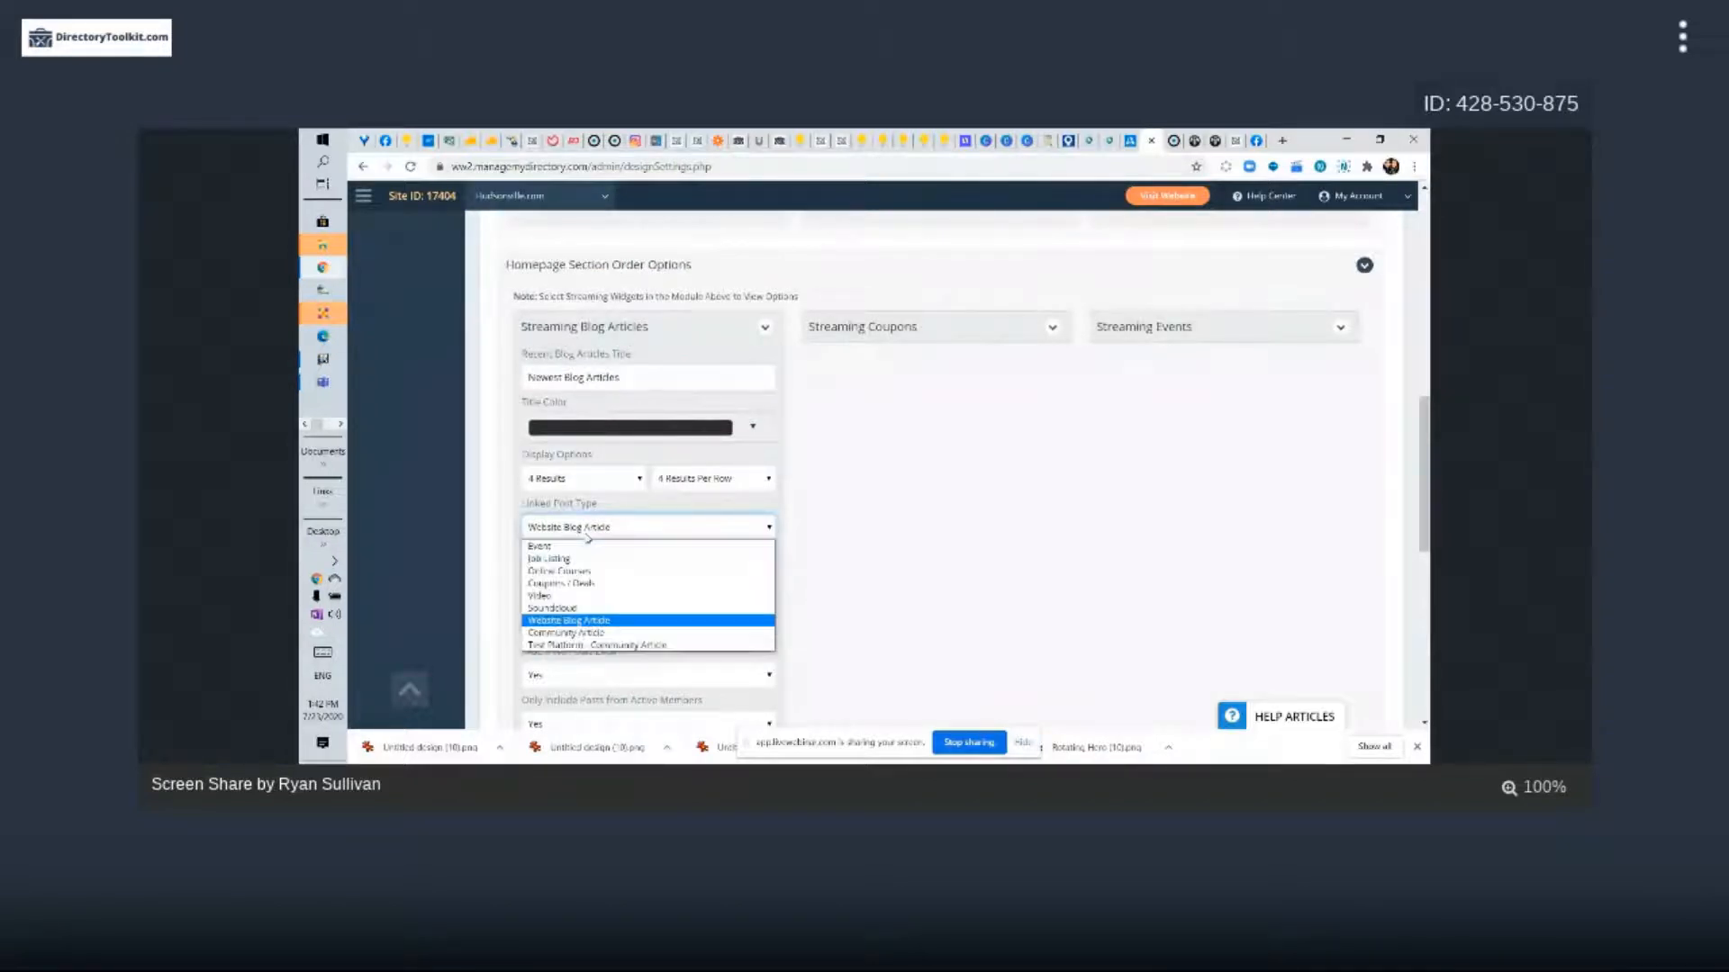
{"action": "left_click", "coordinate": [713, 621]}
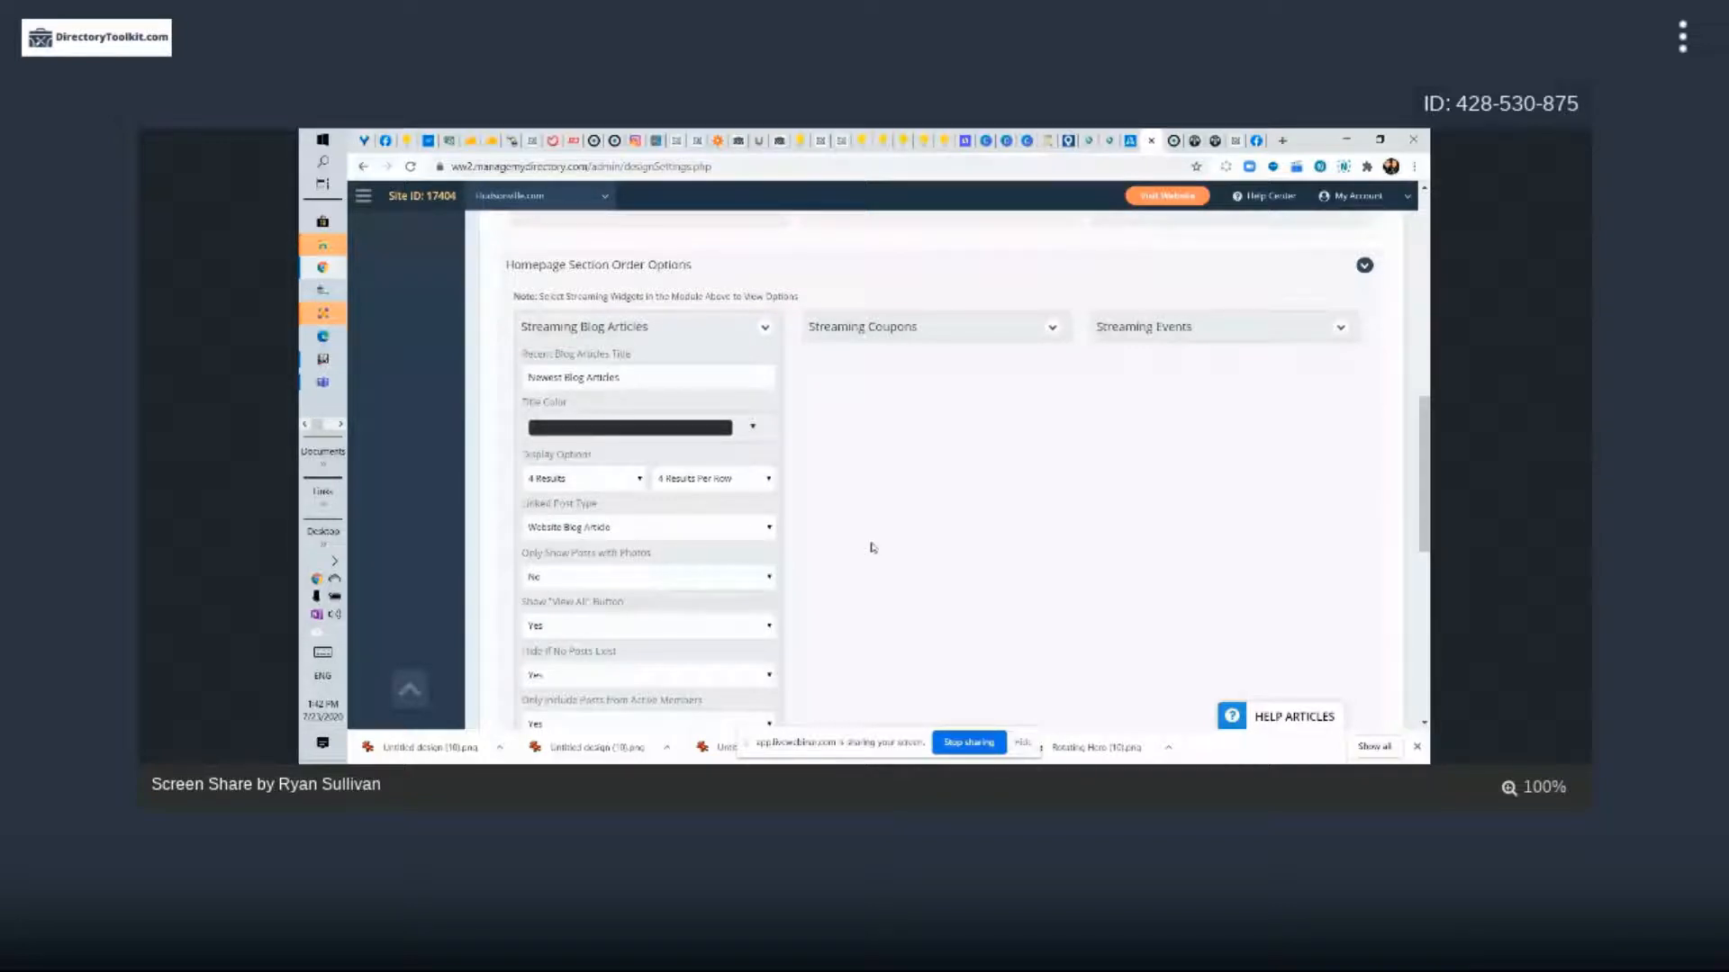
Look over the membership plan filter, display order and per-member post limit settings for Streaming Blog Articles
{"action": "scroll", "coordinate": [829, 554], "scroll_direction": "down", "scroll_amount": 2}
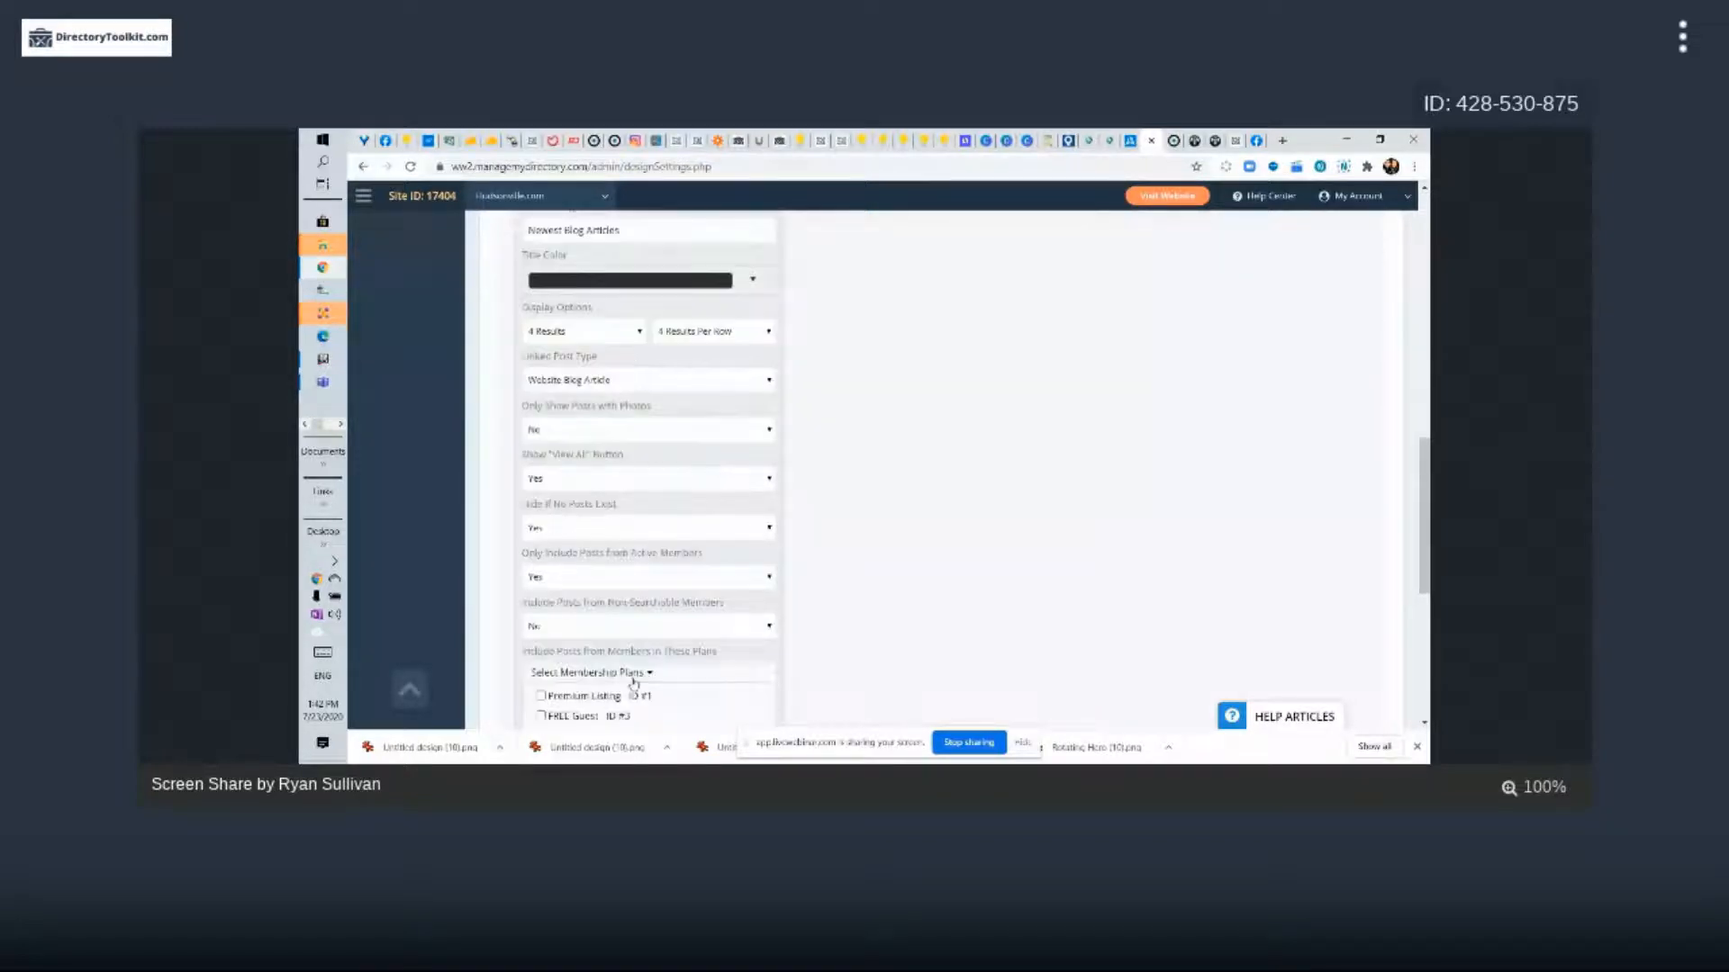
{"action": "left_click", "coordinate": [770, 657]}
{"action": "scroll", "coordinate": [761, 621], "scroll_direction": "down", "scroll_amount": 2}
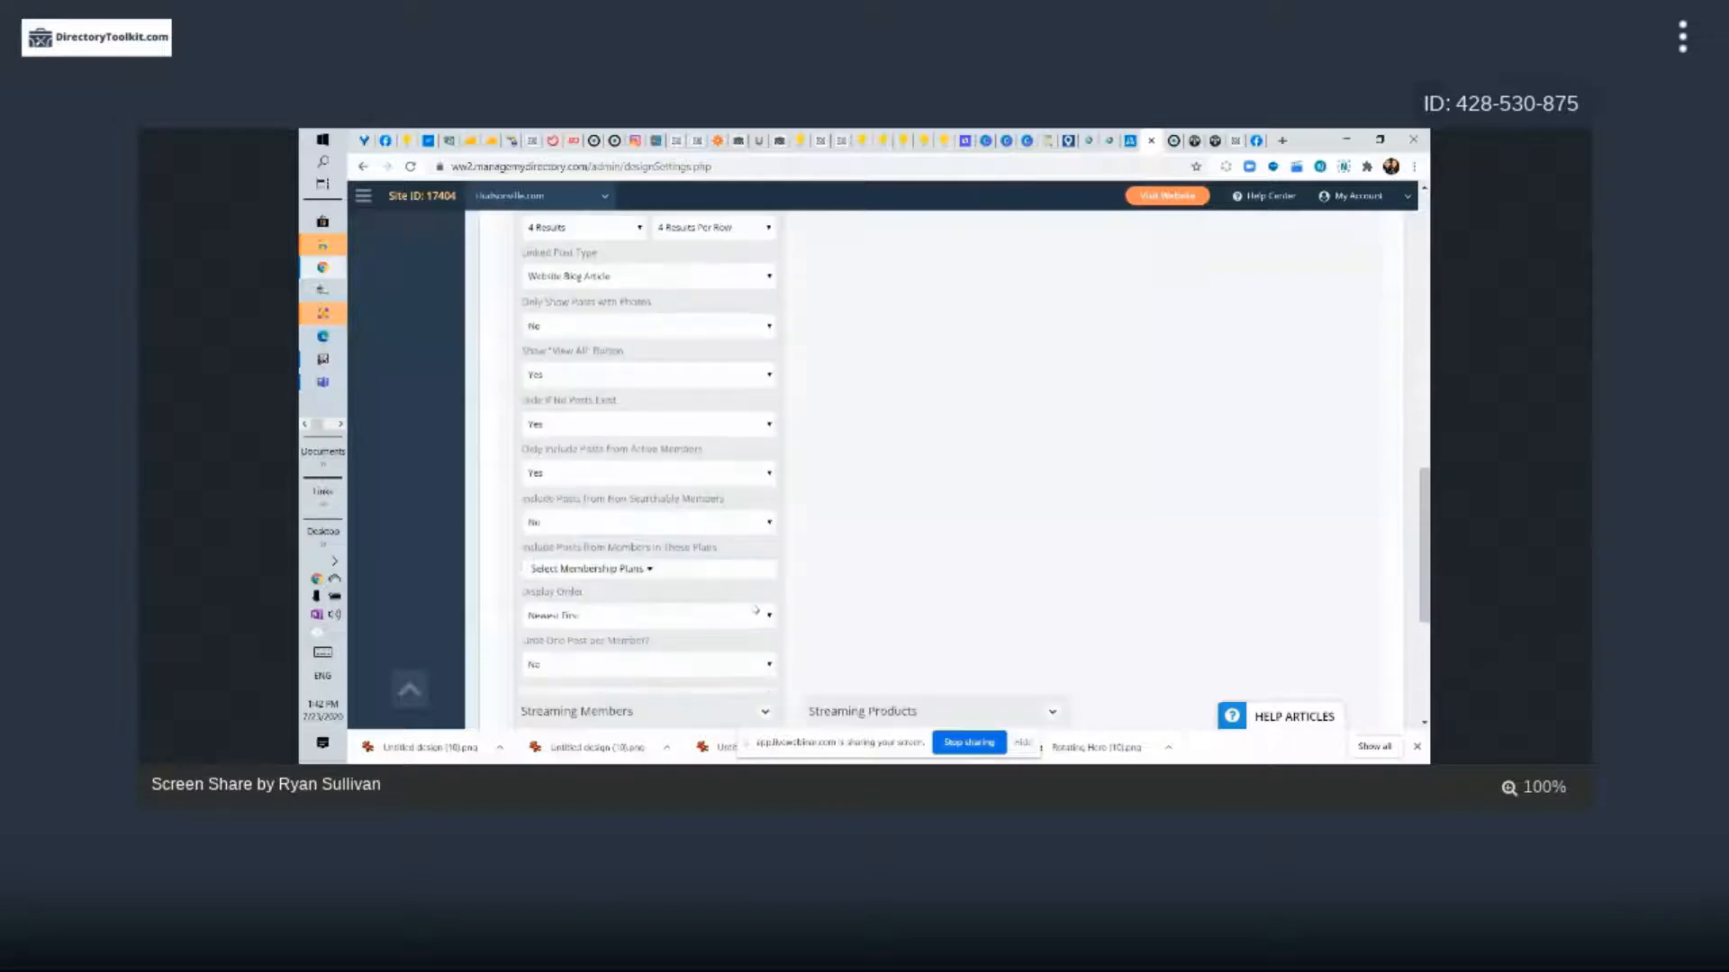
{"action": "scroll", "coordinate": [736, 378], "scroll_direction": "up", "scroll_amount": 3}
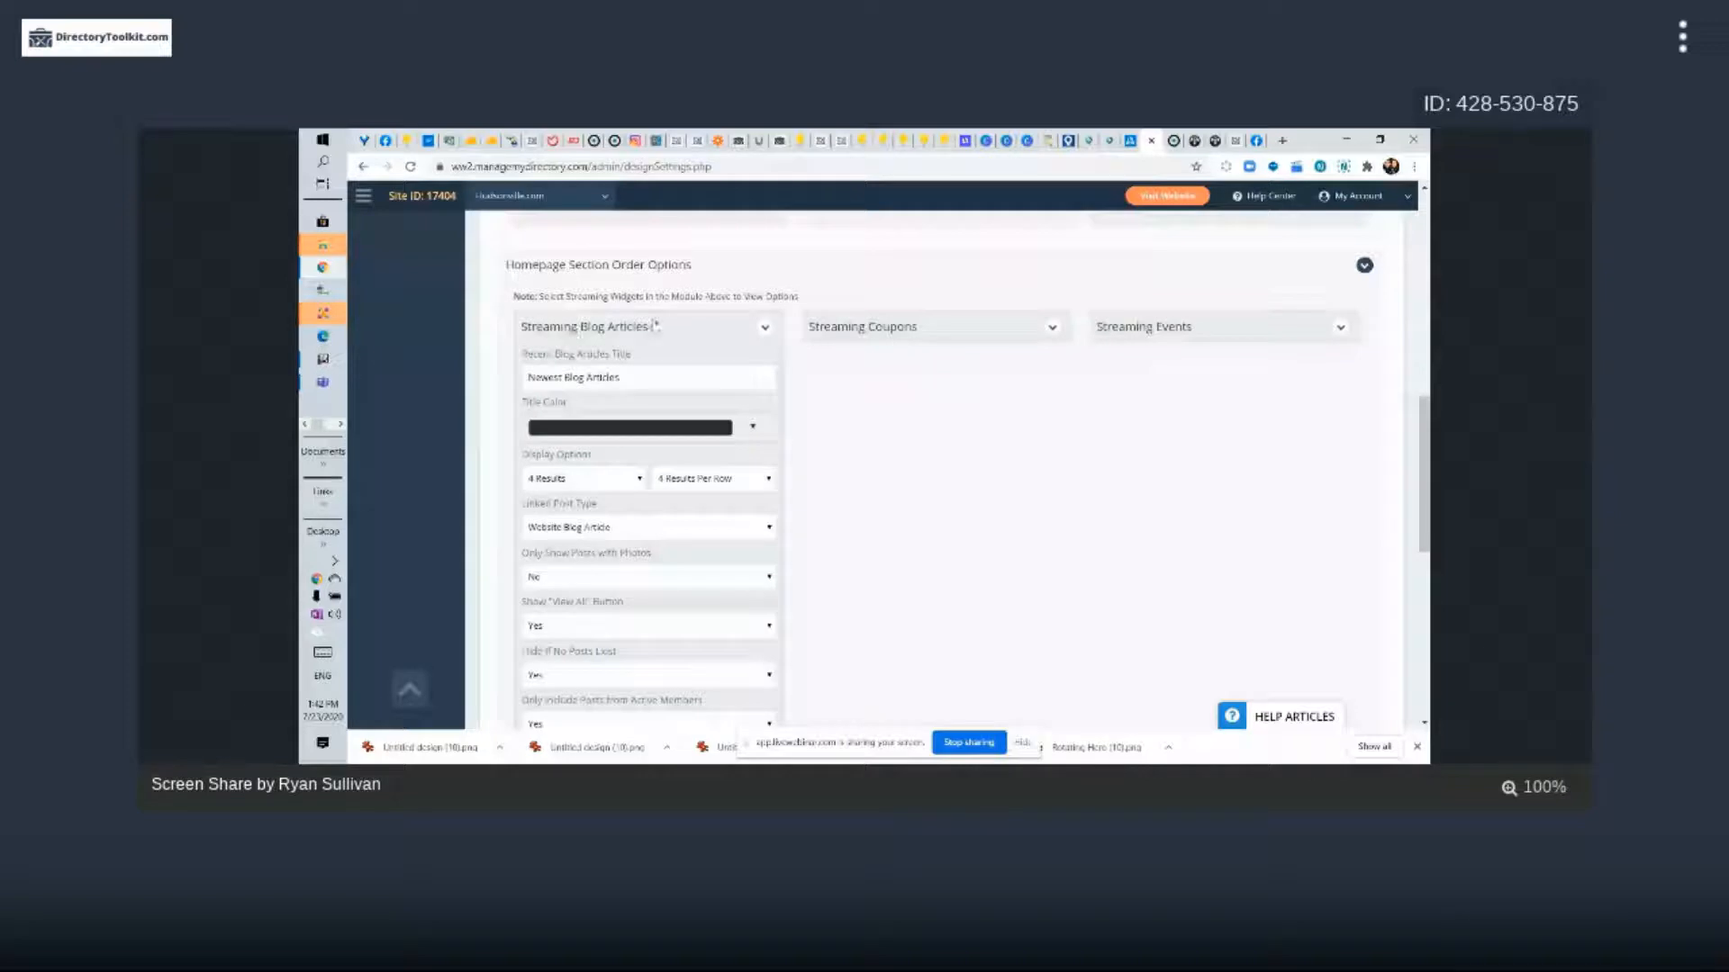
Expand the Streaming Coupons options and compare their Linked Post Type with the choices for Streaming Blog Articles
{"action": "left_click", "coordinate": [937, 328]}
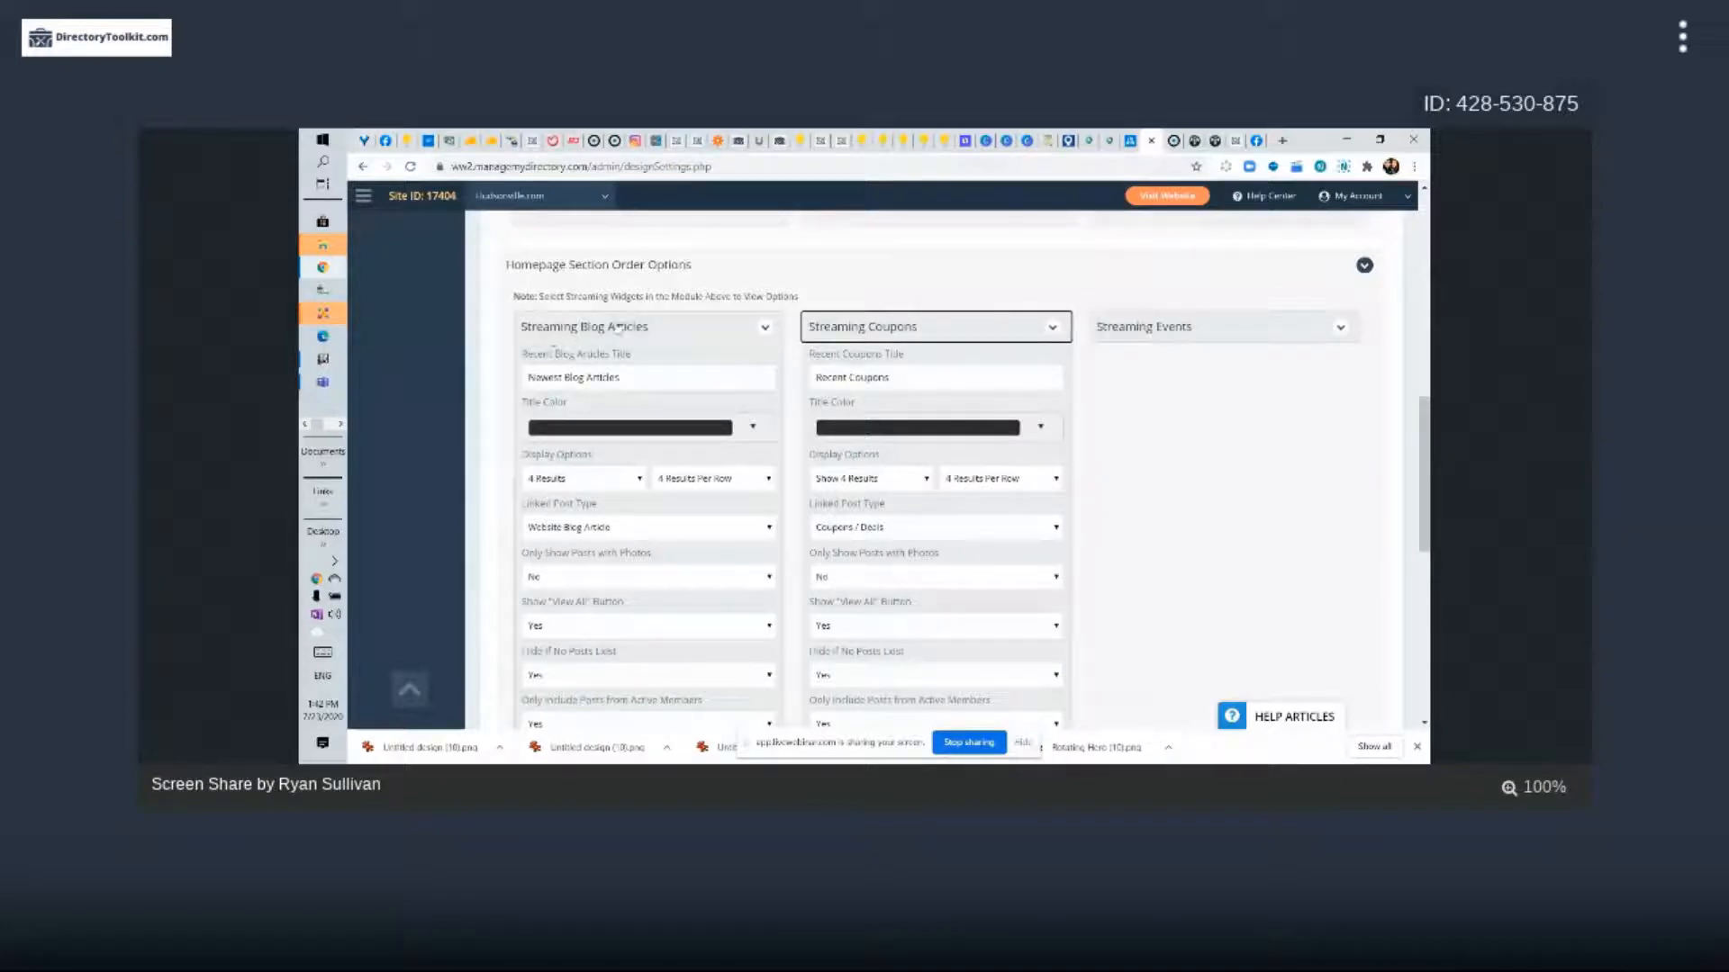
{"action": "left_click", "coordinate": [577, 531]}
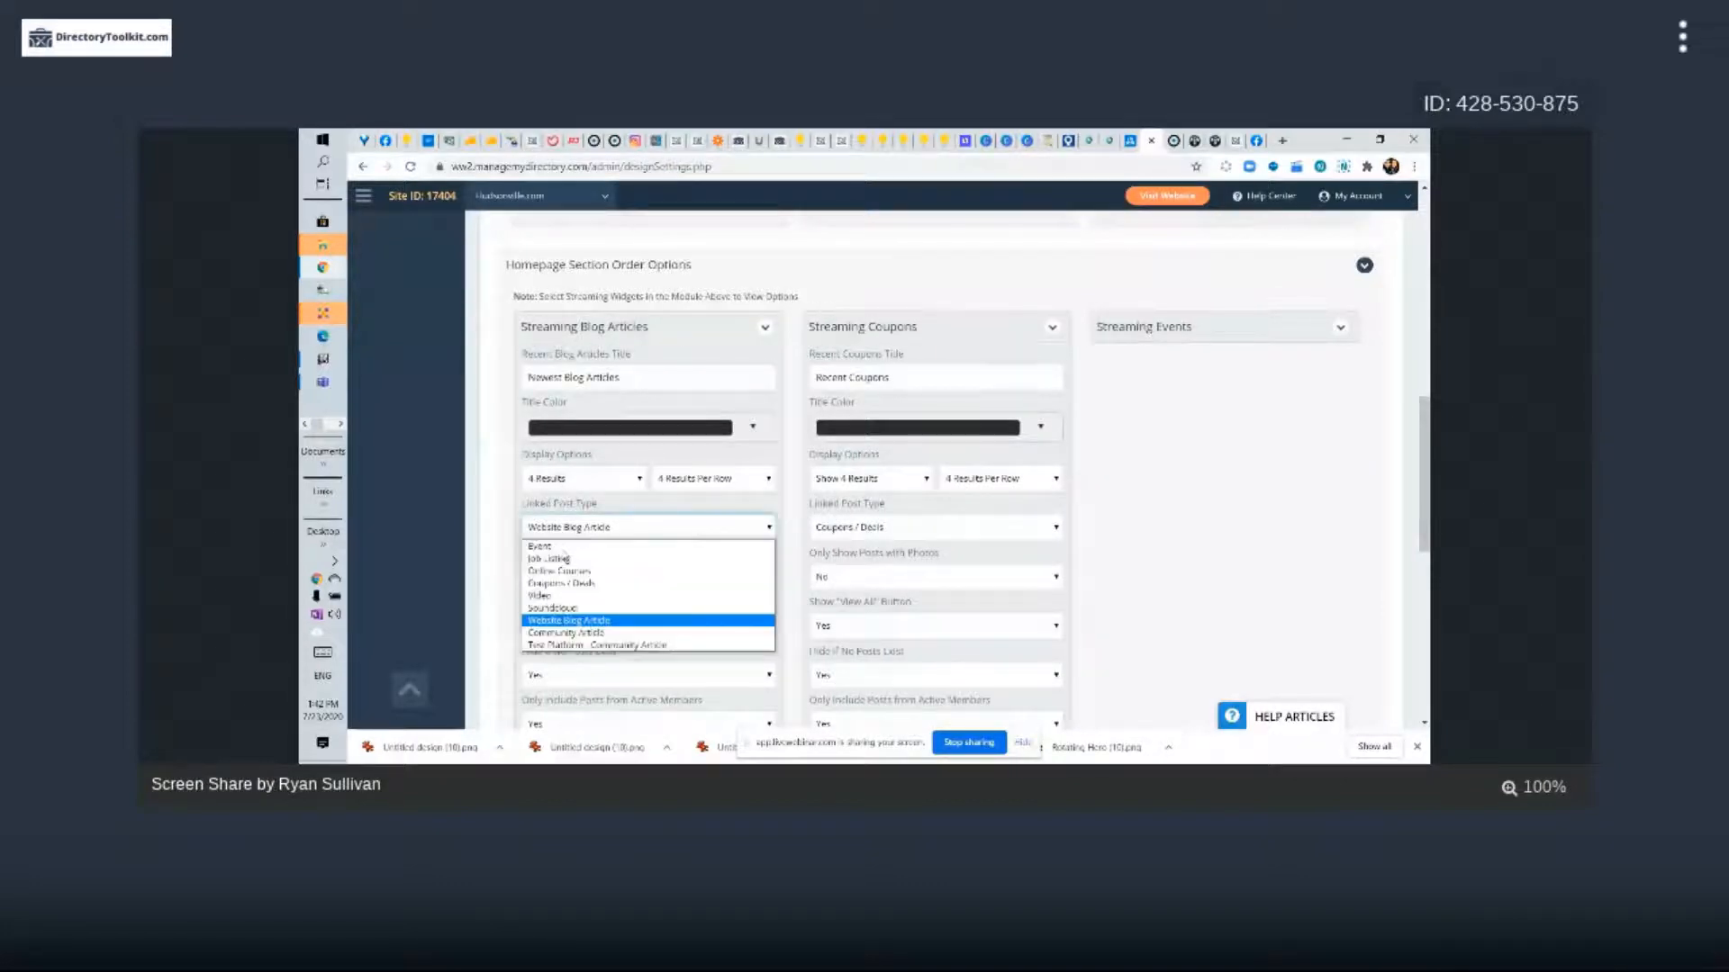
{"action": "left_click", "coordinate": [662, 537]}
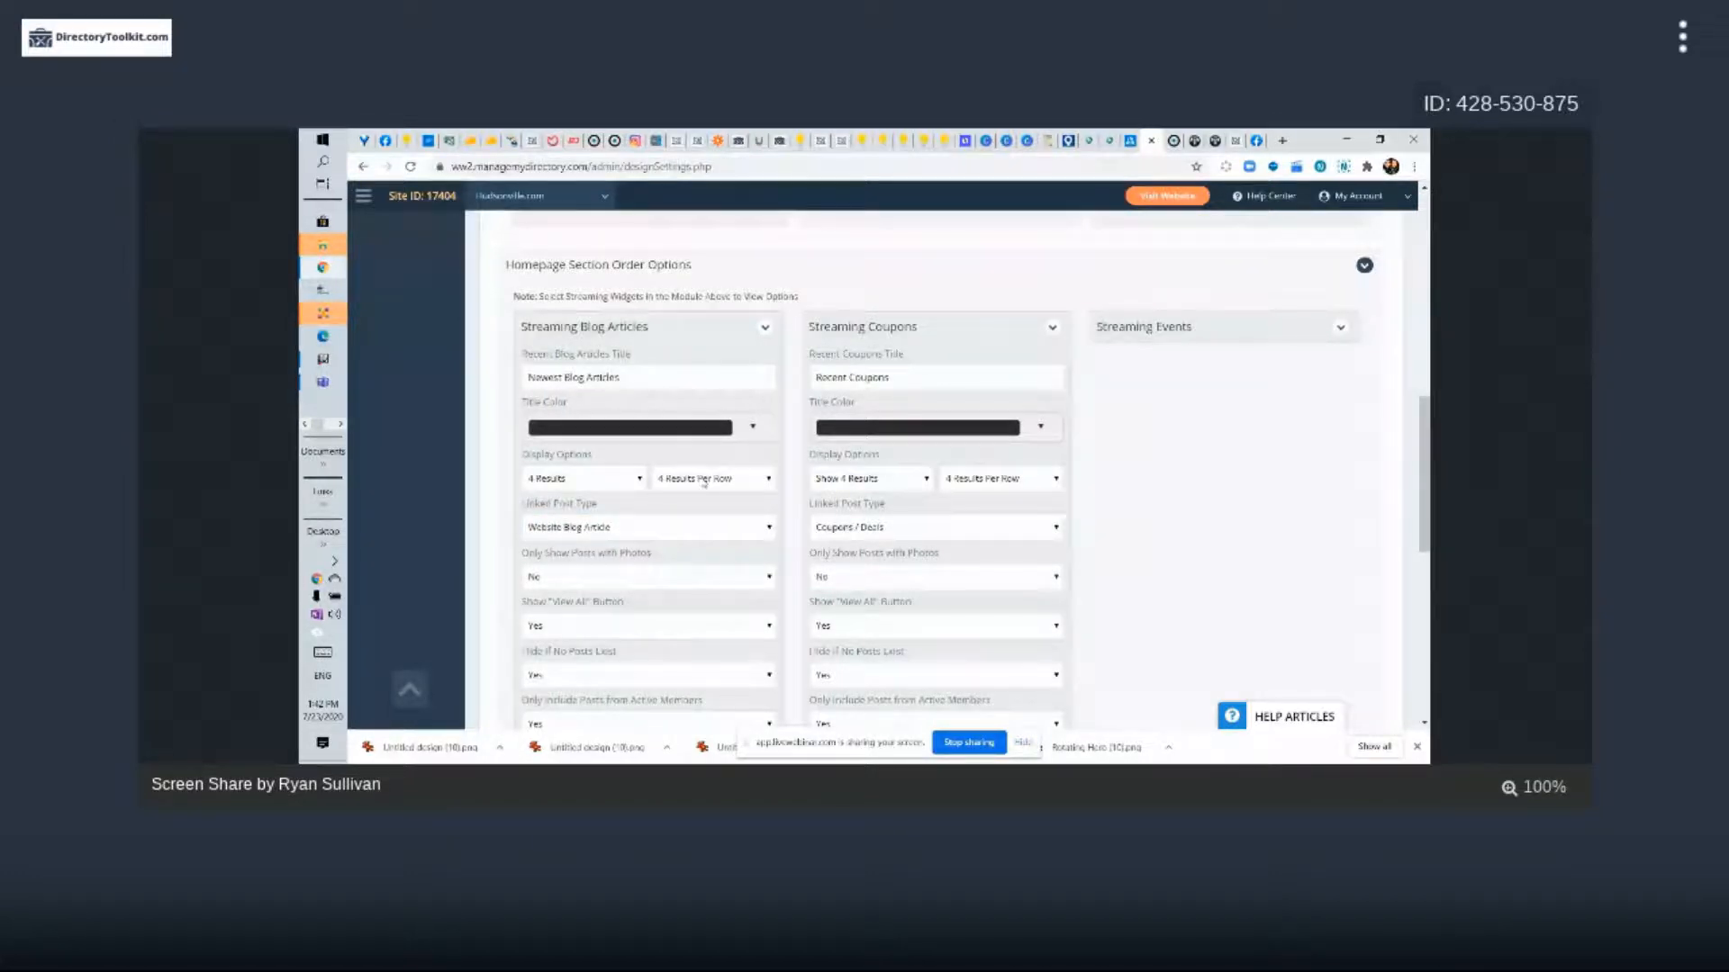
Highlight the Recent Coupons and Popular Shows & Events titles on the live homepage to examine the widget headings
{"action": "left_click", "coordinate": [1178, 144]}
{"action": "left_click_drag", "start_coordinate": [463, 472], "coordinate": [532, 472]}
{"action": "scroll", "coordinate": [491, 581], "scroll_direction": "down", "scroll_amount": 2}
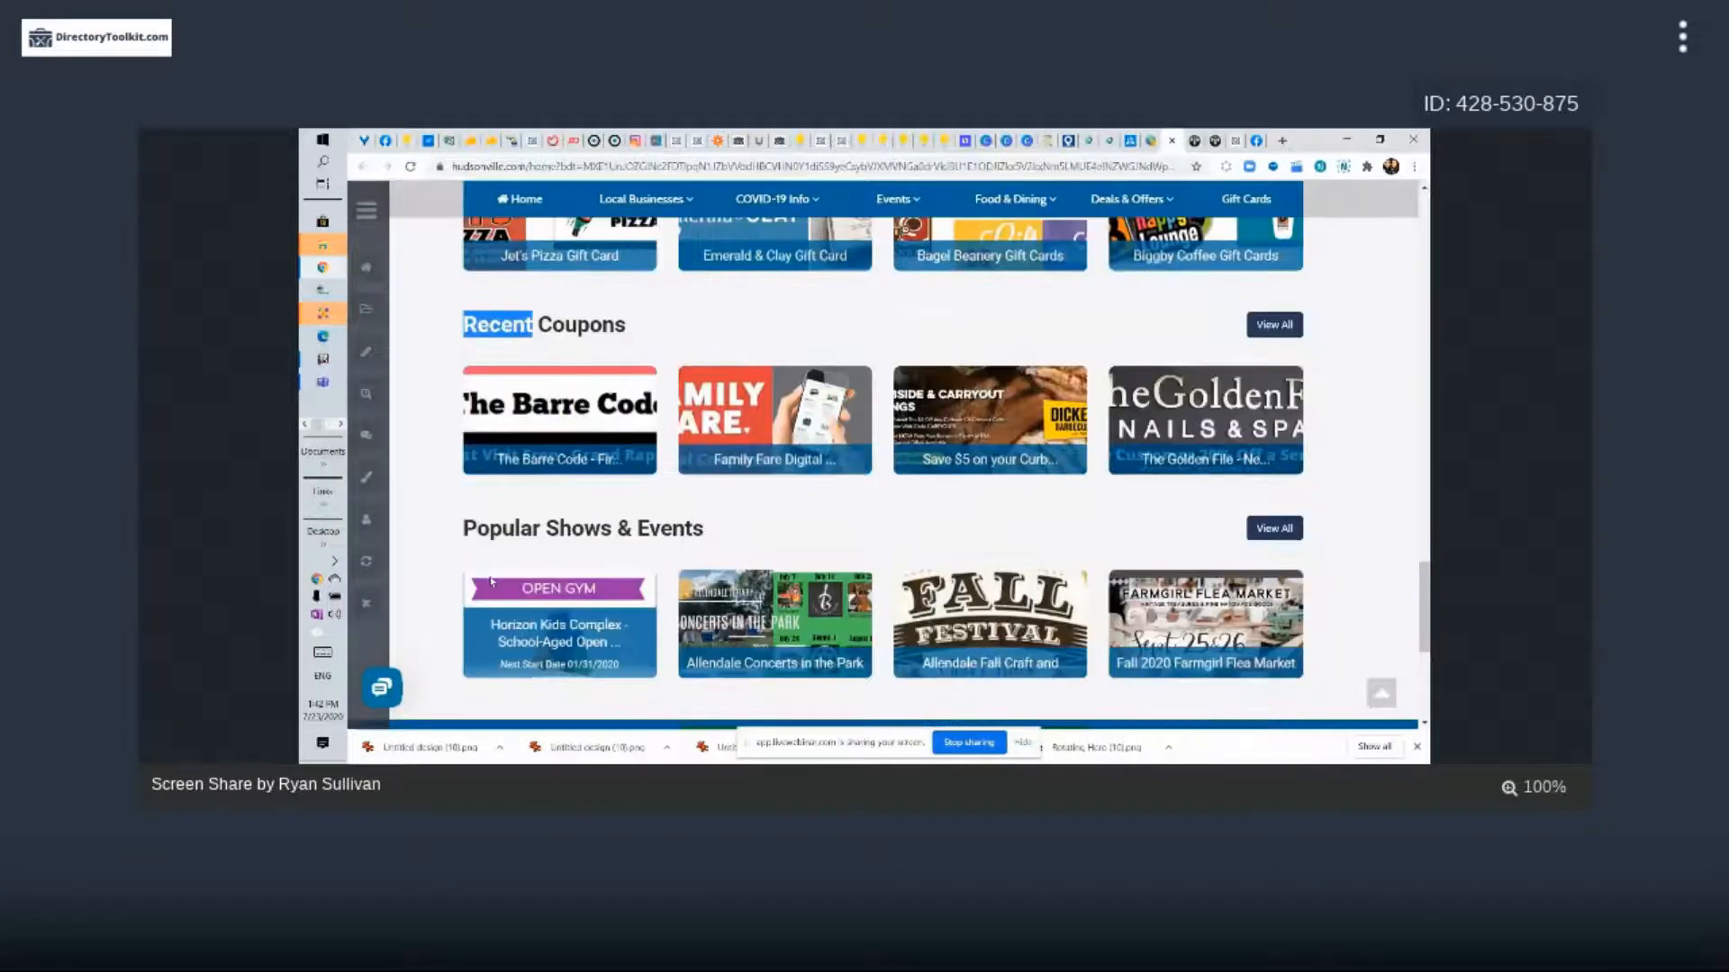
{"action": "left_click_drag", "start_coordinate": [464, 529], "coordinate": [743, 539]}
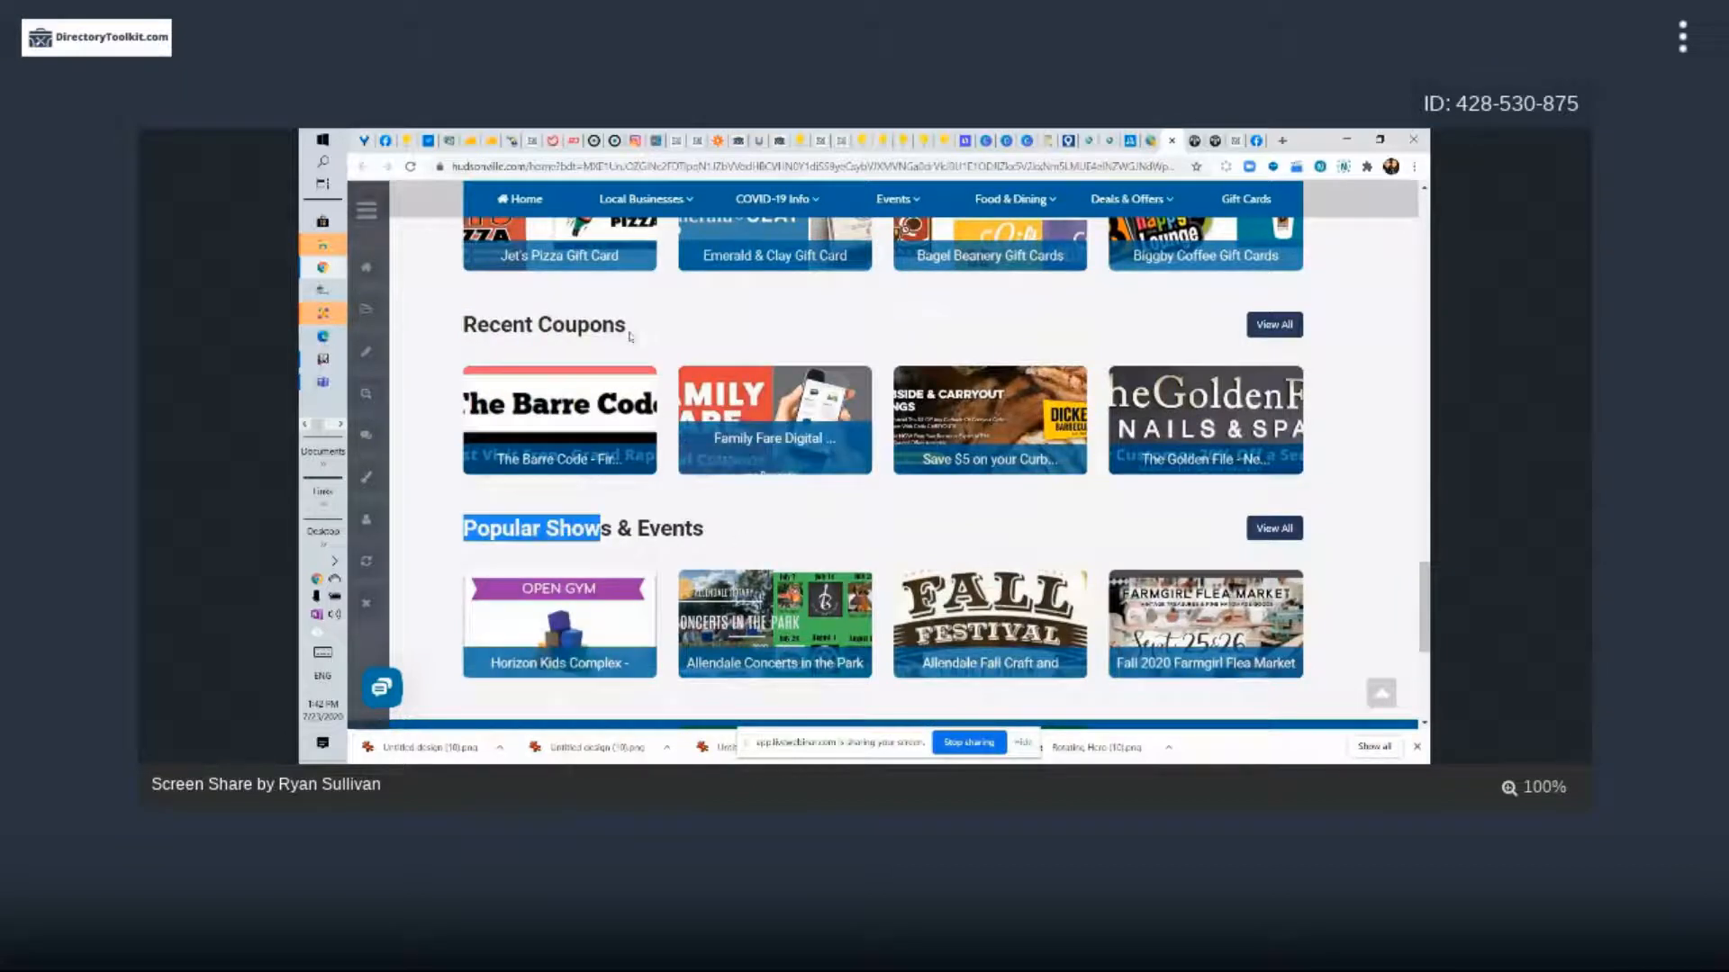
Compare the Only Show Posts with Photos setting for Streaming Blog Articles with the post images on the live homepage
{"action": "left_click", "coordinate": [1150, 140]}
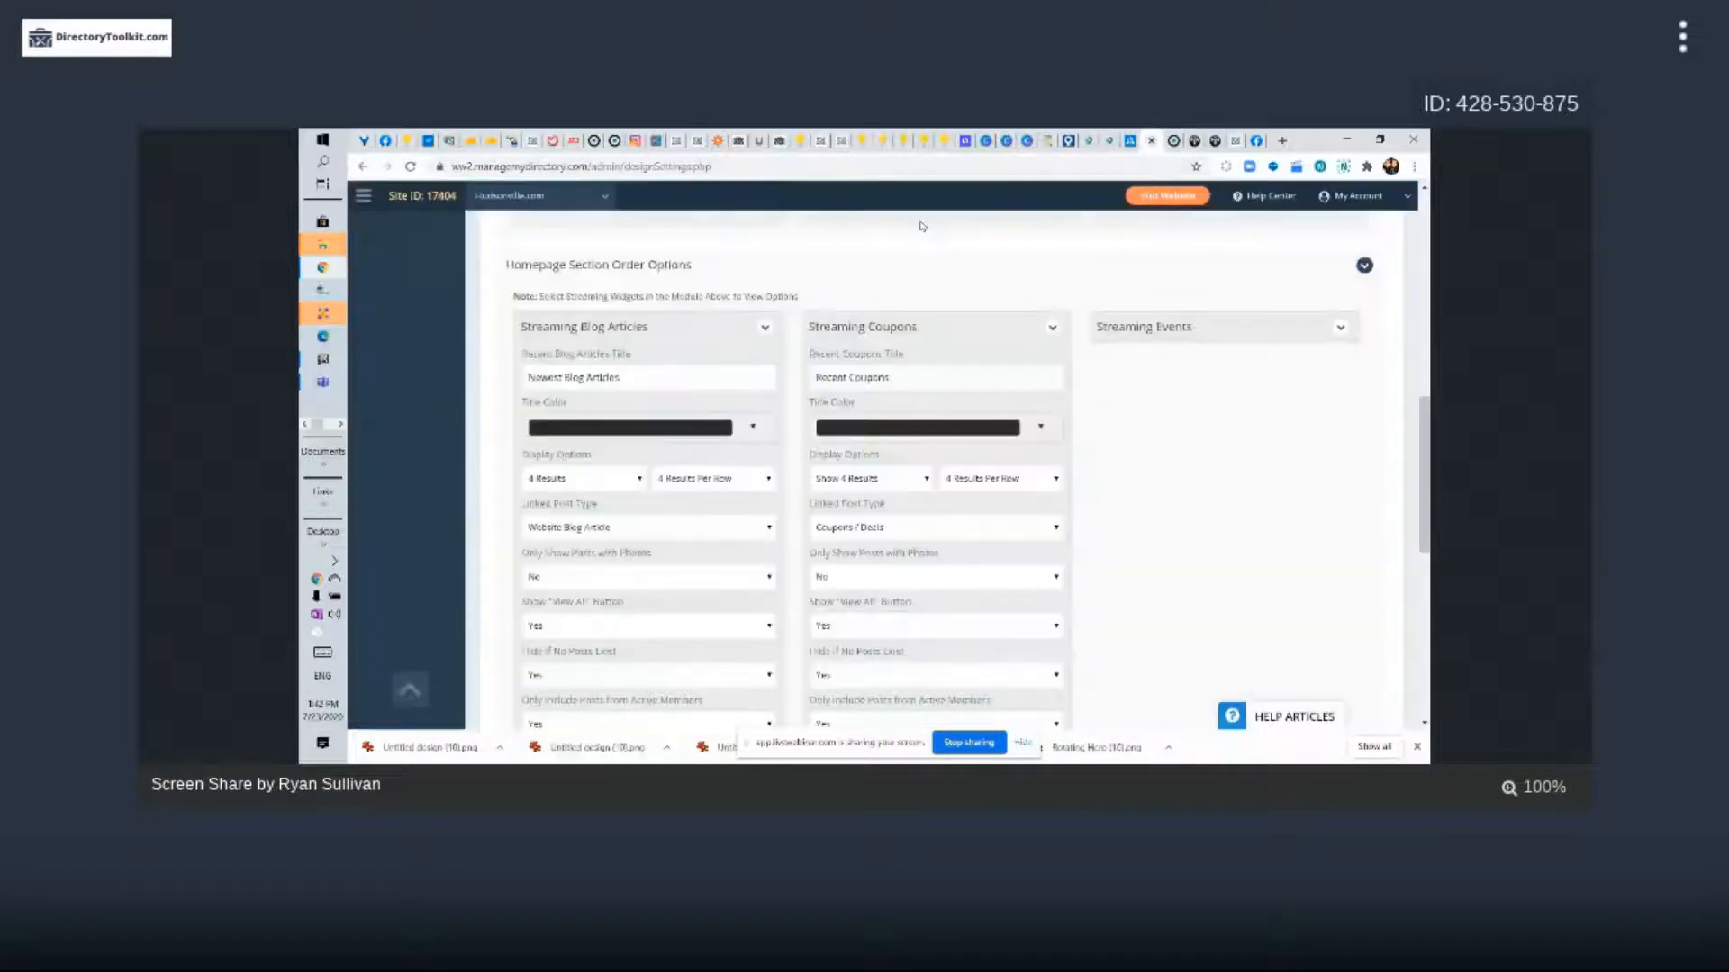
{"action": "scroll", "coordinate": [637, 510], "scroll_direction": "down", "scroll_amount": 1}
{"action": "scroll", "coordinate": [637, 510], "scroll_direction": "down", "scroll_amount": 2}
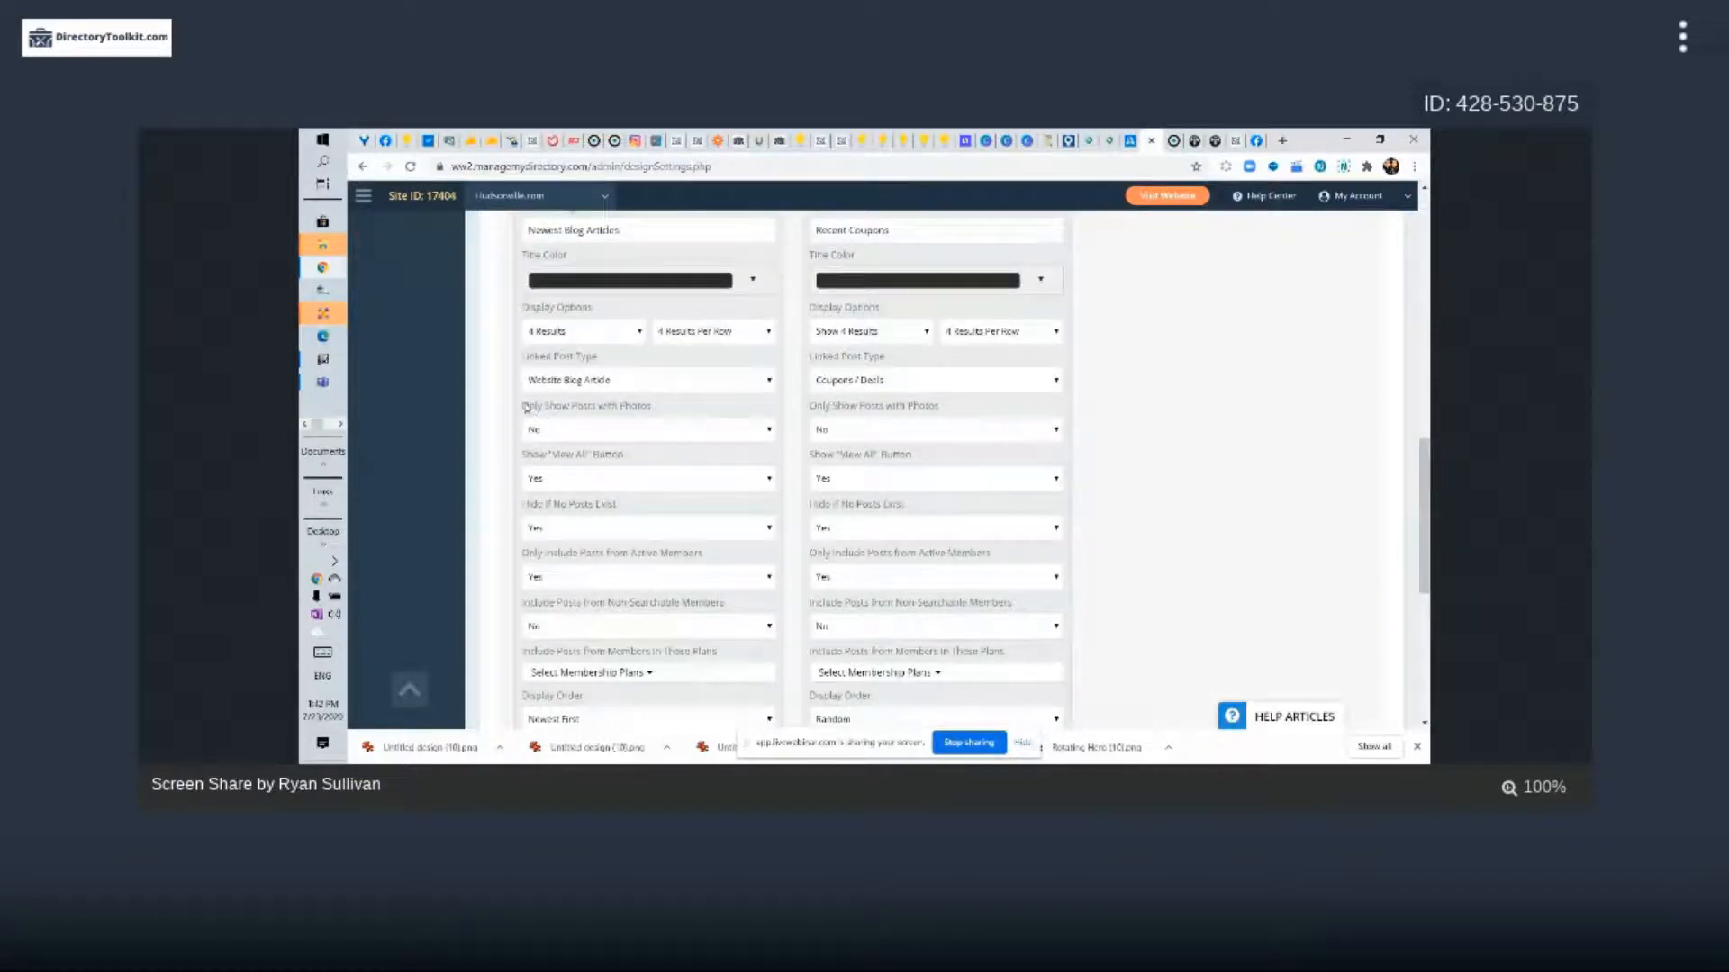
{"action": "left_click_drag", "start_coordinate": [523, 406], "coordinate": [641, 406]}
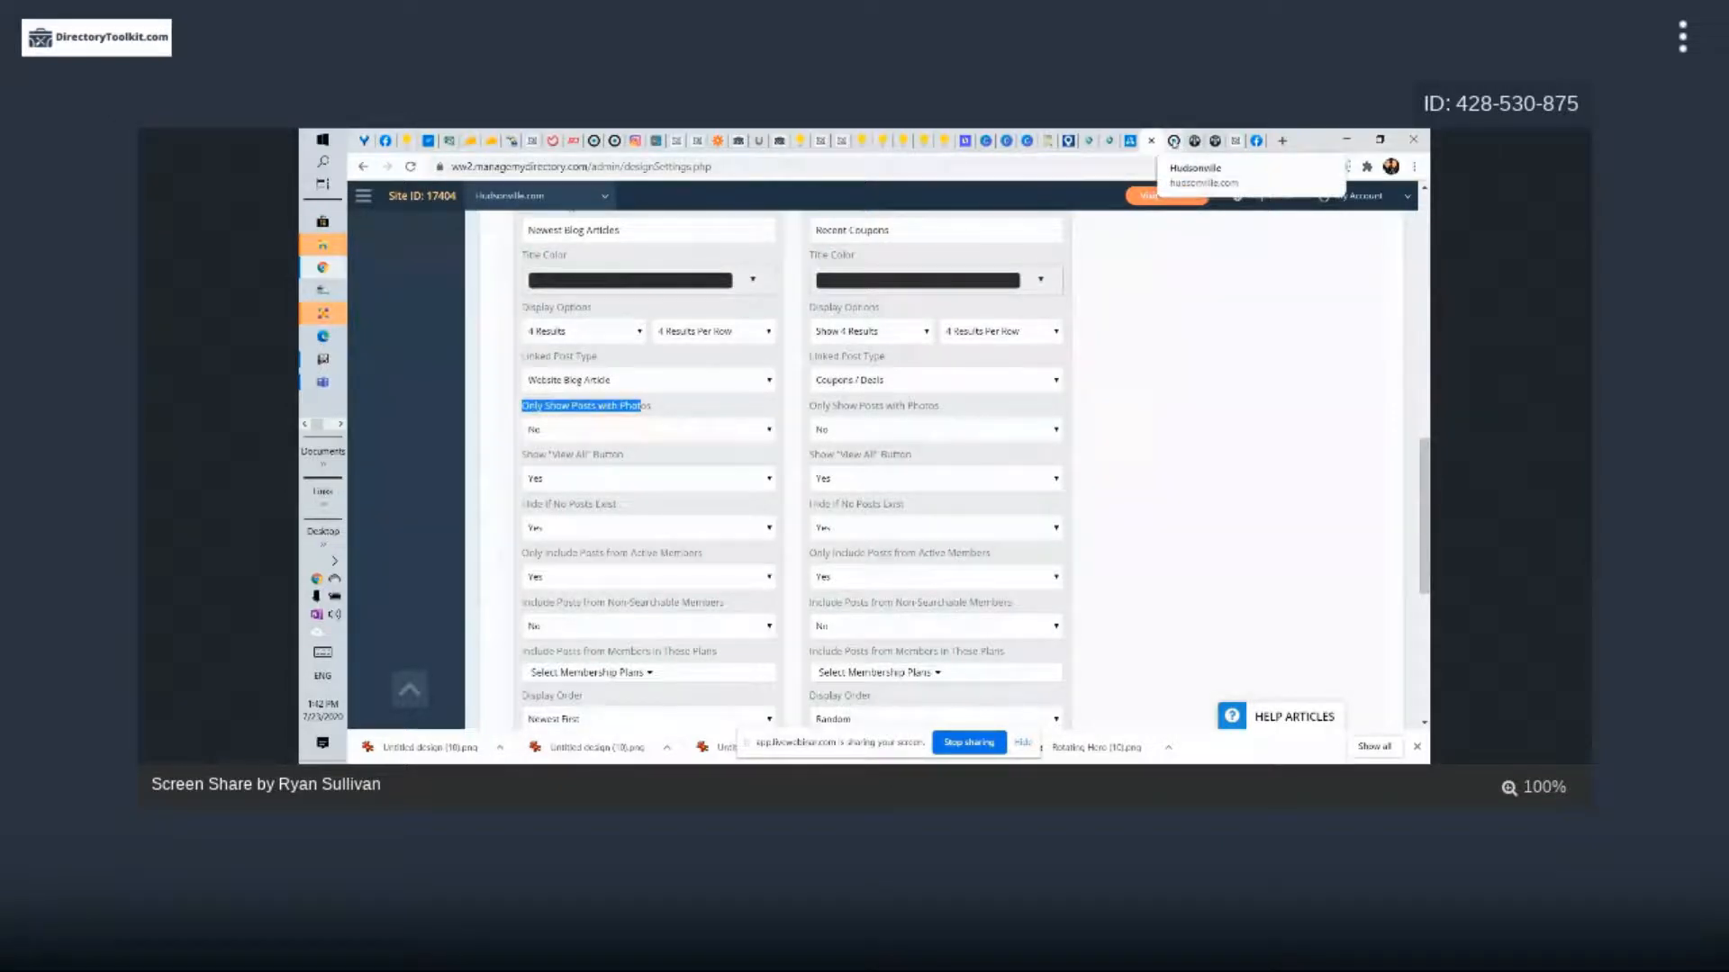
{"action": "left_click", "coordinate": [1172, 141]}
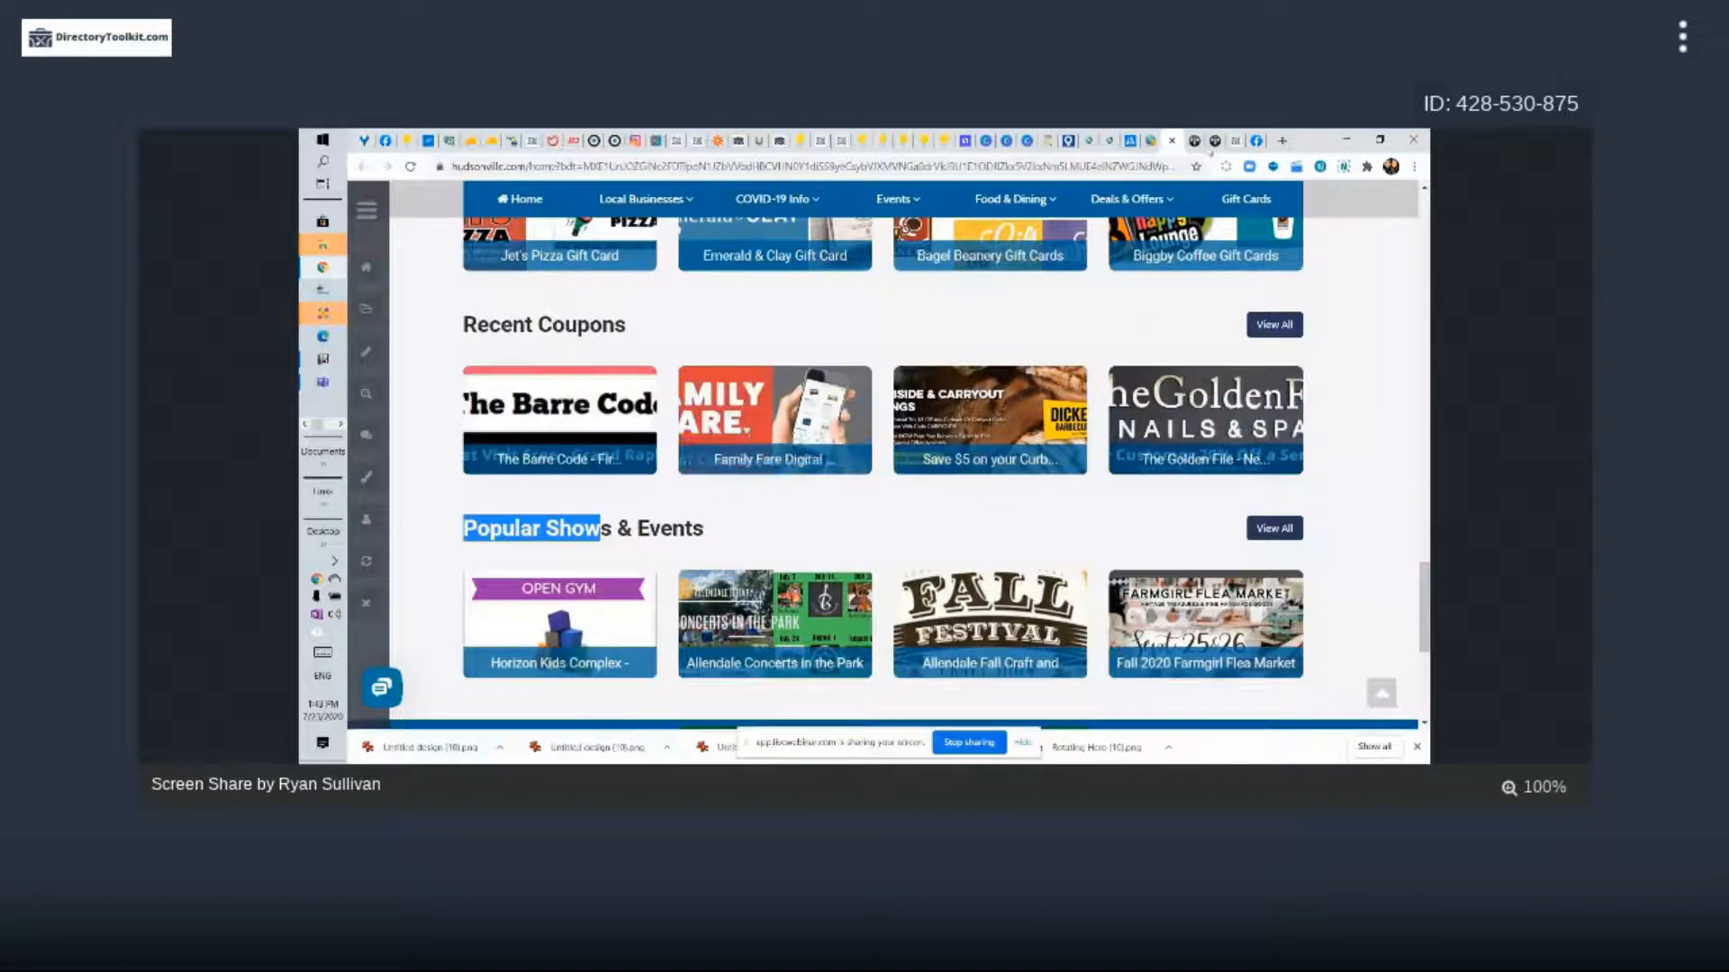
{"action": "left_click", "coordinate": [1151, 140]}
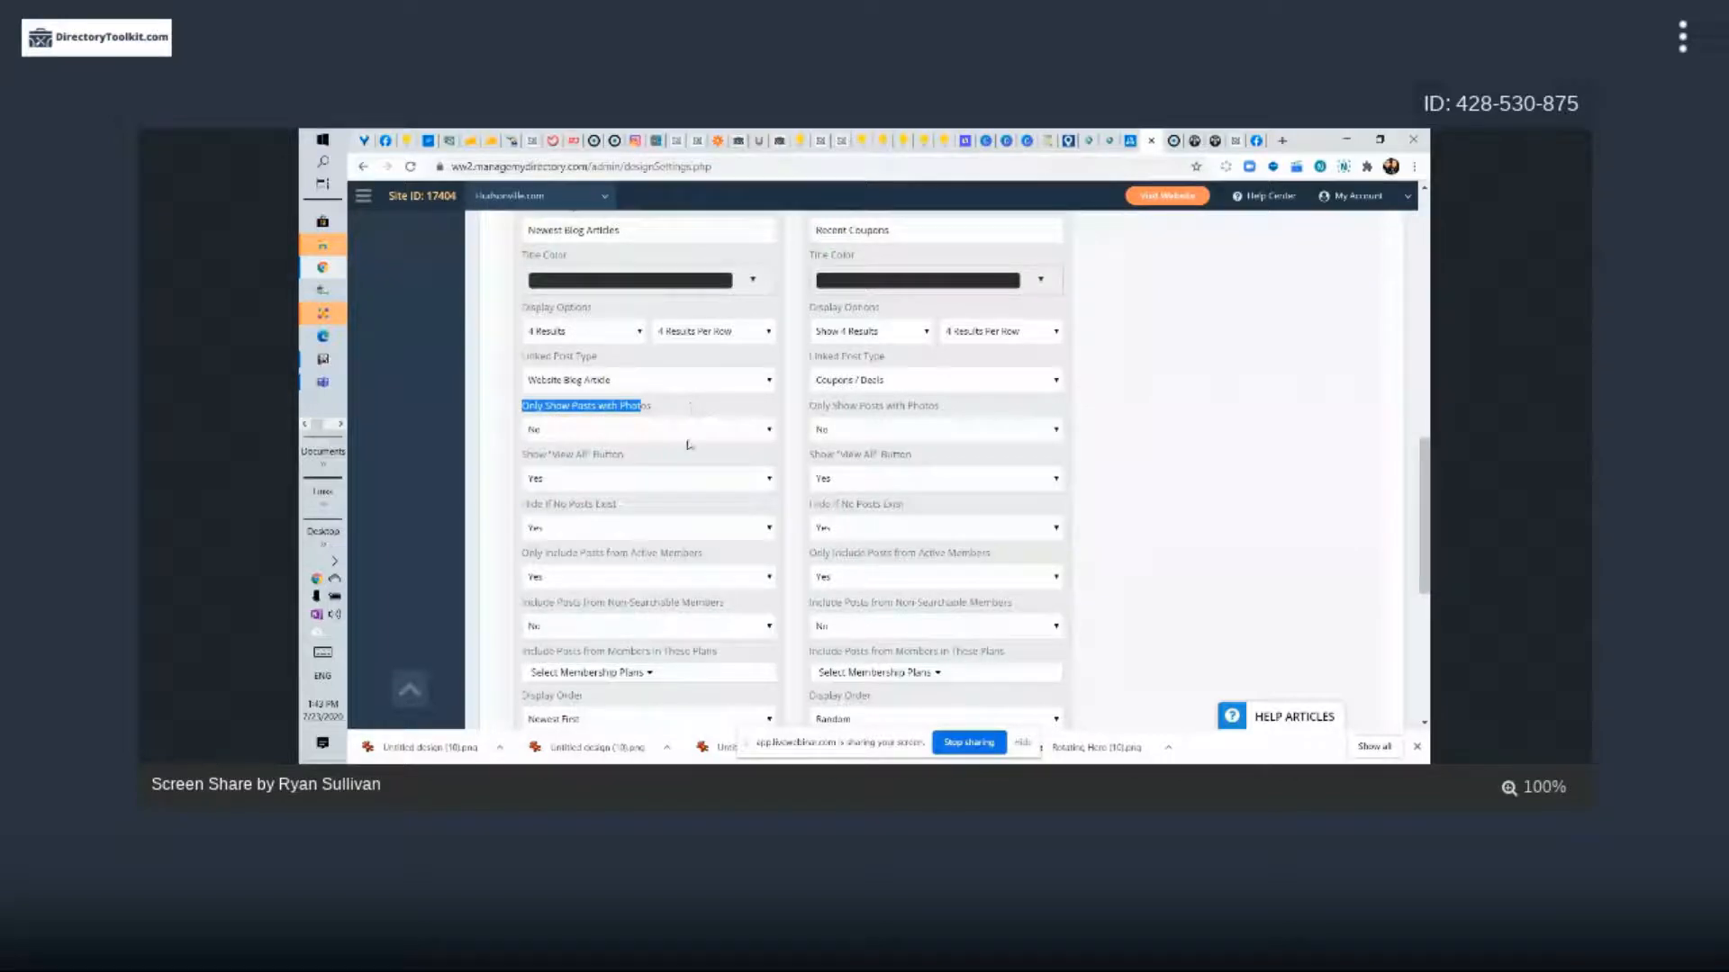
Set Only Show Posts with Photos to Yes for Streaming Blog Articles
{"action": "left_click", "coordinate": [702, 429]}
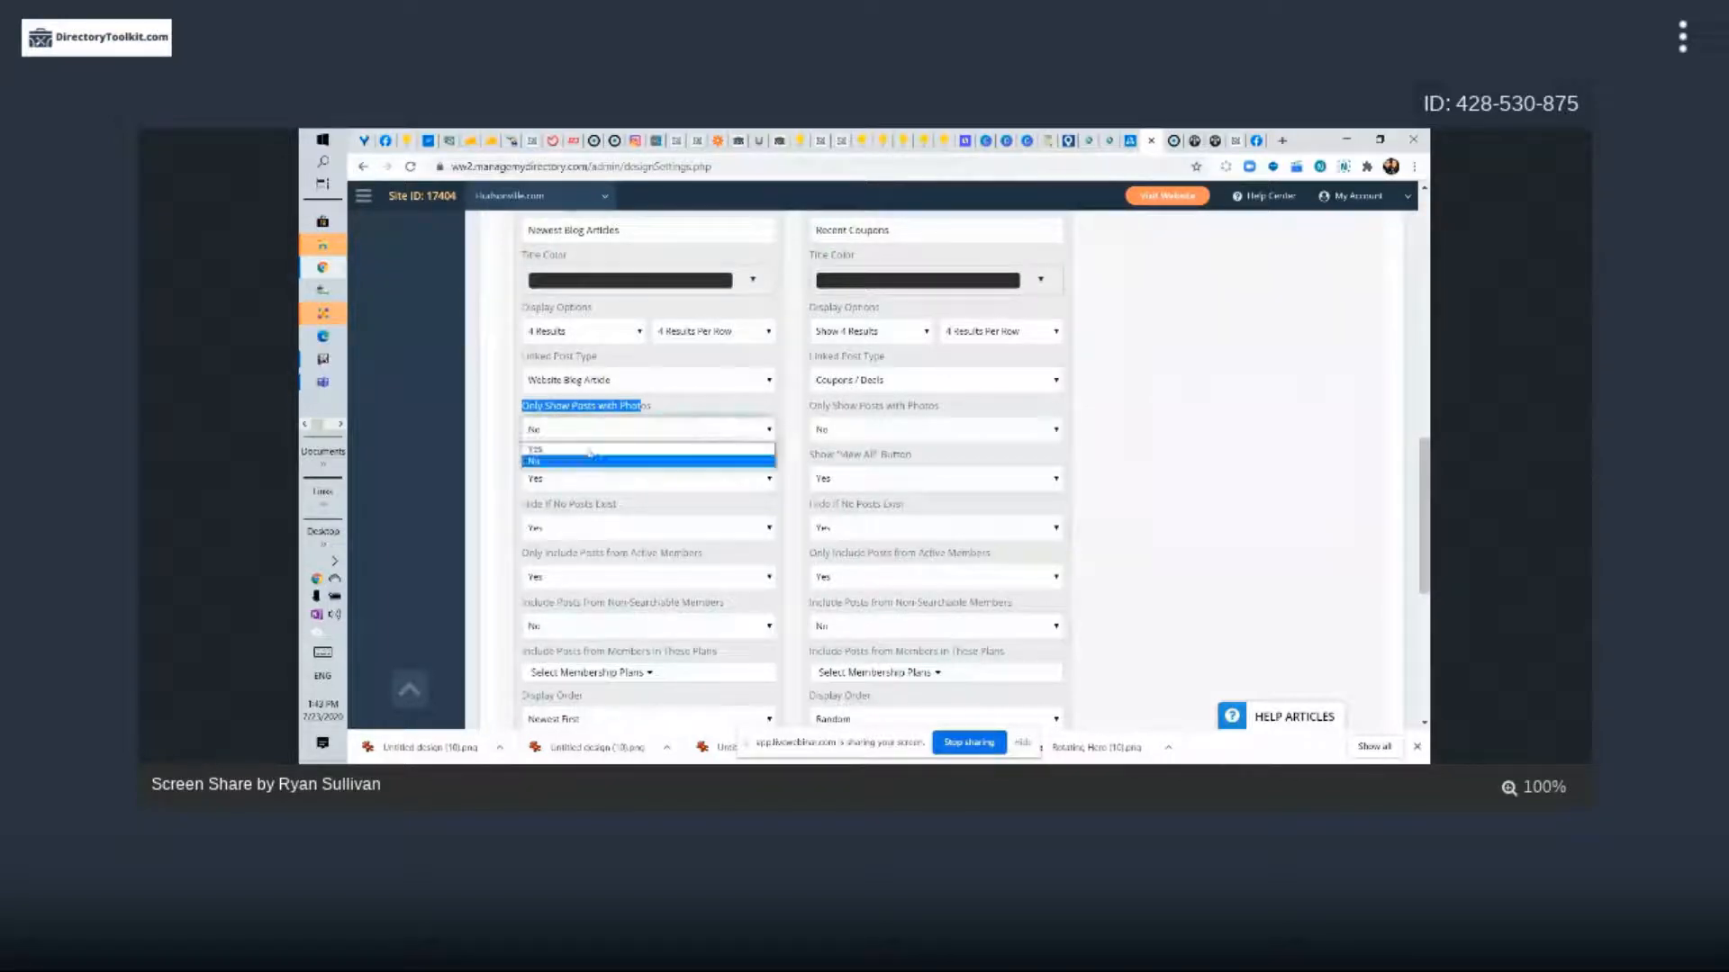
{"action": "left_click", "coordinate": [533, 448]}
{"action": "left_click", "coordinate": [505, 421]}
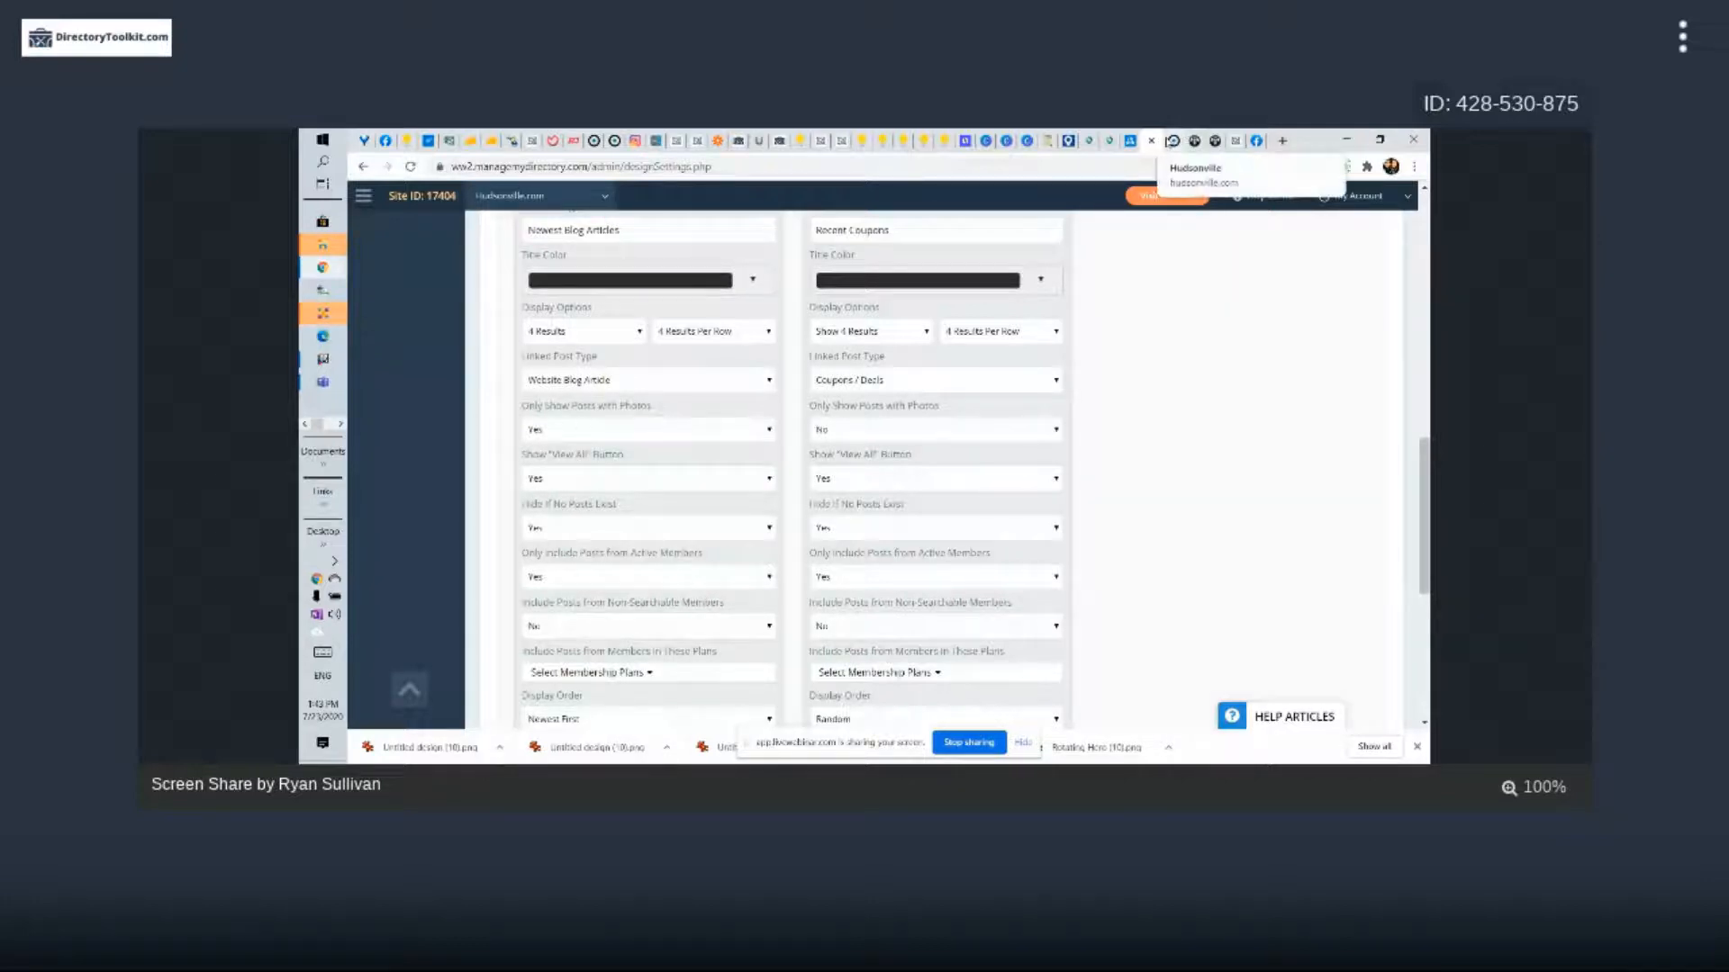
Check the post images in the live homepage's widgets and highlight the Recent Coupons title to examine that section
{"action": "left_click", "coordinate": [1169, 141]}
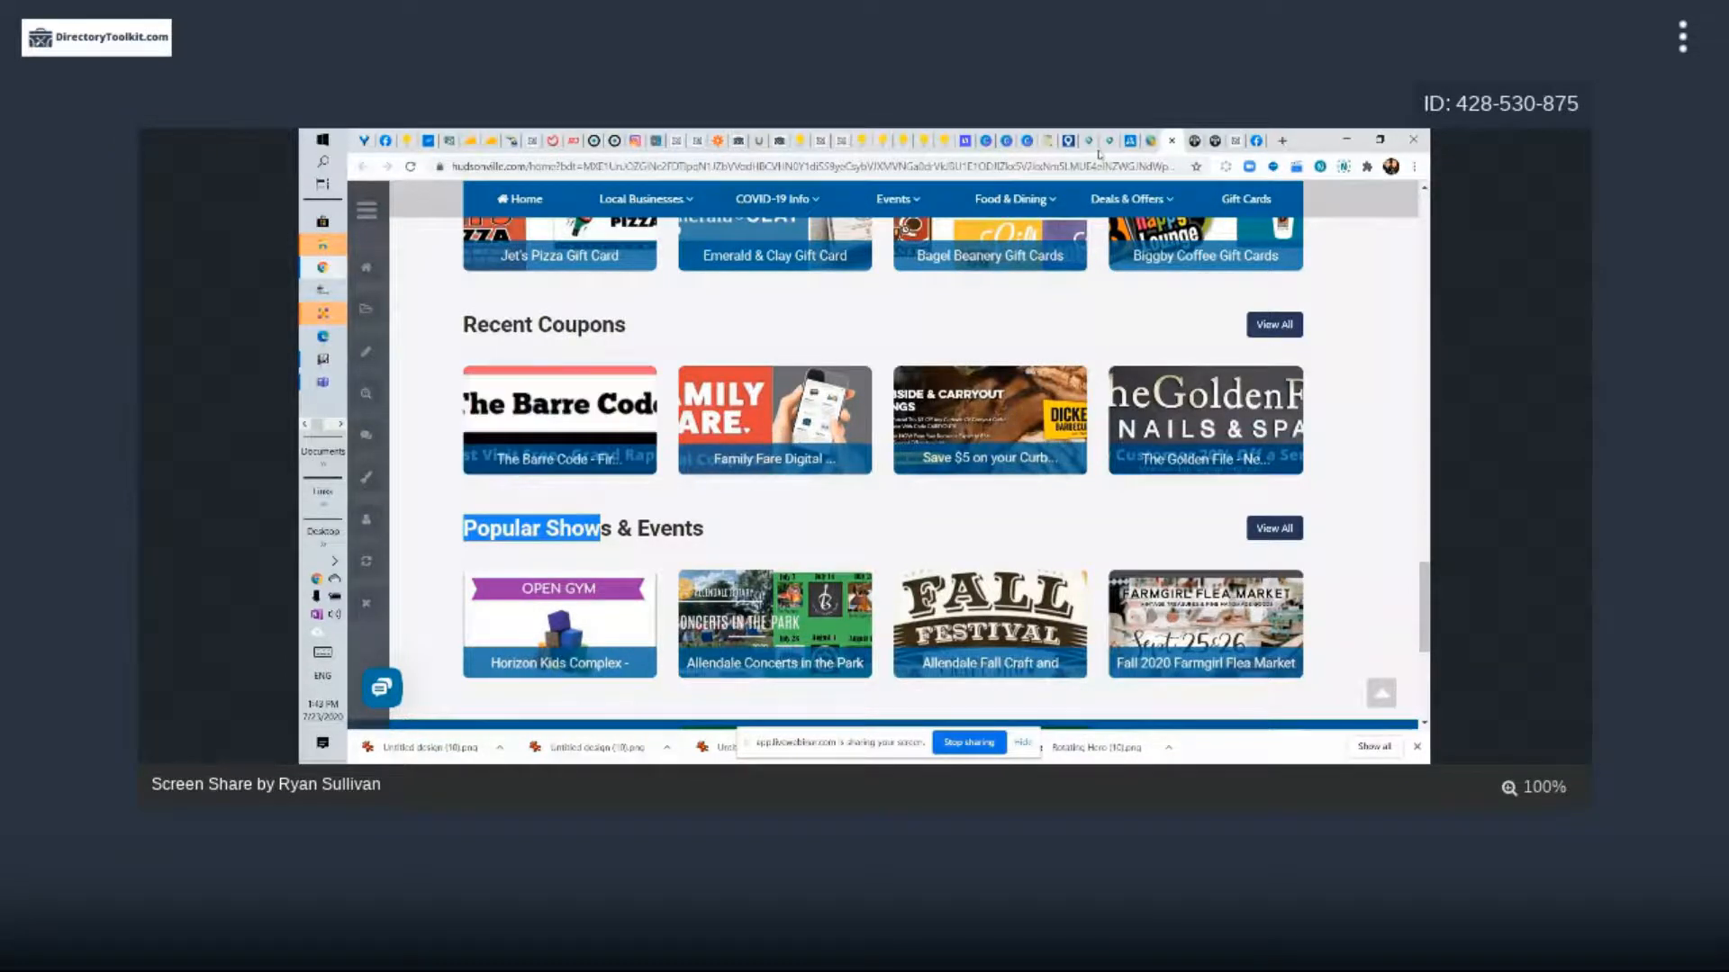
{"action": "left_click", "coordinate": [1150, 142]}
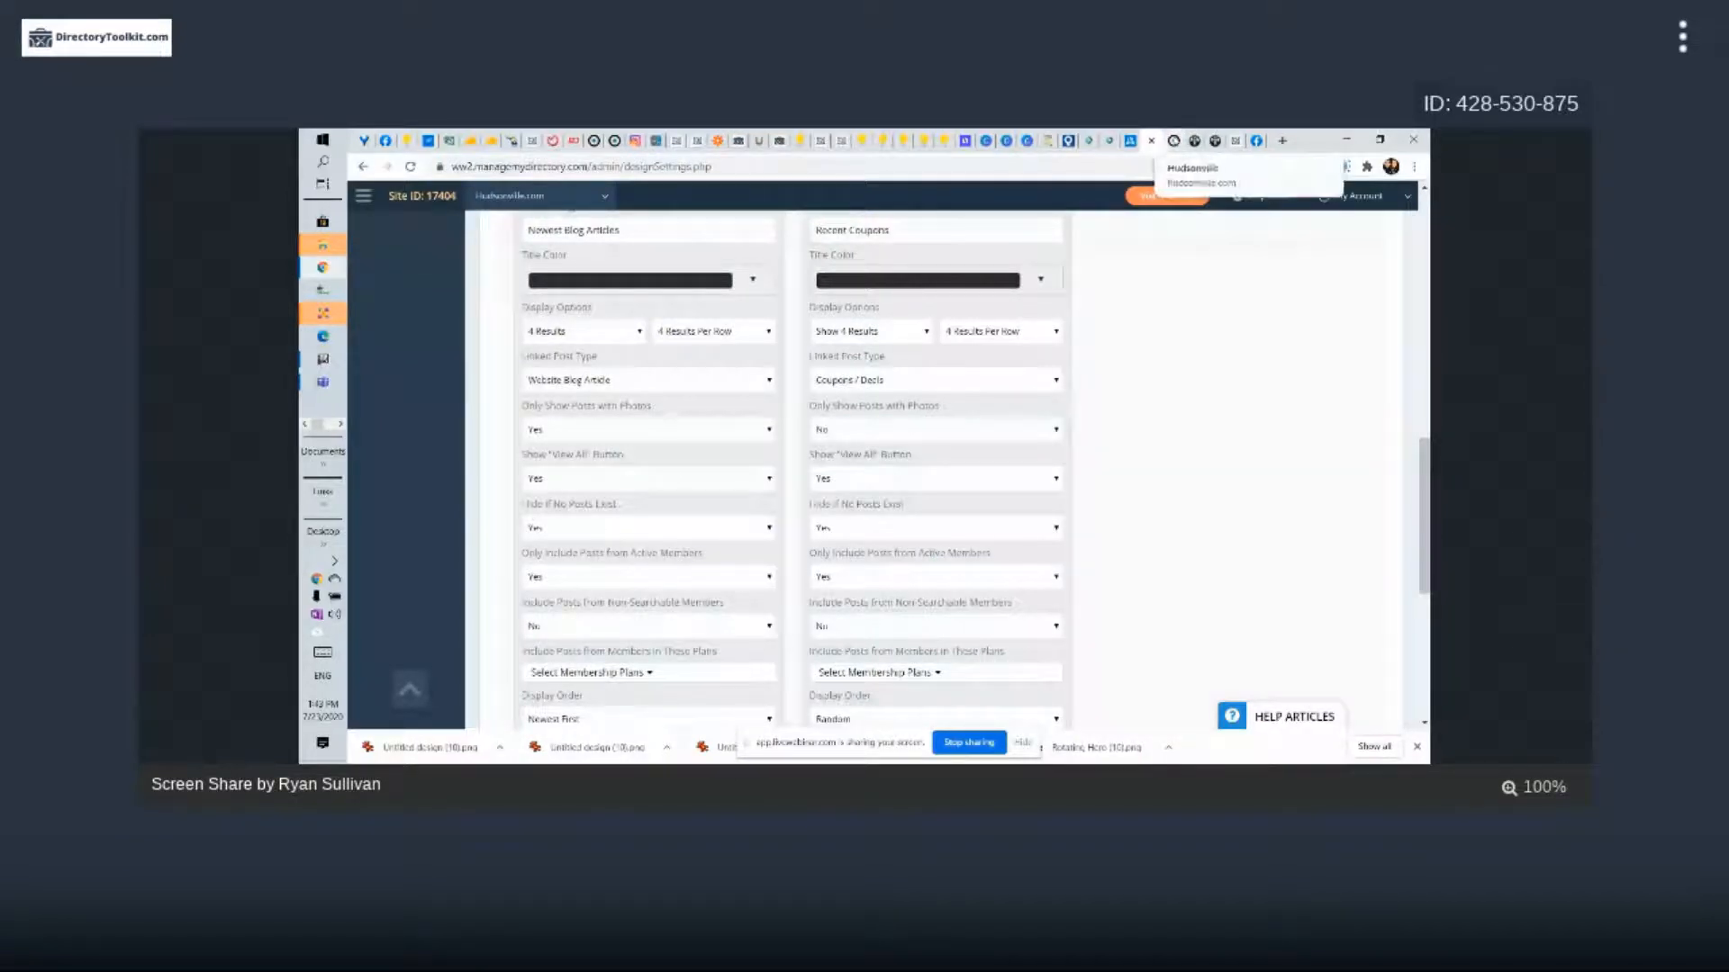
{"action": "left_click", "coordinate": [1173, 141]}
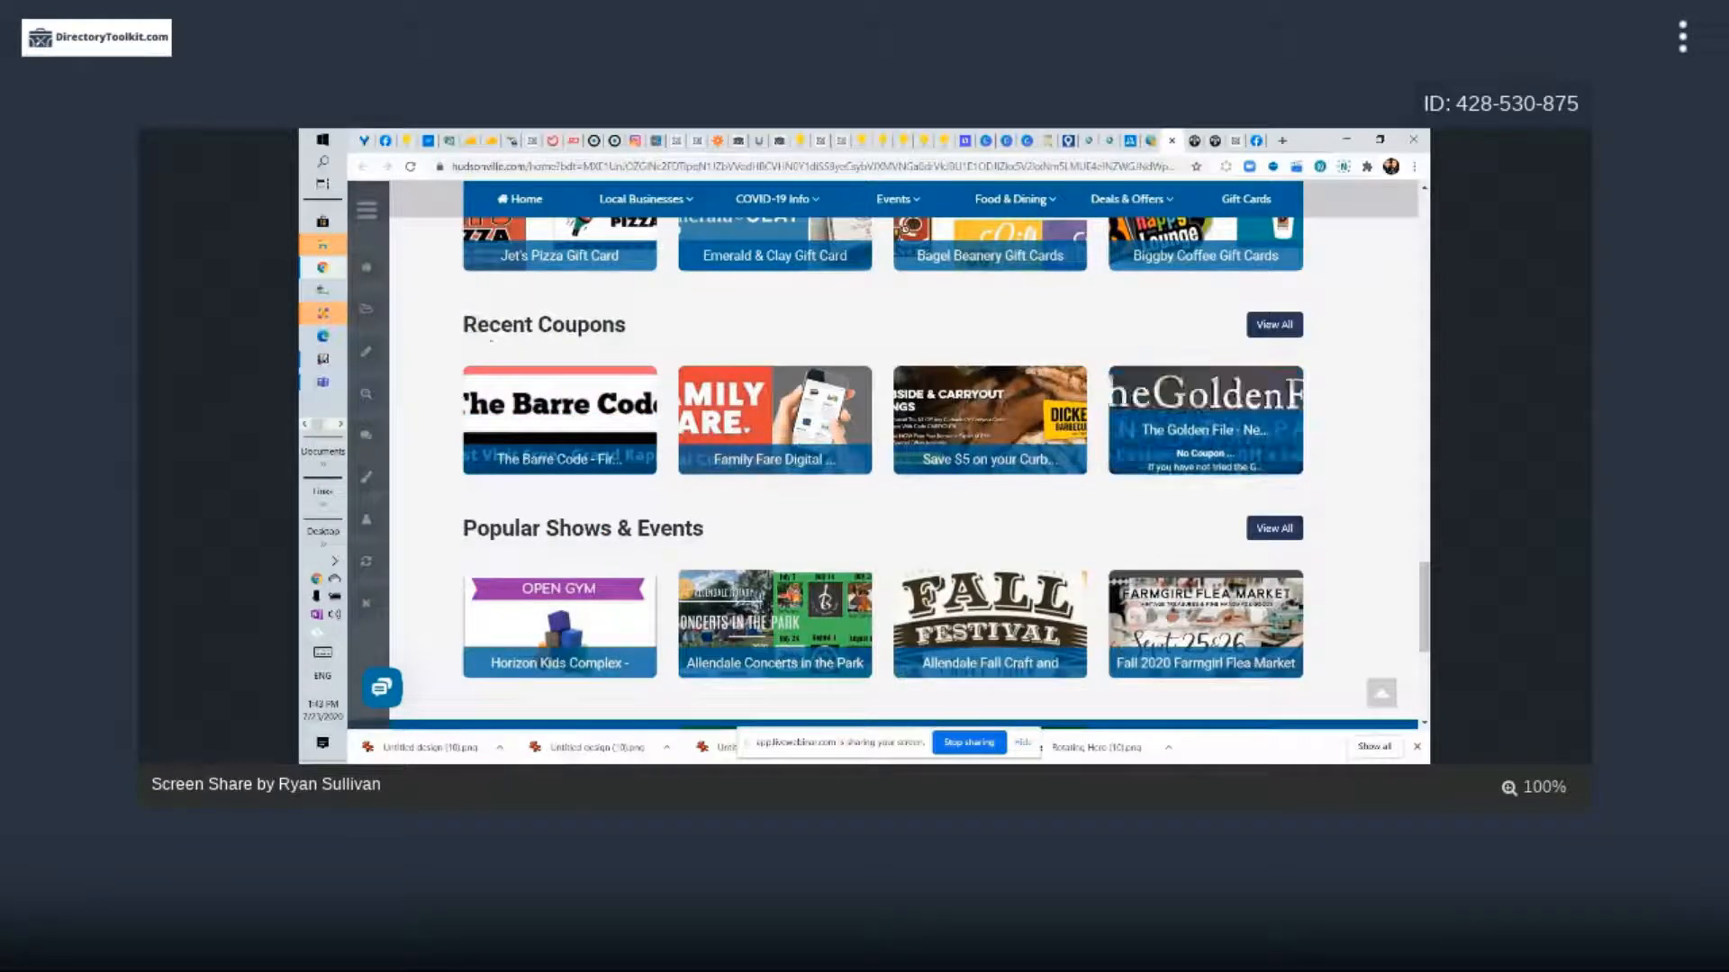
{"action": "left_click_drag", "start_coordinate": [467, 324], "coordinate": [602, 326]}
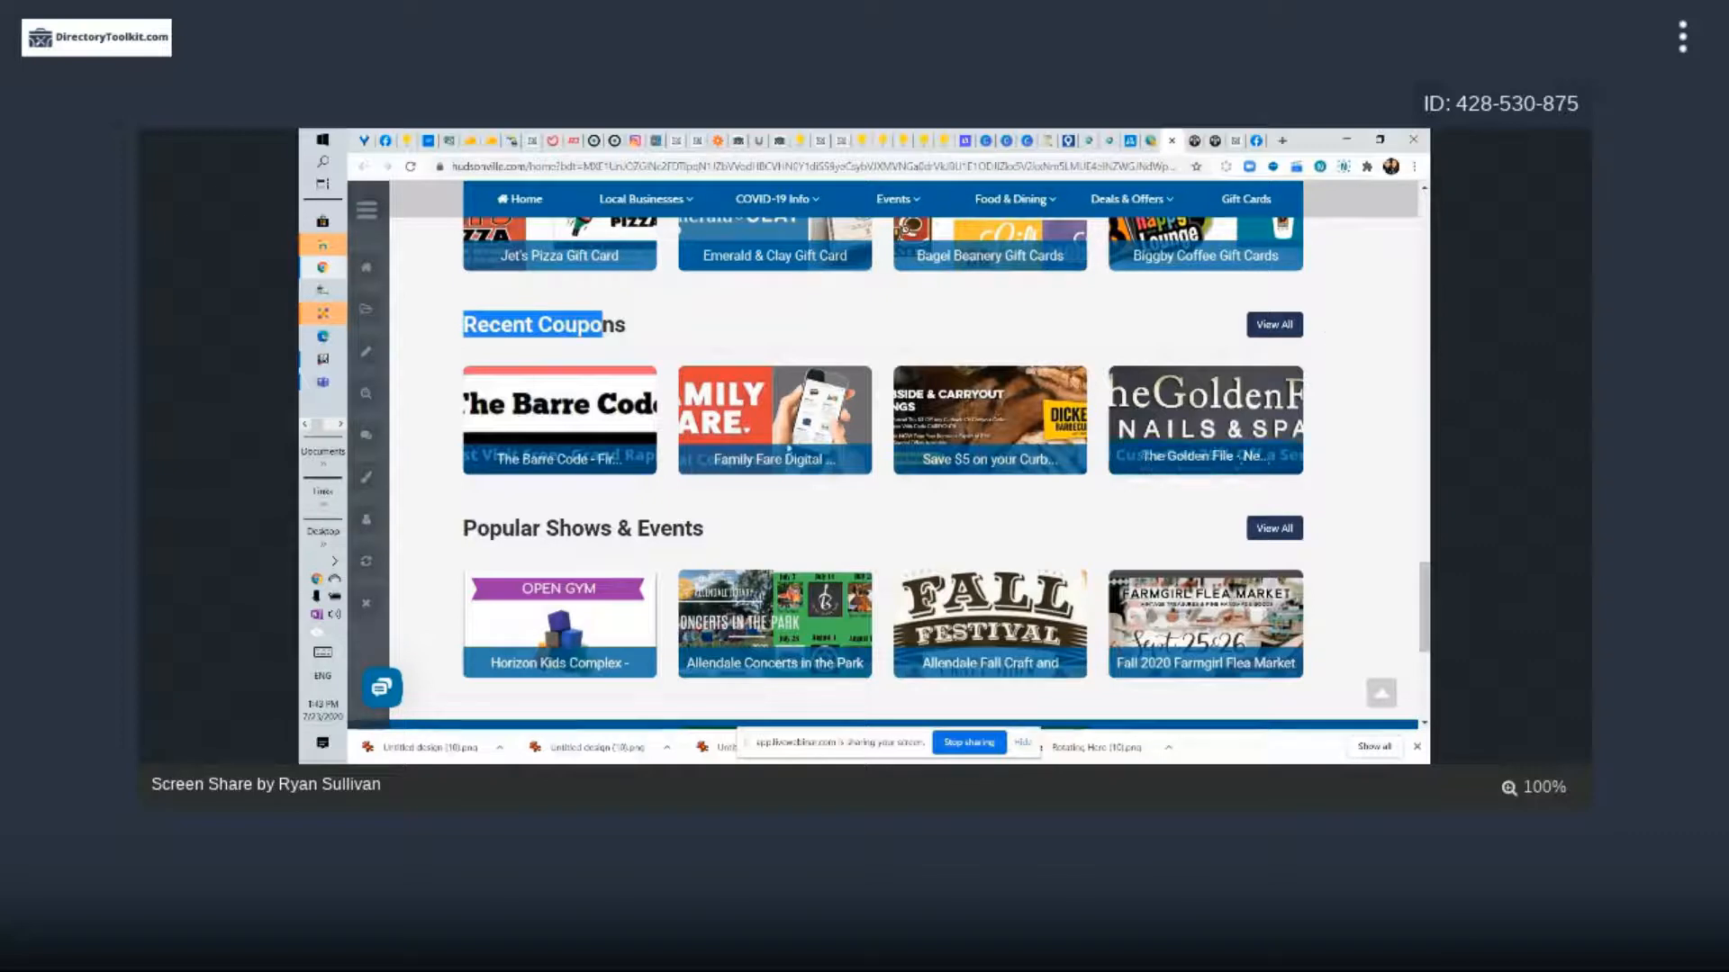
{"action": "mouse_move", "coordinate": [1260, 435]}
{"action": "left_click", "coordinate": [1354, 451]}
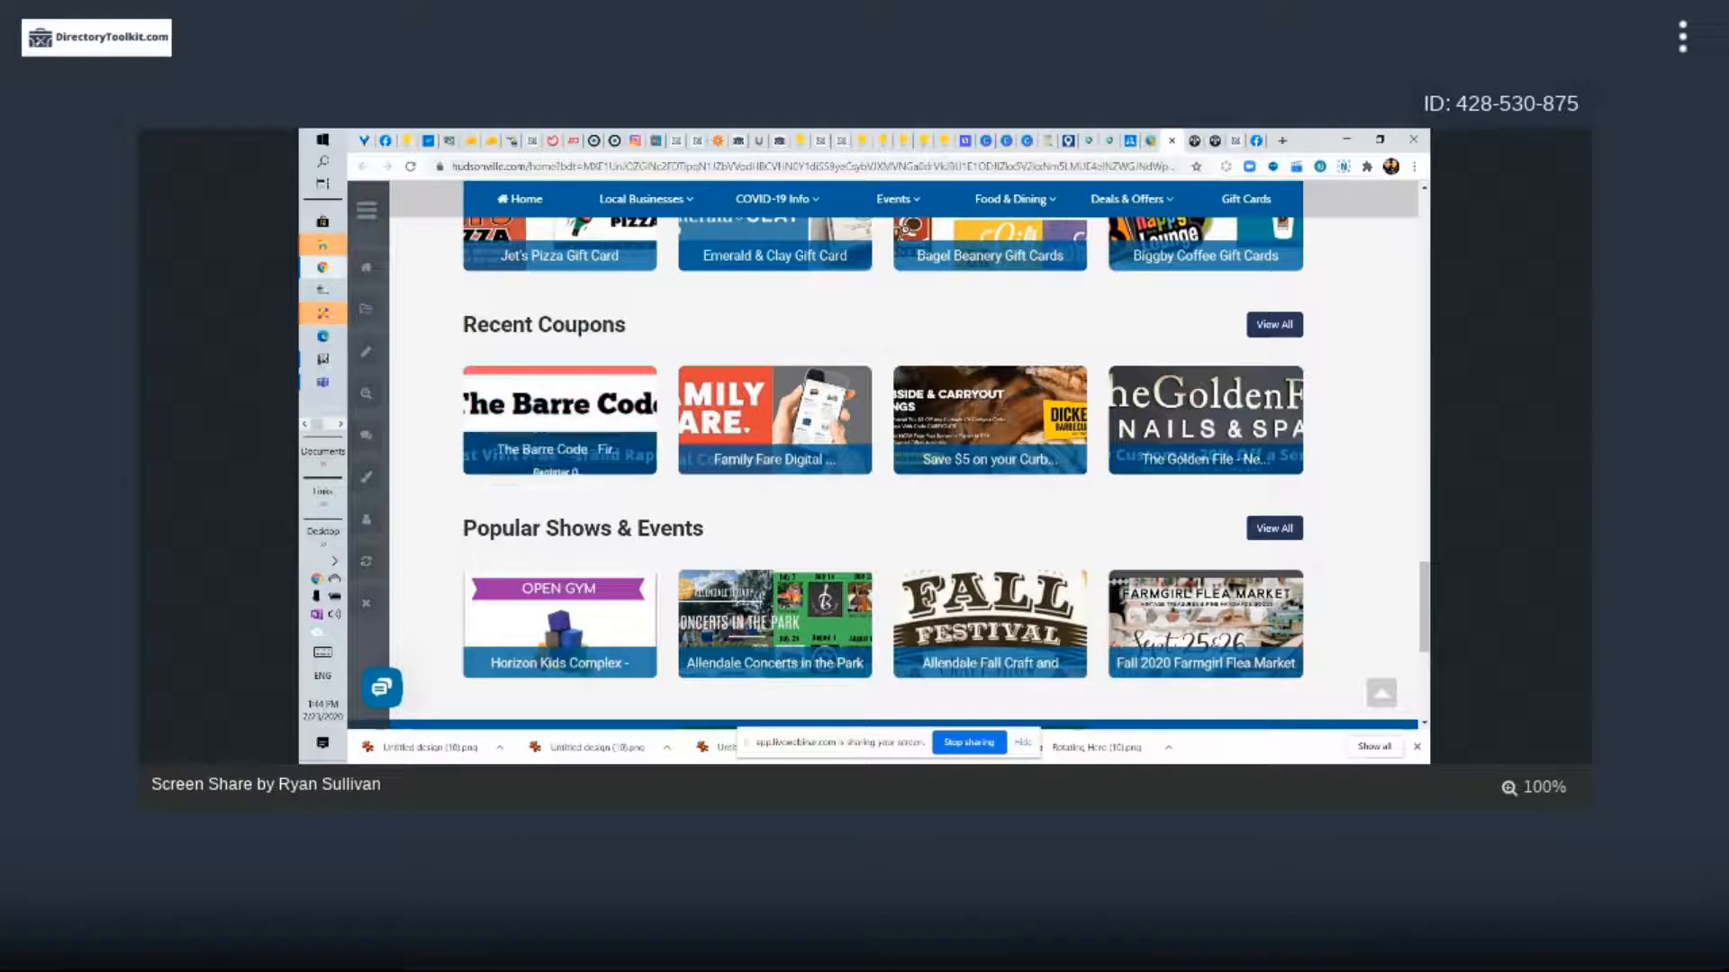
Review the Only Include Posts from Active Members choices for Streaming Blog Articles in the design settings, keeping Yes
{"action": "left_click", "coordinate": [1141, 145]}
{"action": "scroll", "coordinate": [641, 493], "scroll_direction": "down", "scroll_amount": 1}
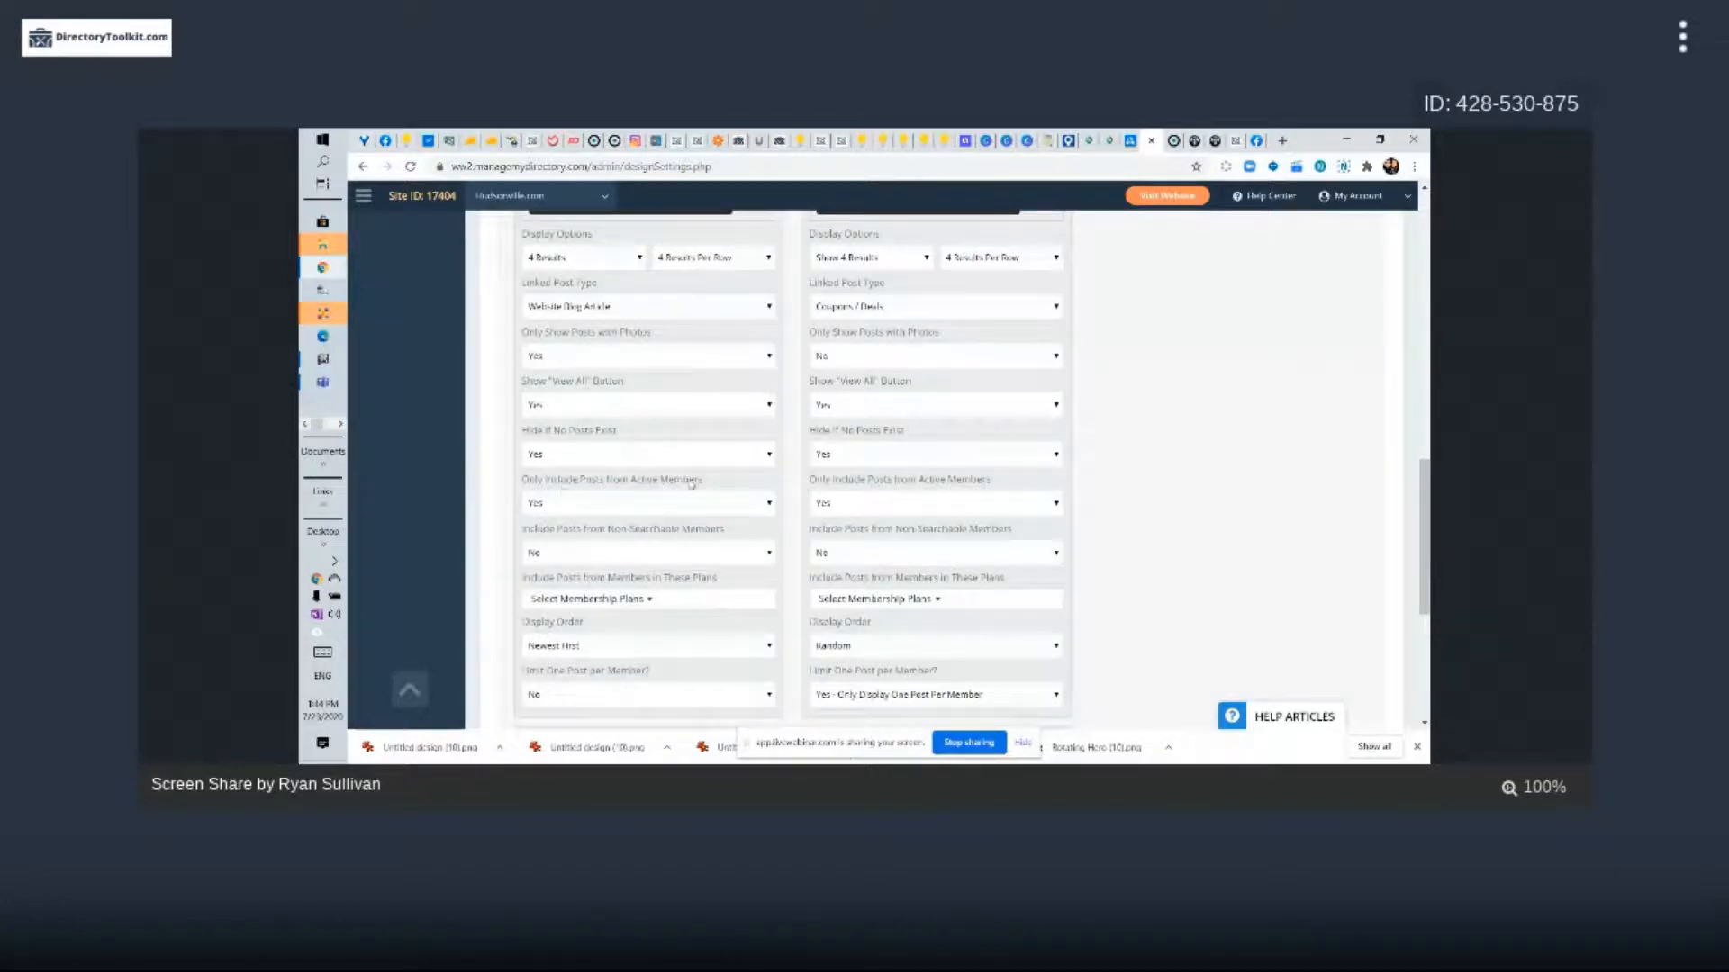
{"action": "left_click", "coordinate": [576, 504]}
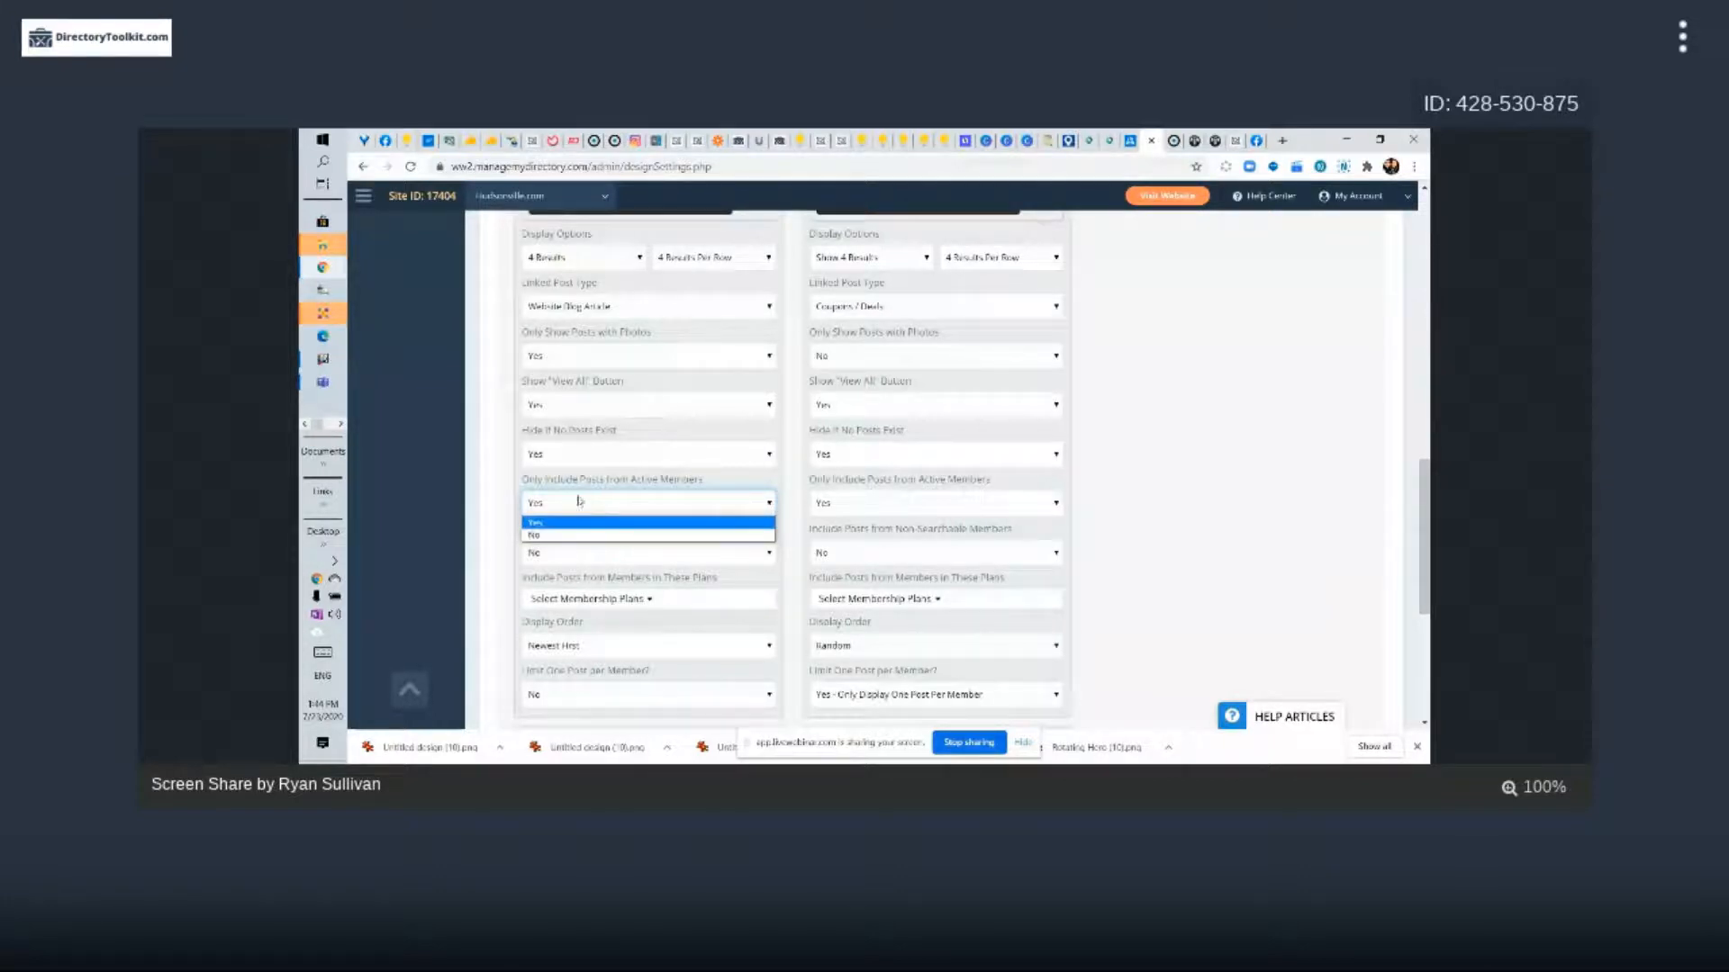
{"action": "left_click", "coordinate": [581, 489]}
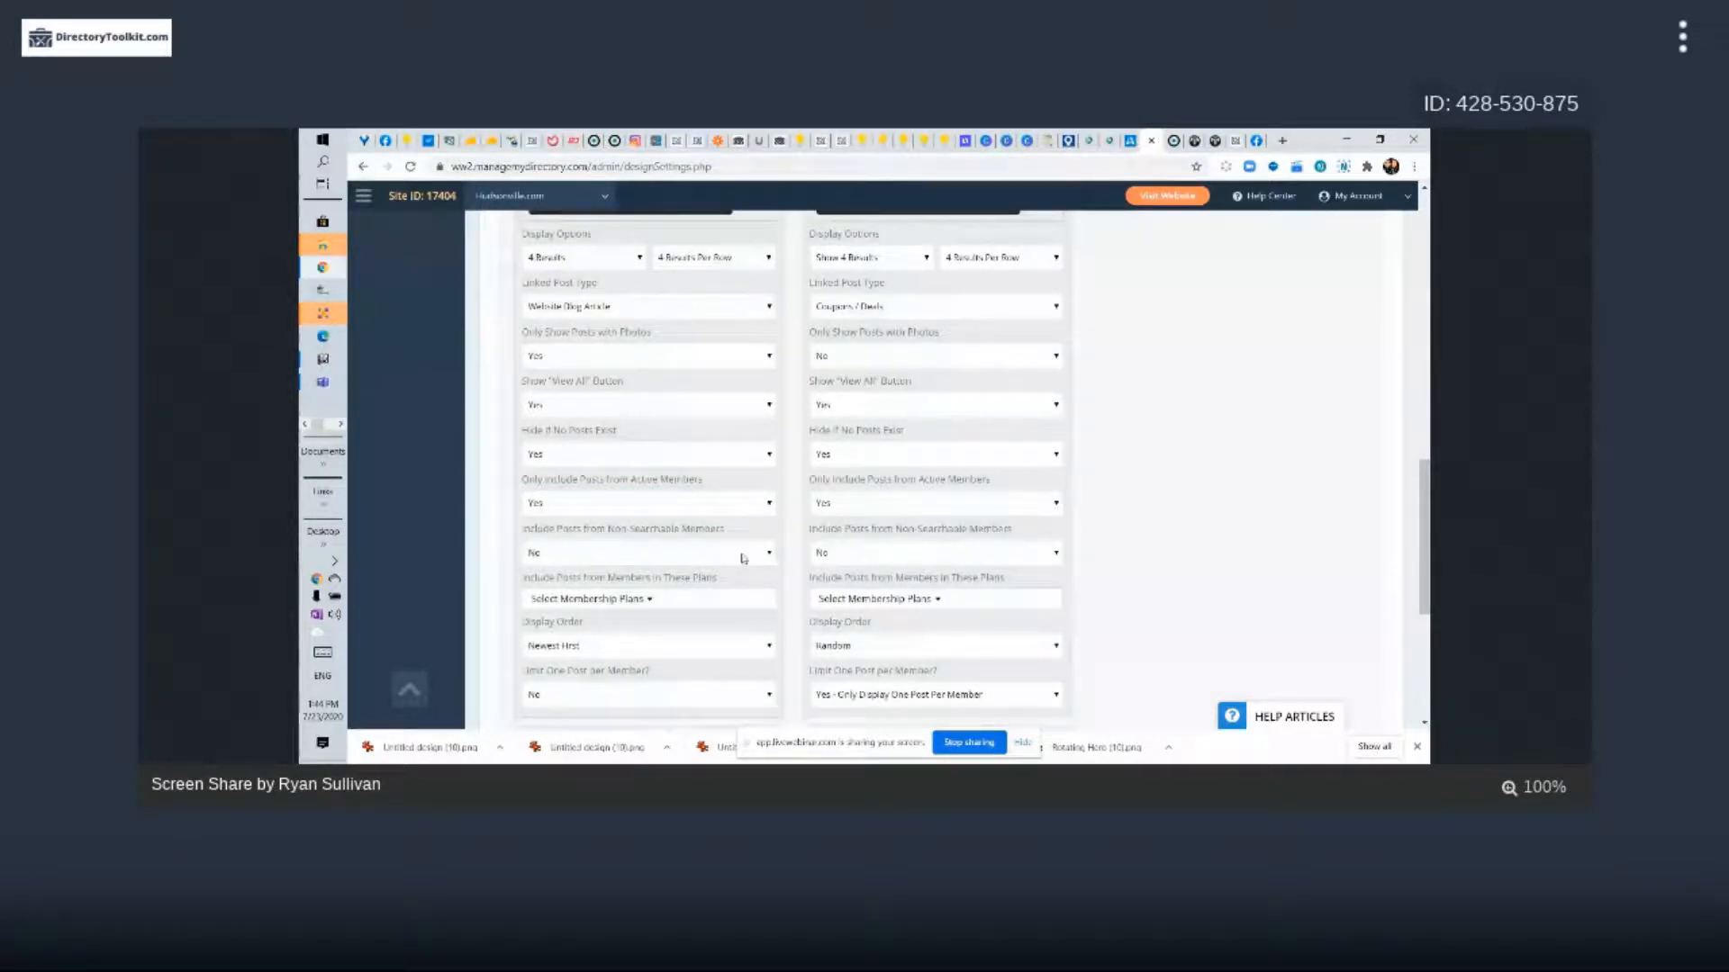
Examine the membership plans available for limiting which members' posts appear in Streaming Blog Articles
{"action": "scroll", "coordinate": [1131, 552], "scroll_direction": "down", "scroll_amount": 2}
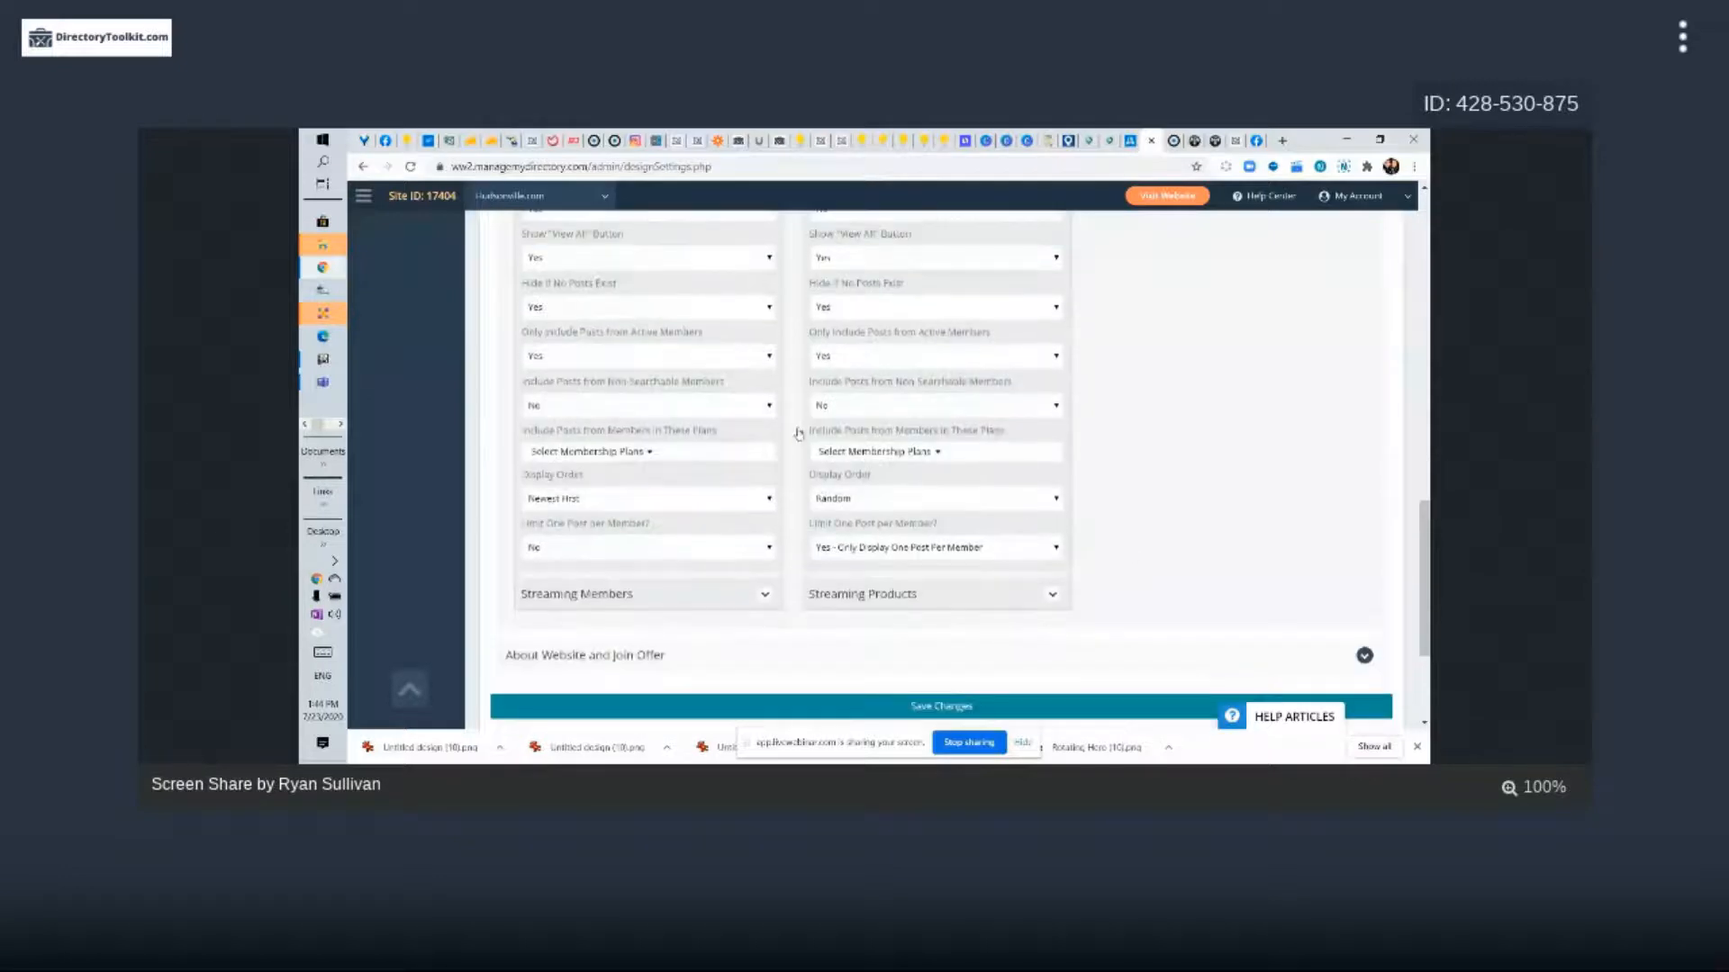
{"action": "left_click", "coordinate": [648, 452]}
{"action": "scroll", "coordinate": [655, 452], "scroll_direction": "down", "scroll_amount": 1}
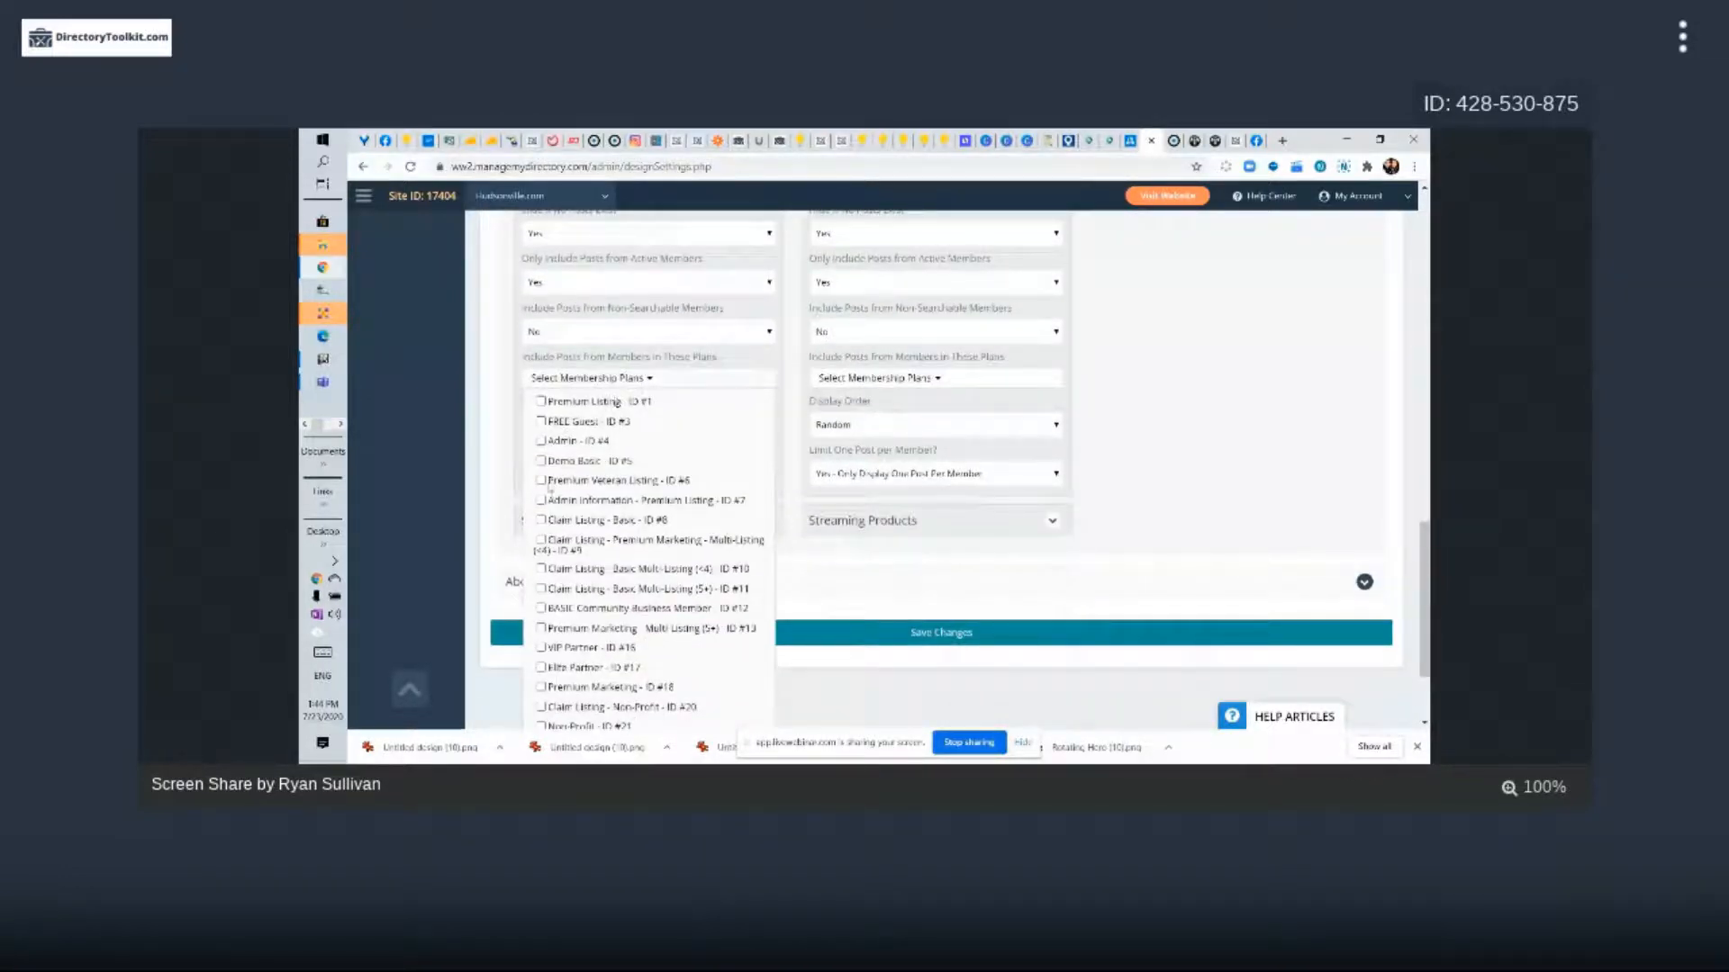
{"action": "left_click", "coordinate": [541, 479]}
{"action": "left_click", "coordinate": [541, 588]}
{"action": "left_click", "coordinate": [541, 647]}
{"action": "left_click", "coordinate": [645, 478]}
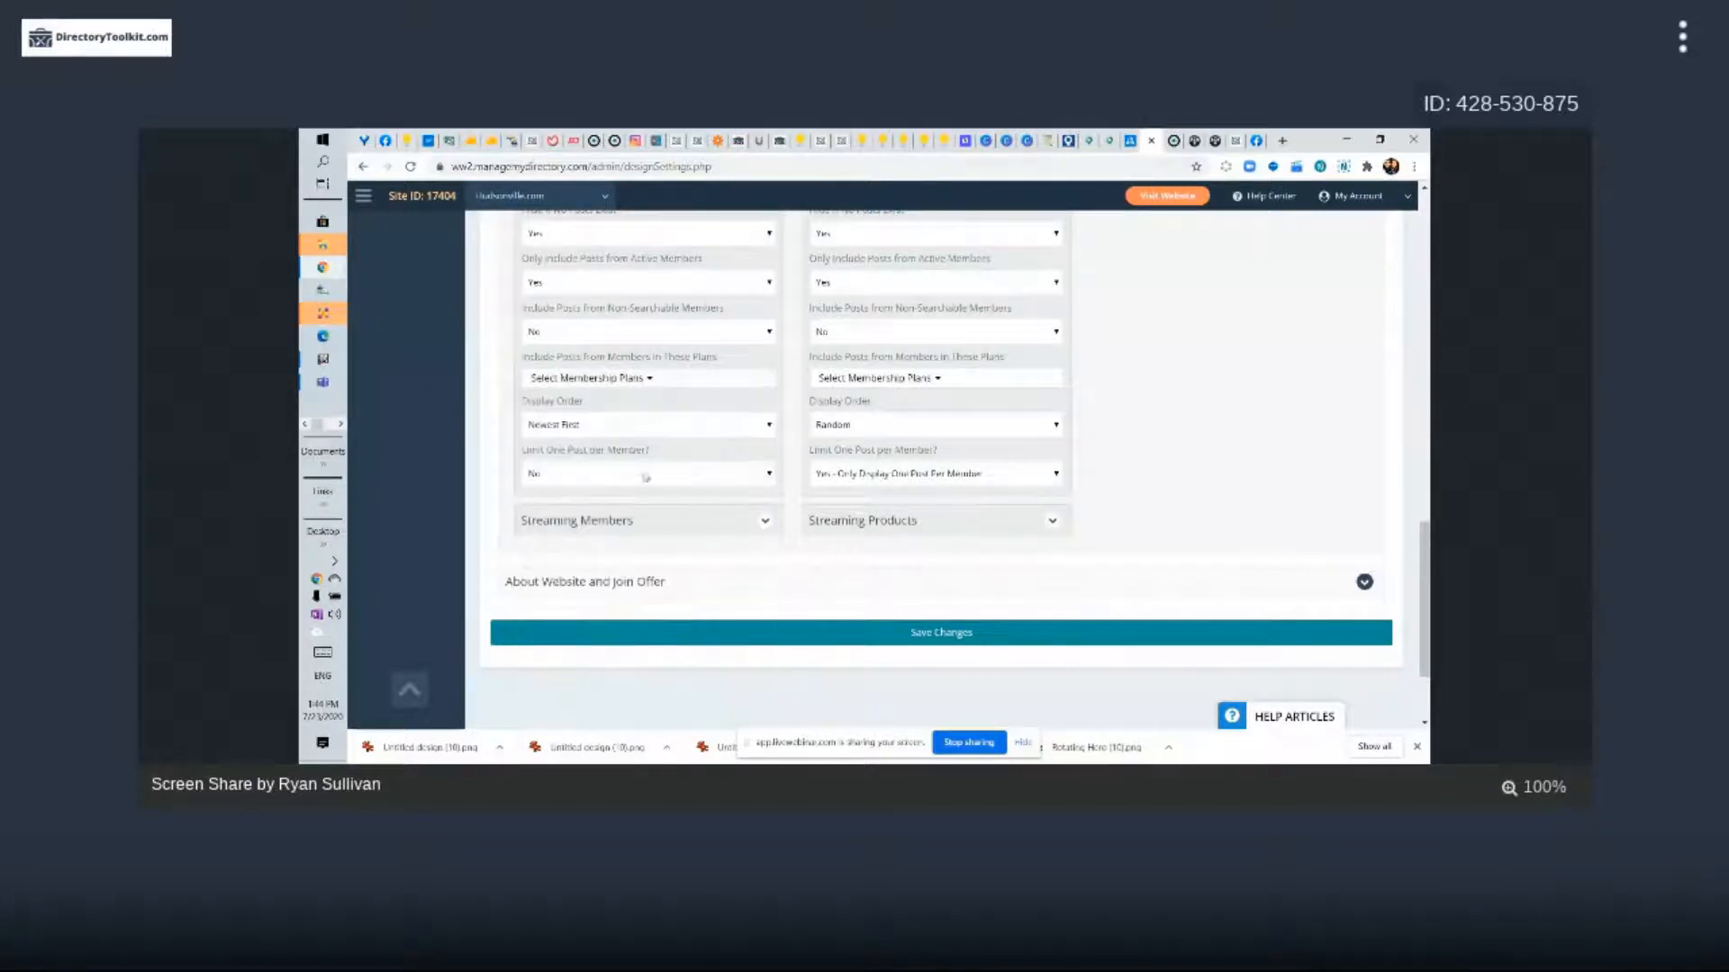
{"action": "left_click", "coordinate": [611, 382]}
Look over the streaming widgets' option columns and compare them with the widgets assigned in Homepage Section Order
{"action": "scroll", "coordinate": [685, 405], "scroll_direction": "up", "scroll_amount": 2}
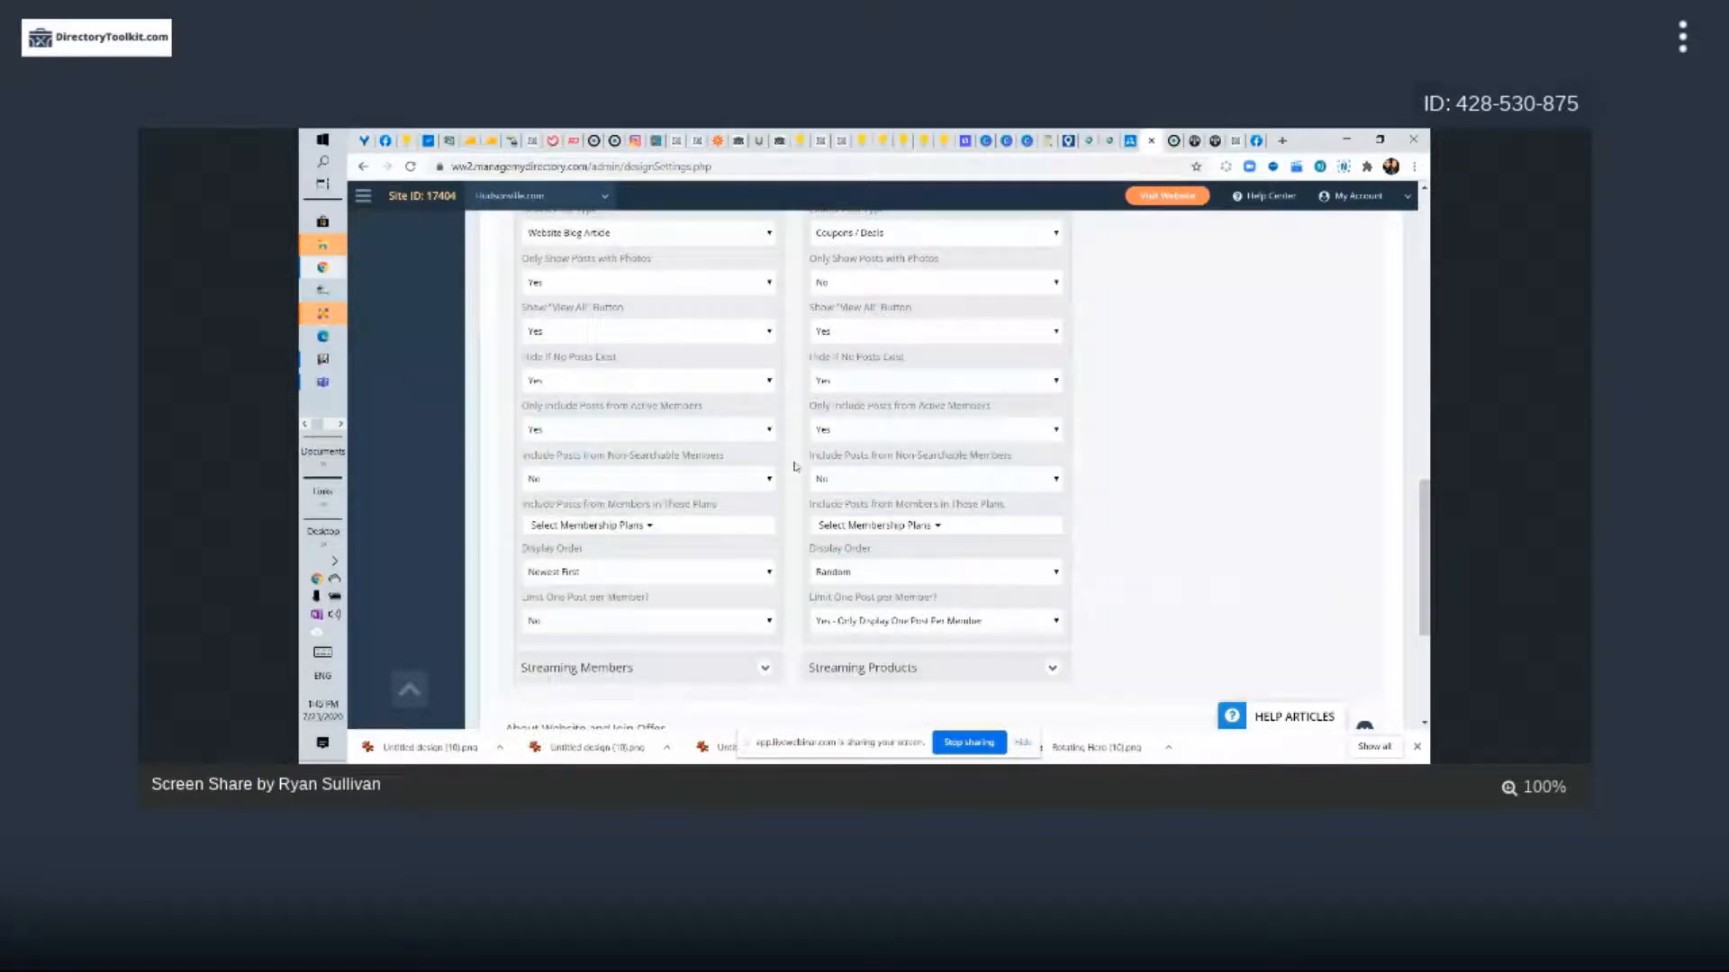
{"action": "scroll", "coordinate": [581, 581], "scroll_direction": "up", "scroll_amount": 5}
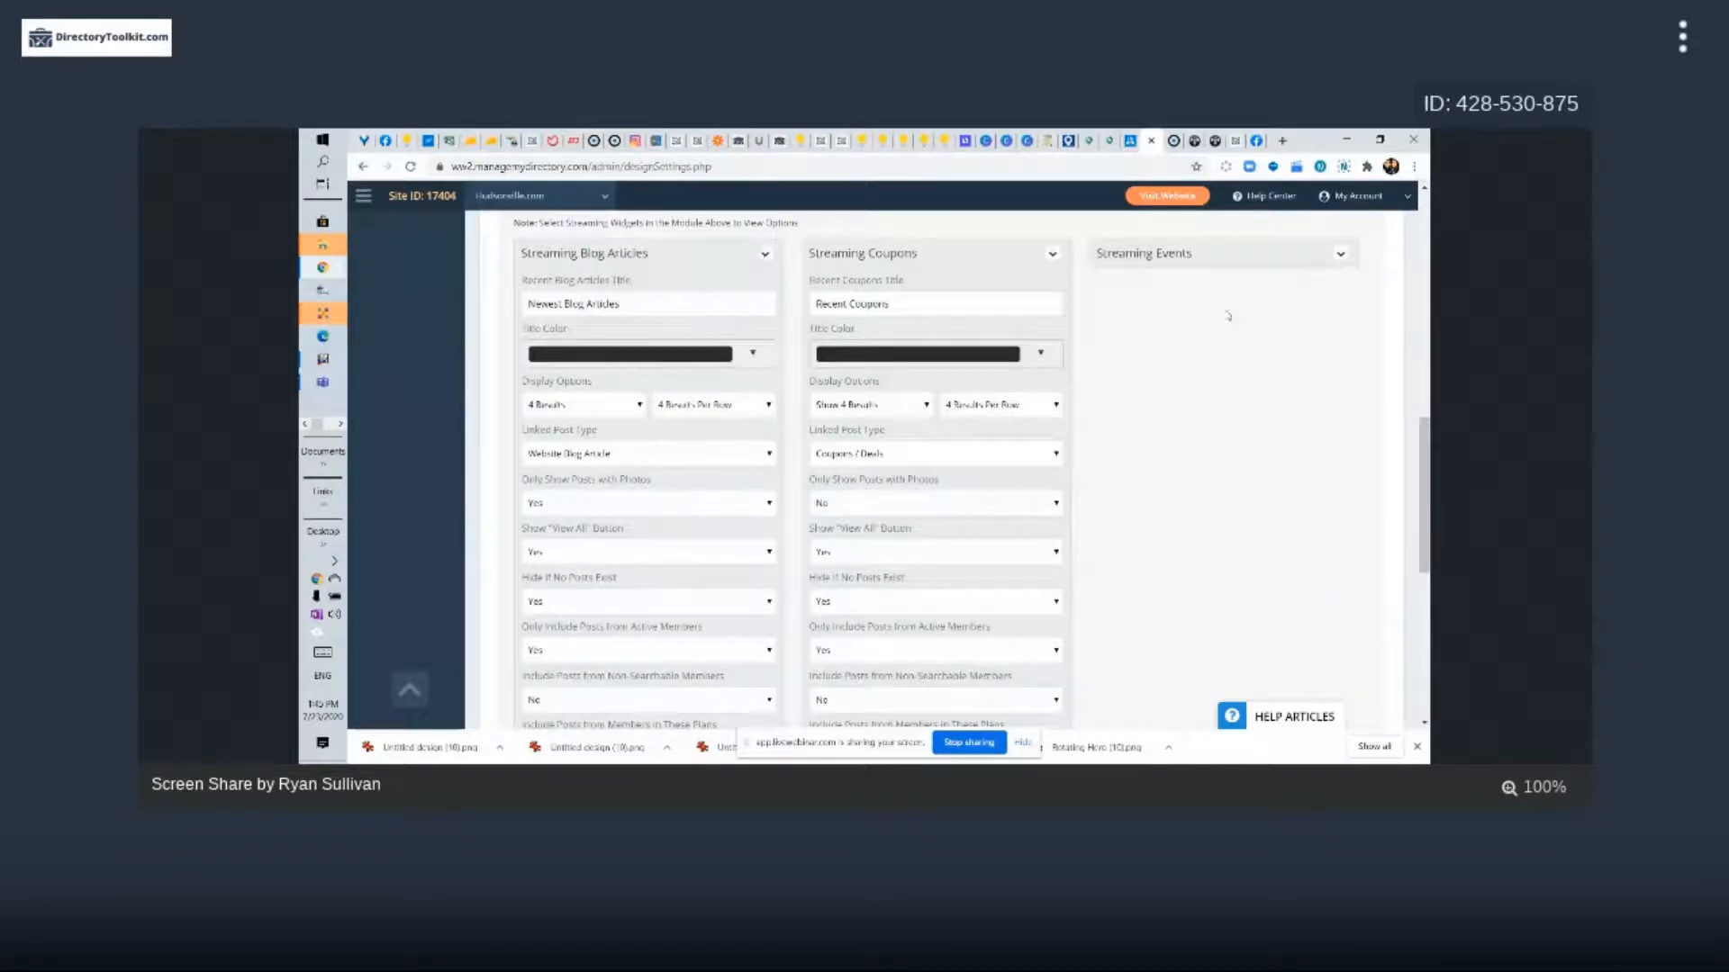
{"action": "scroll", "coordinate": [1191, 467], "scroll_direction": "up", "scroll_amount": 2}
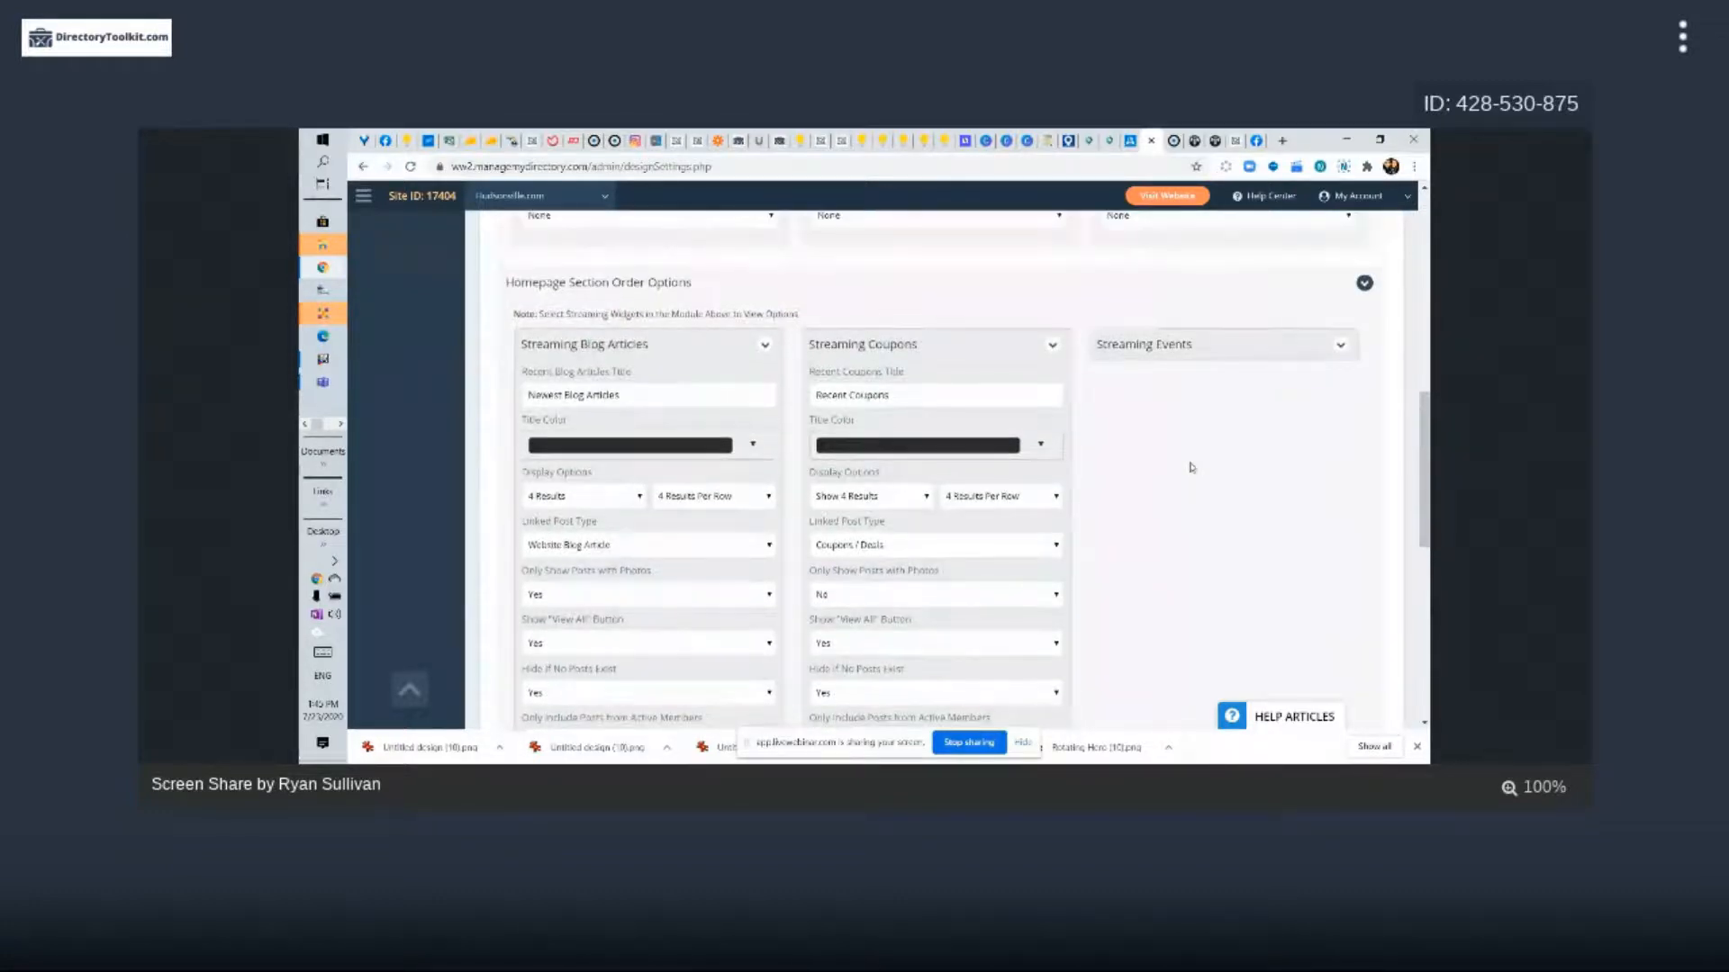
{"action": "scroll", "coordinate": [849, 241], "scroll_direction": "up", "scroll_amount": 3}
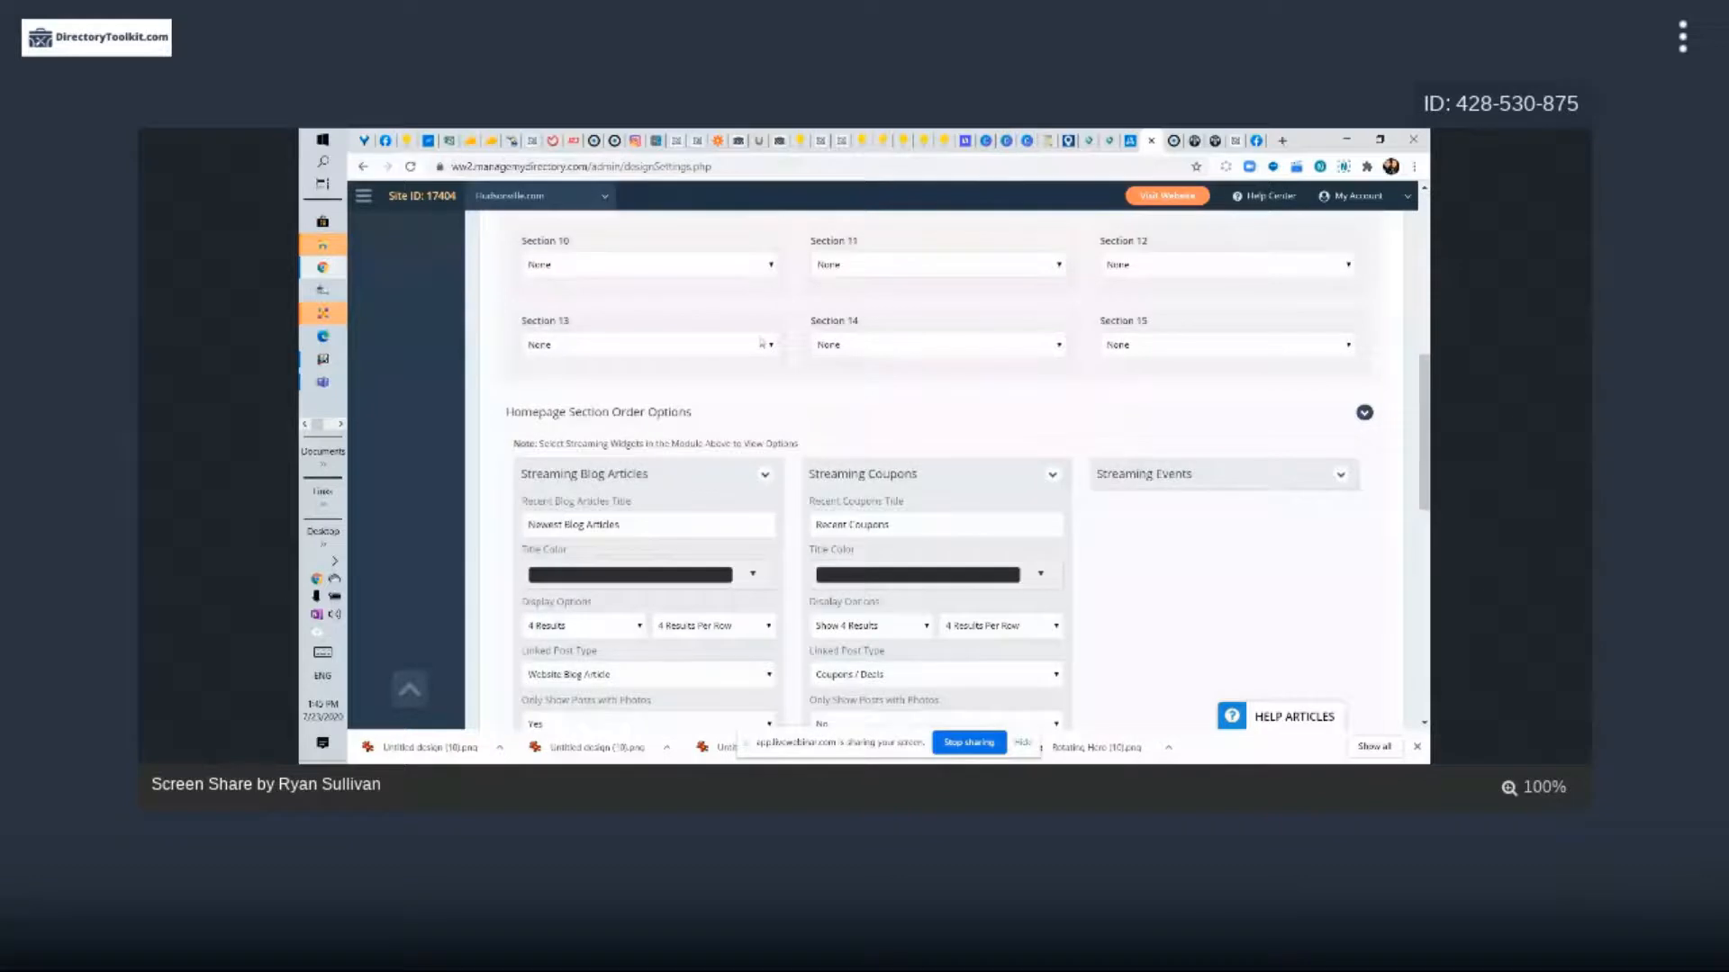
{"action": "scroll", "coordinate": [553, 522], "scroll_direction": "down", "scroll_amount": 6}
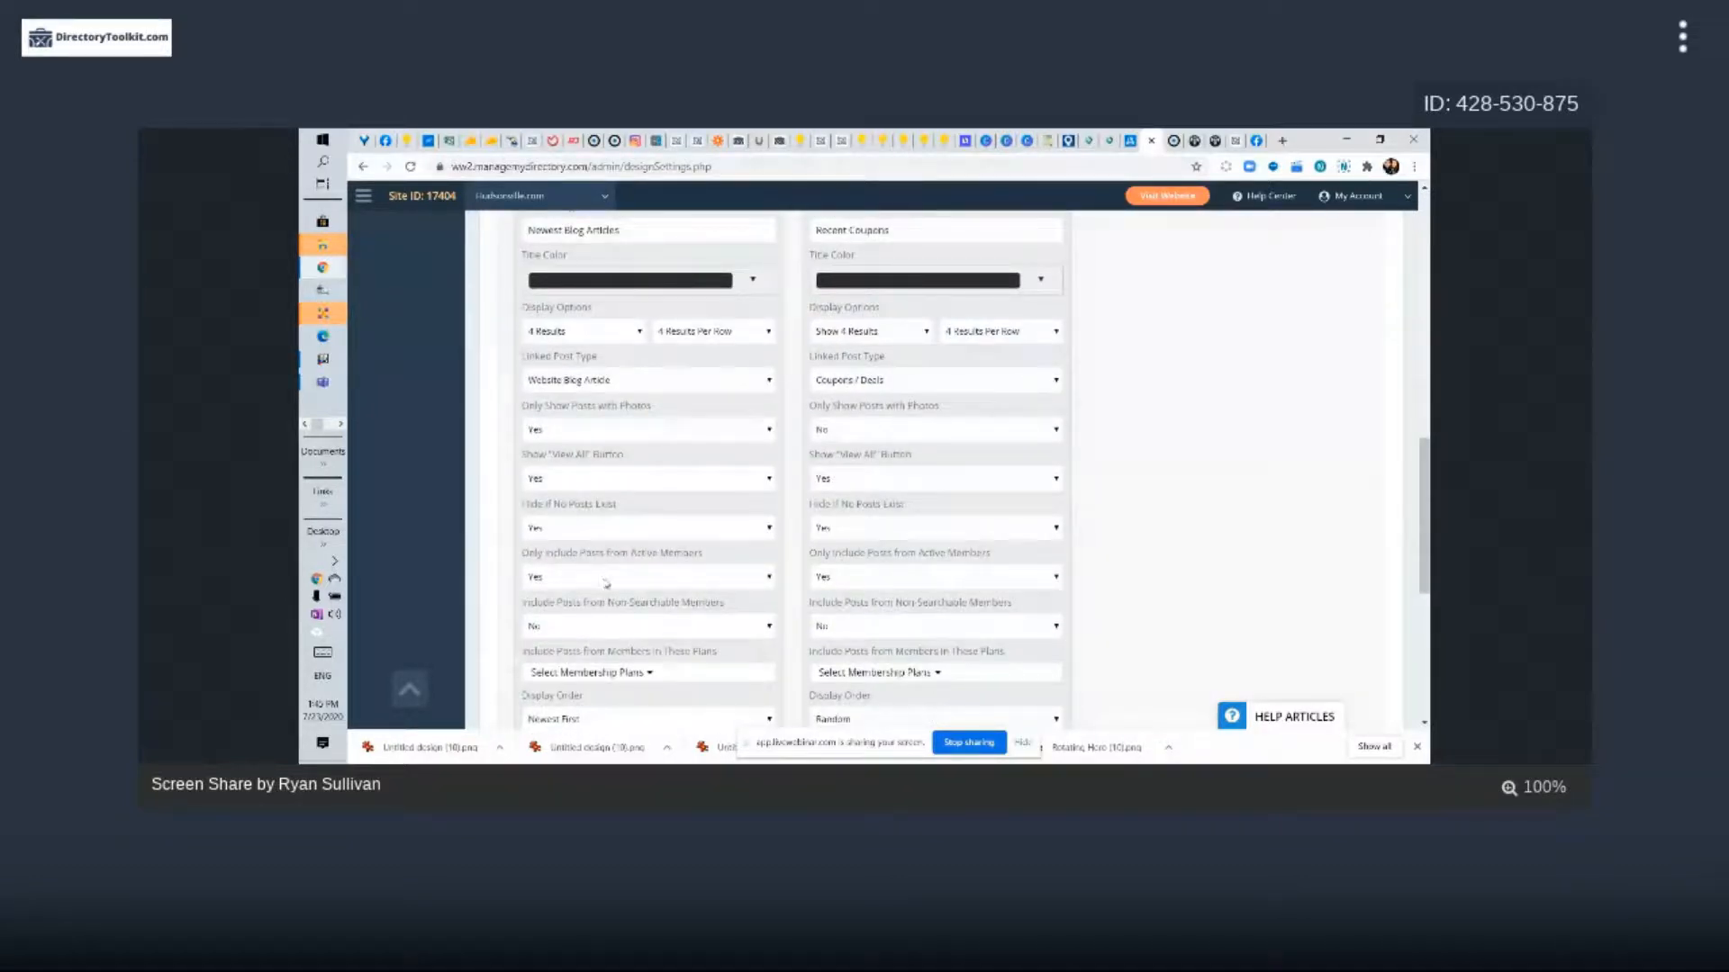
{"action": "scroll", "coordinate": [606, 583], "scroll_direction": "down", "scroll_amount": 3}
{"action": "scroll", "coordinate": [581, 655], "scroll_direction": "up", "scroll_amount": 8}
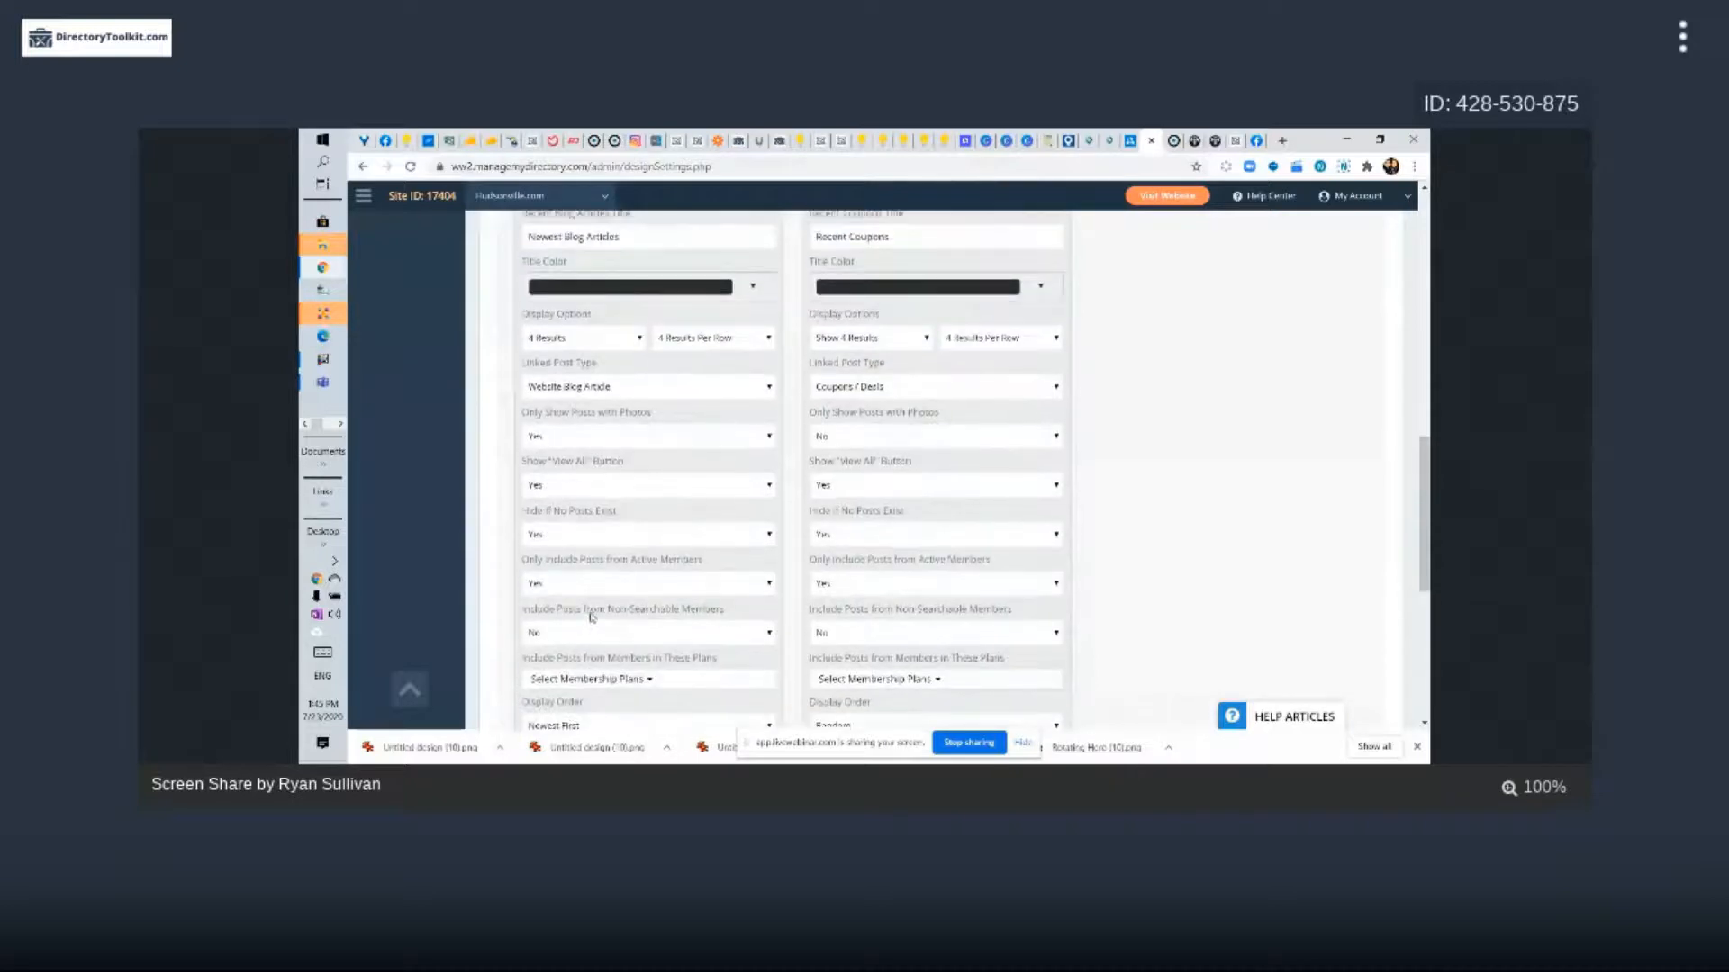
{"action": "scroll", "coordinate": [1334, 455], "scroll_direction": "up", "scroll_amount": 7}
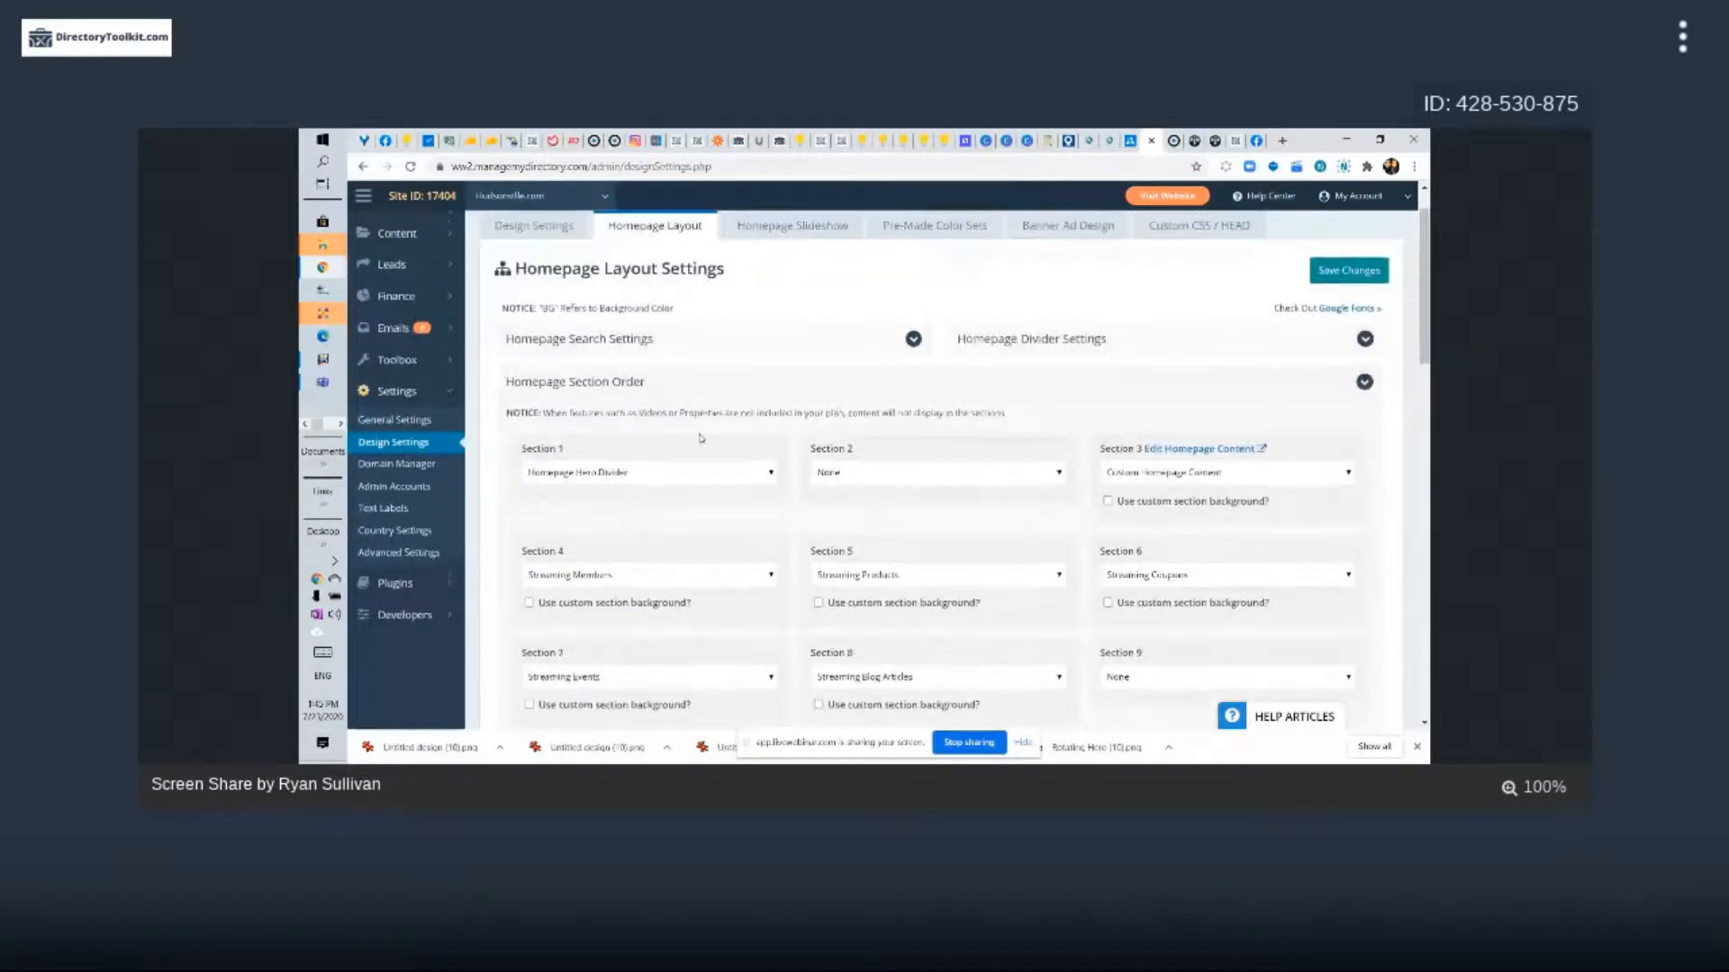
{"action": "scroll", "coordinate": [644, 467], "scroll_direction": "down", "scroll_amount": 4}
{"action": "scroll", "coordinate": [644, 467], "scroll_direction": "down", "scroll_amount": 4}
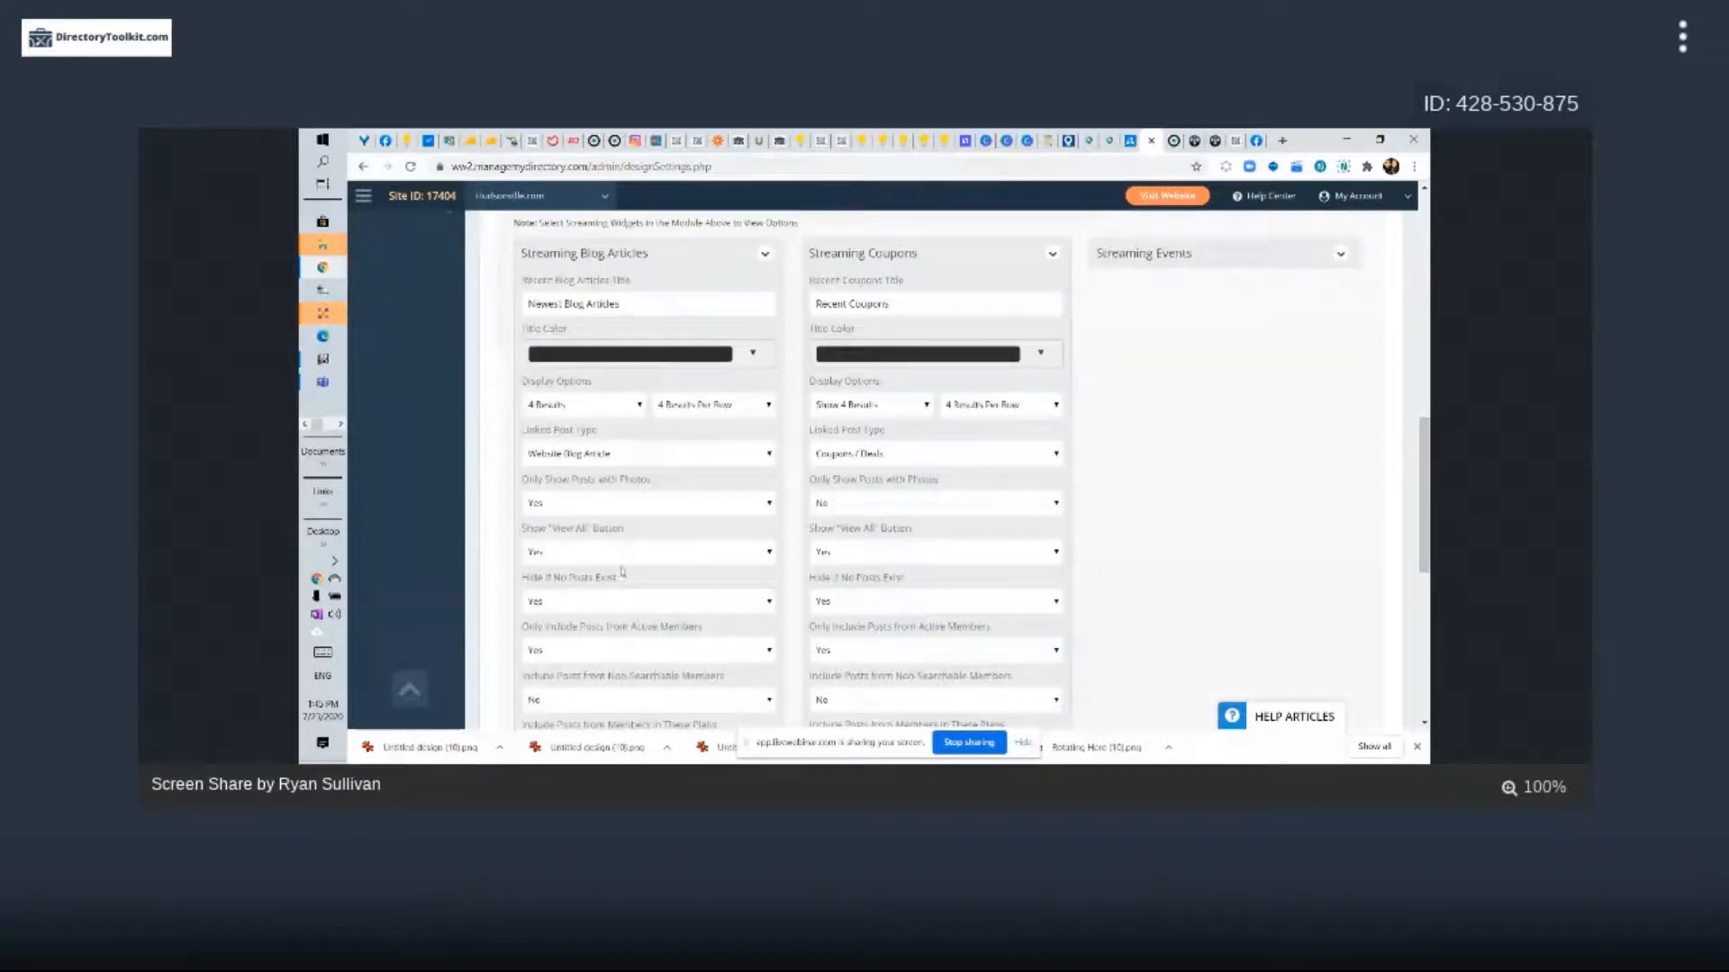
Review the widget choices for Section 8 in Homepage Section Order, keeping Streaming Blog Articles
{"action": "scroll", "coordinate": [622, 572], "scroll_direction": "up", "scroll_amount": 4}
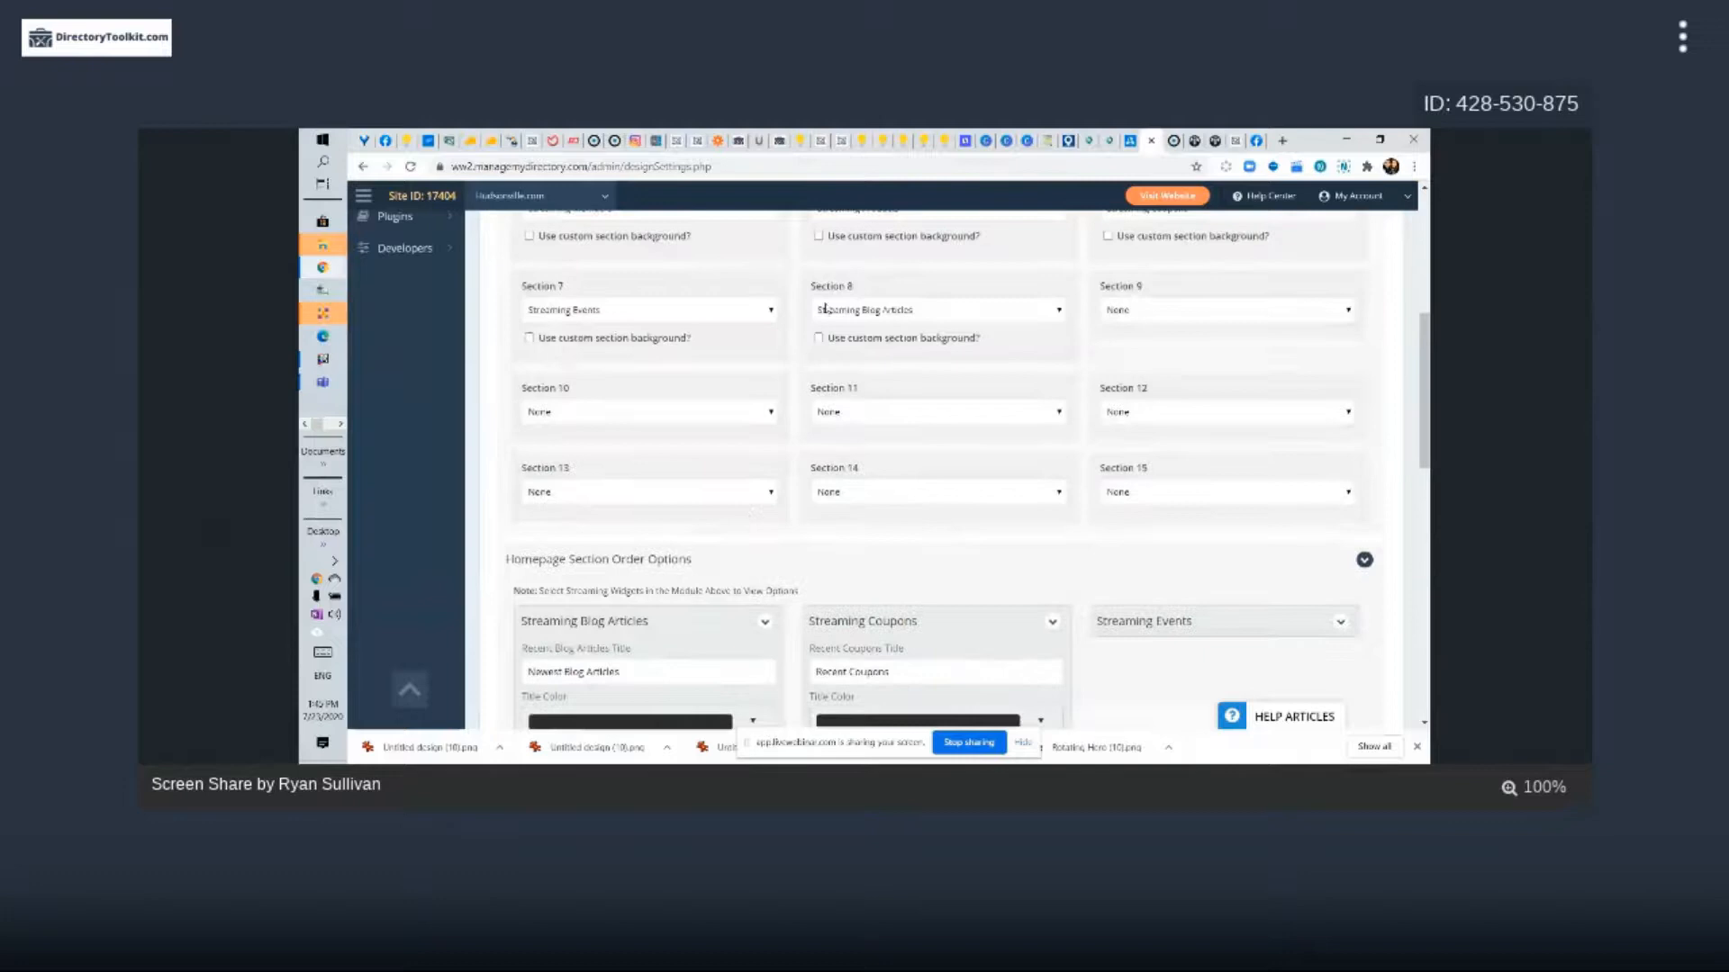
{"action": "left_click", "coordinate": [865, 310]}
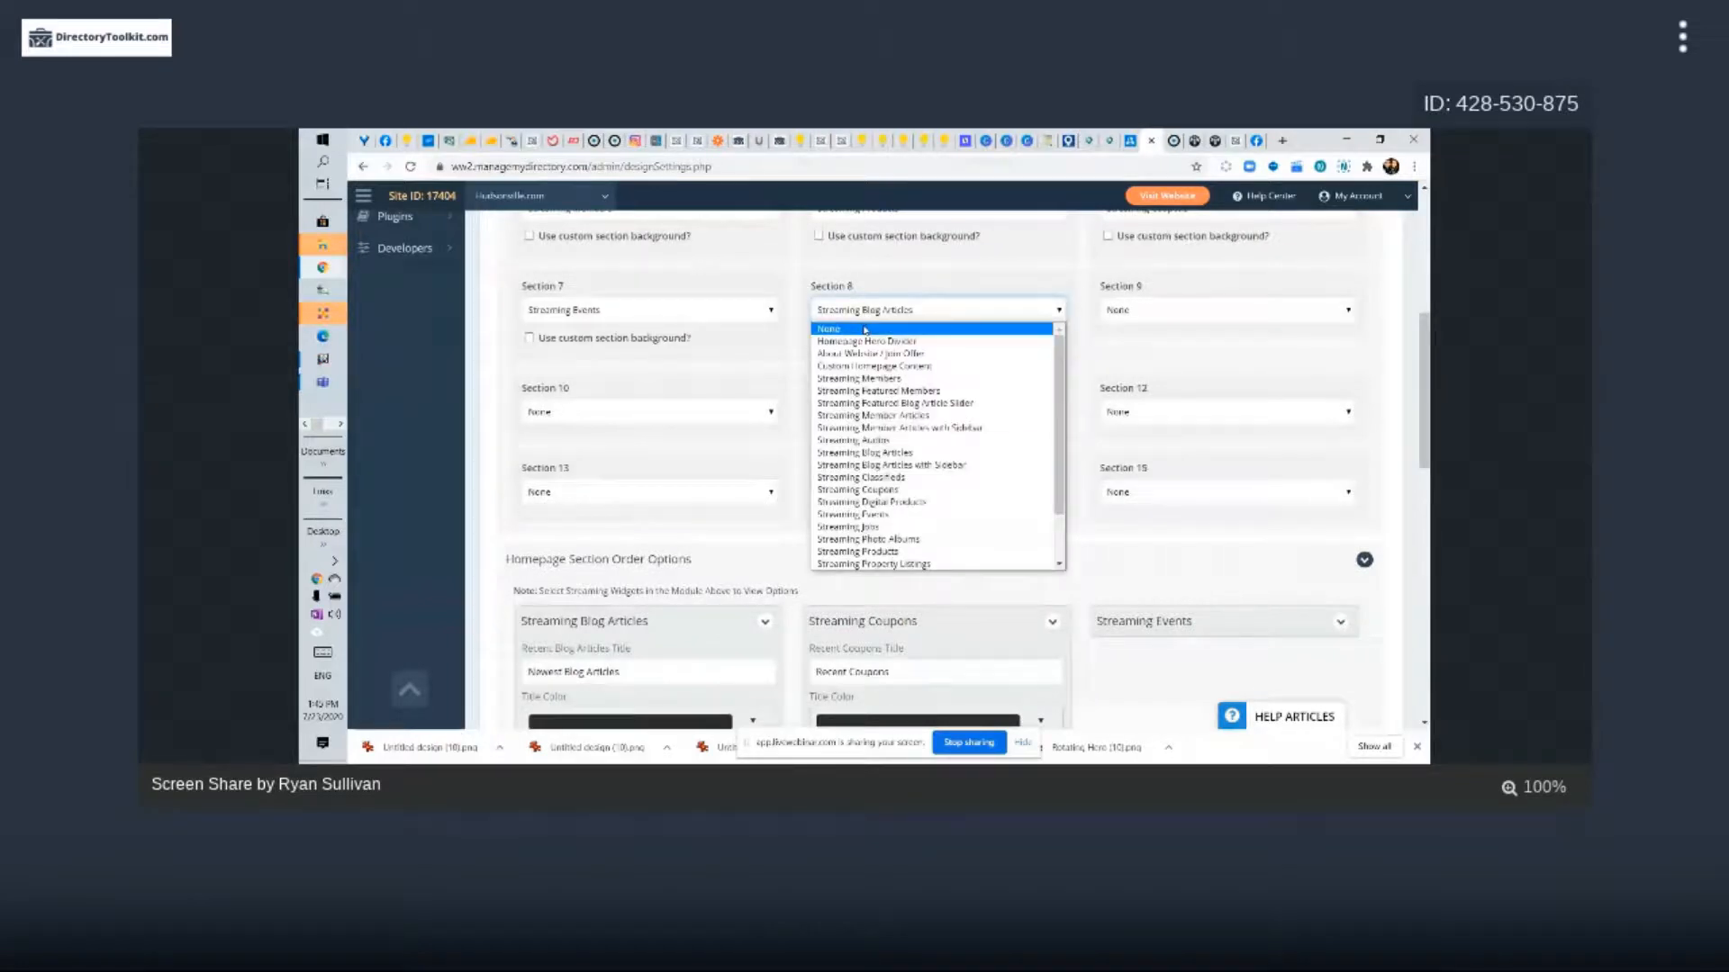
{"action": "scroll", "coordinate": [1218, 357], "scroll_direction": "up", "scroll_amount": 2}
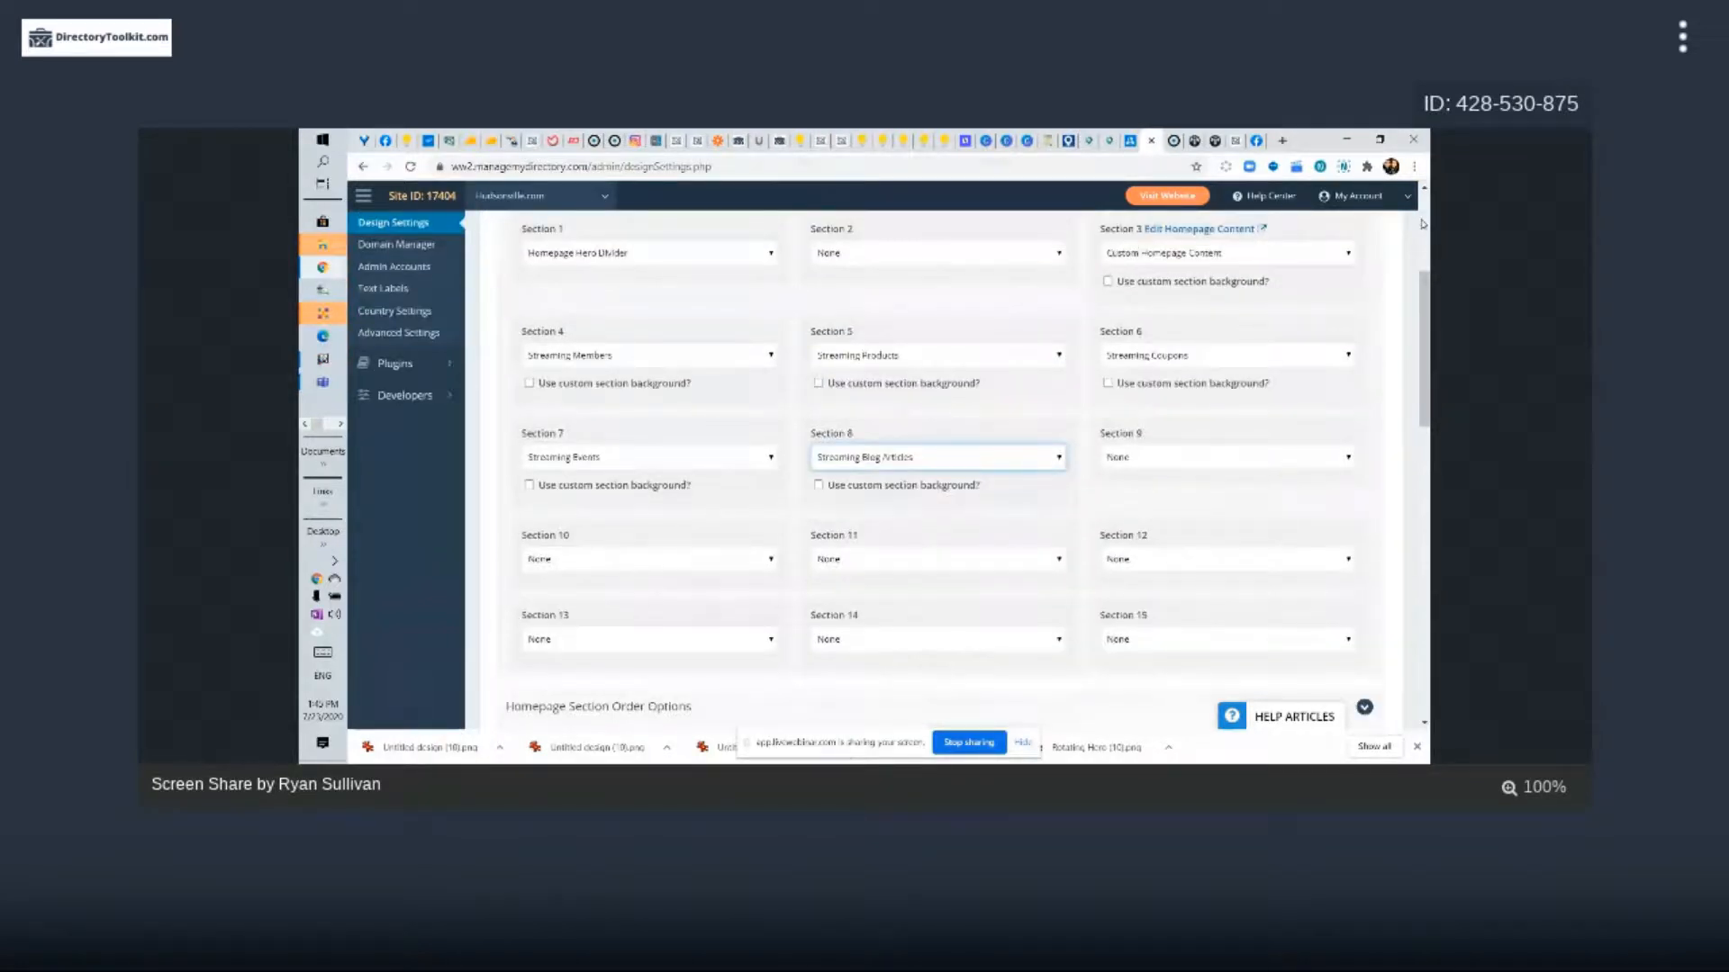
Review the Streaming Blog Articles and Streaming Coupons options from title and display settings through to the per-member post limit
{"action": "scroll", "coordinate": [712, 216], "scroll_direction": "down", "scroll_amount": 5}
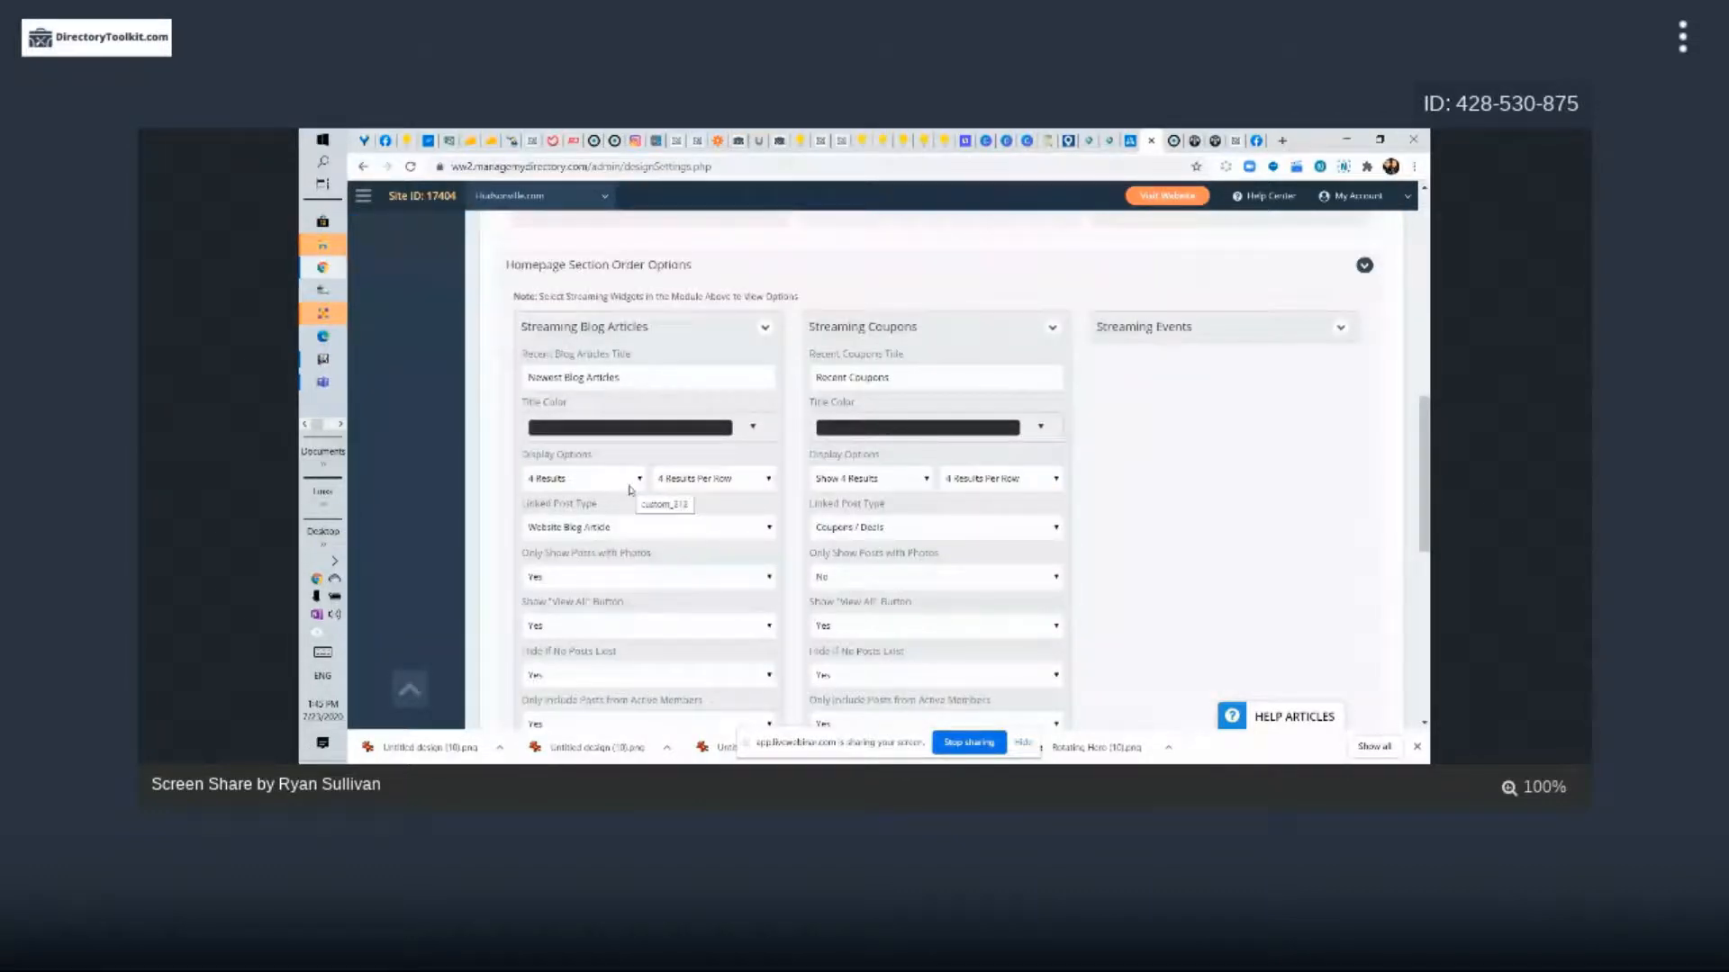
{"action": "scroll", "coordinate": [549, 656], "scroll_direction": "down", "scroll_amount": 1}
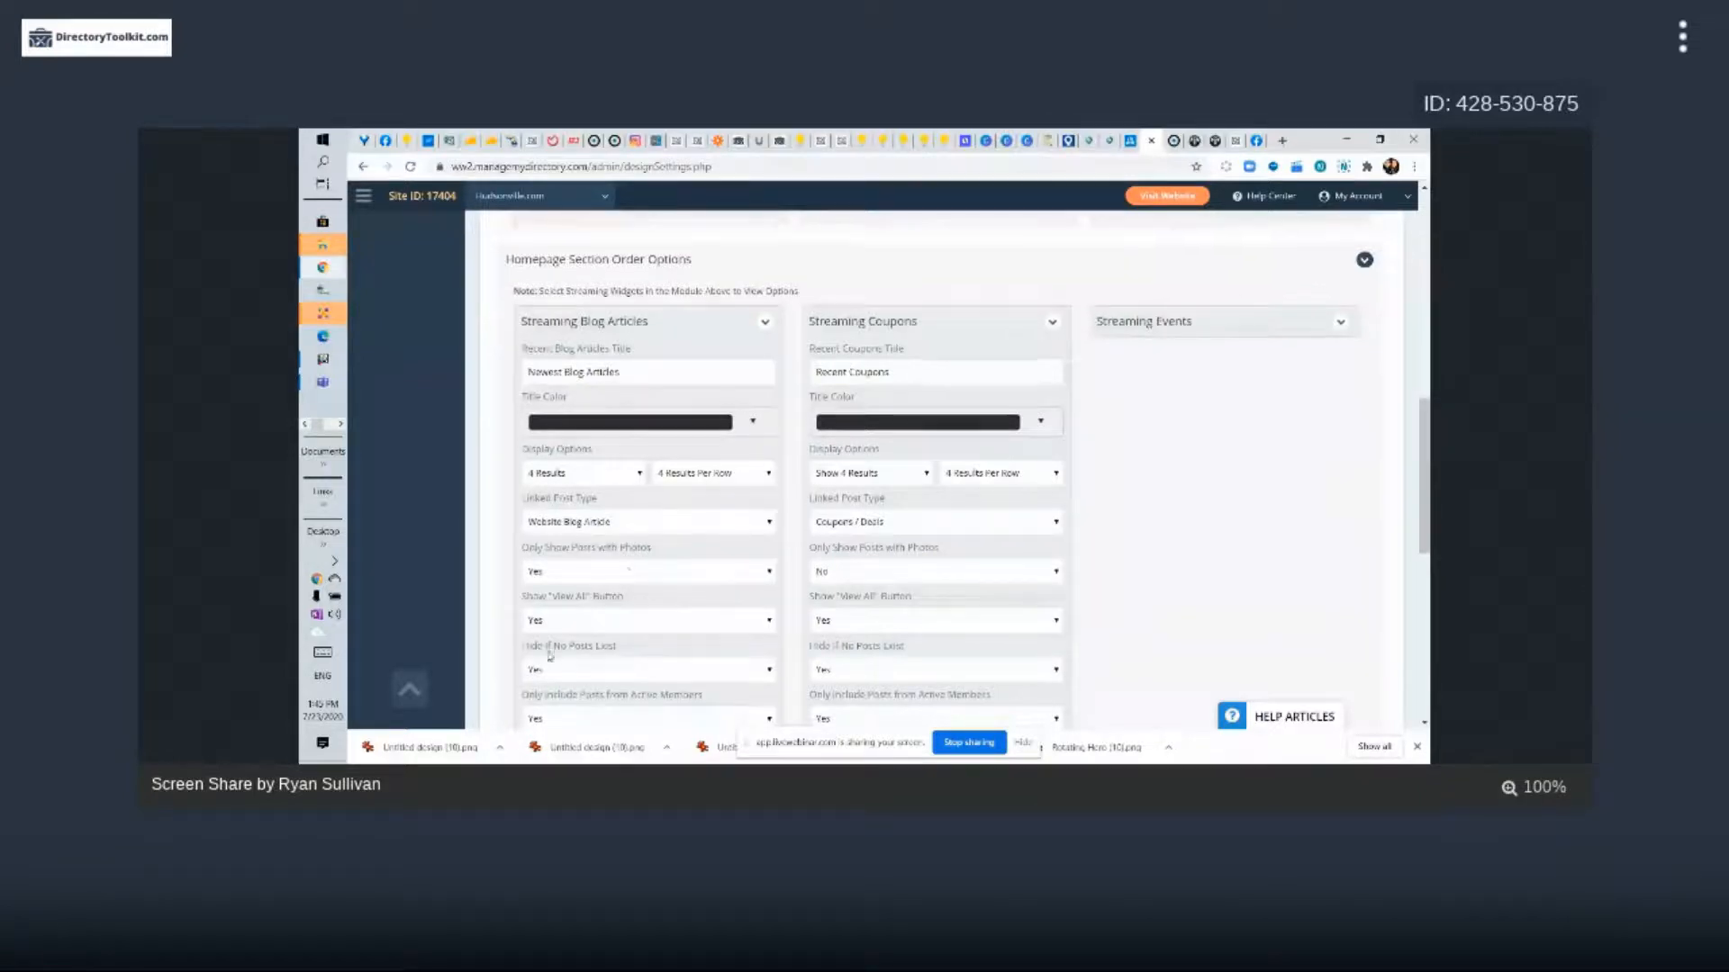
{"action": "scroll", "coordinate": [549, 655], "scroll_direction": "down", "scroll_amount": 2}
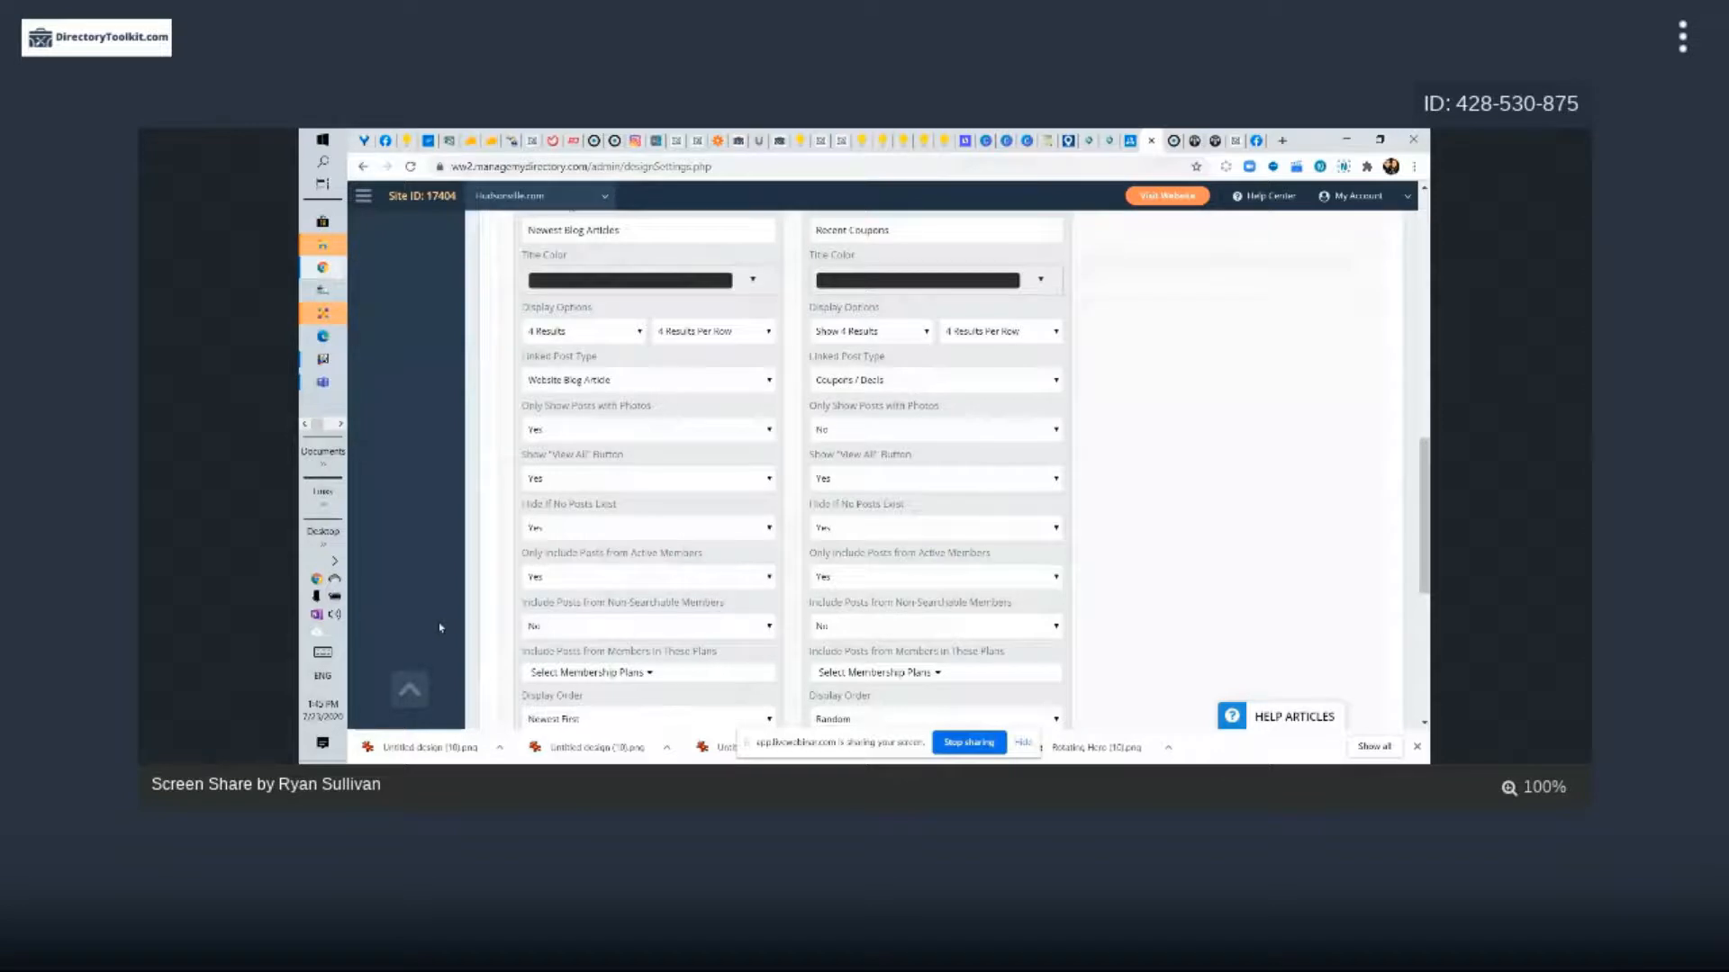
{"action": "scroll", "coordinate": [1137, 623], "scroll_direction": "up", "scroll_amount": 5}
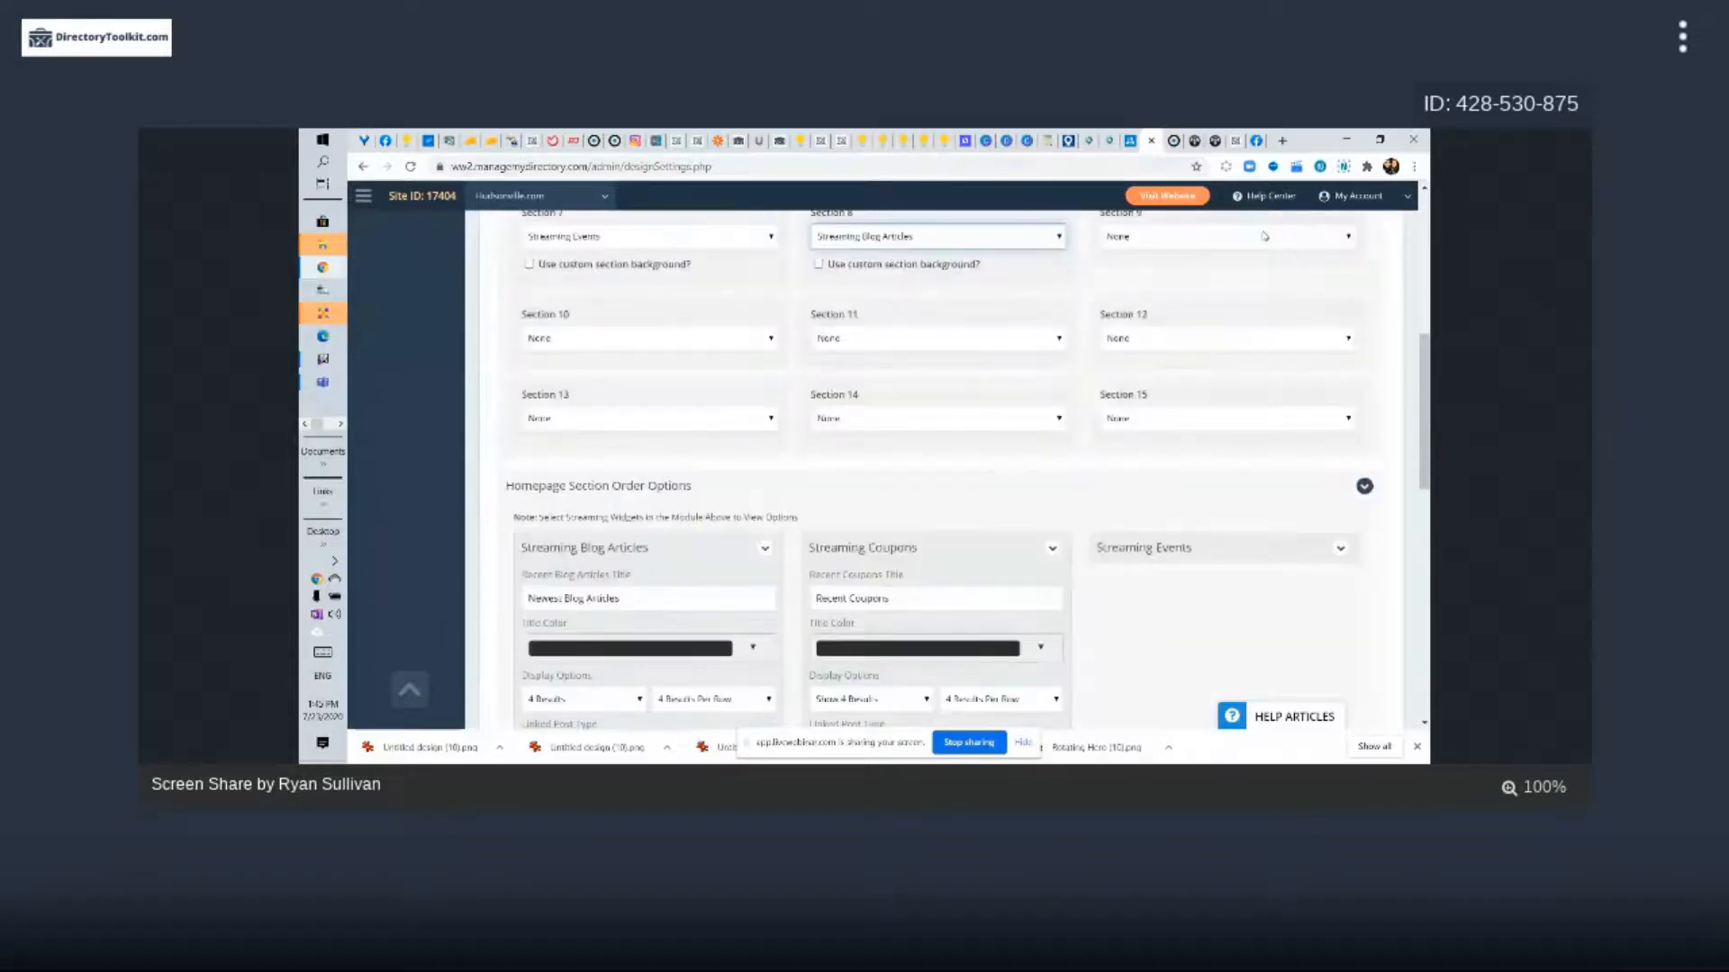
{"action": "scroll", "coordinate": [1160, 257], "scroll_direction": "down", "scroll_amount": 1}
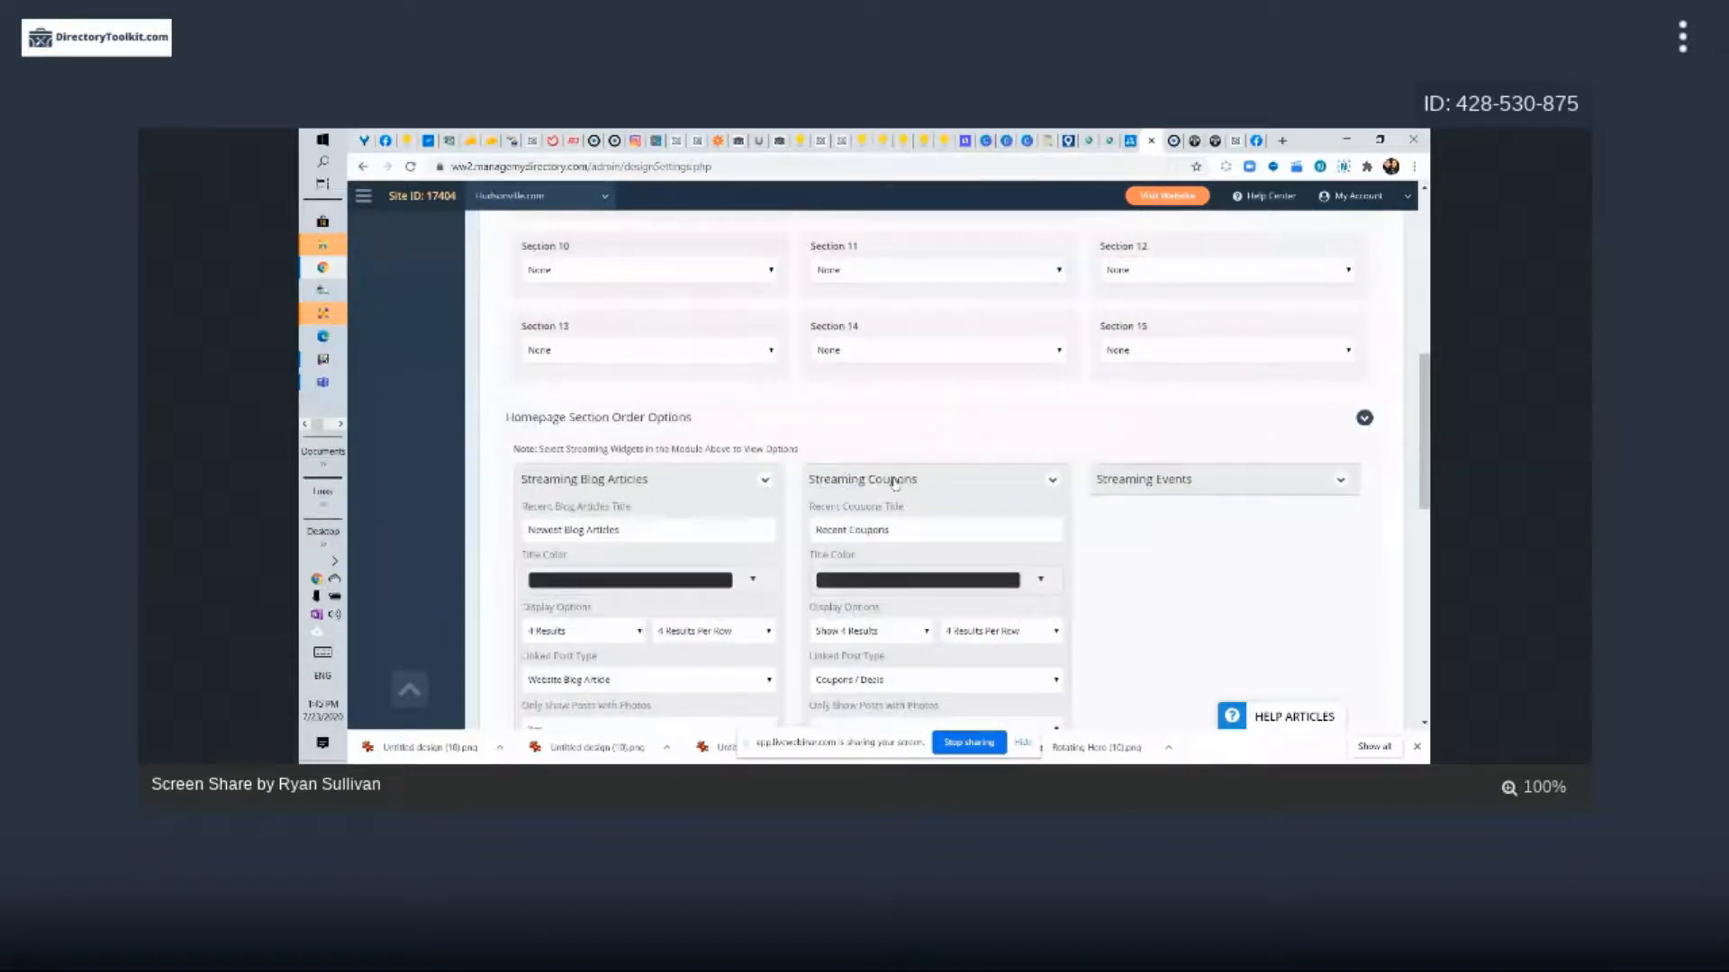
{"action": "scroll", "coordinate": [894, 484], "scroll_direction": "down", "scroll_amount": 7}
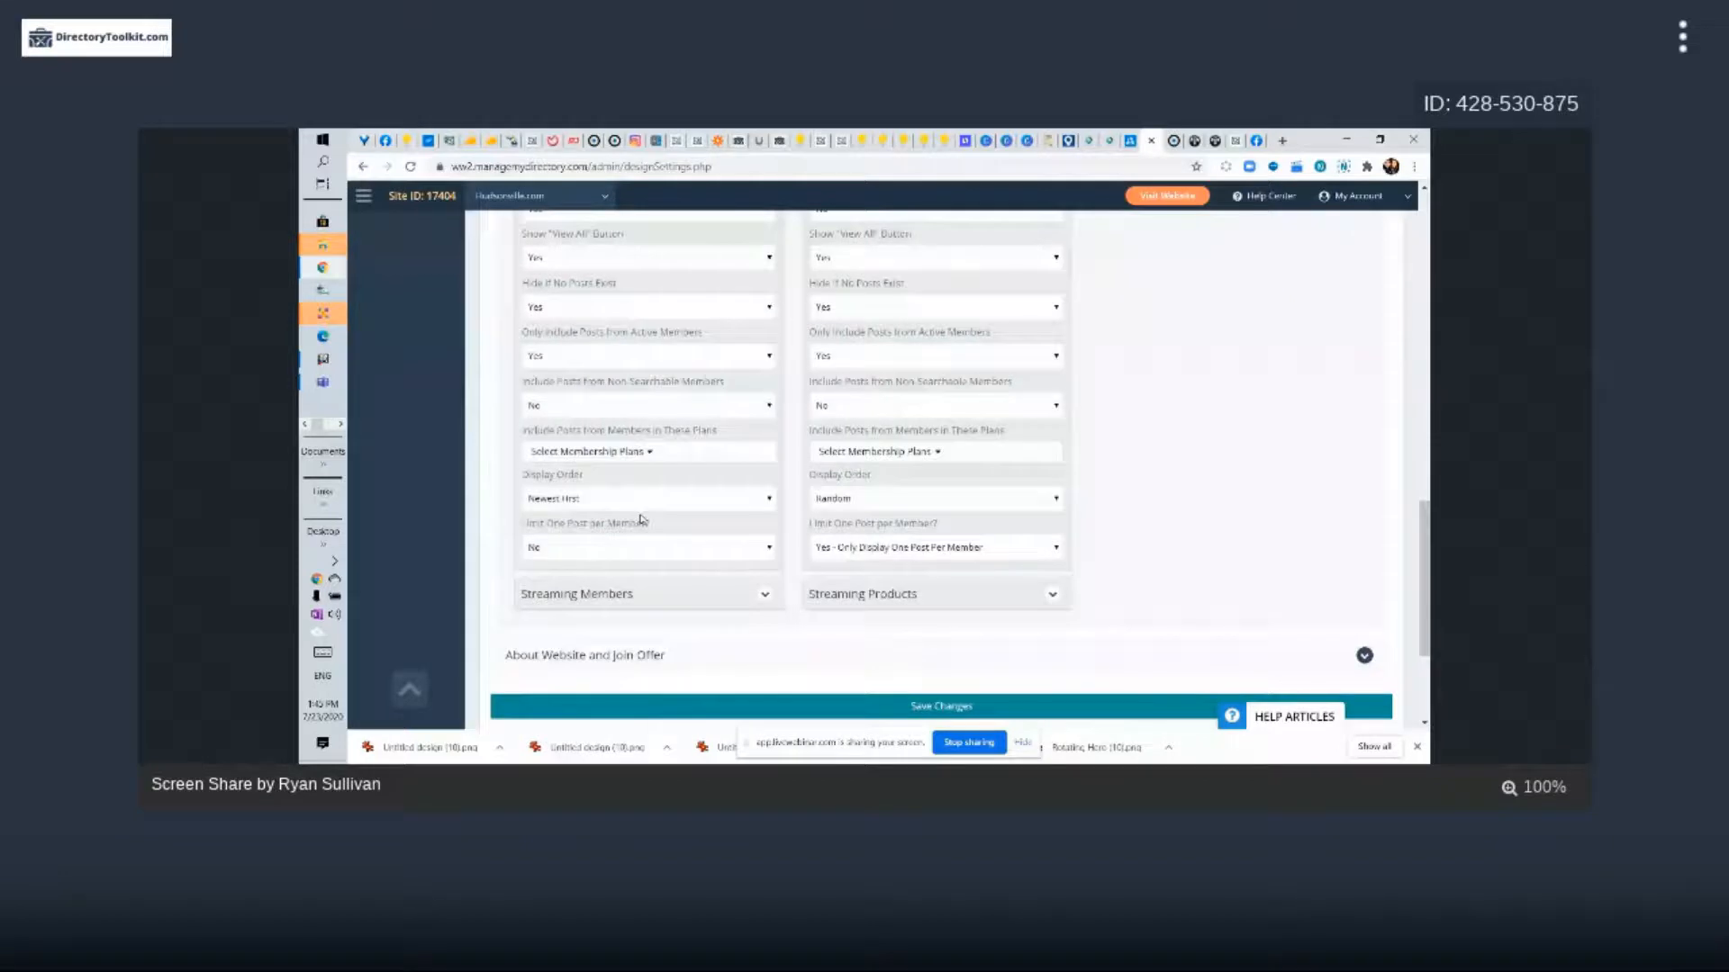
Clear Premium Veteran Listing, Claim Listing - Basic Multi-Listing (5+) and VIP Partner from the membership plans included in Streaming Blog Articles
{"action": "left_click", "coordinate": [620, 455]}
{"action": "left_click", "coordinate": [620, 455]}
{"action": "left_click", "coordinate": [559, 449]}
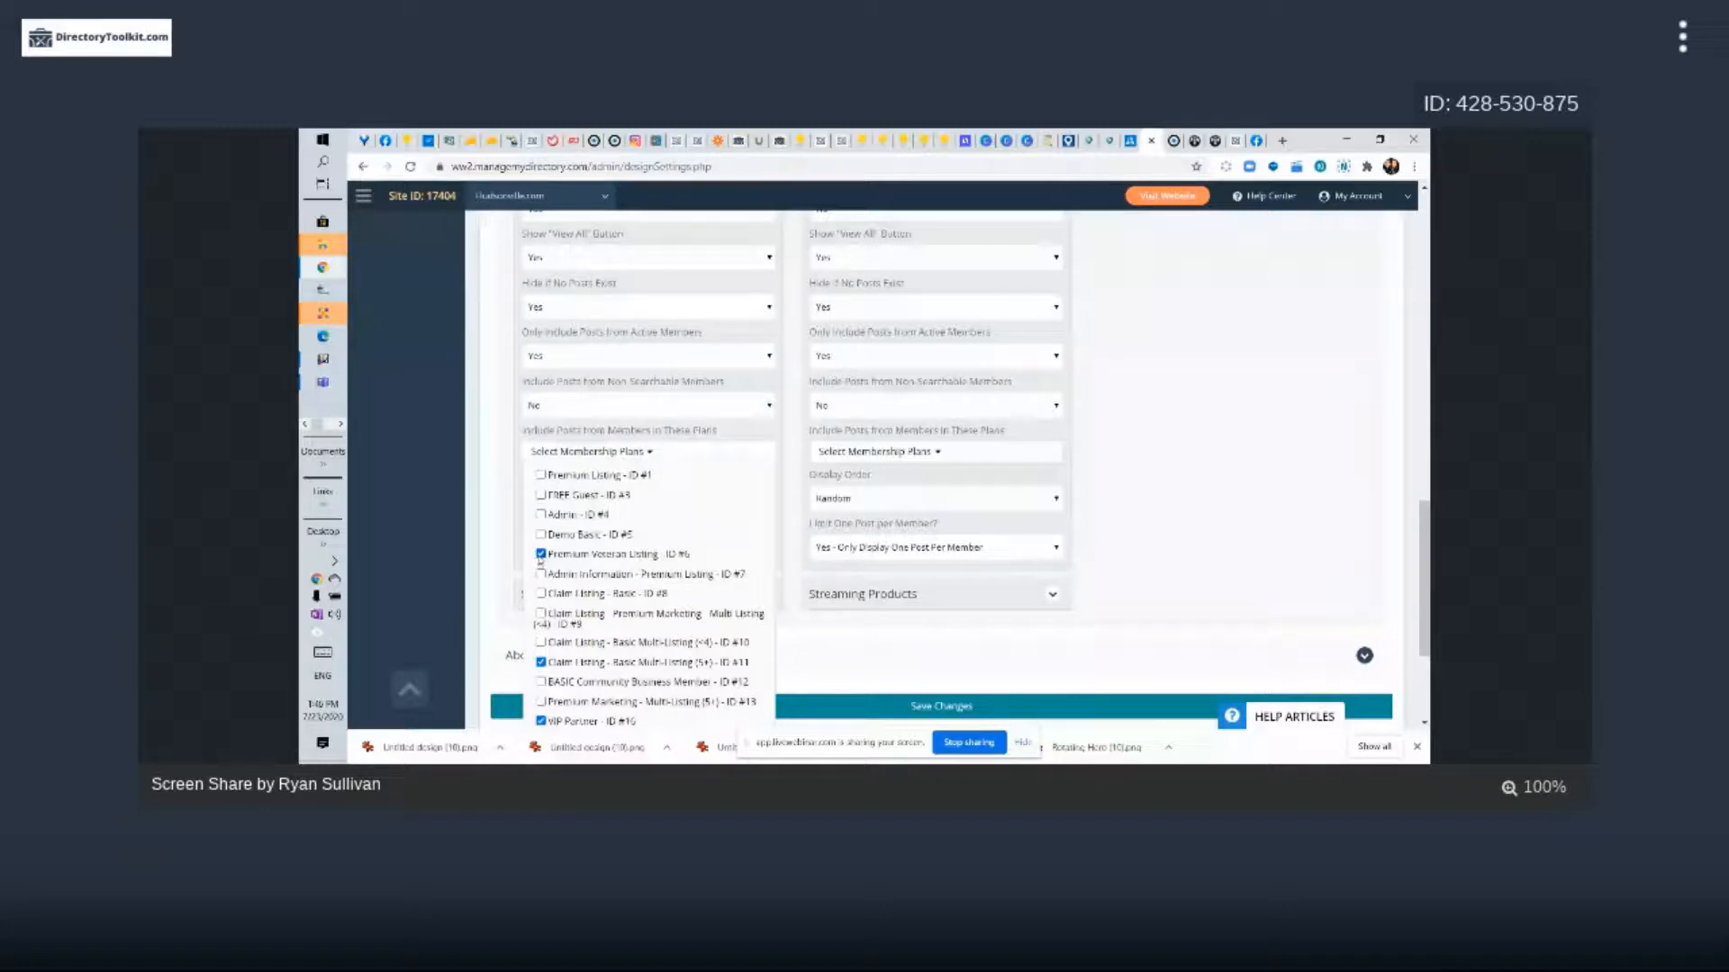
{"action": "left_click", "coordinate": [520, 648]}
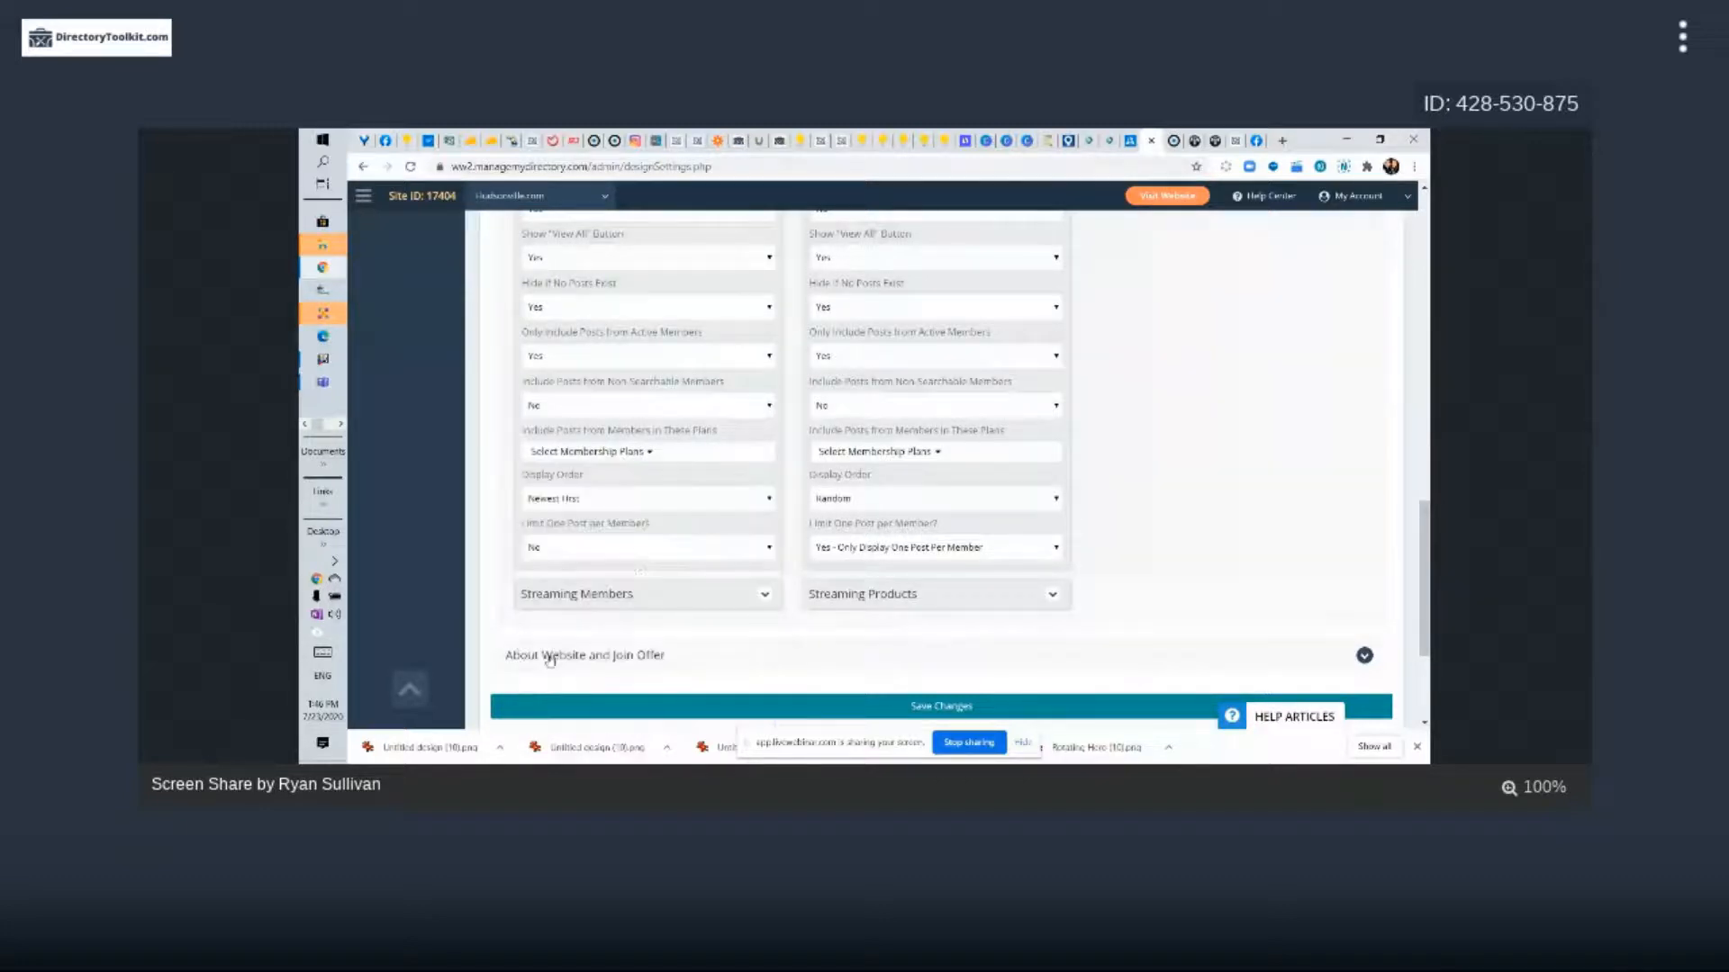
{"action": "left_click", "coordinate": [600, 501]}
{"action": "left_click", "coordinate": [592, 455]}
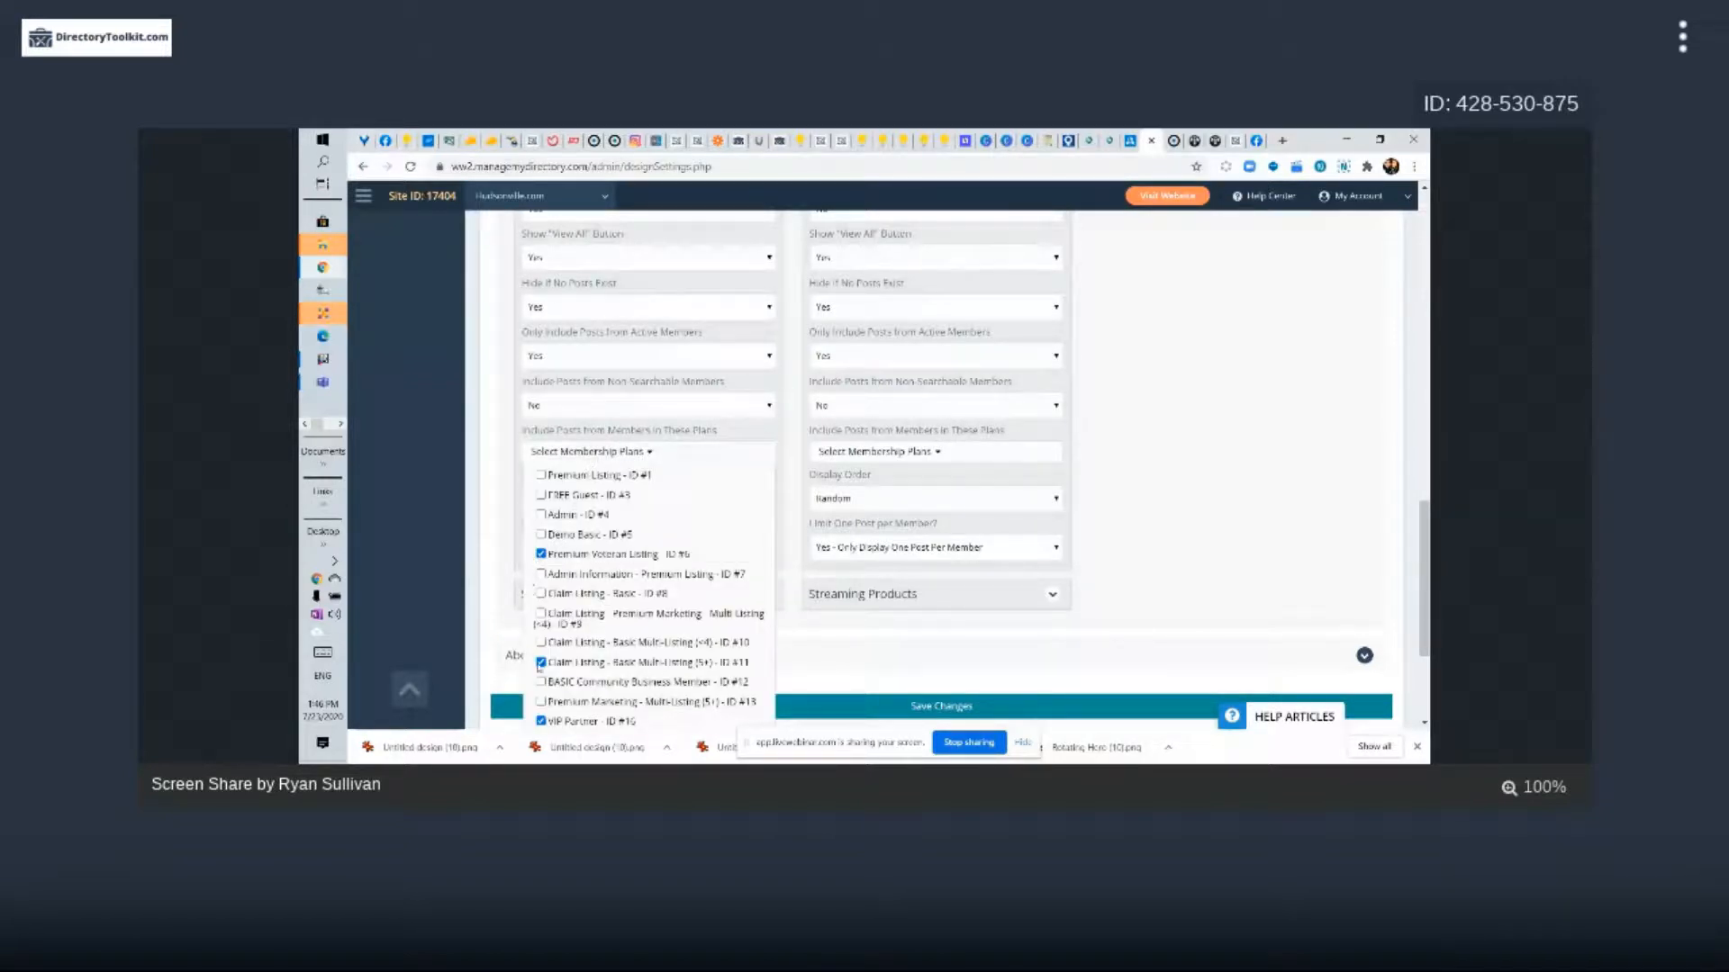
{"action": "left_click", "coordinate": [541, 662]}
{"action": "left_click", "coordinate": [541, 554]}
{"action": "left_click", "coordinate": [541, 721]}
{"action": "left_click", "coordinate": [539, 430]}
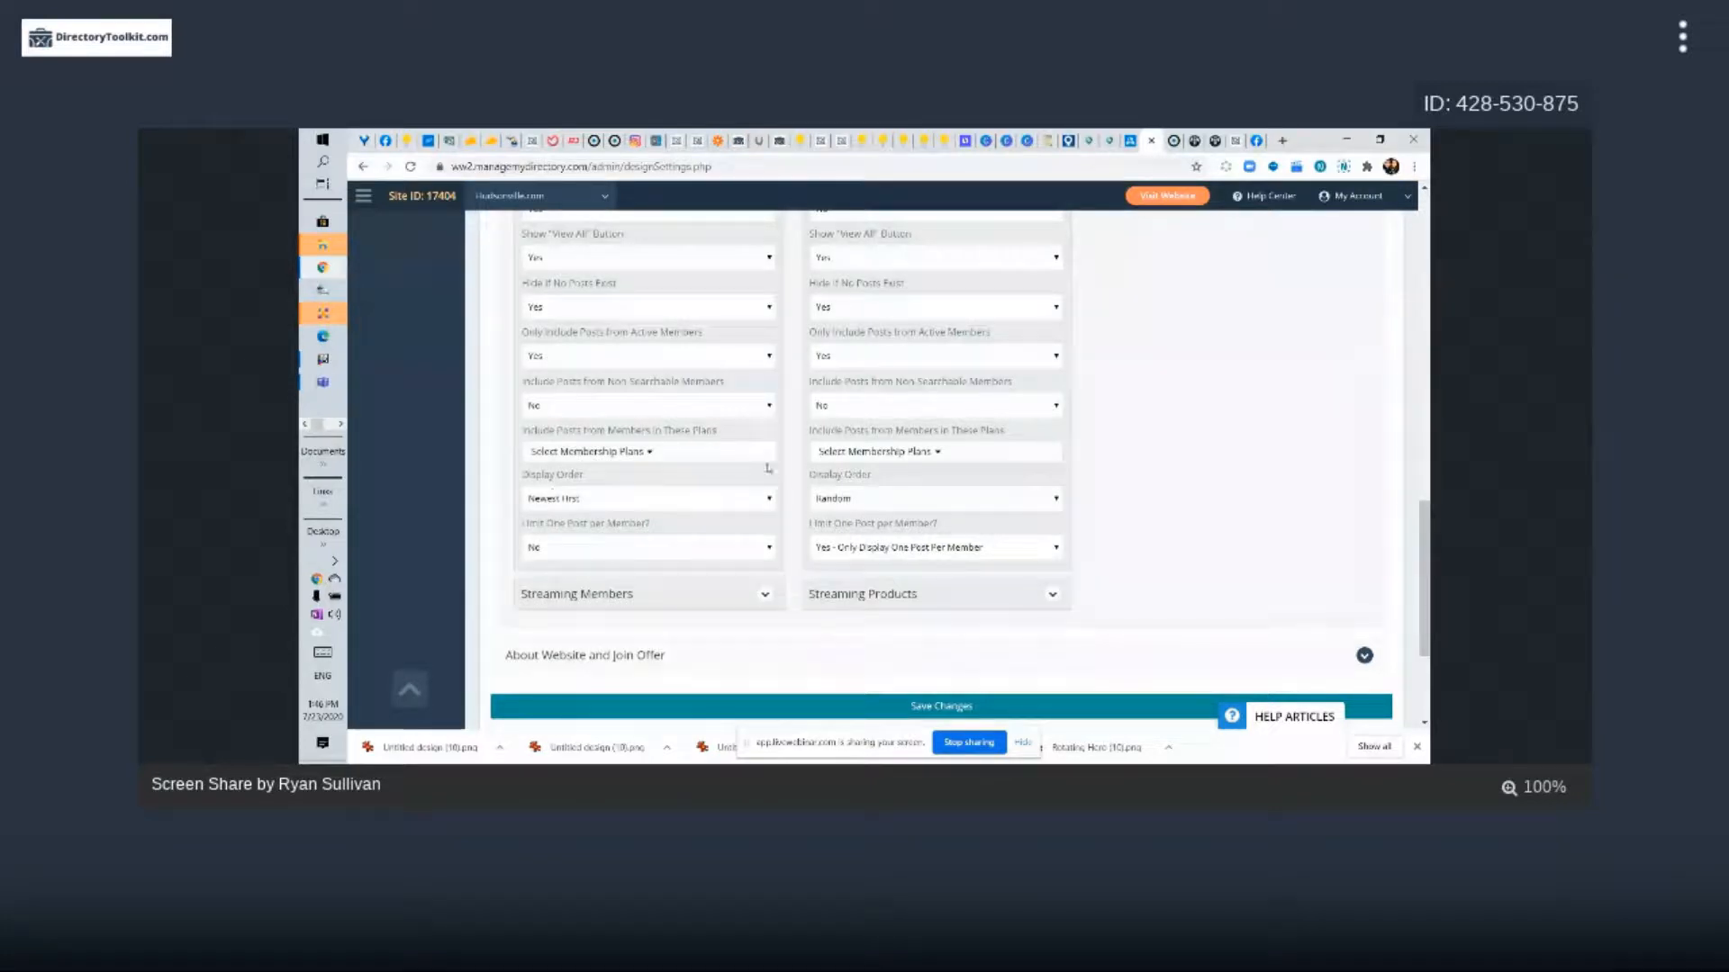
Review the Display Order choices for Streaming Blog Articles, comparing Newest First, Oldest First and Random
{"action": "scroll", "coordinate": [1200, 413], "scroll_direction": "down", "scroll_amount": 3}
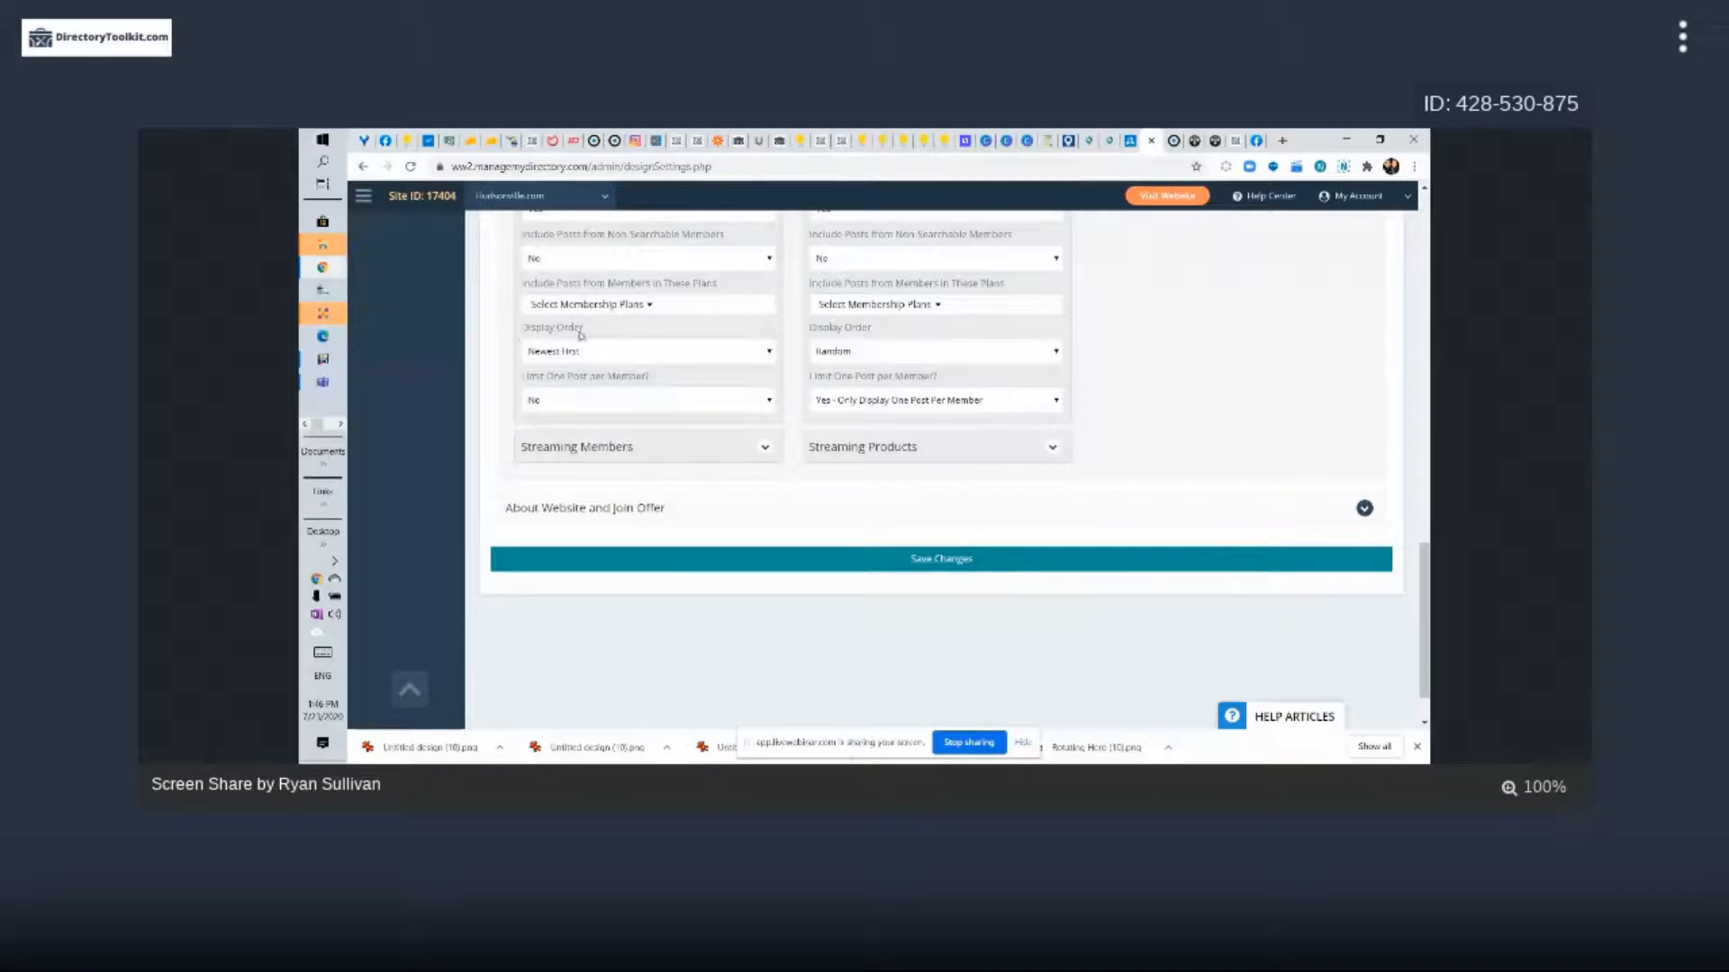
{"action": "left_click", "coordinate": [698, 356]}
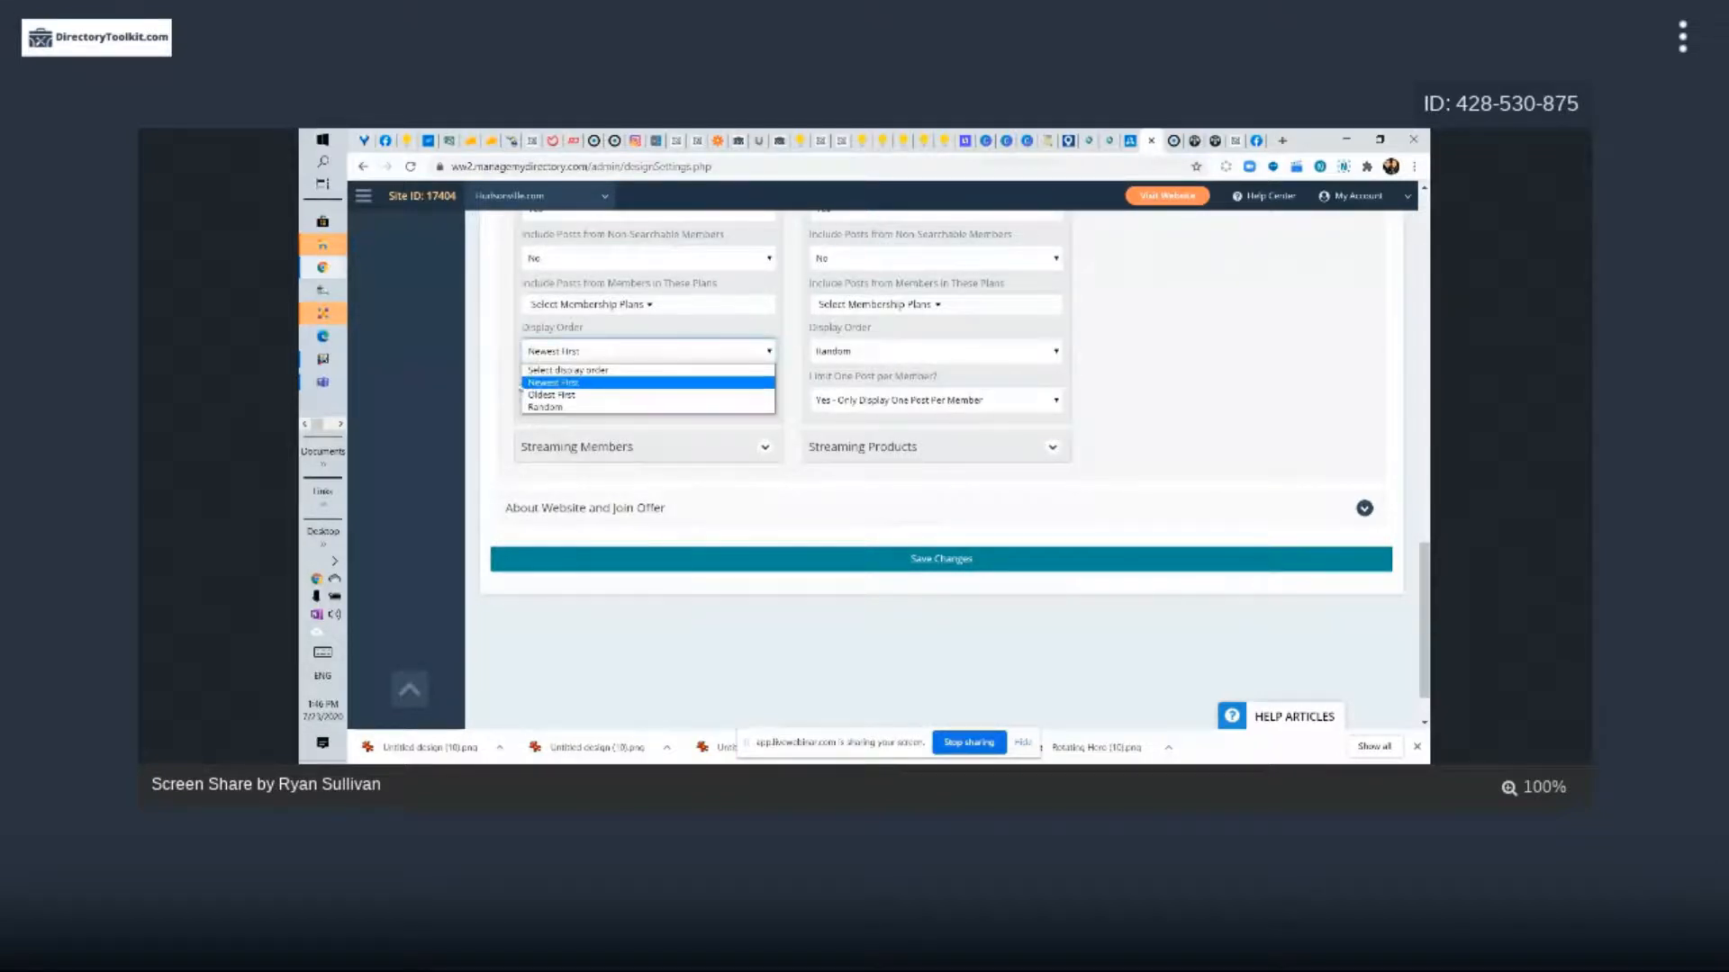
{"action": "left_click", "coordinate": [498, 391]}
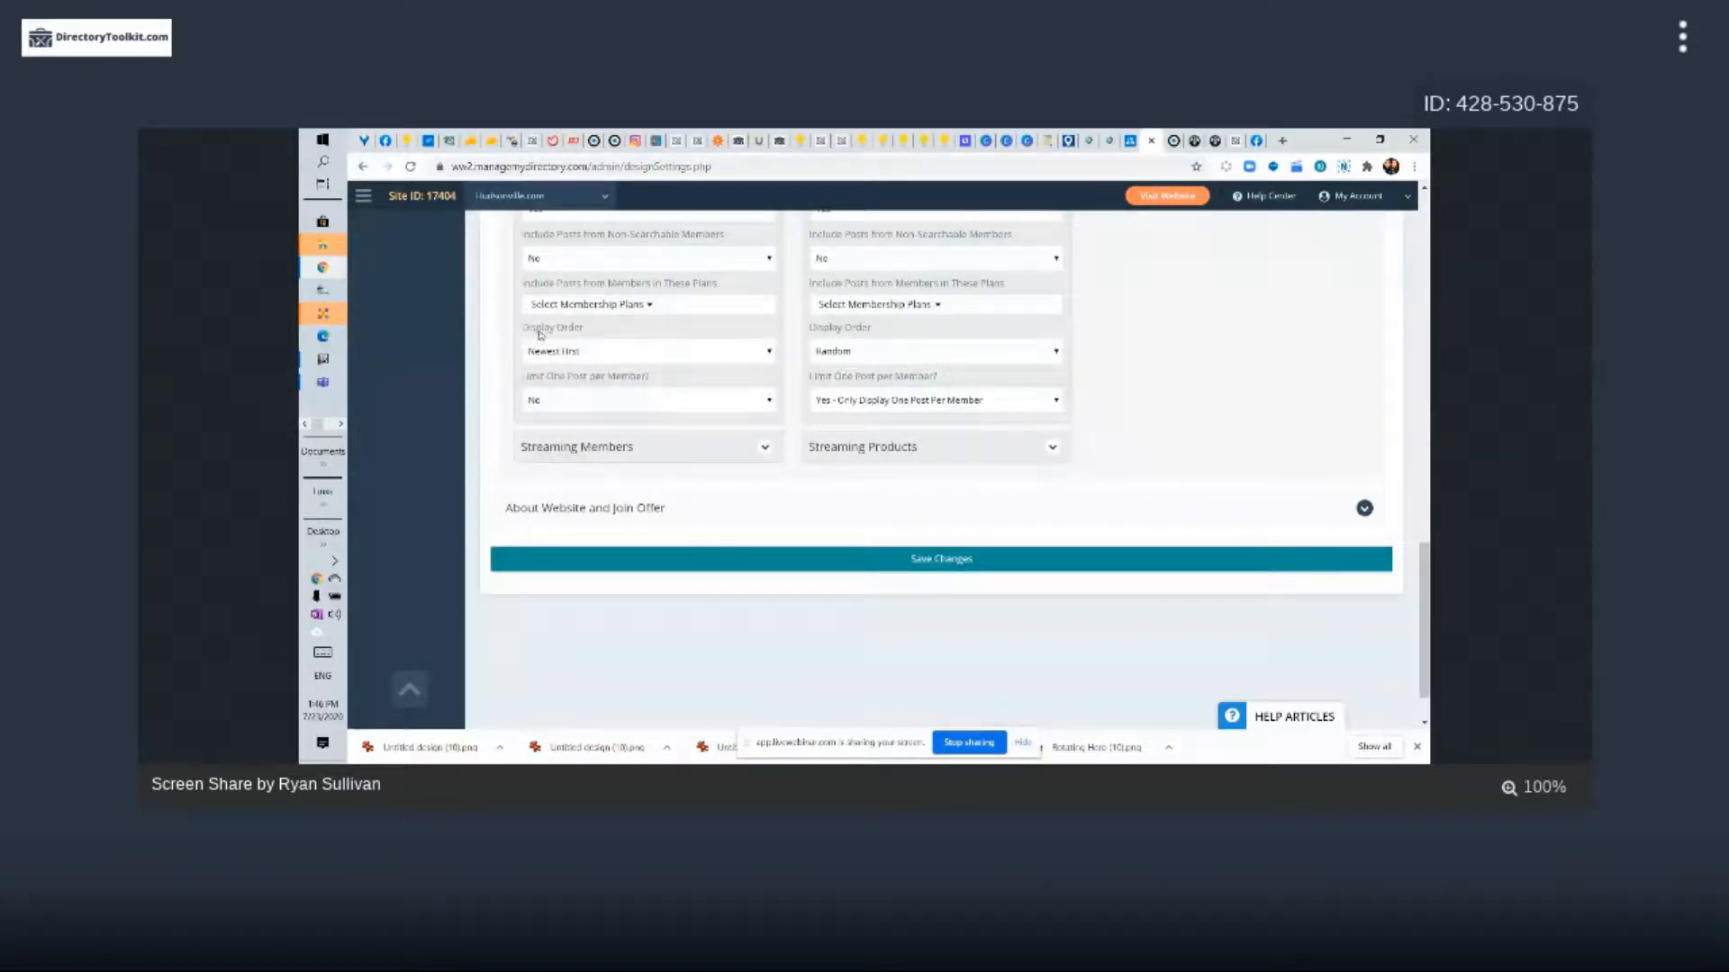
{"action": "left_click", "coordinate": [600, 356]}
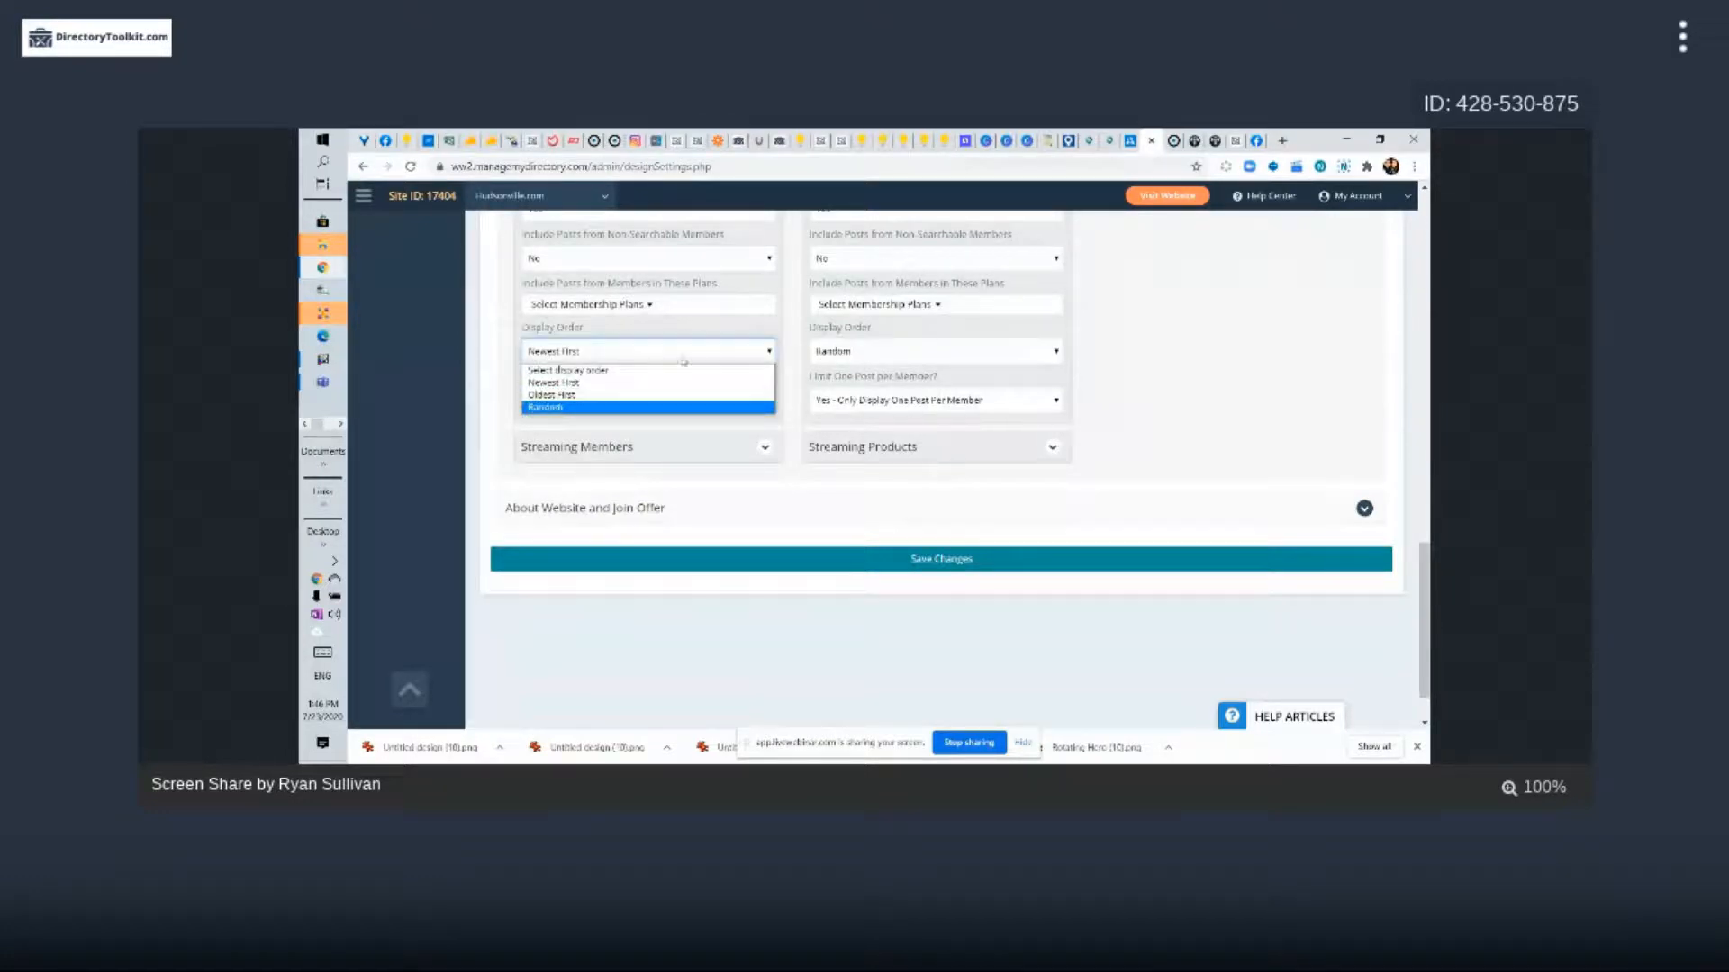
{"action": "left_click", "coordinate": [491, 353]}
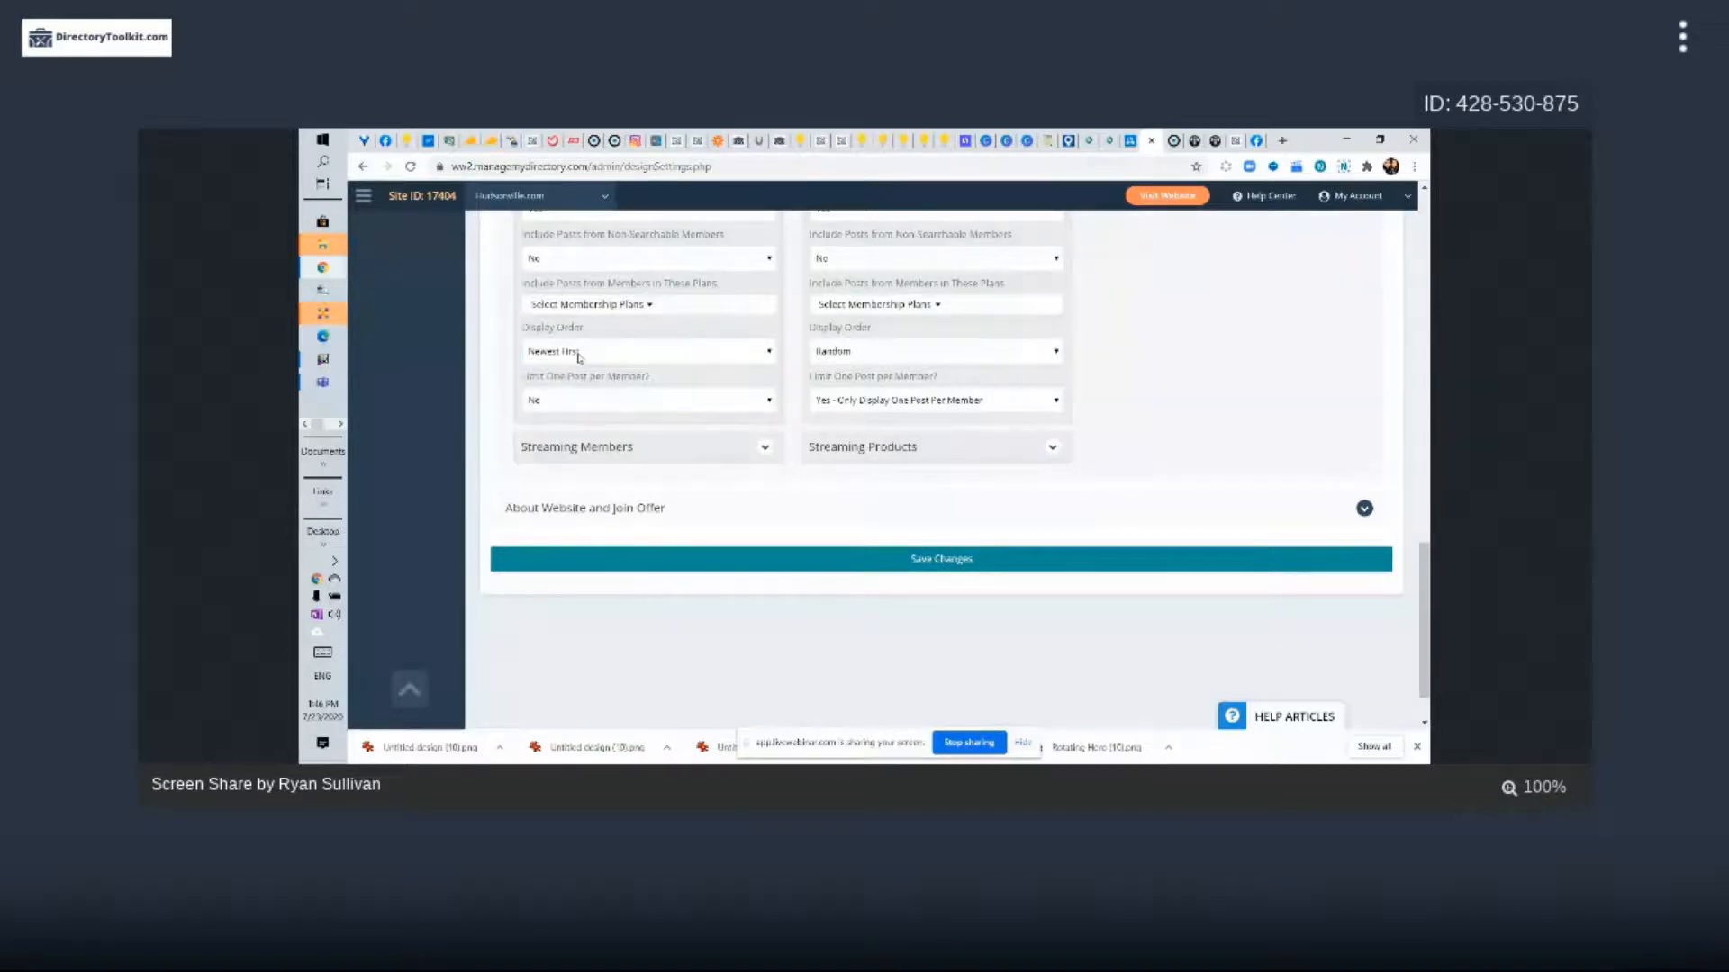
{"action": "left_click", "coordinate": [675, 354]}
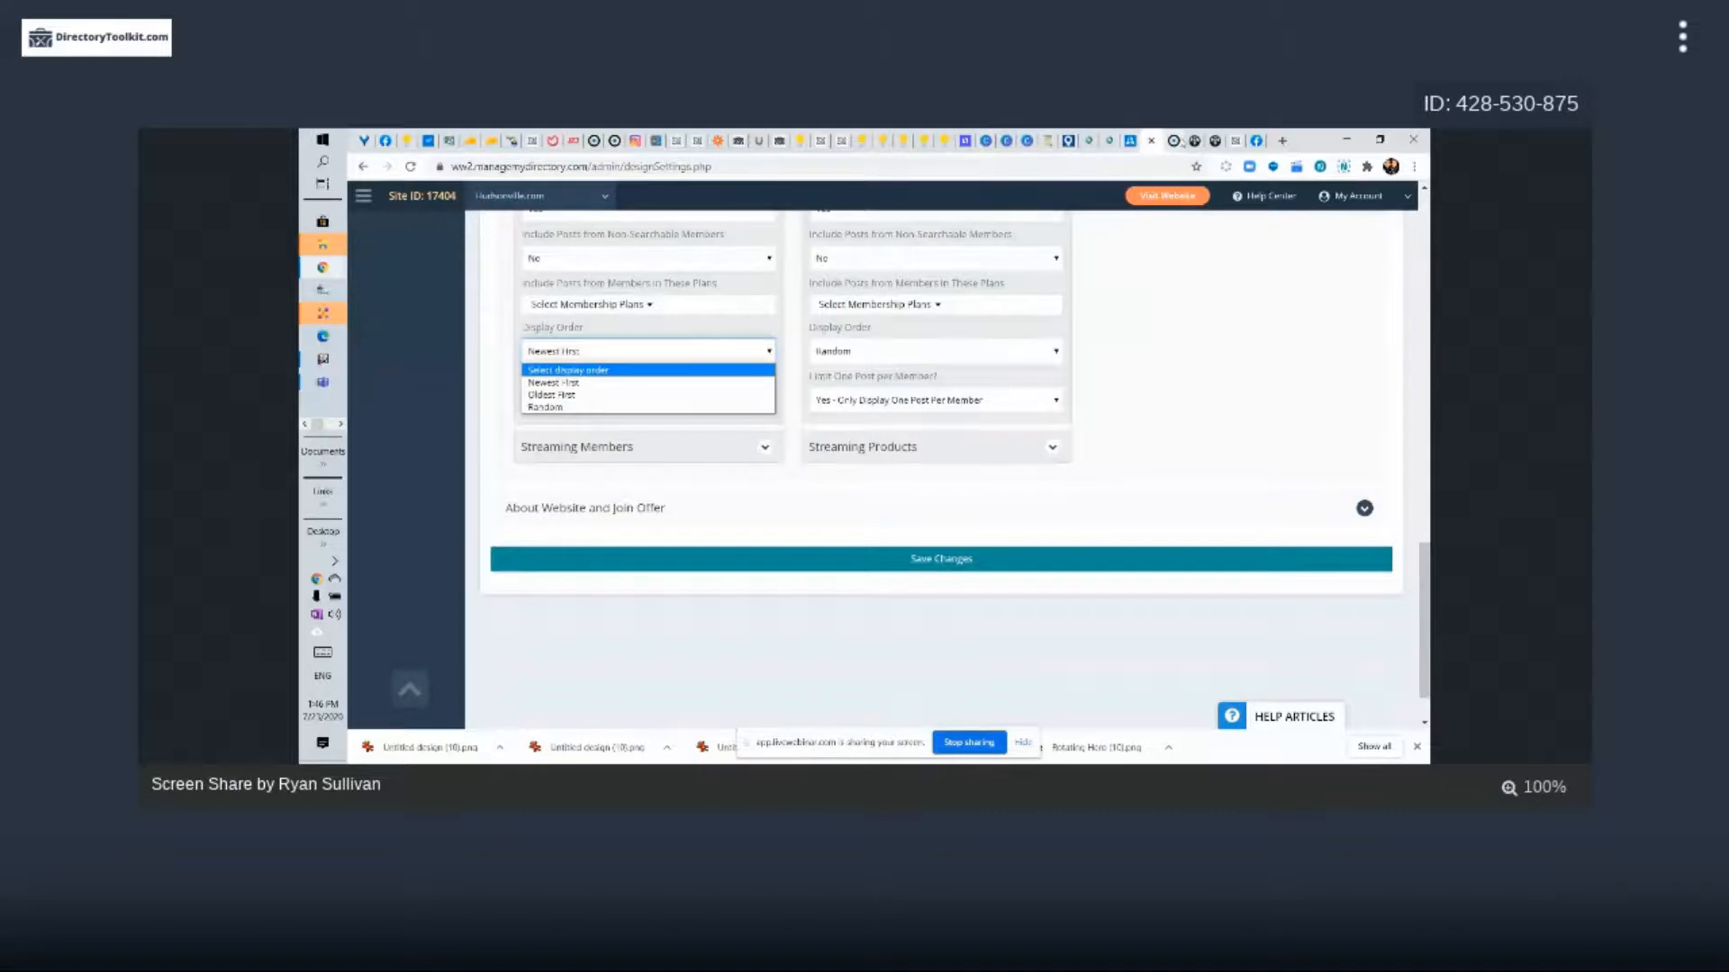
{"action": "left_click", "coordinate": [541, 407]}
Check the Recent Members section on the live homepage in the other browser tab
{"action": "left_click", "coordinate": [1180, 141]}
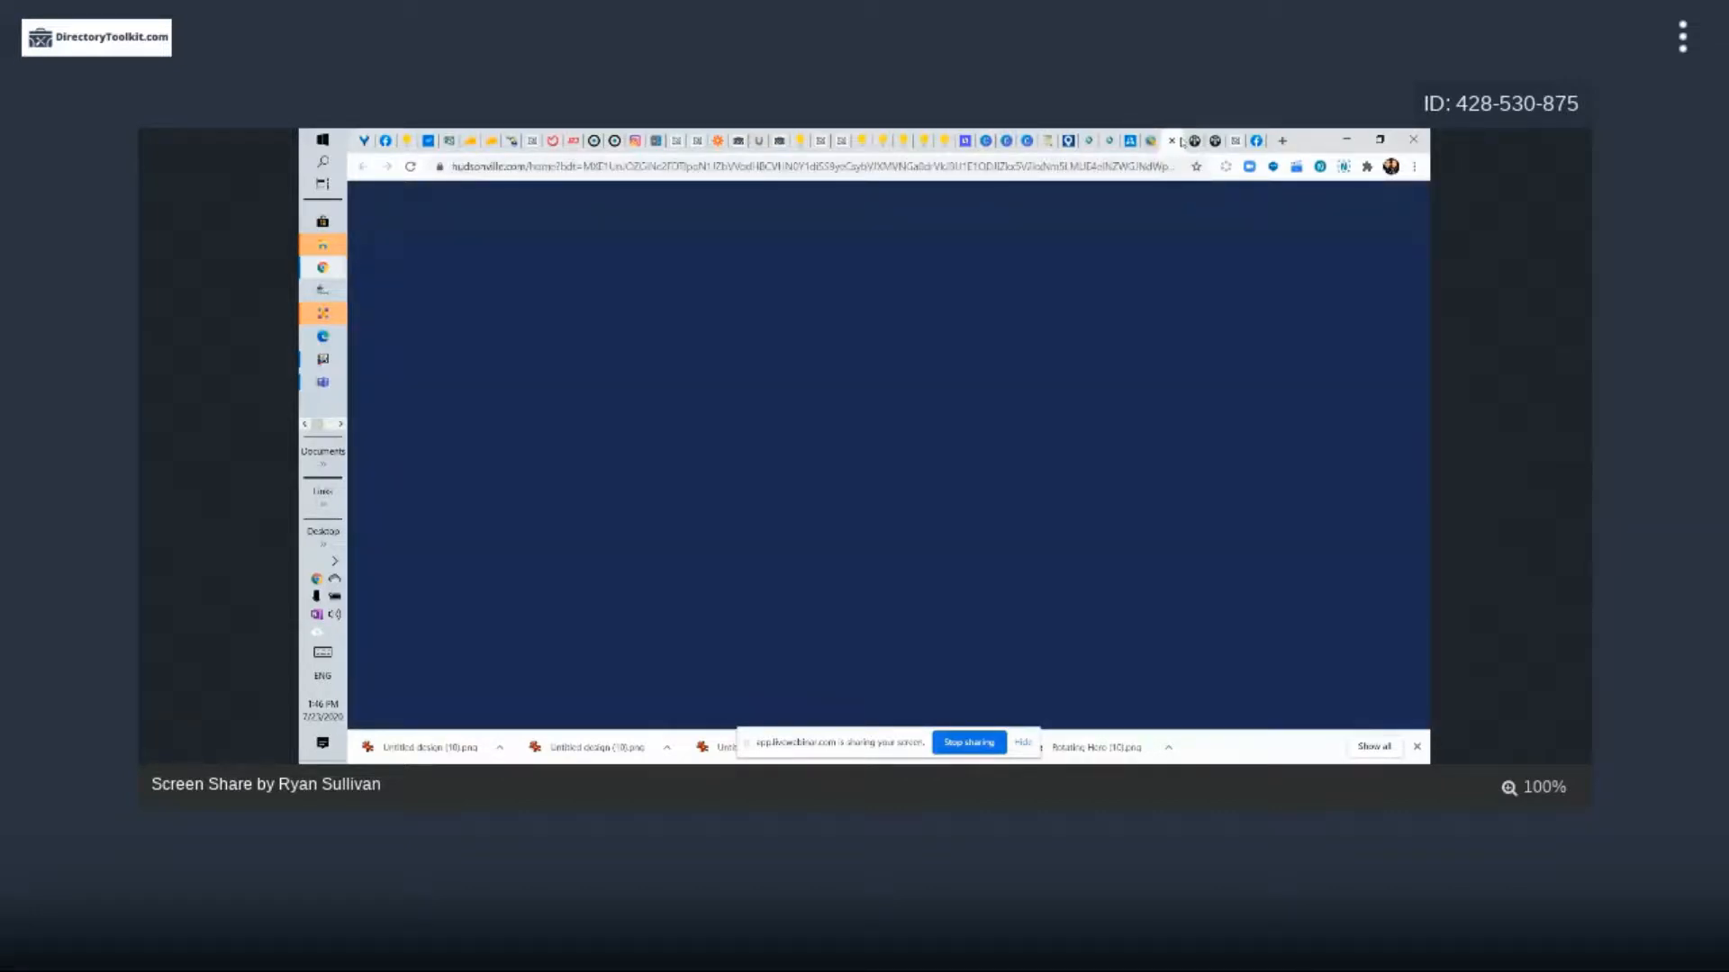
{"action": "scroll", "coordinate": [907, 511], "scroll_direction": "up", "scroll_amount": 4}
{"action": "scroll", "coordinate": [908, 511], "scroll_direction": "up", "scroll_amount": 2}
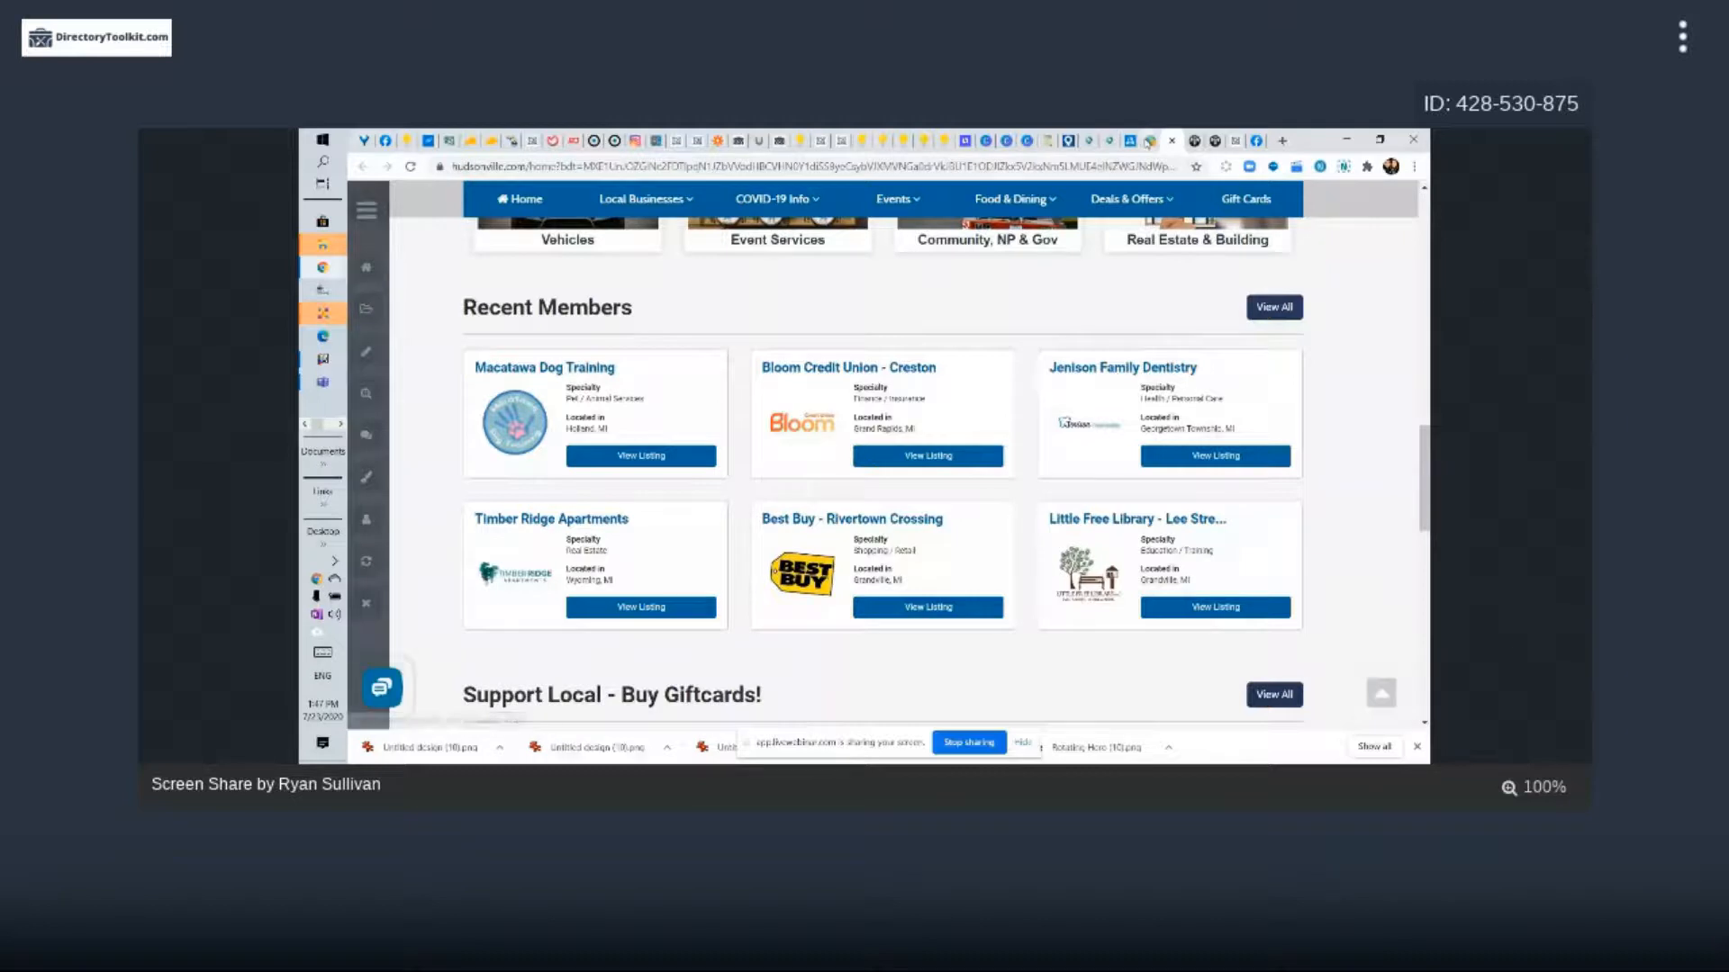
Back in Design Settings, set Streaming Blog Articles to Random display order and limit it to Yes - Only Display One Post Per Member
{"action": "left_click", "coordinate": [1149, 142]}
{"action": "left_click", "coordinate": [608, 352]}
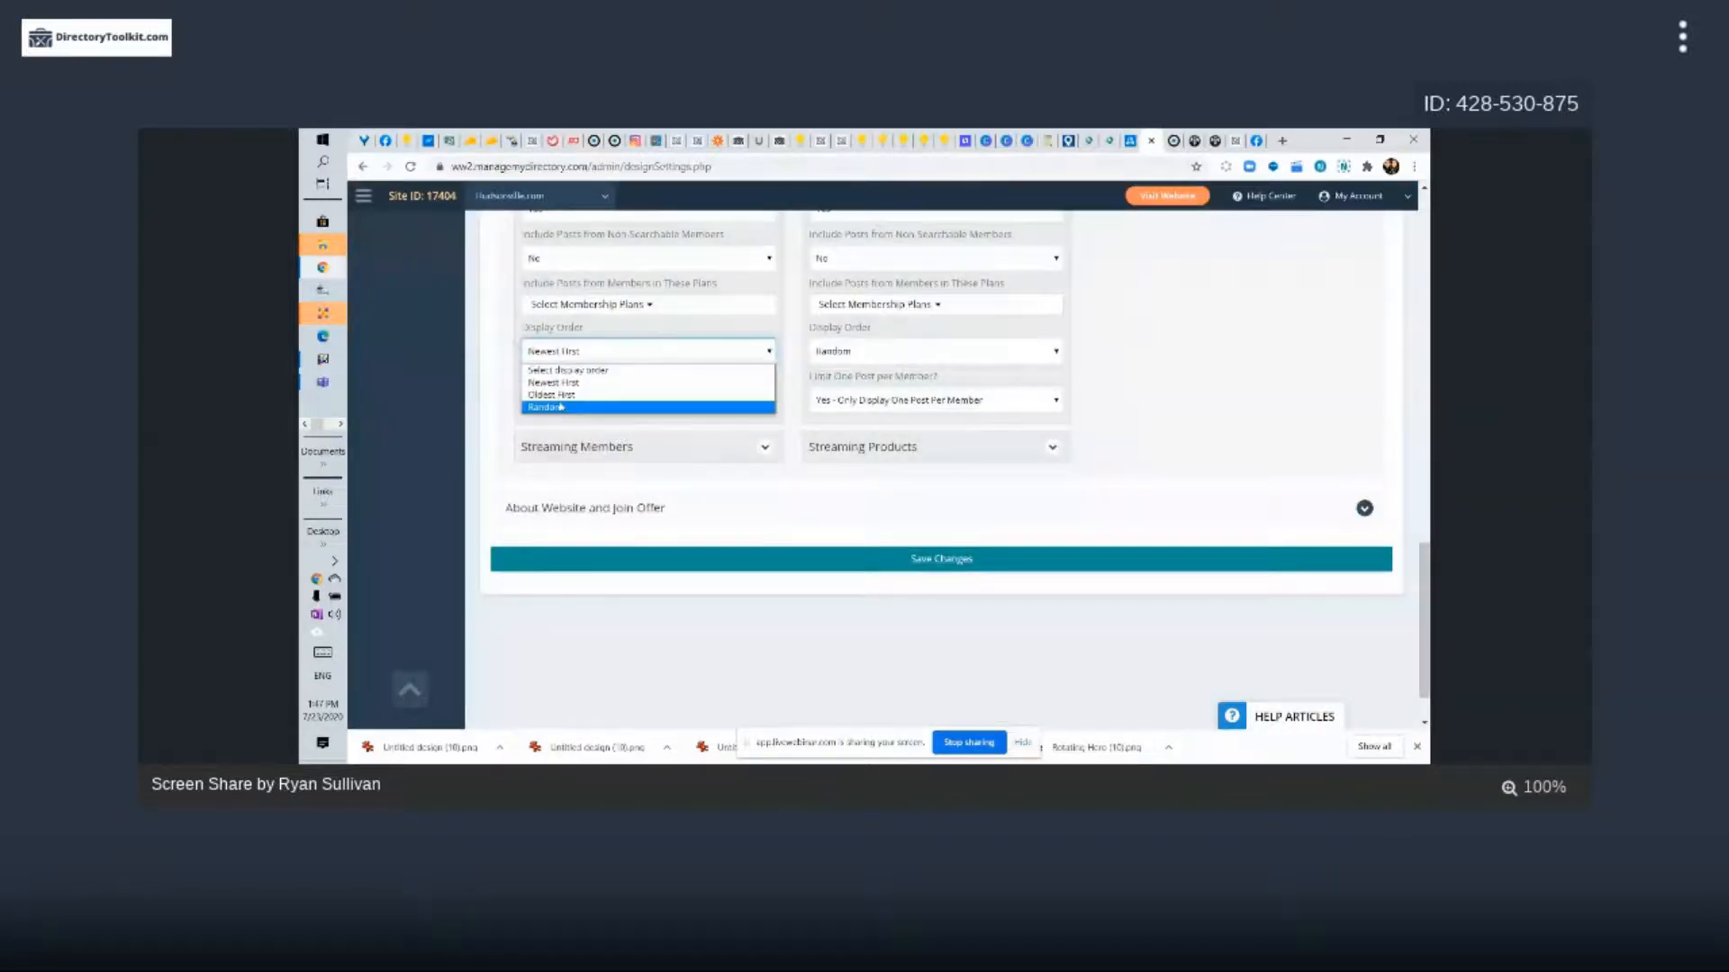
{"action": "left_click", "coordinate": [608, 403]}
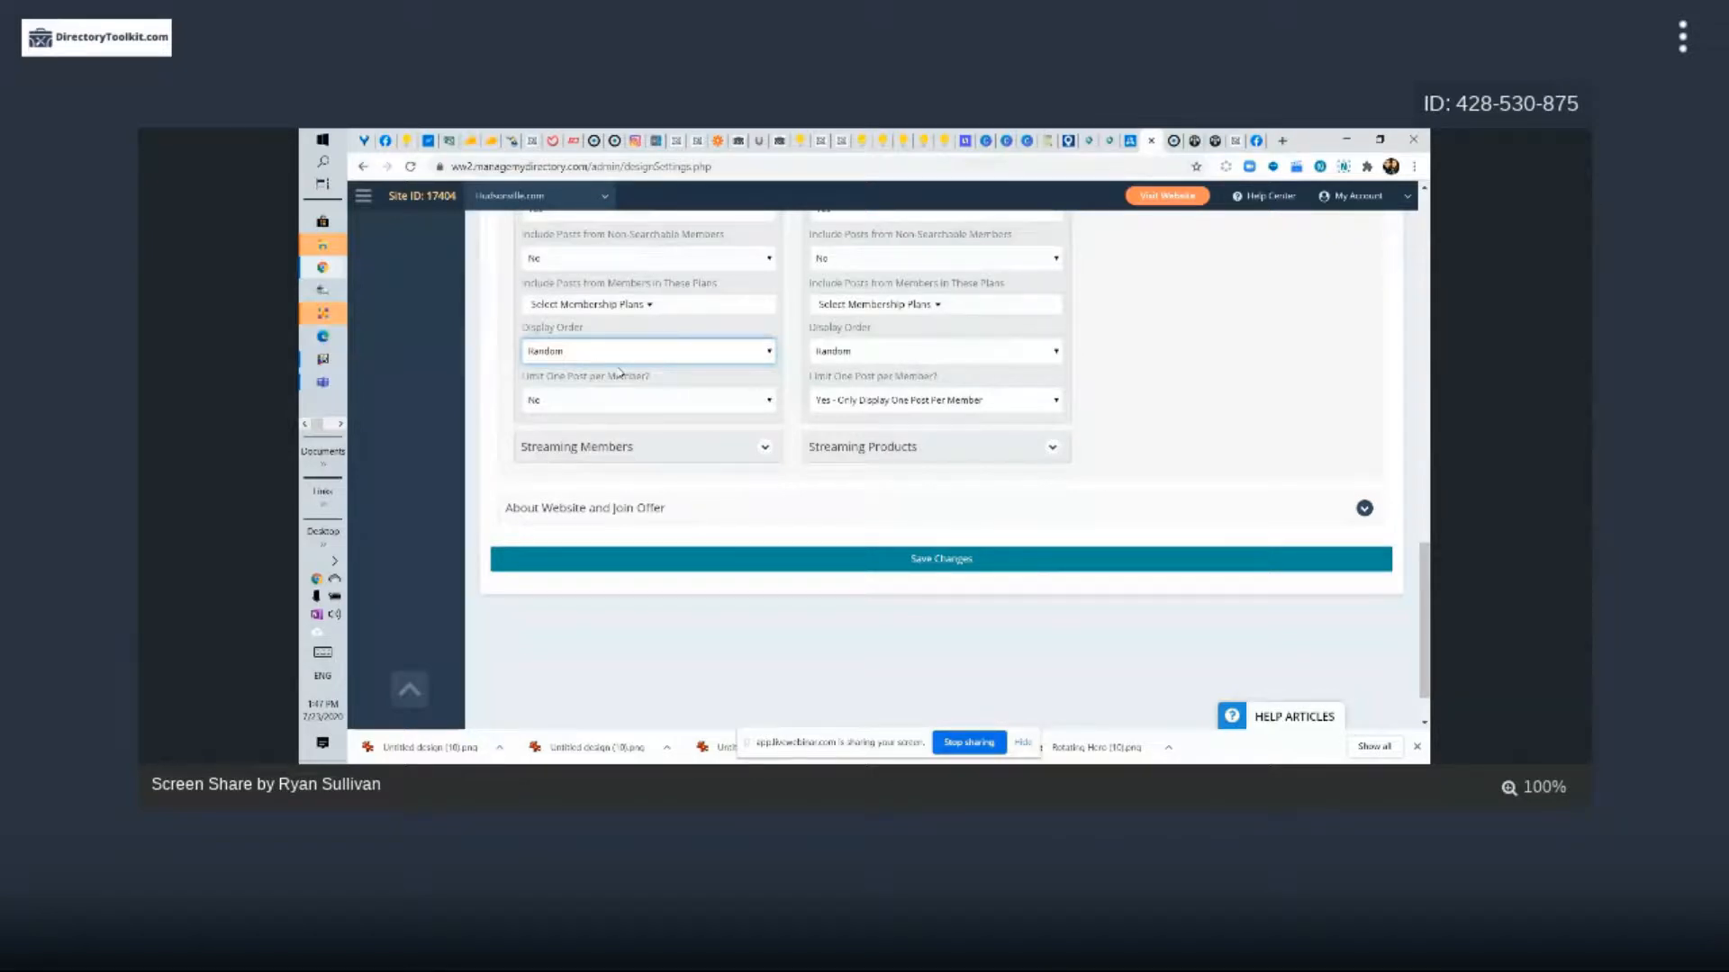
{"action": "left_click", "coordinate": [622, 399]}
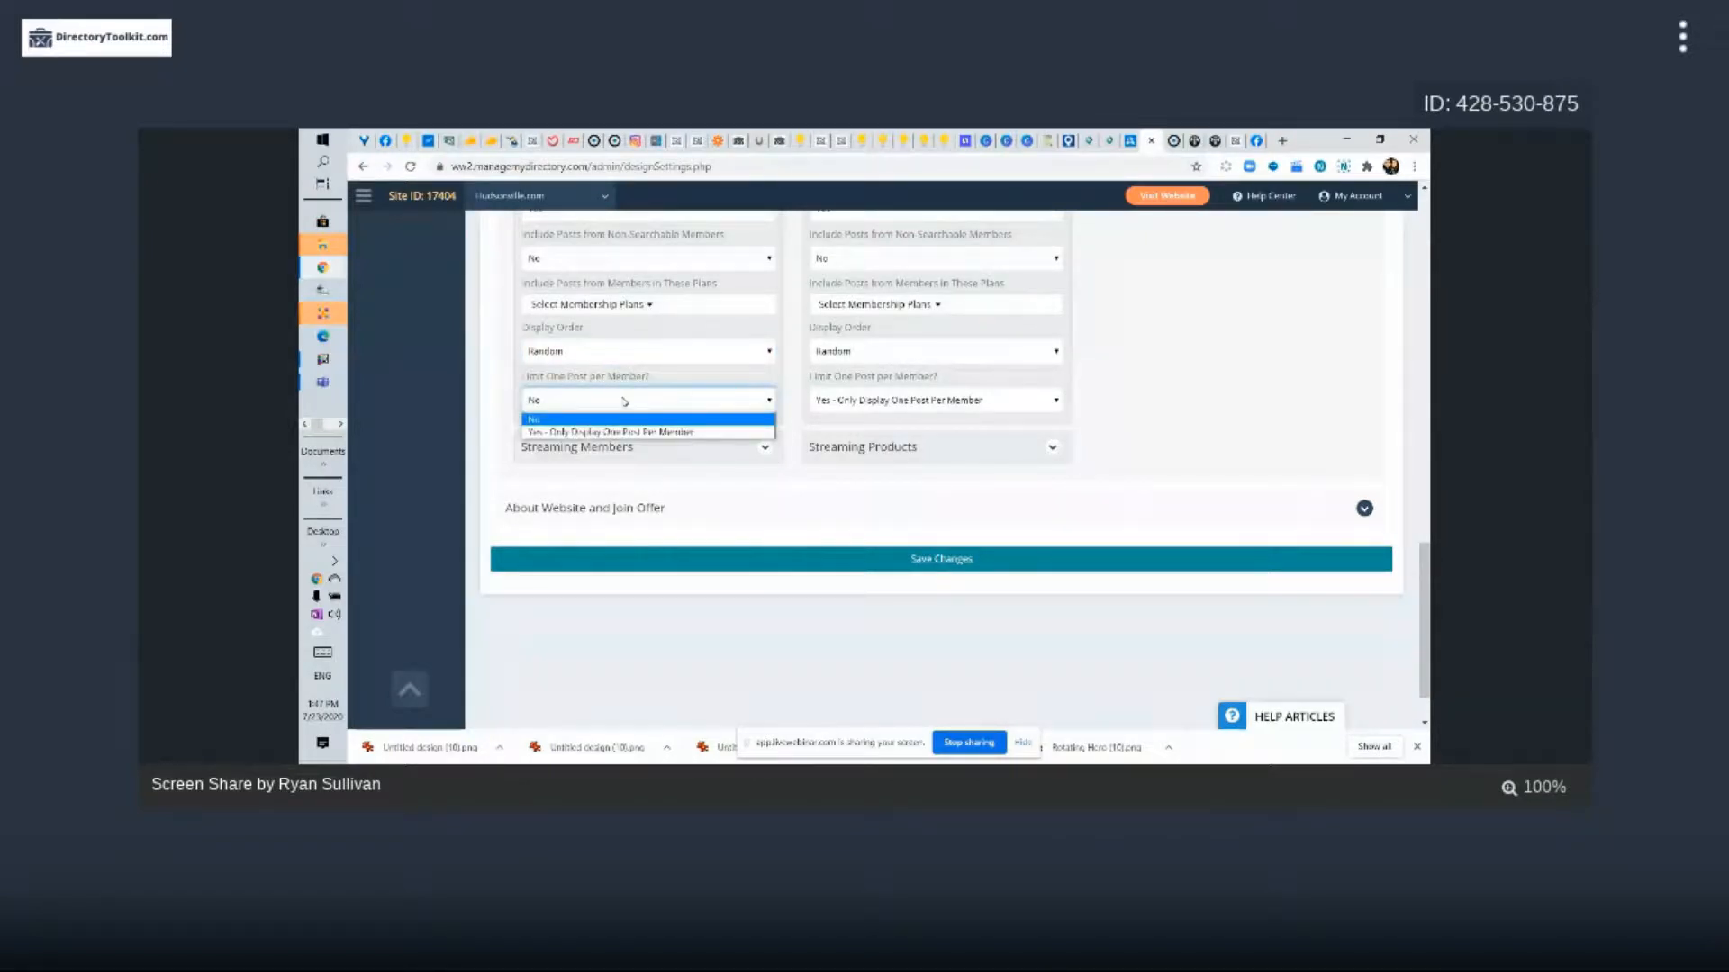
{"action": "left_click", "coordinate": [608, 432]}
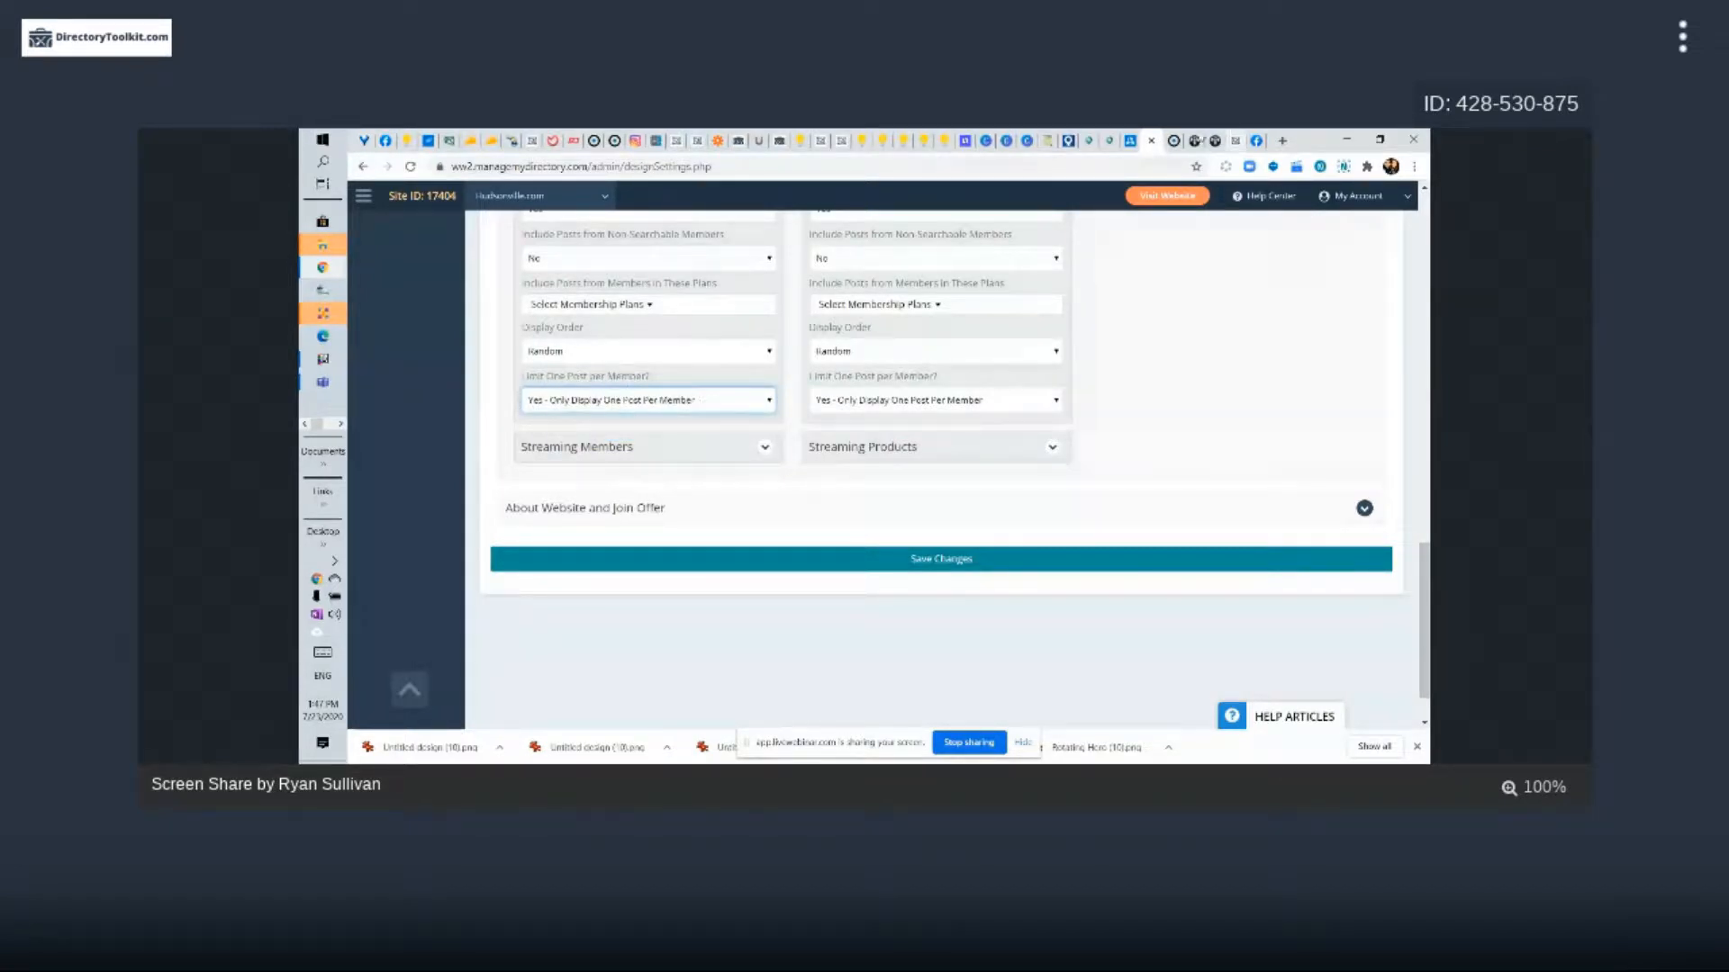
Look through the live homepage's gift card, Recent Coupons and Popular Shows & Events sections for posts from the same member
{"action": "left_click", "coordinate": [1171, 143]}
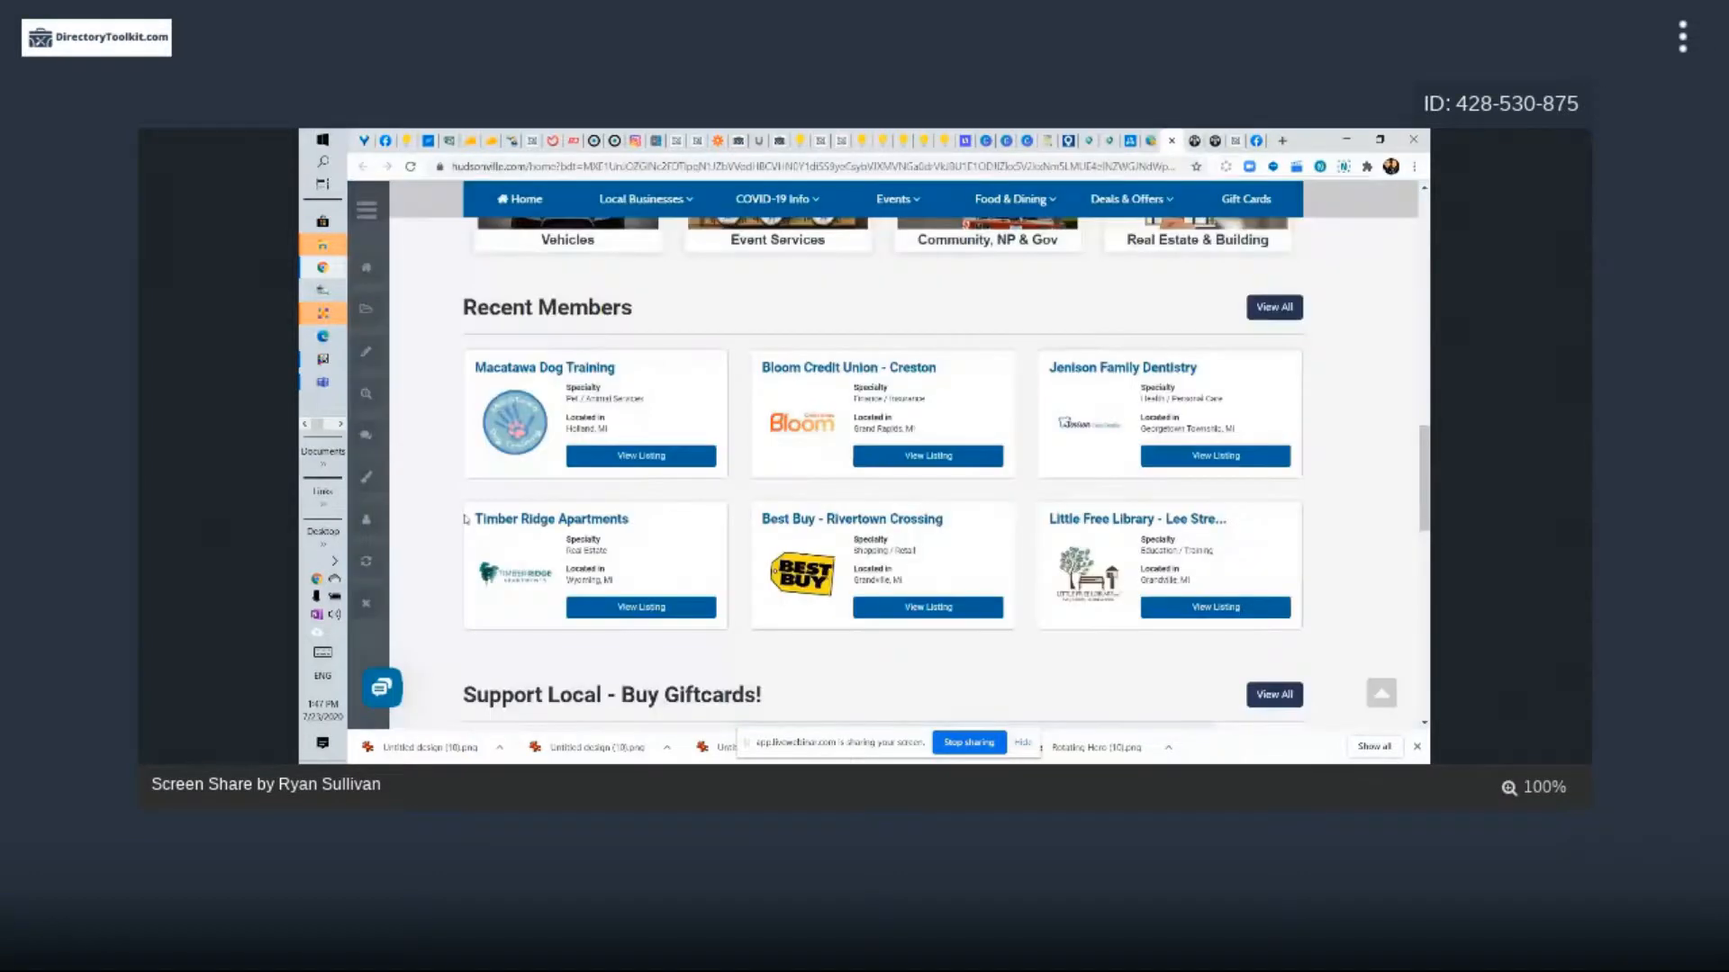
{"action": "scroll", "coordinate": [466, 519], "scroll_direction": "down", "scroll_amount": 3}
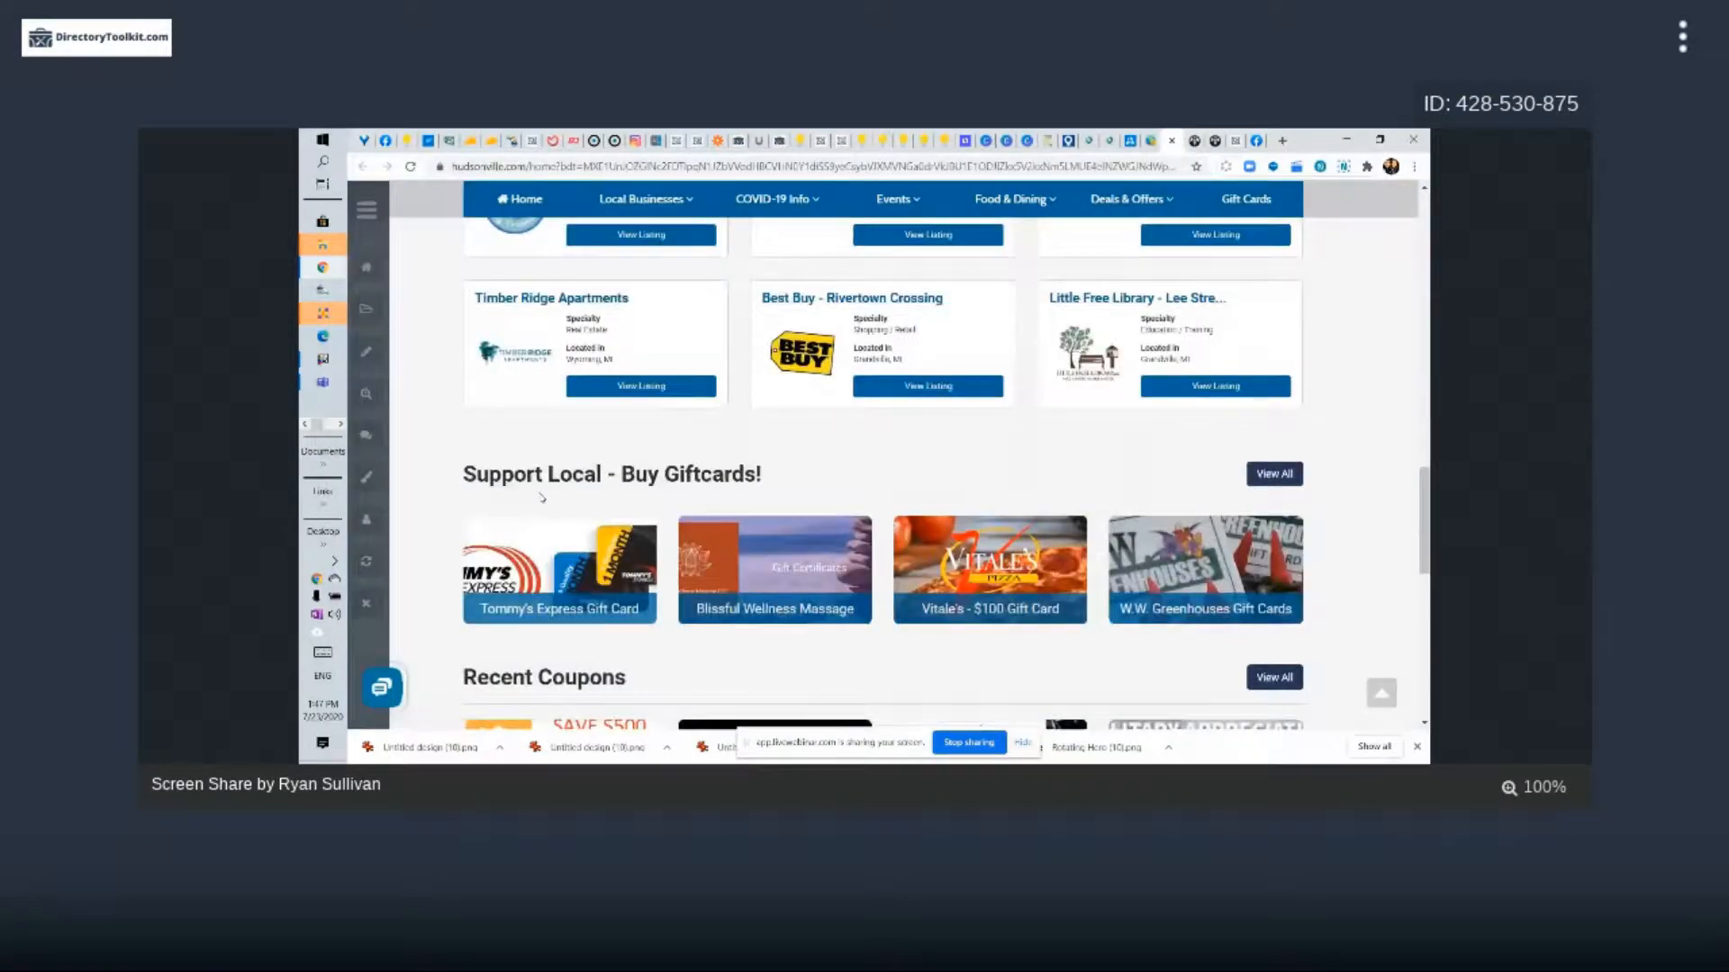
{"action": "scroll", "coordinate": [542, 497], "scroll_direction": "down", "scroll_amount": 2}
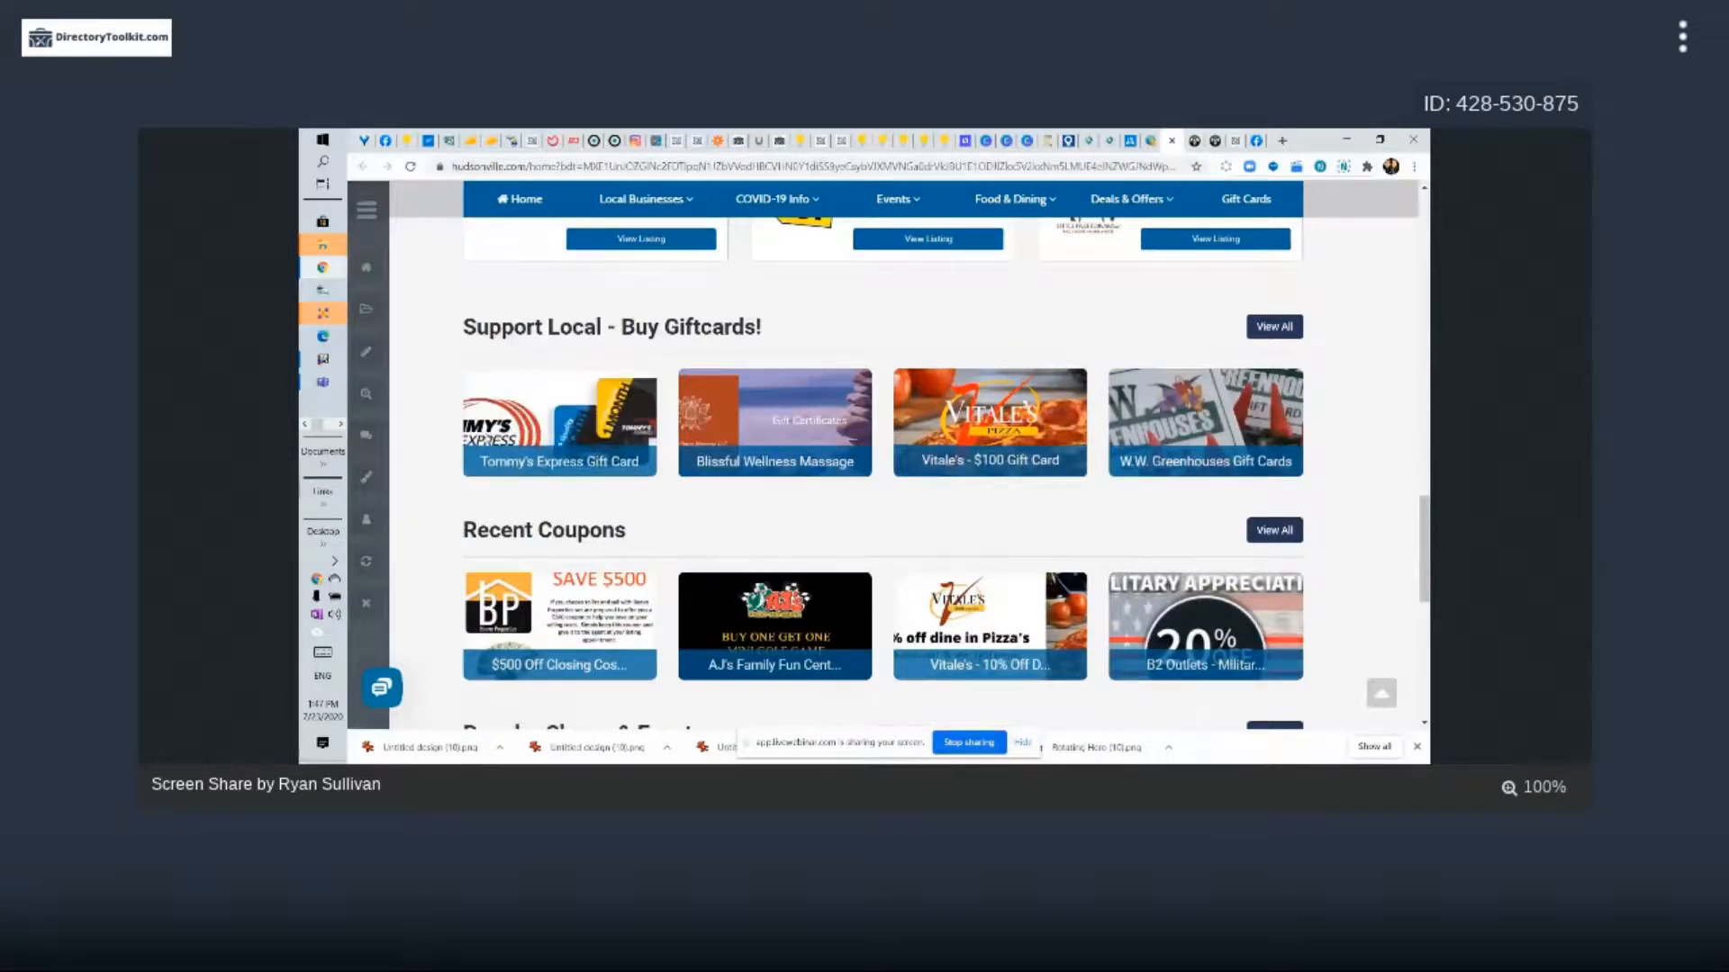
{"action": "scroll", "coordinate": [1159, 437], "scroll_direction": "down", "scroll_amount": 3}
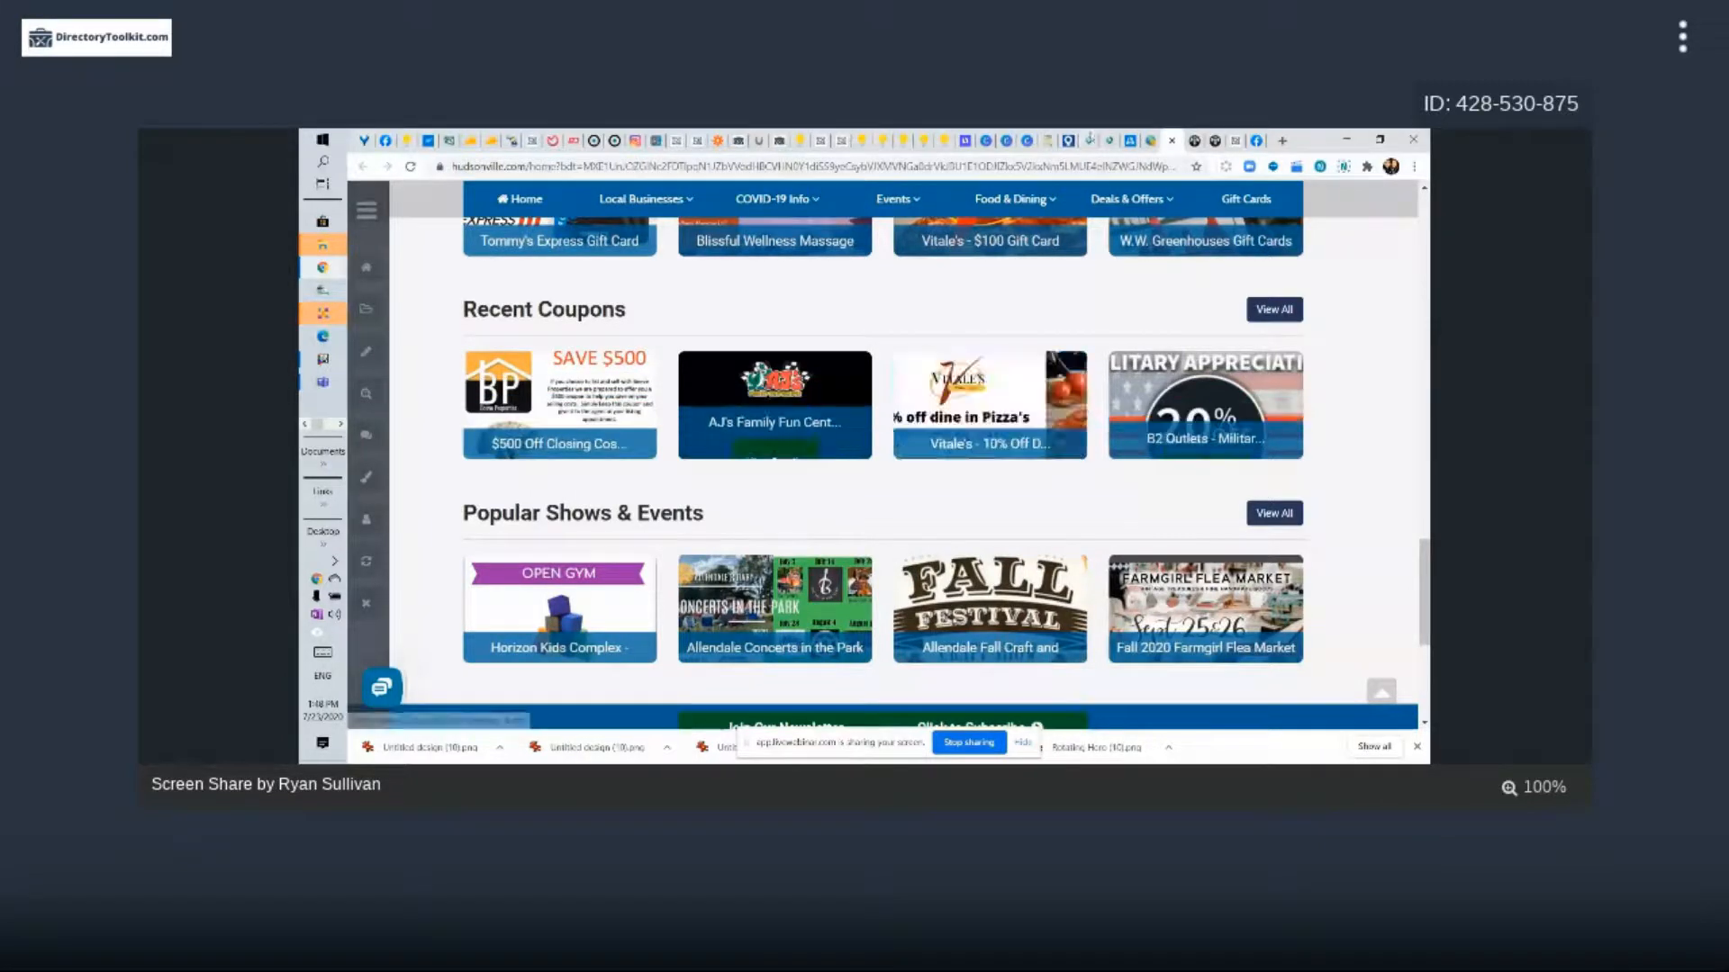
Back in Design Settings, set Limit One Post per Member to No for Streaming Blog Articles
{"action": "left_click", "coordinate": [1150, 142]}
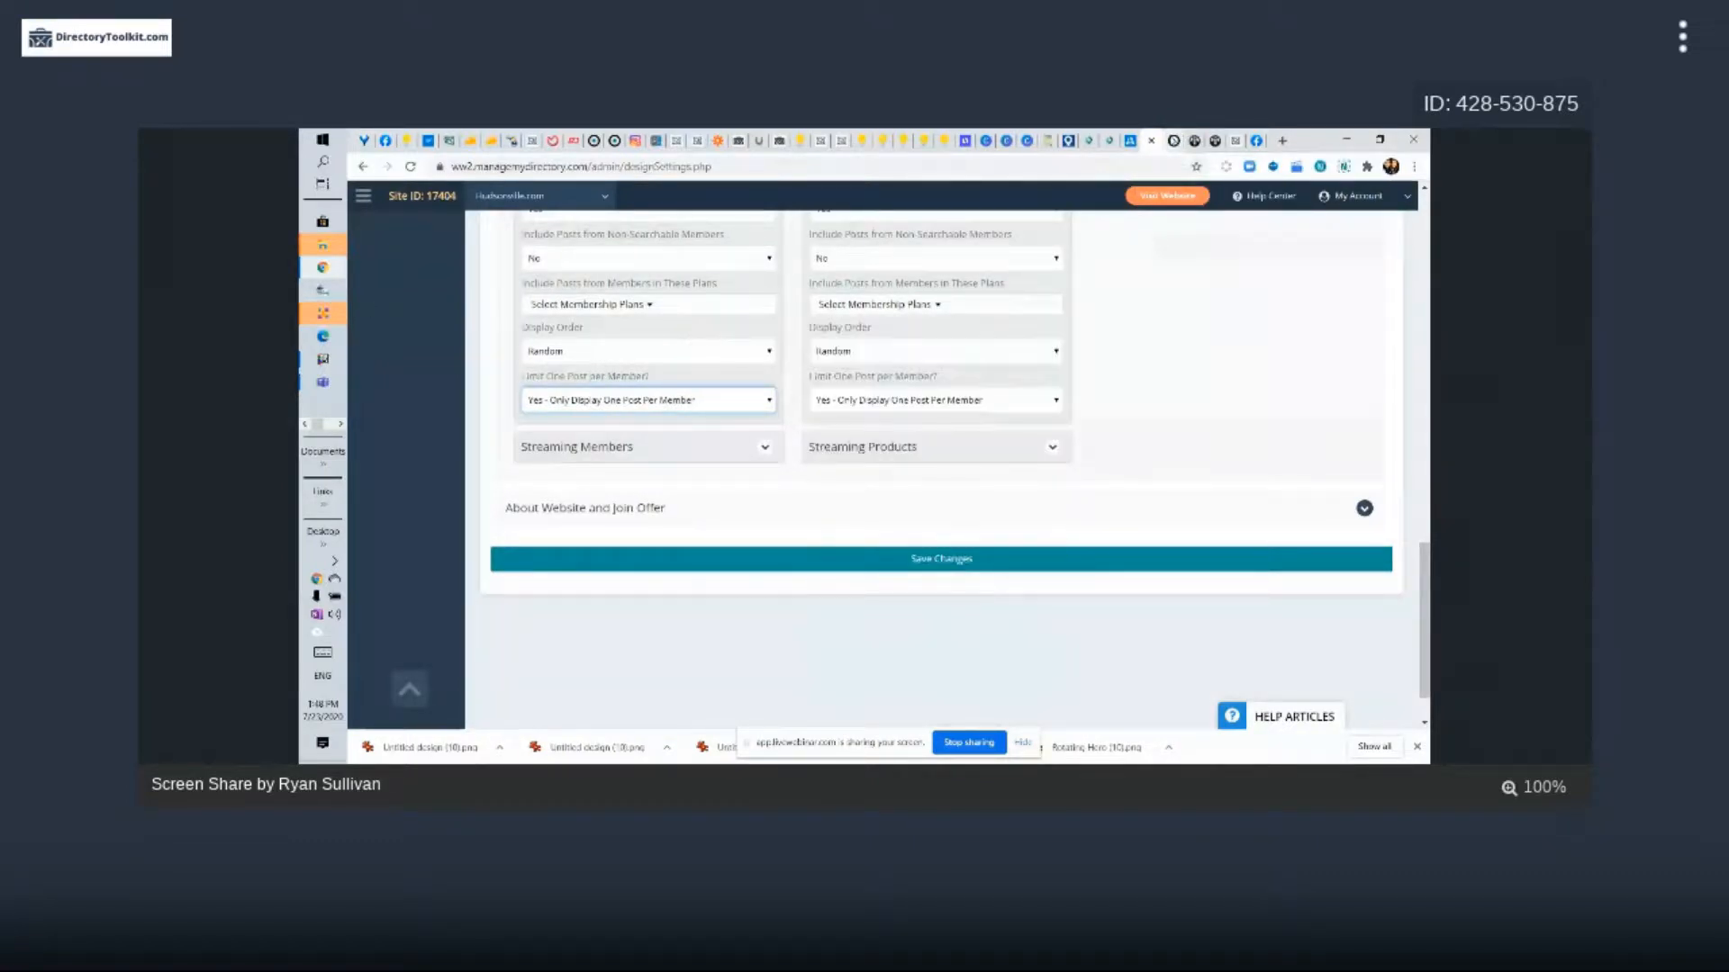
{"action": "scroll", "coordinate": [592, 297], "scroll_direction": "up", "scroll_amount": 5}
{"action": "scroll", "coordinate": [559, 550], "scroll_direction": "down", "scroll_amount": 3}
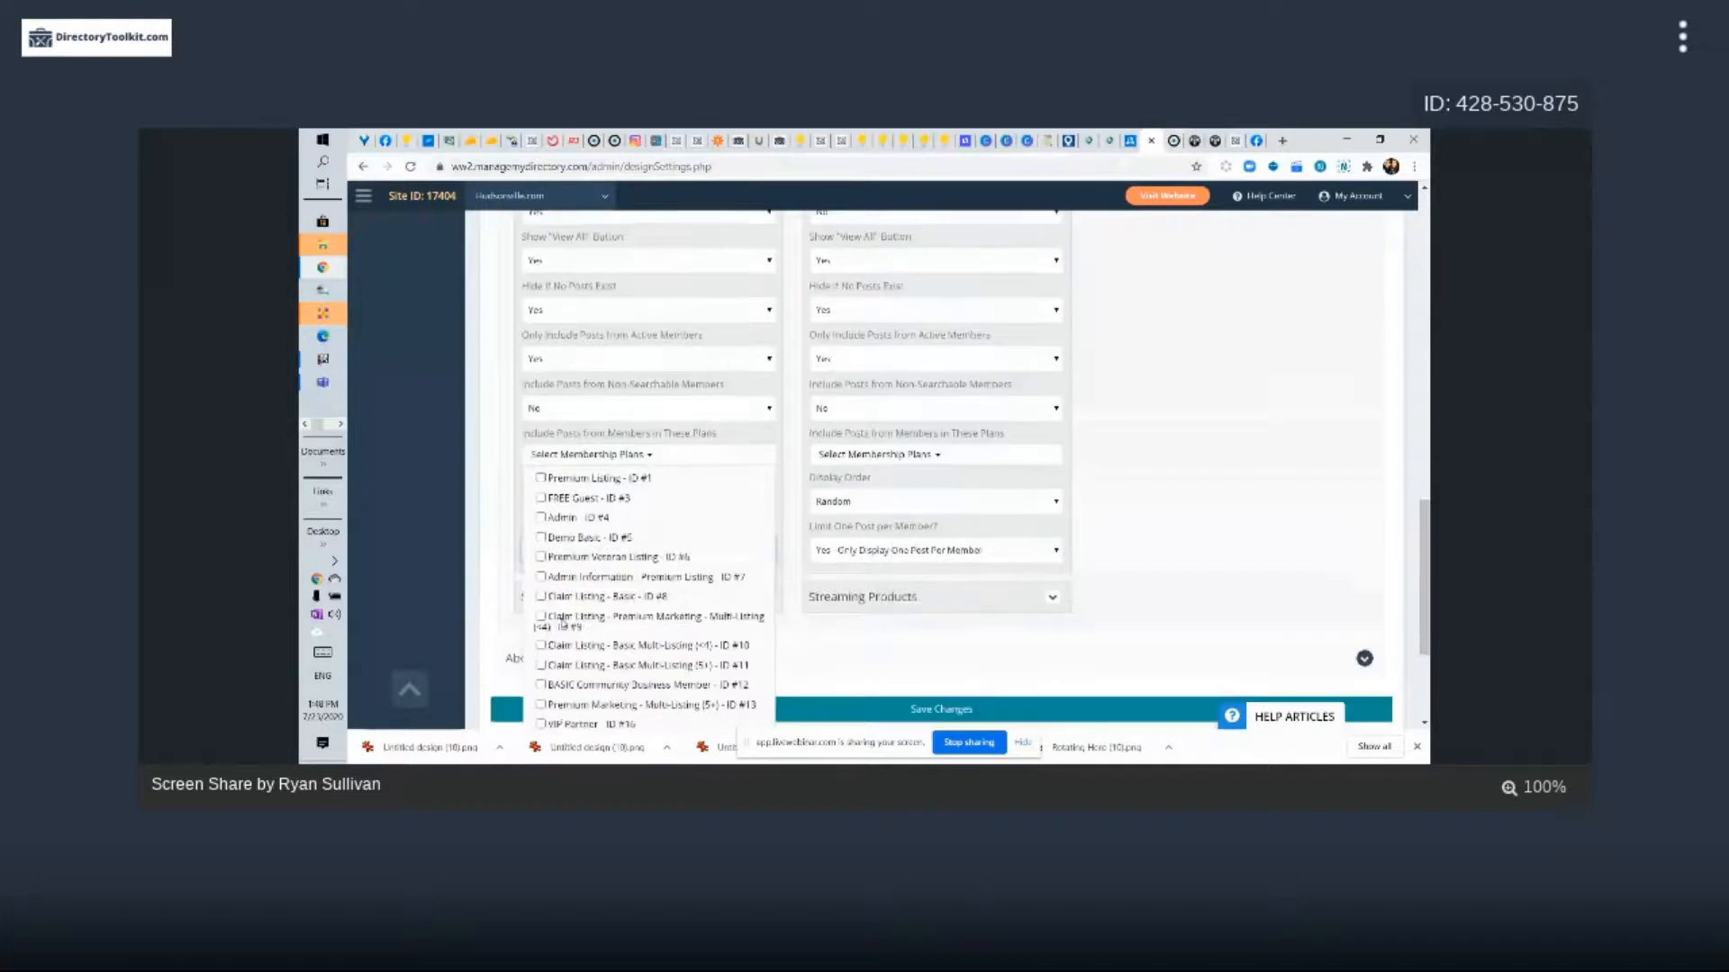
{"action": "left_click", "coordinate": [552, 553]}
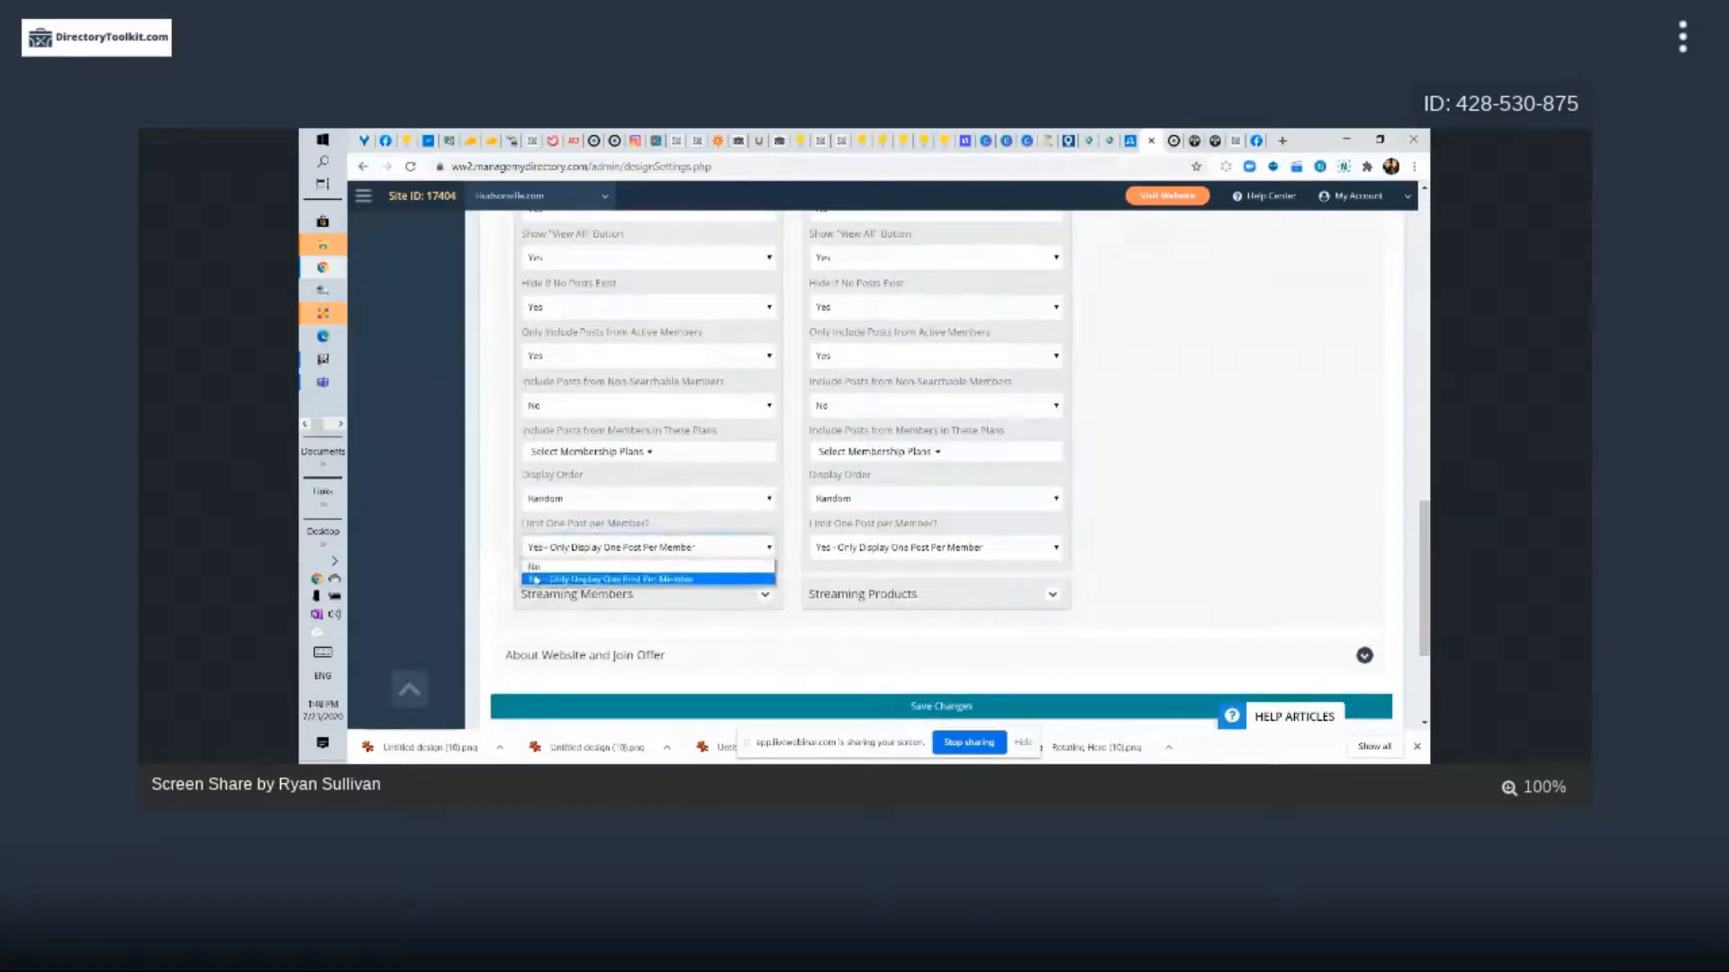
{"action": "left_click", "coordinate": [706, 568]}
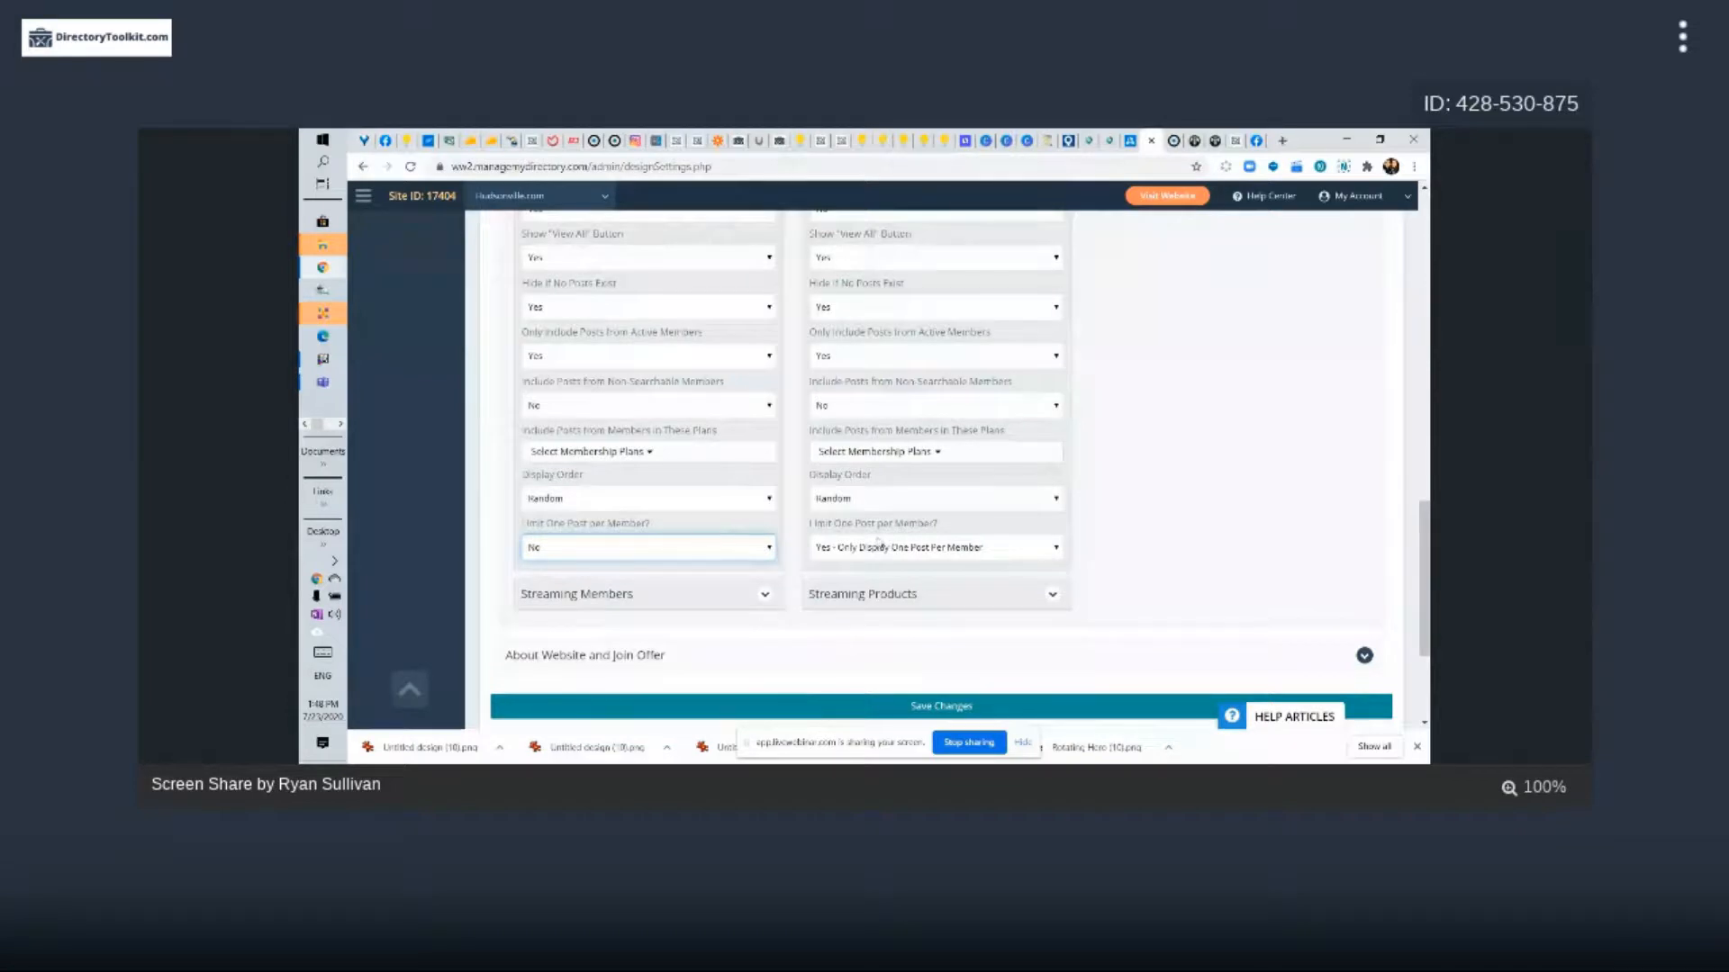
{"action": "left_click", "coordinate": [661, 534]}
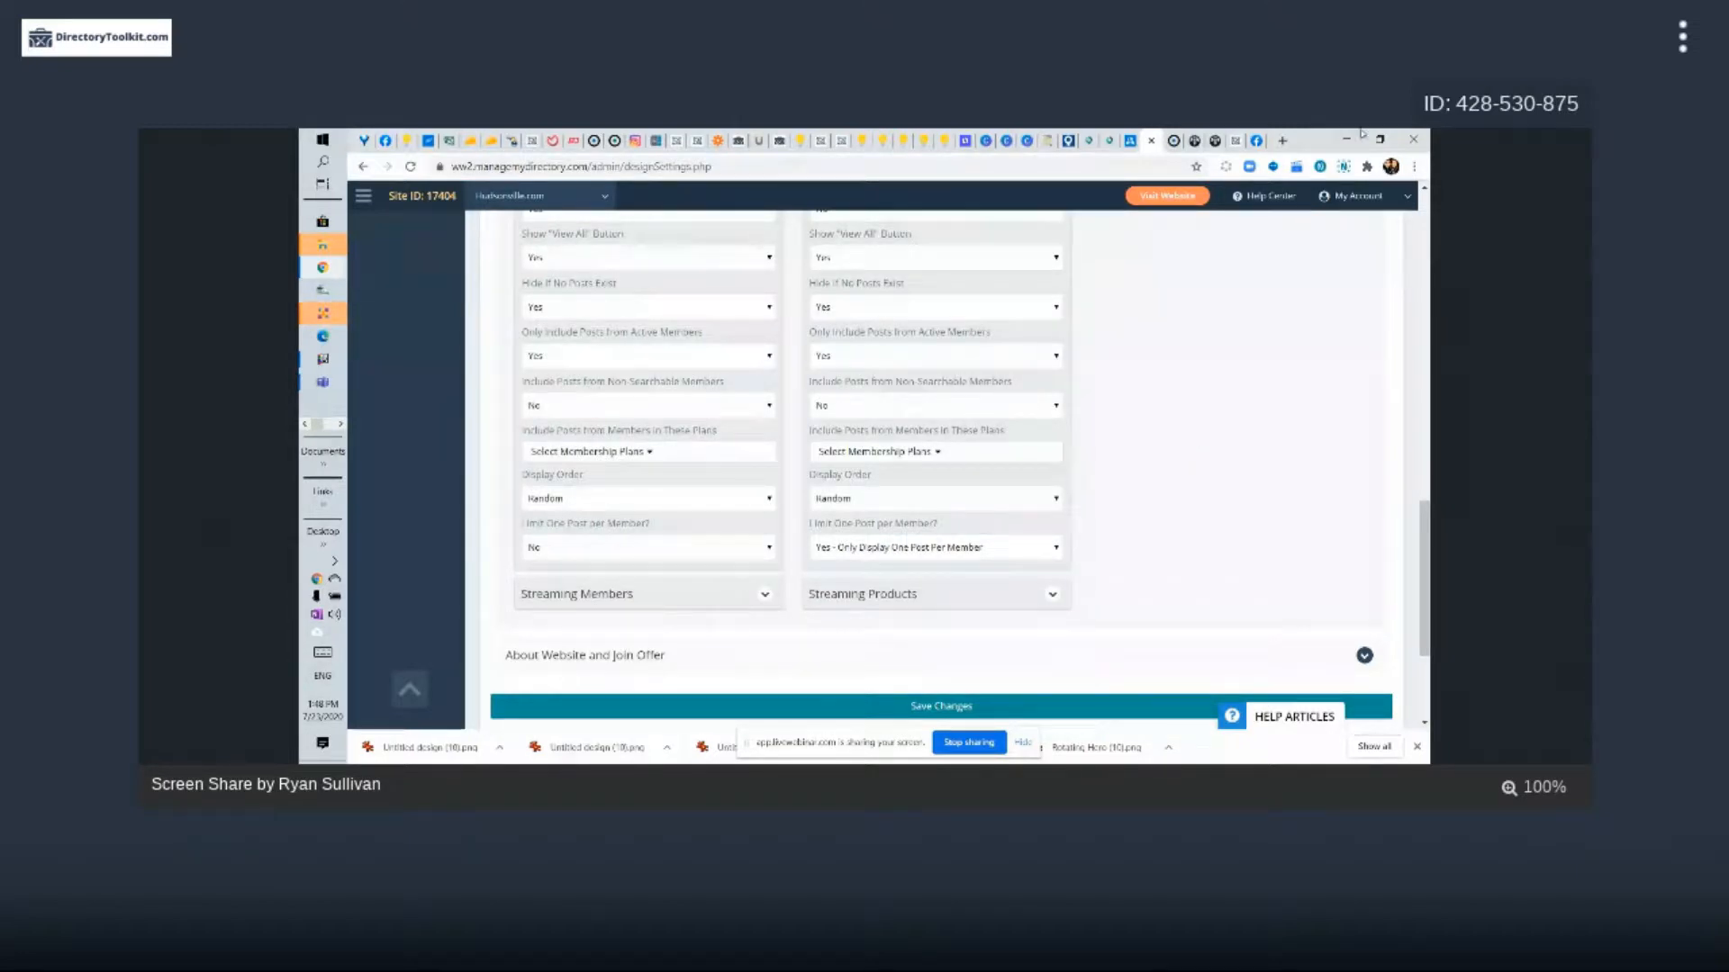
Open the vinelandnj.com homepage in a new browser tab
{"action": "left_click", "coordinate": [1282, 142]}
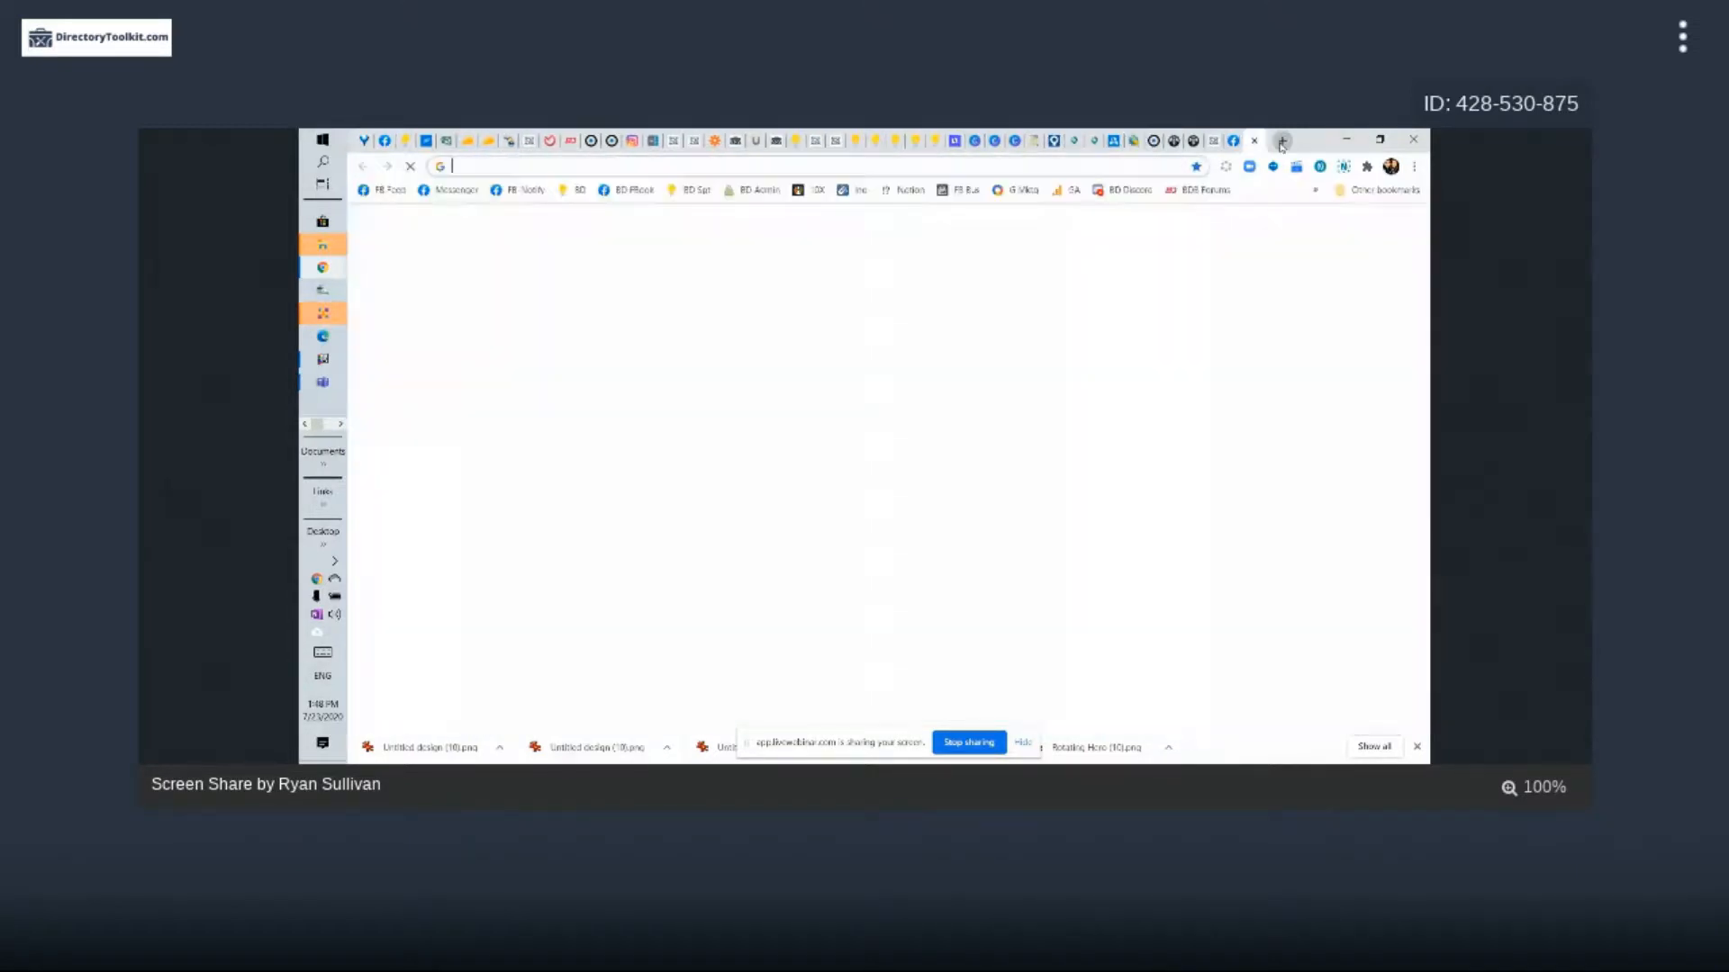
{"action": "type", "text": "v"}
{"action": "key", "text": "Return"}
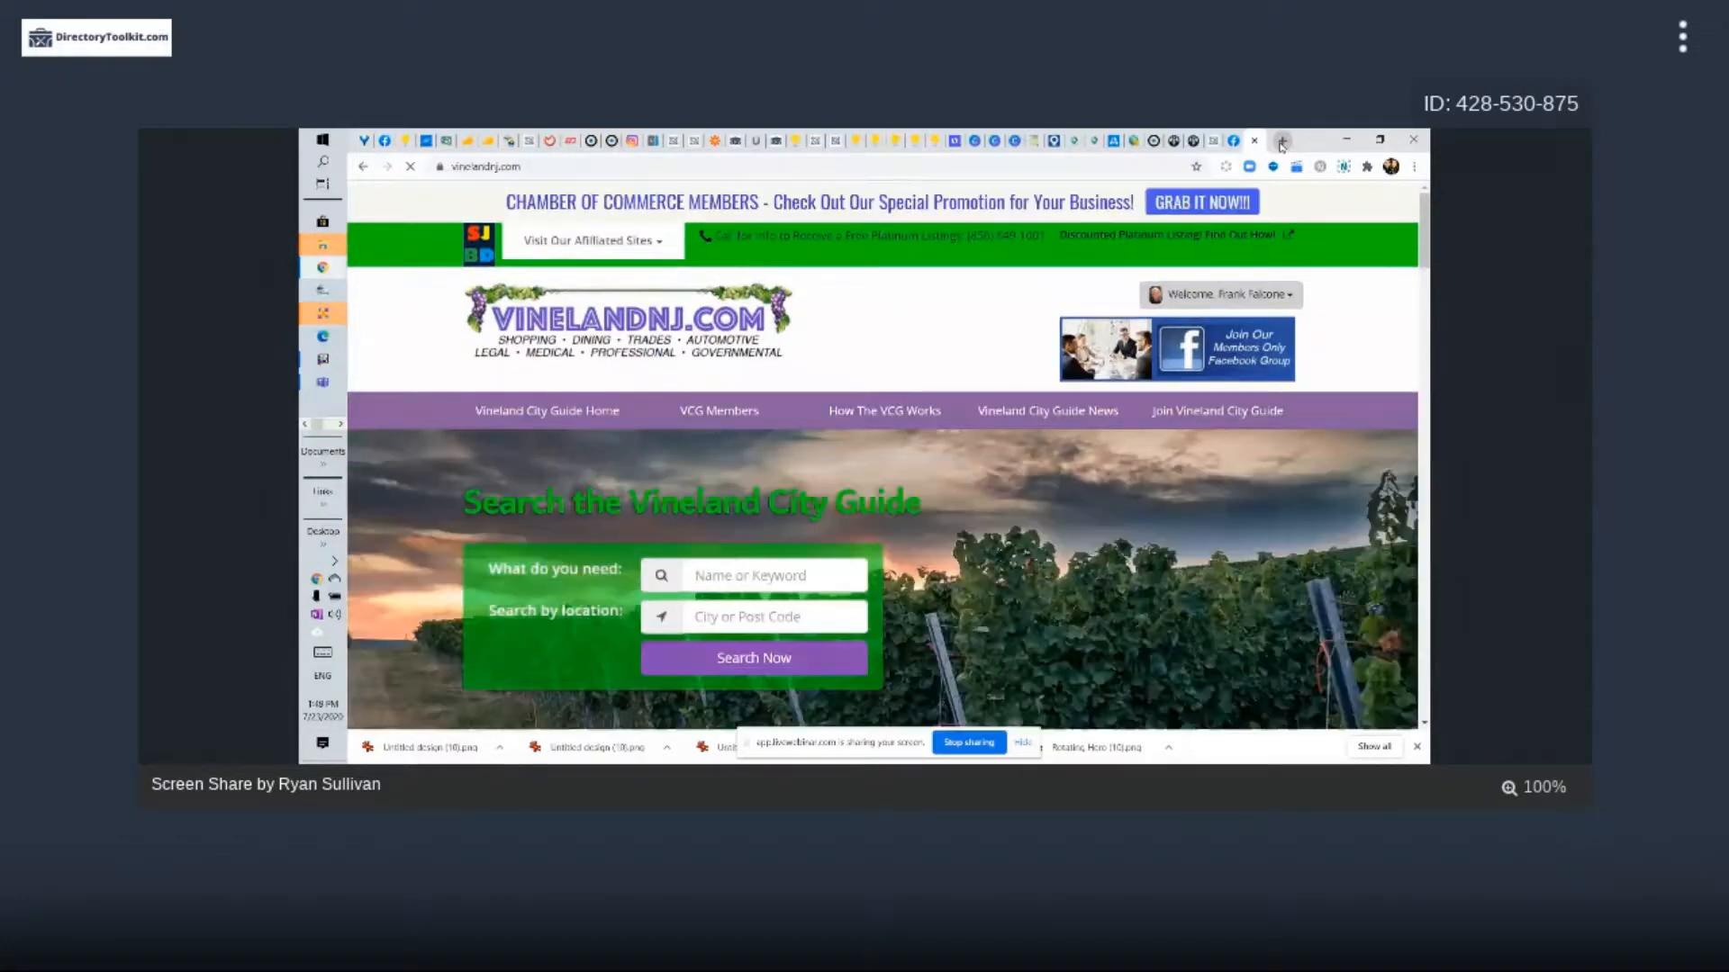
Return to Design Settings and review the widget choices for Section 3 in Homepage Section Order, keeping Custom Homepage Content
{"action": "left_click", "coordinate": [1133, 142]}
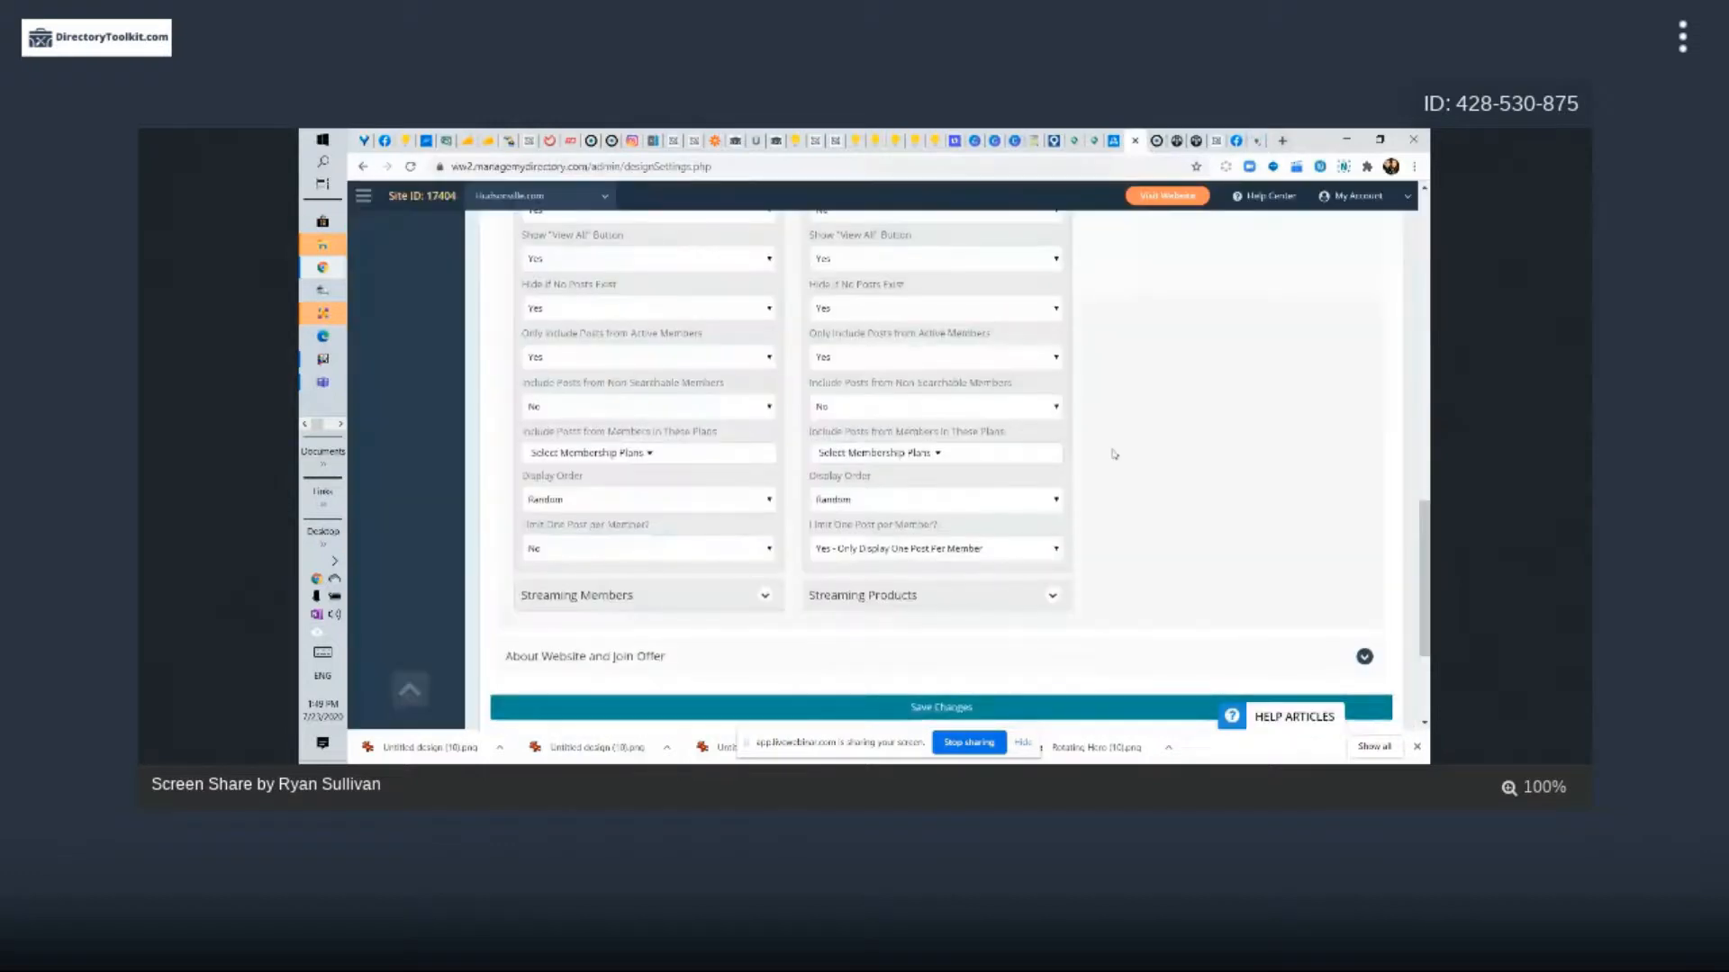
{"action": "scroll", "coordinate": [1114, 455], "scroll_direction": "up", "scroll_amount": 10}
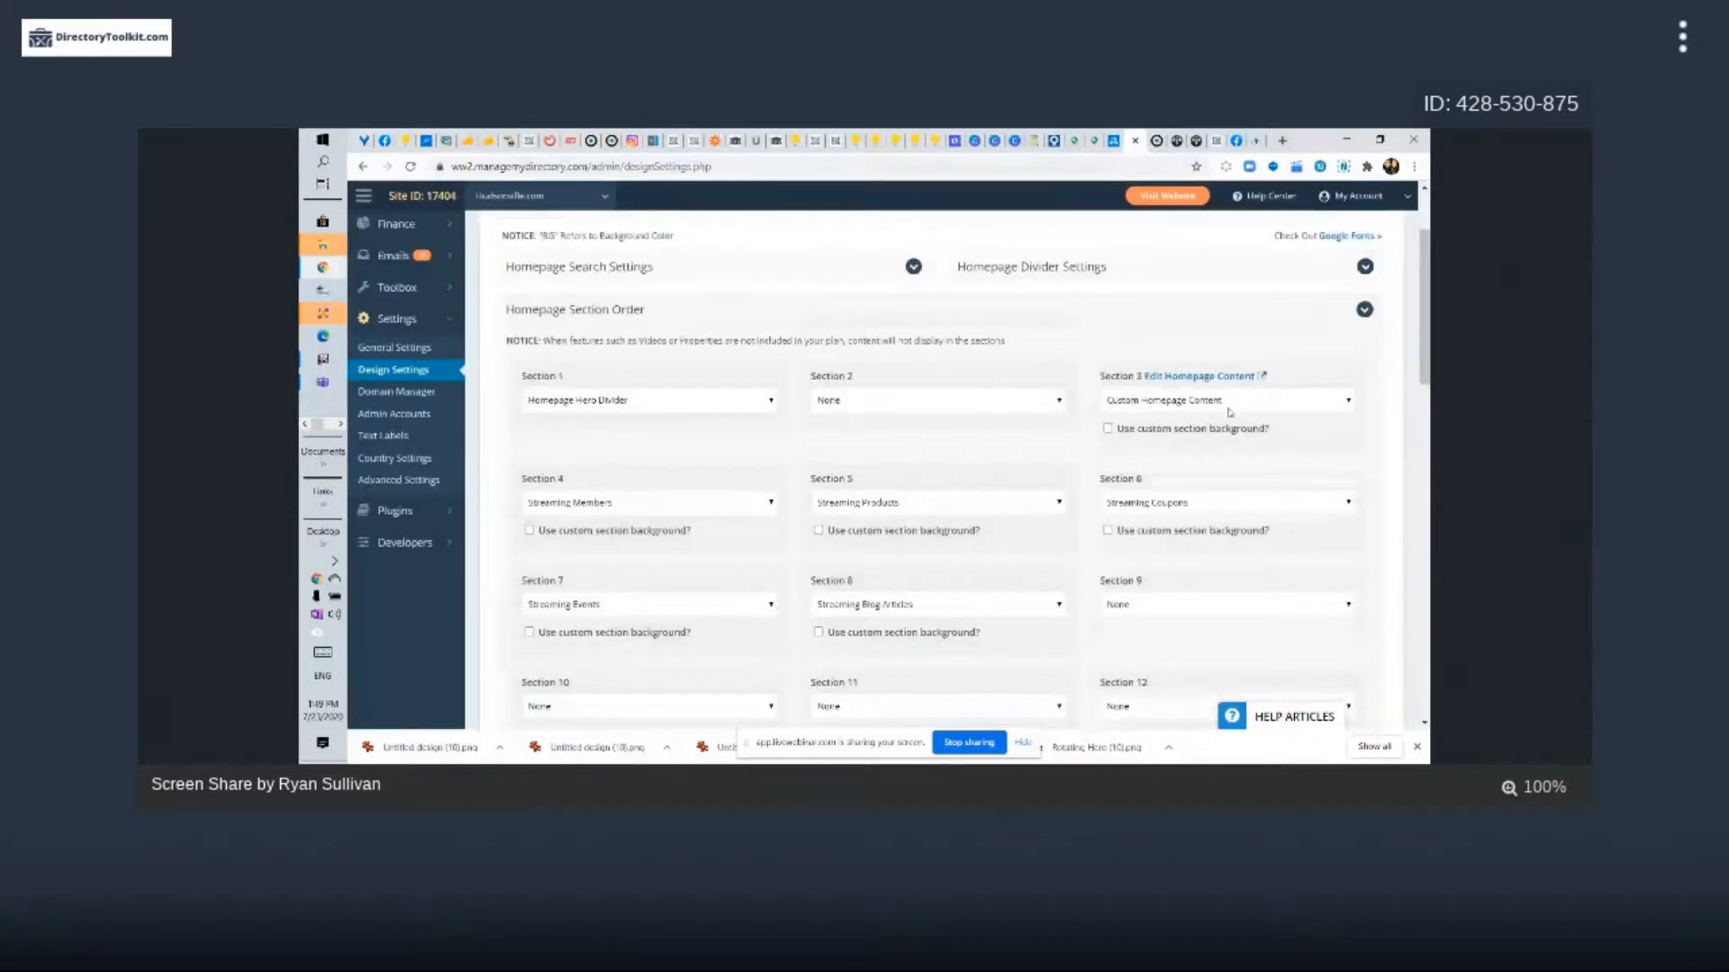
{"action": "left_click", "coordinate": [1113, 403]}
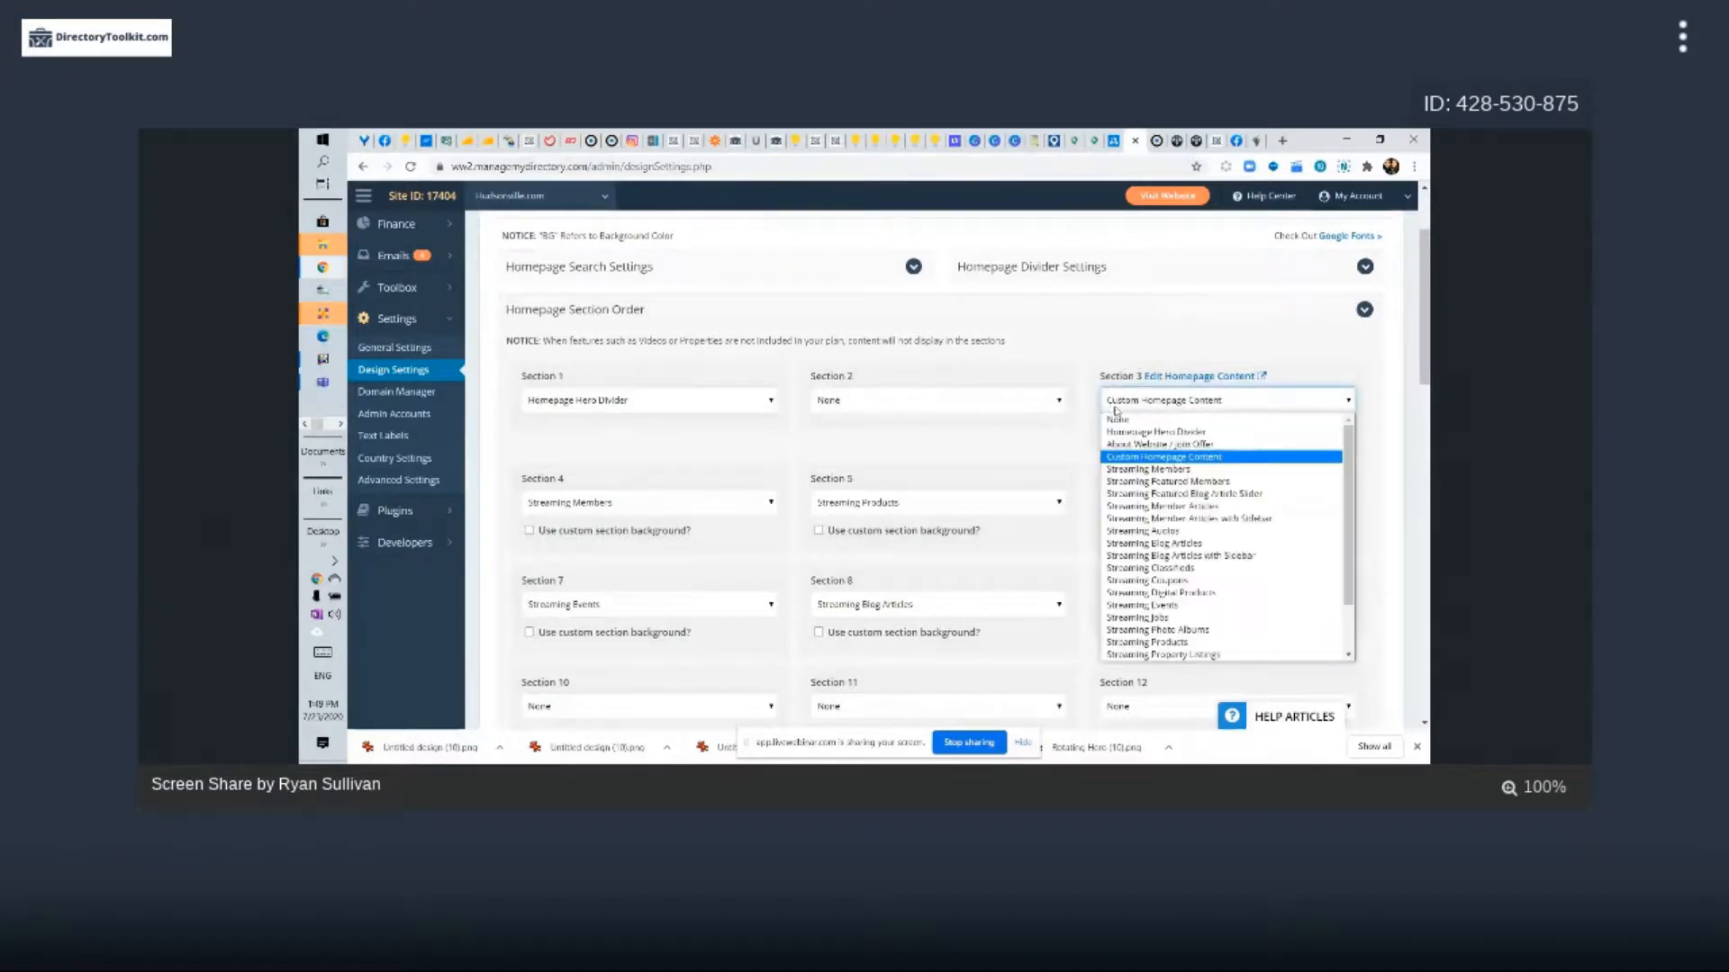
{"action": "left_click", "coordinate": [1076, 441]}
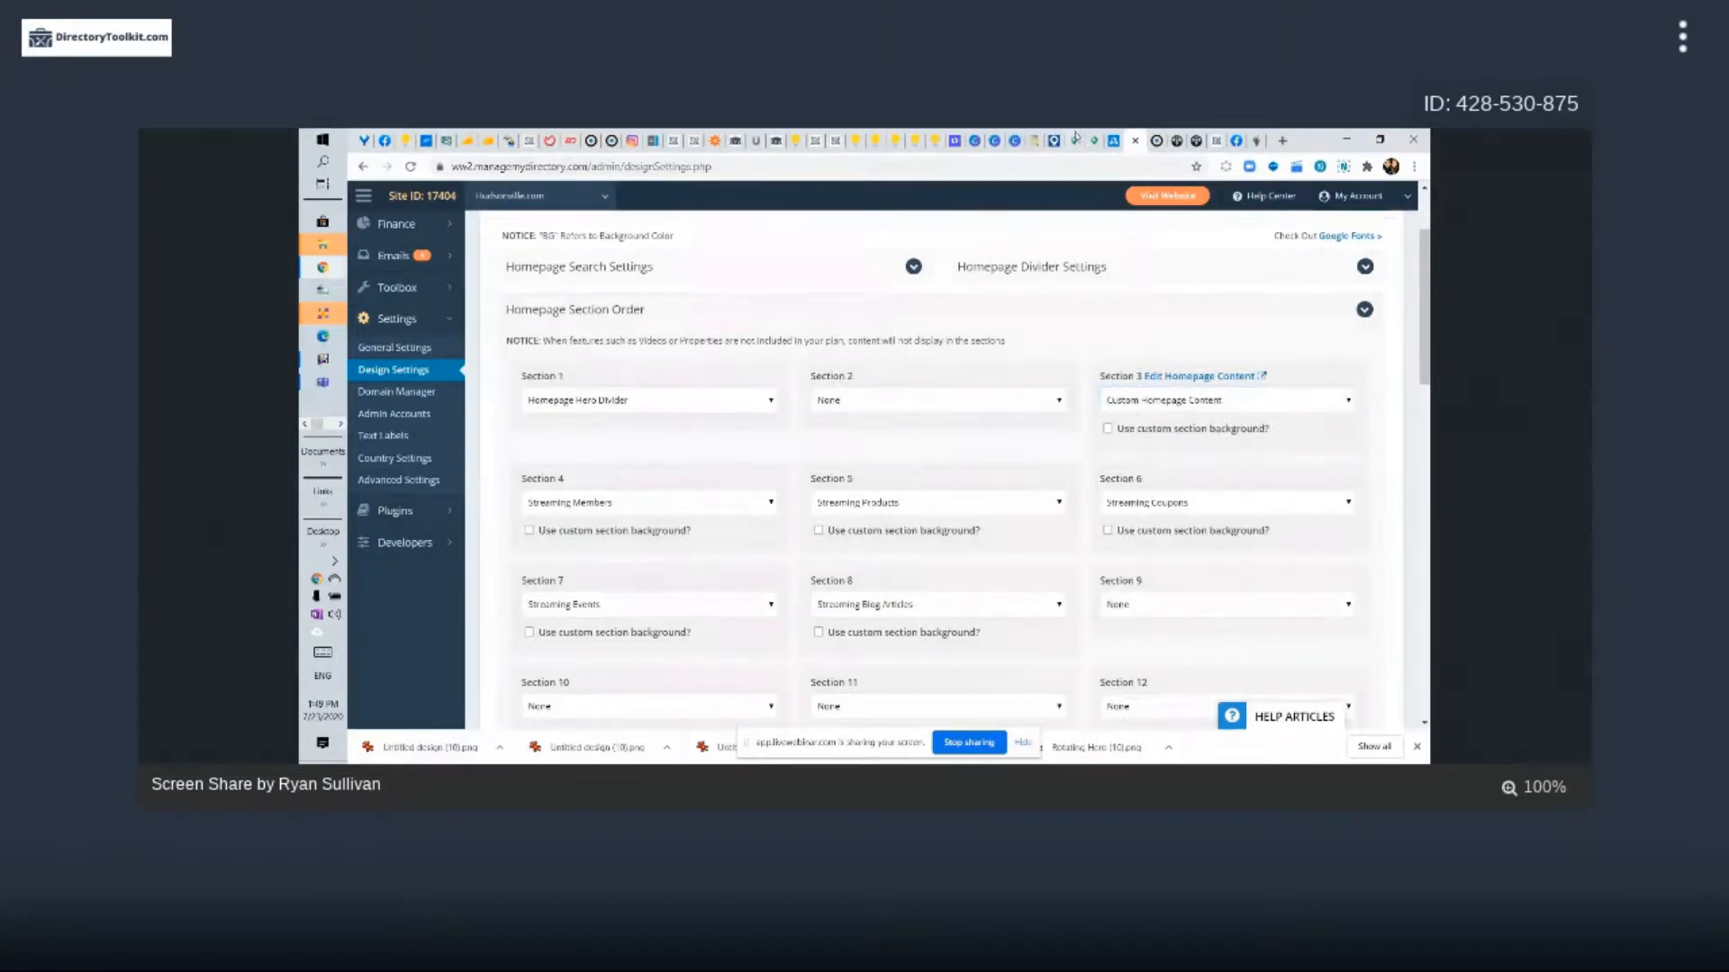
Examine the Business Listings category grid on the live homepage as the custom homepage content
{"action": "left_click", "coordinate": [1151, 141]}
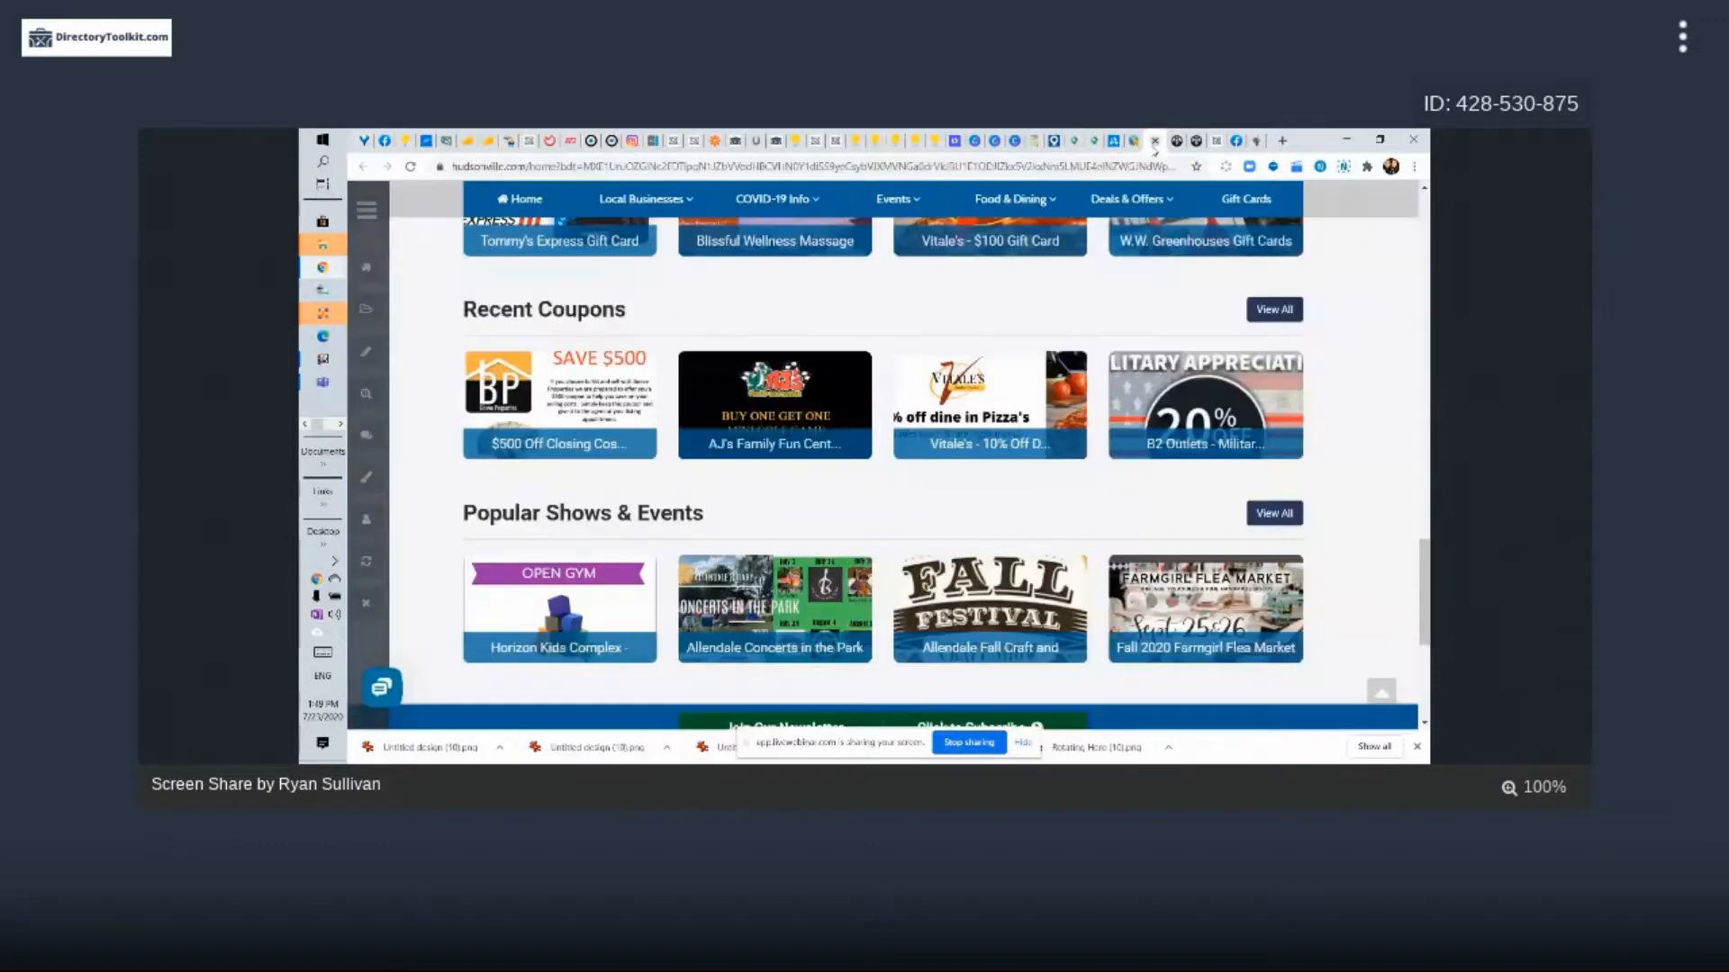
{"action": "scroll", "coordinate": [1025, 317], "scroll_direction": "up", "scroll_amount": 5}
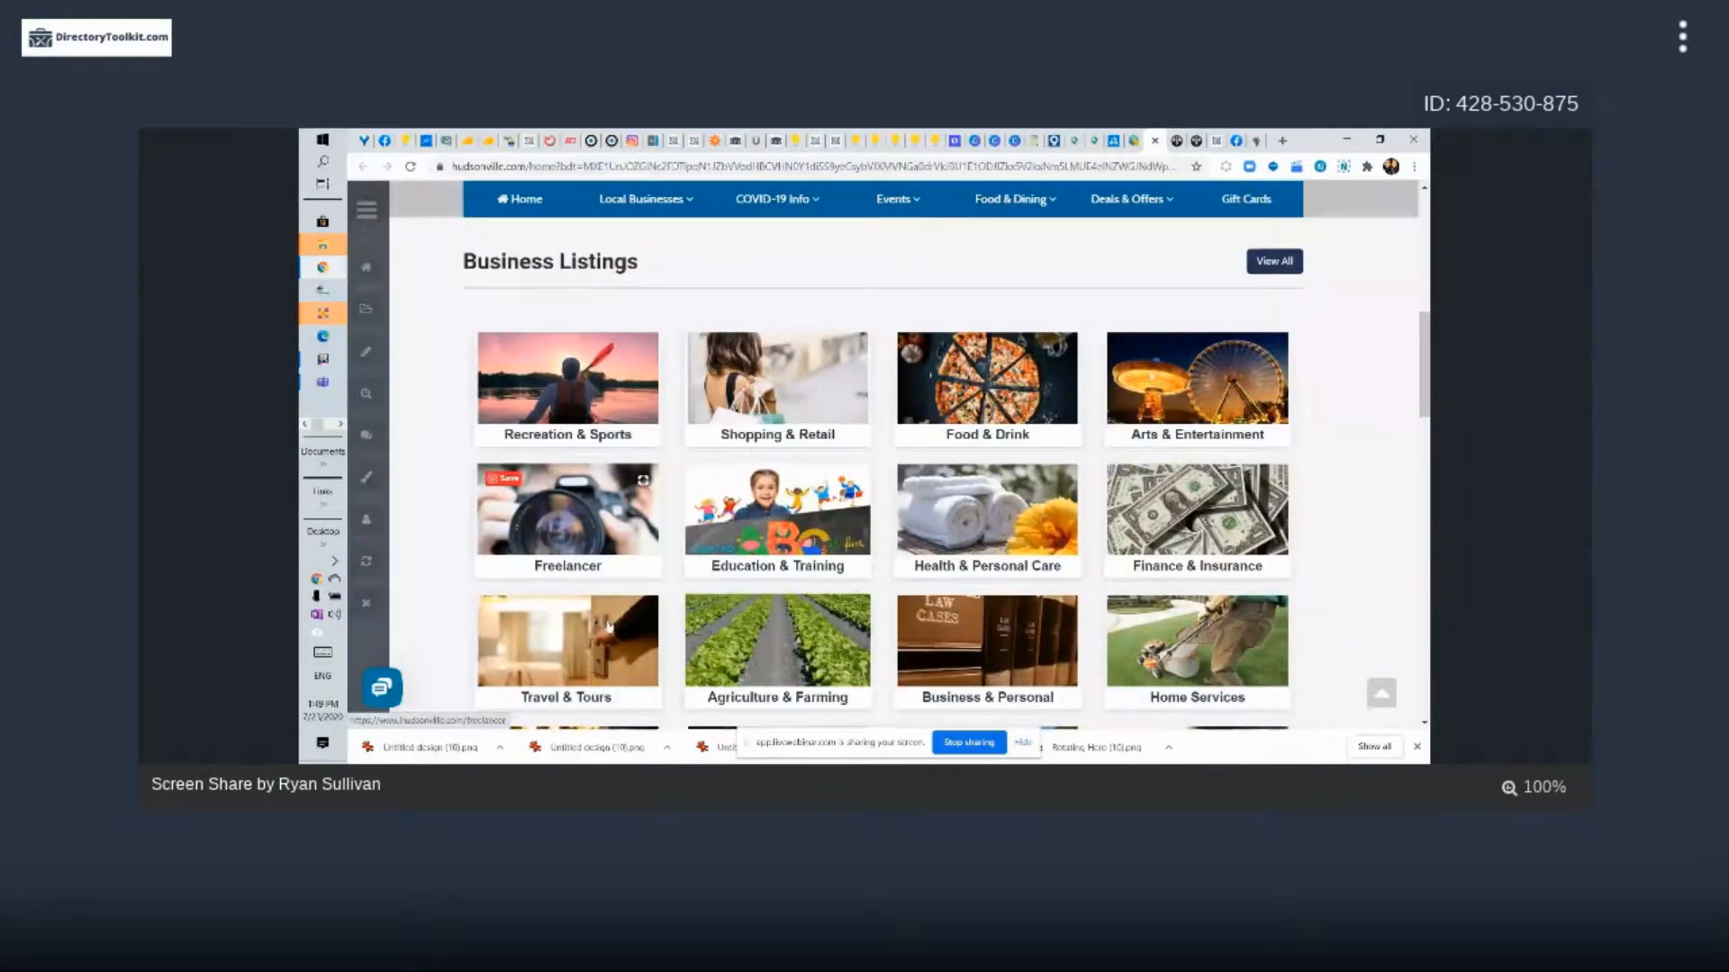
{"action": "scroll", "coordinate": [1250, 650], "scroll_direction": "down", "scroll_amount": 2}
{"action": "scroll", "coordinate": [1335, 559], "scroll_direction": "up", "scroll_amount": 1}
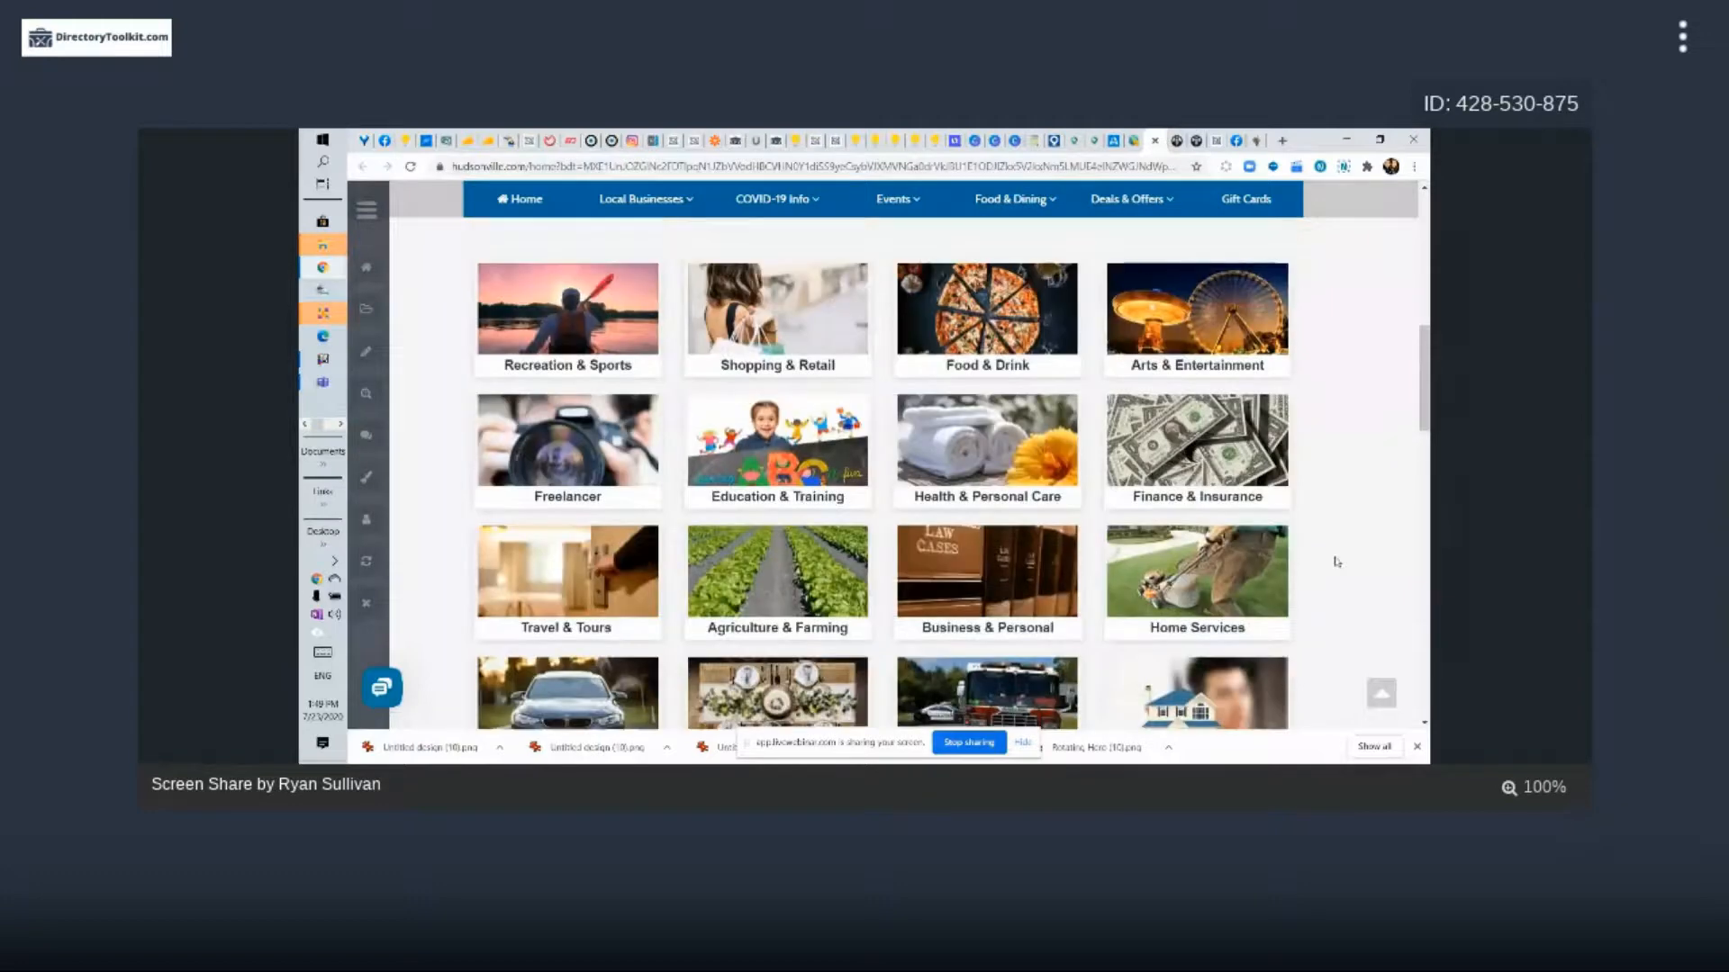
{"action": "scroll", "coordinate": [1336, 559], "scroll_direction": "up", "scroll_amount": 1}
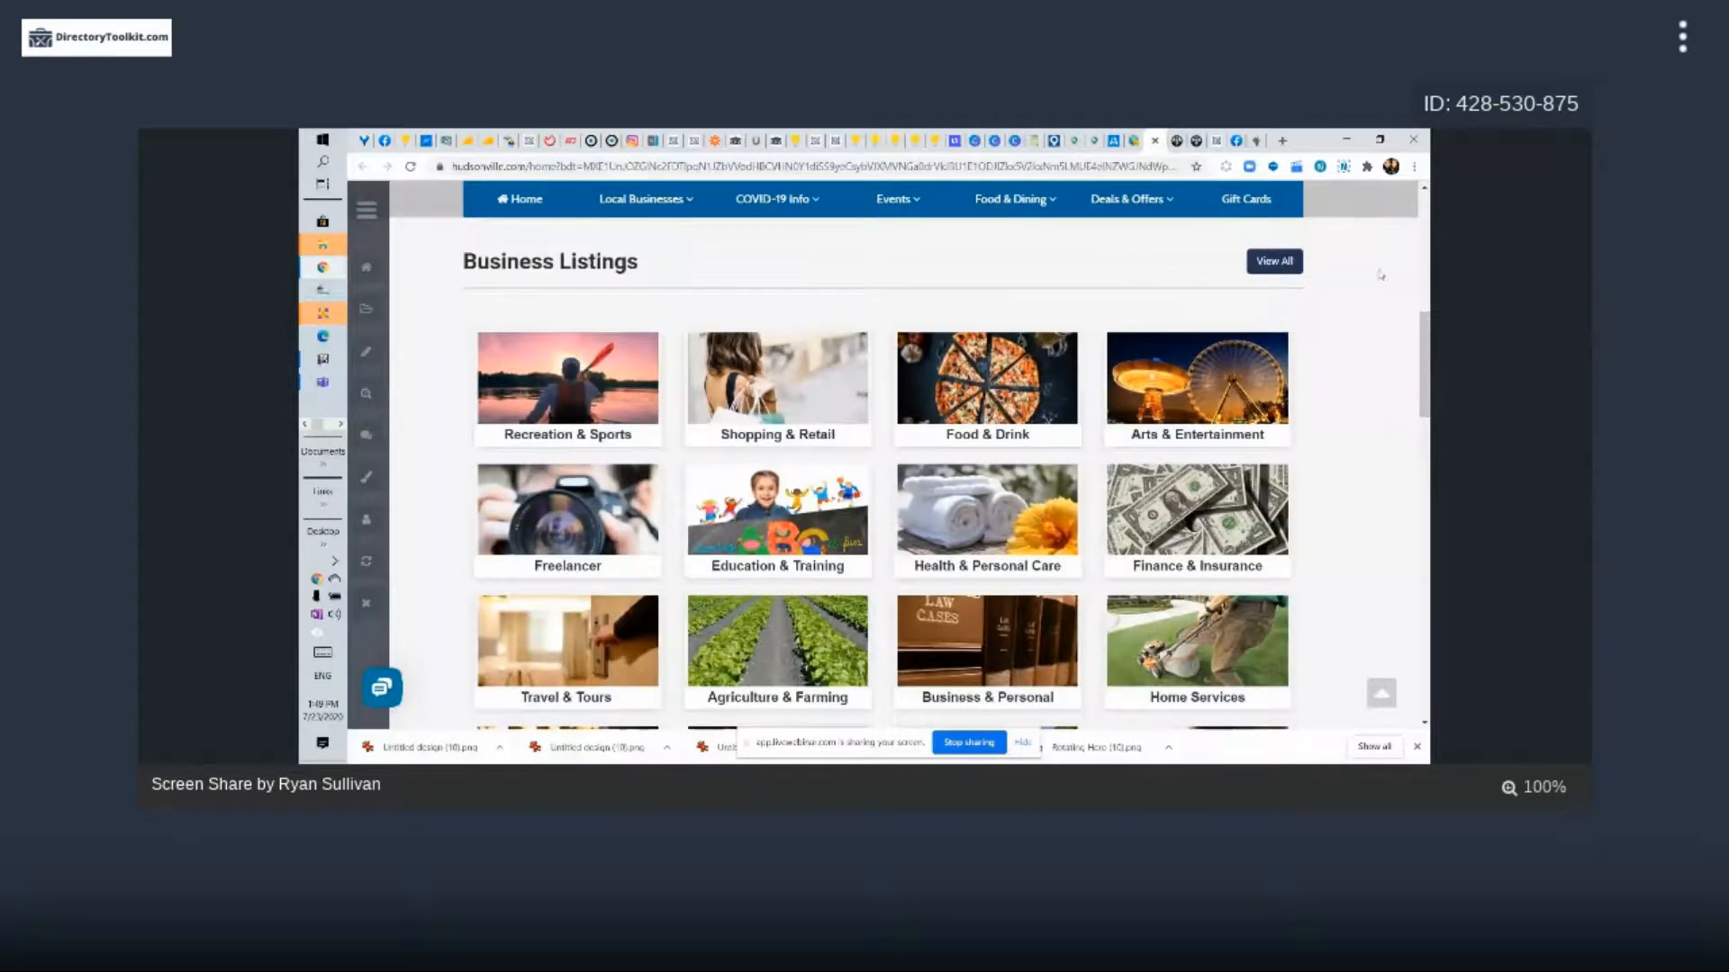
Back in Design Settings, set Section 9 of Homepage Section Order to Custom Homepage Content
{"action": "left_click", "coordinate": [1131, 142]}
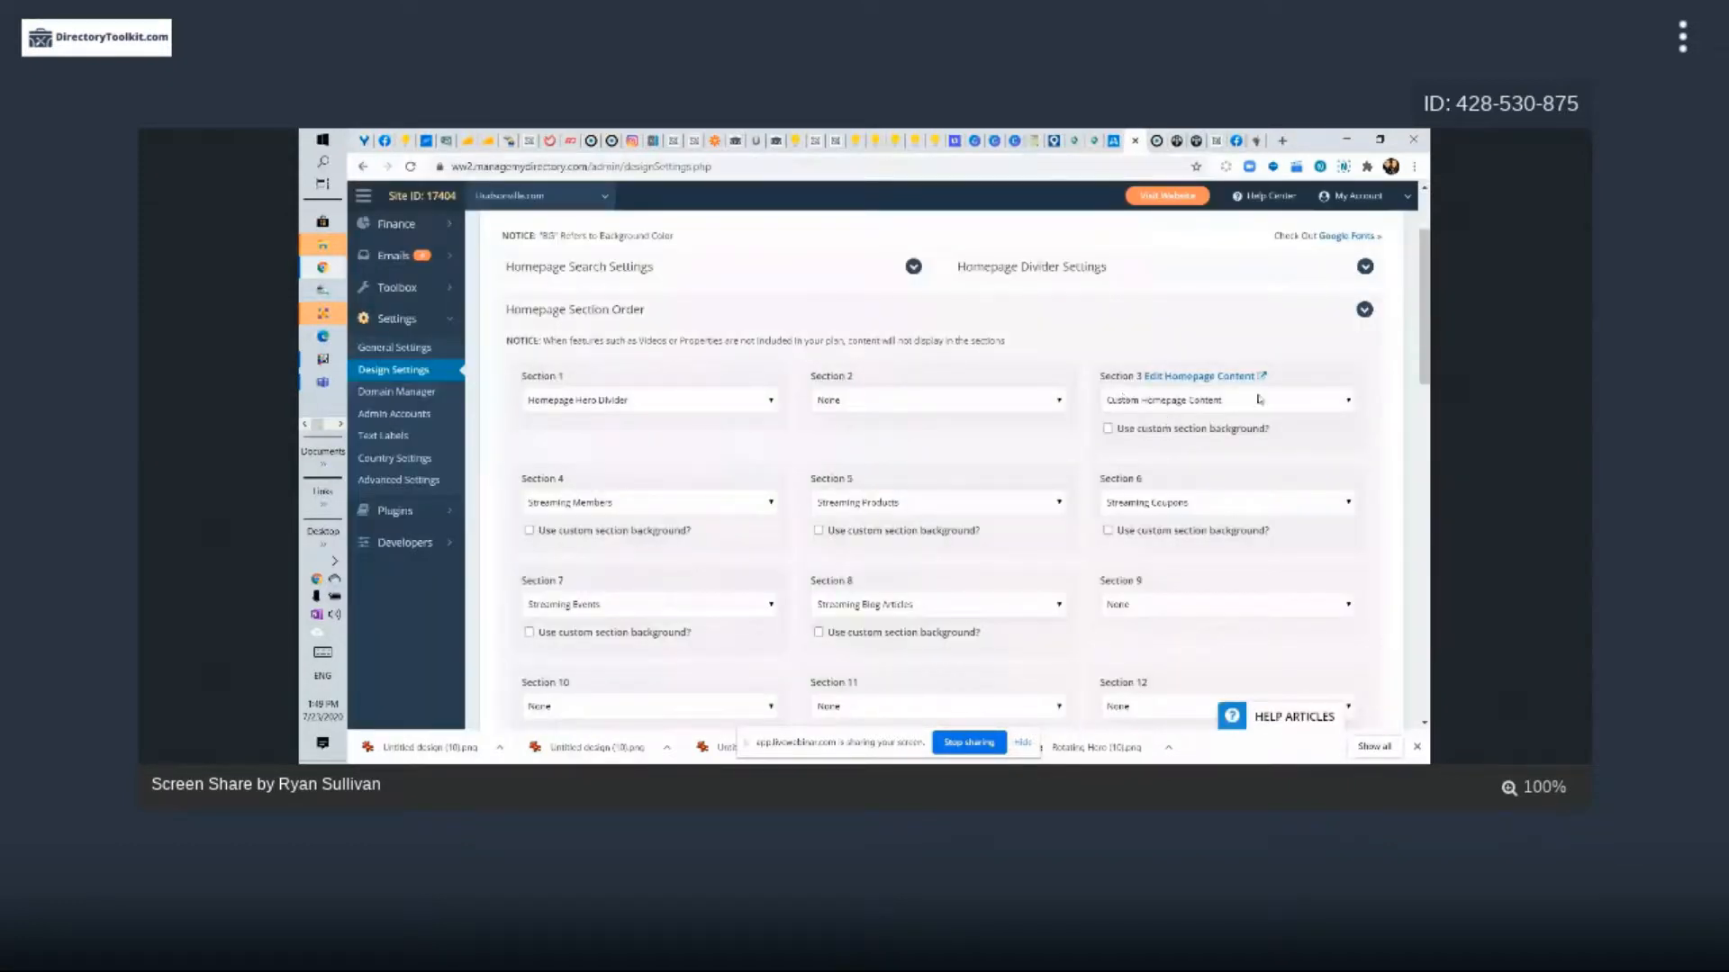
{"action": "left_click", "coordinate": [1225, 604]}
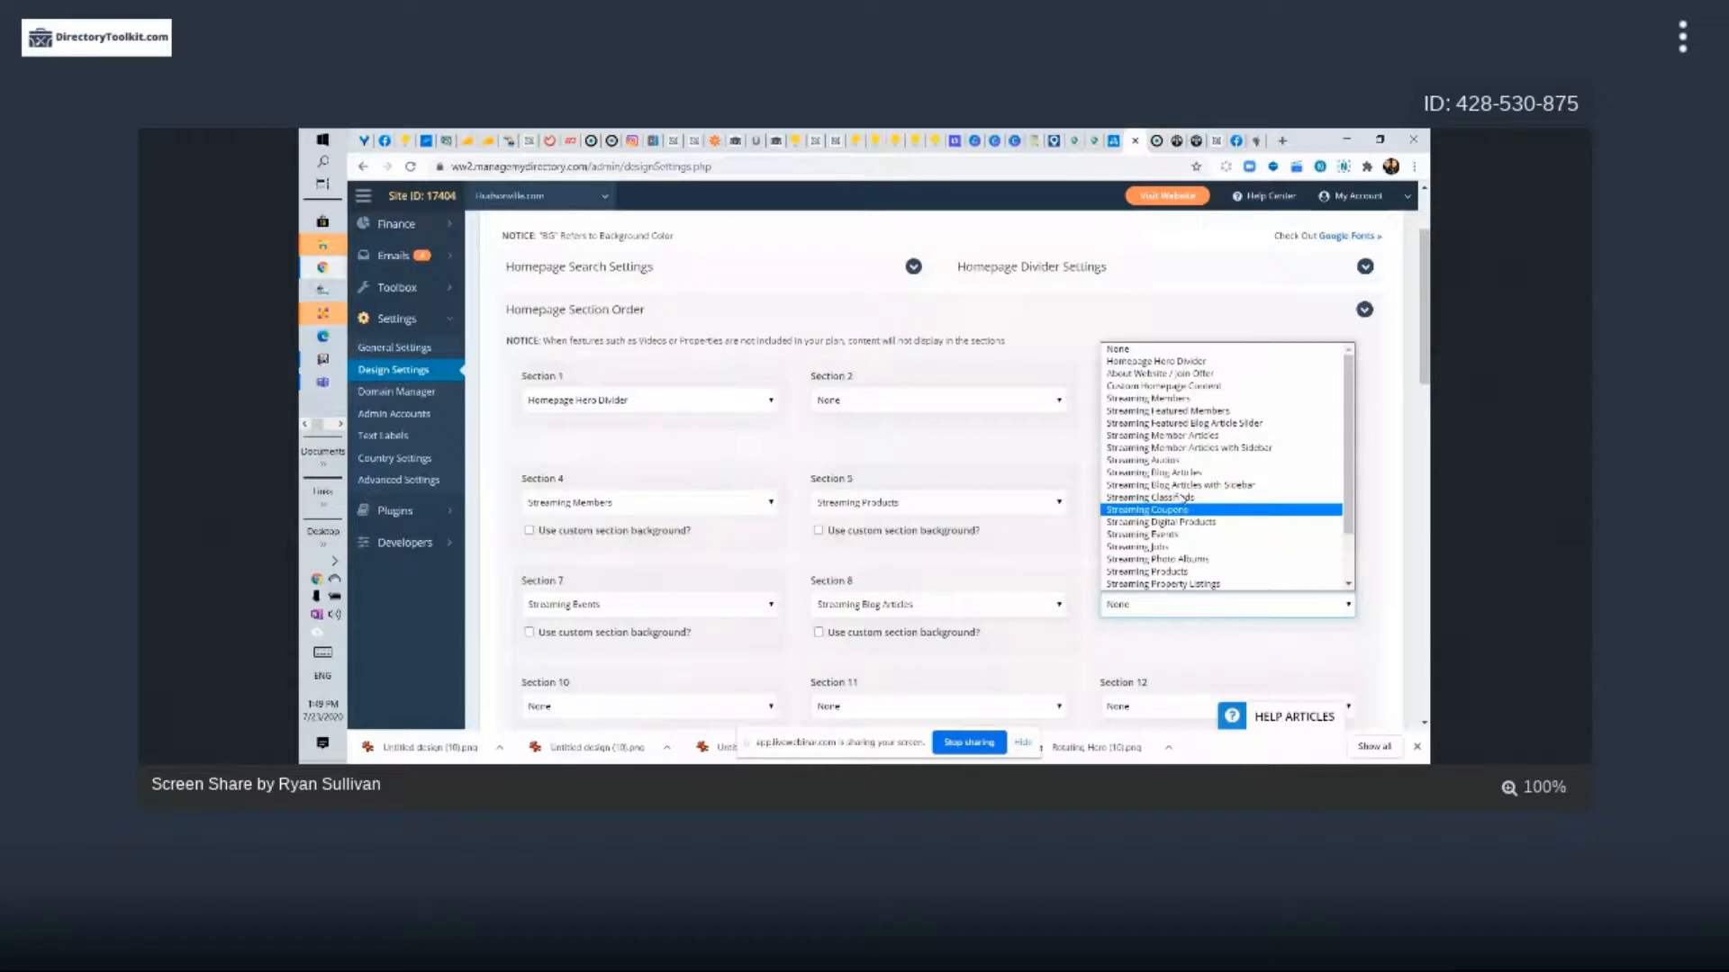
{"action": "left_click", "coordinate": [1170, 385]}
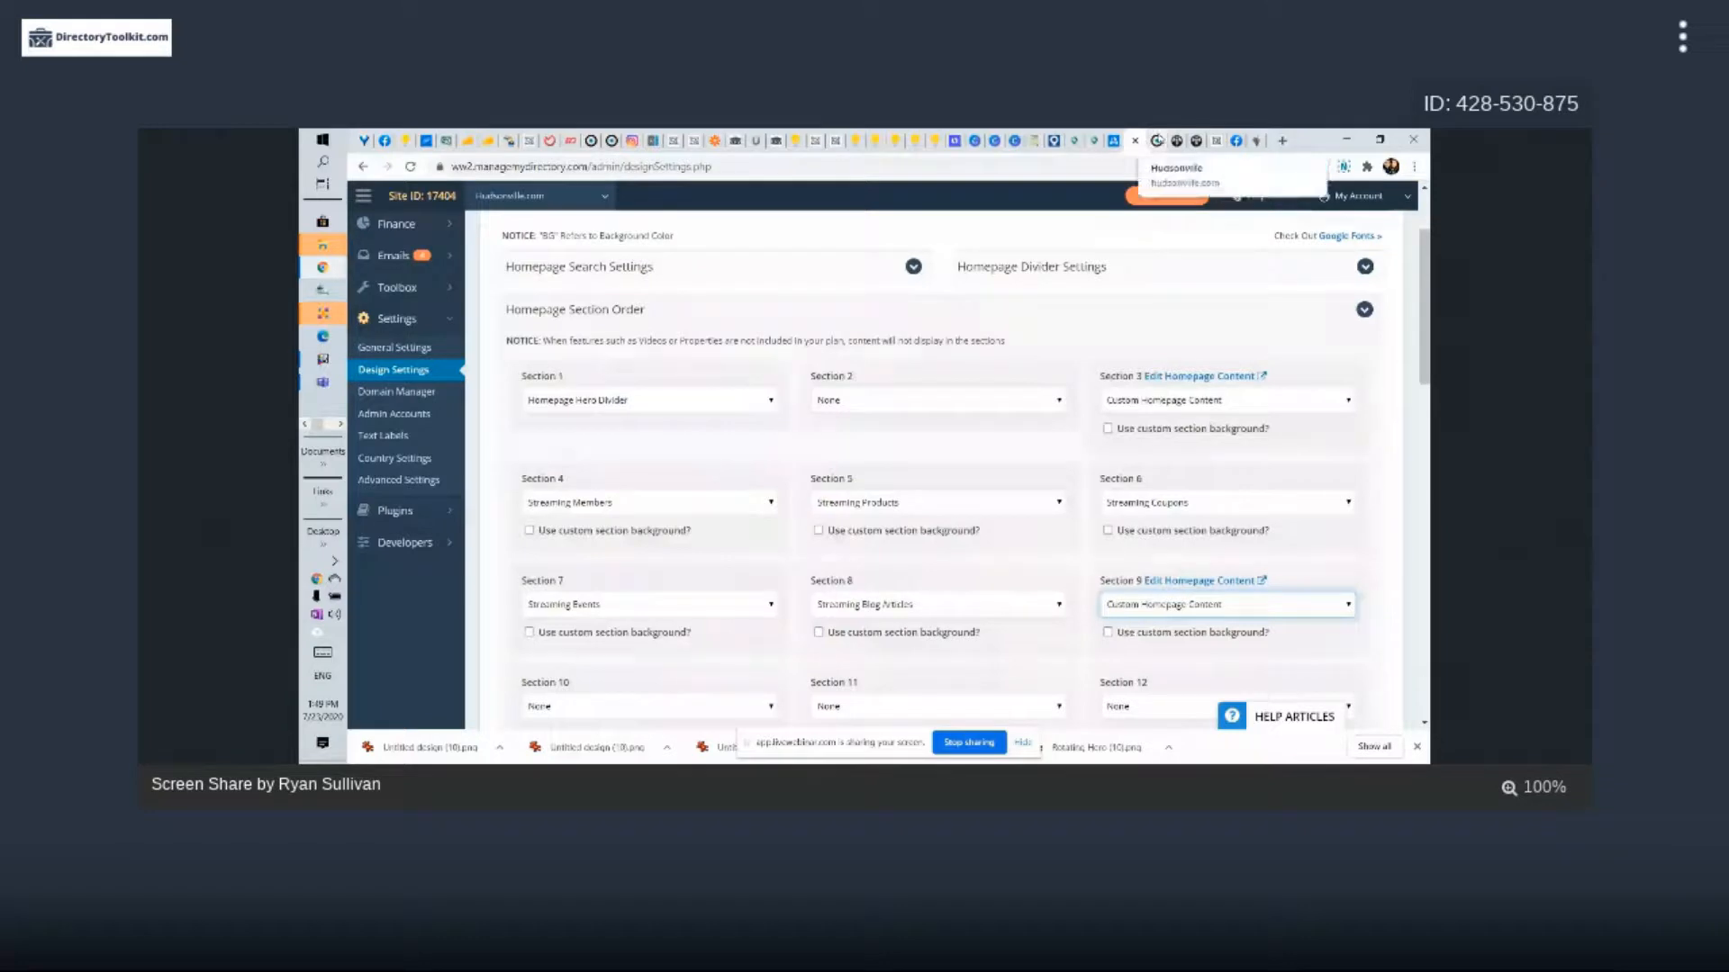
Examine the order of the live homepage's sections, from Business Listings through Recent Members and gift cards to Popular Shows & Events
{"action": "left_click", "coordinate": [1157, 140]}
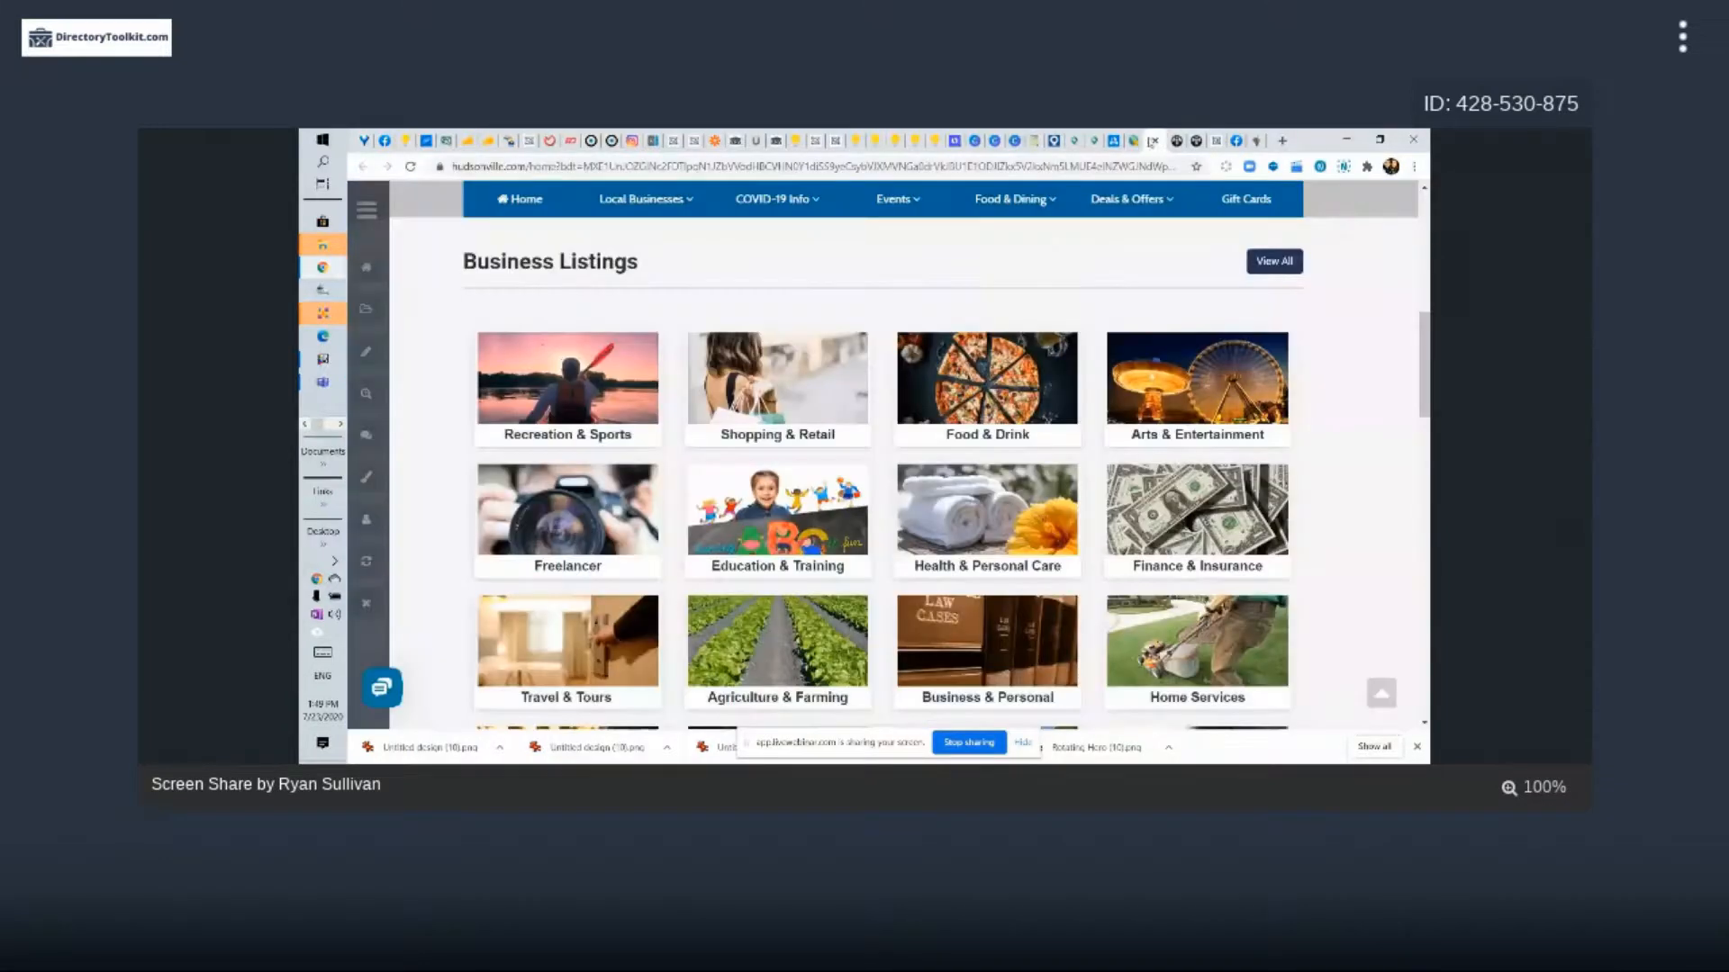
{"action": "scroll", "coordinate": [1035, 592], "scroll_direction": "down", "scroll_amount": 5}
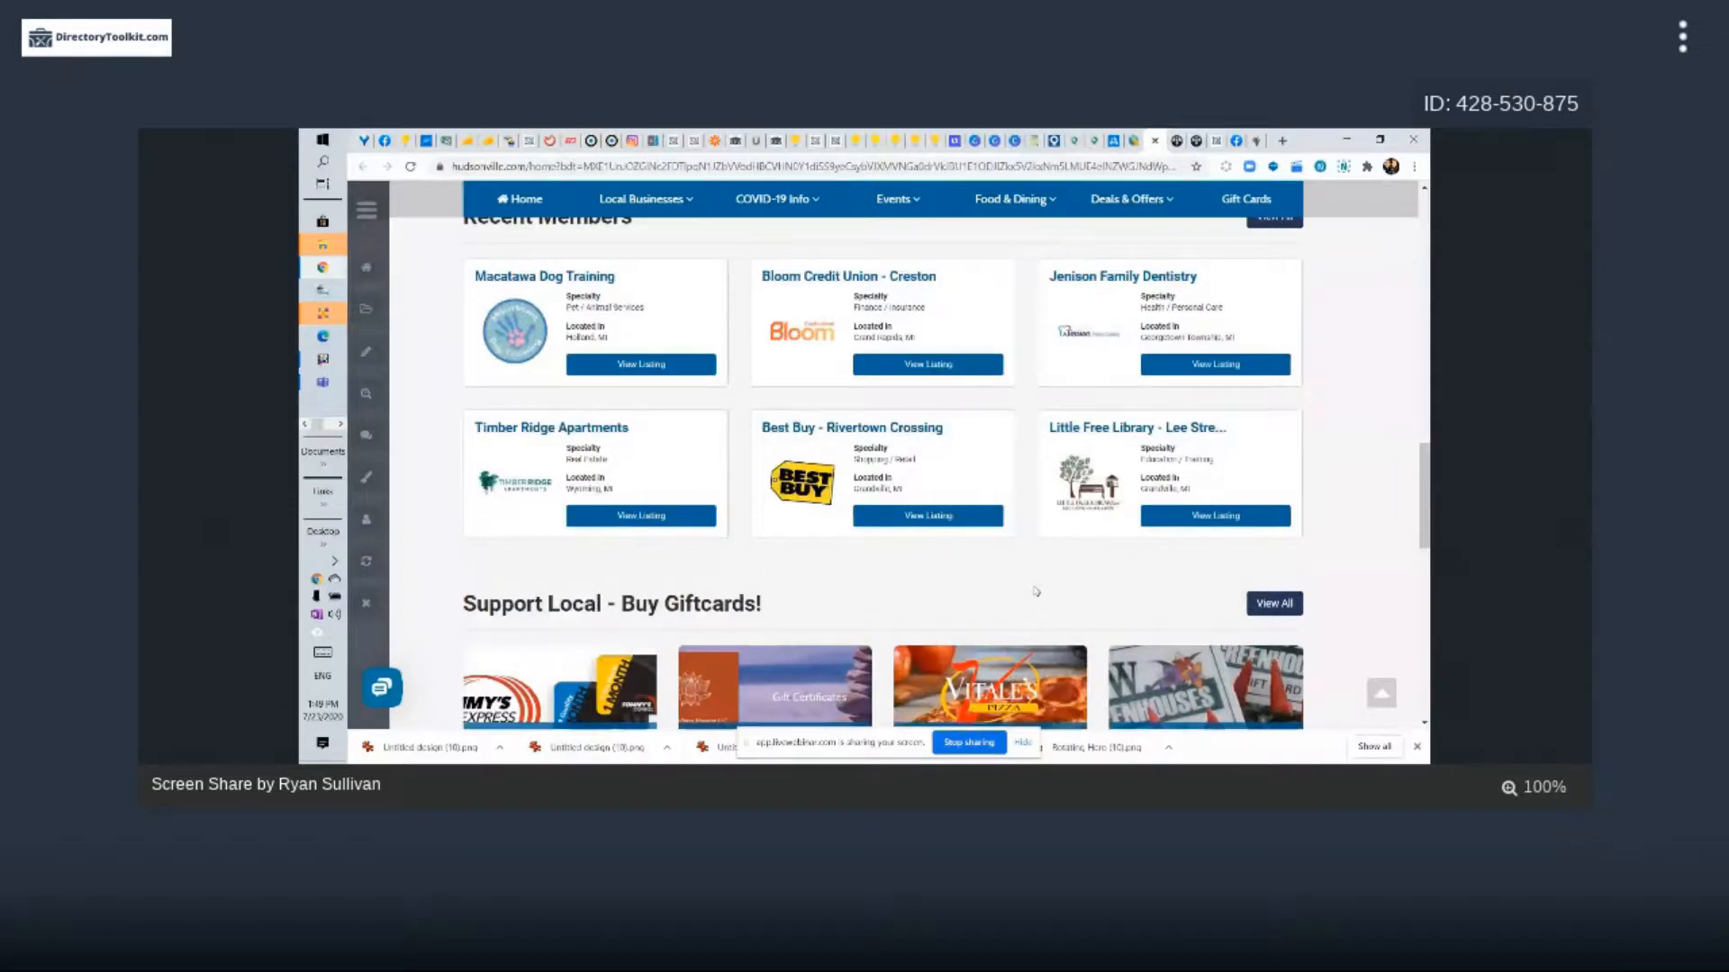
{"action": "scroll", "coordinate": [1035, 591], "scroll_direction": "down", "scroll_amount": 5}
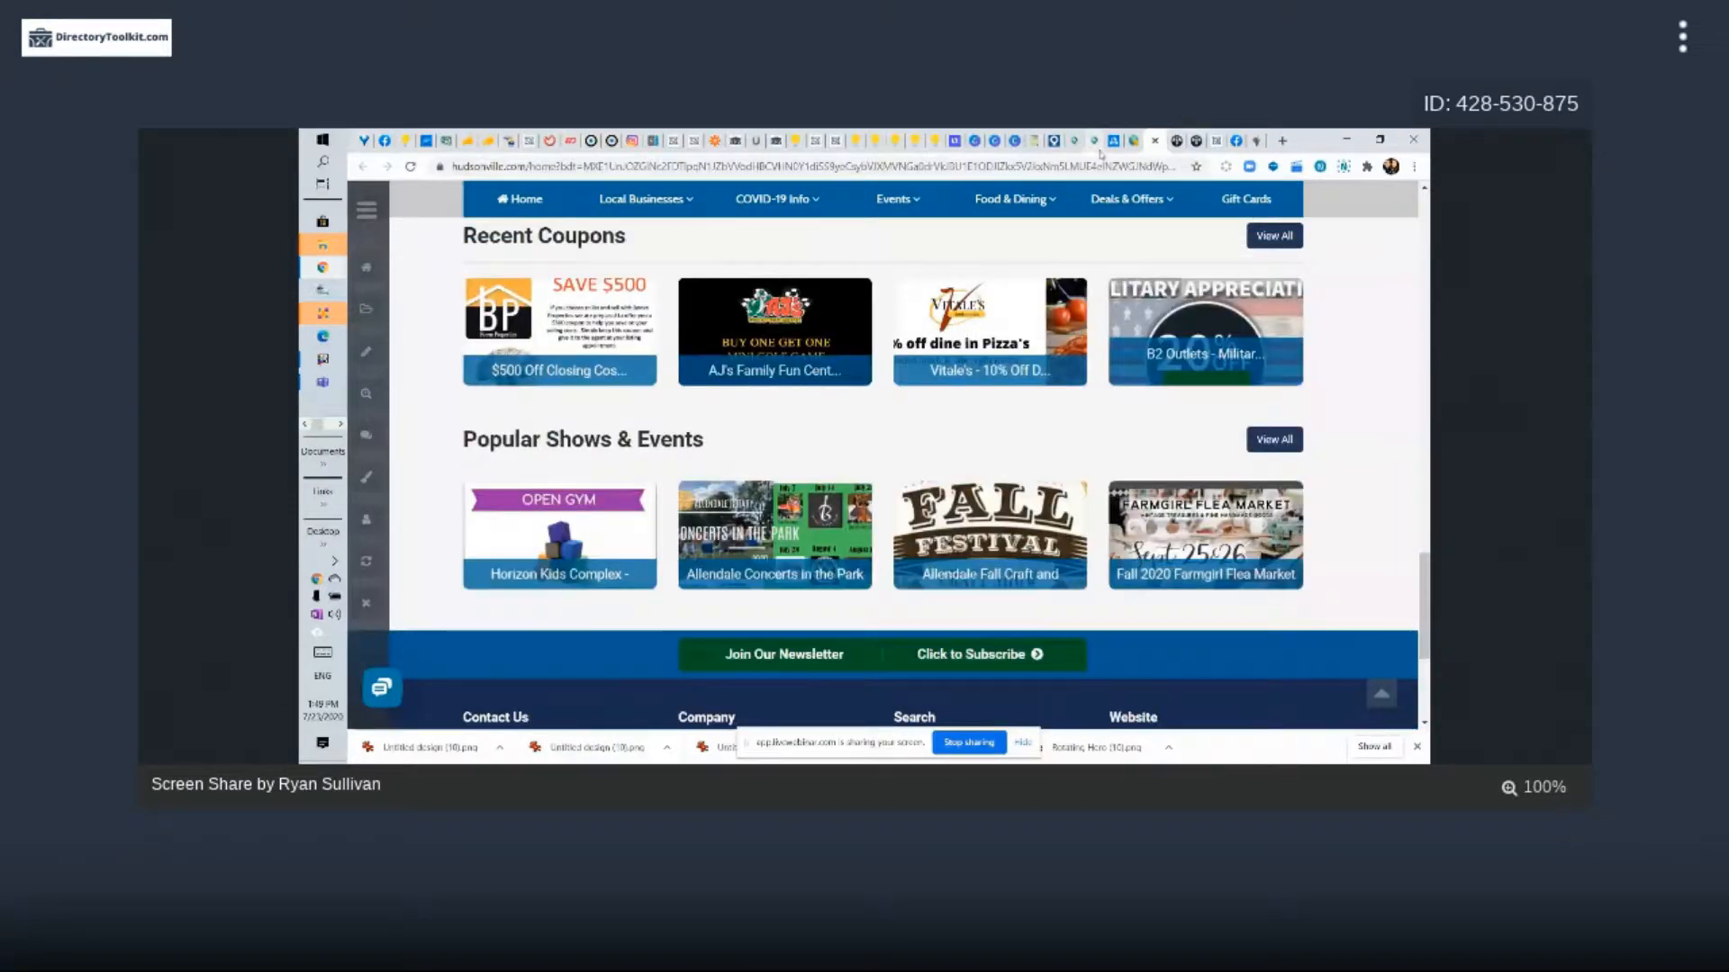
{"action": "left_click", "coordinate": [1135, 140]}
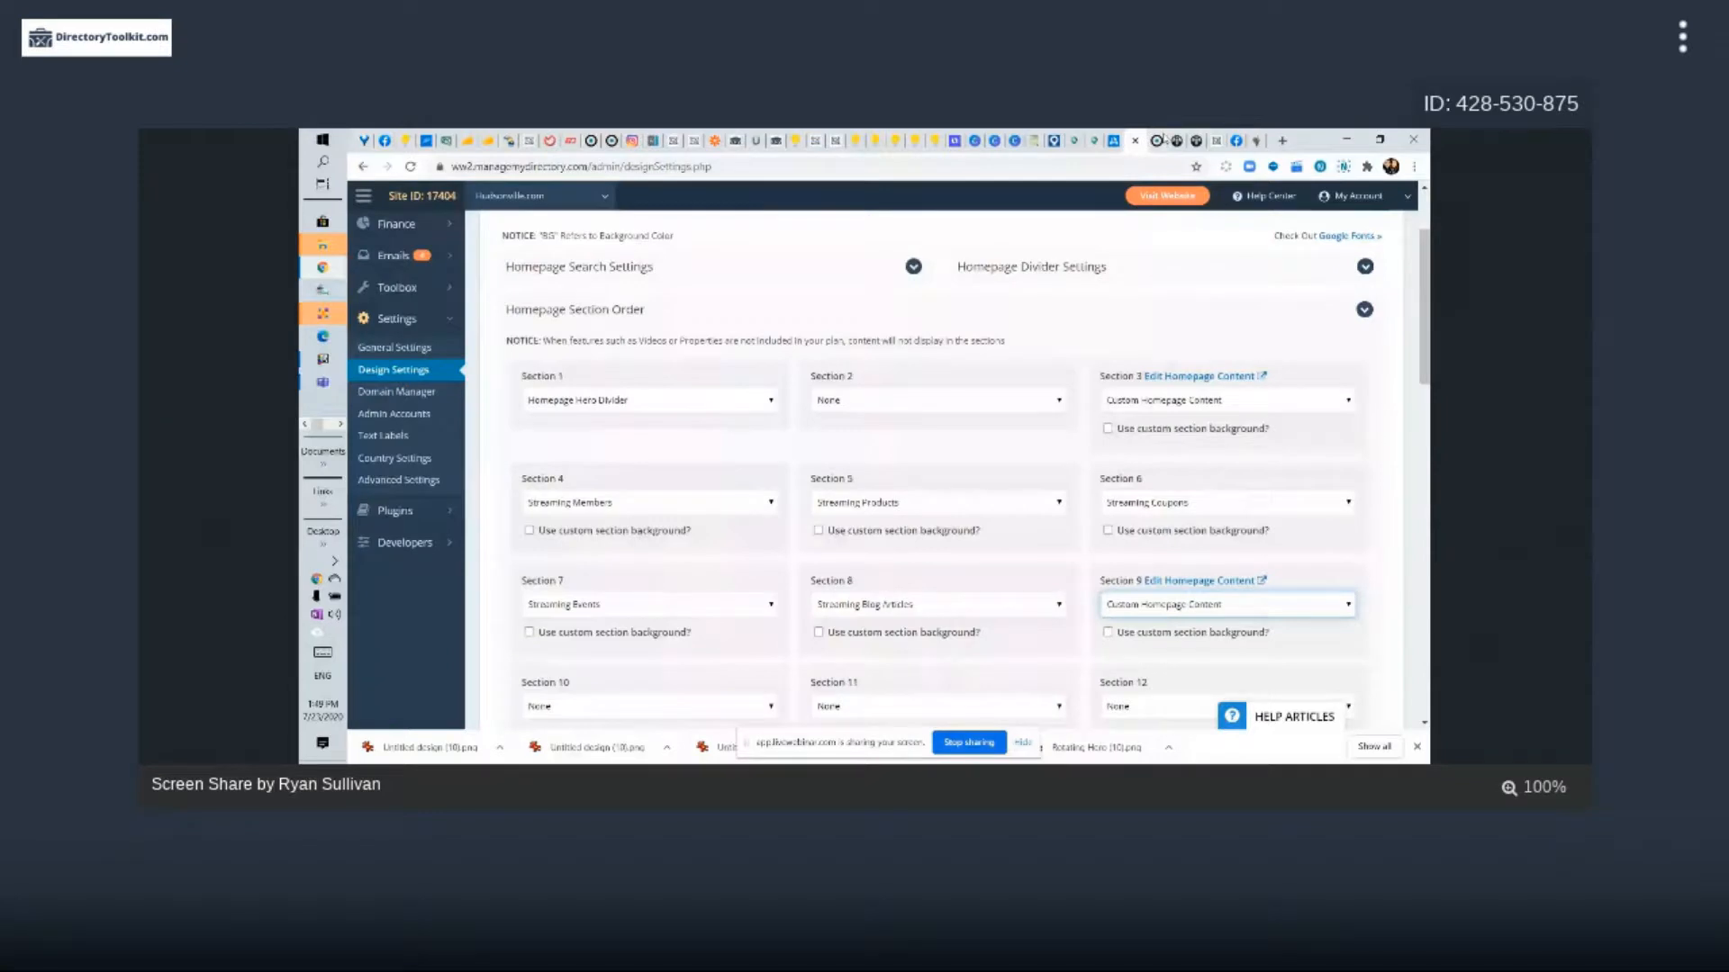
{"action": "left_click", "coordinate": [1161, 140]}
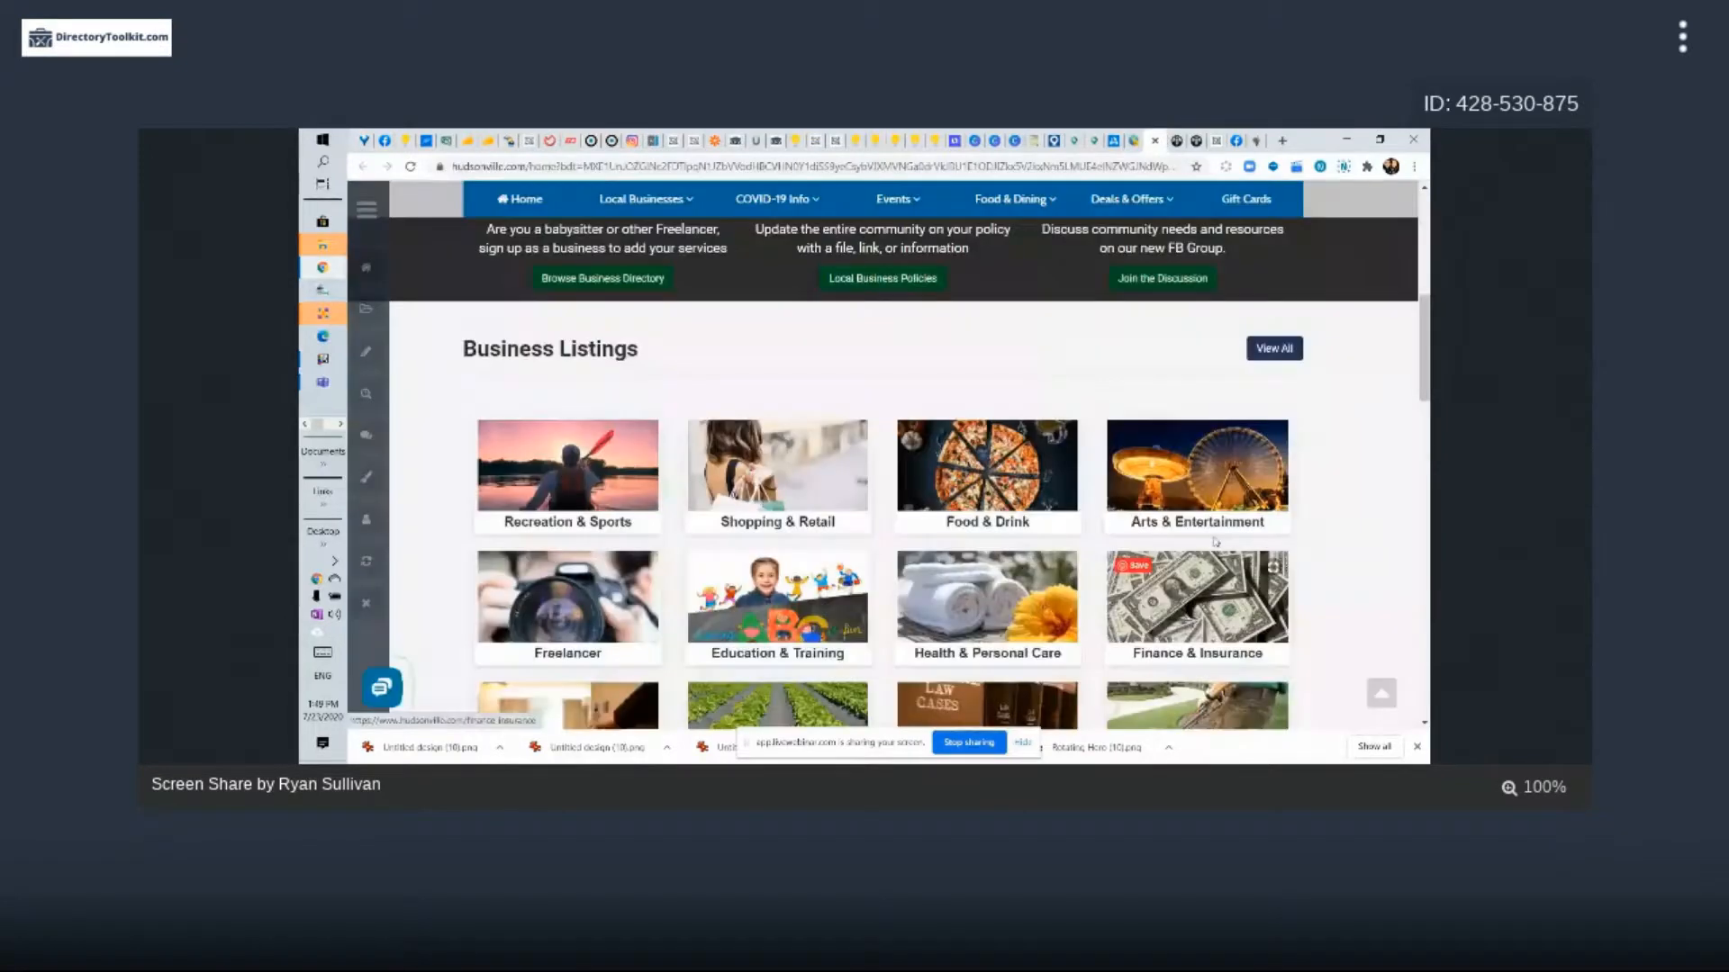
{"action": "scroll", "coordinate": [1037, 520], "scroll_direction": "down", "scroll_amount": 5}
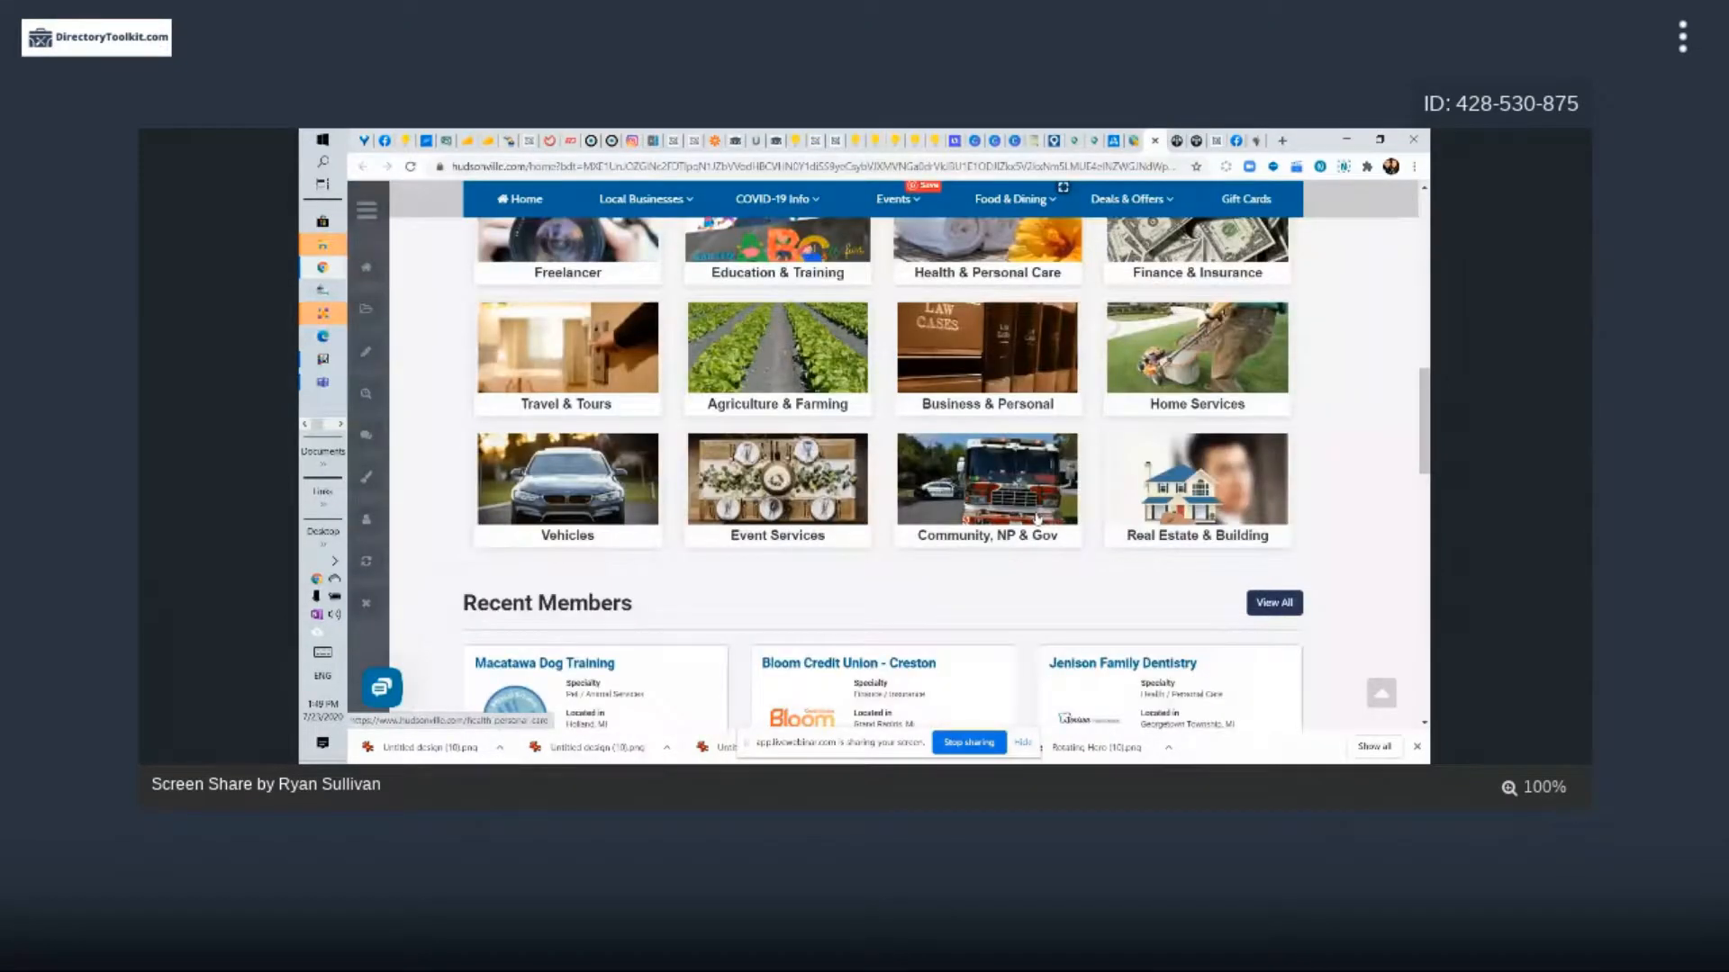
{"action": "scroll", "coordinate": [1037, 519], "scroll_direction": "down", "scroll_amount": 3}
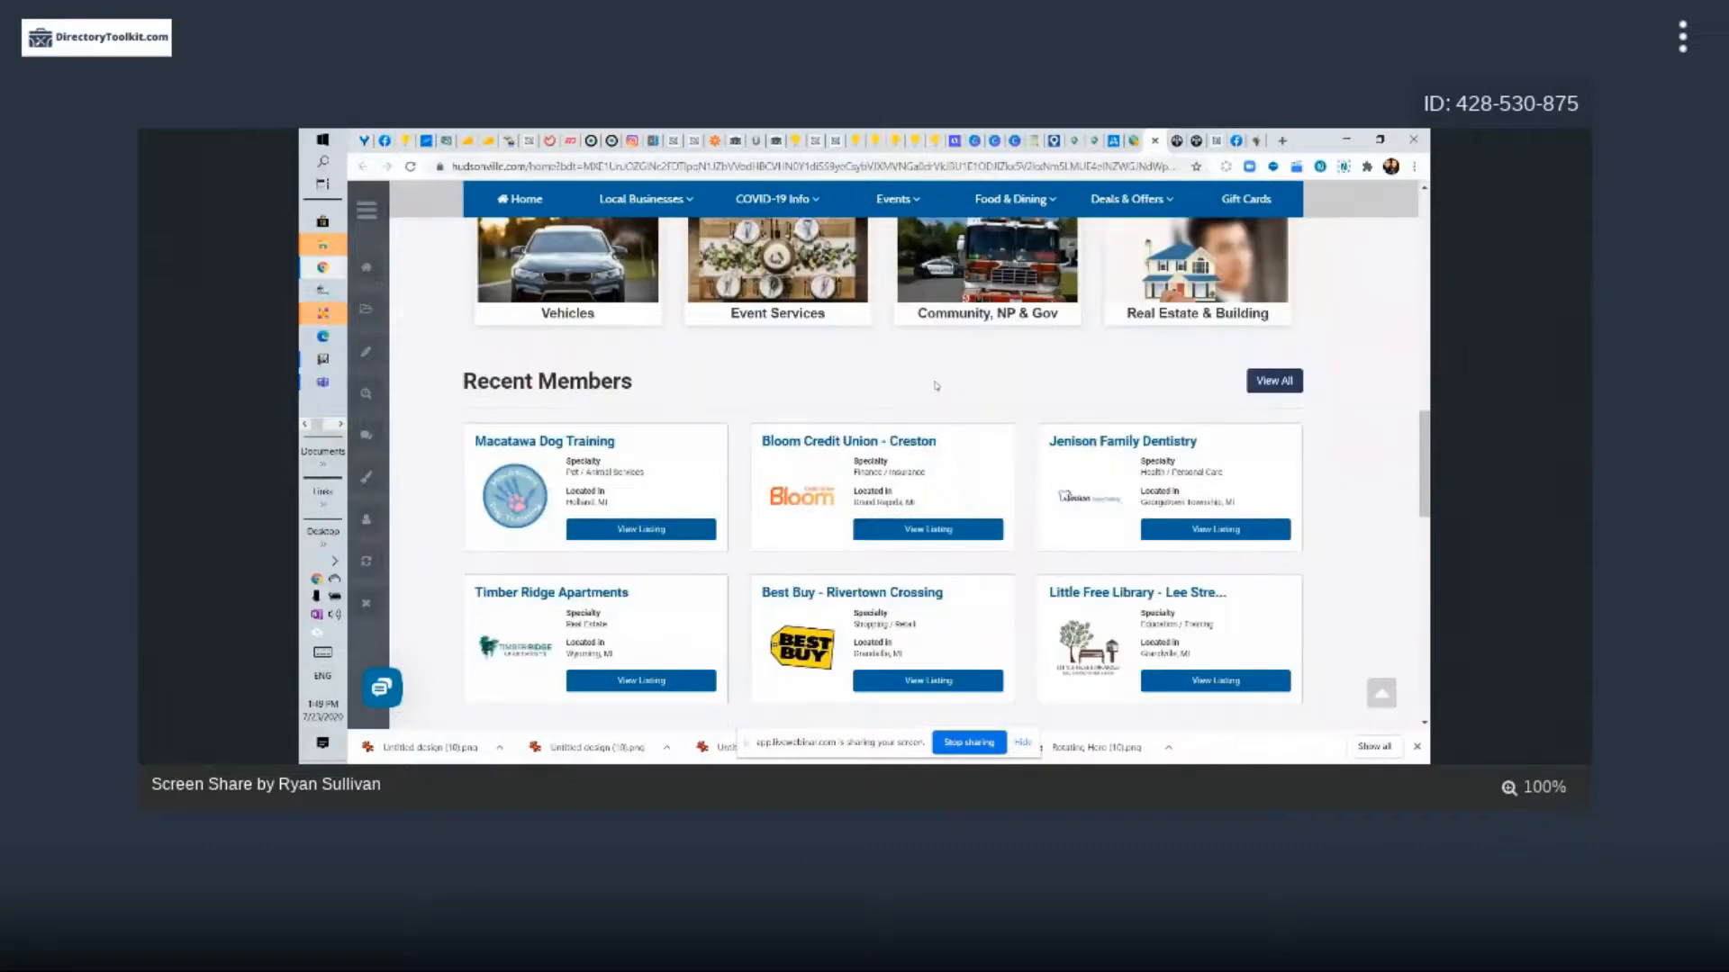
{"action": "scroll", "coordinate": [936, 386], "scroll_direction": "down", "scroll_amount": 5}
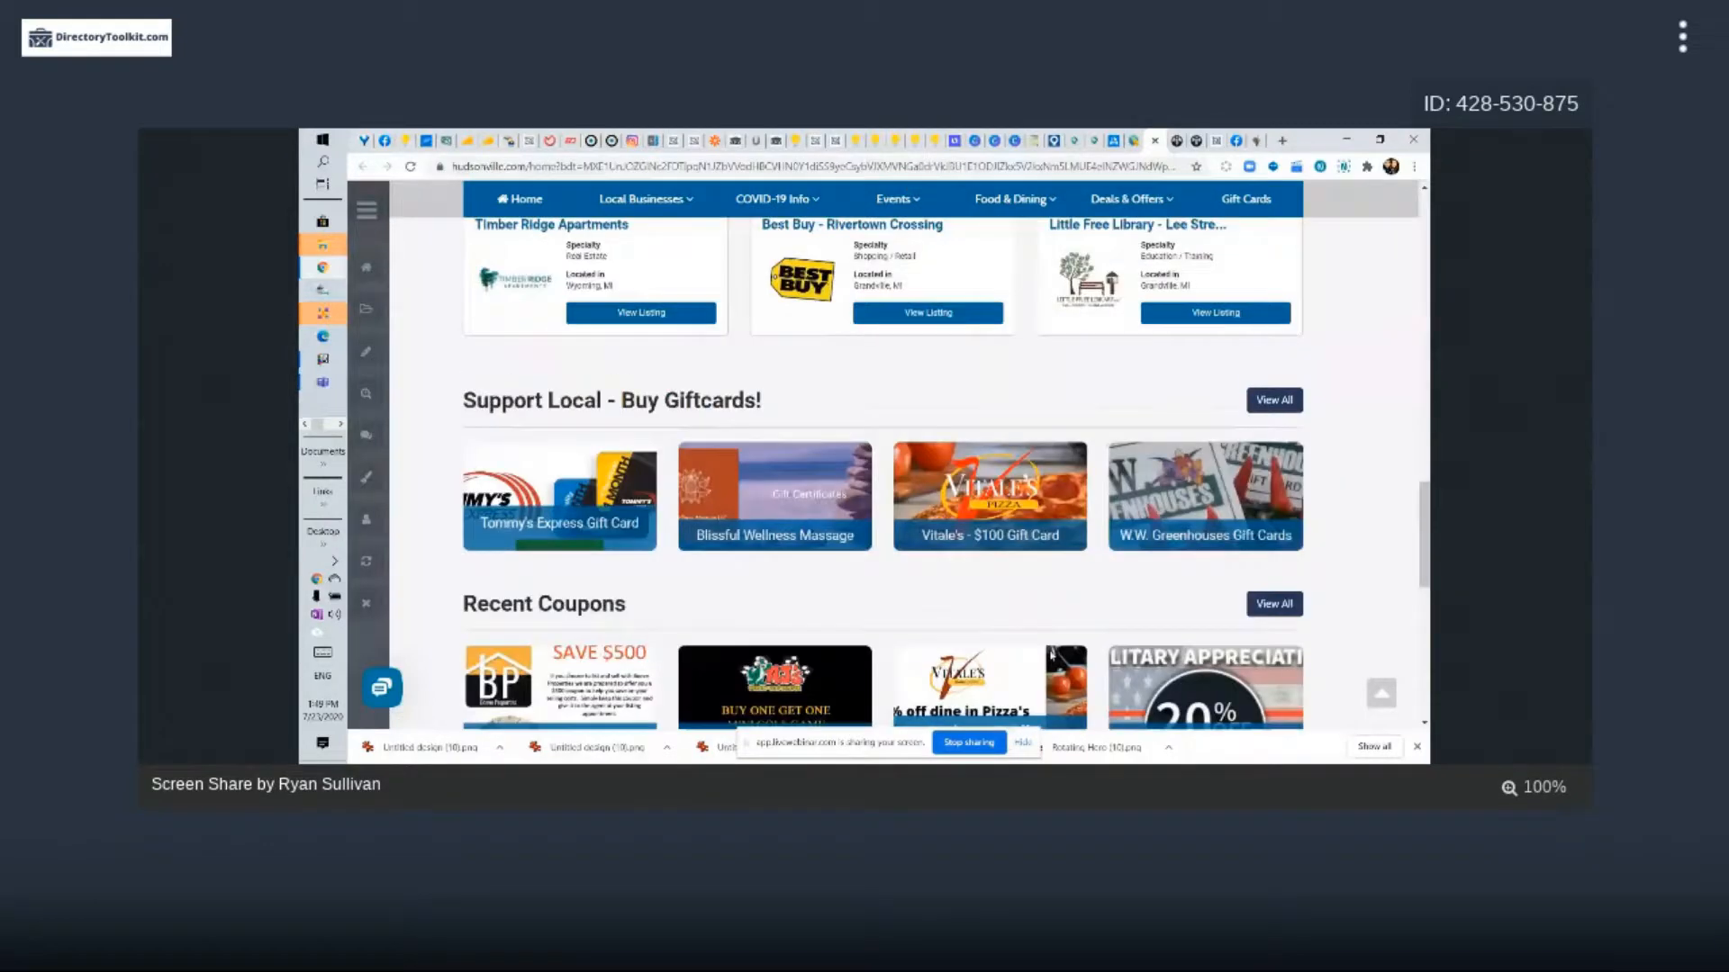
{"action": "scroll", "coordinate": [759, 444], "scroll_direction": "up", "scroll_amount": 2}
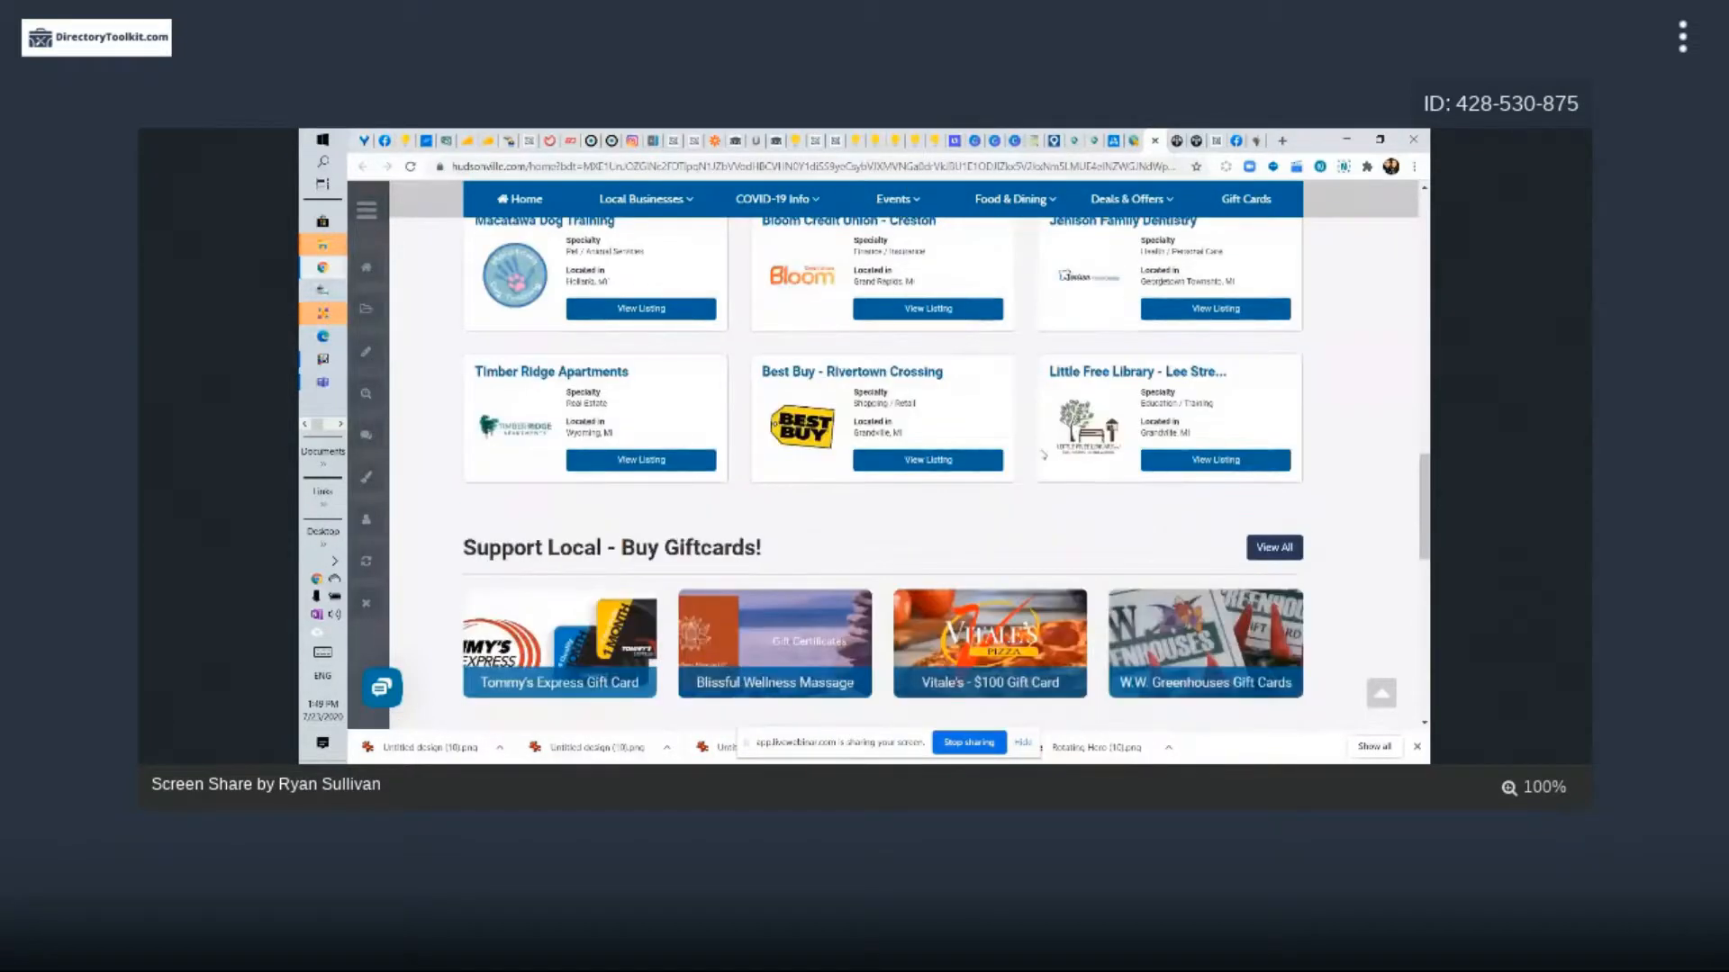
{"action": "scroll", "coordinate": [759, 444], "scroll_direction": "up", "scroll_amount": 4}
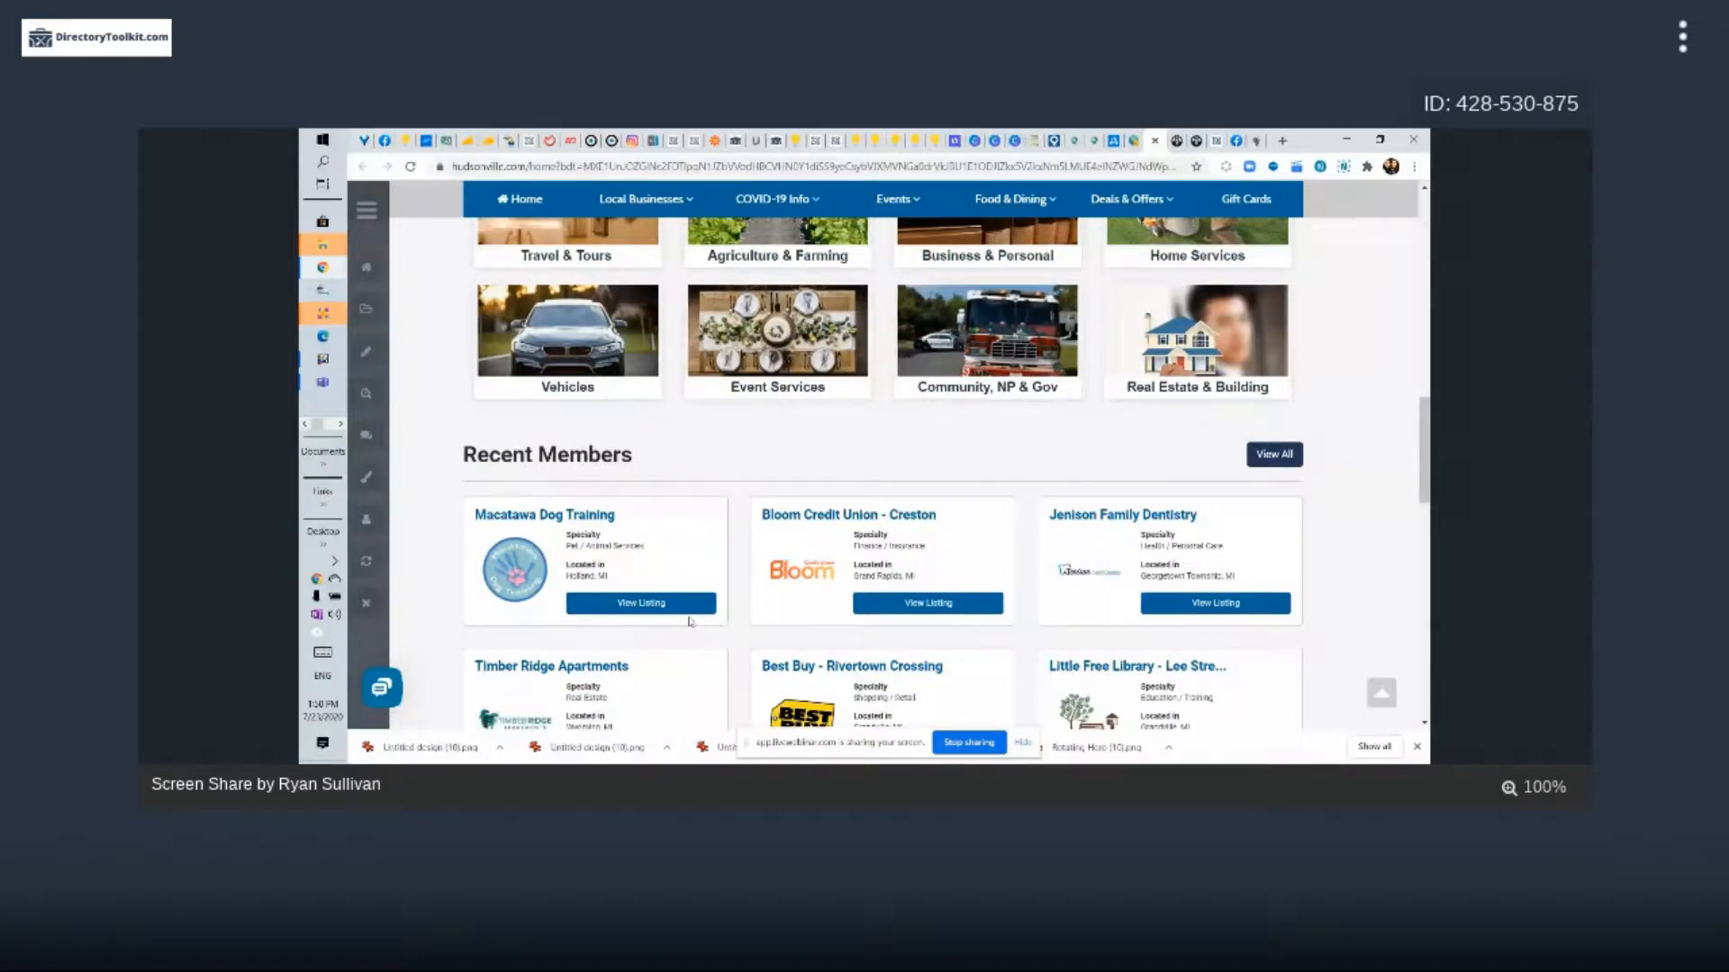
{"action": "scroll", "coordinate": [691, 622], "scroll_direction": "down", "scroll_amount": 3}
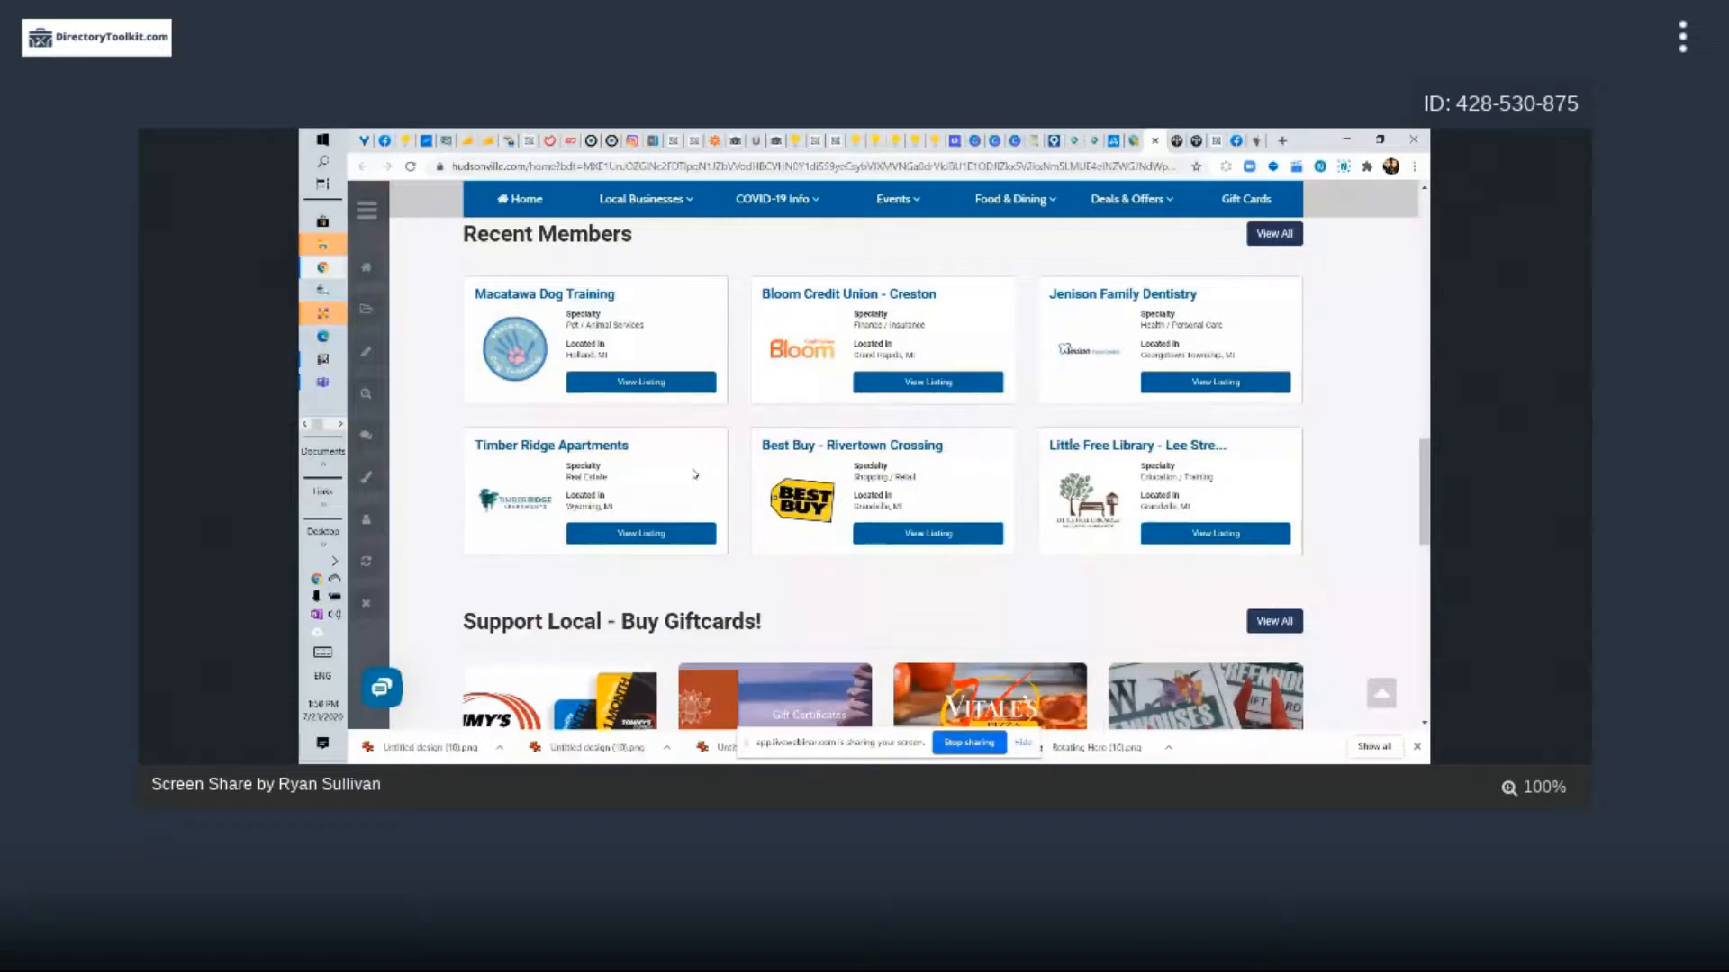
Return to the admin site and open the Homepage for editing from the list of web pages
{"action": "left_click", "coordinate": [1136, 141]}
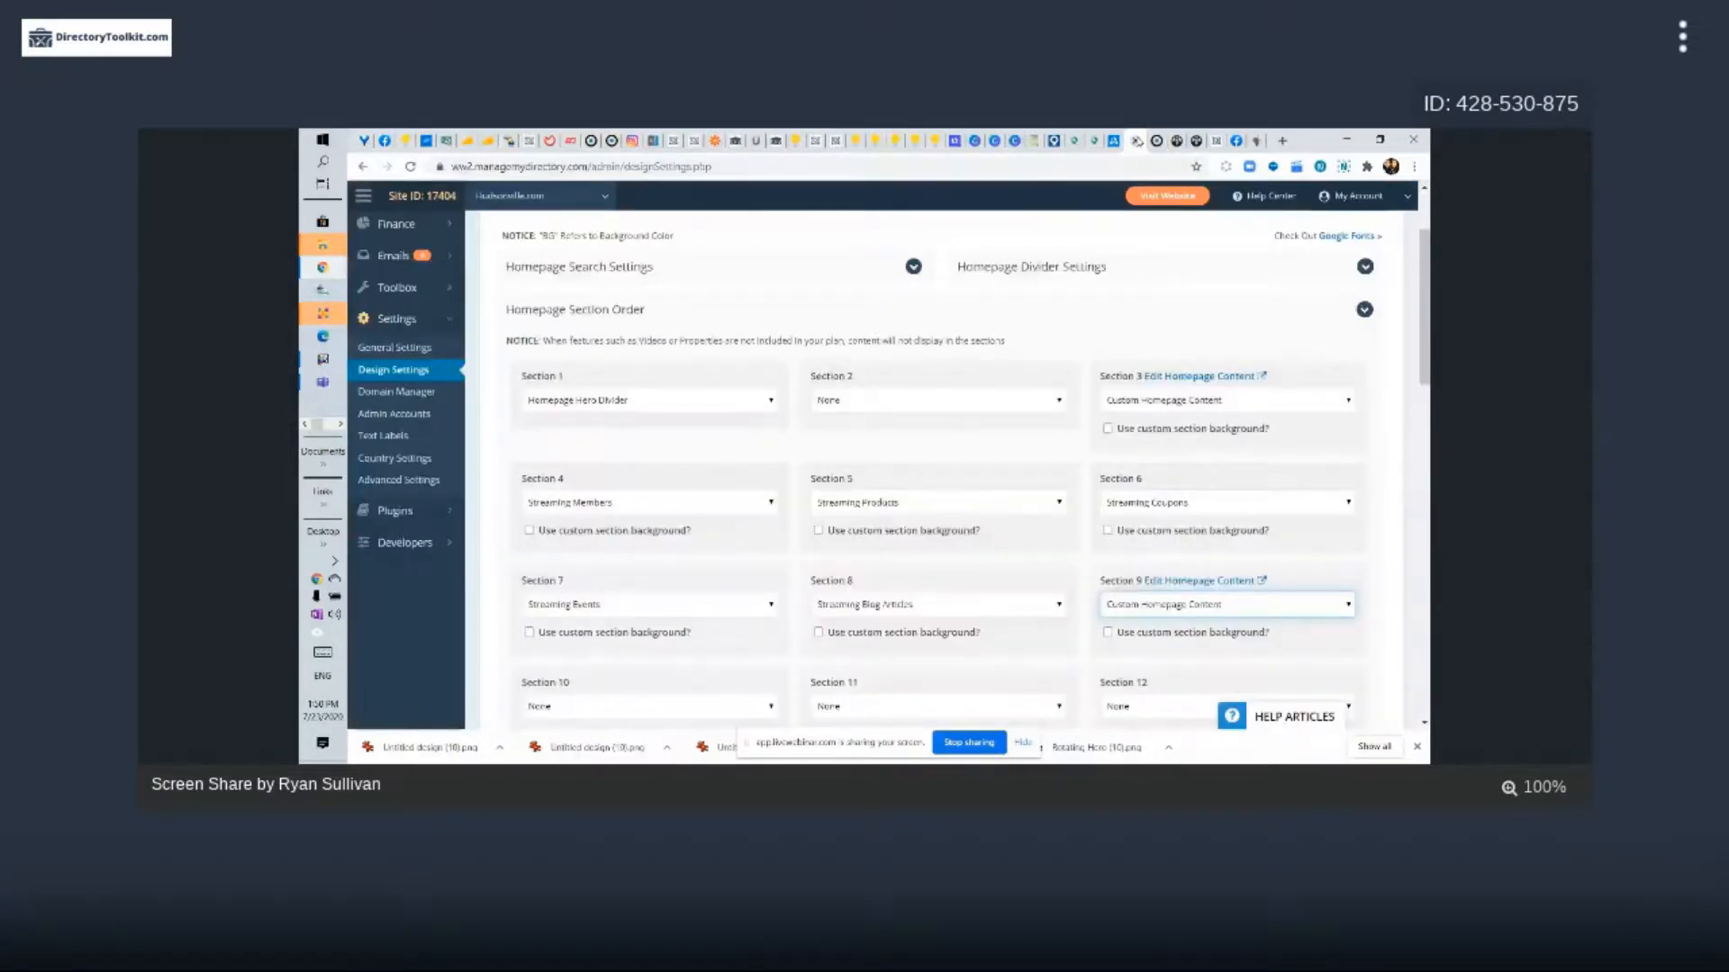
{"action": "scroll", "coordinate": [442, 284], "scroll_direction": "up", "scroll_amount": 3}
{"action": "mouse_move", "coordinate": [442, 285]}
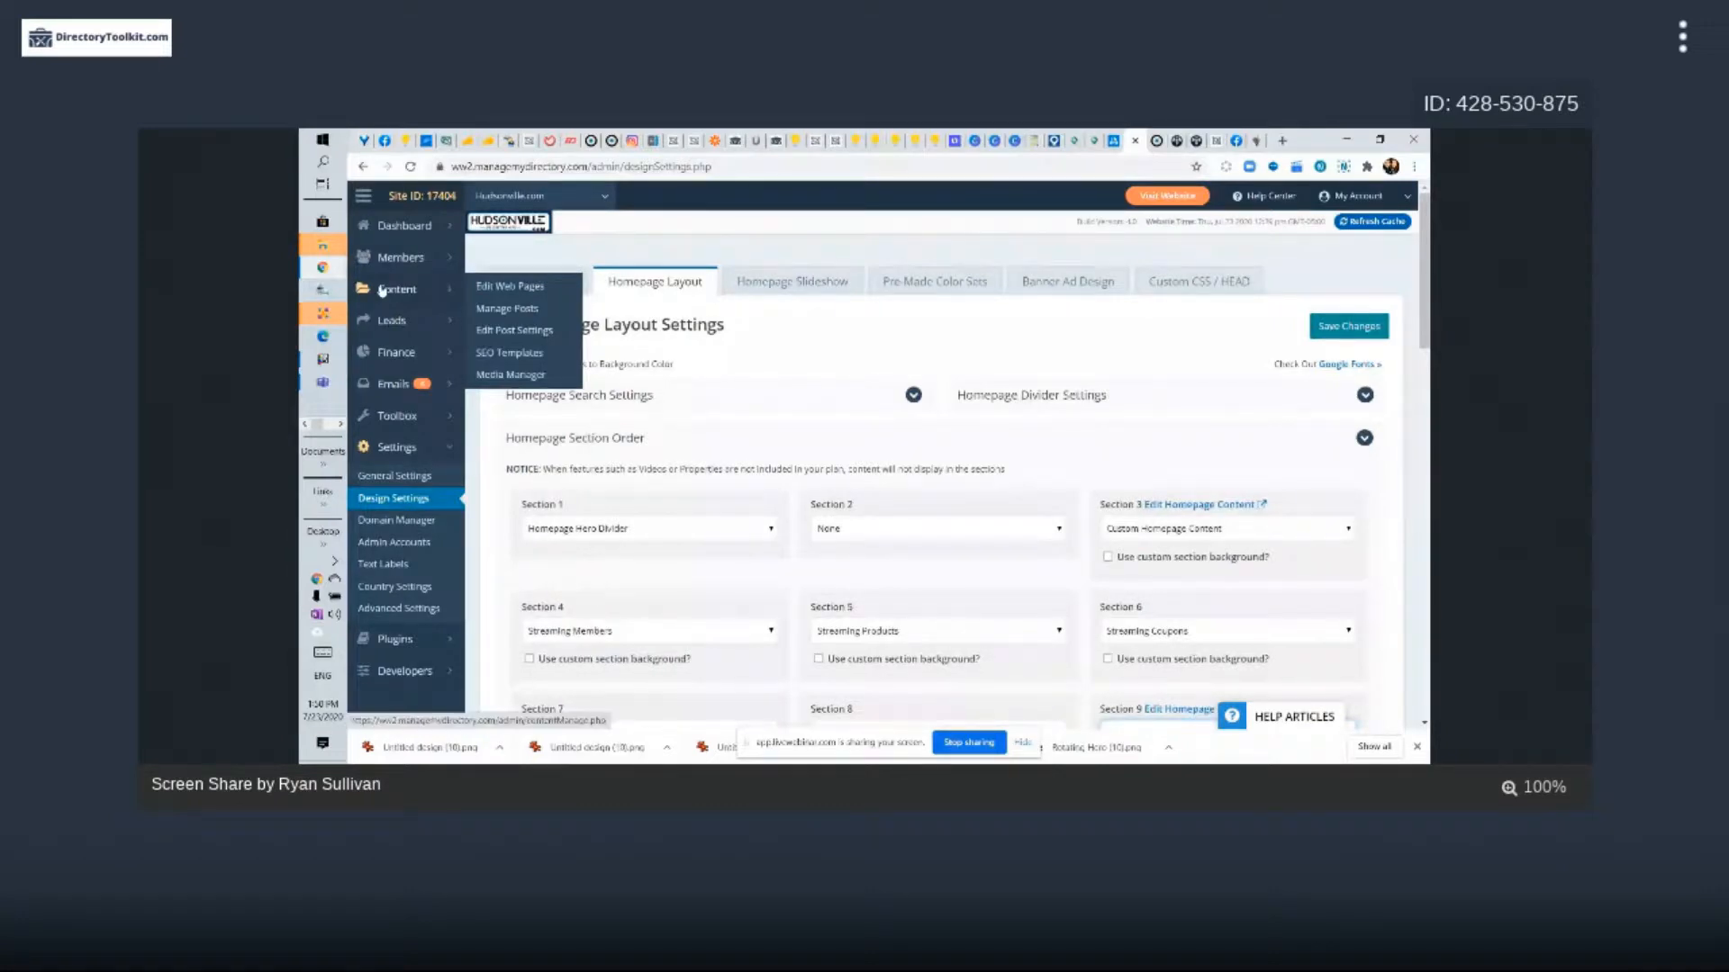
{"action": "left_click", "coordinate": [494, 287]}
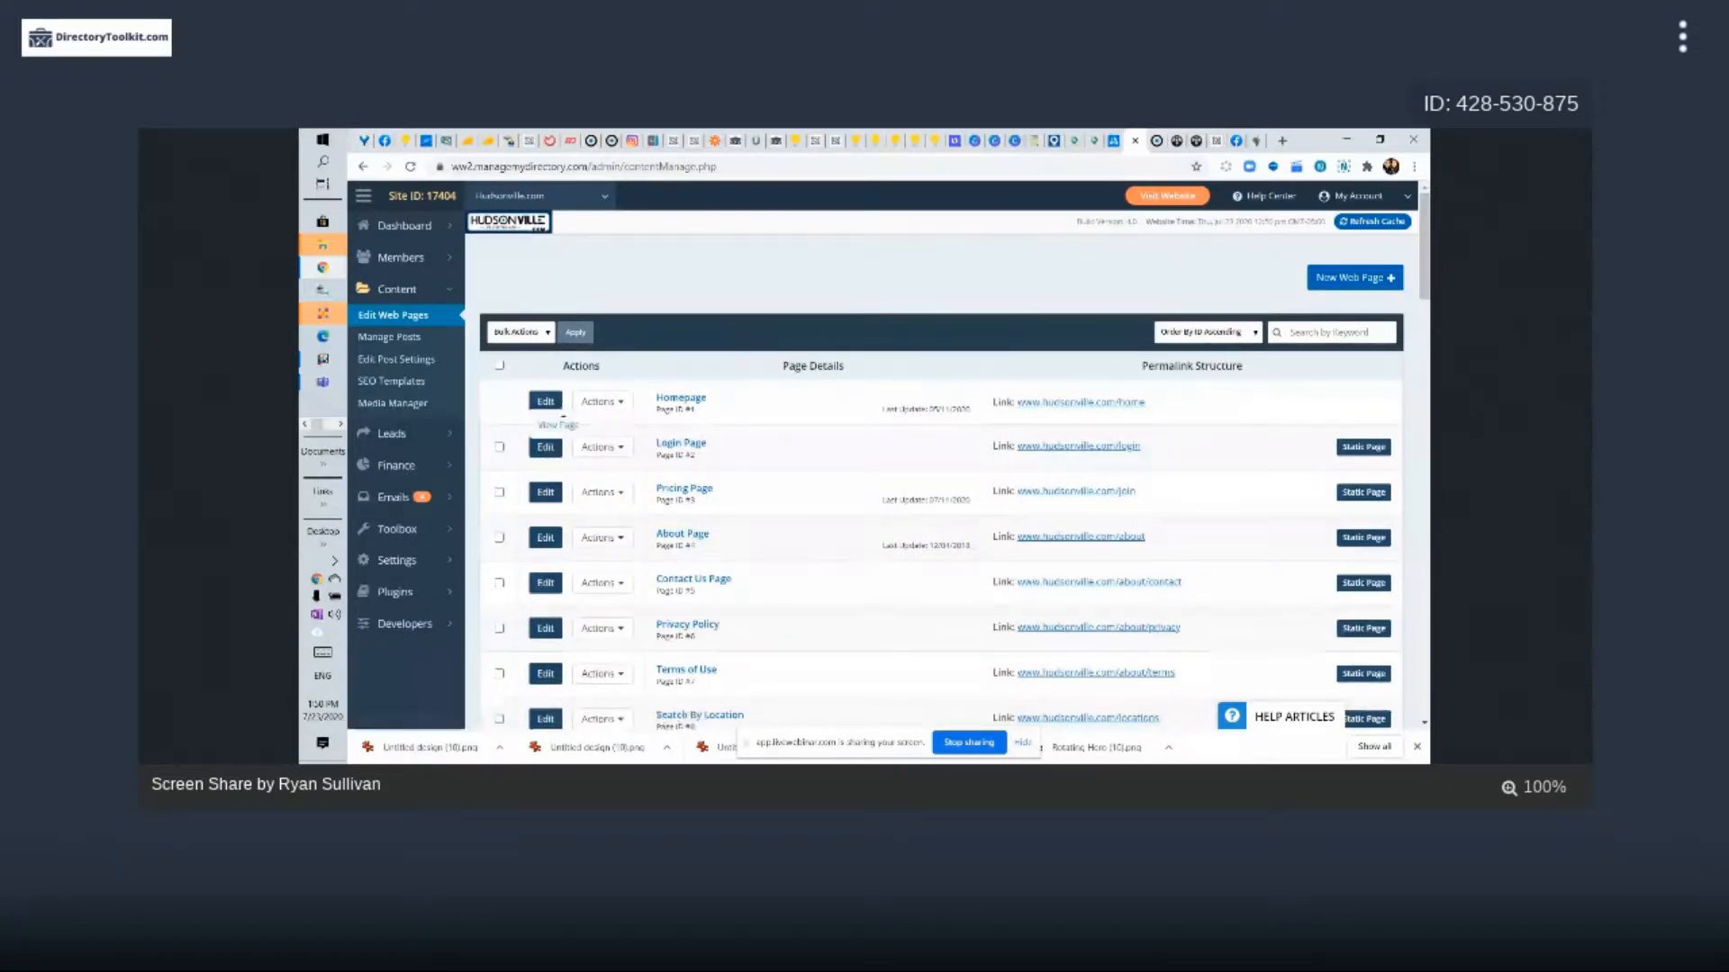
{"action": "left_click", "coordinate": [556, 407]}
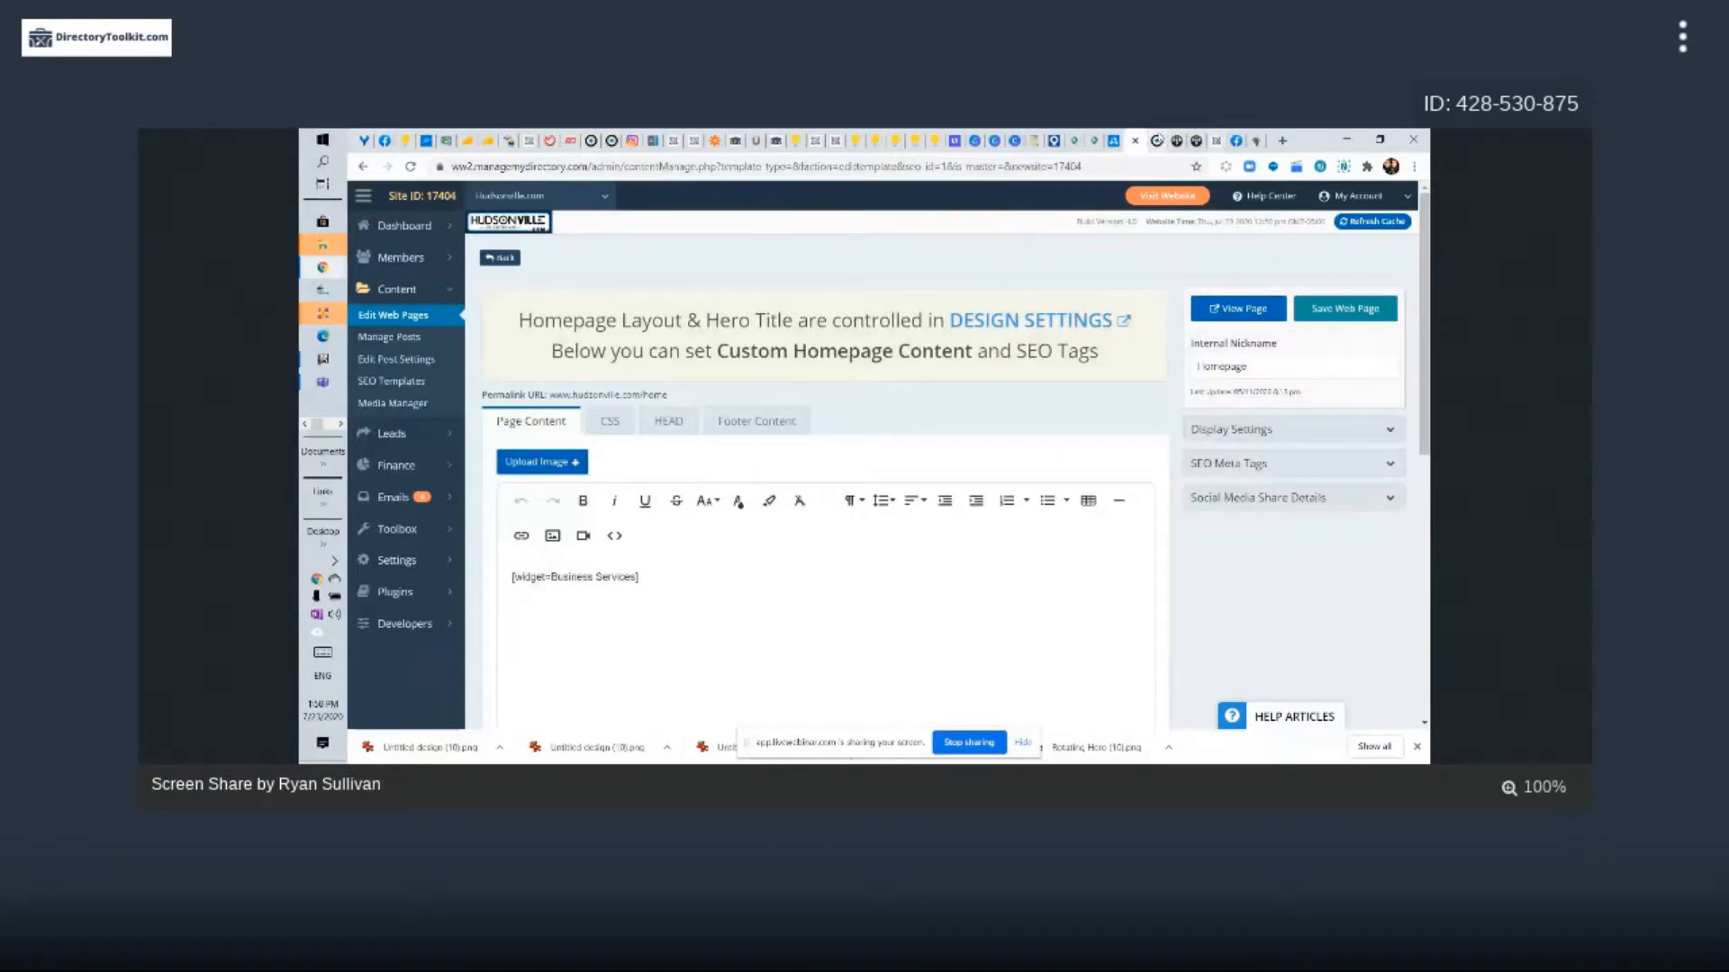
Compare the live homepage's Business Listings grid with the widget shortcode in the Homepage page content
{"action": "left_click", "coordinate": [1156, 140]}
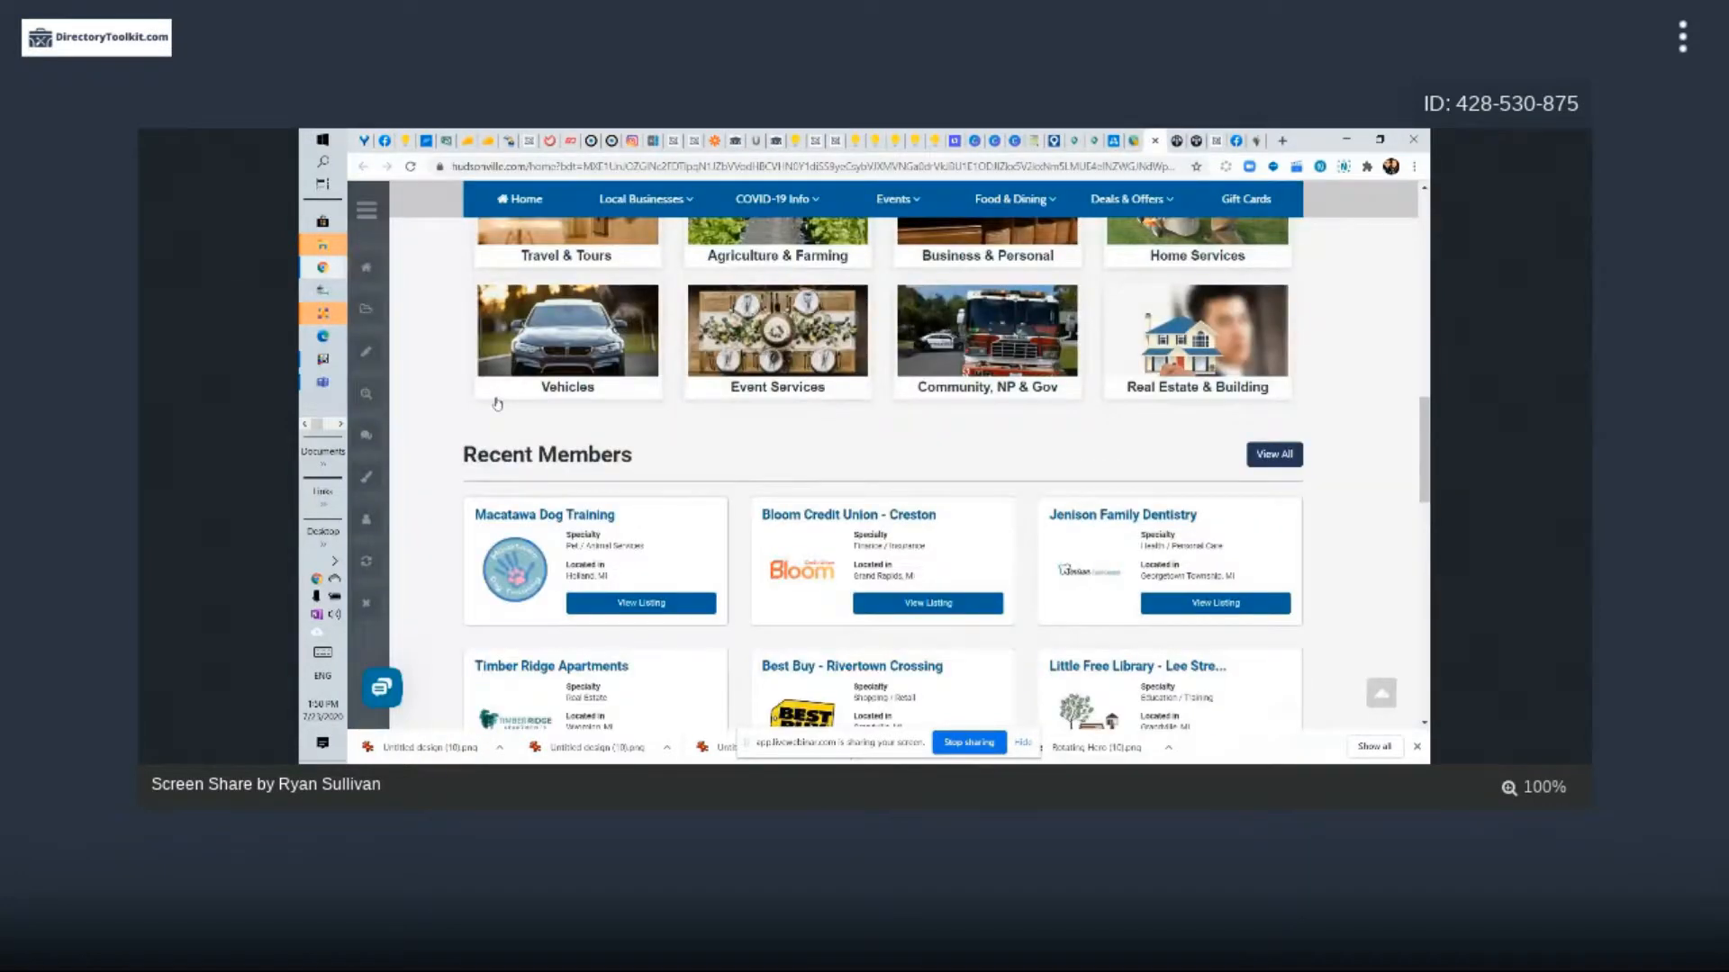
{"action": "scroll", "coordinate": [496, 404], "scroll_direction": "up", "scroll_amount": 5}
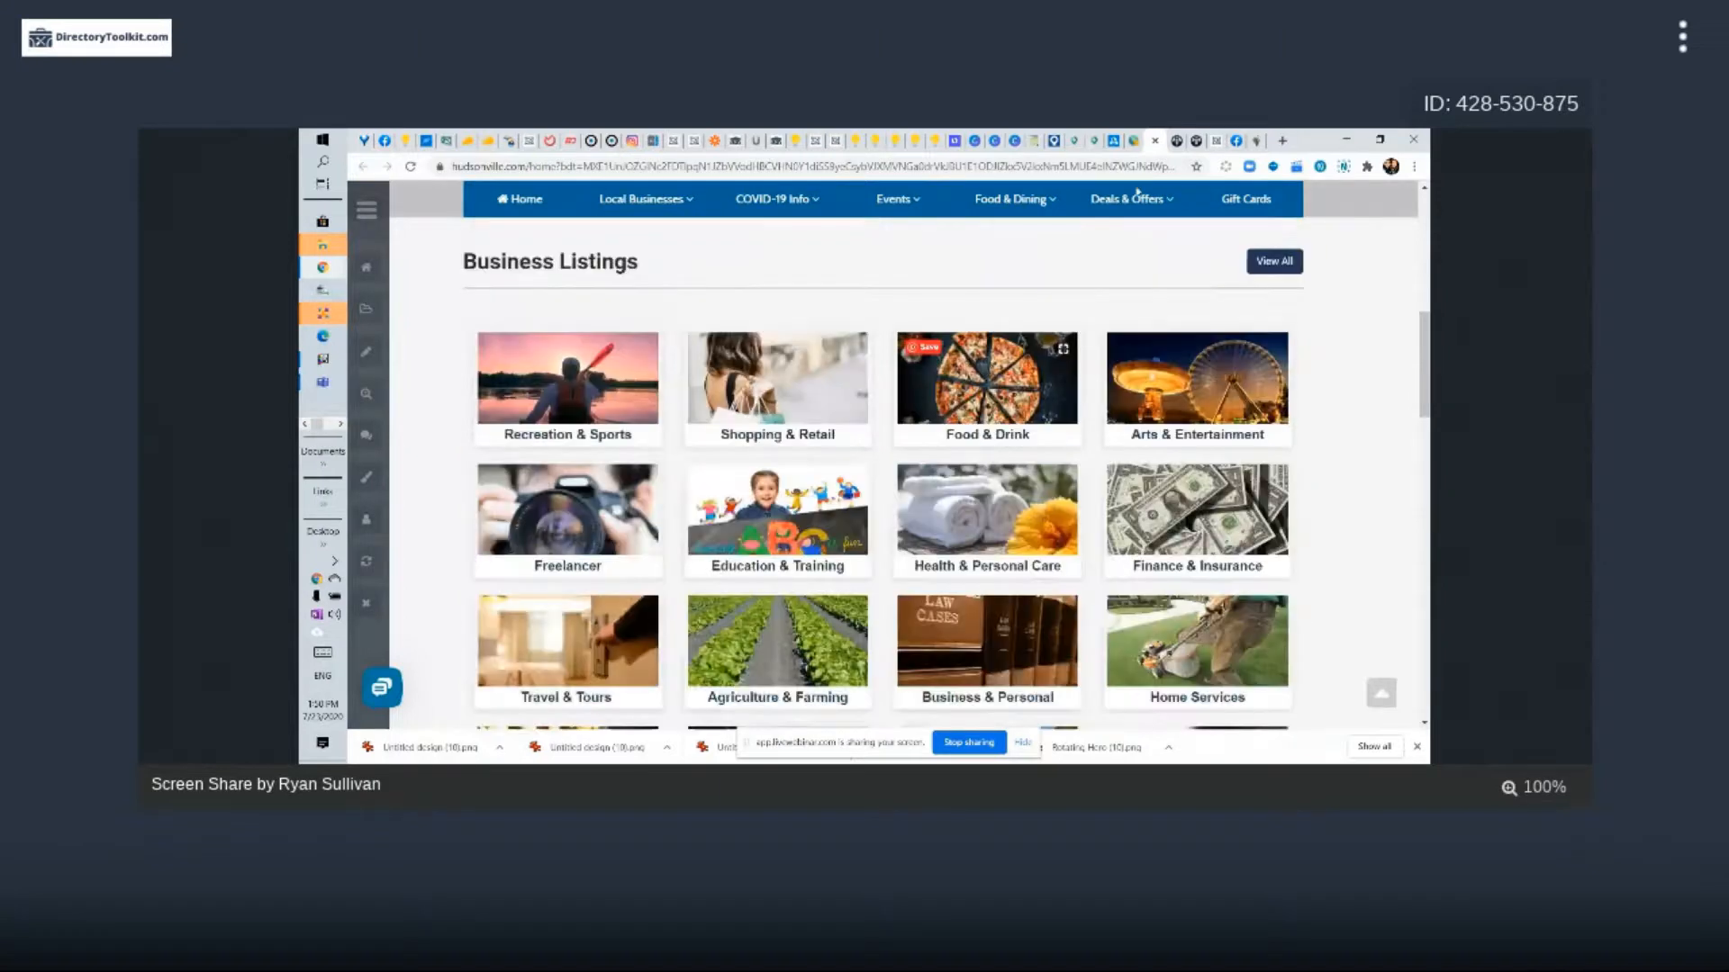
{"action": "left_click", "coordinate": [1127, 140]}
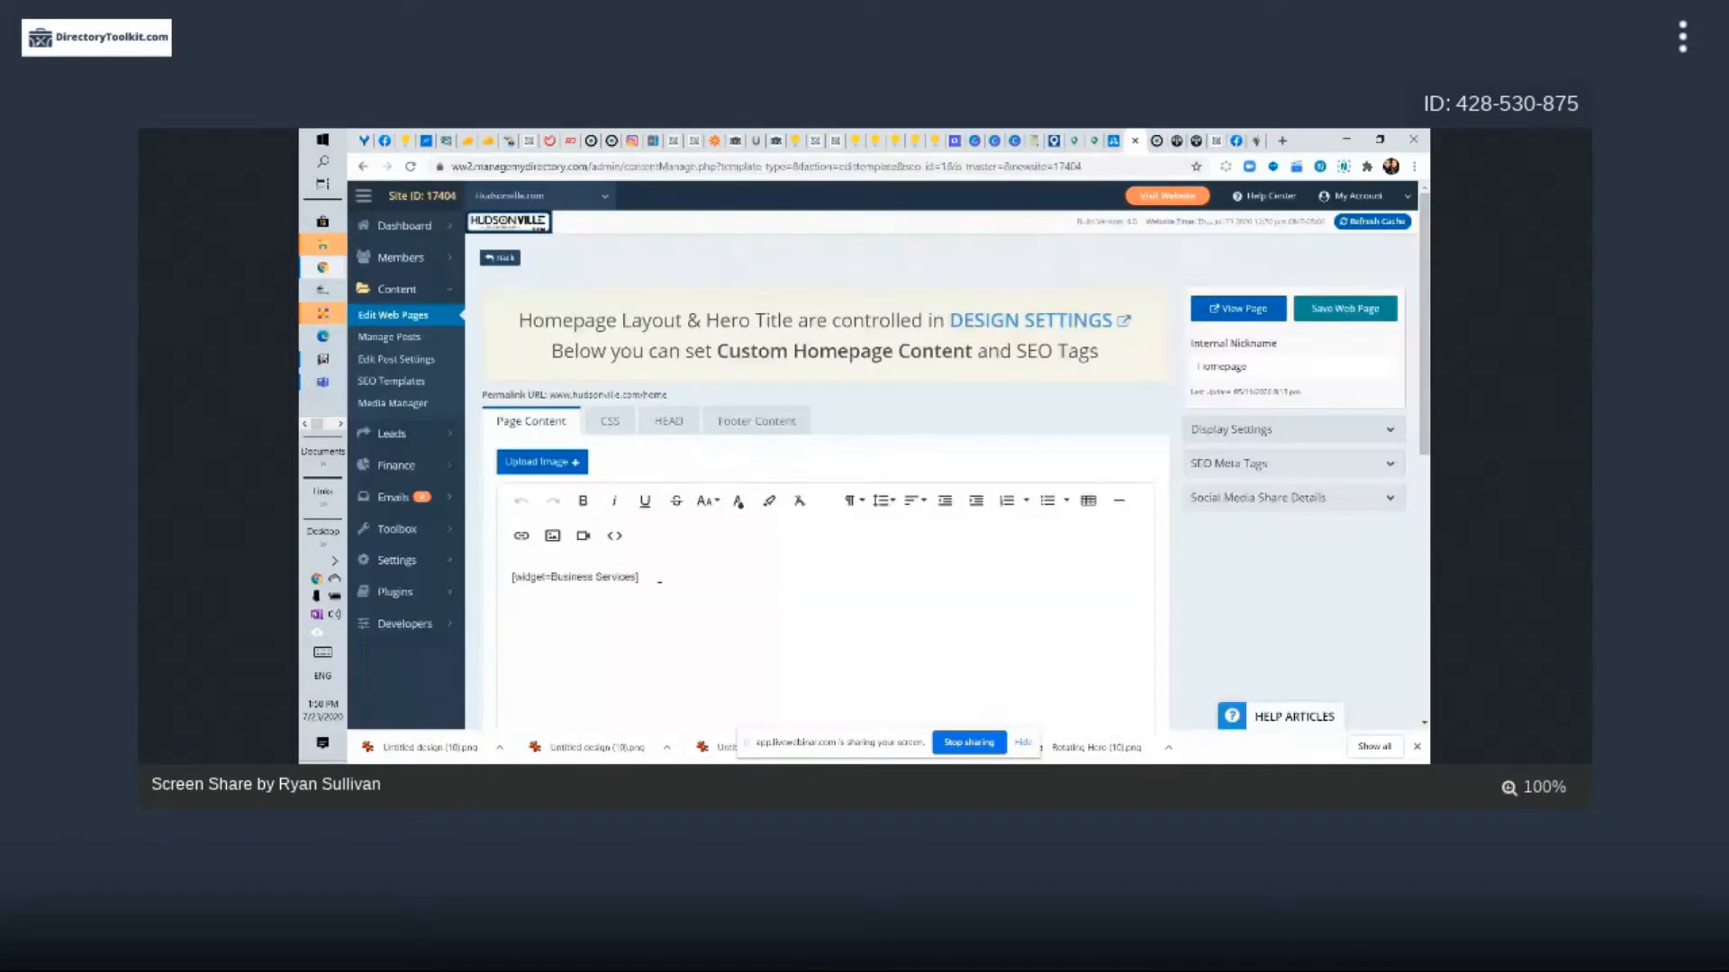
Duplicate the [widget=Business Services] shortcode onto a new line below it in the Homepage page content
{"action": "scroll", "coordinate": [659, 581], "scroll_direction": "down", "scroll_amount": 3}
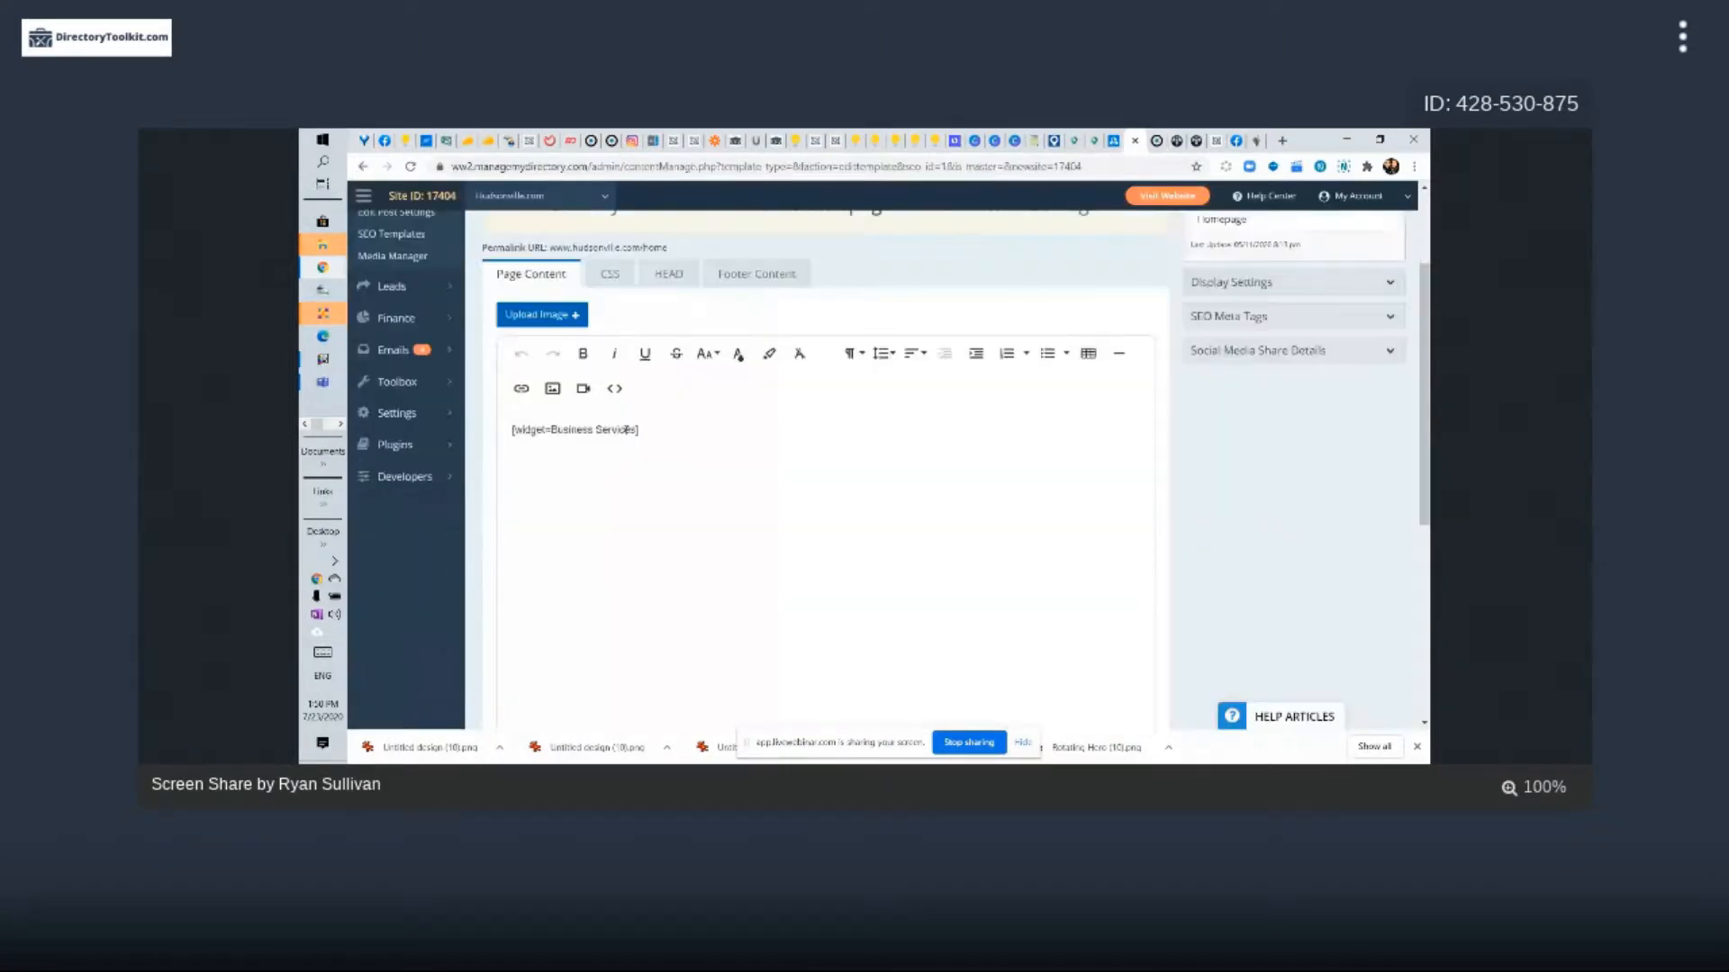
{"action": "left_click_drag", "start_coordinate": [513, 430], "coordinate": [681, 431]}
{"action": "left_click", "coordinate": [649, 452]}
{"action": "left_click_drag", "start_coordinate": [669, 417], "coordinate": [512, 430]}
{"action": "key", "text": "ctrl+c"}
{"action": "left_click", "coordinate": [564, 468]}
{"action": "key", "text": "ctrl+v"}
Change the widget name in the duplicated shortcode to Coupons so it reads [widget=Coupons]
{"action": "left_click_drag", "start_coordinate": [556, 452], "coordinate": [637, 452]}
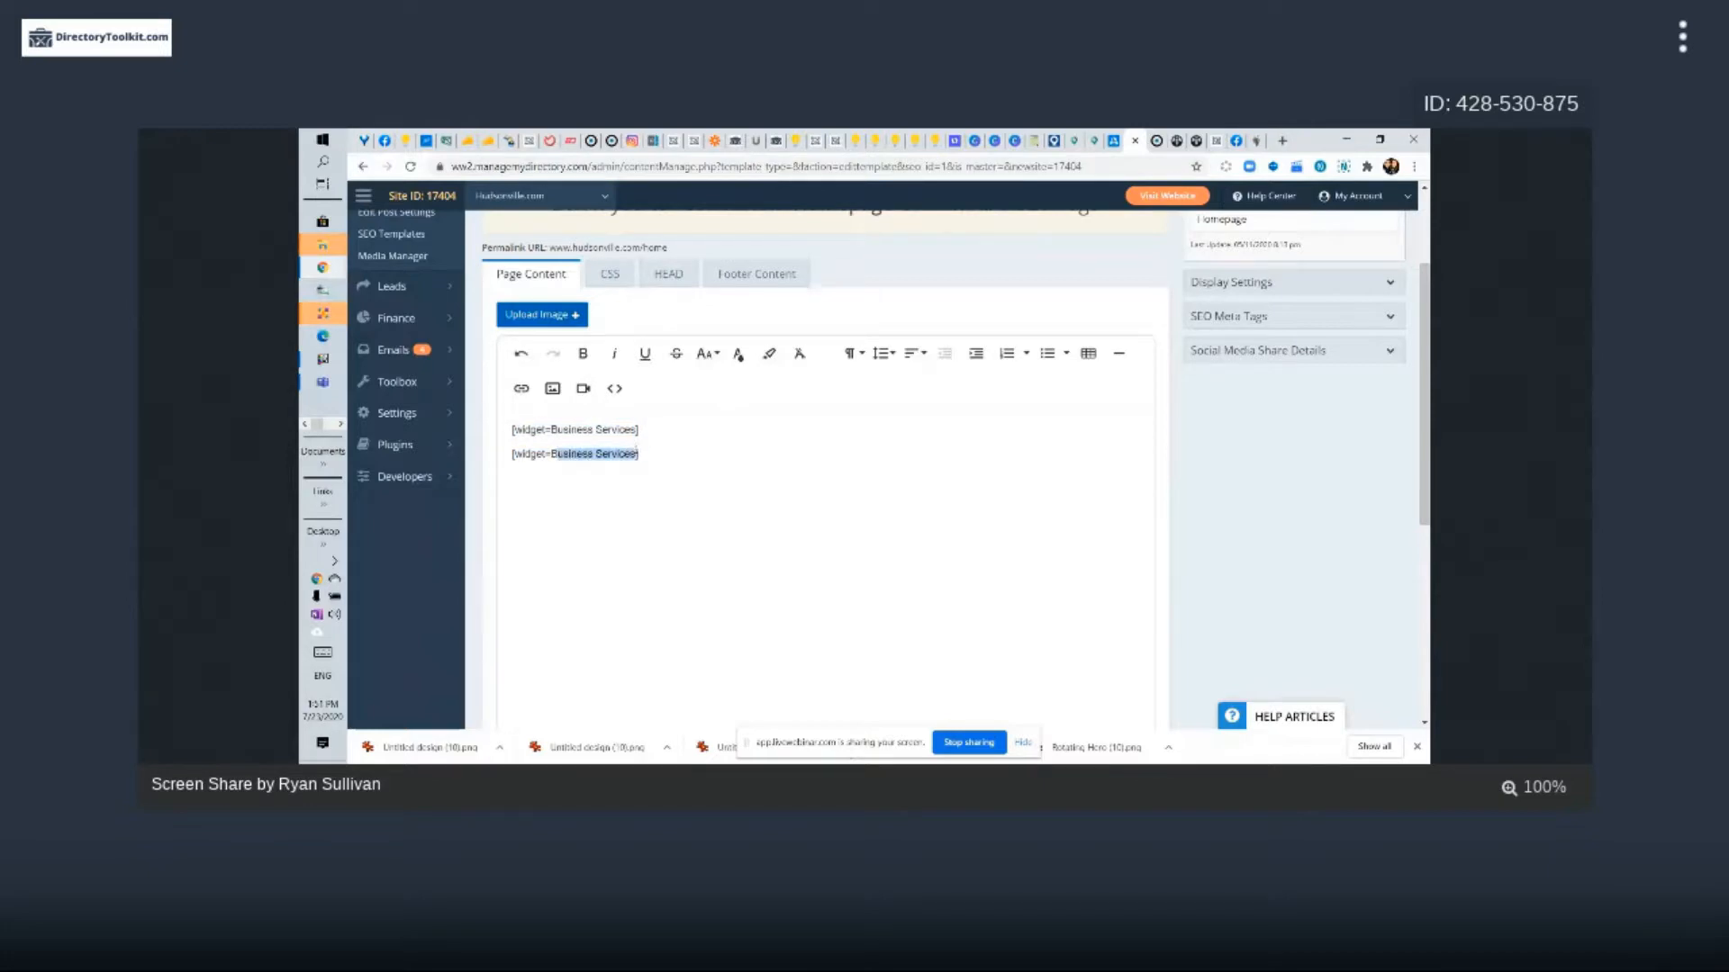
{"action": "key", "text": "BackSpace"}
{"action": "key", "text": "BackSpace"}
{"action": "type", "text": "Cou"}
{"action": "type", "text": "nci"}
{"action": "key", "text": "BackSpace"}
{"action": "key", "text": "BackSpace"}
{"action": "key", "text": "BackSpace"}
{"action": "type", "text": "pons"}
Add the text line "Additional content" below the Coupons shortcode
{"action": "key", "text": "Return"}
{"action": "type", "text": "Additional con"}
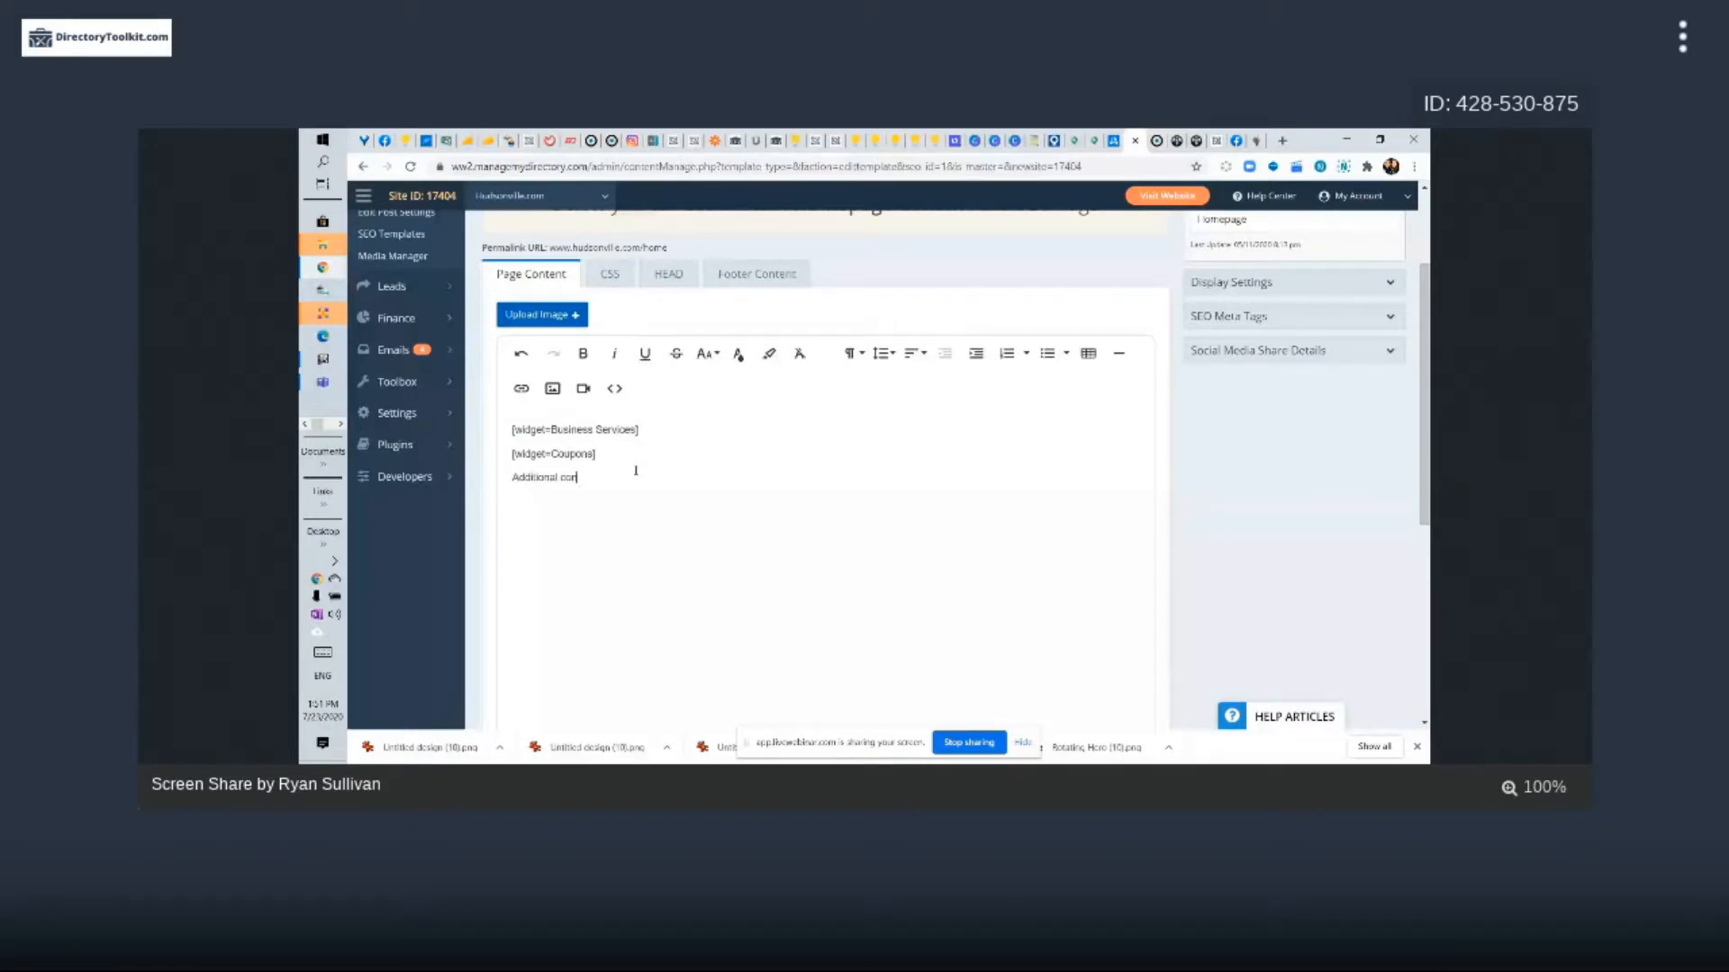
{"action": "type", "text": "tent"}
Review the order of the Business Services, Coupons and Additional content lines in the Homepage page content
{"action": "left_click_drag", "start_coordinate": [511, 429], "coordinate": [647, 431]}
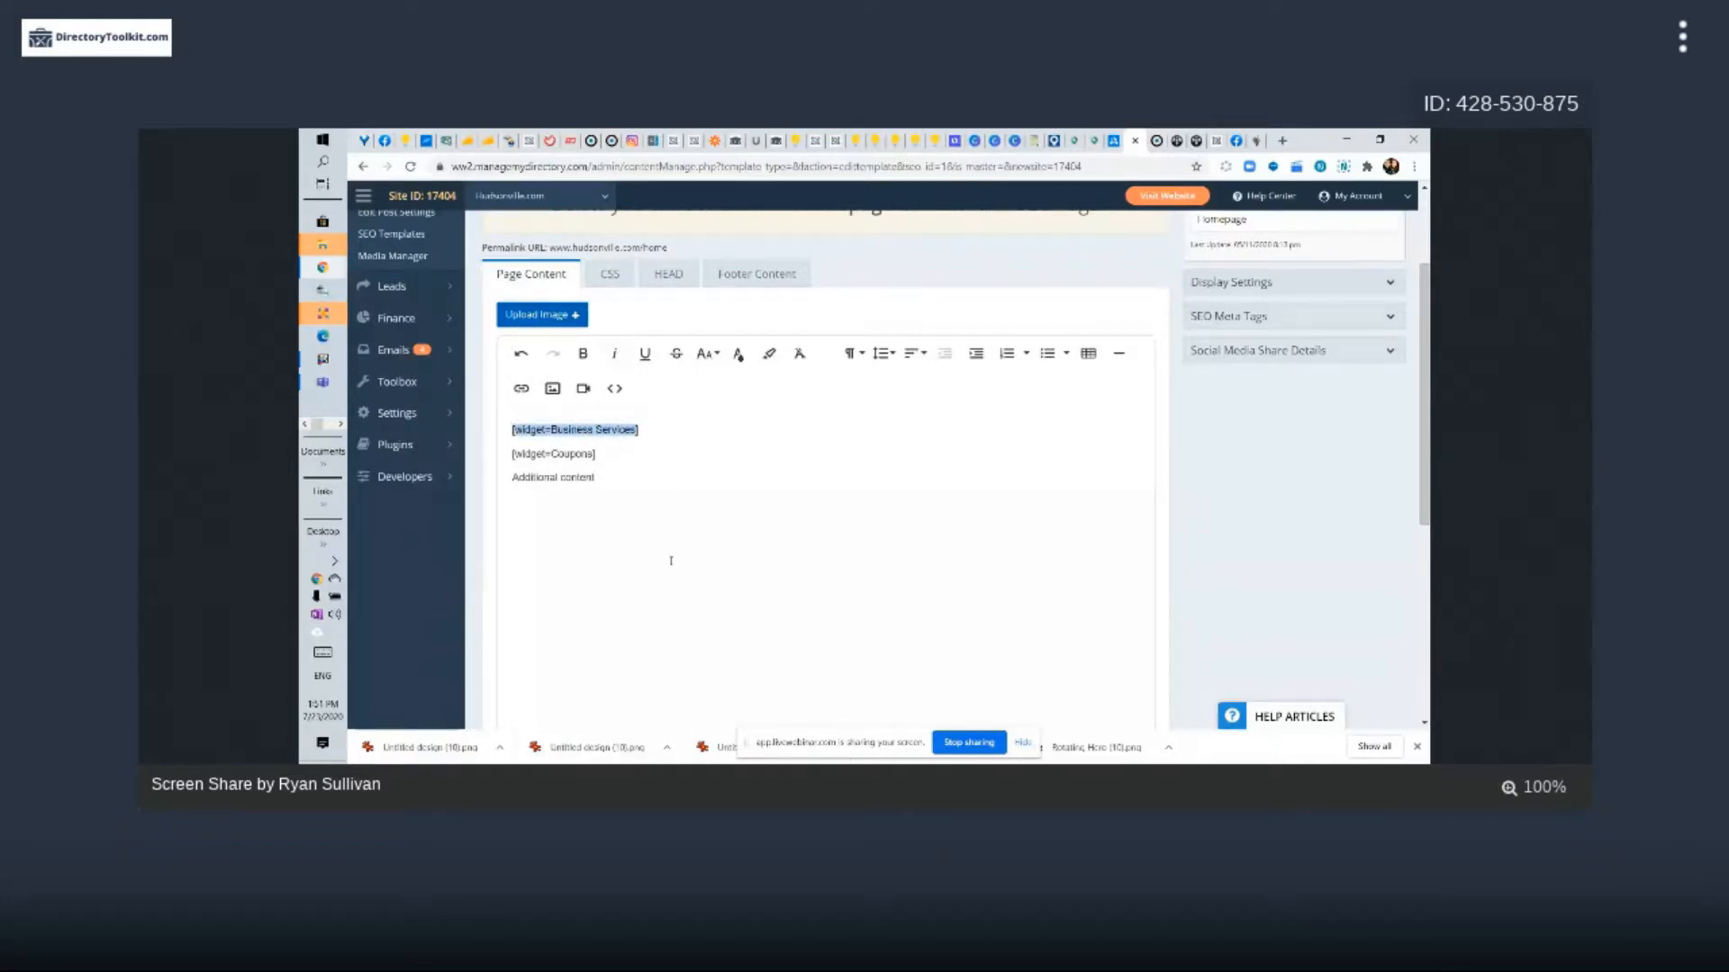
{"action": "mouse_move", "coordinate": [498, 464]}
{"action": "left_mouse_down"}
{"action": "mouse_move", "coordinate": [572, 496]}
{"action": "mouse_move", "coordinate": [516, 479]}
{"action": "left_mouse_up"}
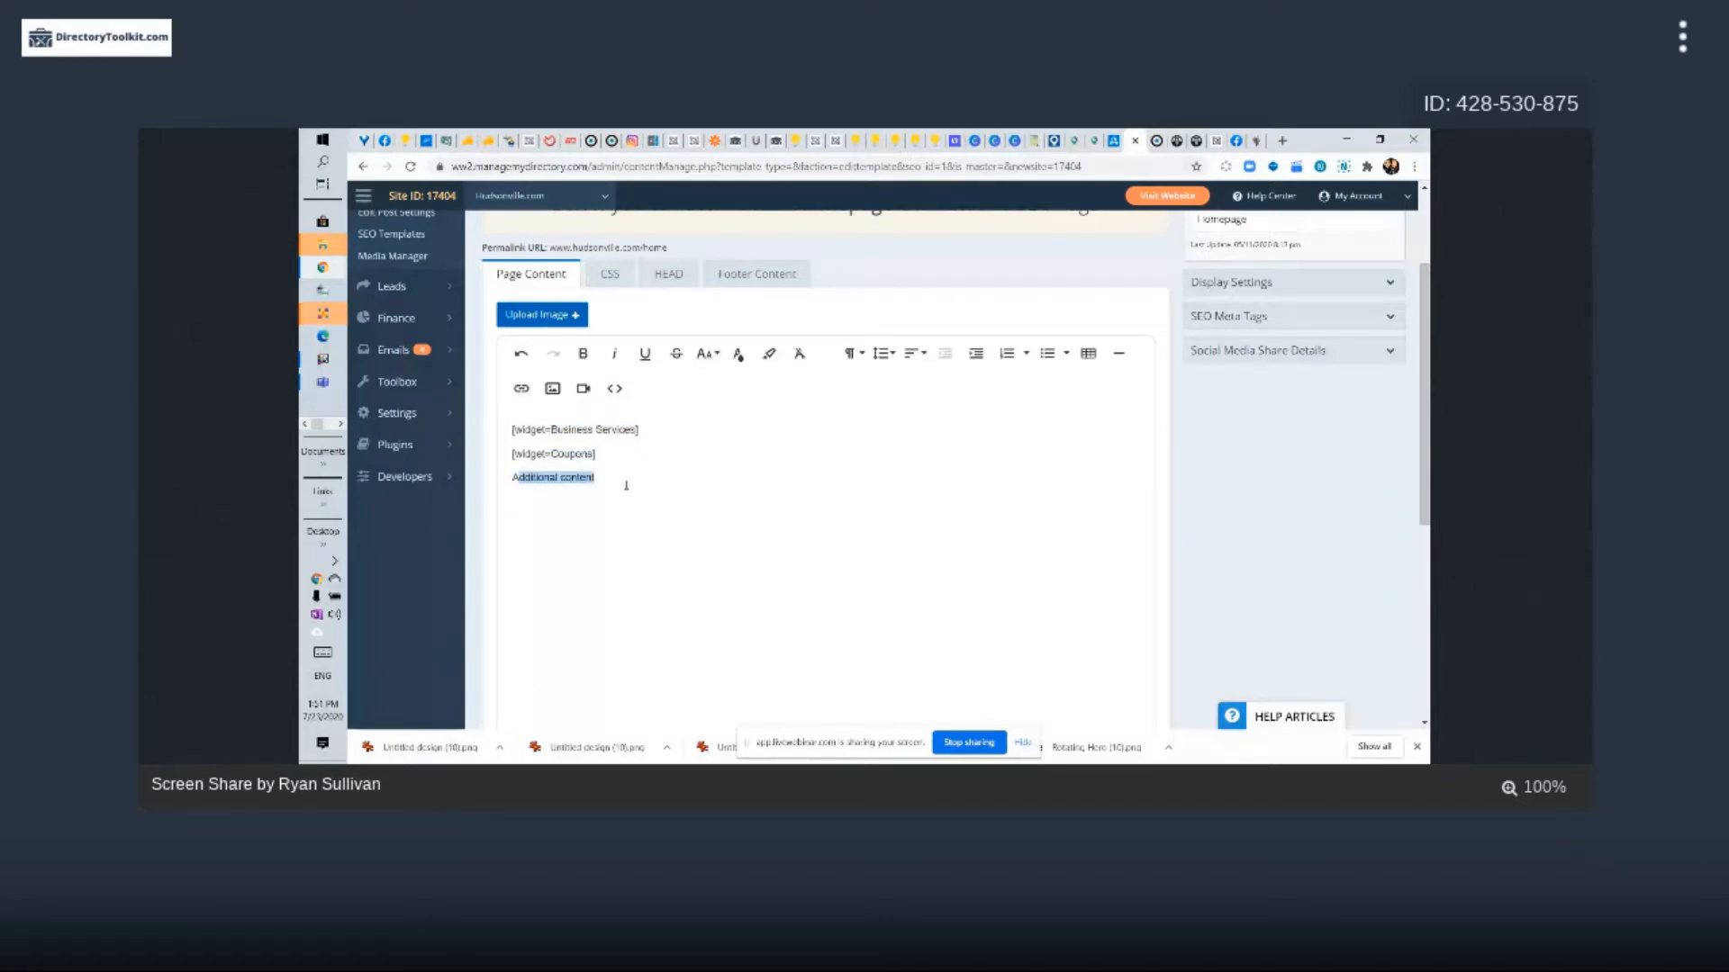
{"action": "left_click", "coordinate": [512, 428]}
{"action": "triple_click", "coordinate": [512, 428]}
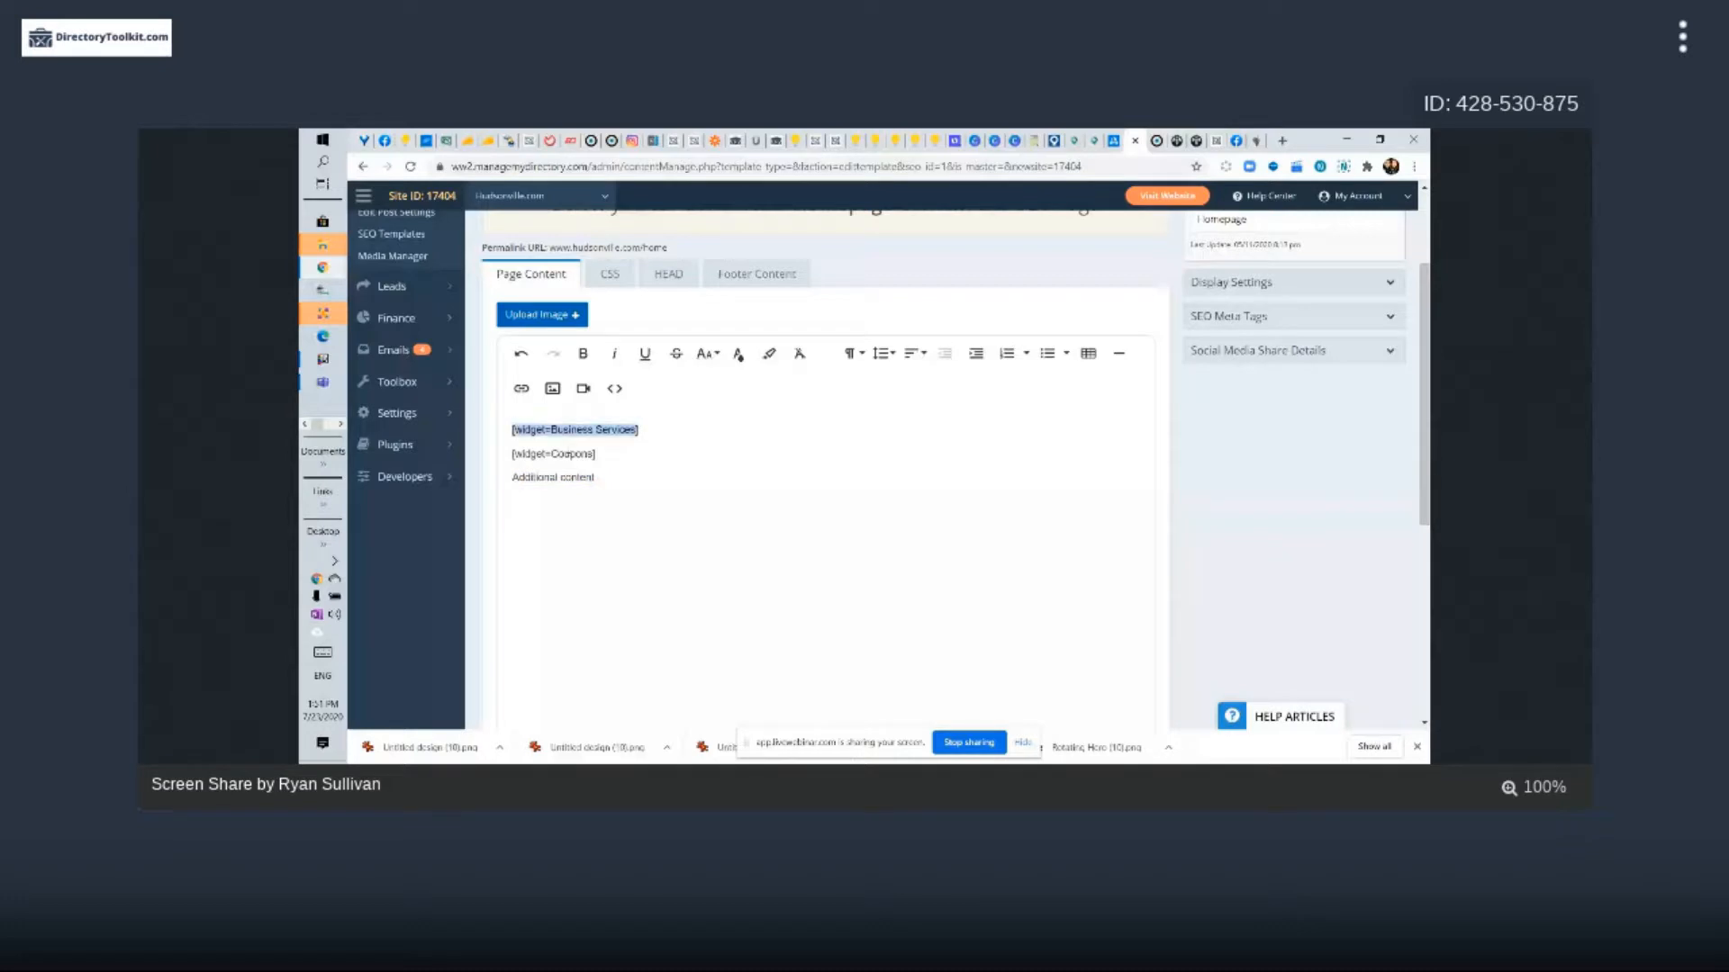
{"action": "left_click", "coordinate": [551, 477]}
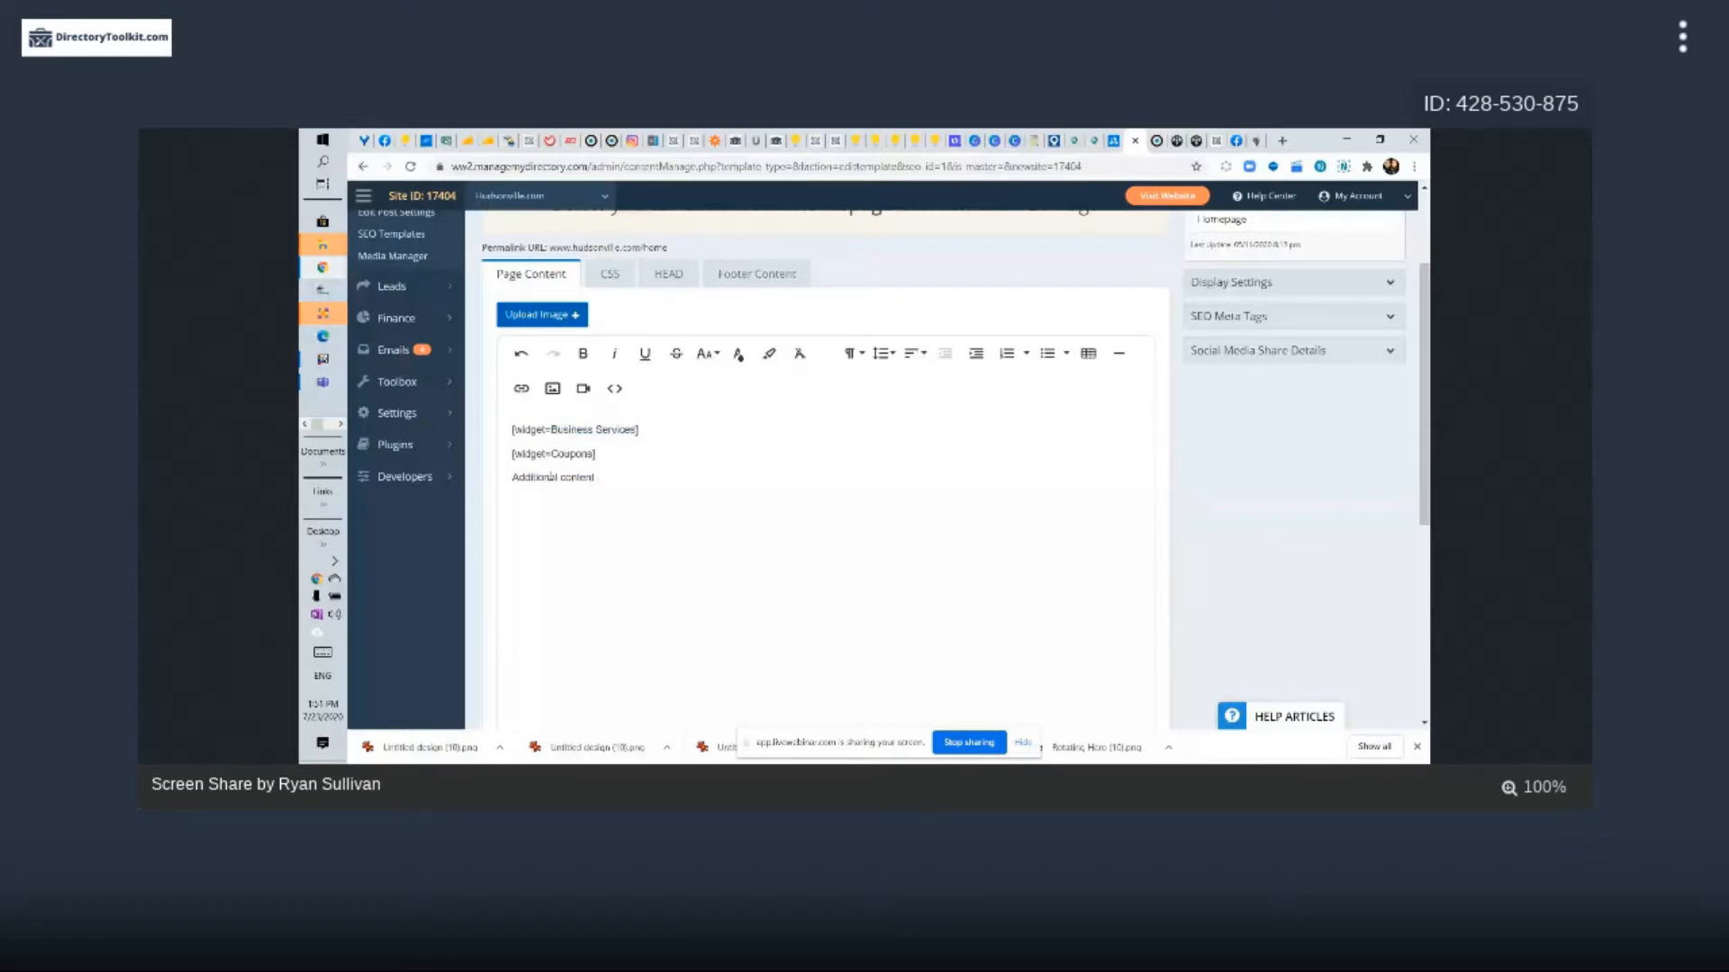
{"action": "triple_click", "coordinate": [551, 477]}
{"action": "scroll", "coordinate": [1364, 347], "scroll_direction": "up", "scroll_amount": 3}
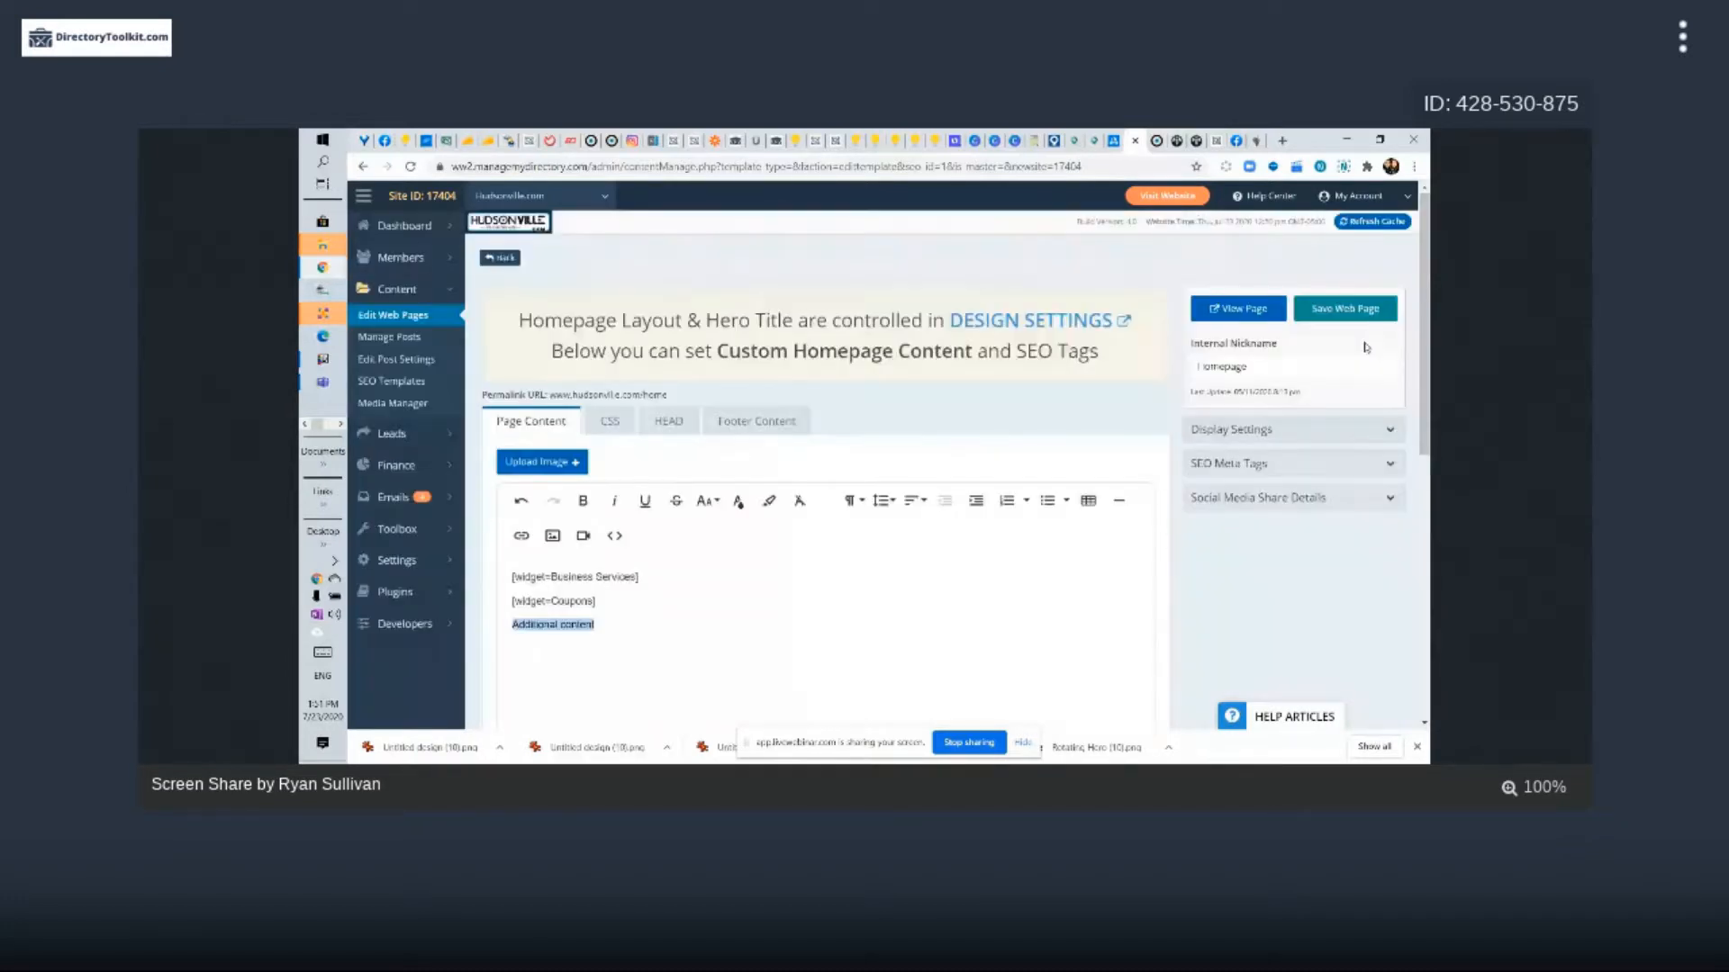
{"action": "scroll", "coordinate": [725, 492], "scroll_direction": "down", "scroll_amount": 2}
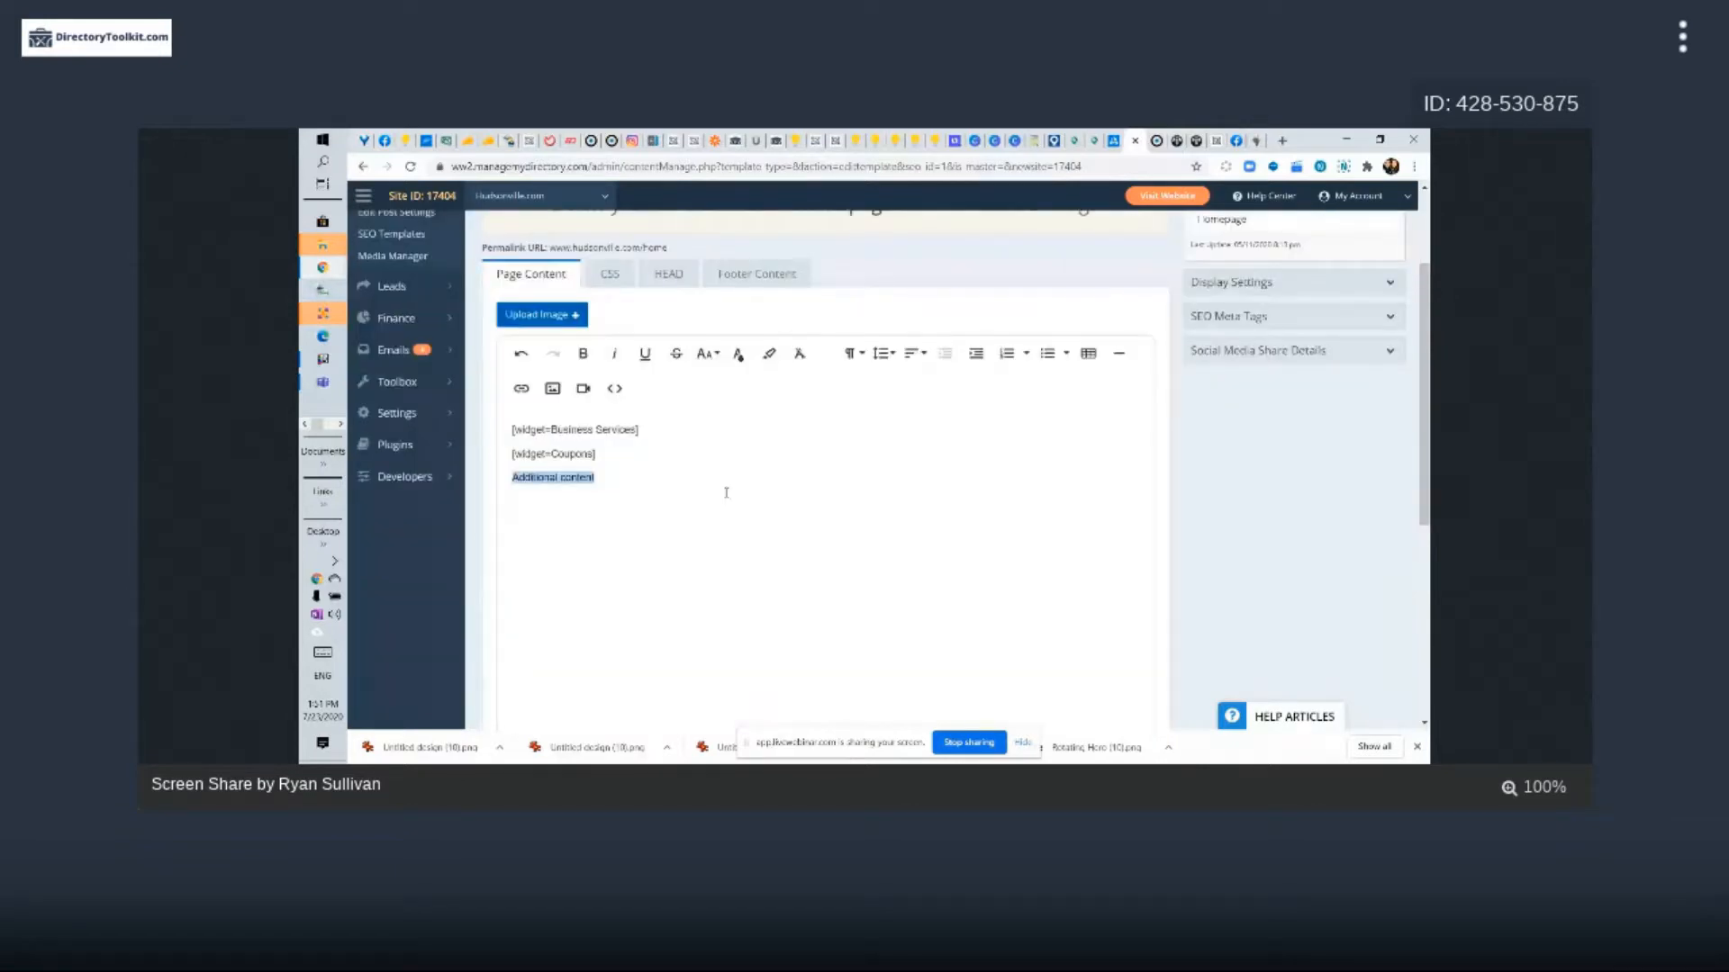
{"action": "scroll", "coordinate": [381, 292], "scroll_direction": "up", "scroll_amount": 2}
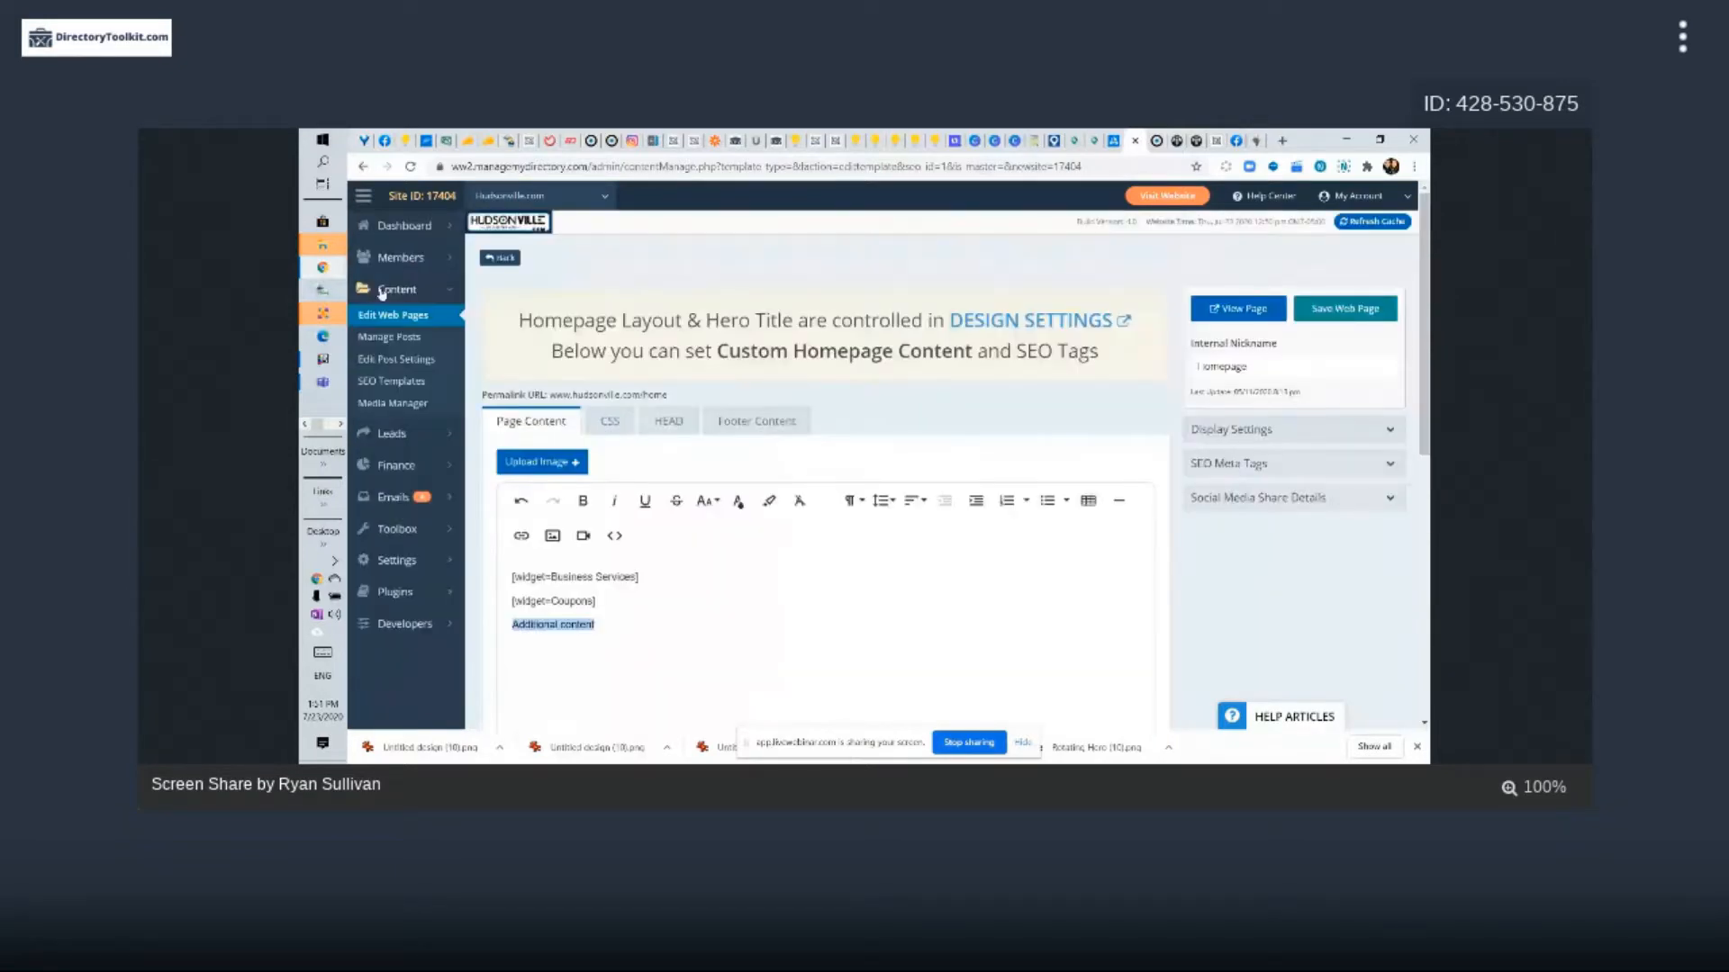
Replace the Additional content line with five pasted copies of the Business Services and Coupons shortcode pair
{"action": "scroll", "coordinate": [507, 357], "scroll_direction": "down", "scroll_amount": 3}
{"action": "left_click_drag", "start_coordinate": [507, 357], "coordinate": [590, 420]}
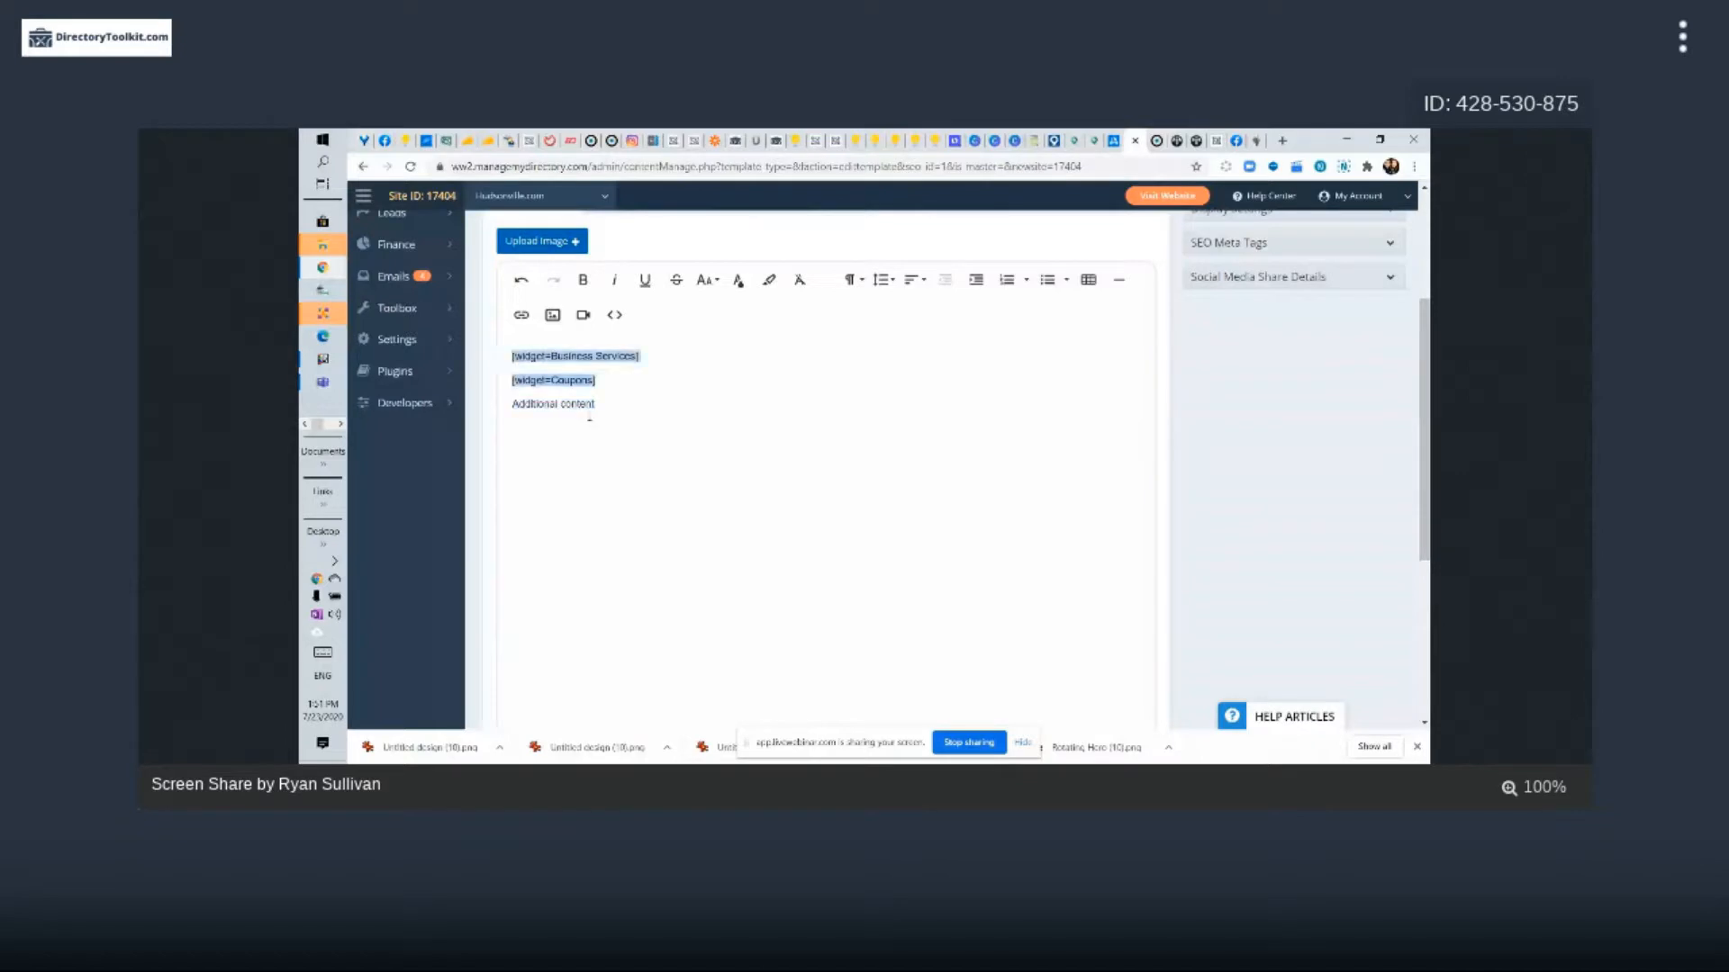
{"action": "triple_click", "coordinate": [588, 411]}
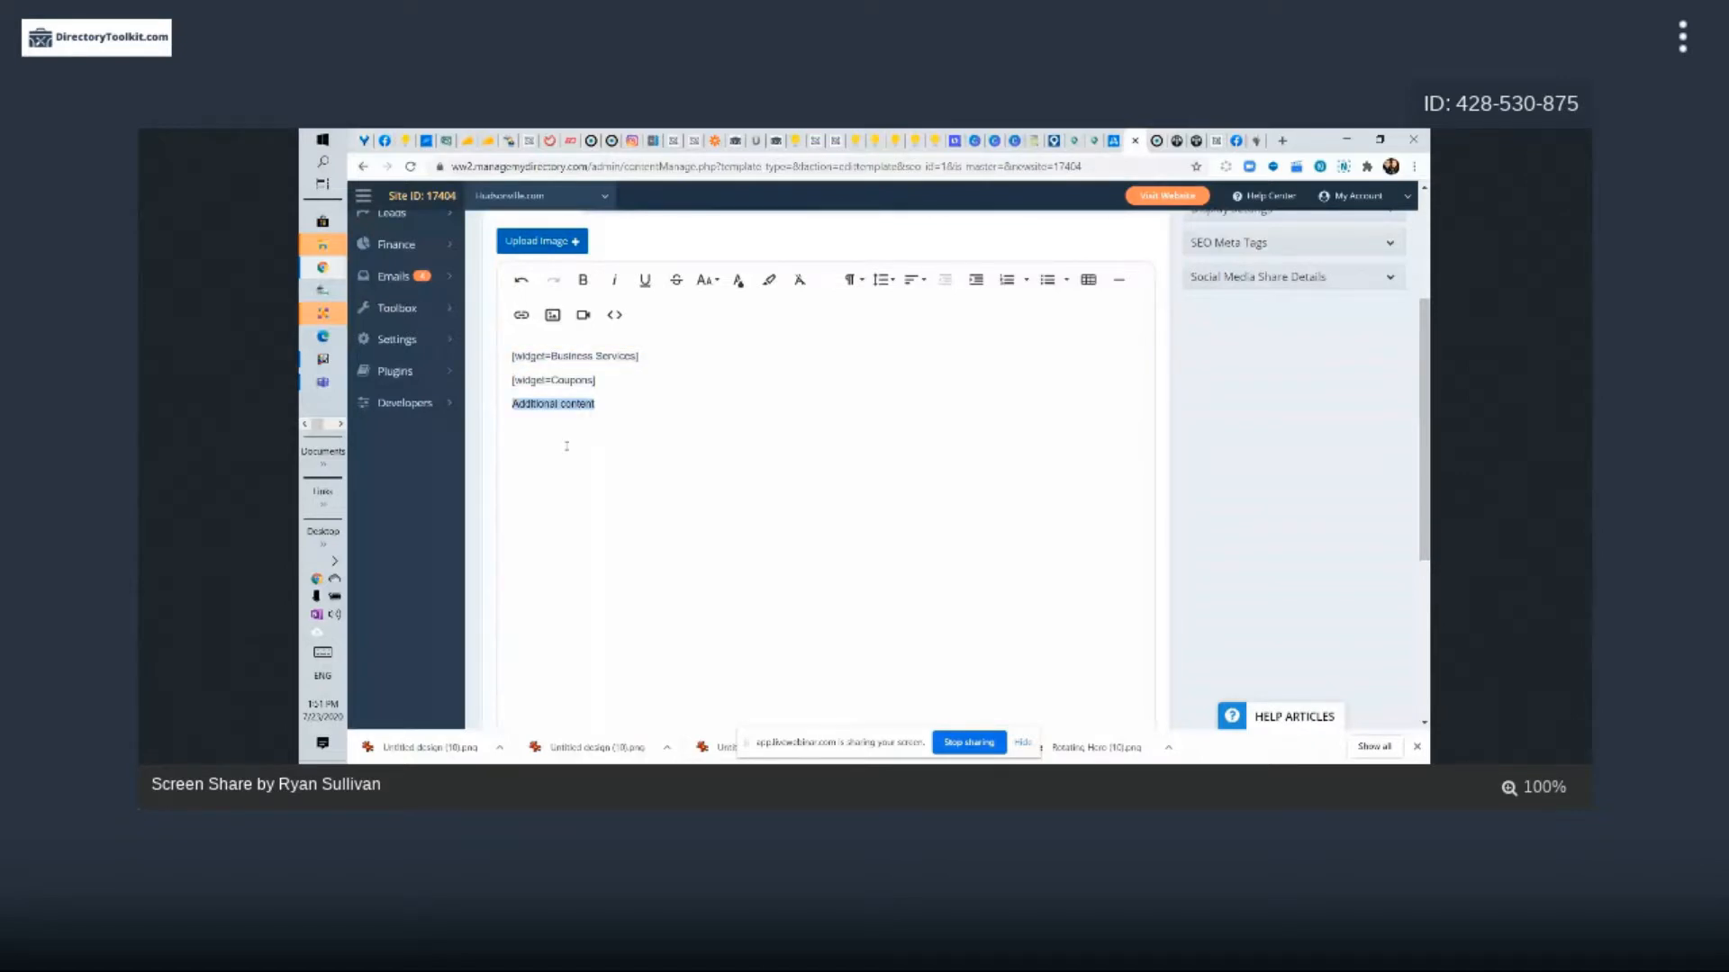
{"action": "key", "text": "ctrl+v"}
{"action": "key", "text": "ctrl+v"}
{"action": "key", "text": "ctrl+v"}
{"action": "key", "text": "ctrl+v"}
{"action": "key", "text": "ctrl+v"}
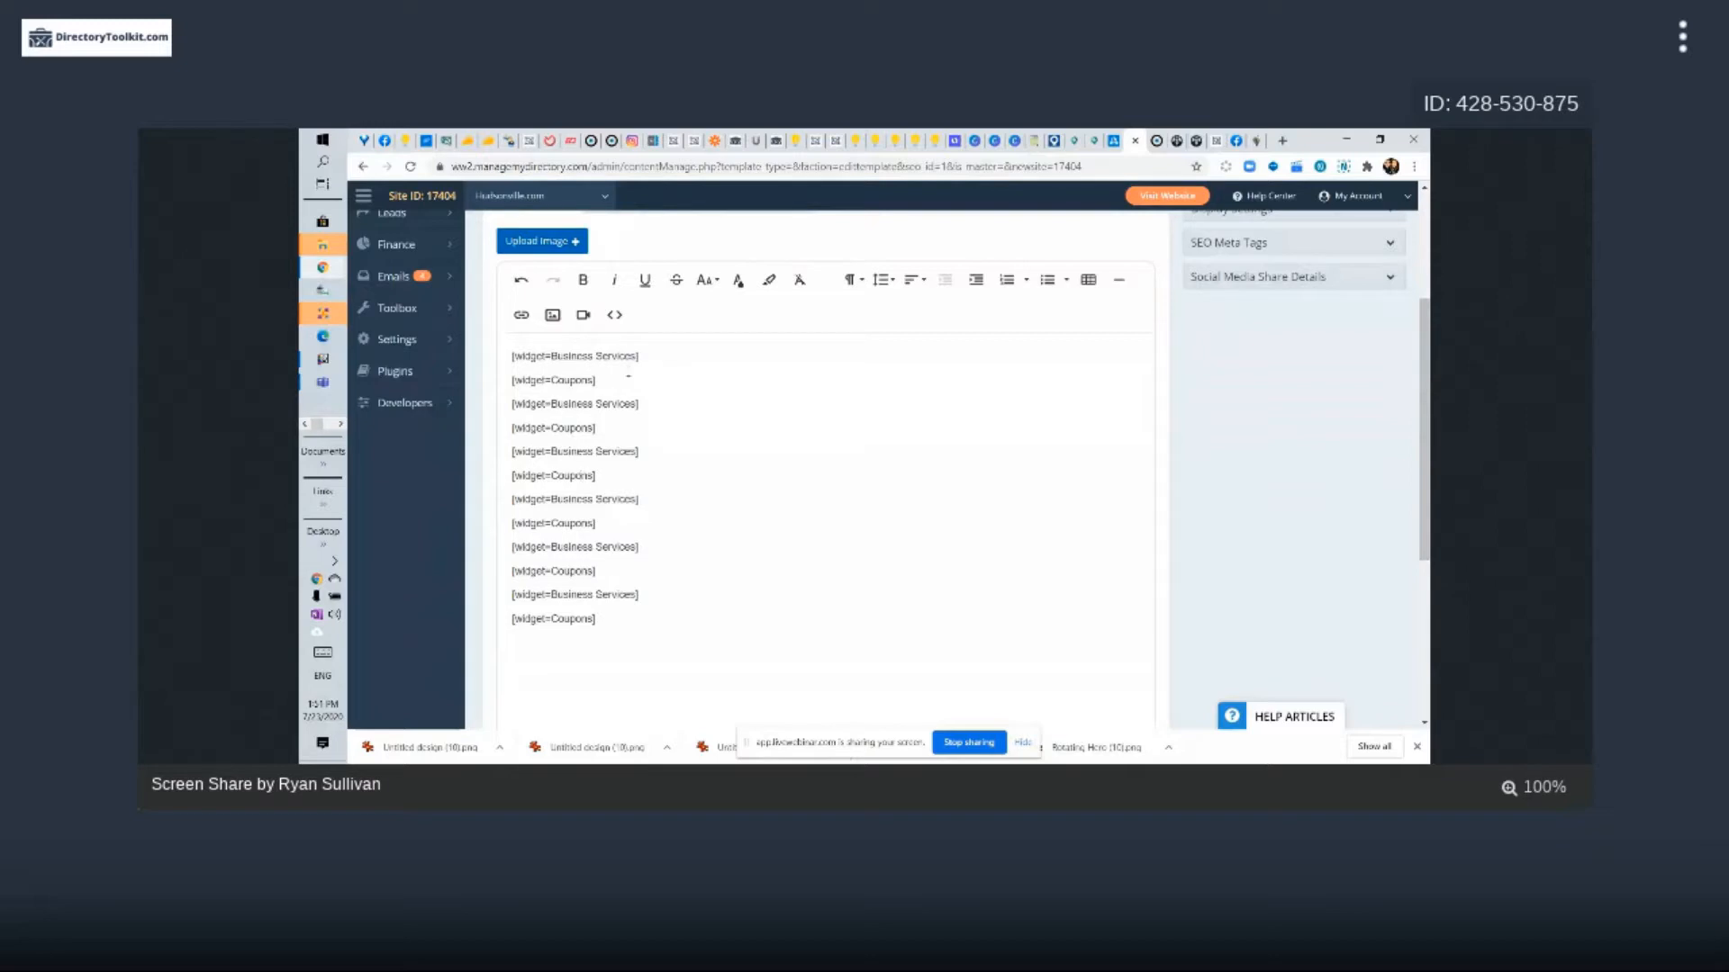
{"action": "left_click_drag", "start_coordinate": [616, 386], "coordinate": [498, 358]}
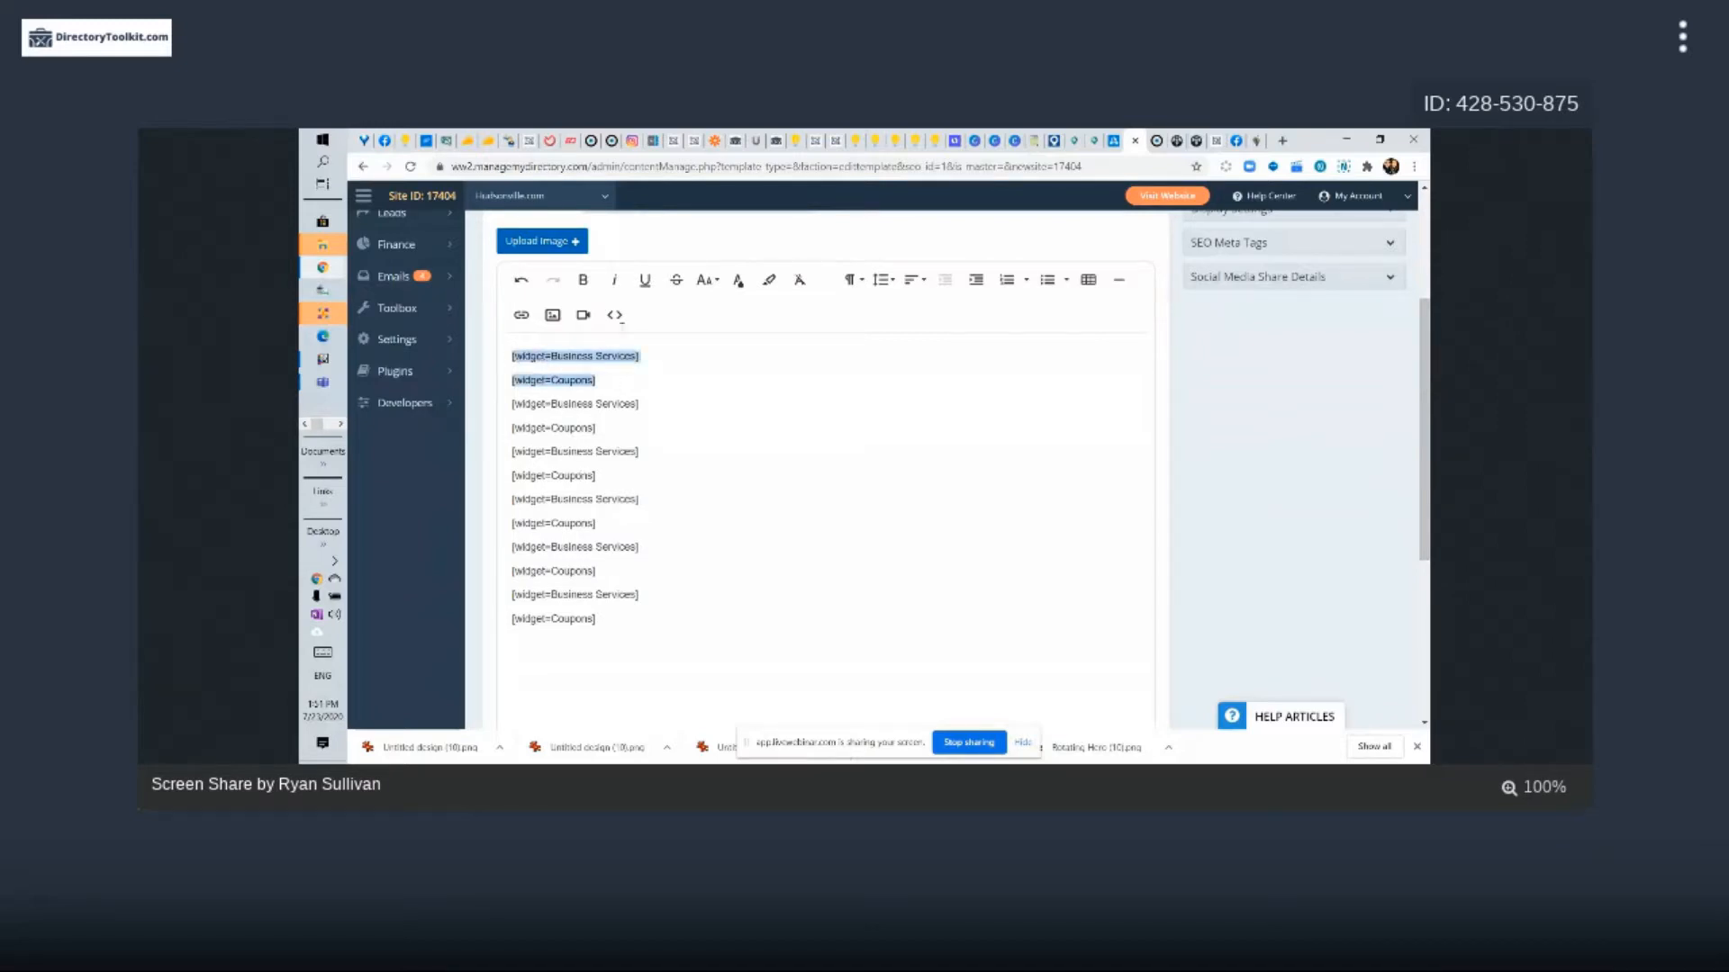
{"action": "left_click", "coordinate": [625, 404]}
{"action": "key", "text": "Return"}
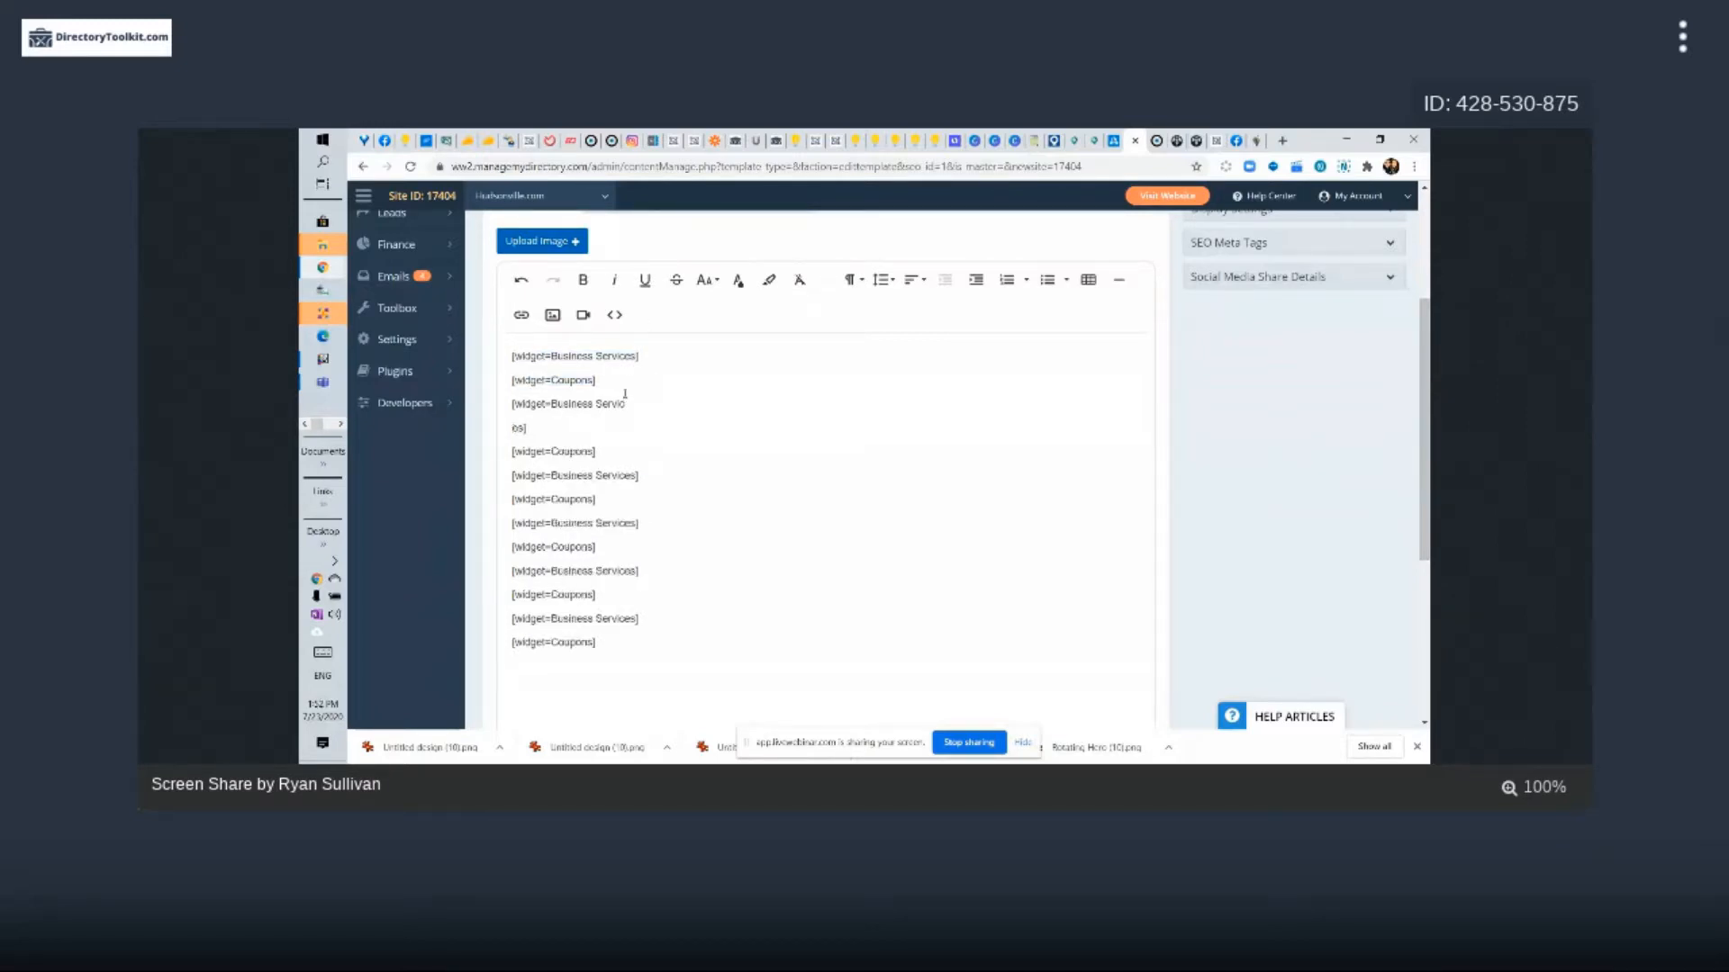
{"action": "key", "text": "BackSpace"}
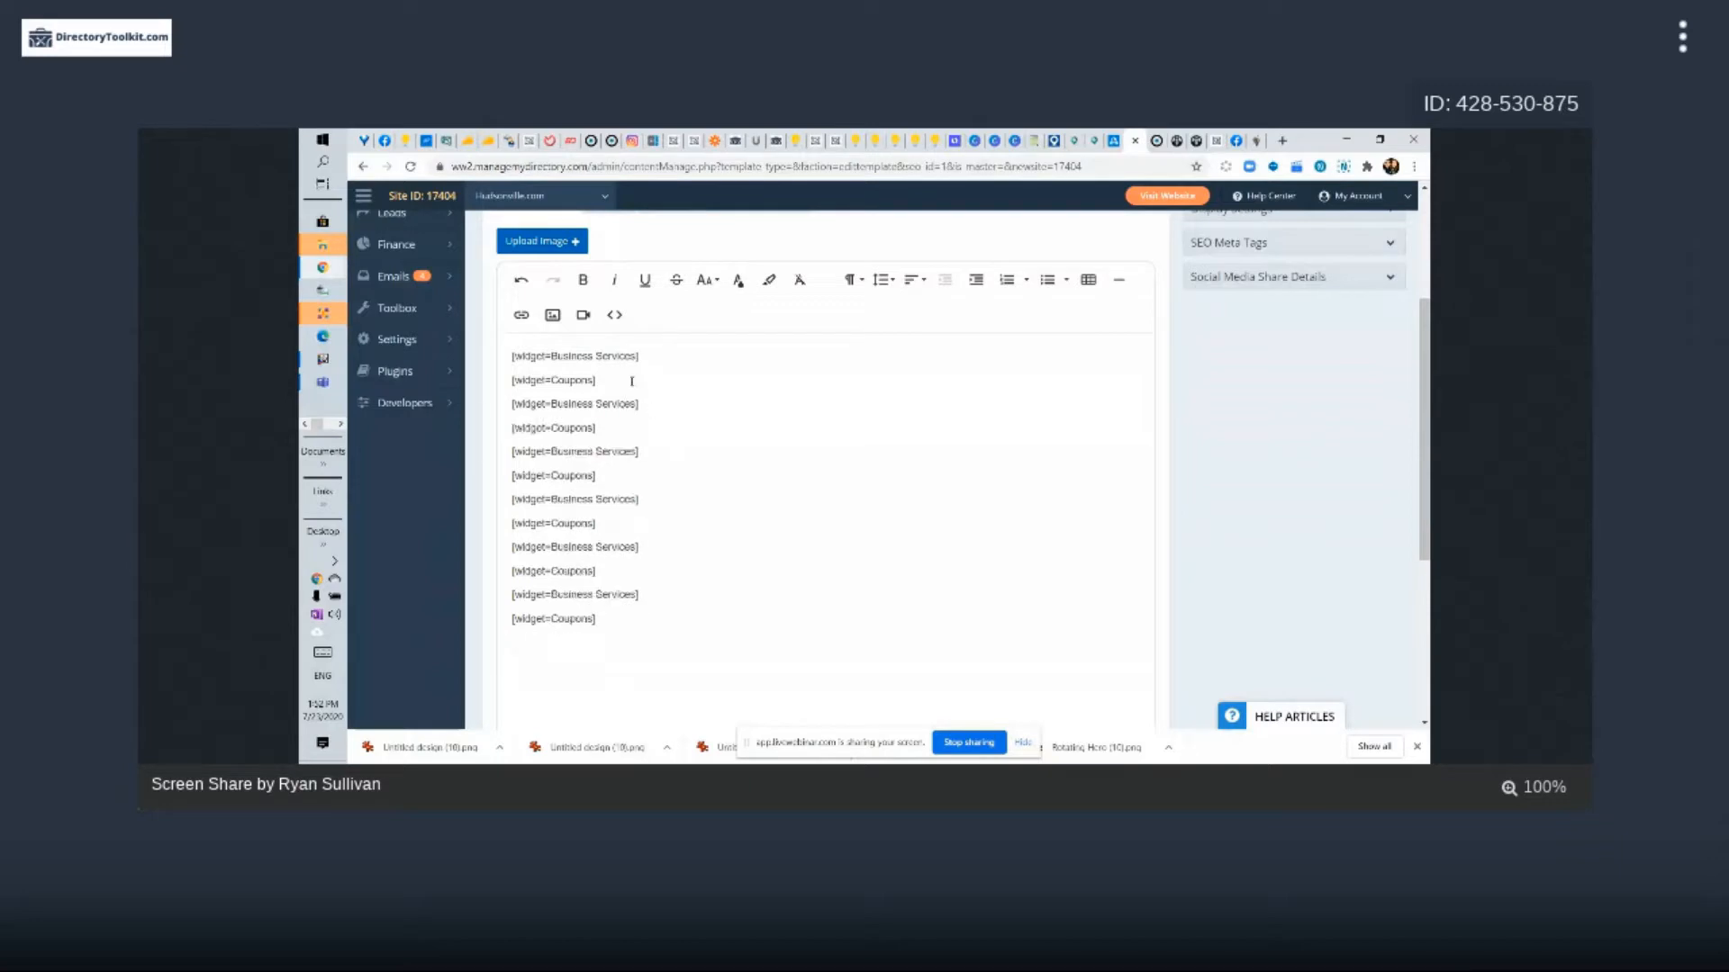
Insert two blank lines below the first Coupons shortcode and two more below a Business Services shortcode further down the page content
{"action": "left_click", "coordinate": [632, 381]}
{"action": "key", "text": "Return"}
{"action": "key", "text": "Return"}
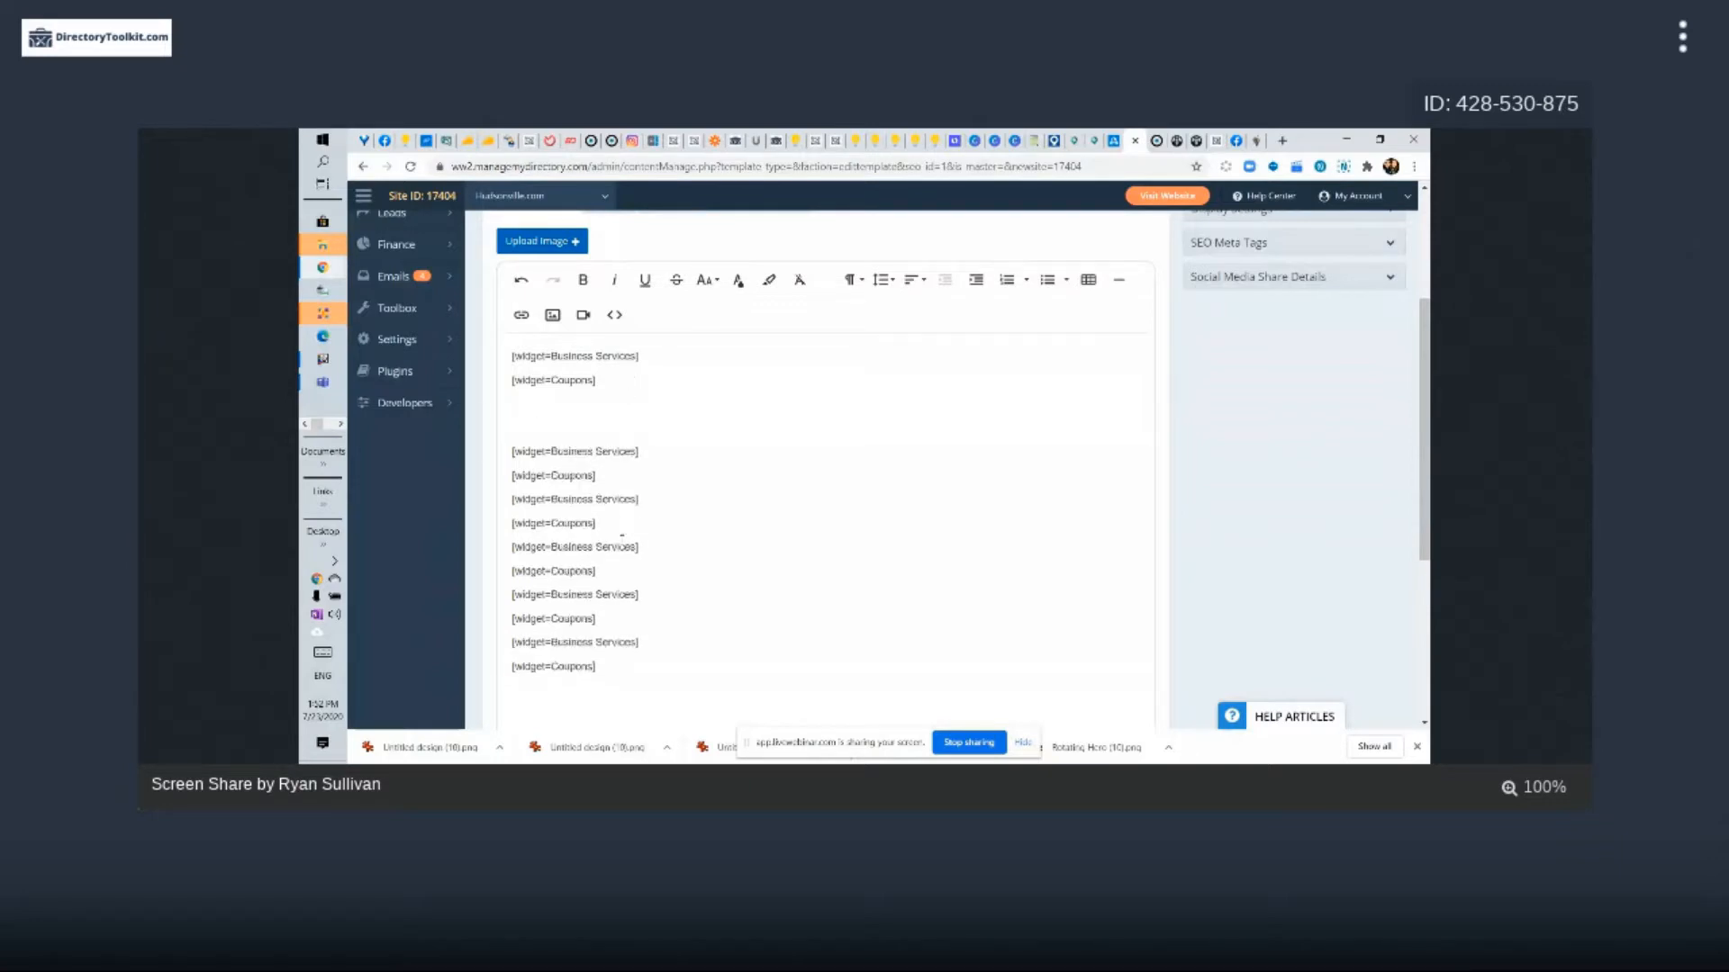
{"action": "left_click", "coordinate": [666, 592]}
{"action": "key", "text": "Return"}
{"action": "key", "text": "Return"}
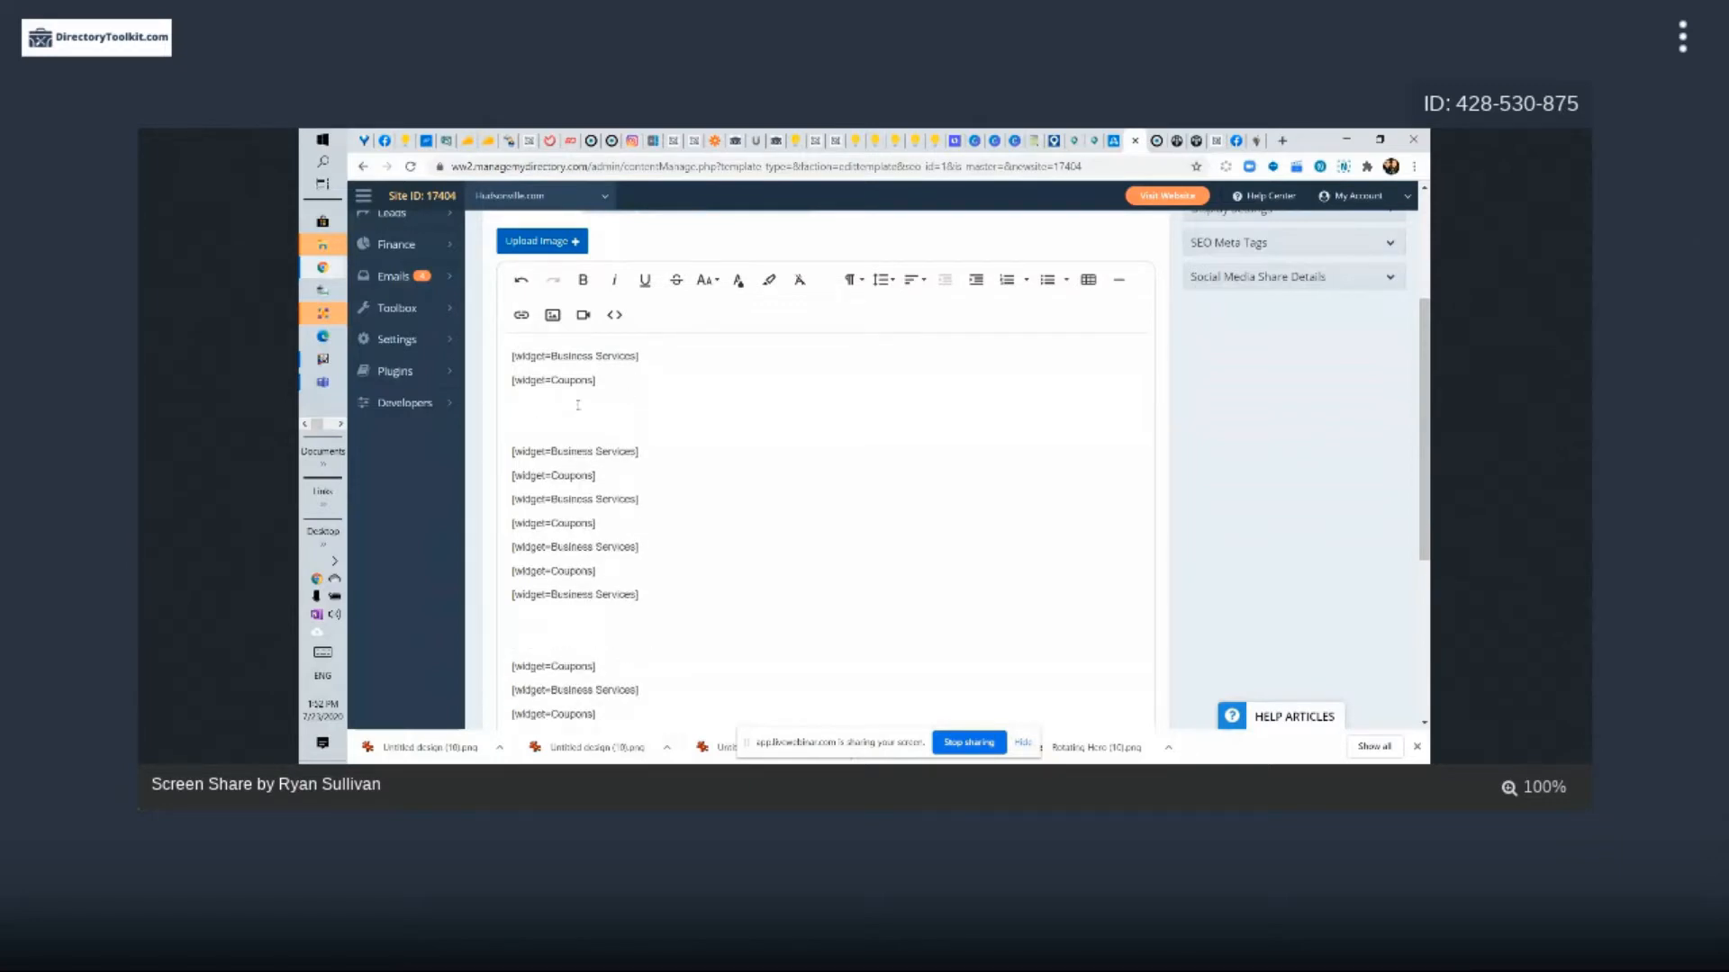
Move the second Business Services shortcode of the middle block to the blank line directly above that block
{"action": "left_click_drag", "start_coordinate": [641, 501], "coordinate": [488, 502]}
{"action": "key", "text": "ctrl+c"}
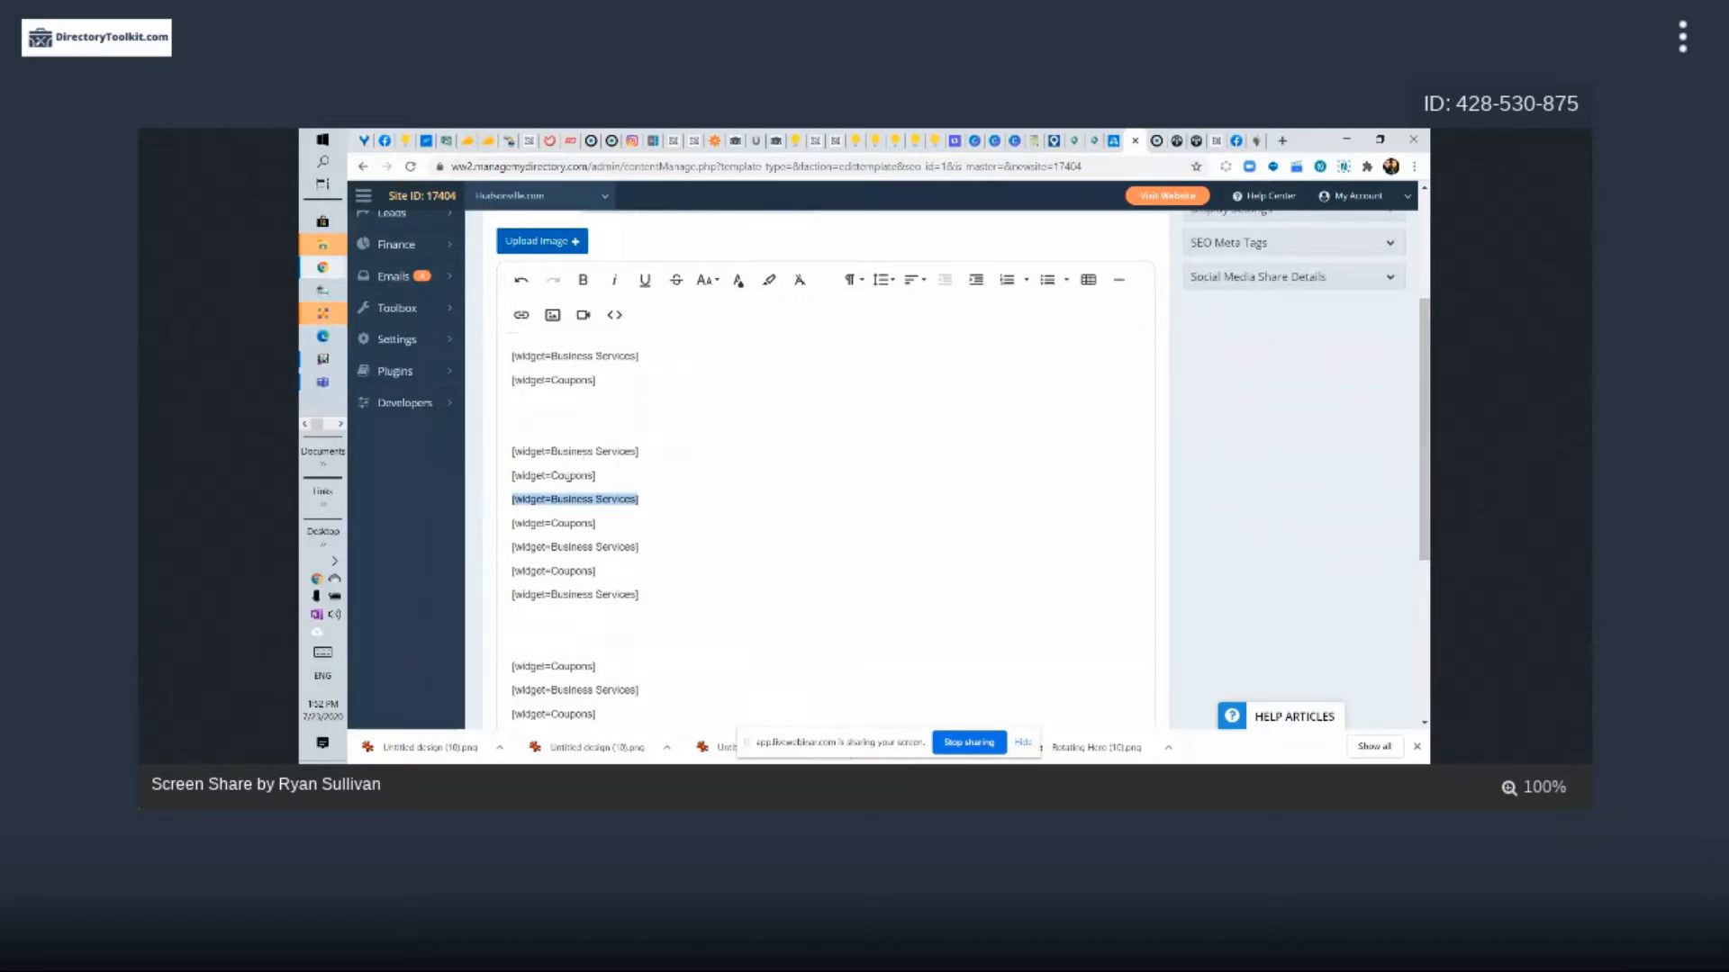
{"action": "key", "text": "Delete"}
{"action": "left_click", "coordinate": [542, 424]}
{"action": "key", "text": "ctrl+v"}
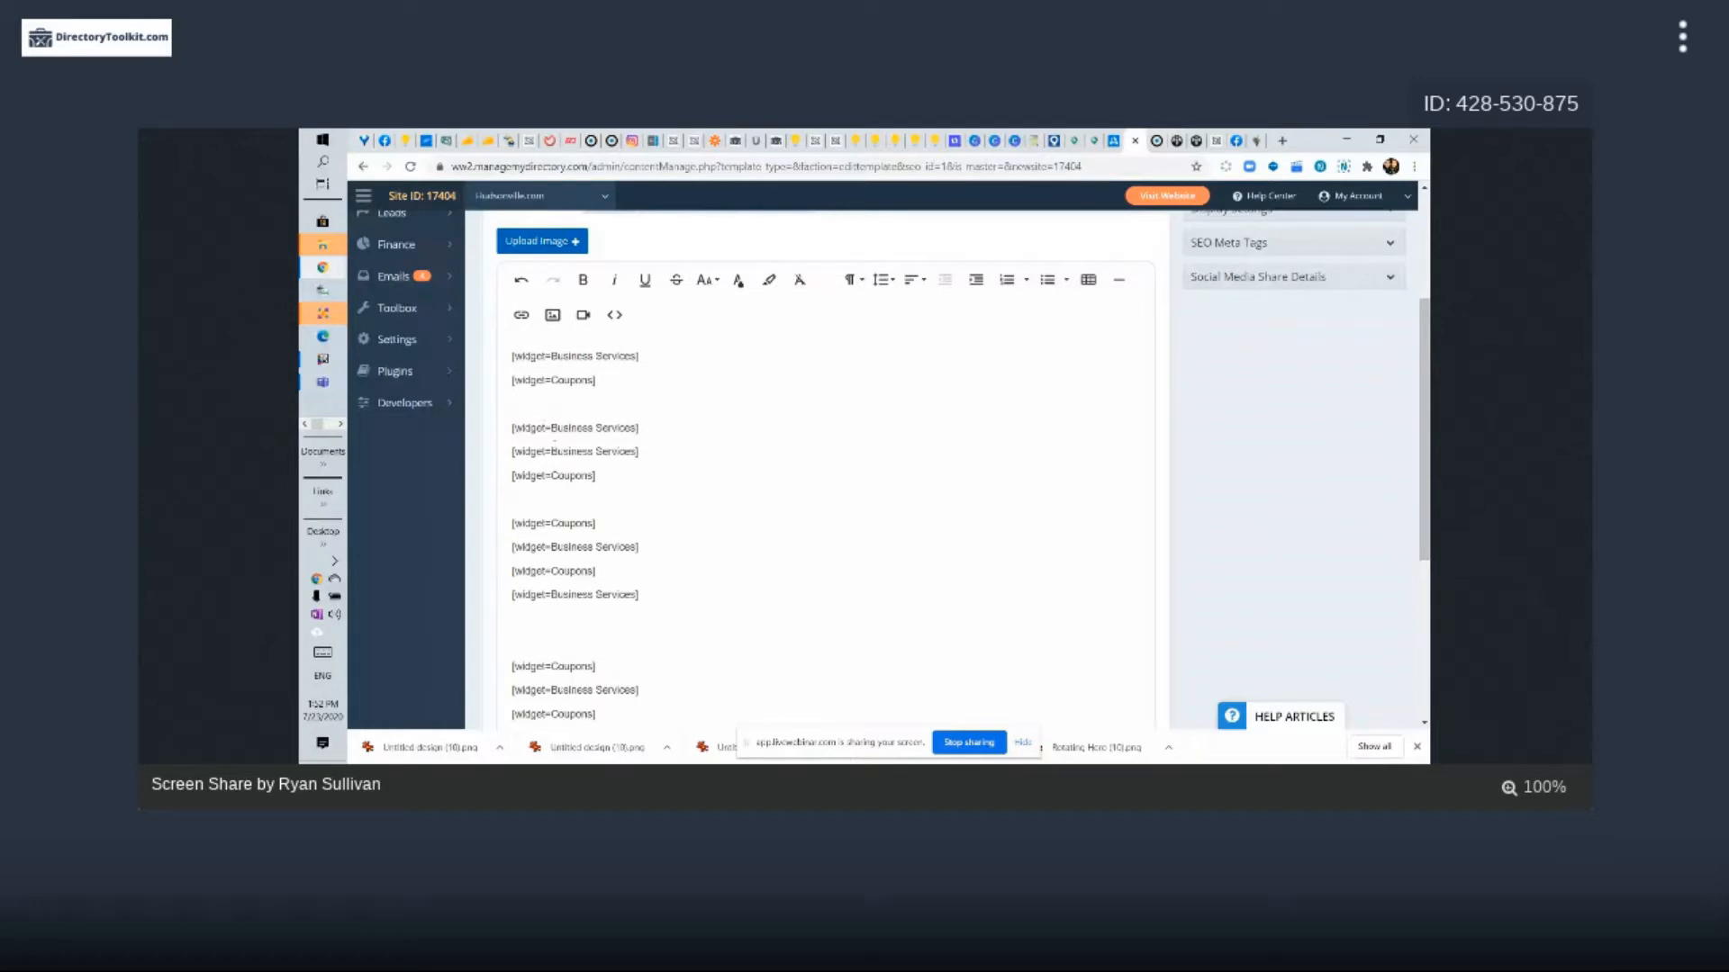
Move the Coupons shortcode under the doubled Business Services lines to below the last Coupons shortcode of the middle block
{"action": "left_click_drag", "start_coordinate": [512, 475], "coordinate": [596, 475]}
{"action": "key", "text": "ctrl+x"}
{"action": "left_click", "coordinate": [623, 573]}
{"action": "key", "text": "ctrl+v"}
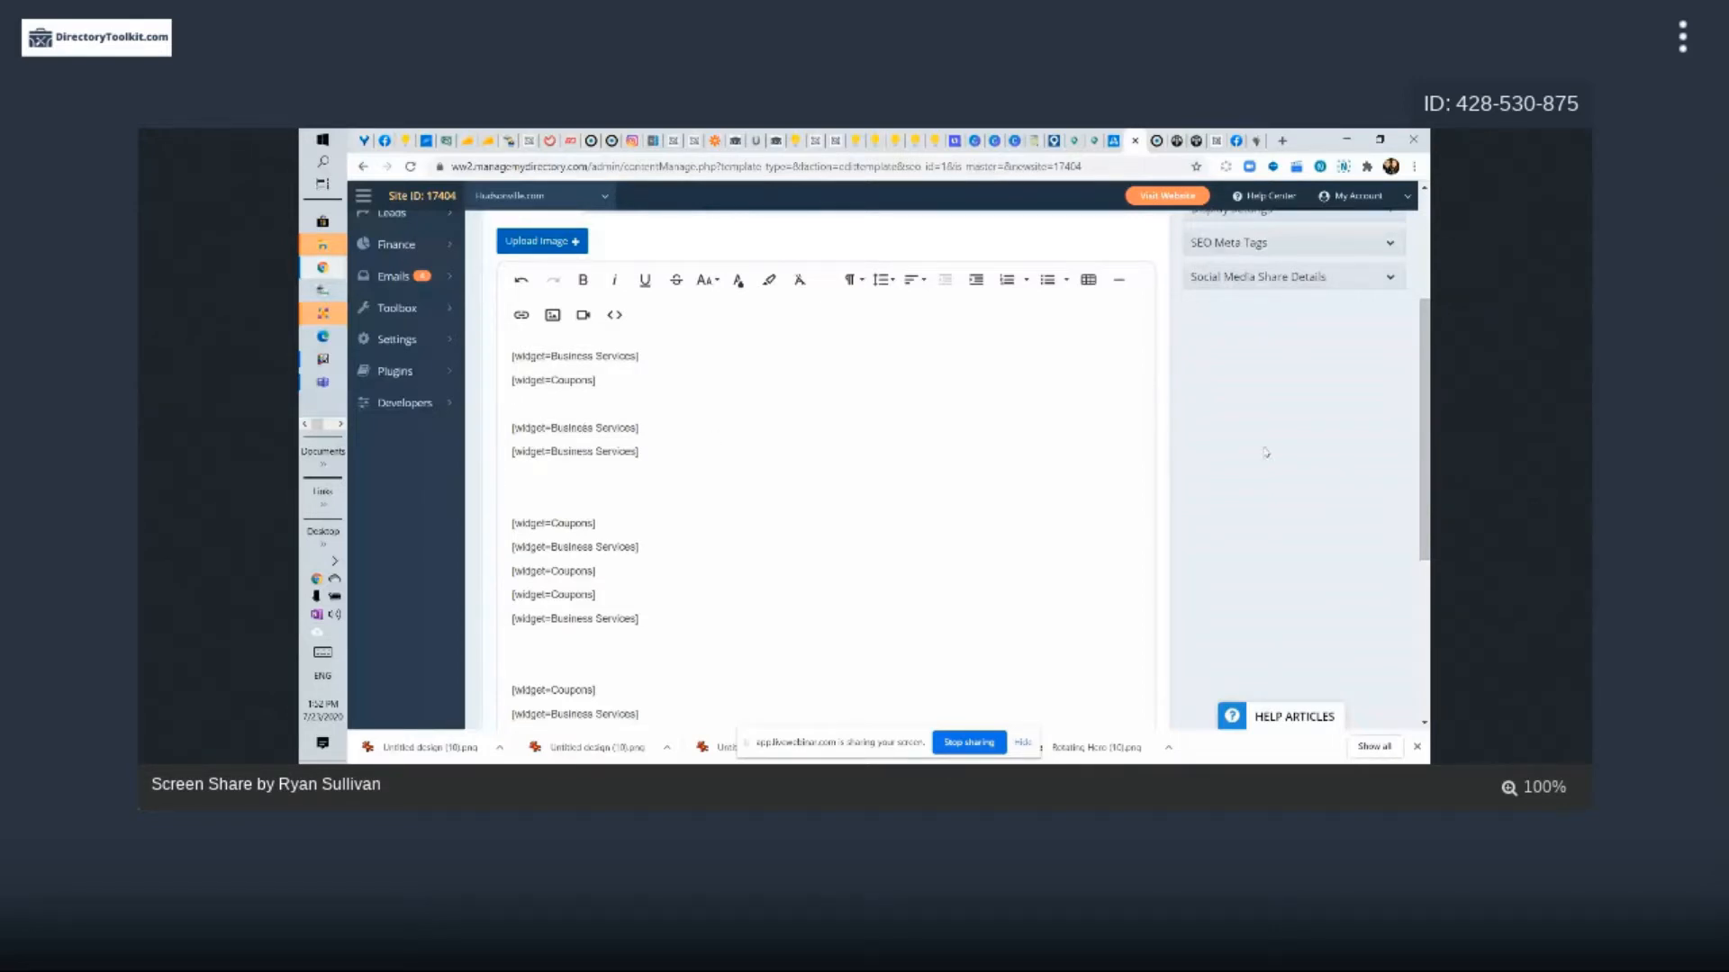
Review how the rearranged Business Services and Coupons shortcodes are grouped throughout the Homepage page content
{"action": "scroll", "coordinate": [668, 644], "scroll_direction": "down", "scroll_amount": 3}
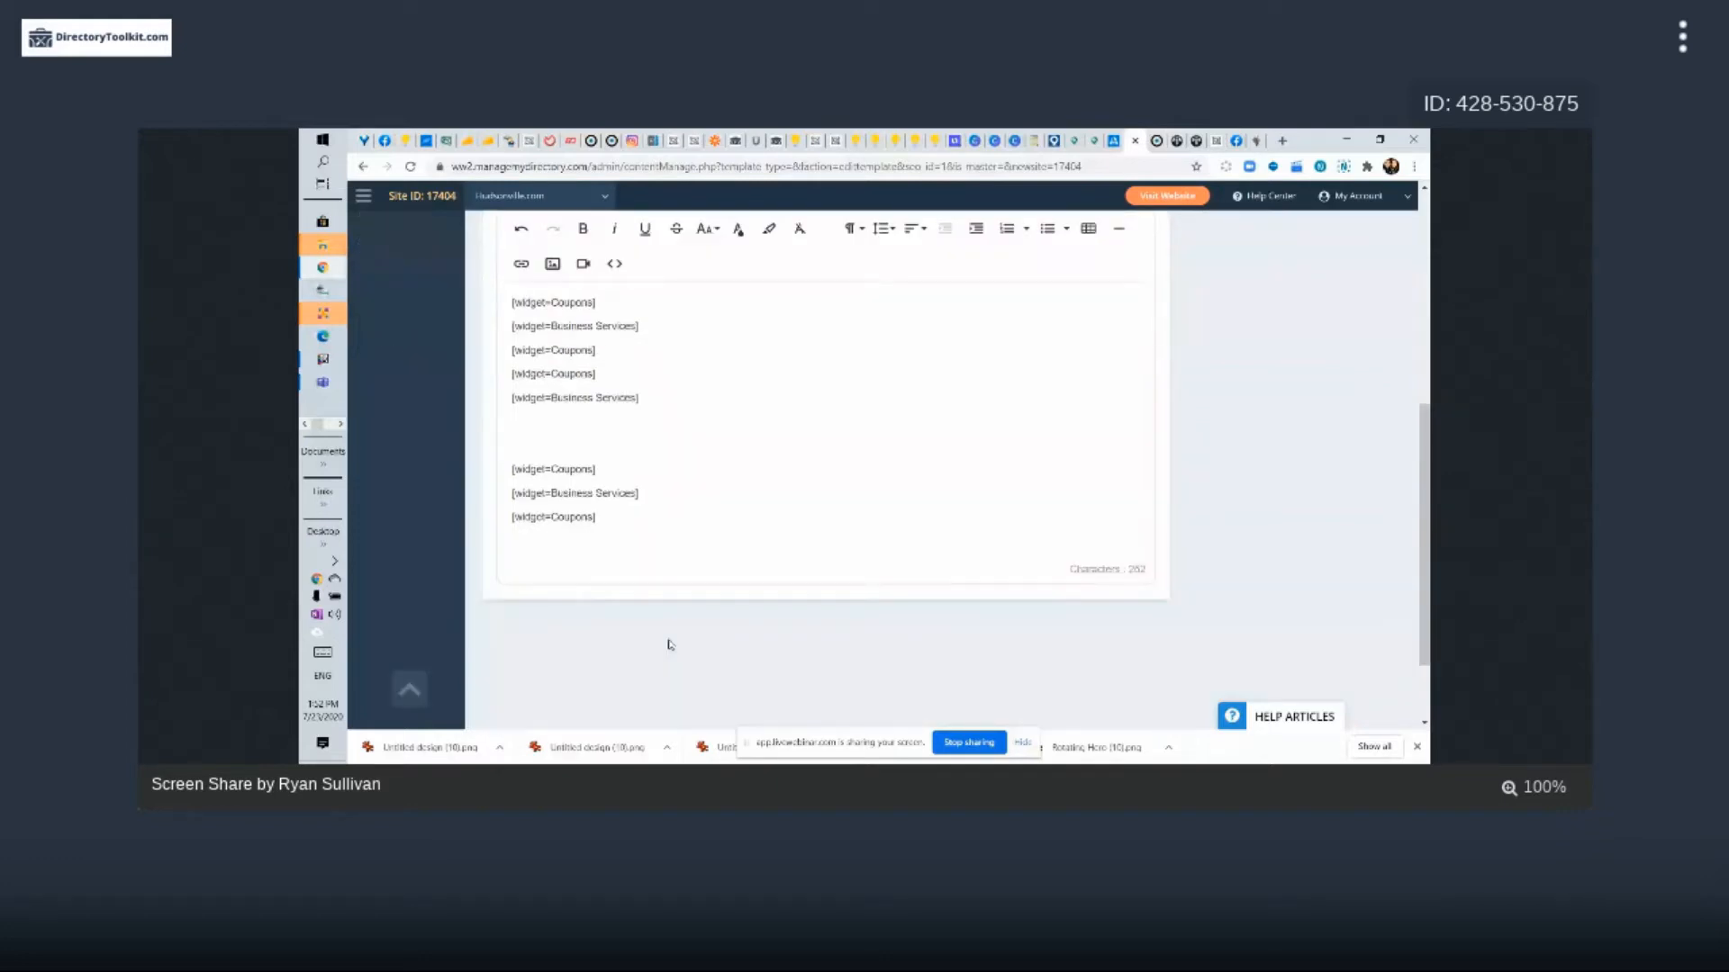
{"action": "scroll", "coordinate": [668, 645], "scroll_direction": "up", "scroll_amount": 3}
{"action": "scroll", "coordinate": [518, 535], "scroll_direction": "down", "scroll_amount": 2}
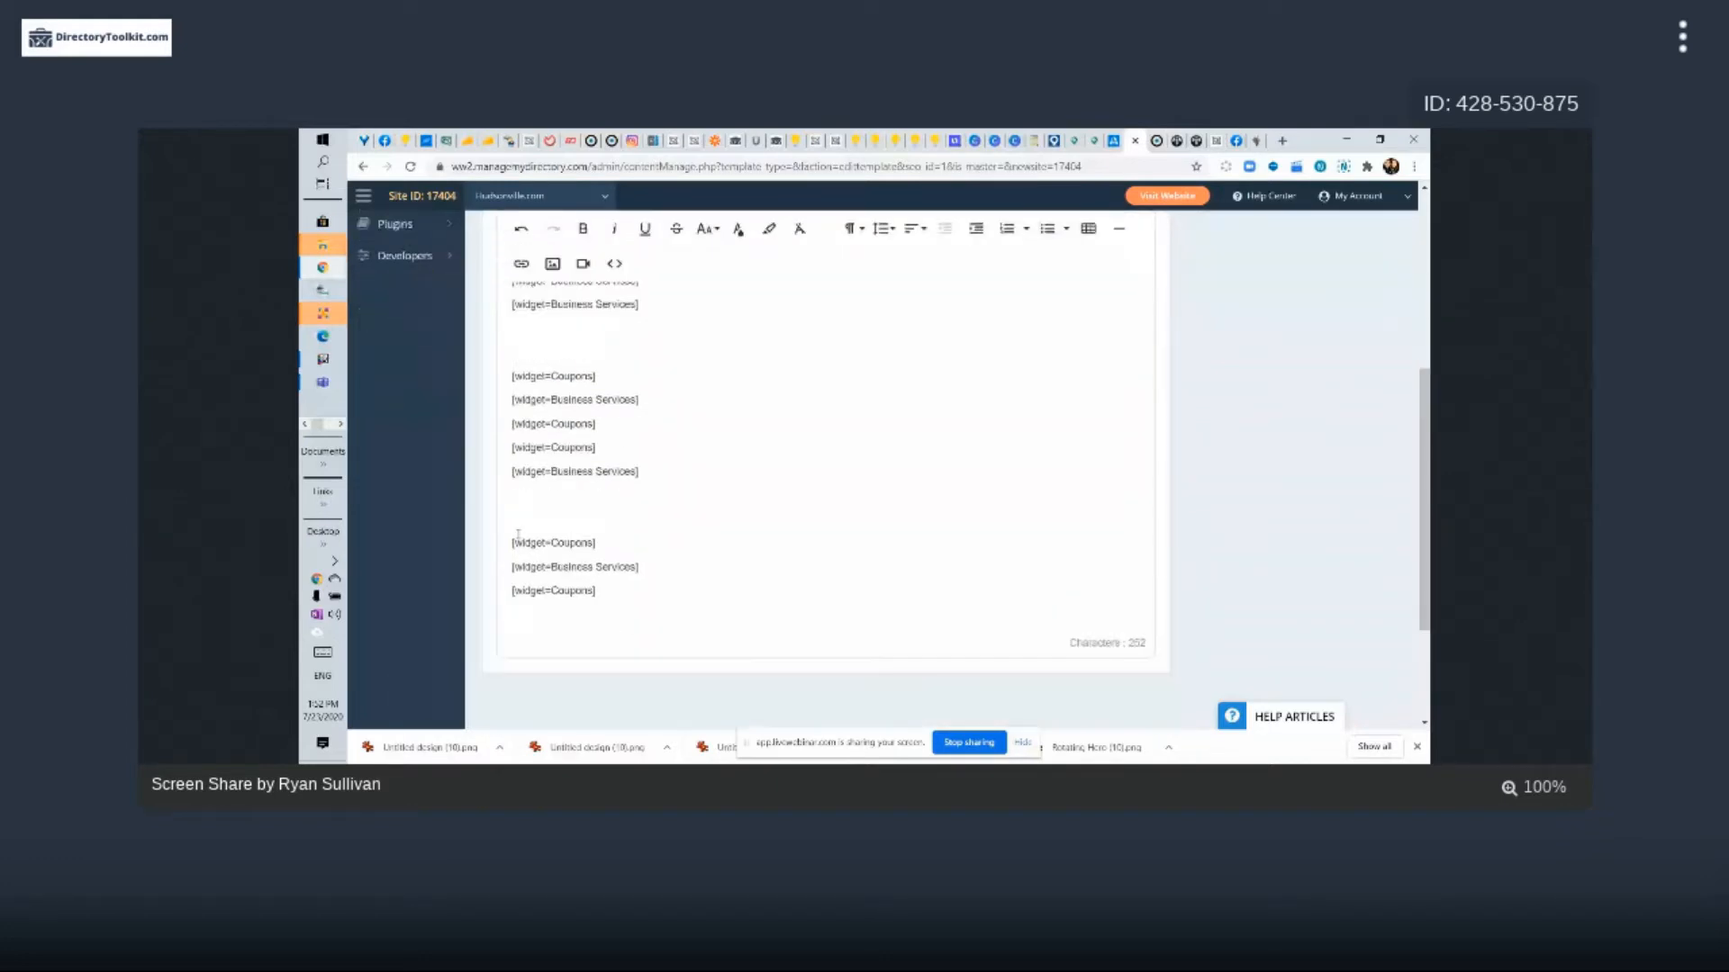
{"action": "left_click_drag", "start_coordinate": [512, 540], "coordinate": [596, 592]}
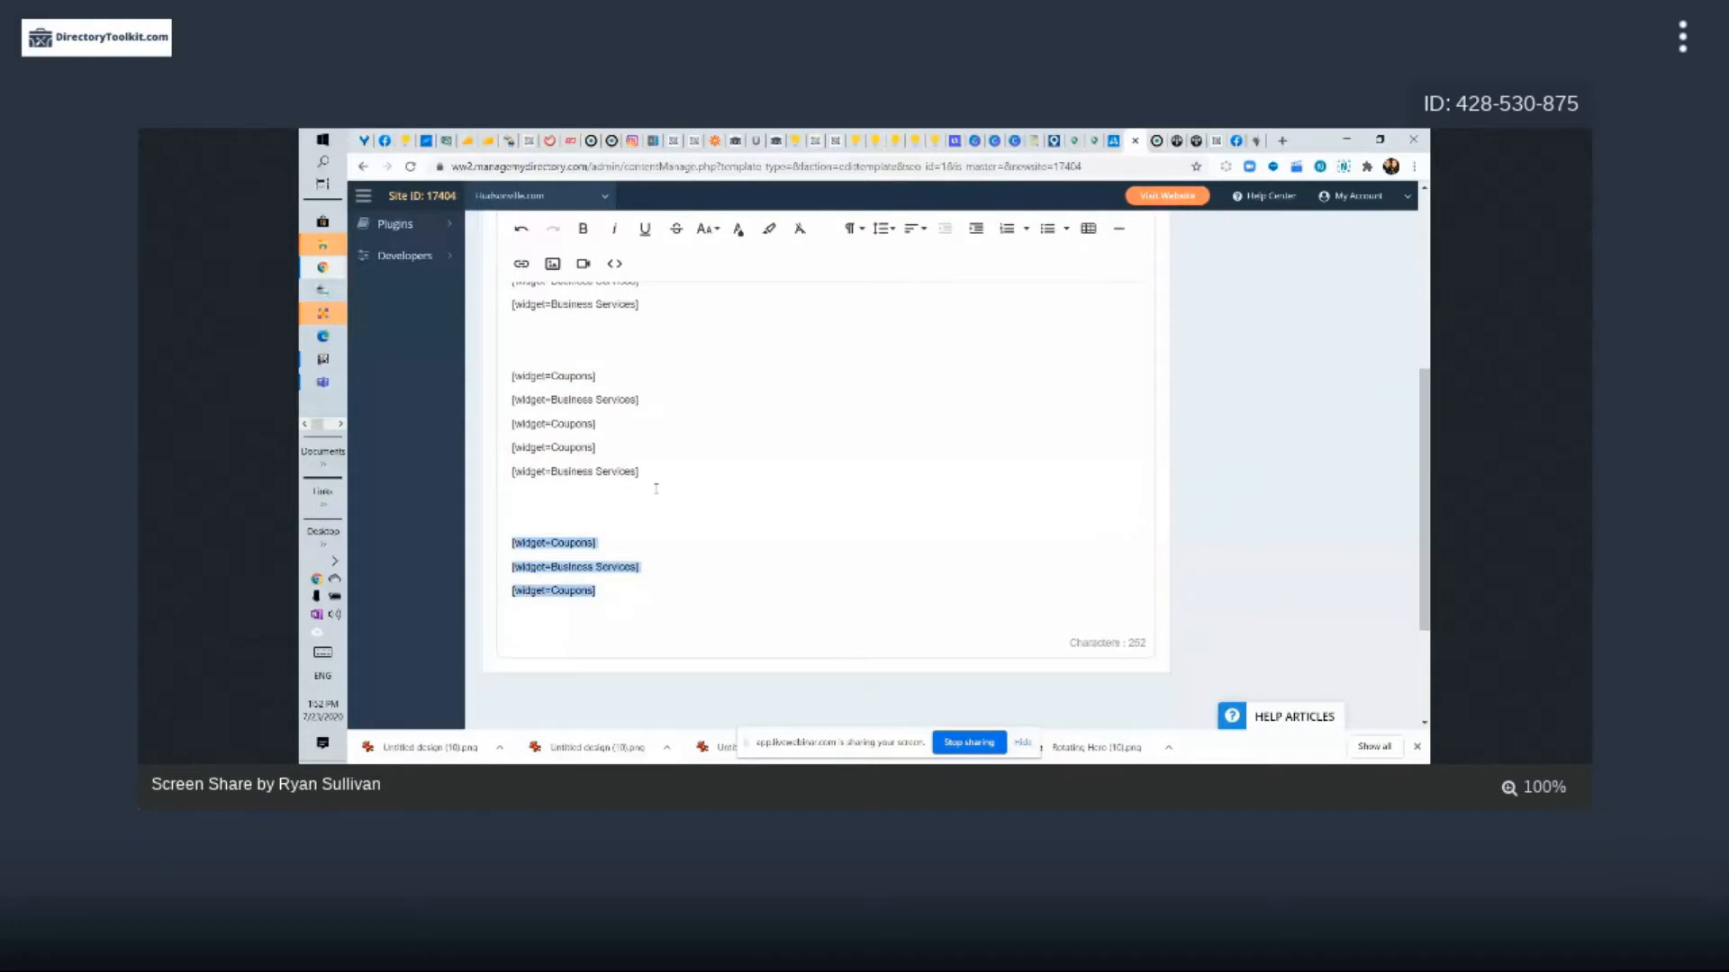
{"action": "scroll", "coordinate": [555, 522], "scroll_direction": "up", "scroll_amount": 3}
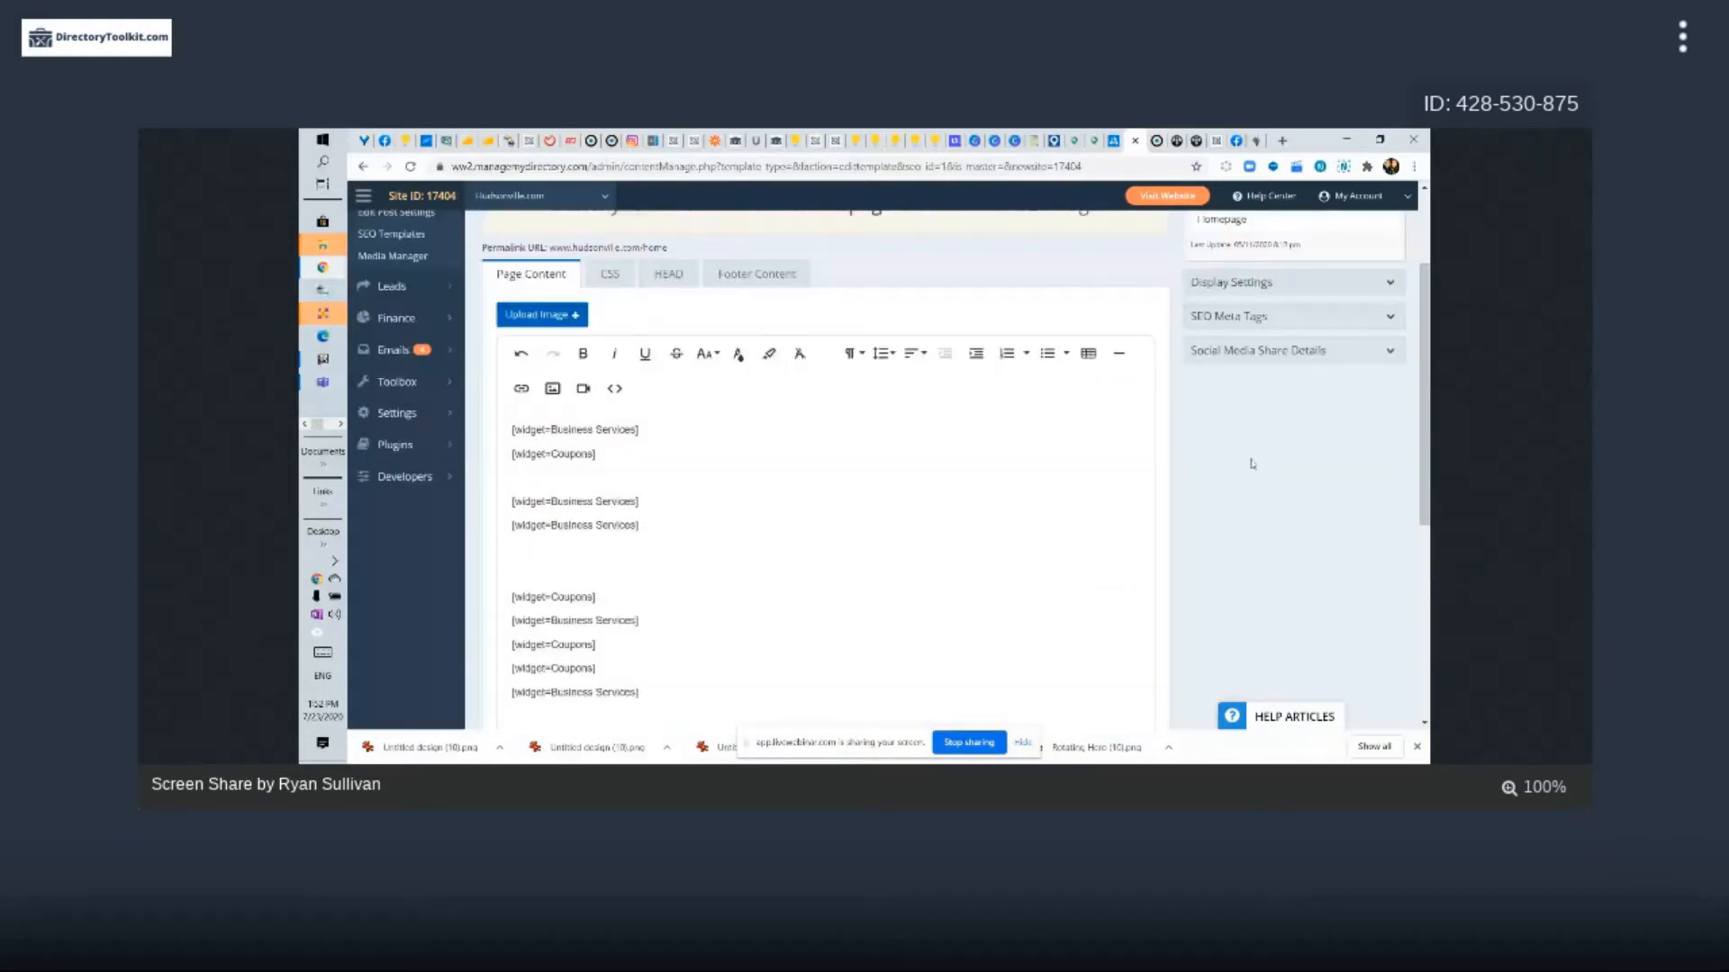
{"action": "triple_click", "coordinate": [675, 504]}
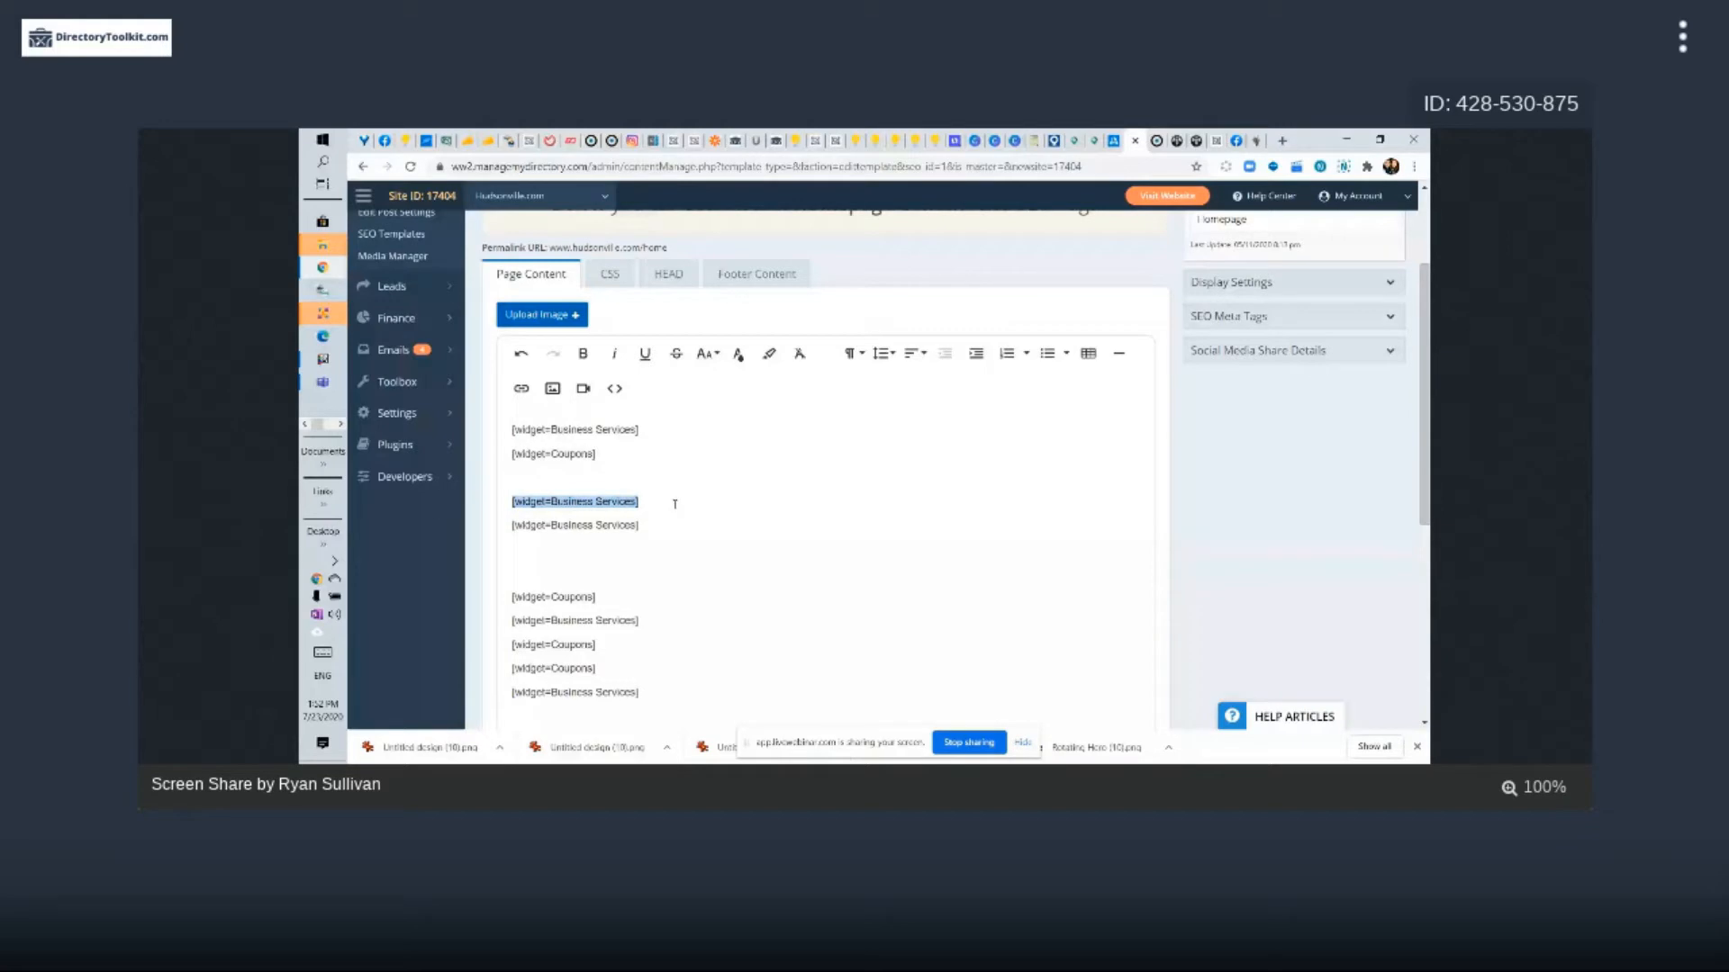
Open the Homepage Section Order within the Homepage Layout part of Design Settings
{"action": "scroll", "coordinate": [396, 565], "scroll_direction": "up", "scroll_amount": 2}
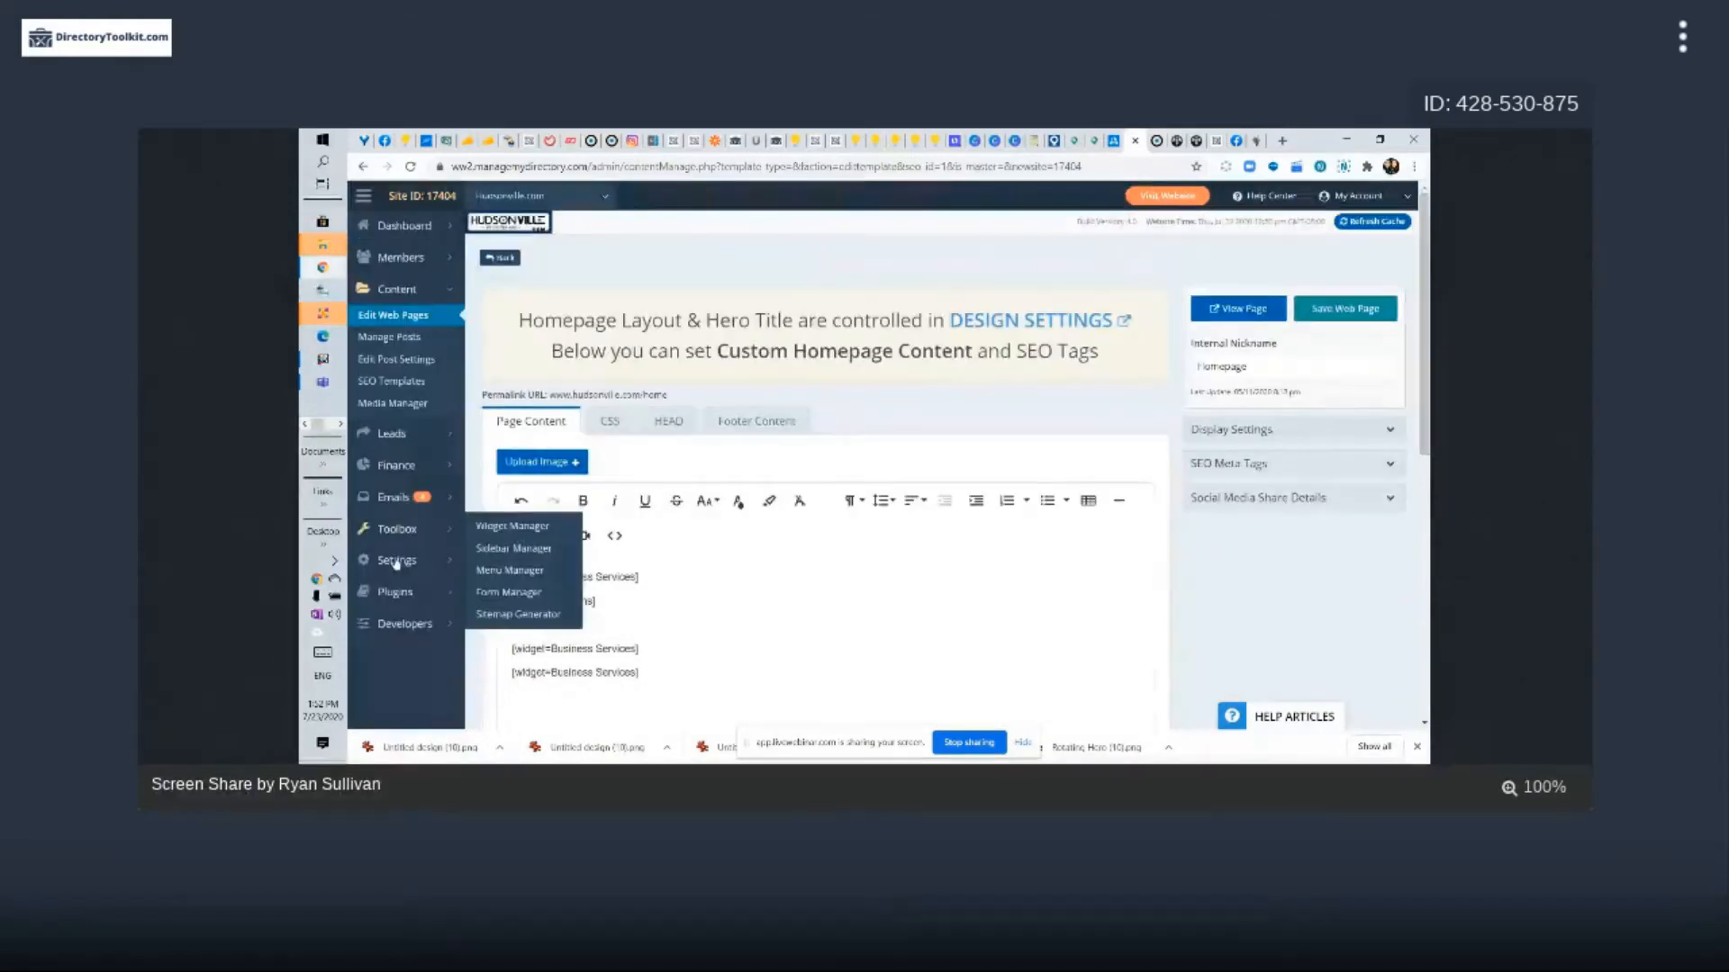
{"action": "left_click", "coordinate": [396, 563]}
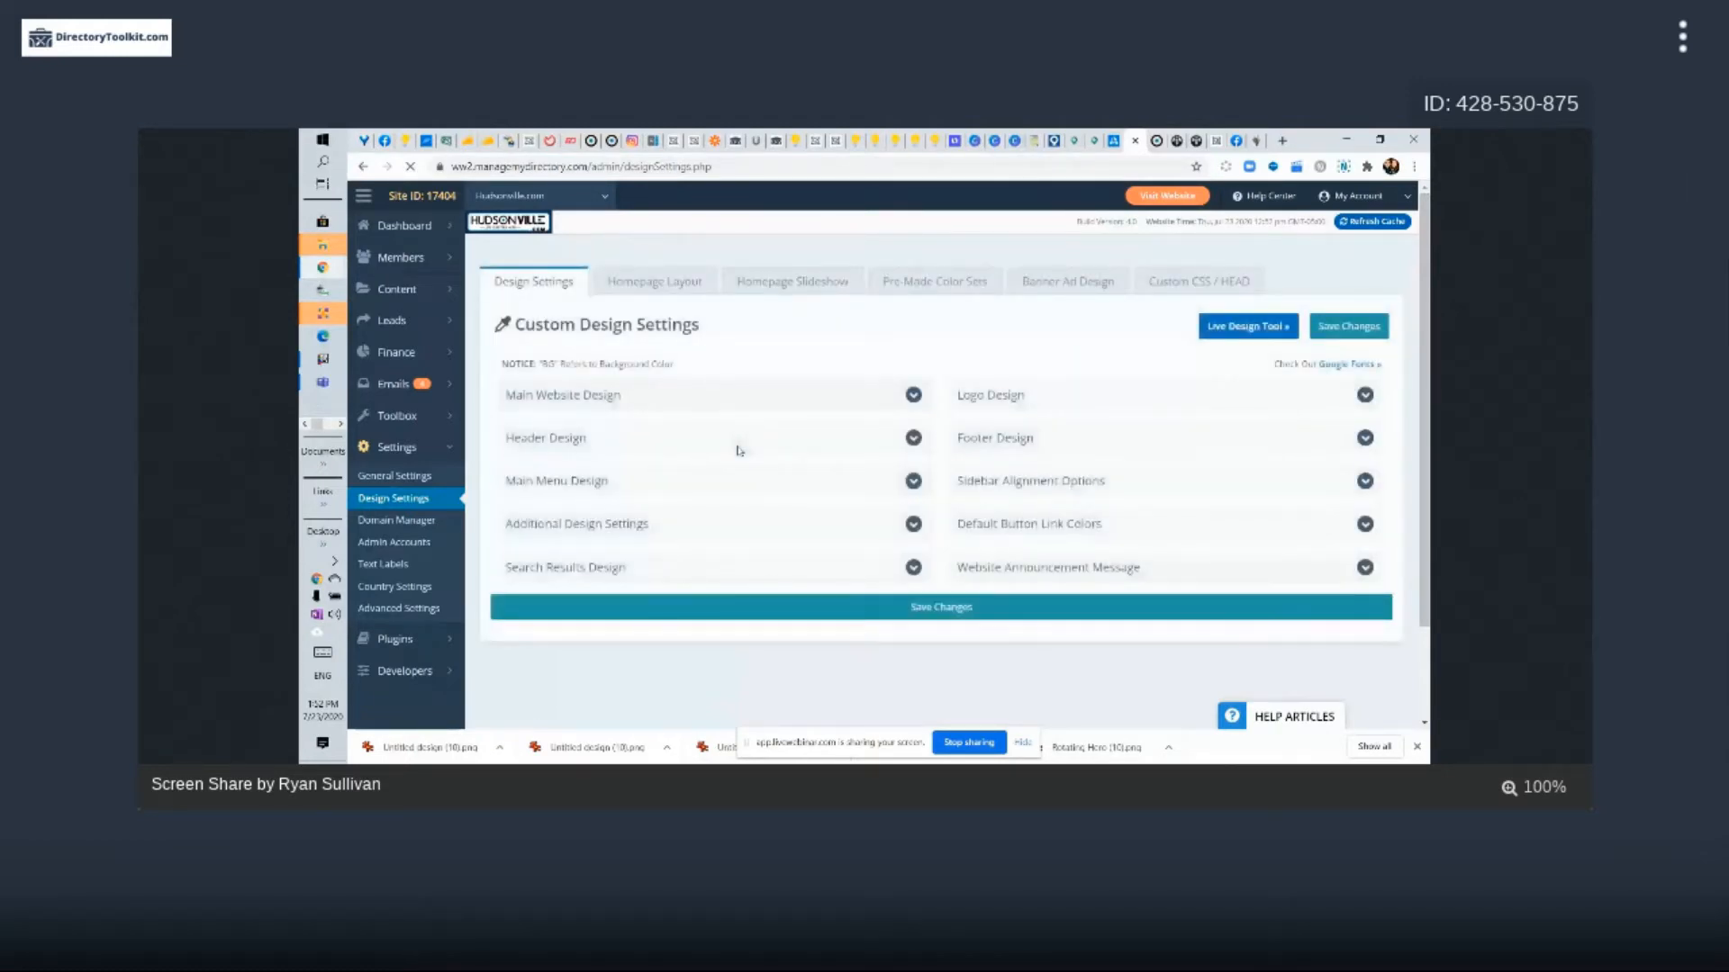
{"action": "left_click", "coordinate": [654, 281]}
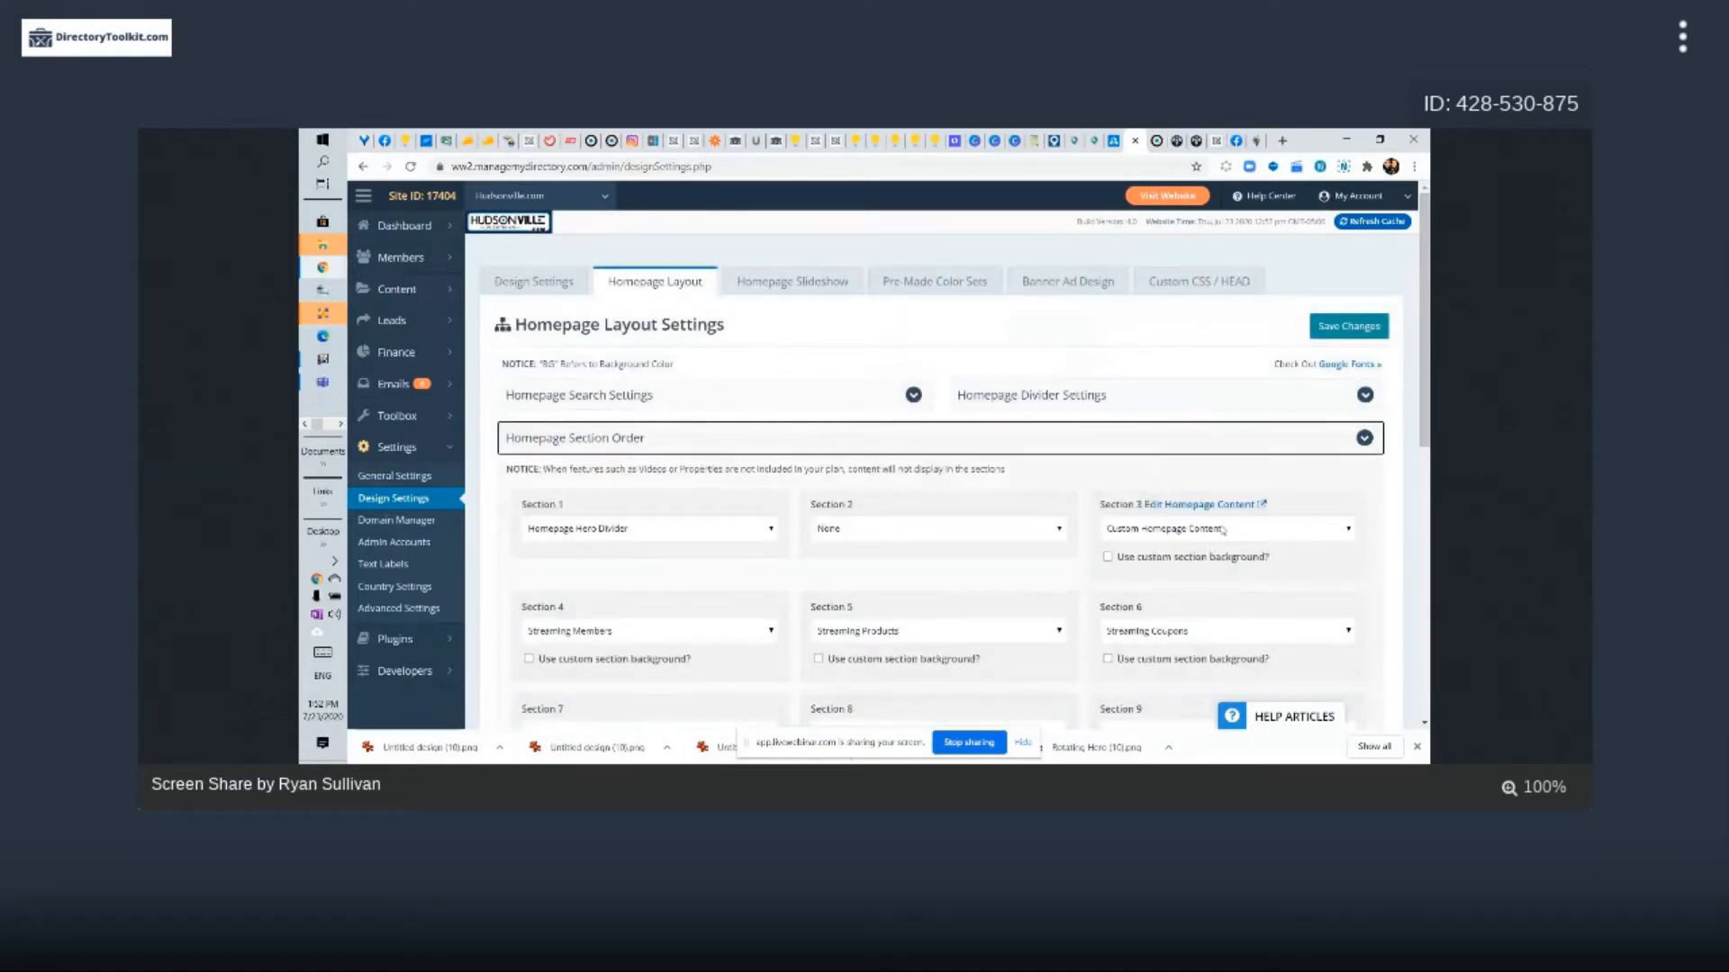
{"action": "scroll", "coordinate": [1224, 531], "scroll_direction": "down", "scroll_amount": 3}
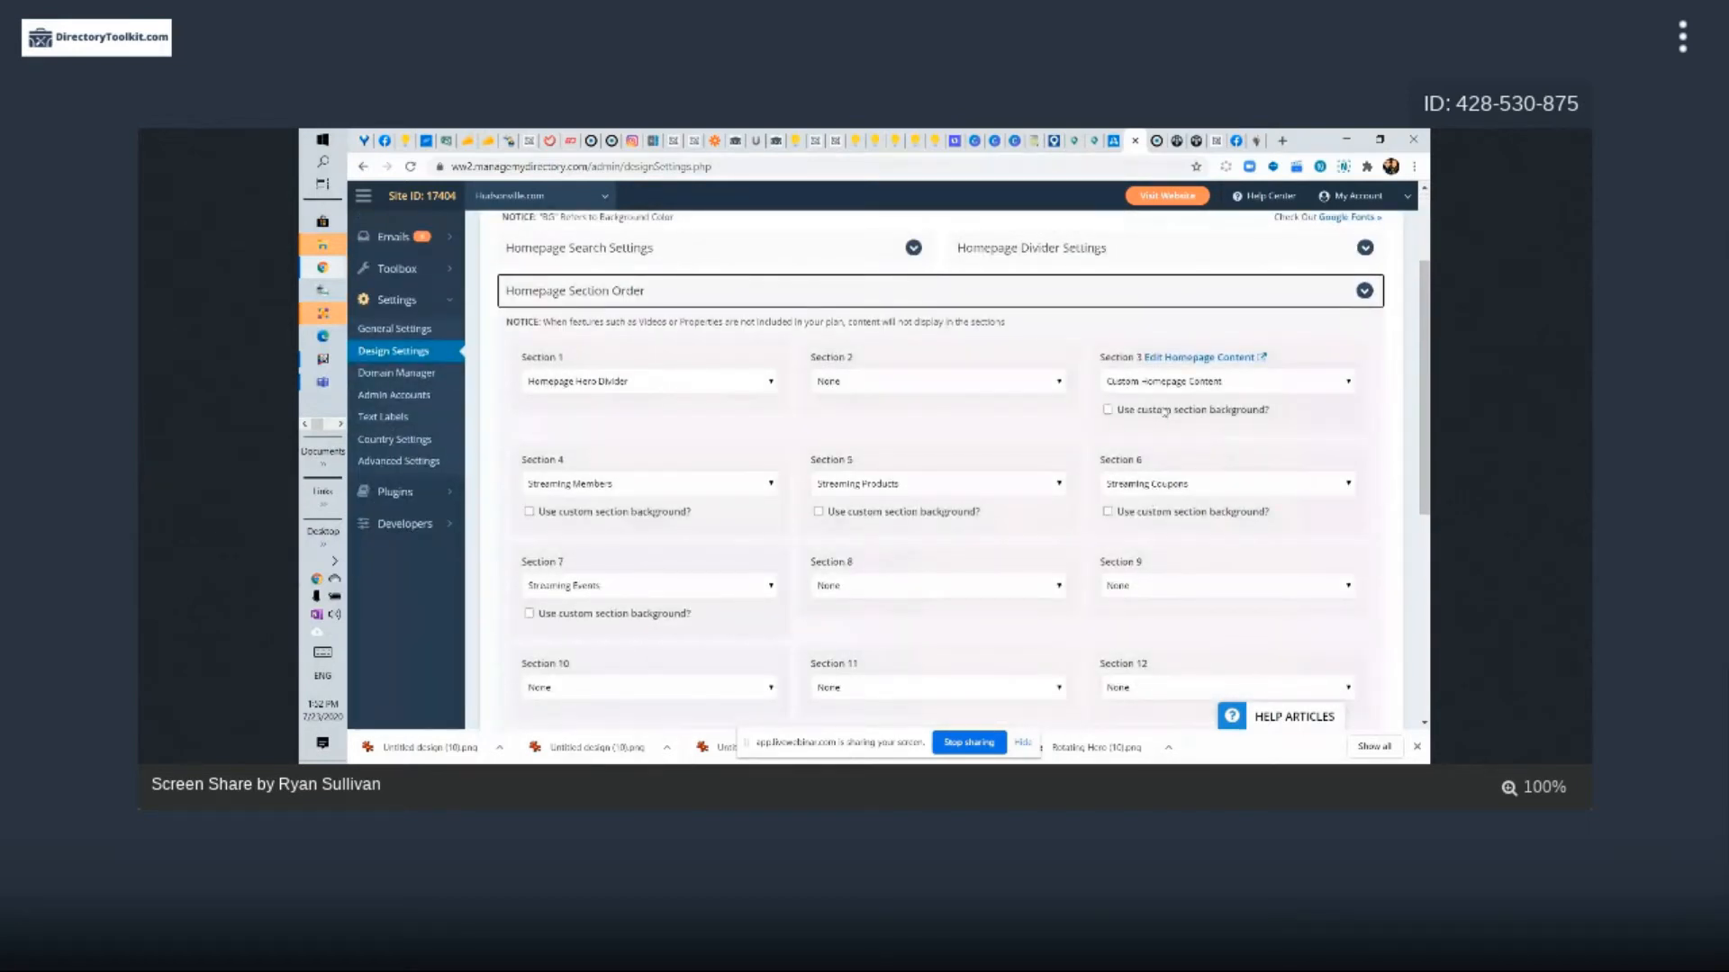
Set homepage Sections 4, 5, 6 and 7 to None, keeping Custom Homepage Content in Section 3
{"action": "left_click", "coordinate": [1146, 487]}
{"action": "left_click", "coordinate": [1130, 504]}
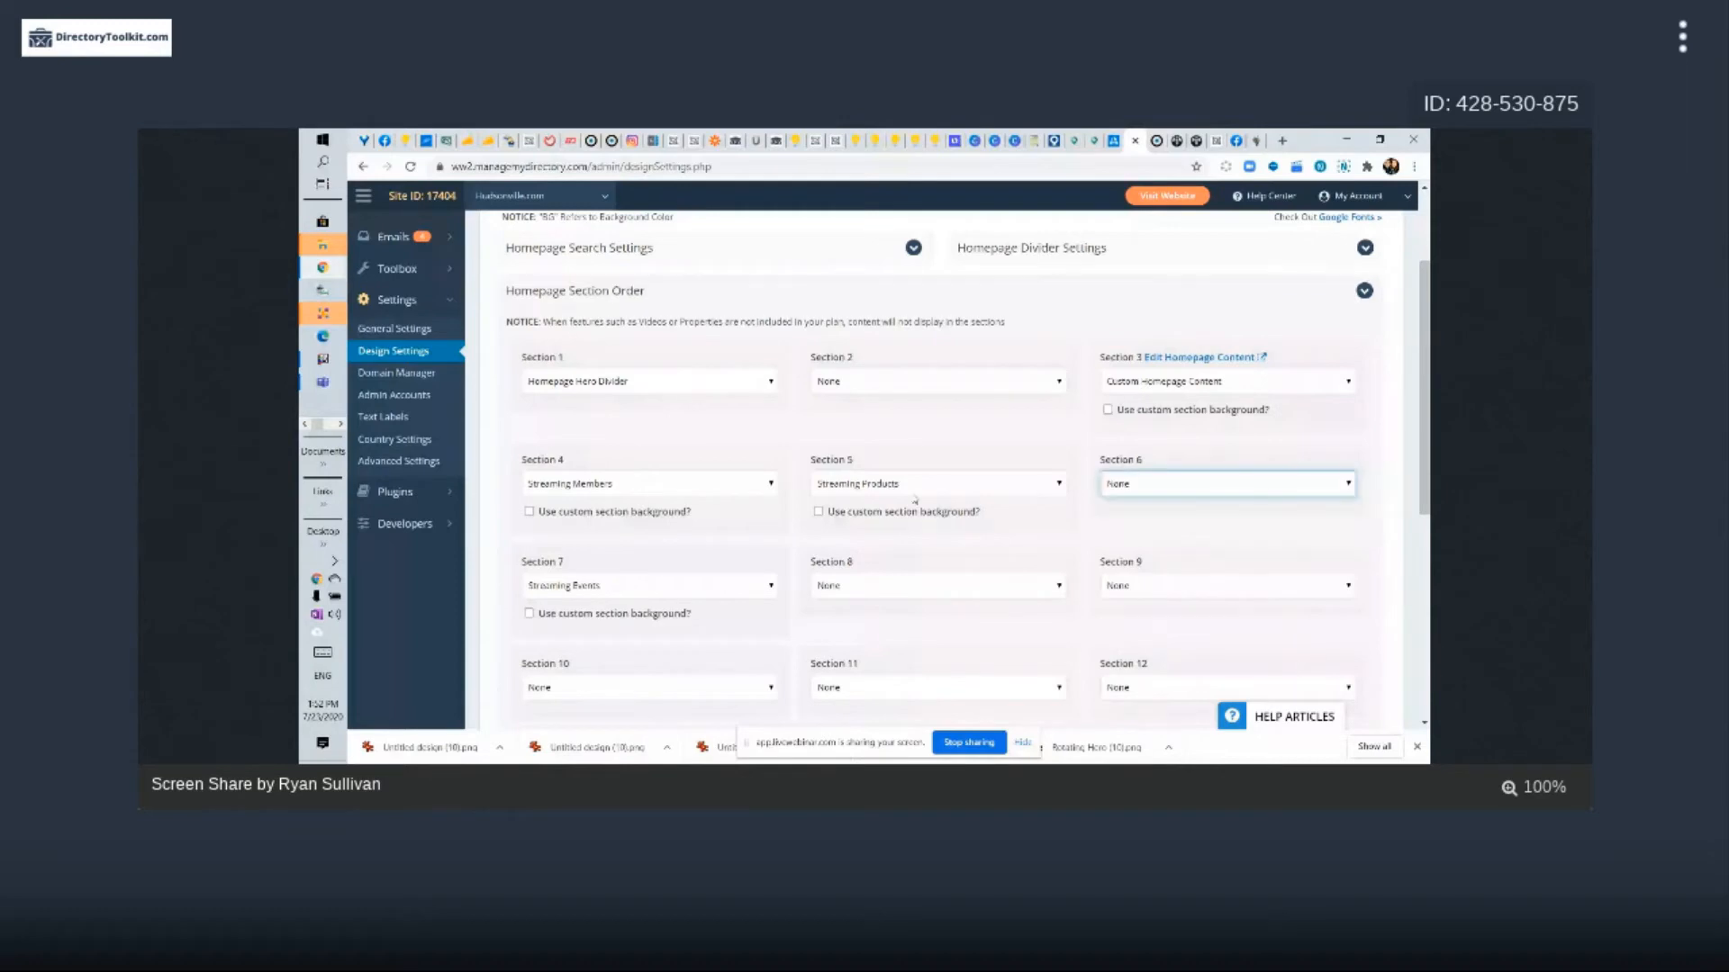
{"action": "left_click", "coordinate": [909, 486]}
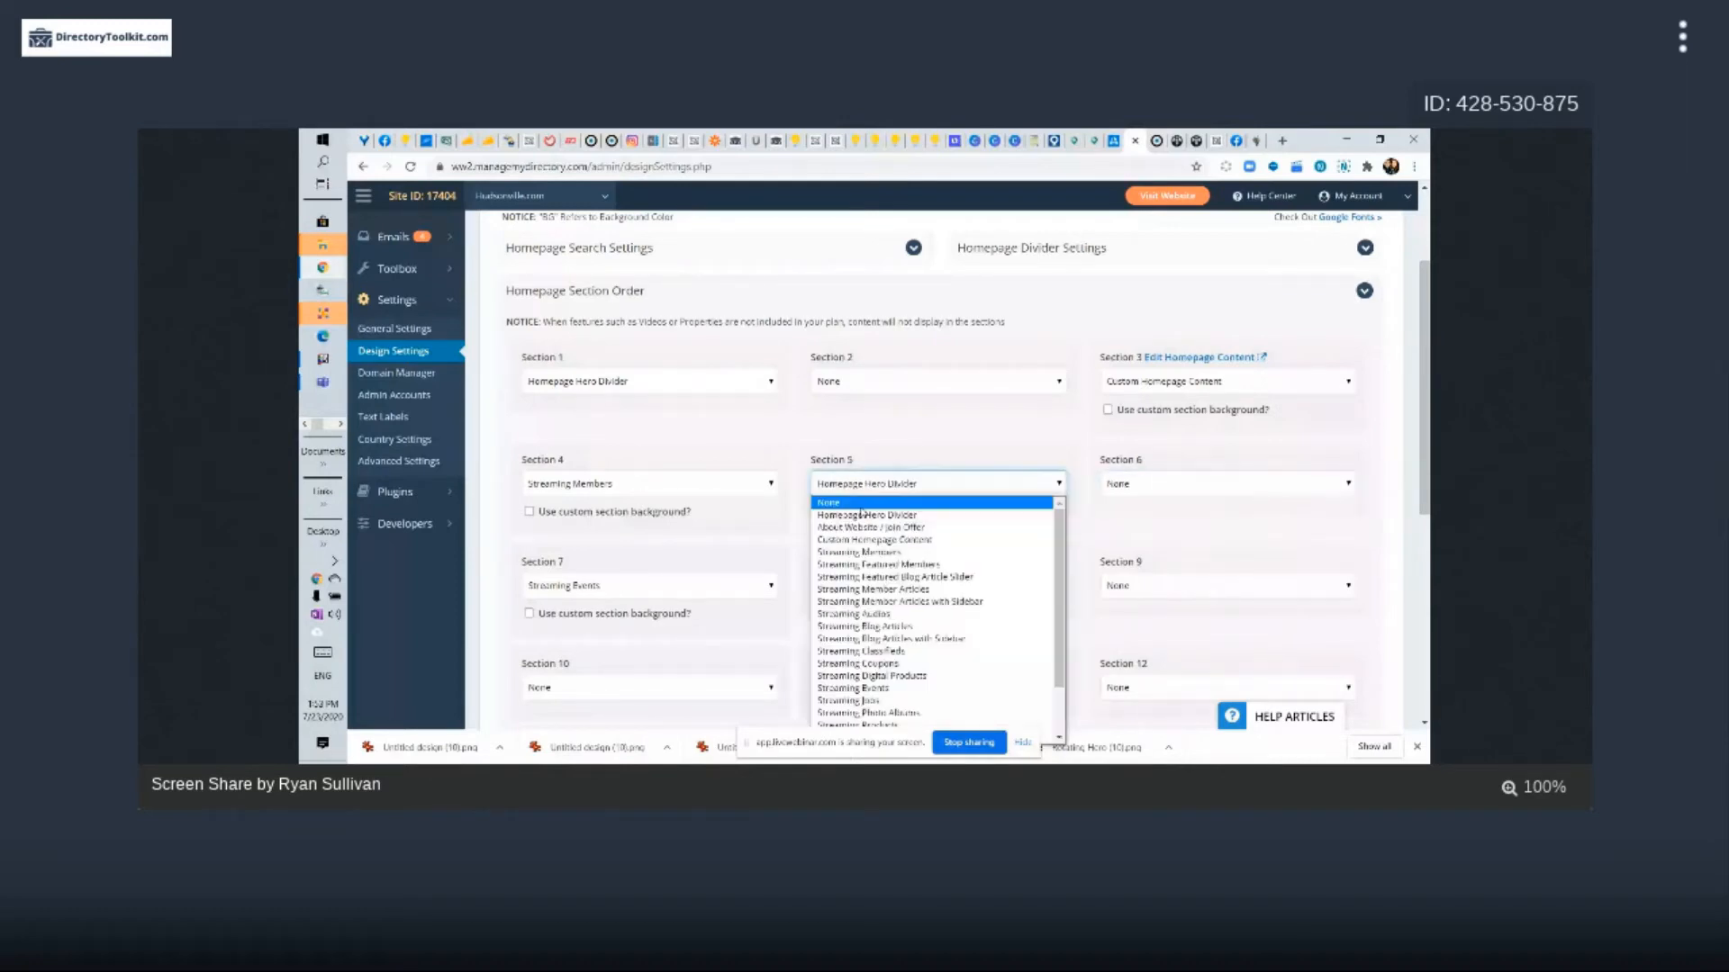
{"action": "left_click", "coordinate": [861, 506]}
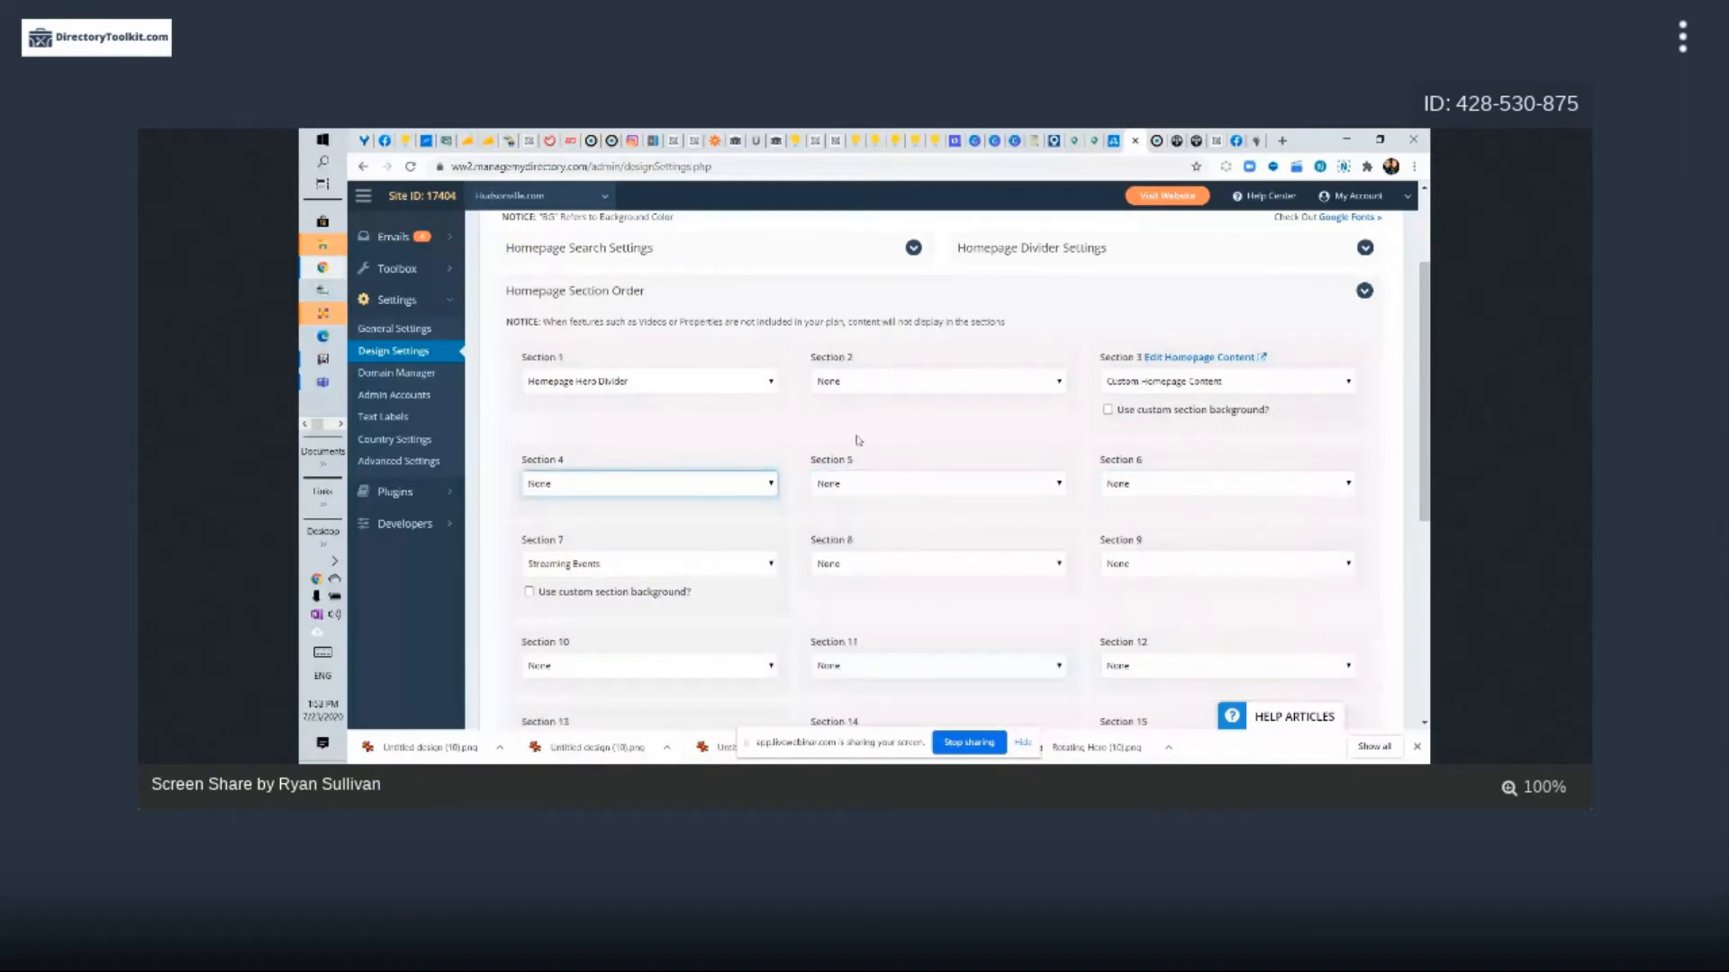
{"action": "left_click", "coordinate": [605, 564]}
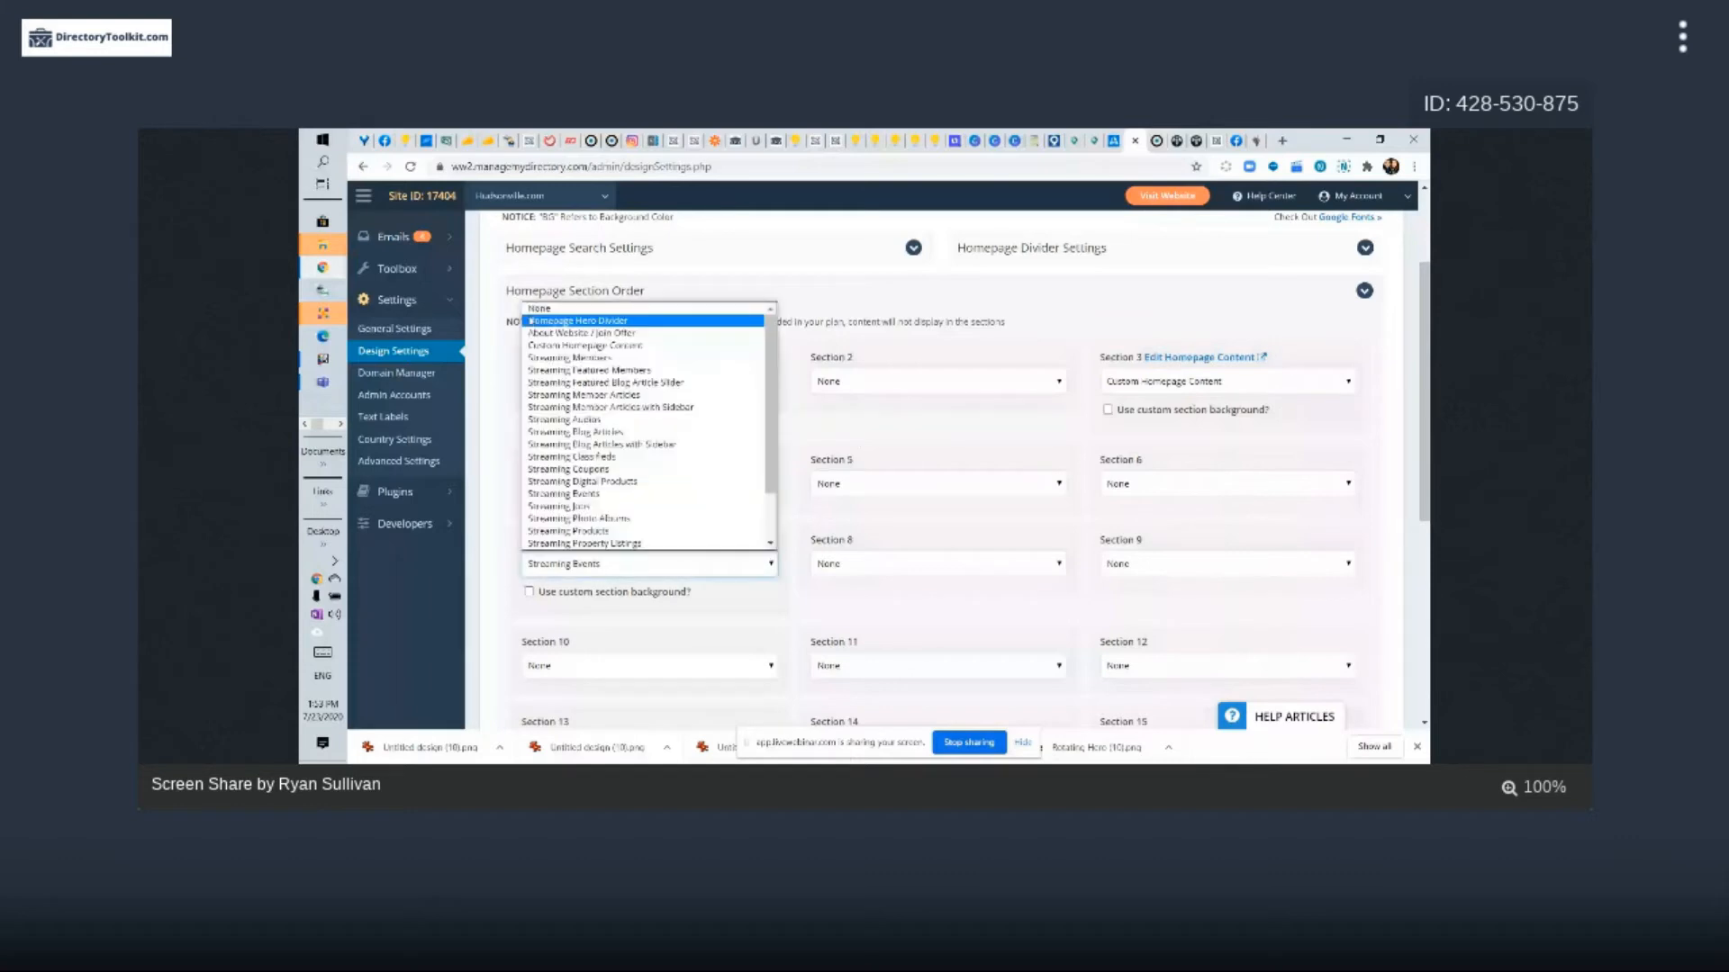
{"action": "left_click", "coordinate": [538, 308]}
Expand Homepage Section Order Options and check which streaming widget options it offers
{"action": "scroll", "coordinate": [576, 378], "scroll_direction": "down", "scroll_amount": 3}
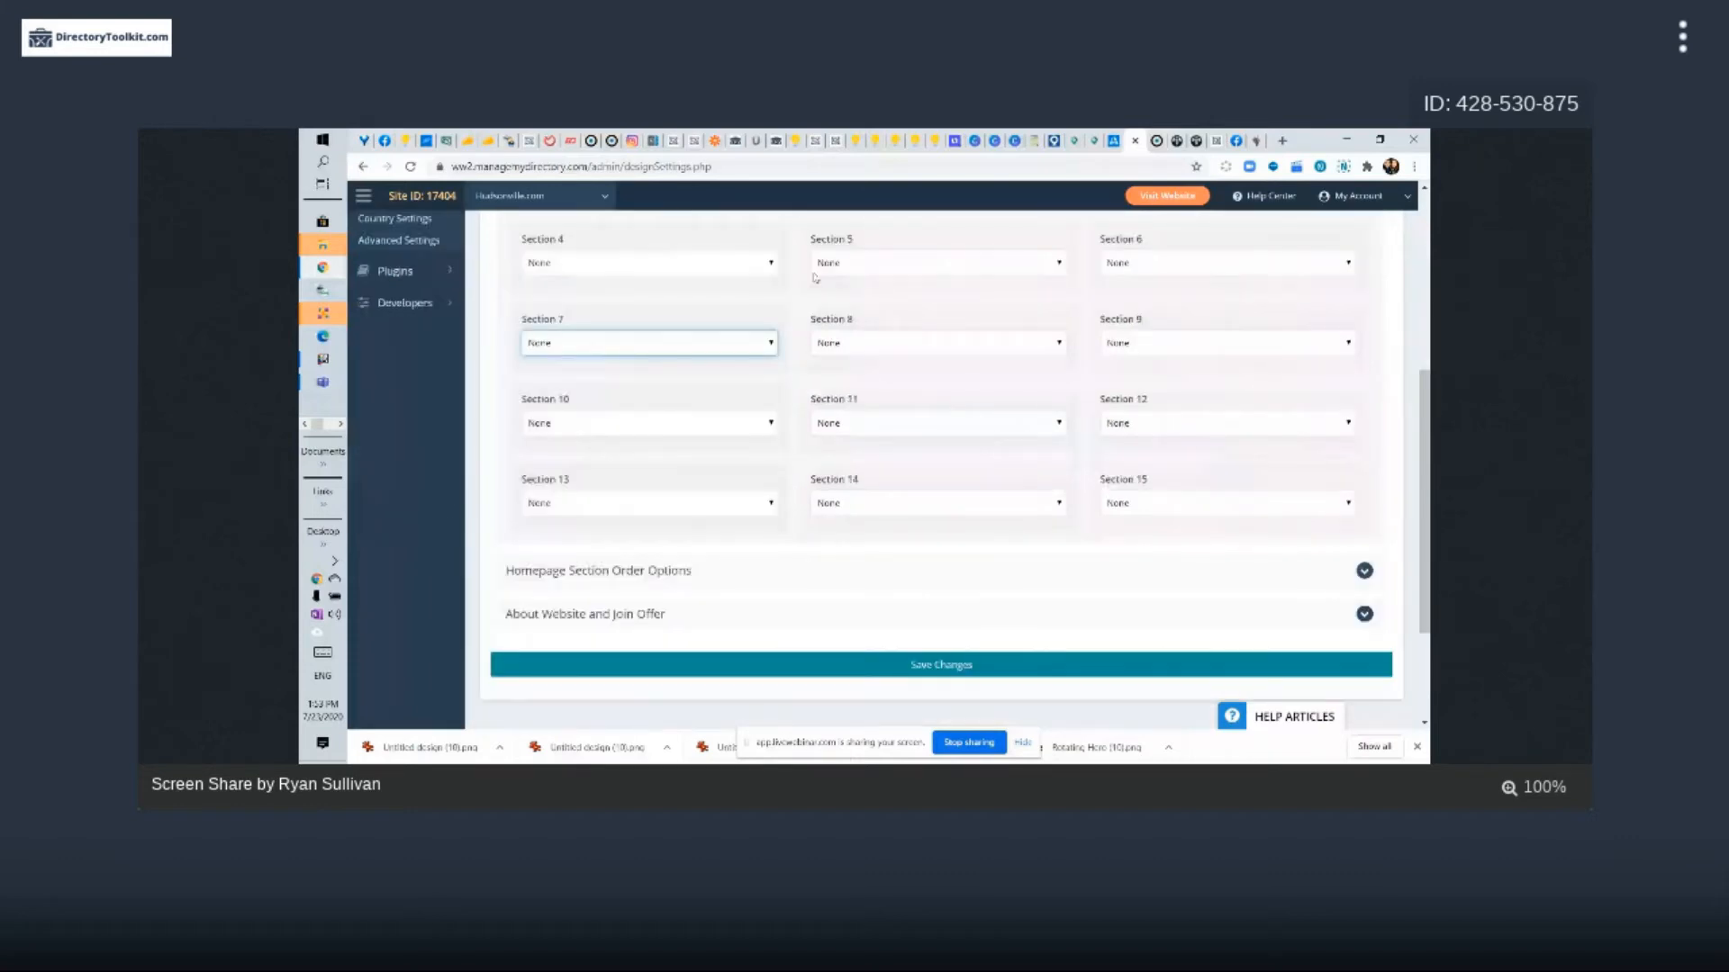
{"action": "scroll", "coordinate": [815, 541], "scroll_direction": "down", "scroll_amount": 2}
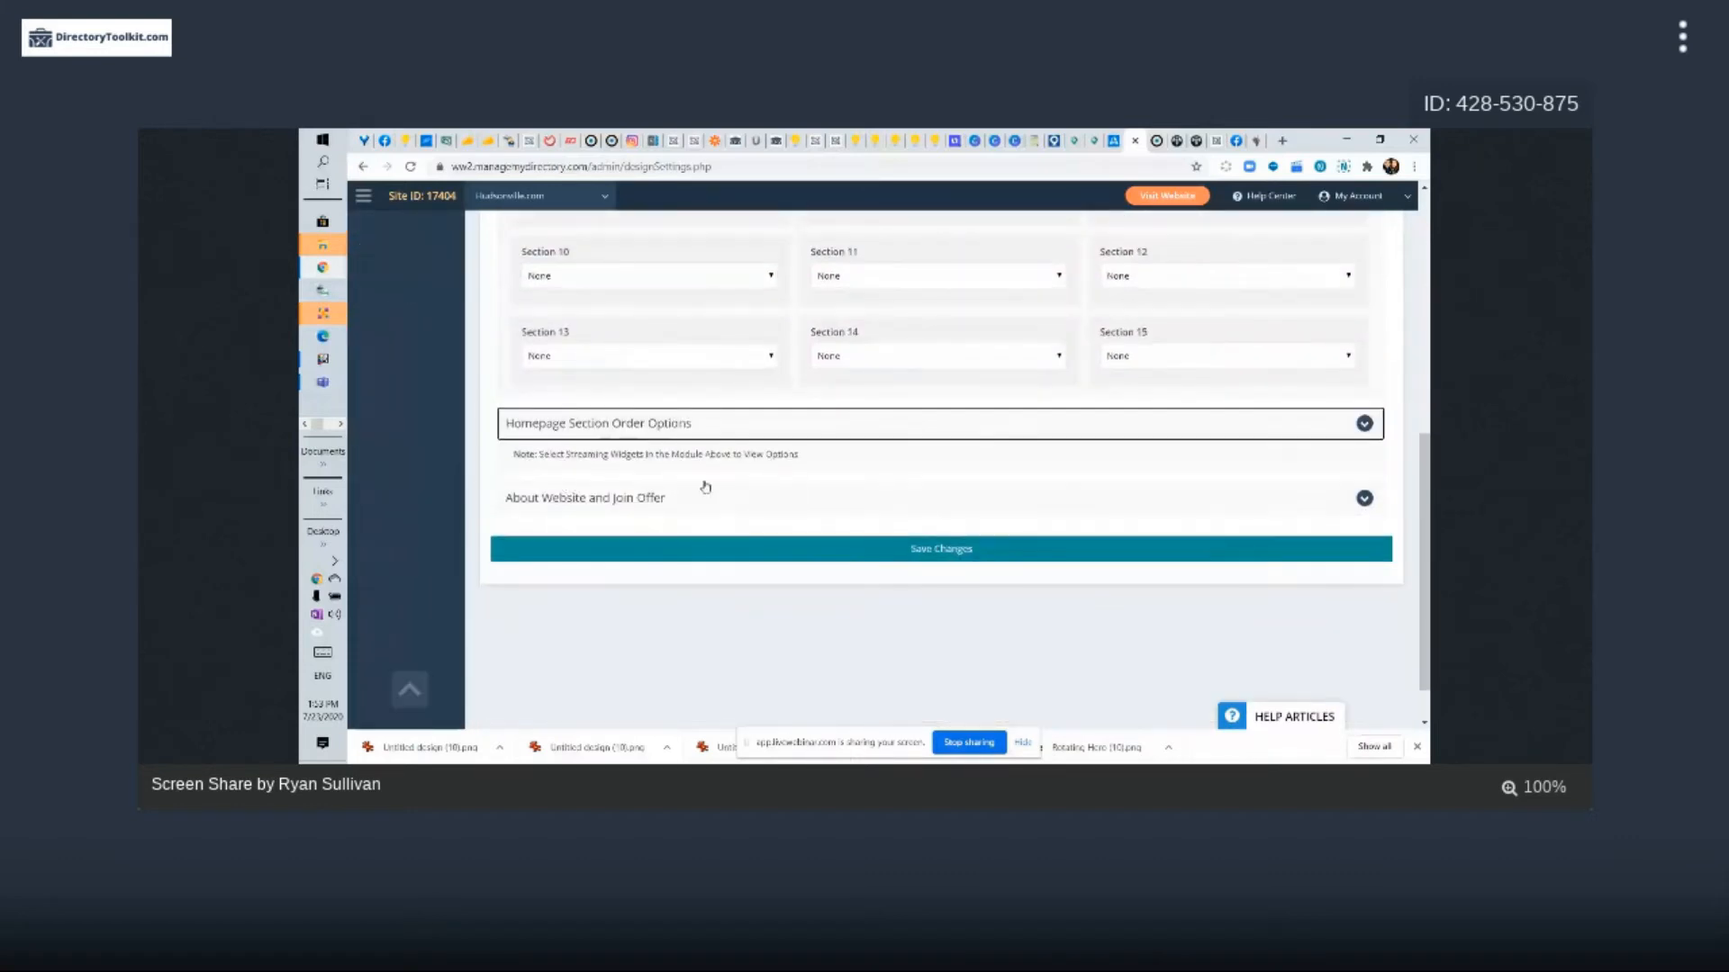
{"action": "scroll", "coordinate": [763, 471], "scroll_direction": "up", "scroll_amount": 5}
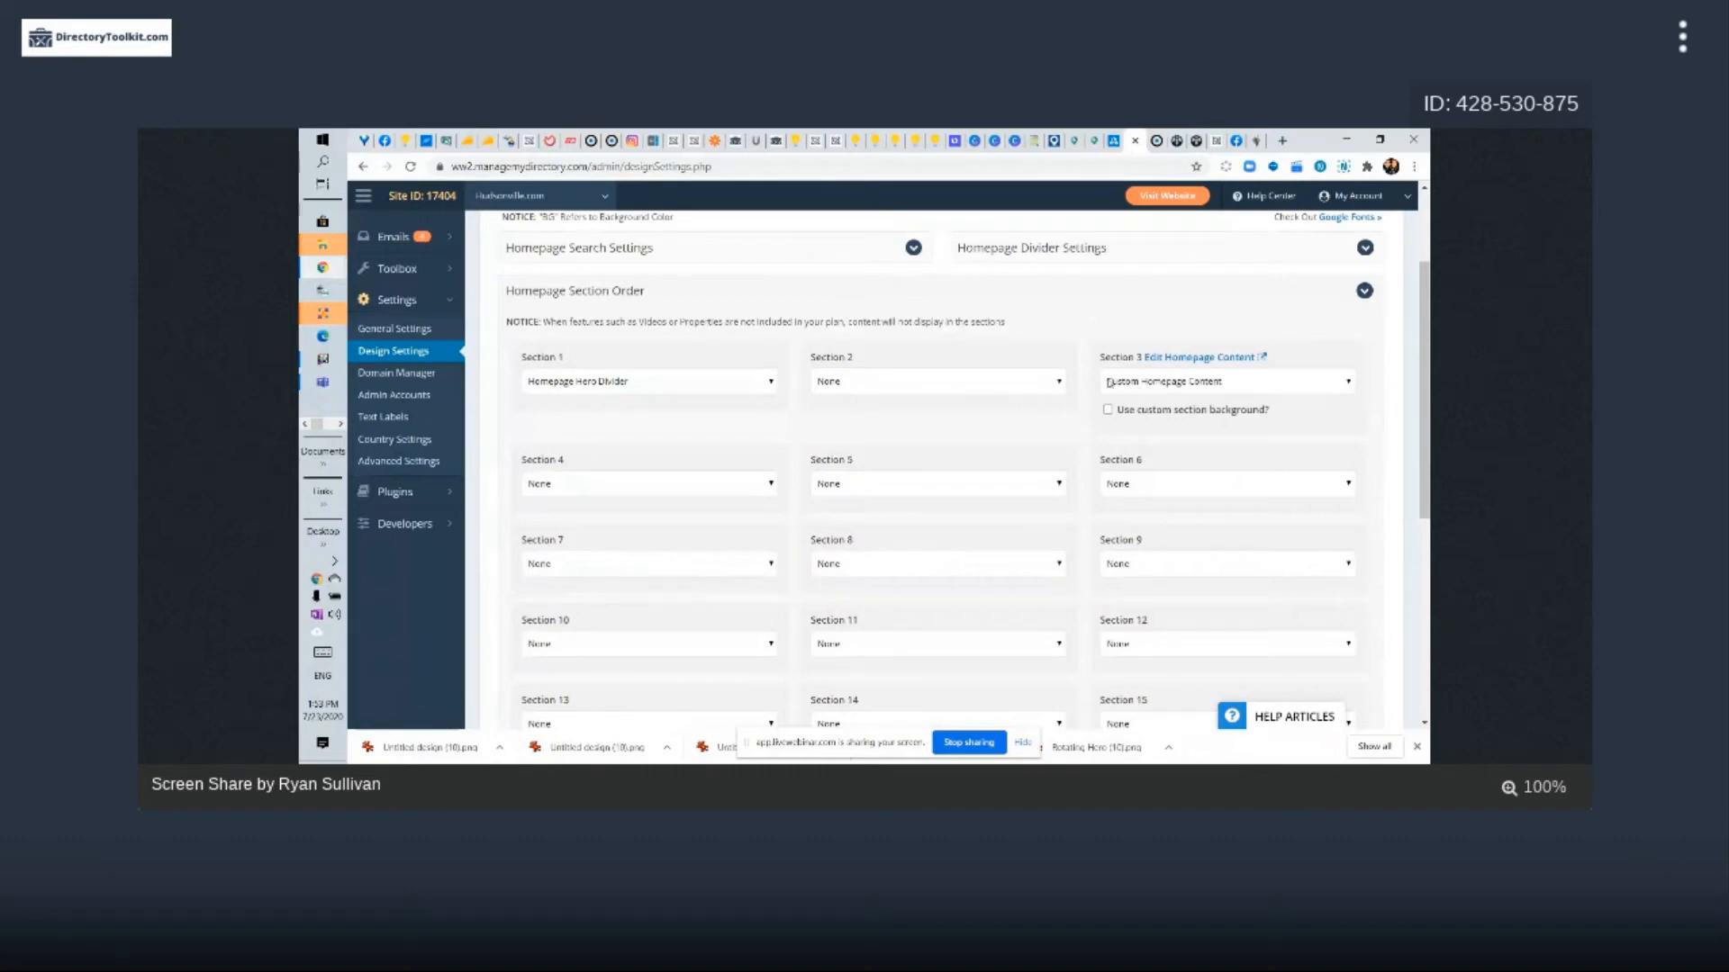
Set Section 4 to Streaming Events and view that widget's settings under Homepage Section Order Options
{"action": "left_click", "coordinate": [546, 486]}
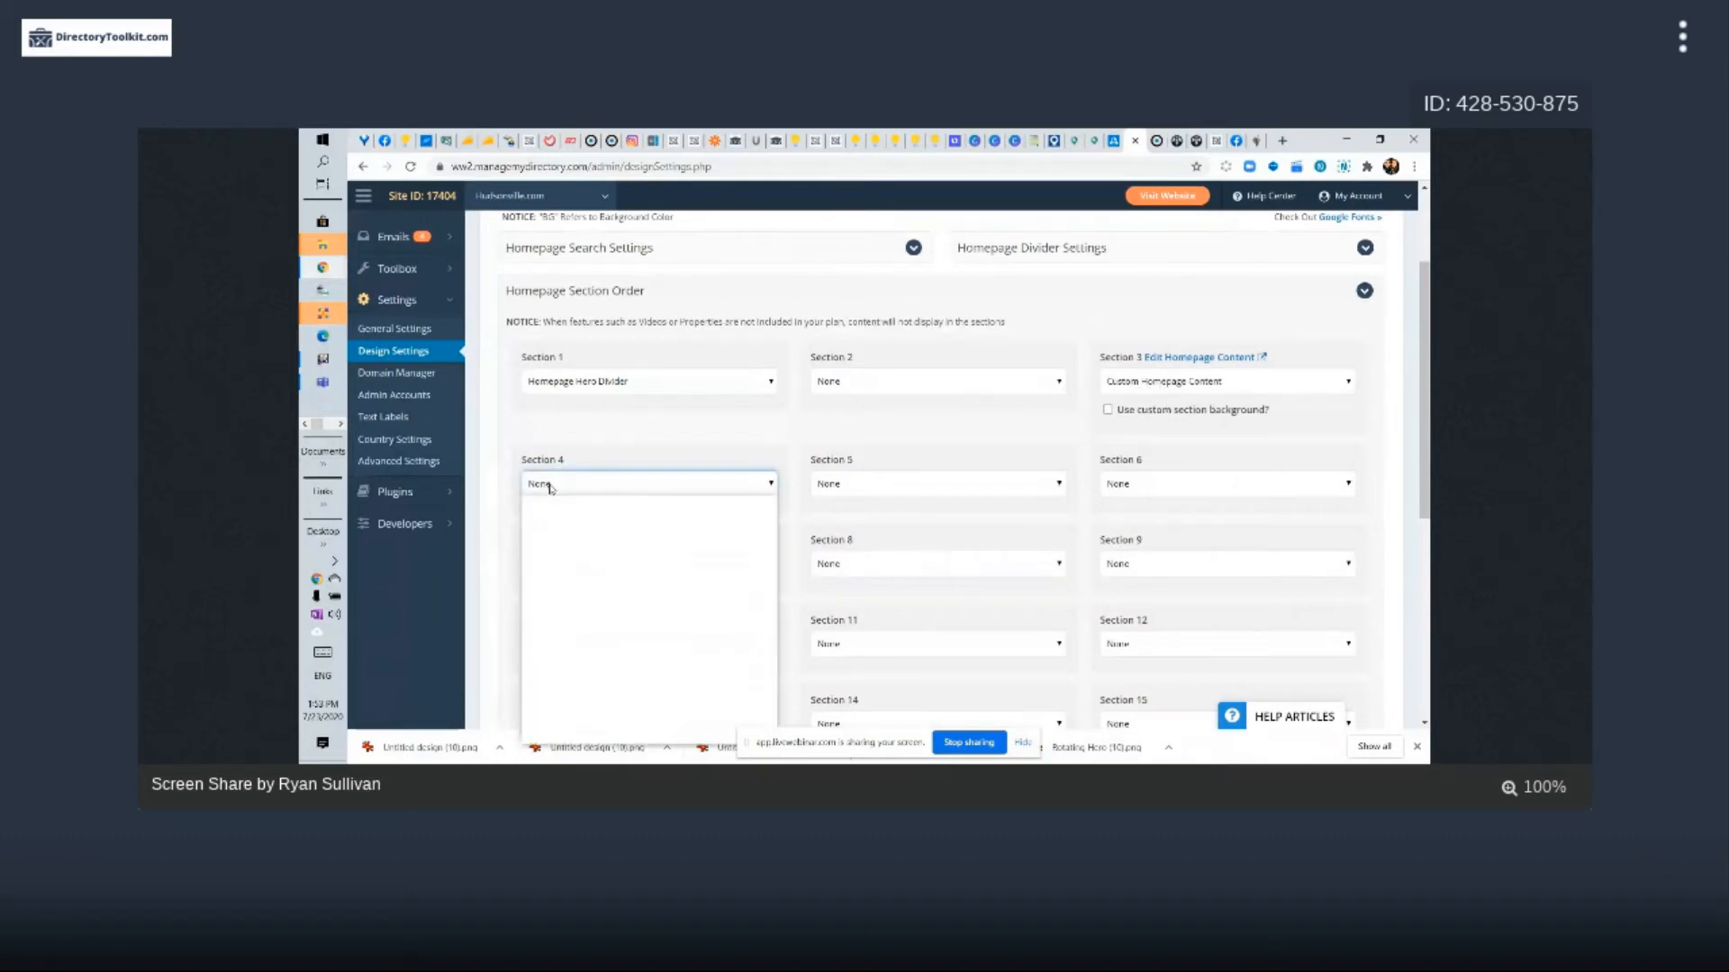
{"action": "left_click", "coordinate": [563, 688]}
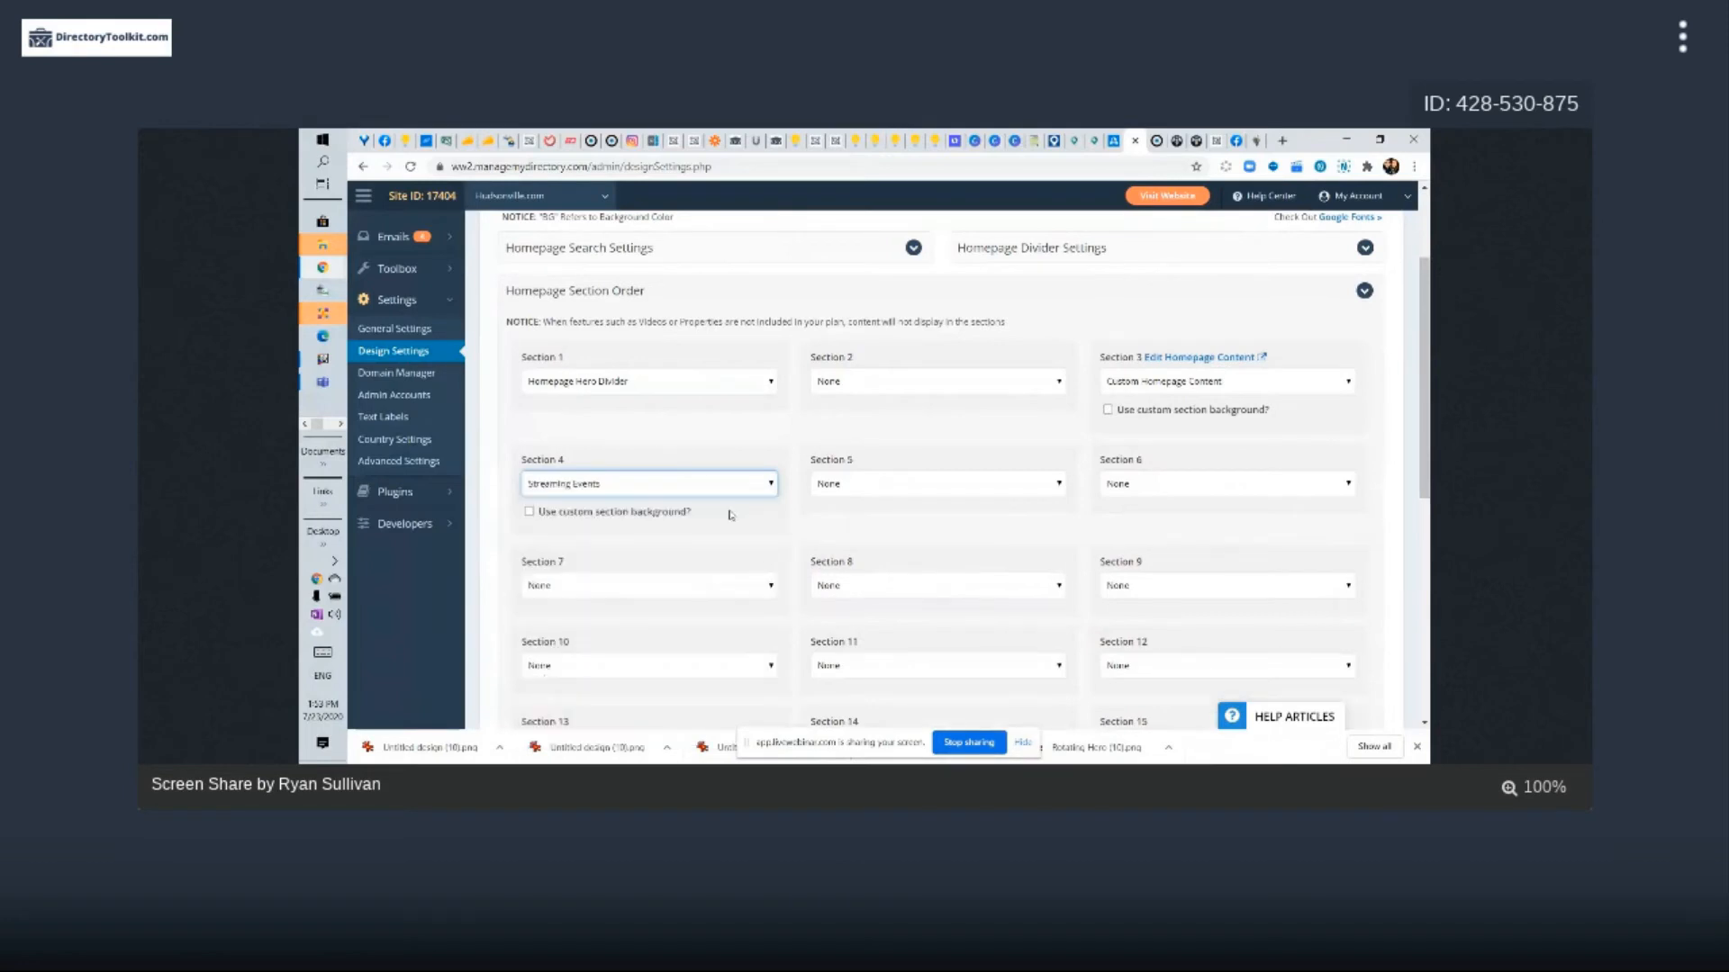
{"action": "scroll", "coordinate": [725, 558], "scroll_direction": "down", "scroll_amount": 5}
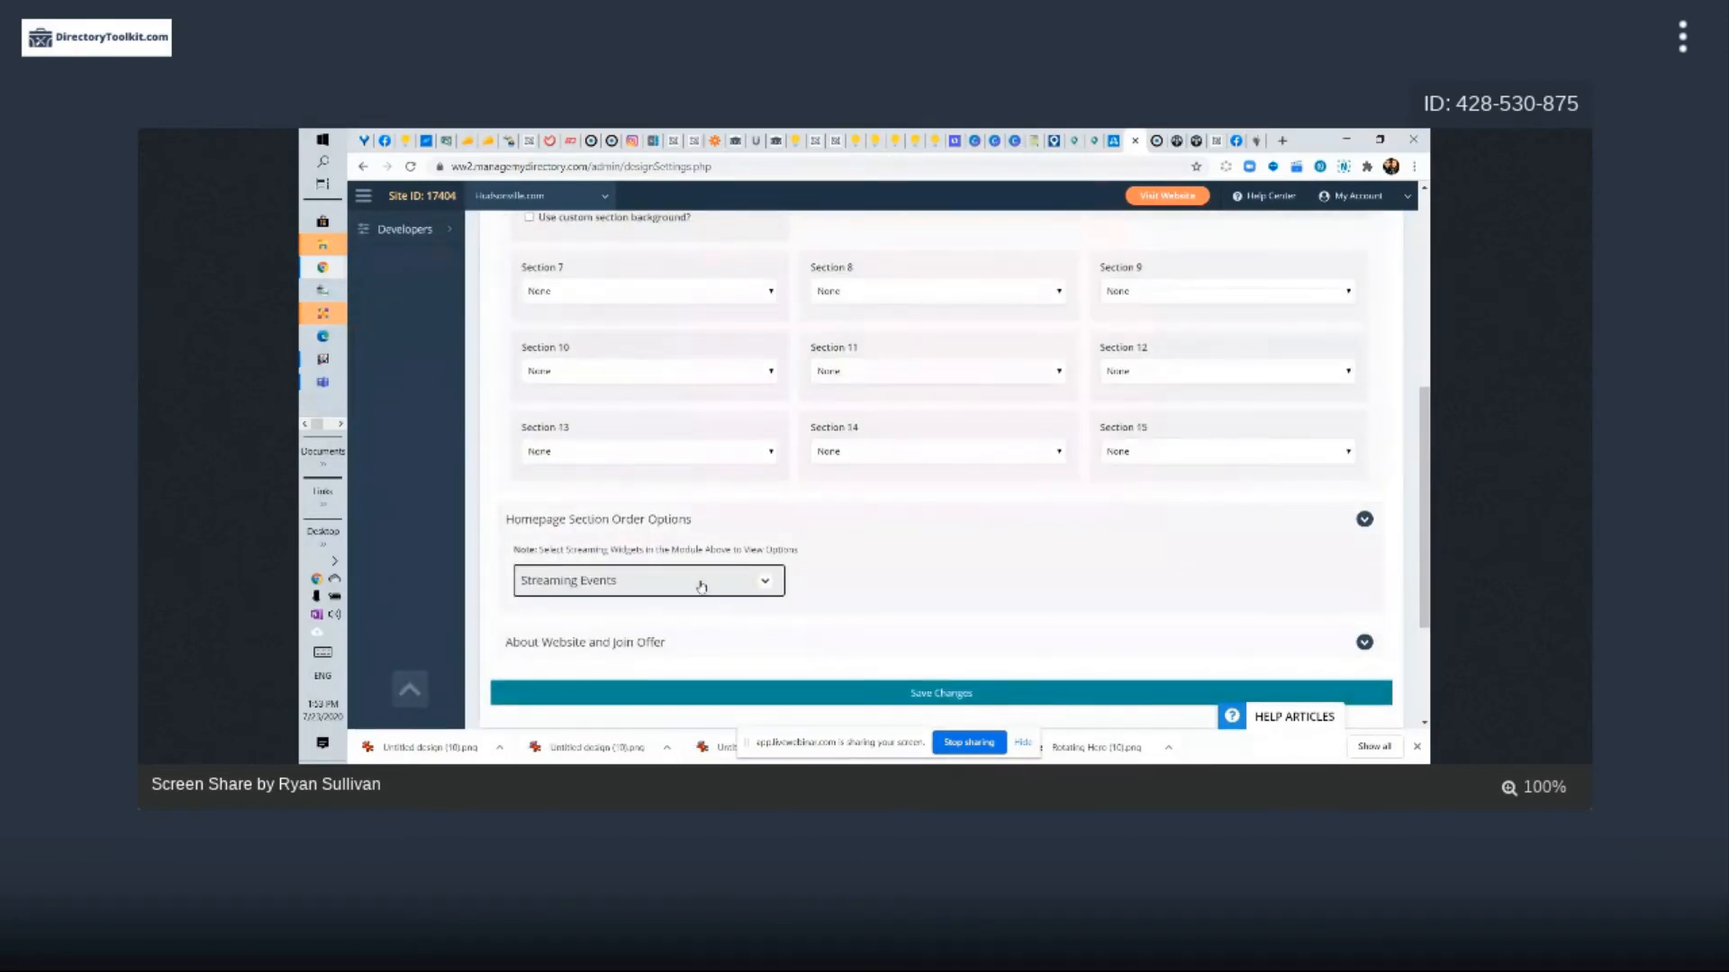
{"action": "scroll", "coordinate": [666, 648], "scroll_direction": "down", "scroll_amount": 3}
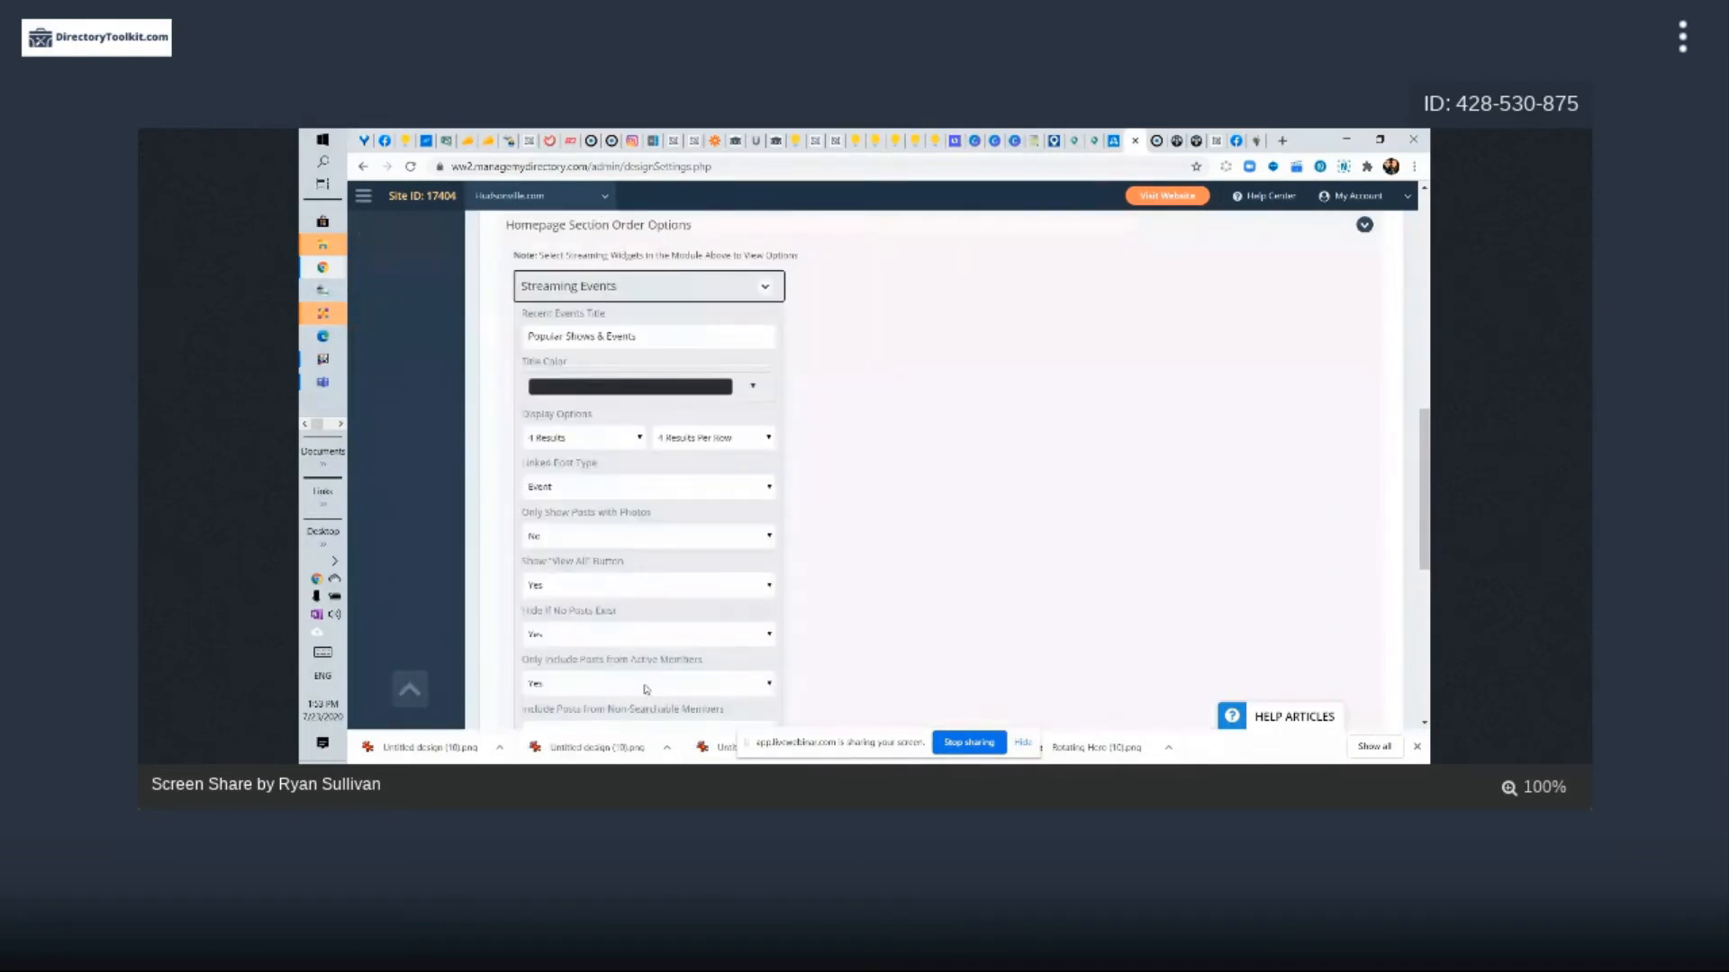
{"action": "scroll", "coordinate": [646, 690], "scroll_direction": "up", "scroll_amount": 10}
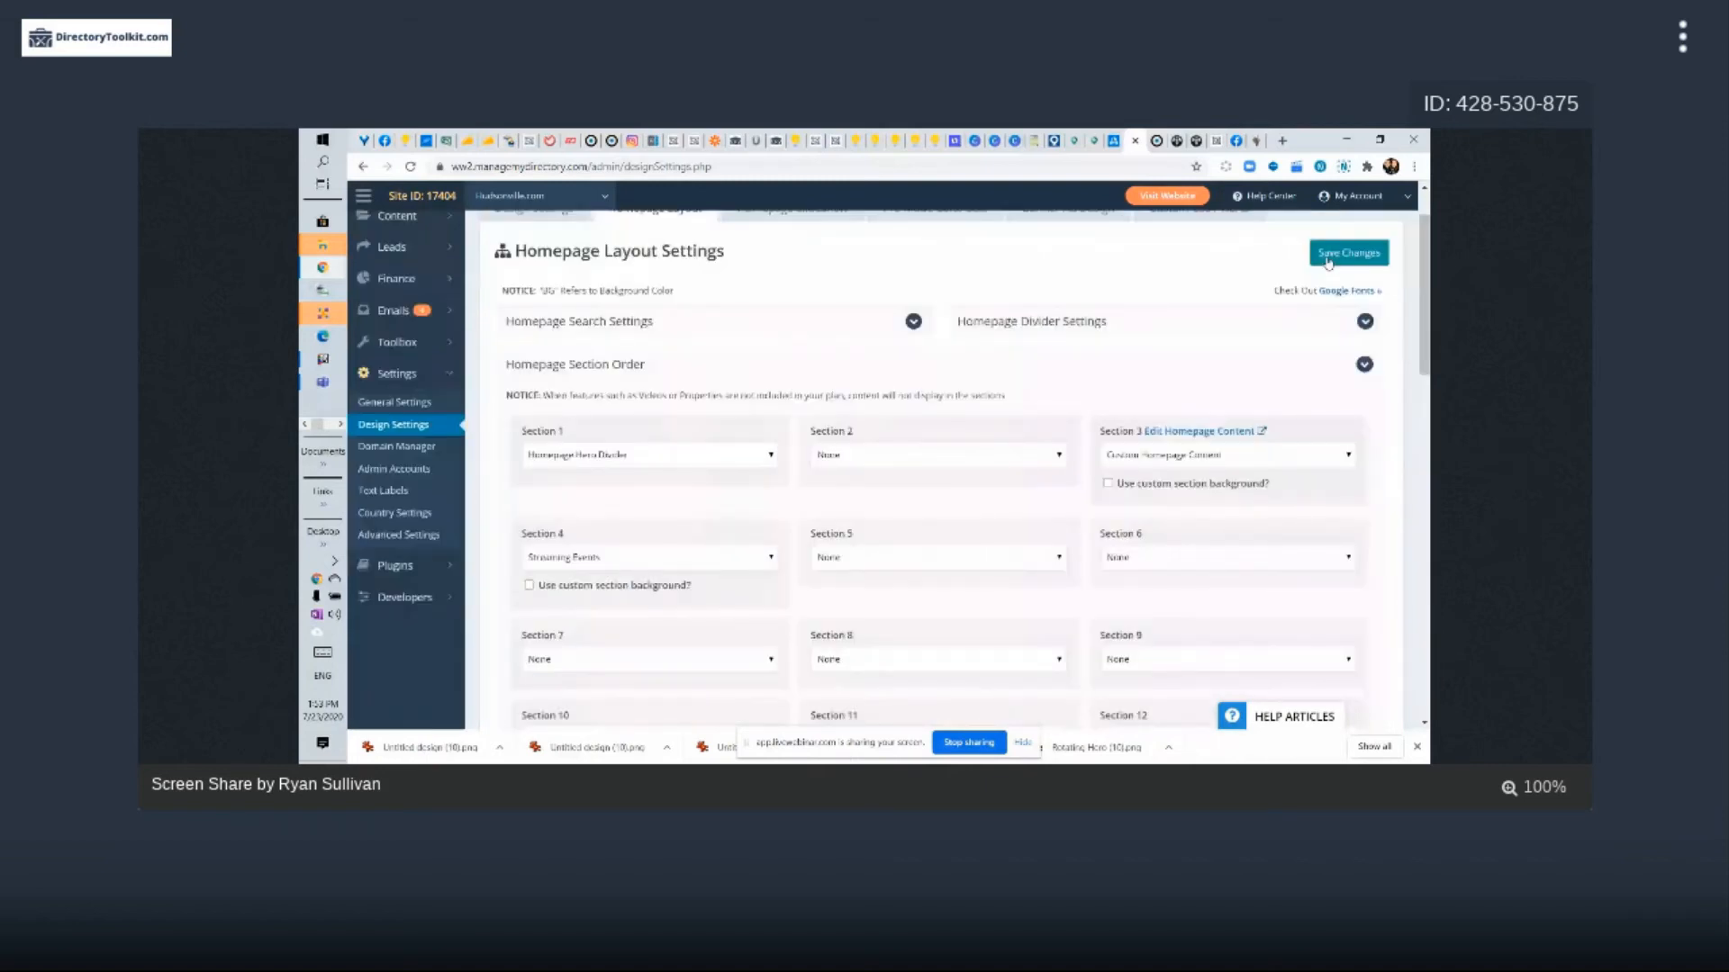
Set Section 4 to None and save the homepage layout changes
{"action": "scroll", "coordinate": [652, 492], "scroll_direction": "down", "scroll_amount": 1}
{"action": "left_click", "coordinate": [650, 492]}
{"action": "left_click", "coordinate": [650, 504]}
{"action": "scroll", "coordinate": [1005, 409], "scroll_direction": "up", "scroll_amount": 1}
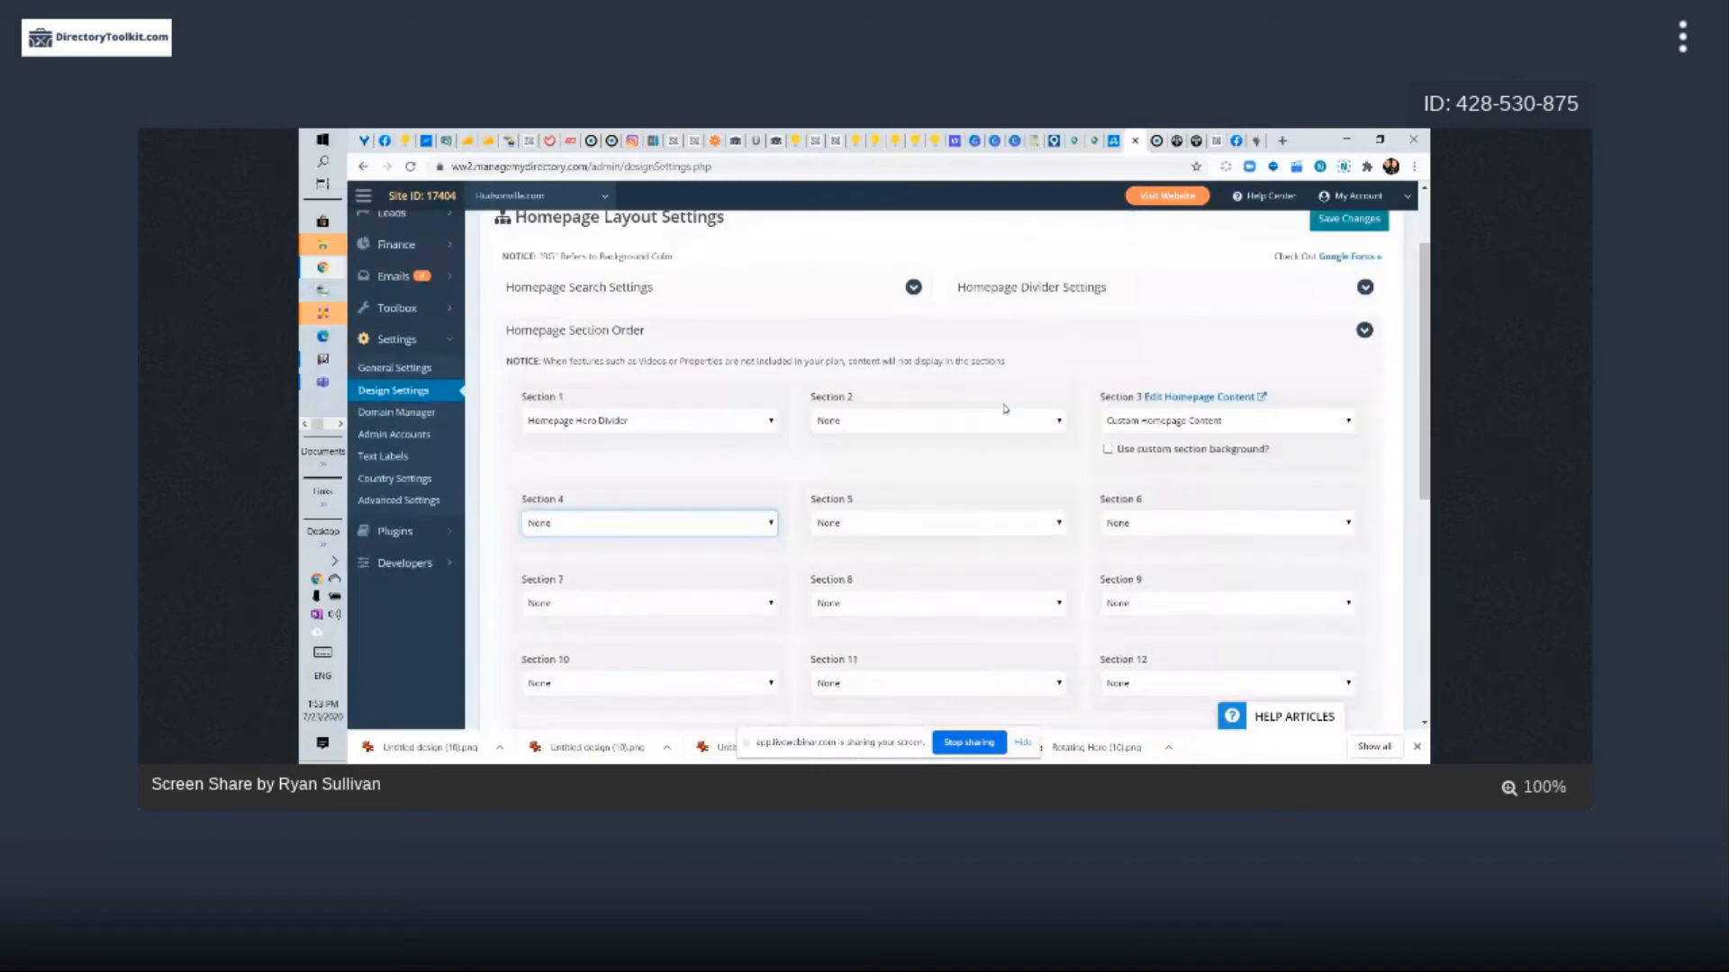
{"action": "scroll", "coordinate": [1004, 408], "scroll_direction": "up", "scroll_amount": 2}
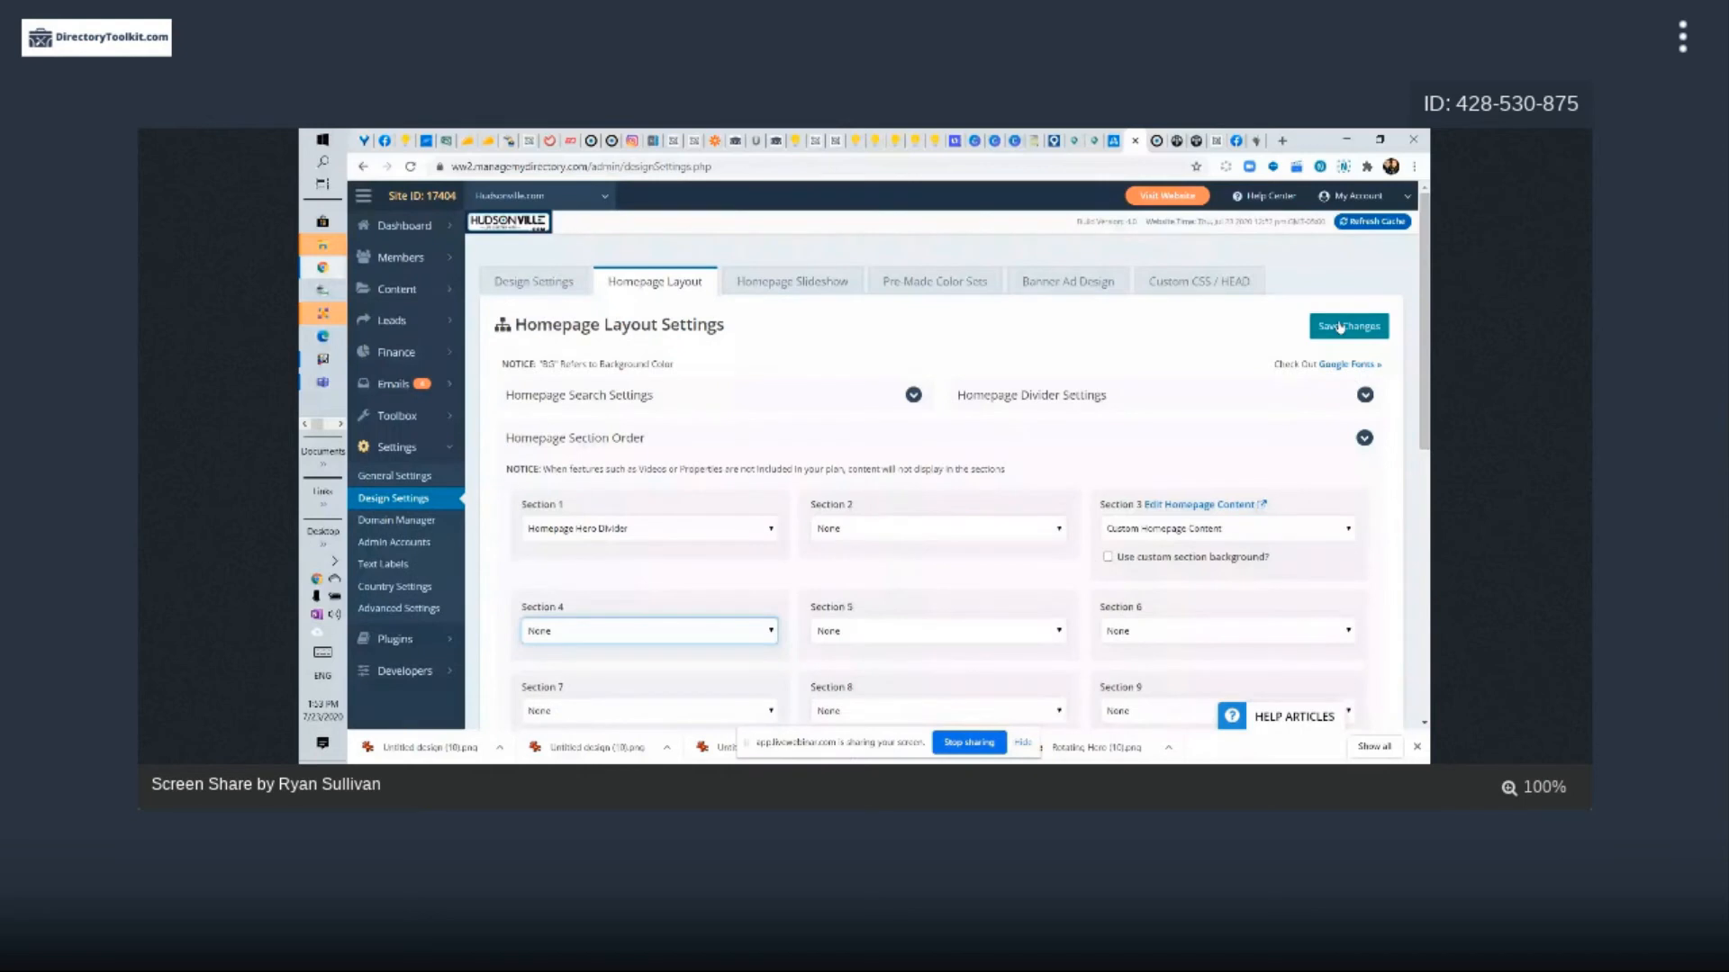
{"action": "left_click", "coordinate": [1340, 326]}
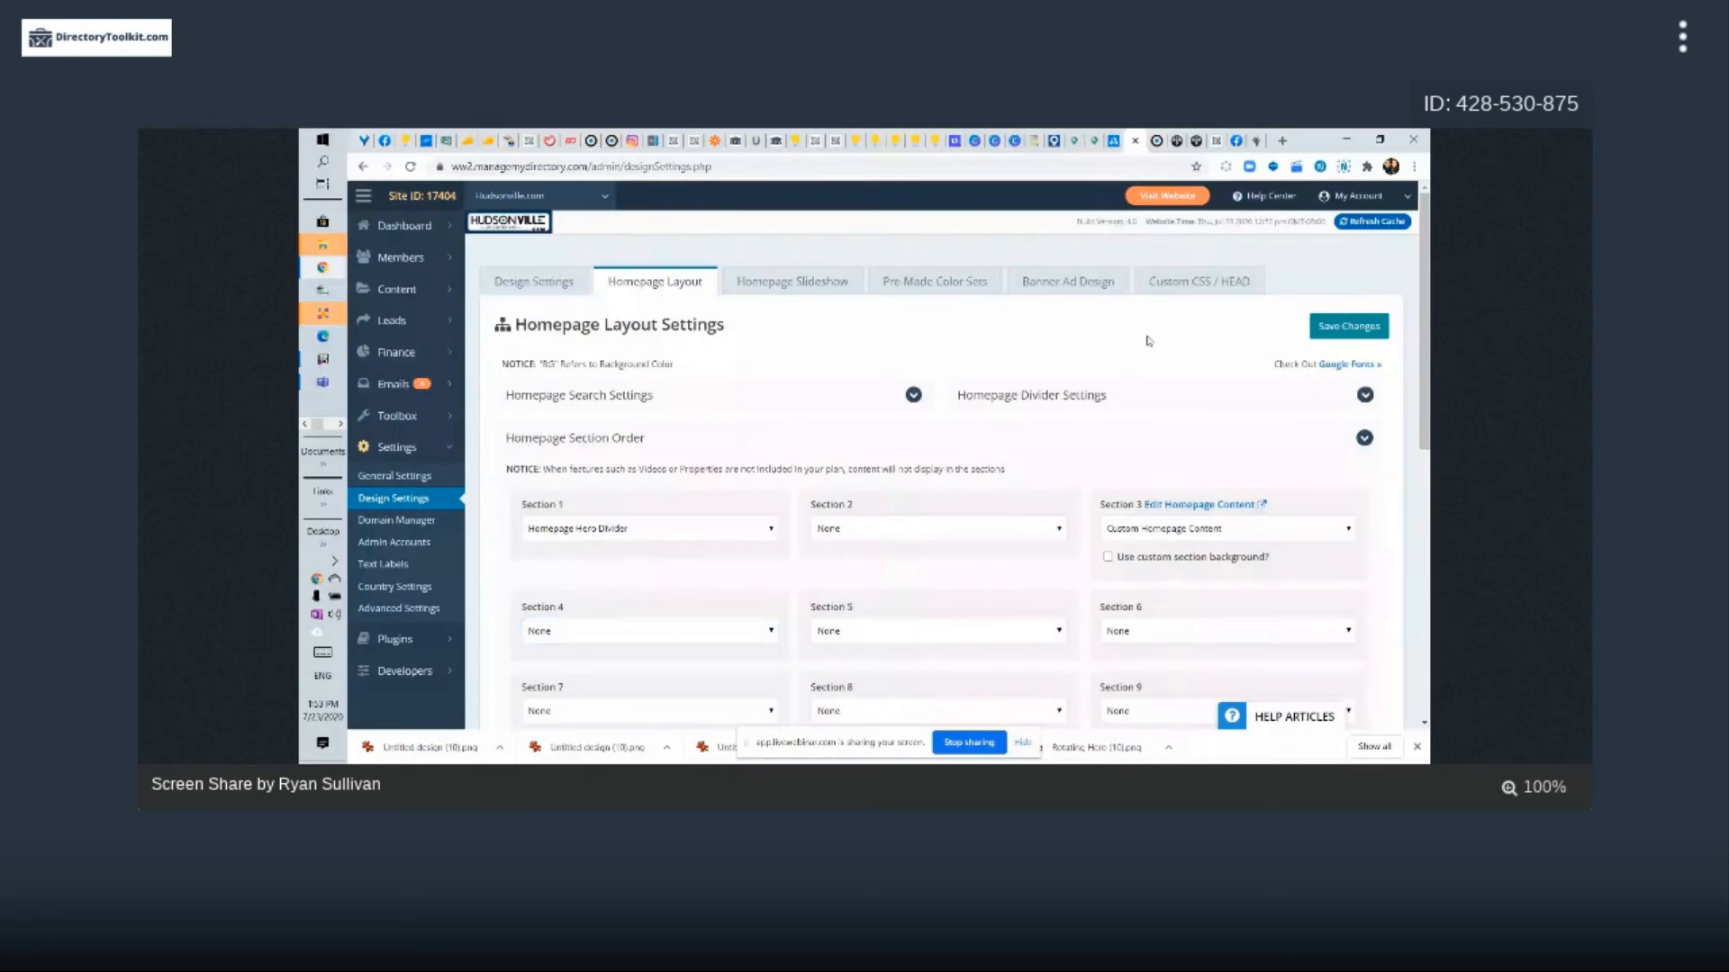
Set Section 4 to Streaming Blog Articles and view that widget's settings under Homepage Section Order Options
{"action": "left_click", "coordinate": [644, 630]}
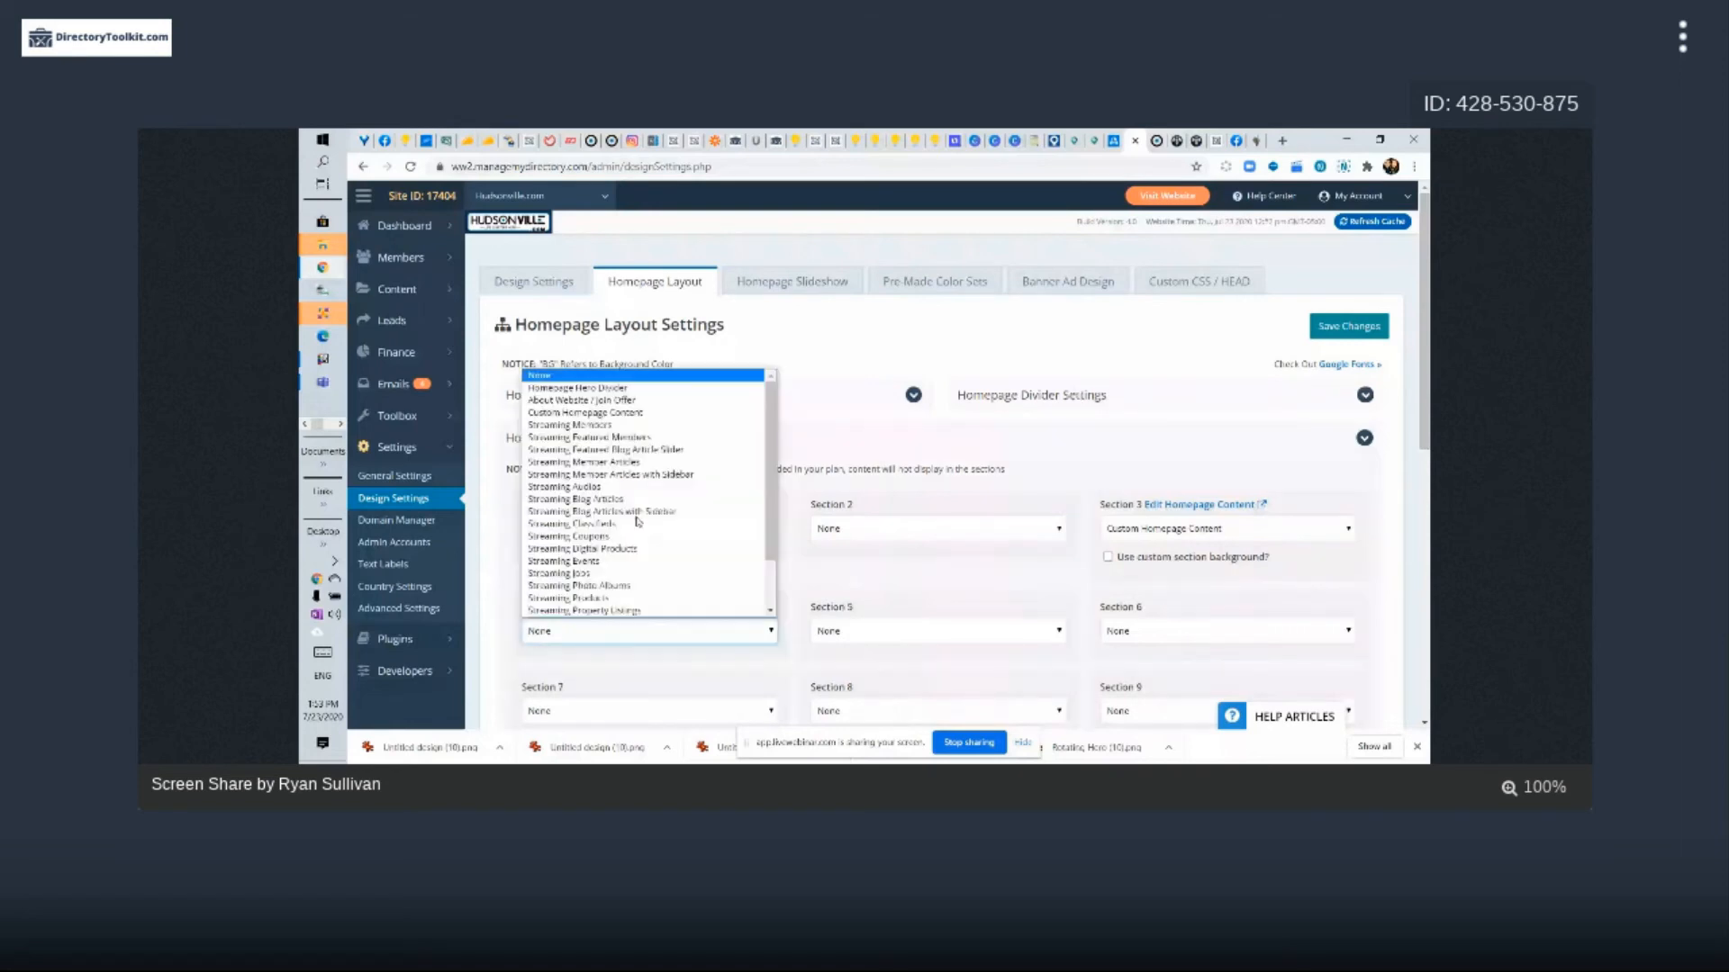
{"action": "left_click", "coordinate": [630, 499]}
{"action": "scroll", "coordinate": [663, 574], "scroll_direction": "down", "scroll_amount": 3}
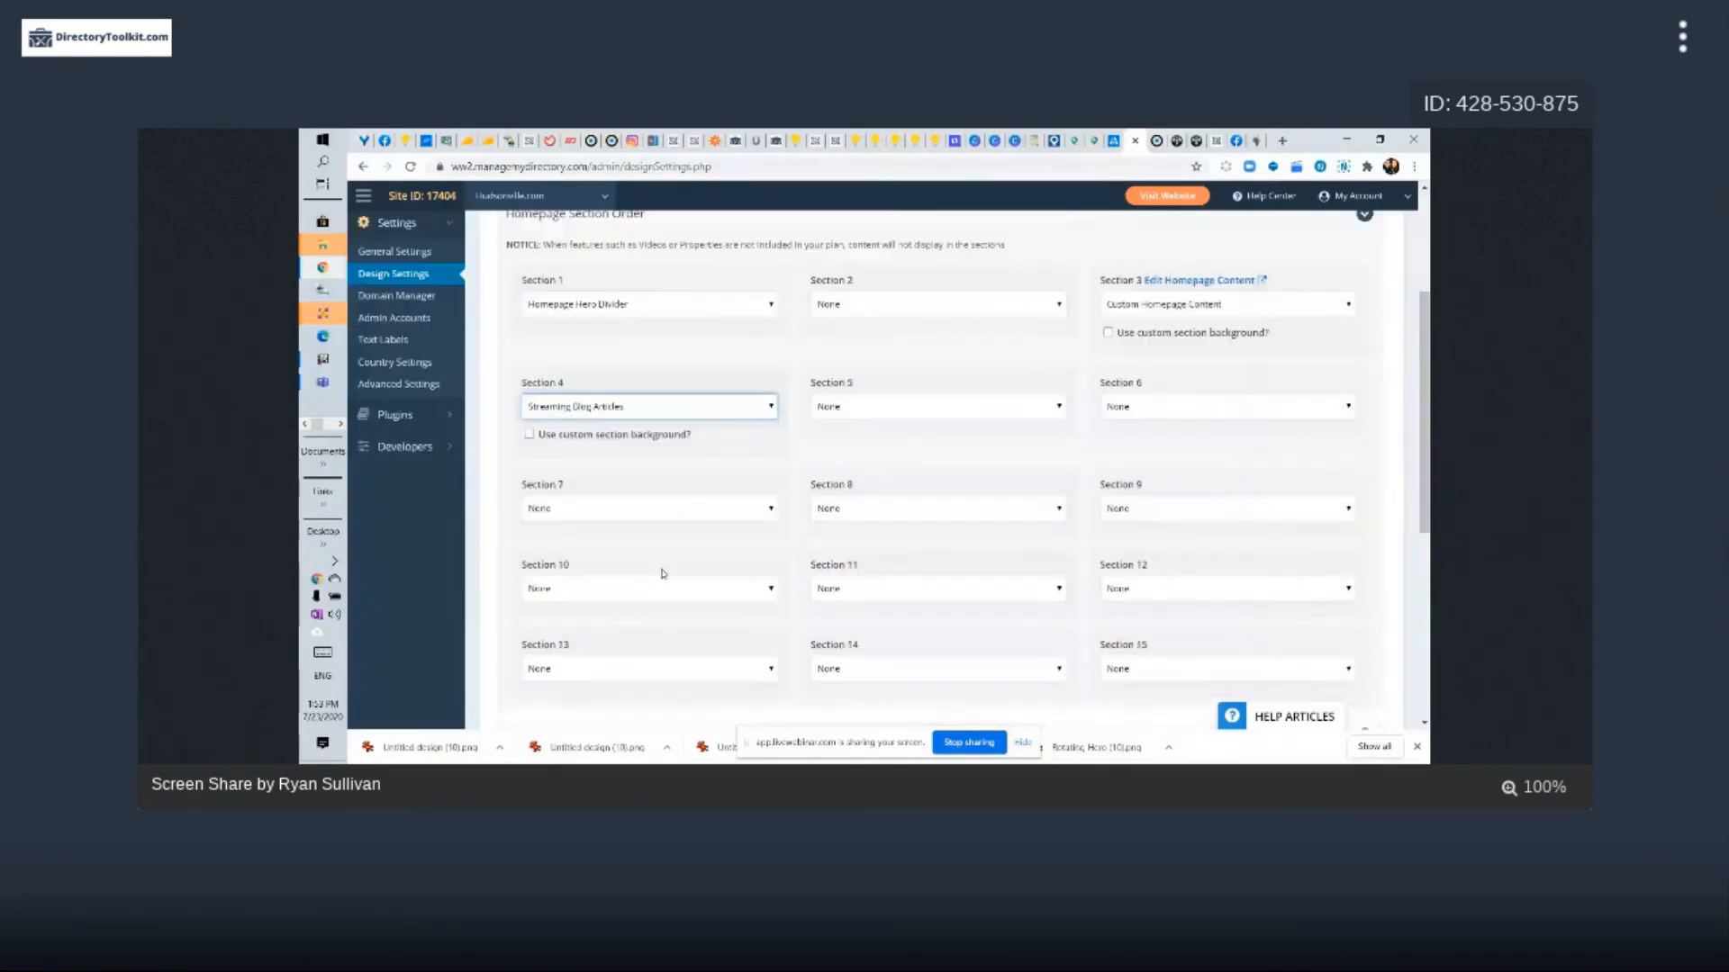
{"action": "scroll", "coordinate": [663, 574], "scroll_direction": "down", "scroll_amount": 3}
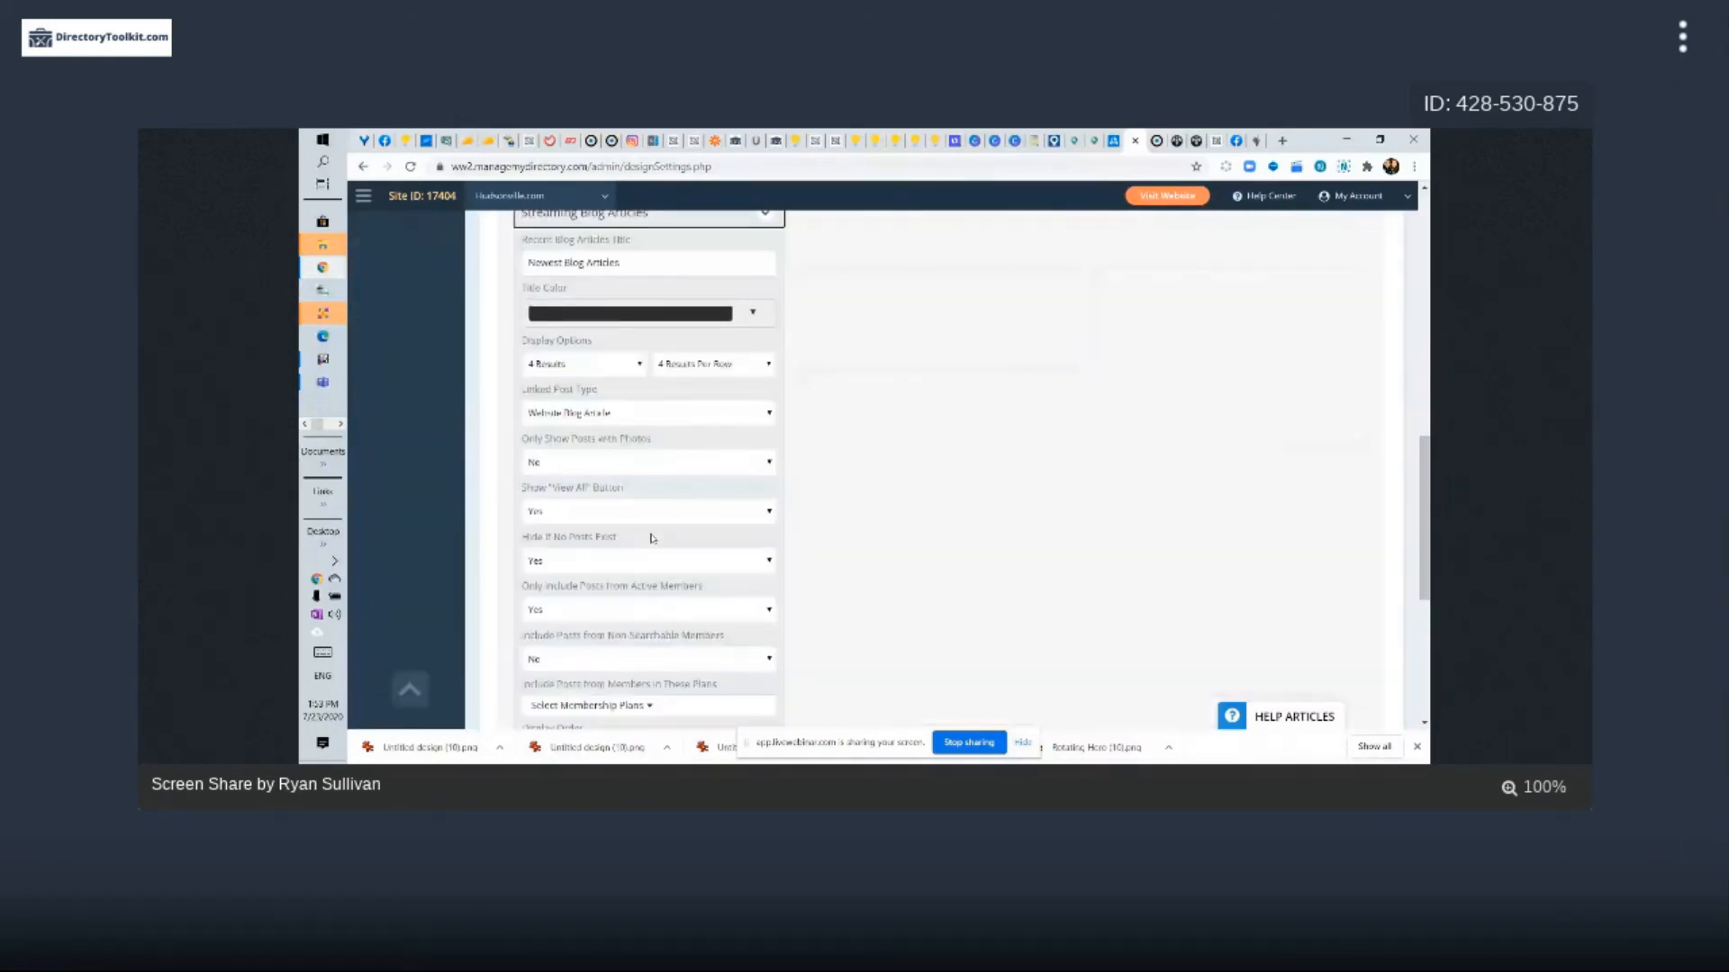
{"action": "scroll", "coordinate": [652, 538], "scroll_direction": "down", "scroll_amount": 5}
Switch the Streaming Blog Articles option Limit One Post per Member to "Yes - Only Display One Post Per Member" and back to No
{"action": "left_click", "coordinate": [671, 504]}
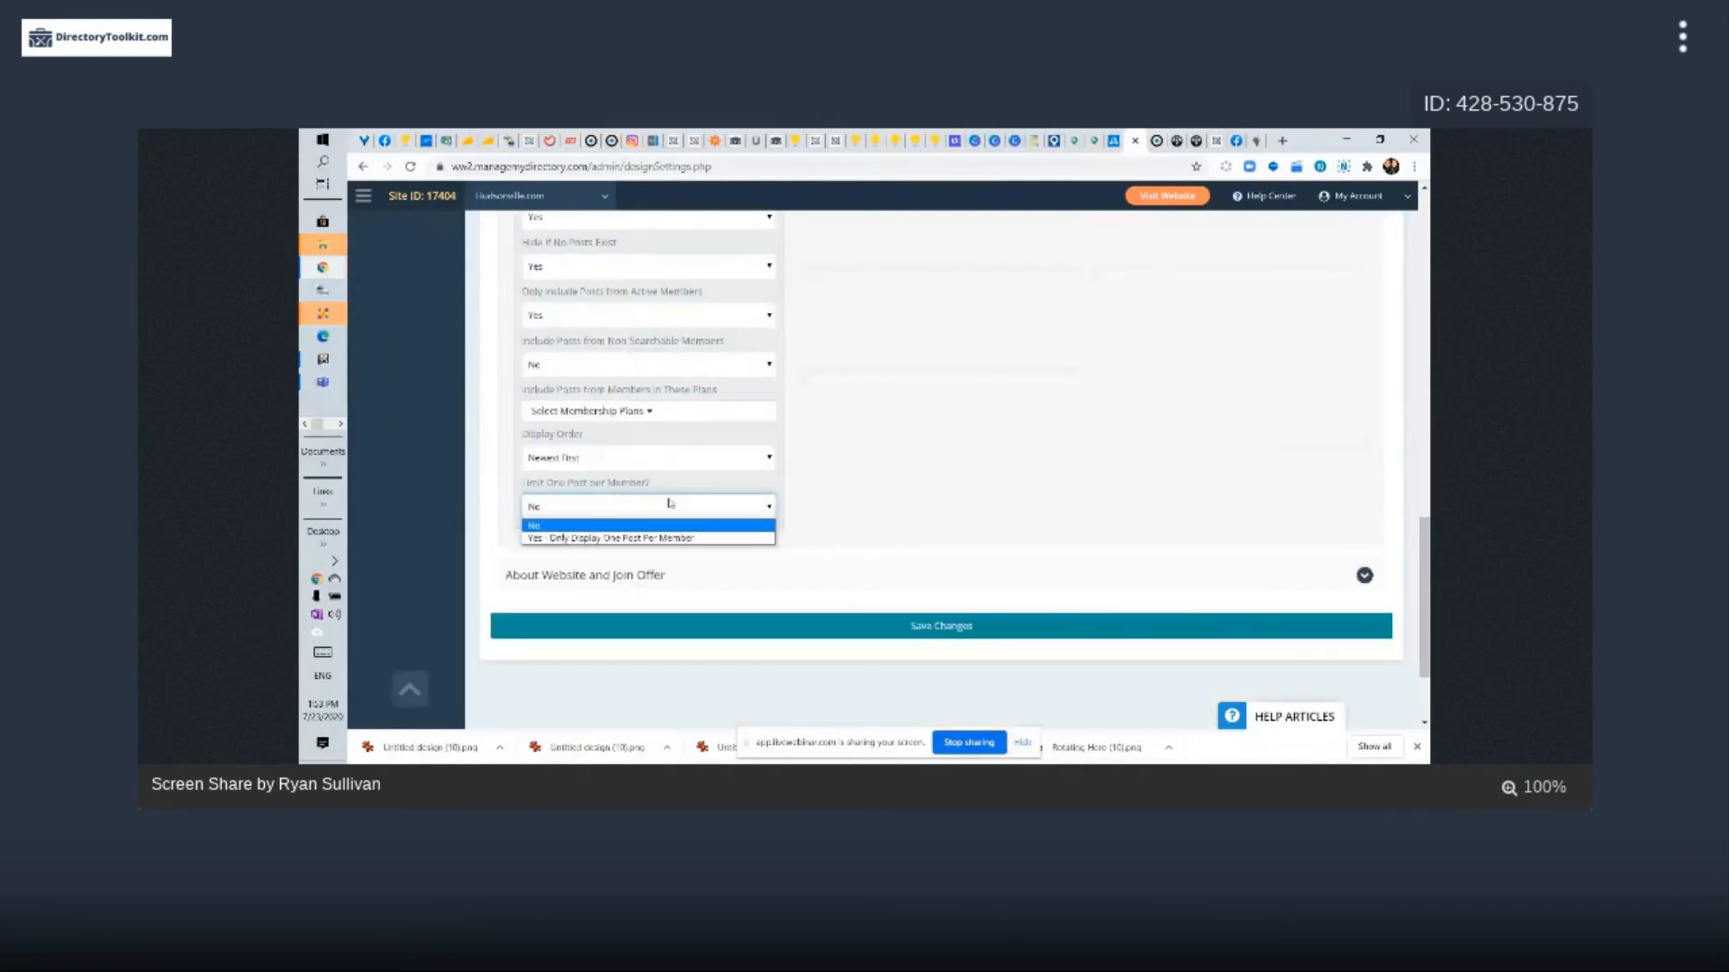
{"action": "left_click", "coordinate": [552, 543]}
{"action": "left_click", "coordinate": [546, 514]}
{"action": "left_click", "coordinate": [545, 527]}
{"action": "scroll", "coordinate": [828, 611], "scroll_direction": "up", "scroll_amount": 1}
{"action": "scroll", "coordinate": [1107, 645], "scroll_direction": "up", "scroll_amount": 3}
{"action": "scroll", "coordinate": [954, 611], "scroll_direction": "down", "scroll_amount": 3}
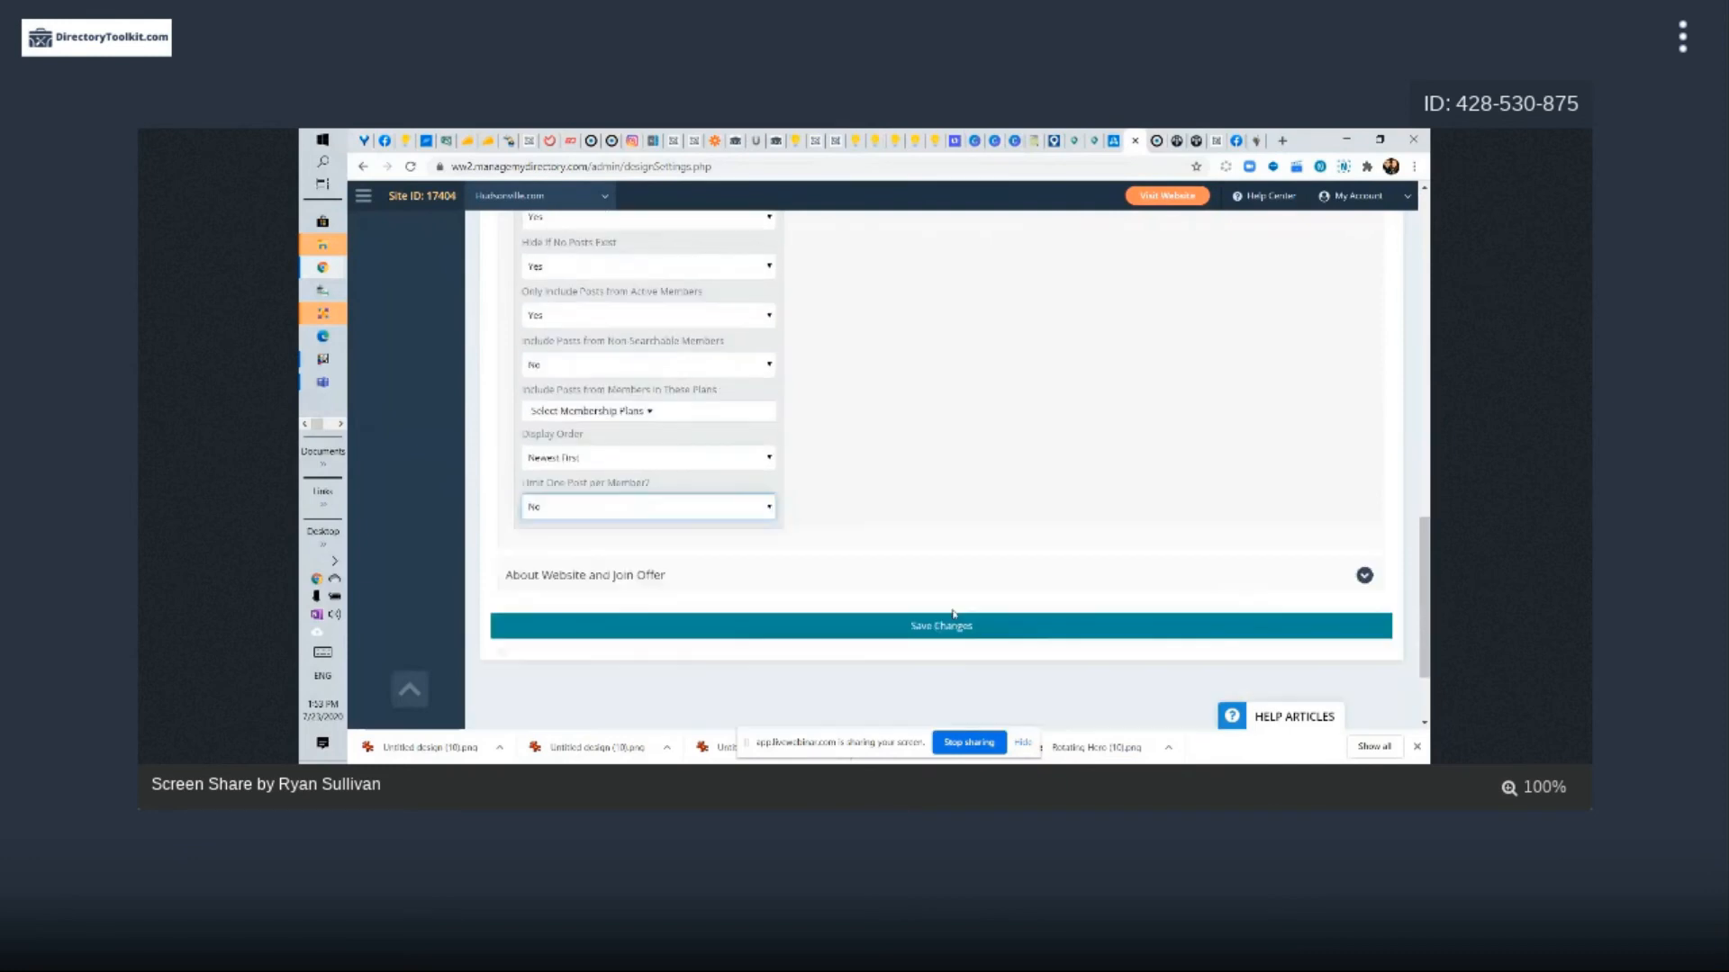
Set Section 4 in the Homepage Section Order back to None
{"action": "scroll", "coordinate": [928, 495], "scroll_direction": "up", "scroll_amount": 6}
{"action": "scroll", "coordinate": [657, 417], "scroll_direction": "up", "scroll_amount": 2}
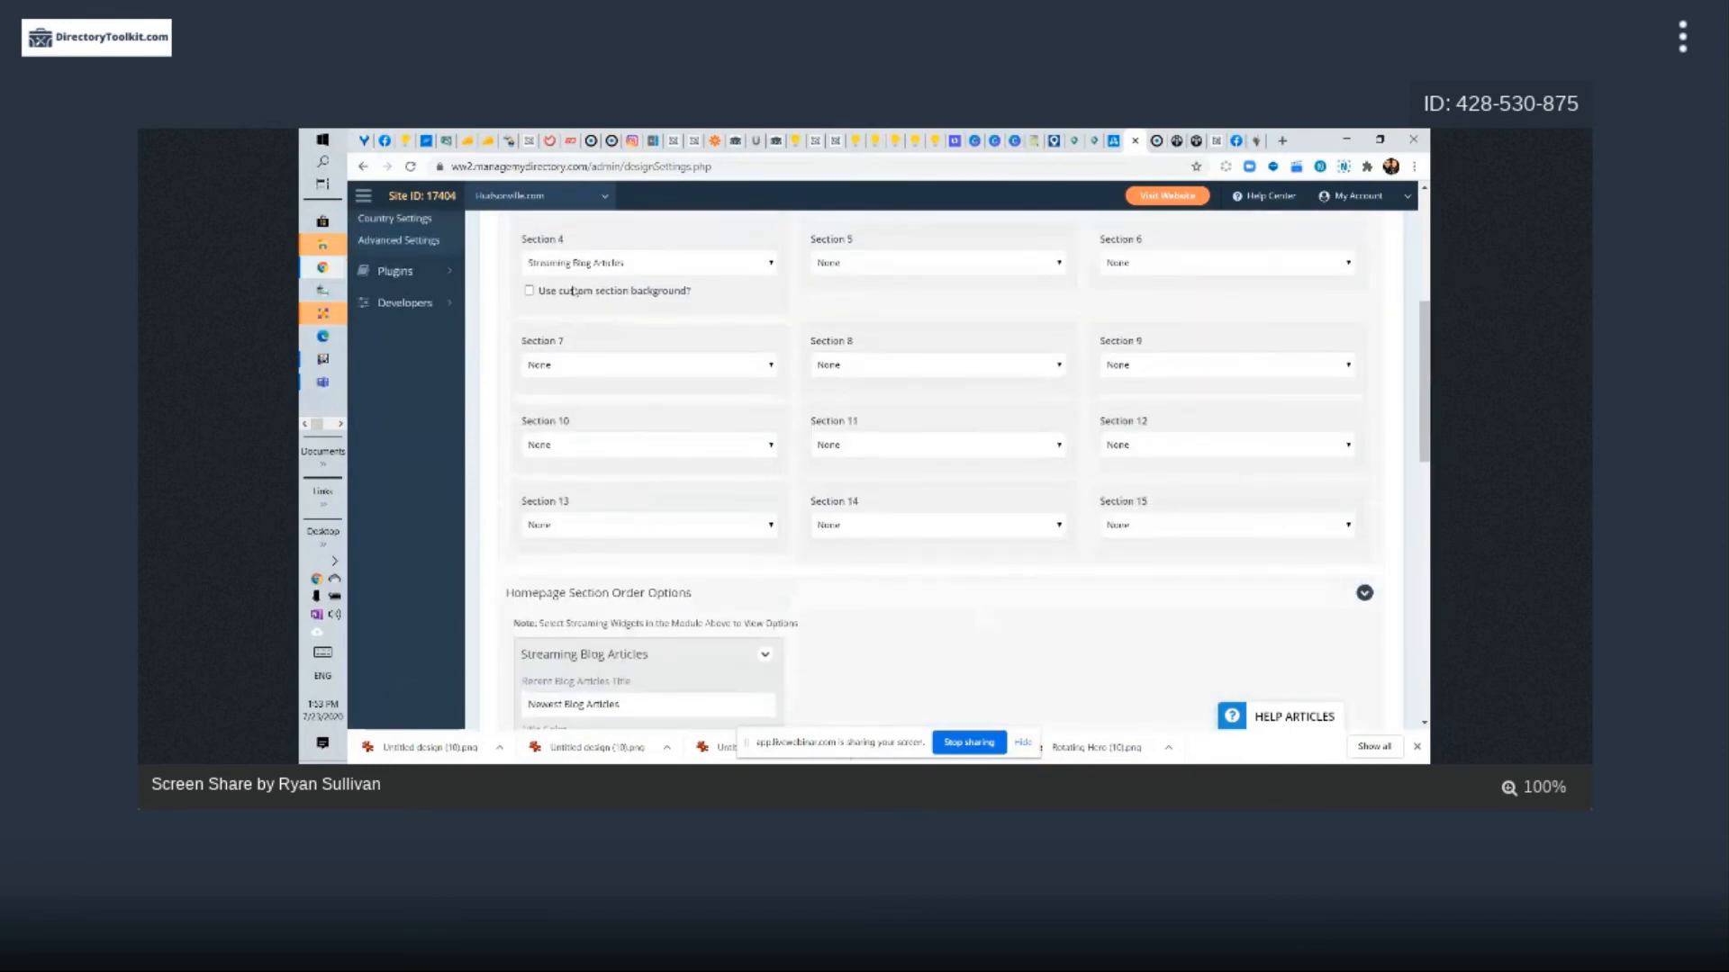
{"action": "left_click", "coordinate": [576, 262]}
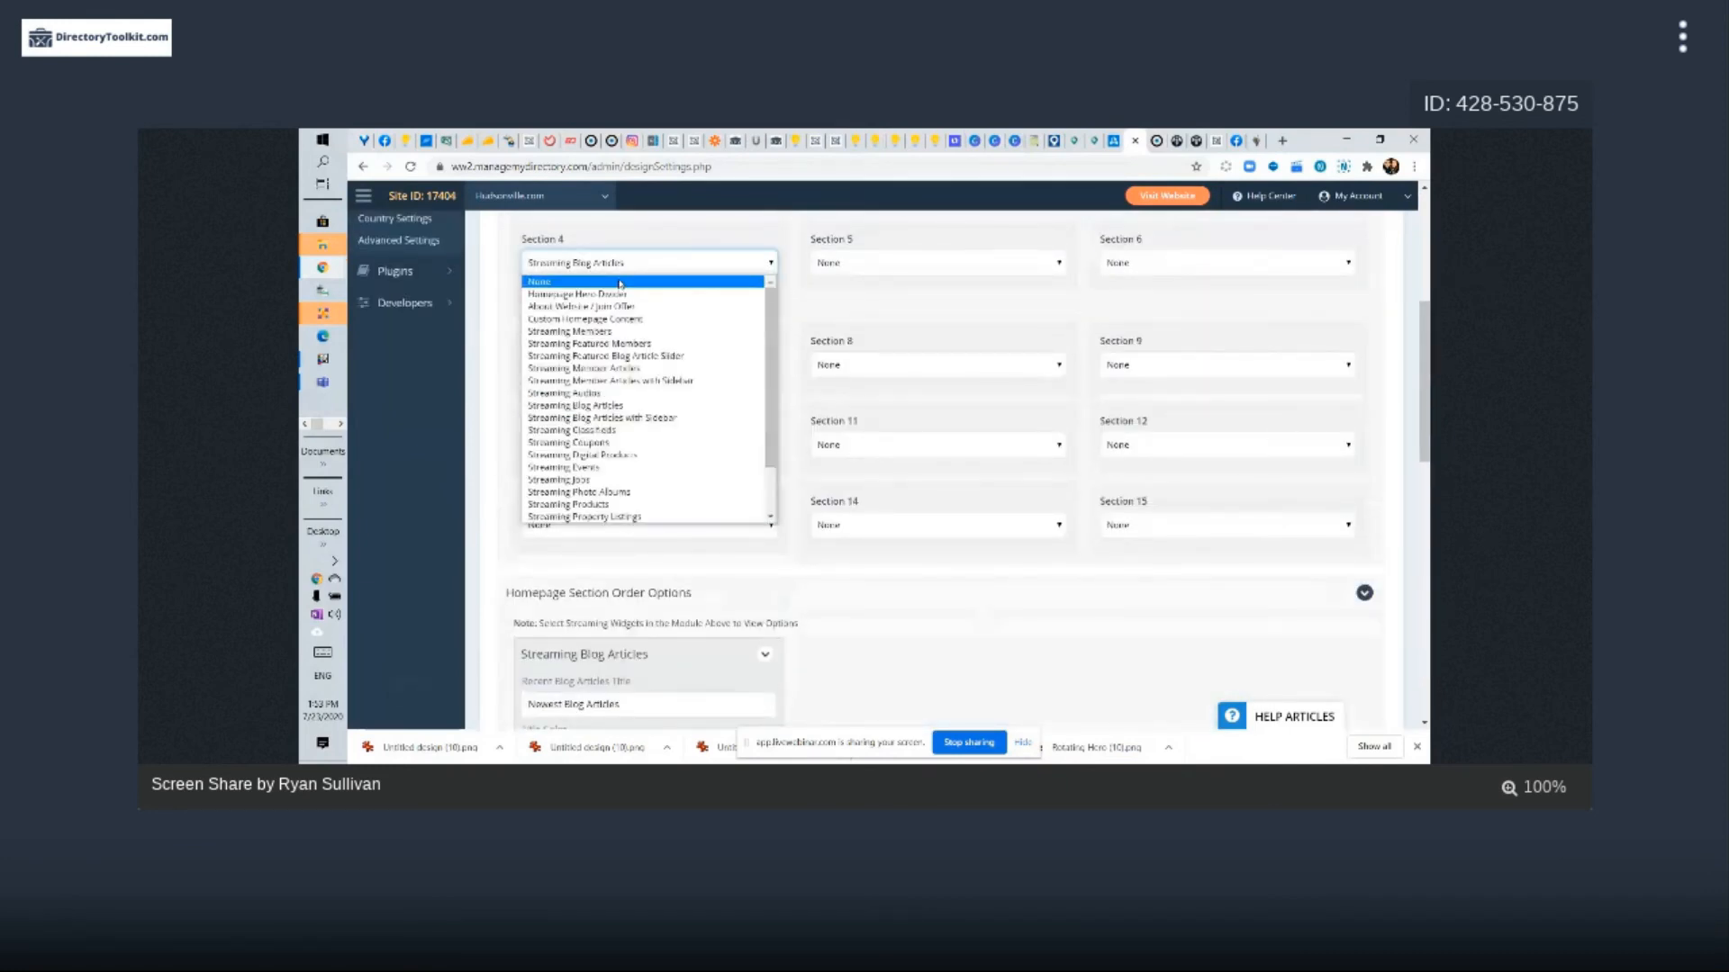
{"action": "left_click", "coordinate": [620, 281]}
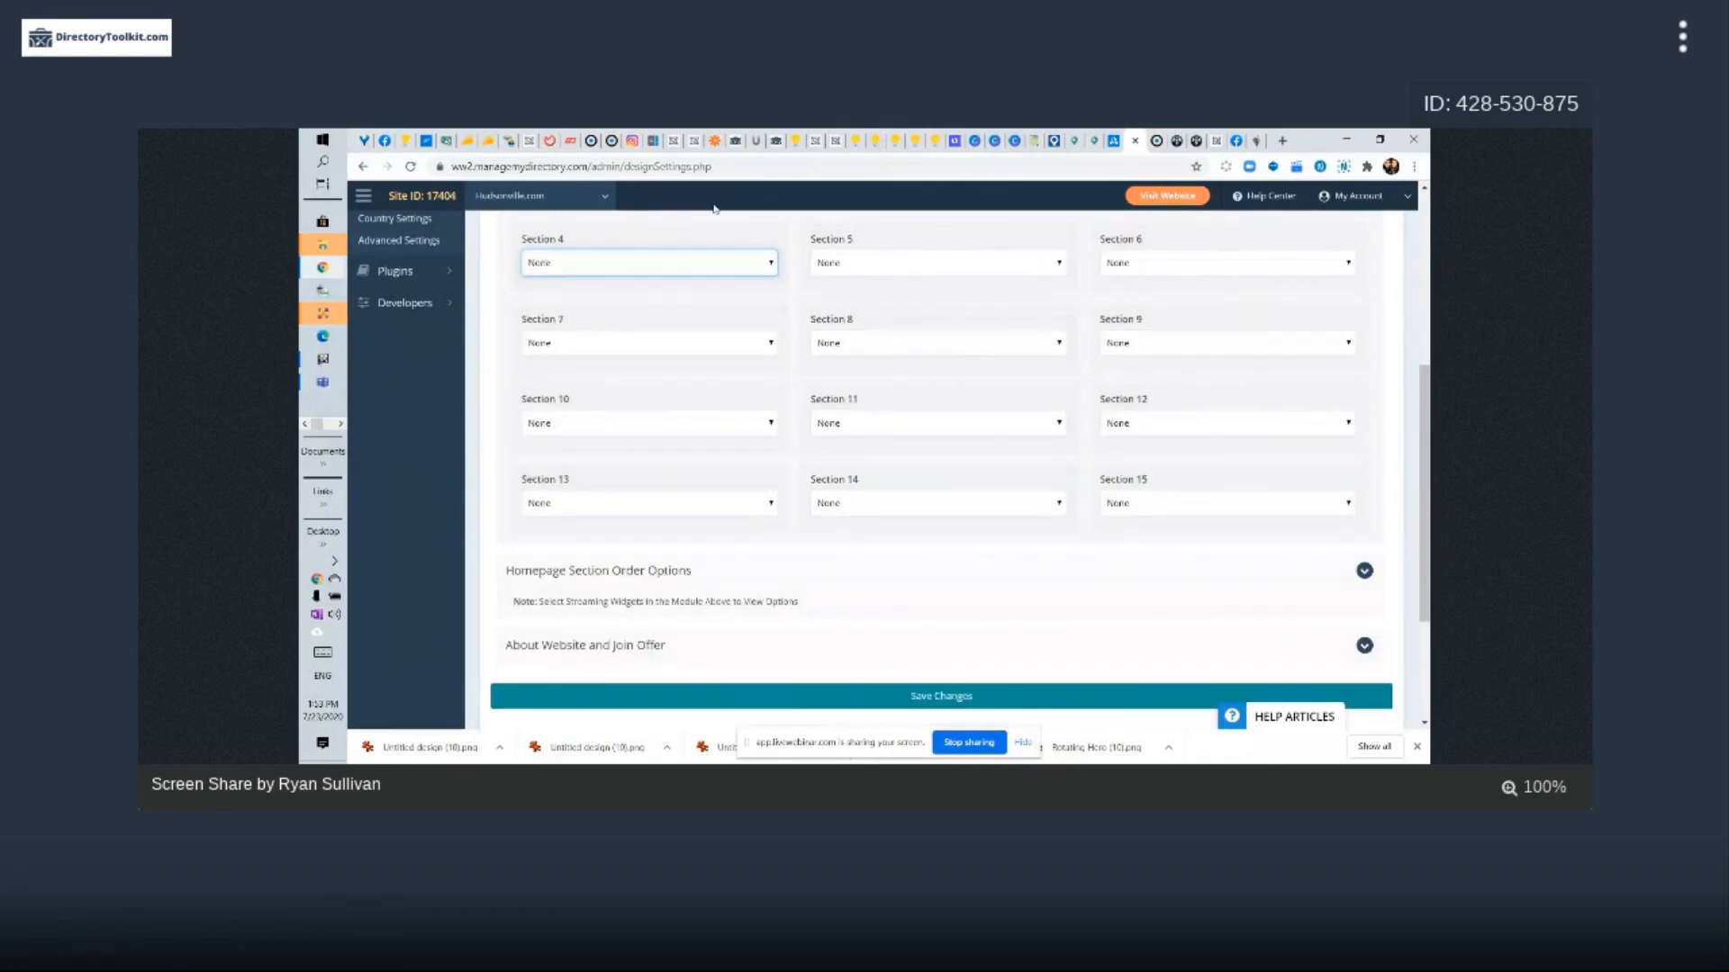
{"action": "scroll", "coordinate": [1339, 259], "scroll_direction": "up", "scroll_amount": 5}
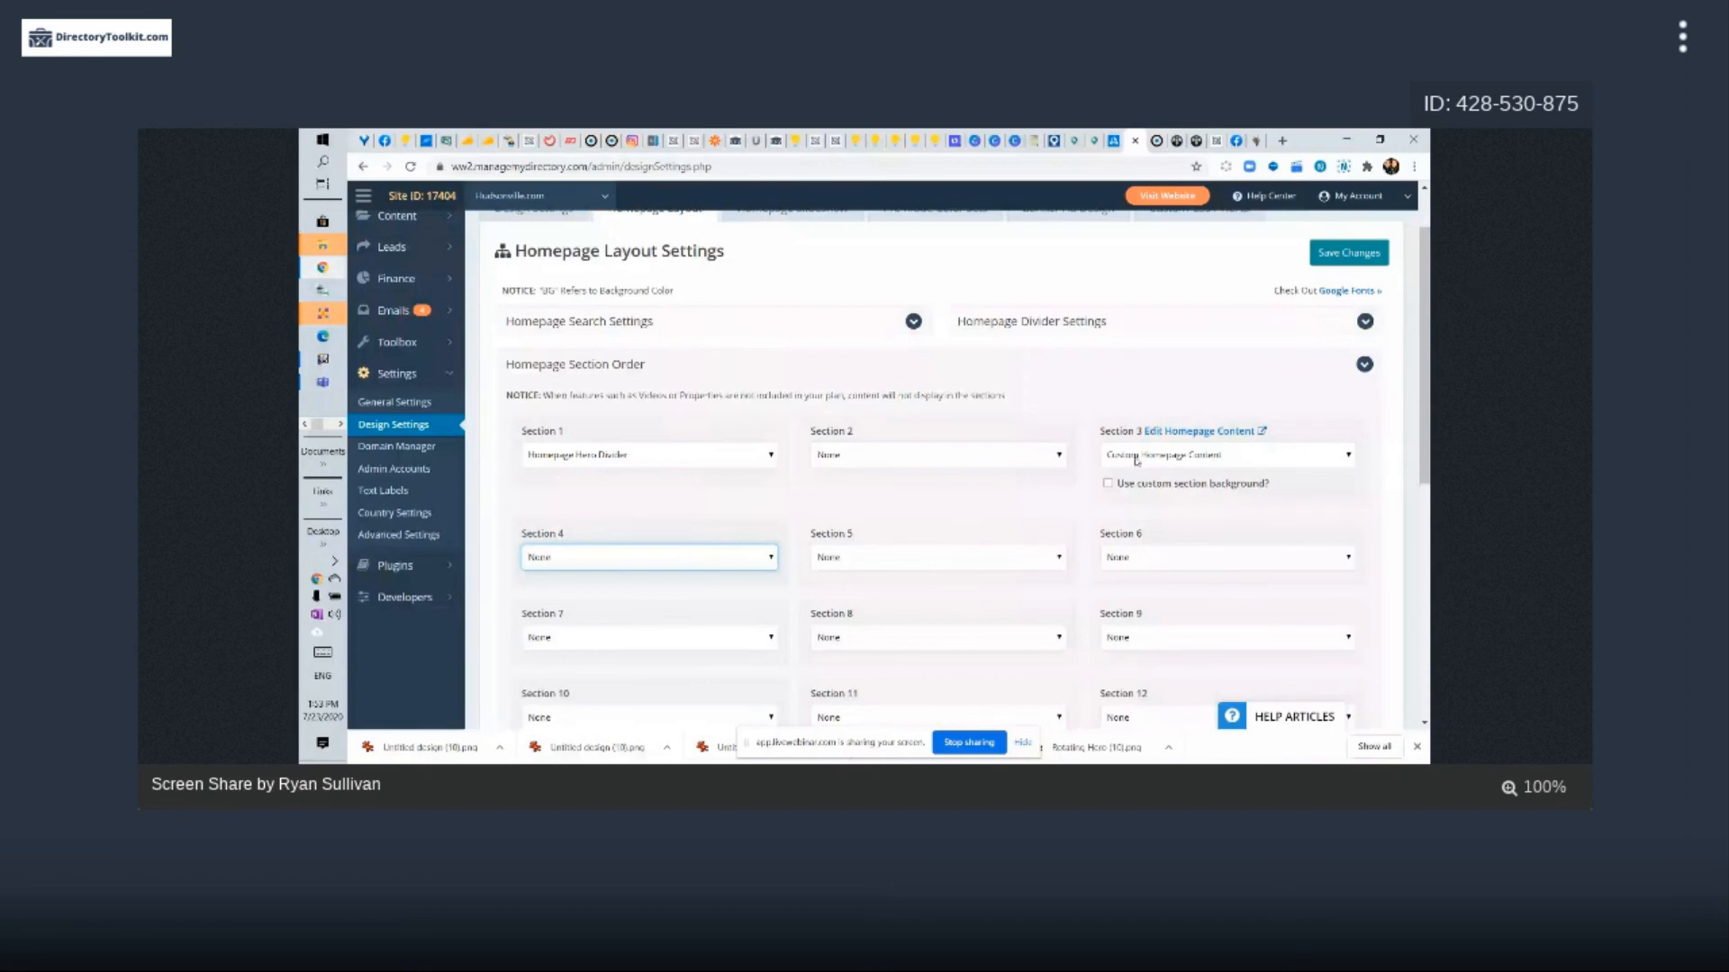
{"action": "left_click", "coordinate": [530, 558]}
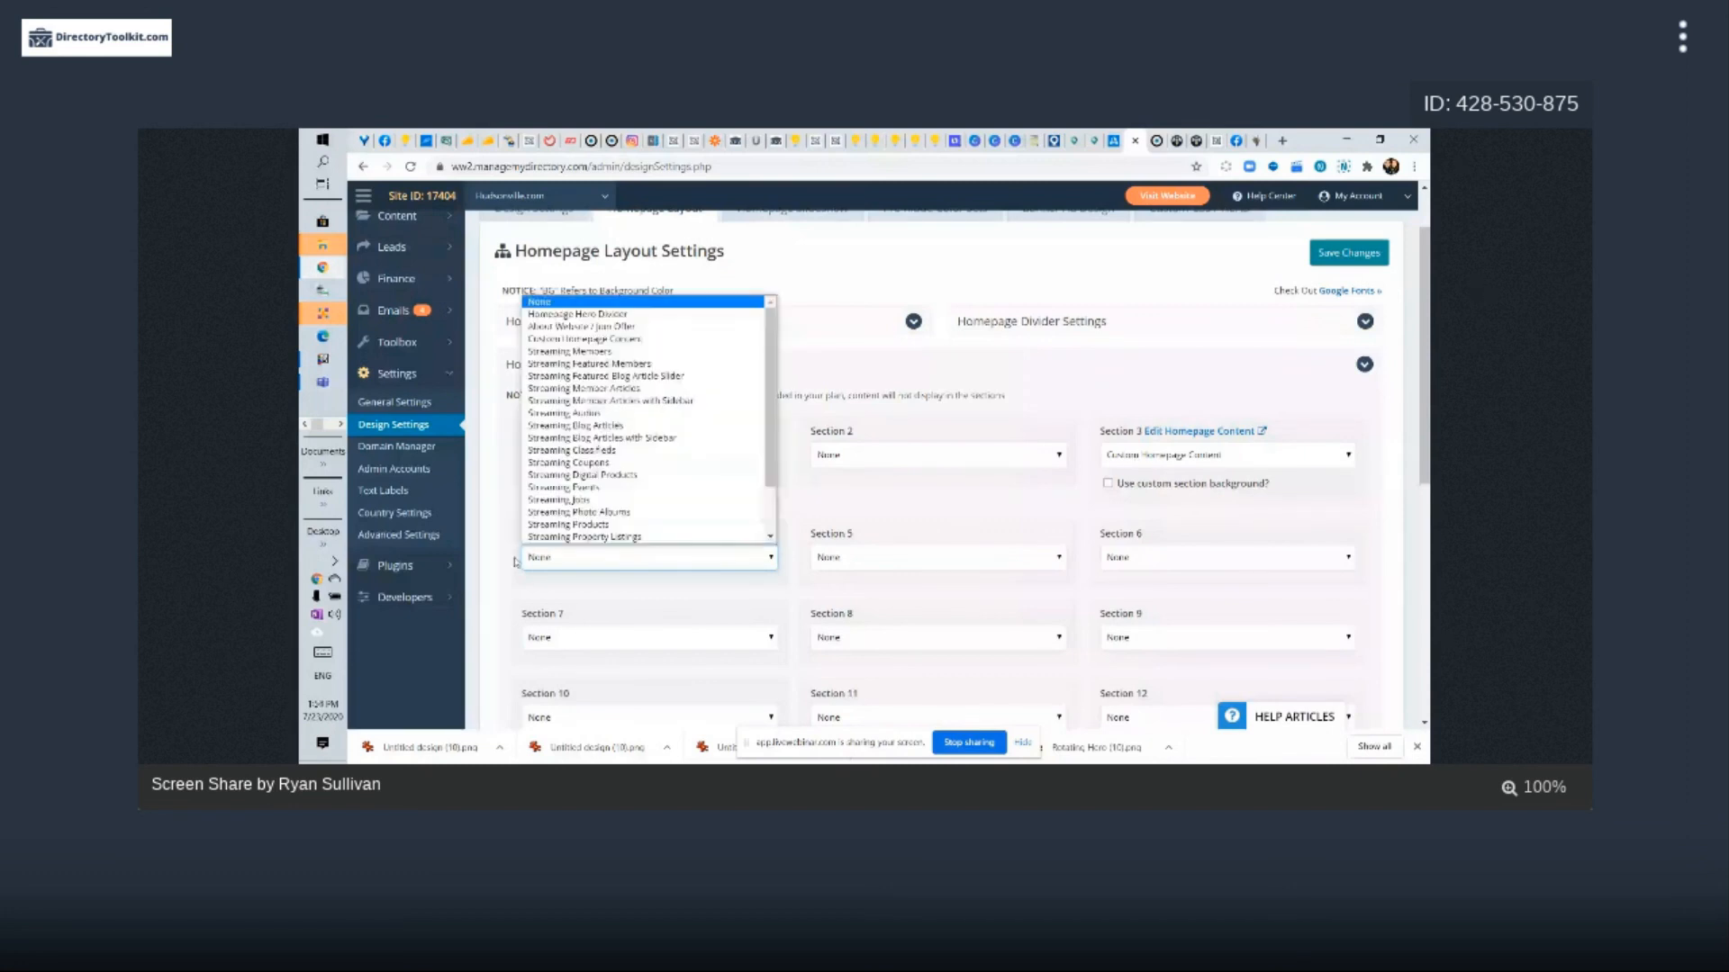
{"action": "left_click", "coordinate": [833, 297]}
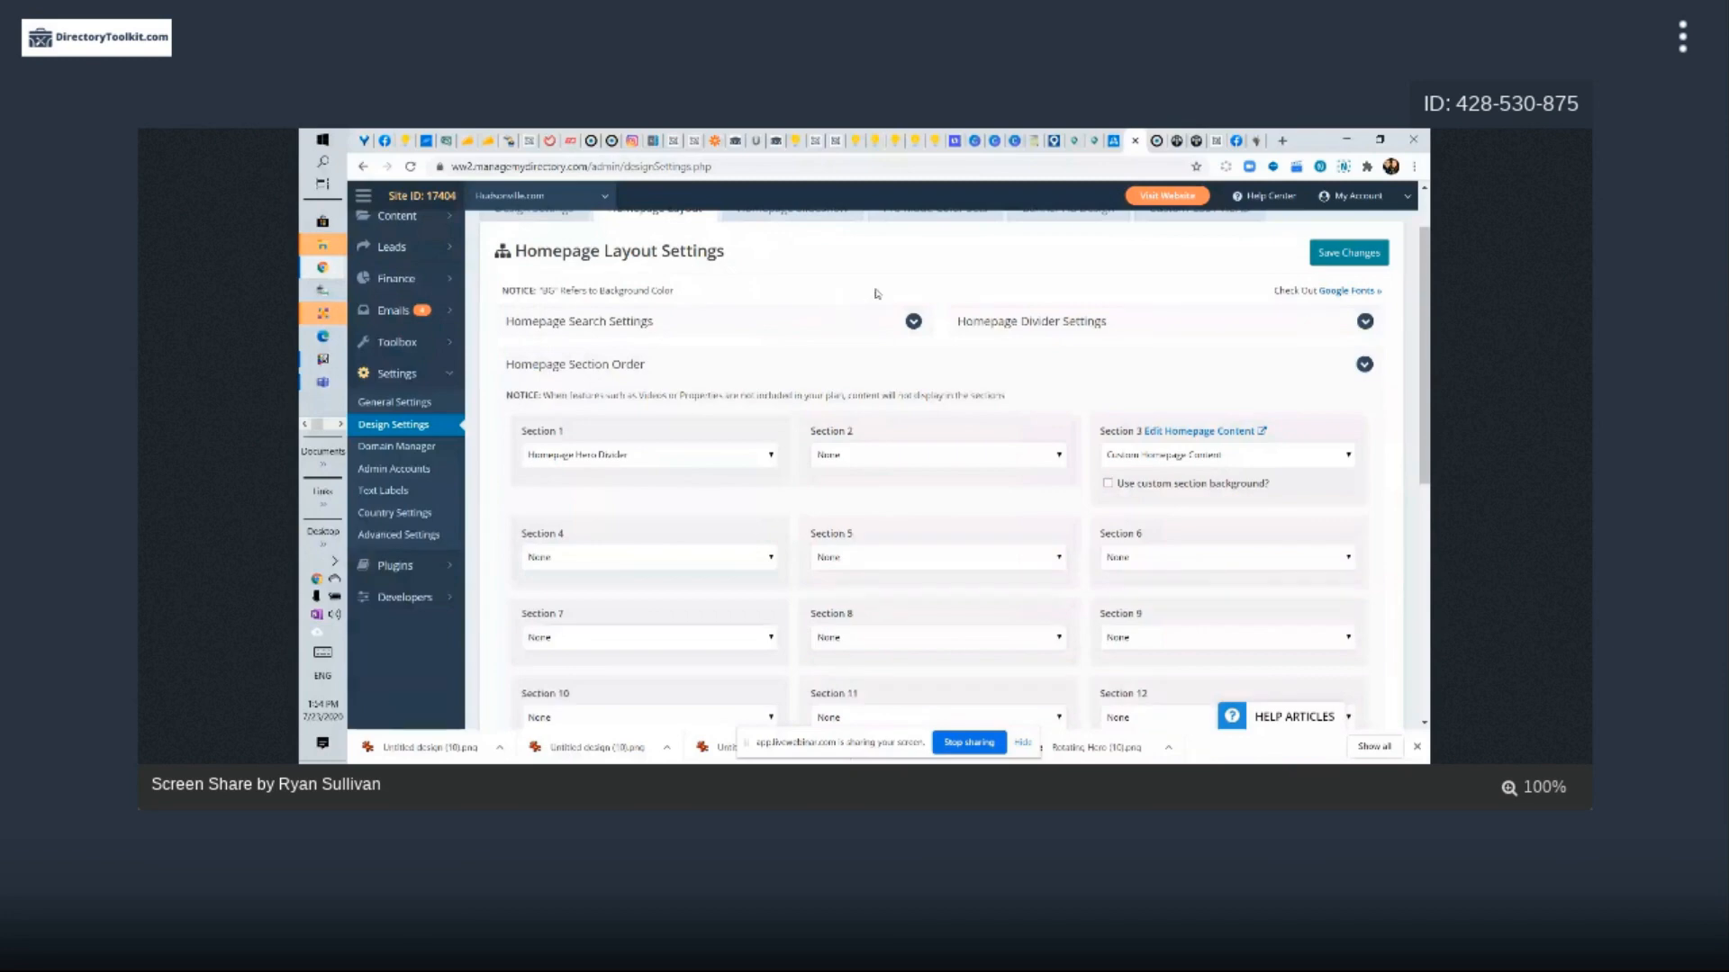